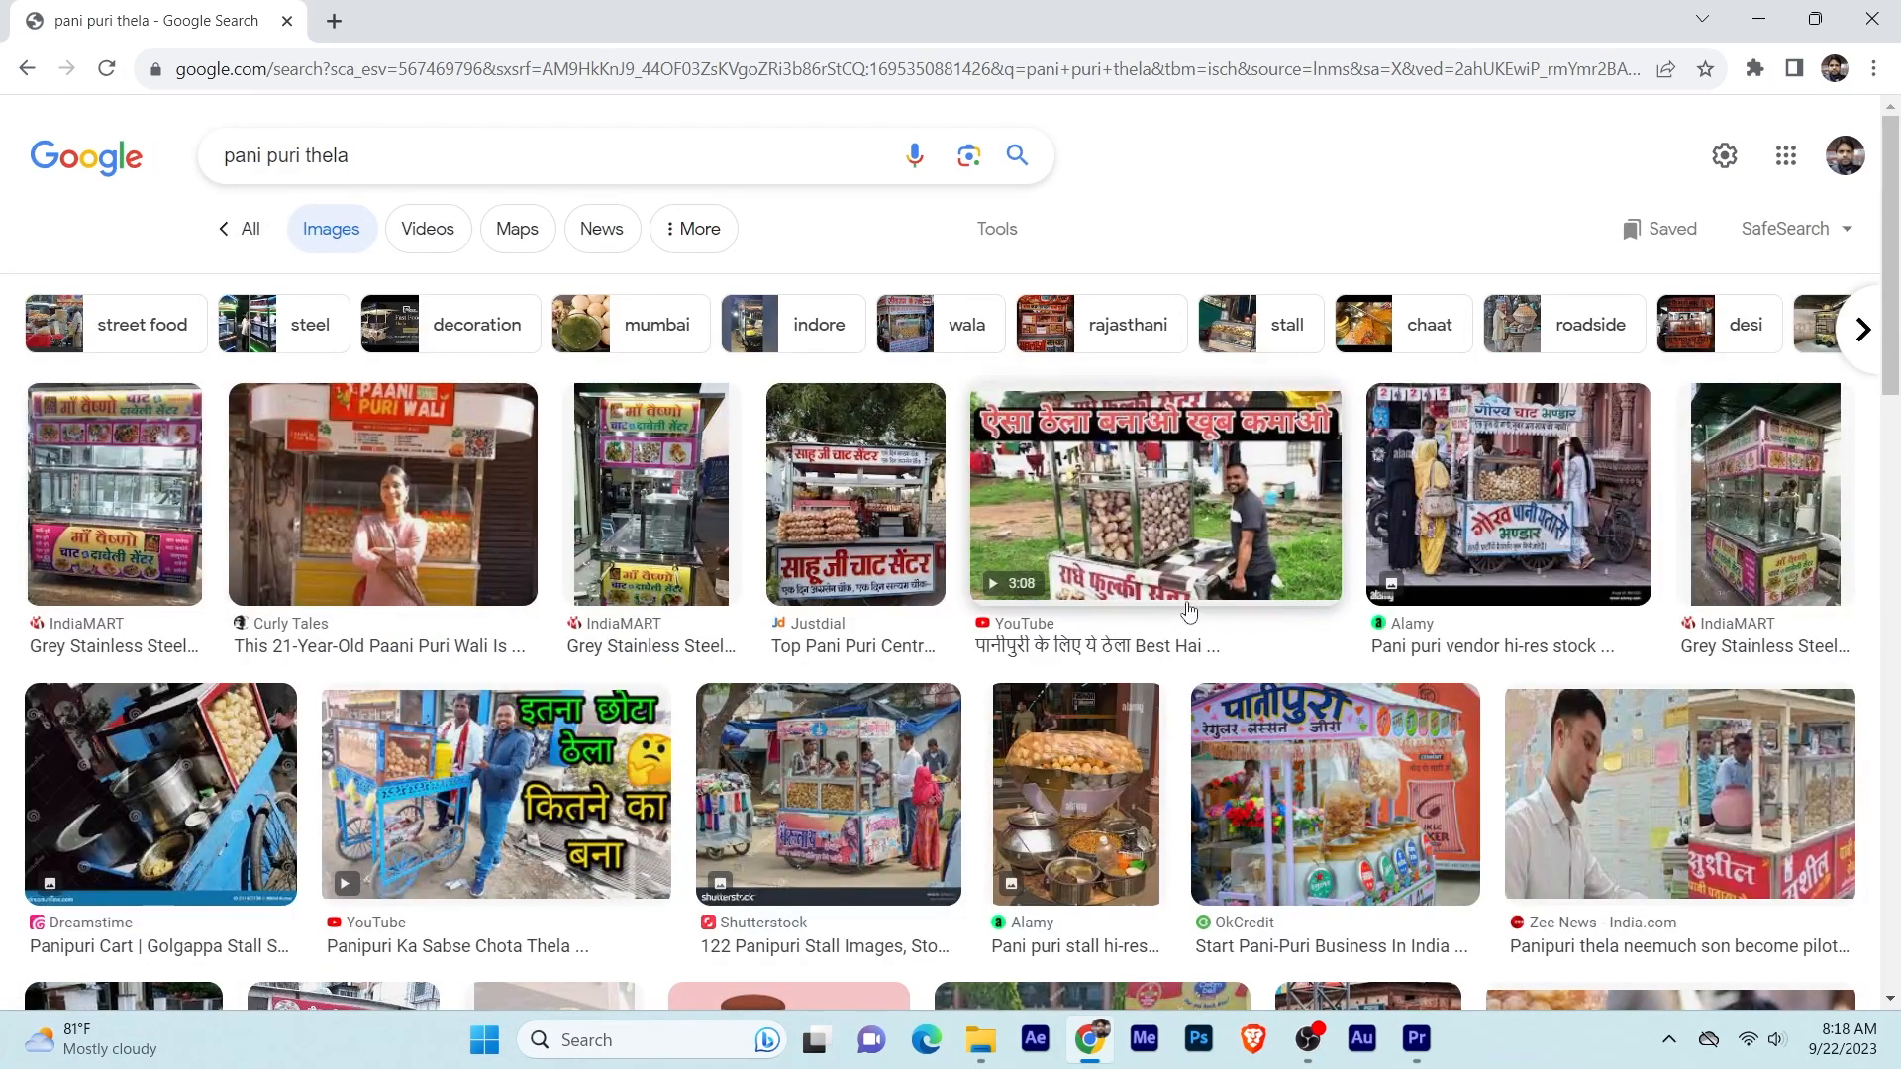
- Preview the Alamy pani puri vendor photo in the image search results as a cart reference
left_click(1531, 478)
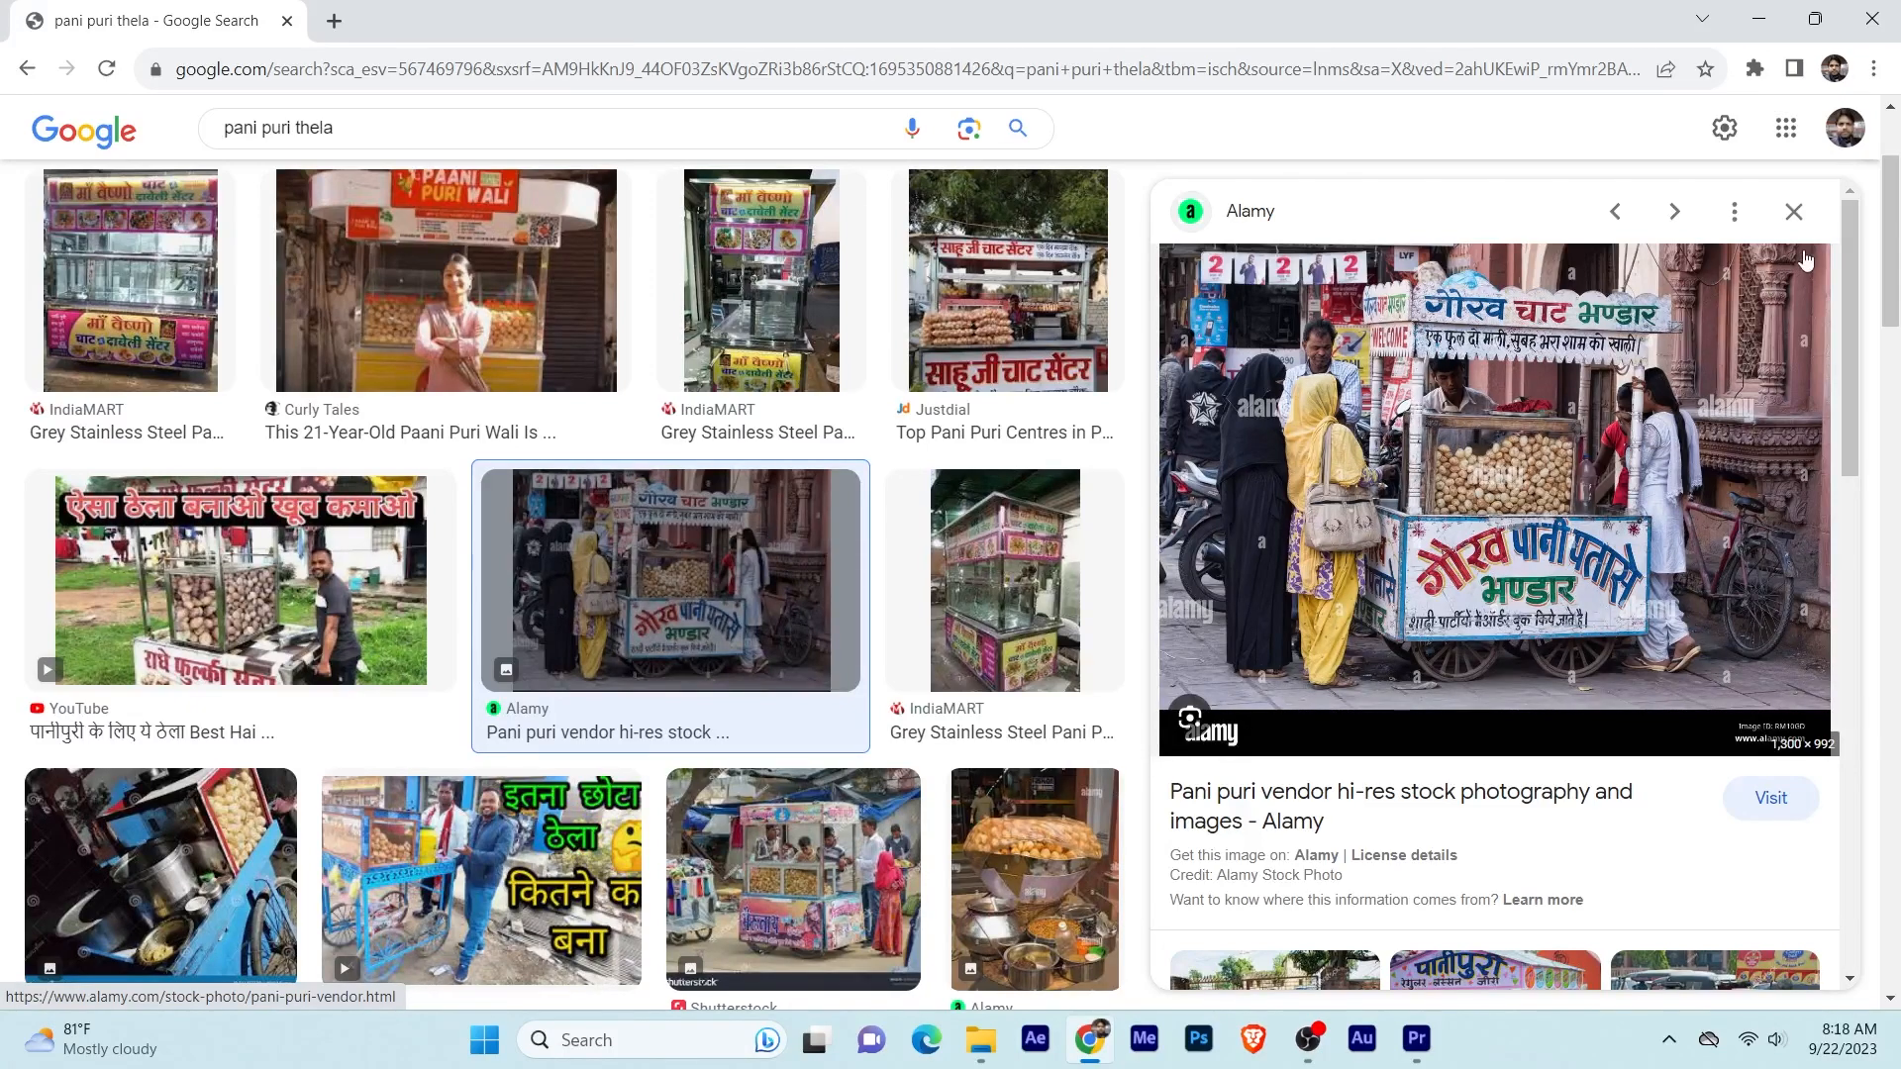
left_click(1793, 211)
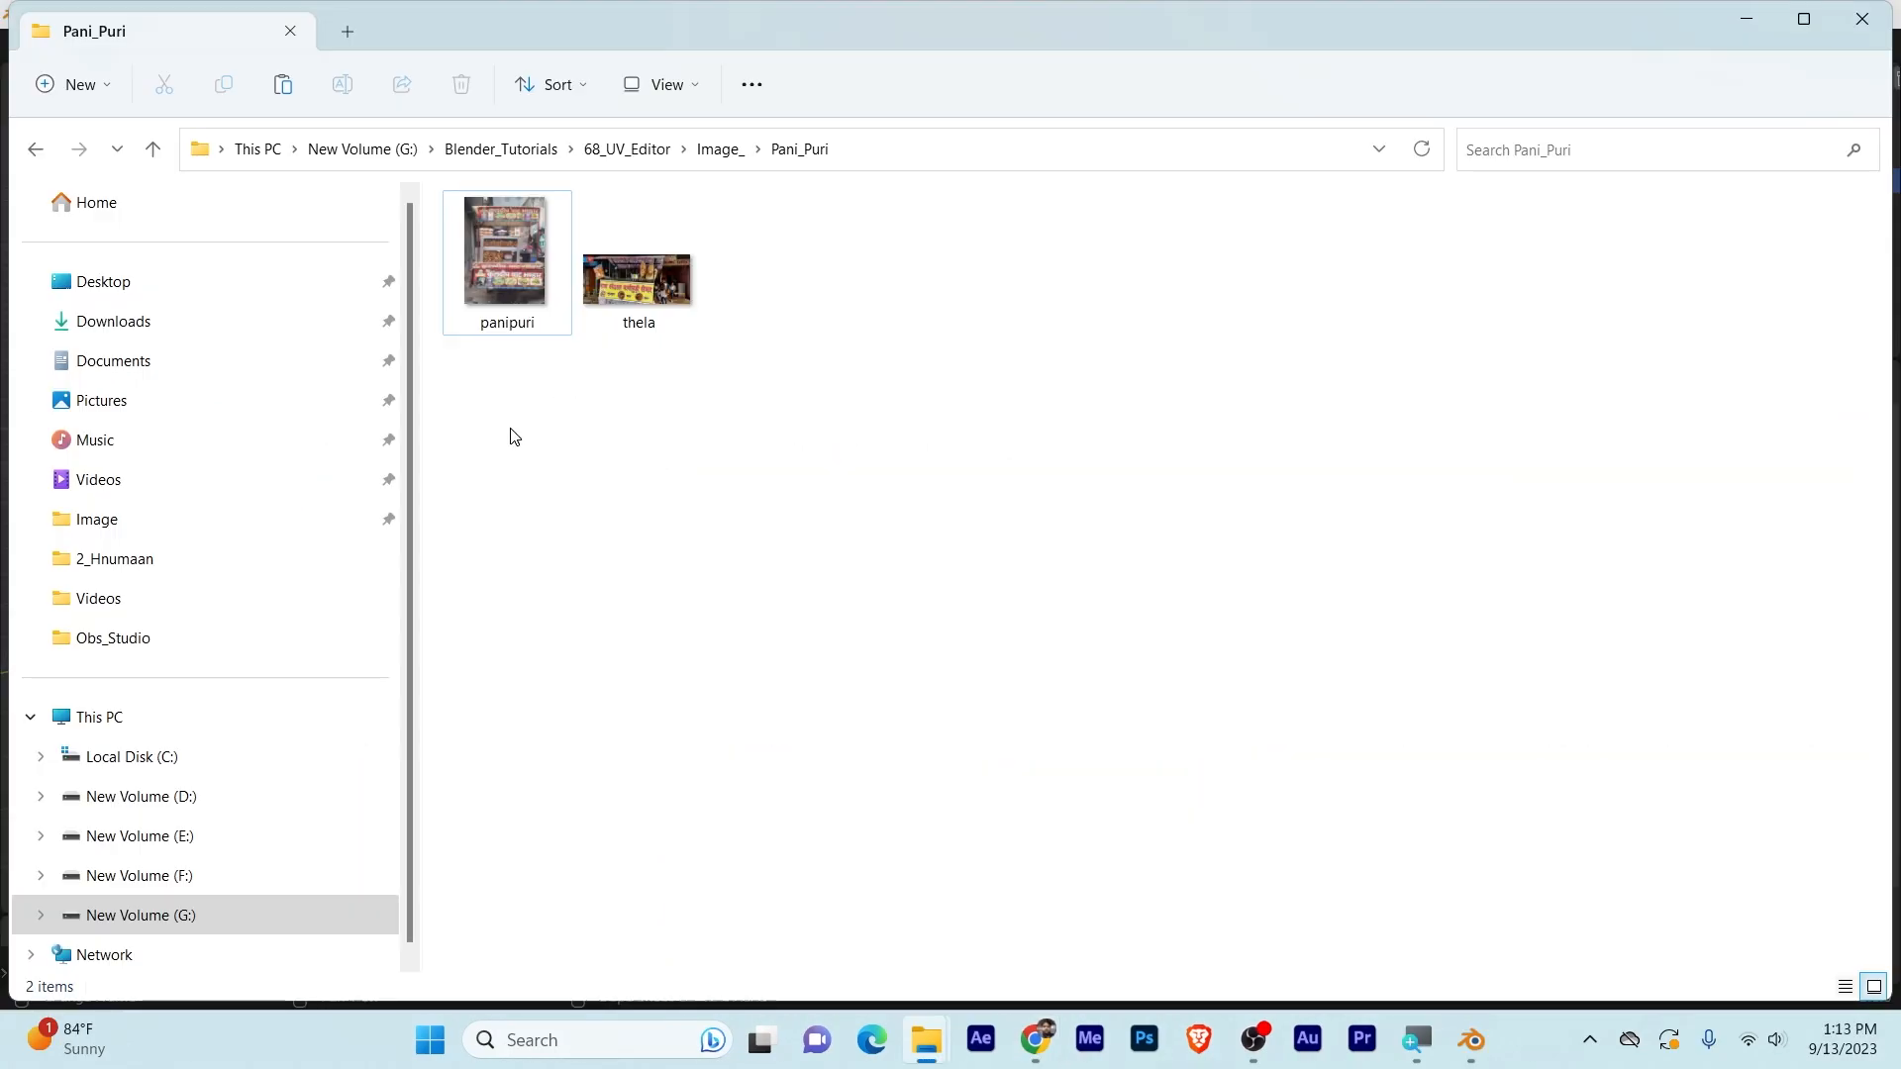
- Open the panipuri photo from the Pani_Puri folder in Microsoft Office Picture Manager and examine the cart's shape
left_click_drag(513, 433, 821, 307)
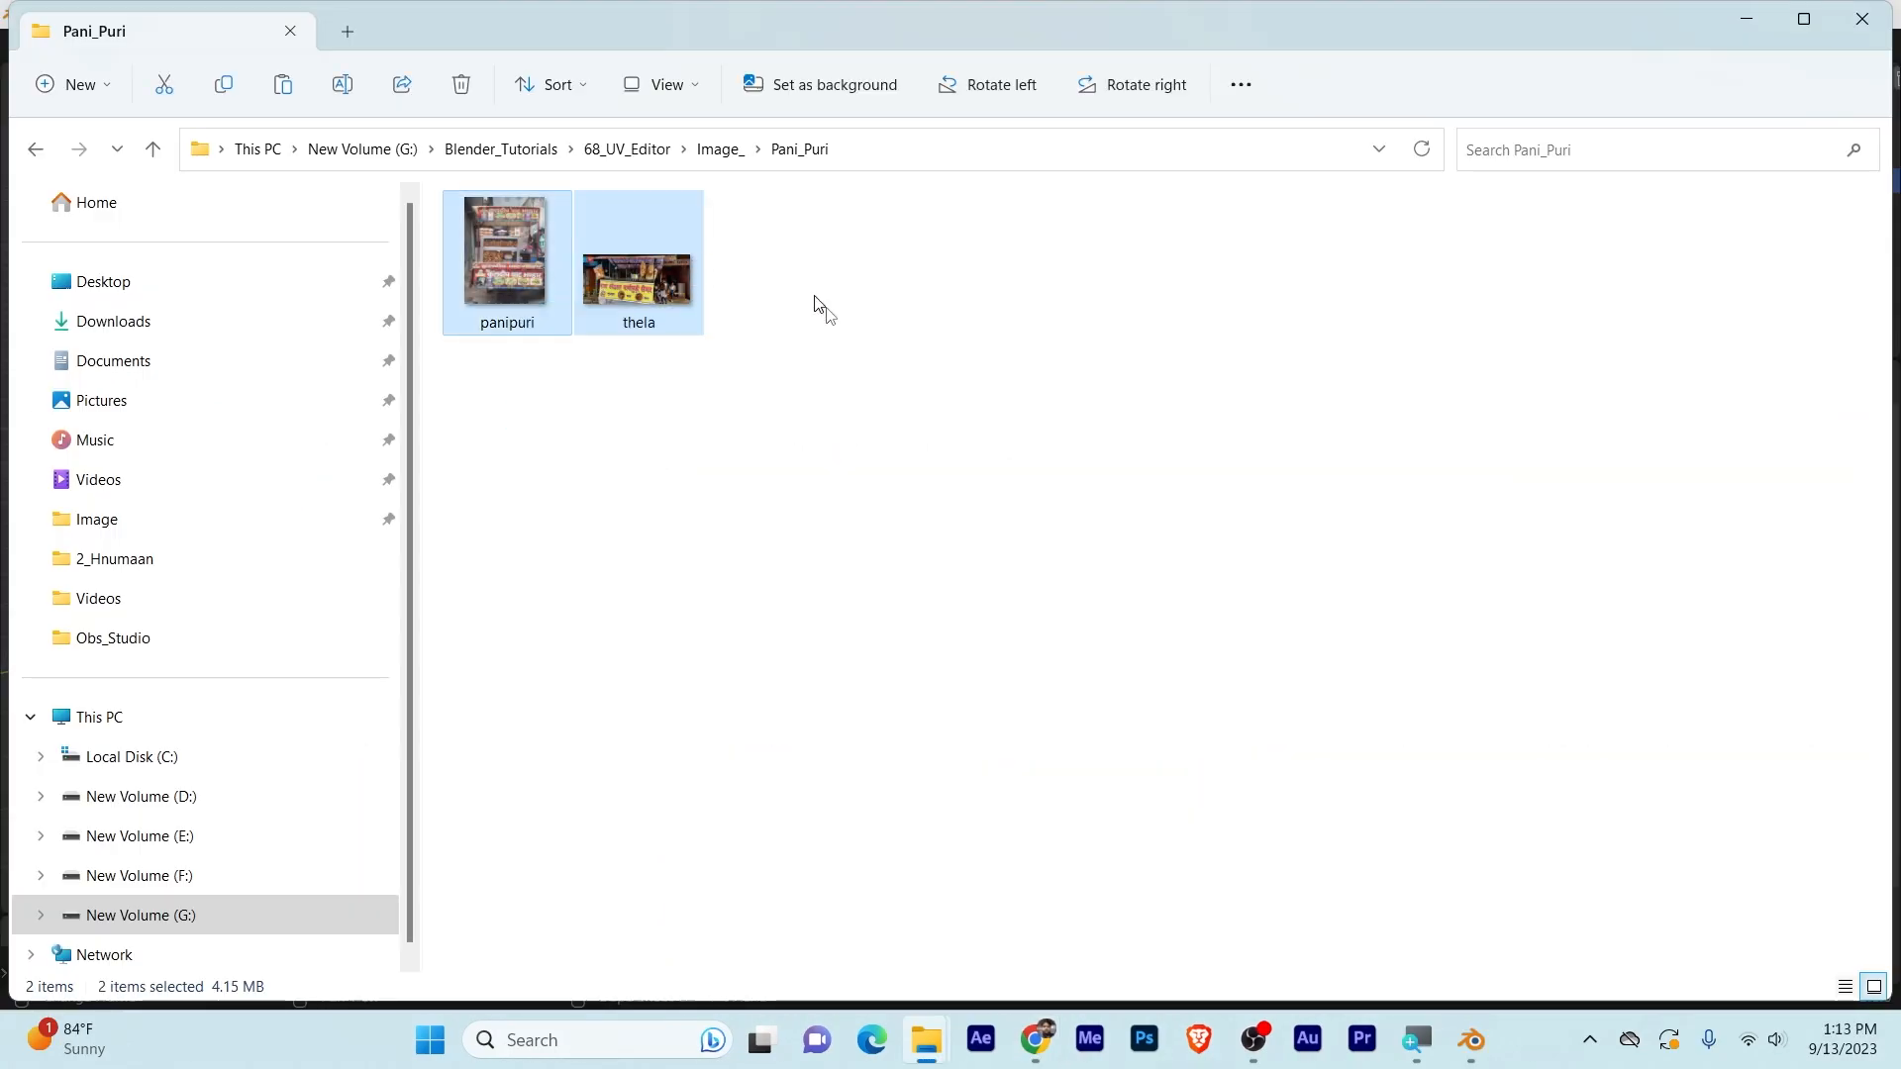
left_click(827, 315)
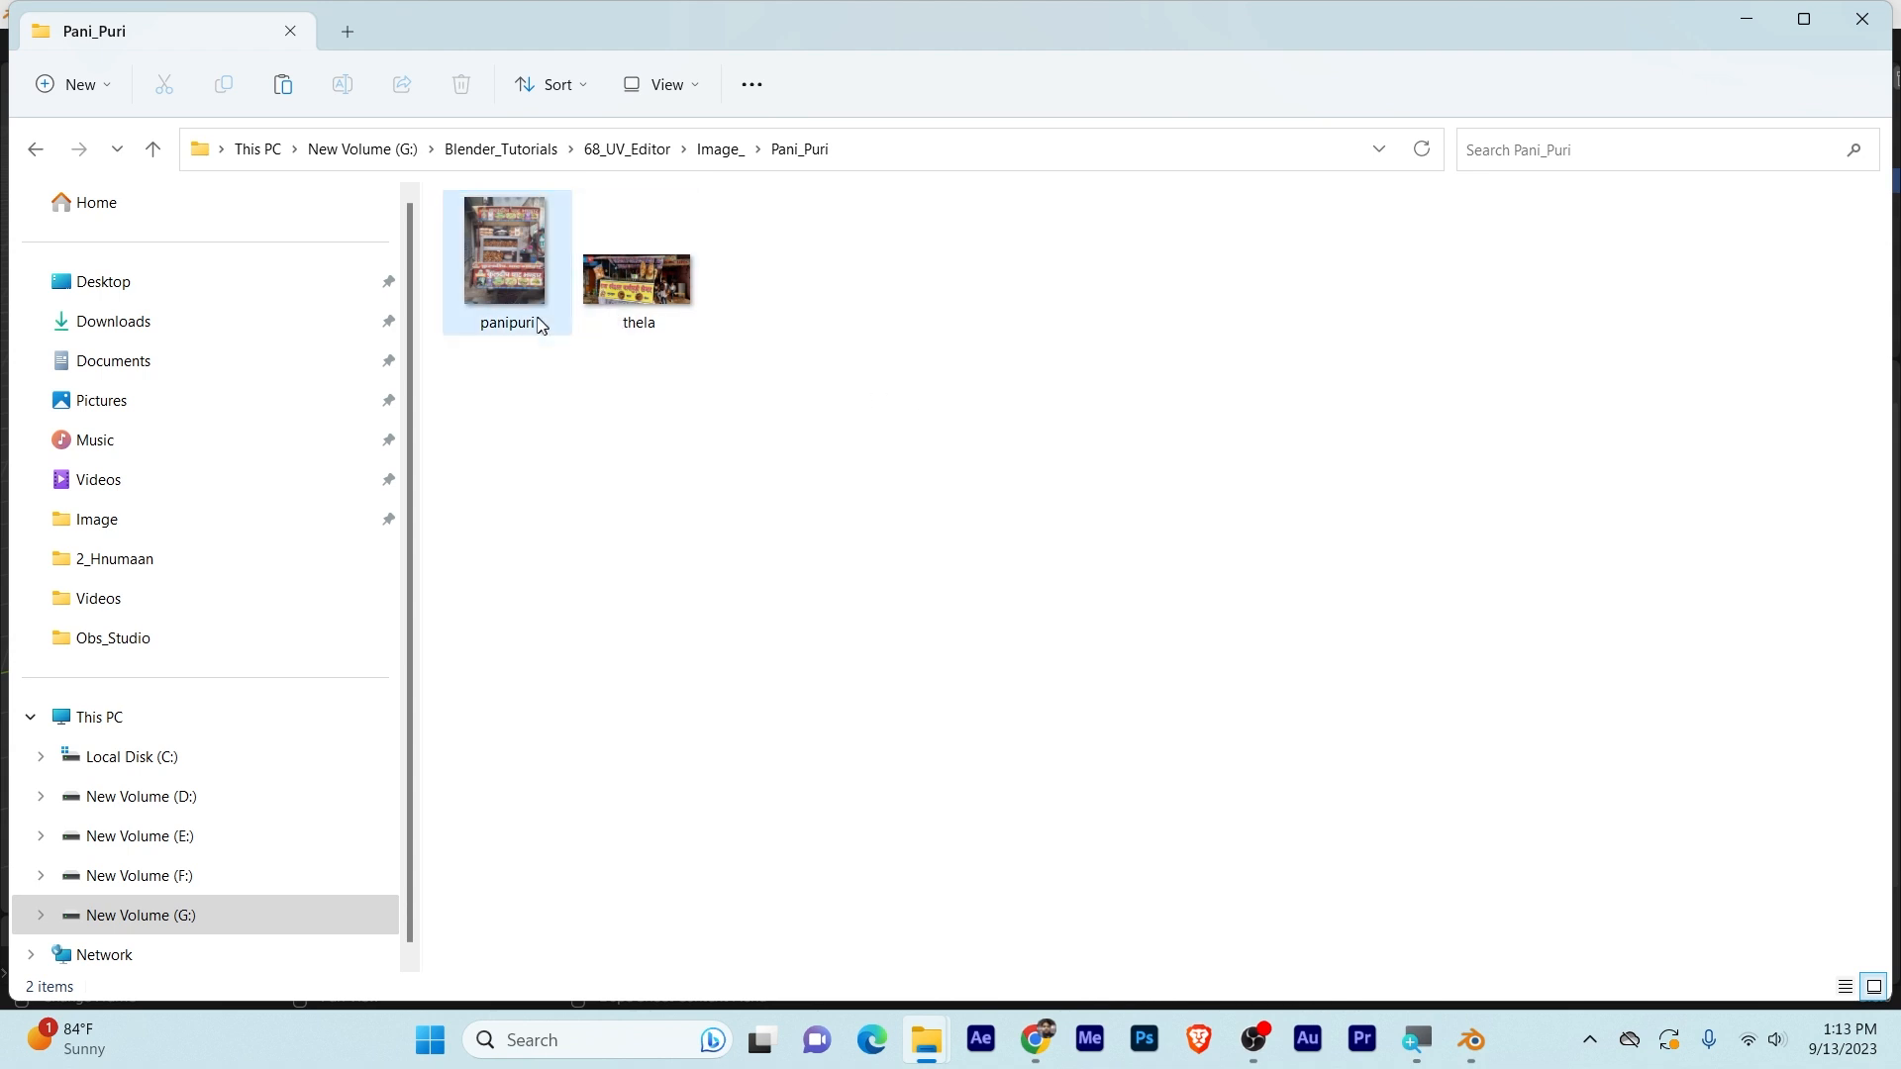
right_click(513, 263)
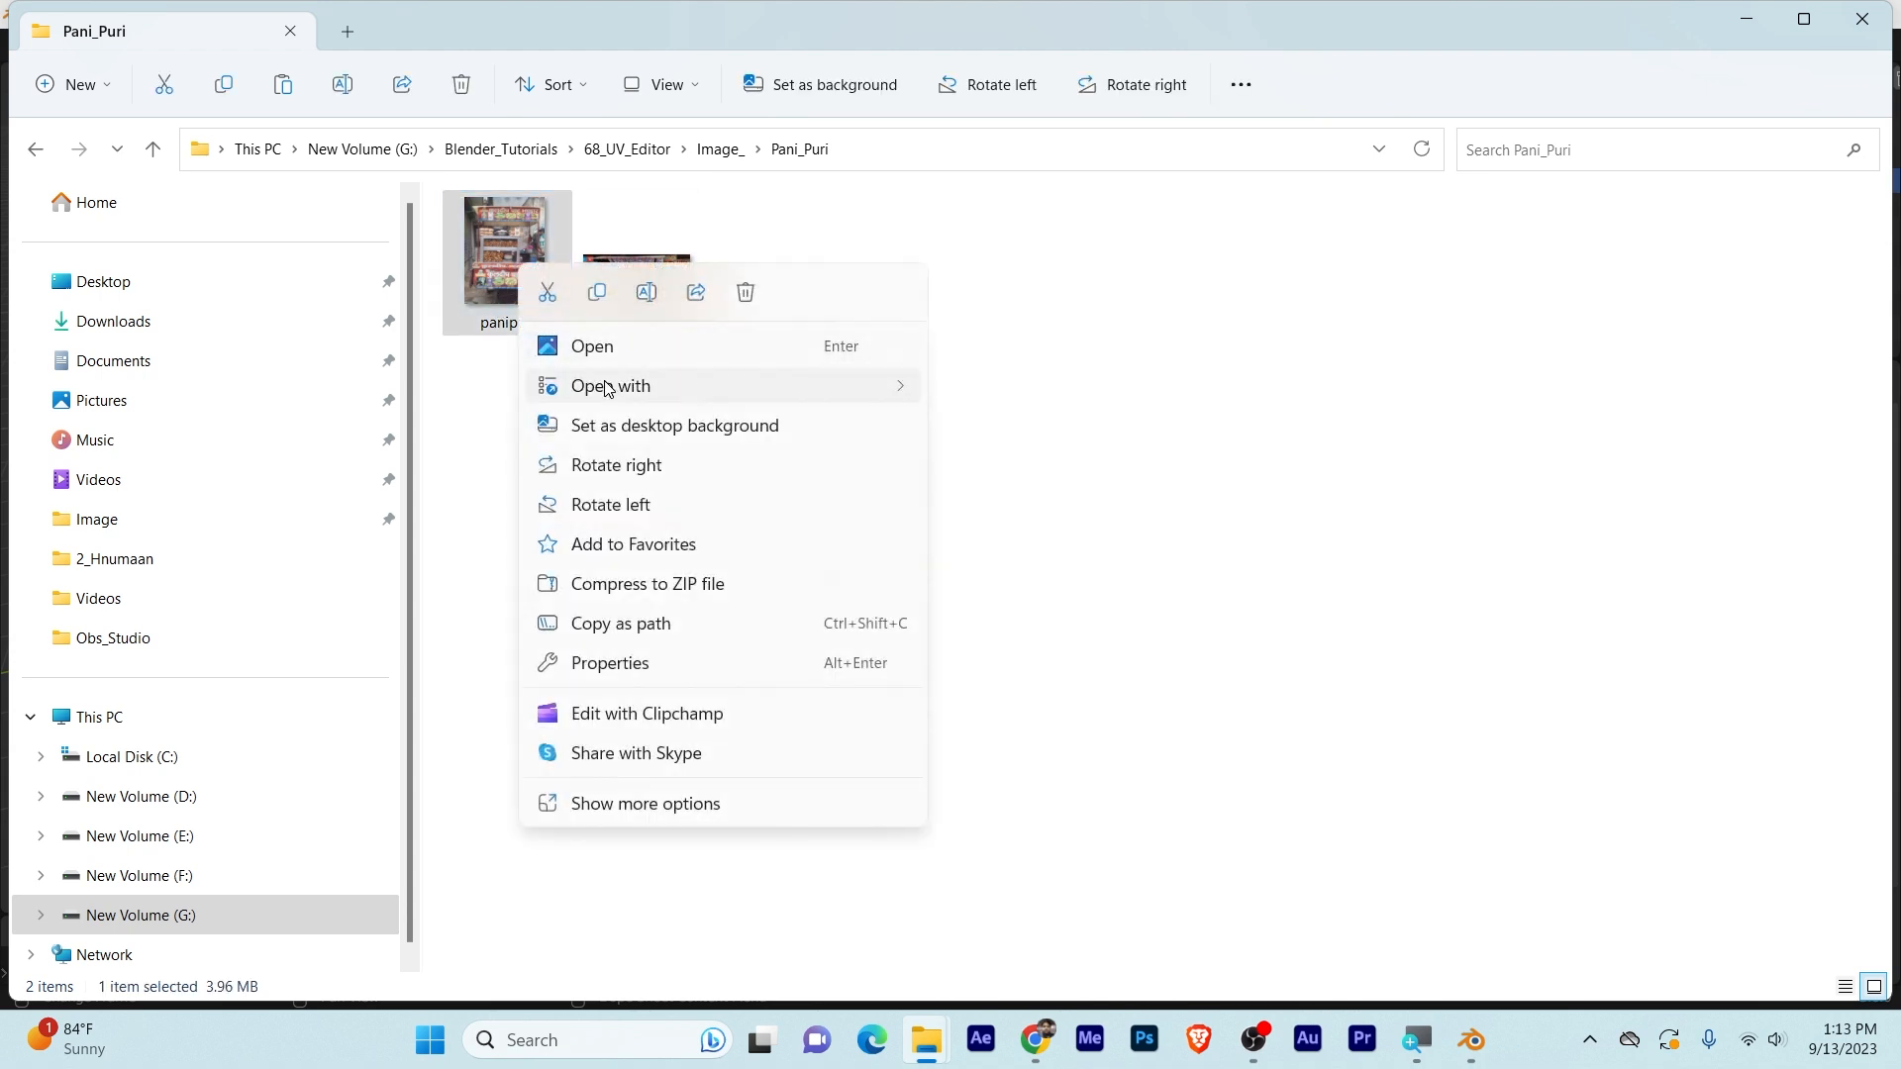
mouse_move(691, 404)
left_click(1161, 436)
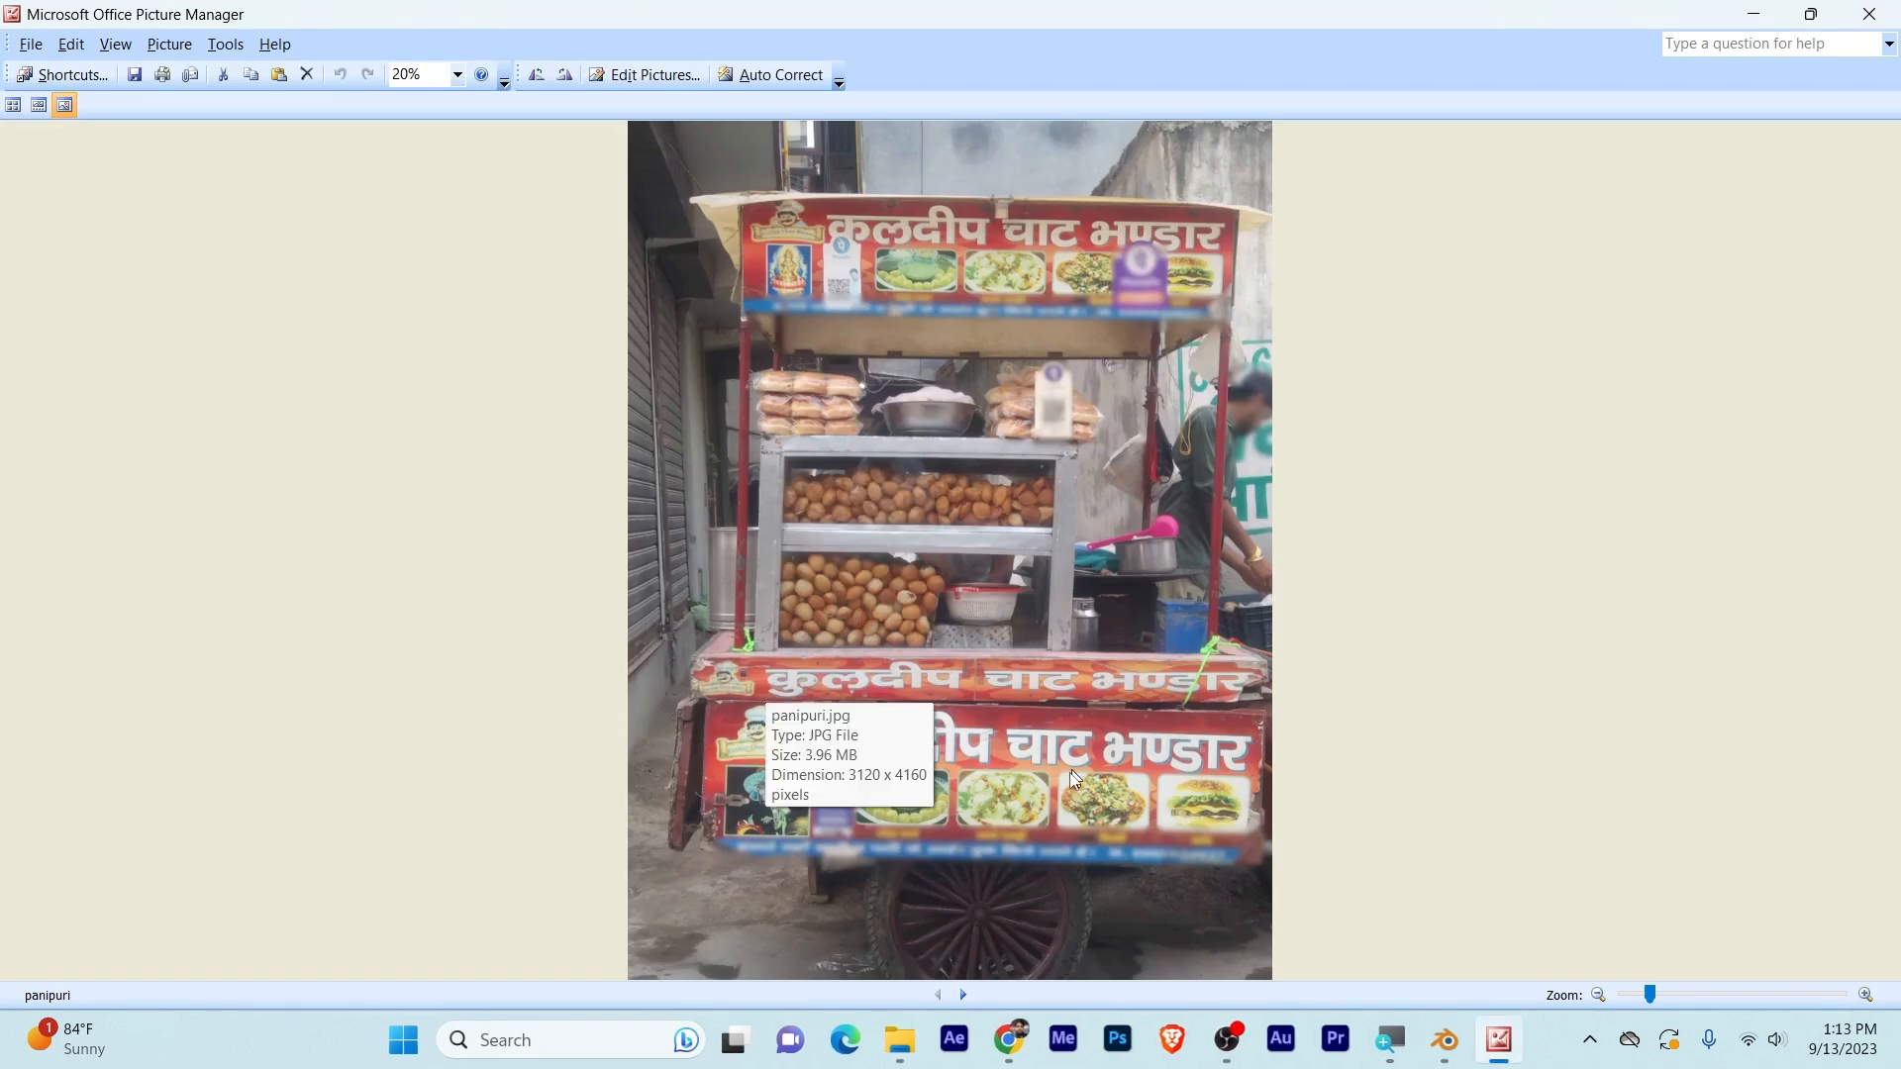
key("alt+F4")
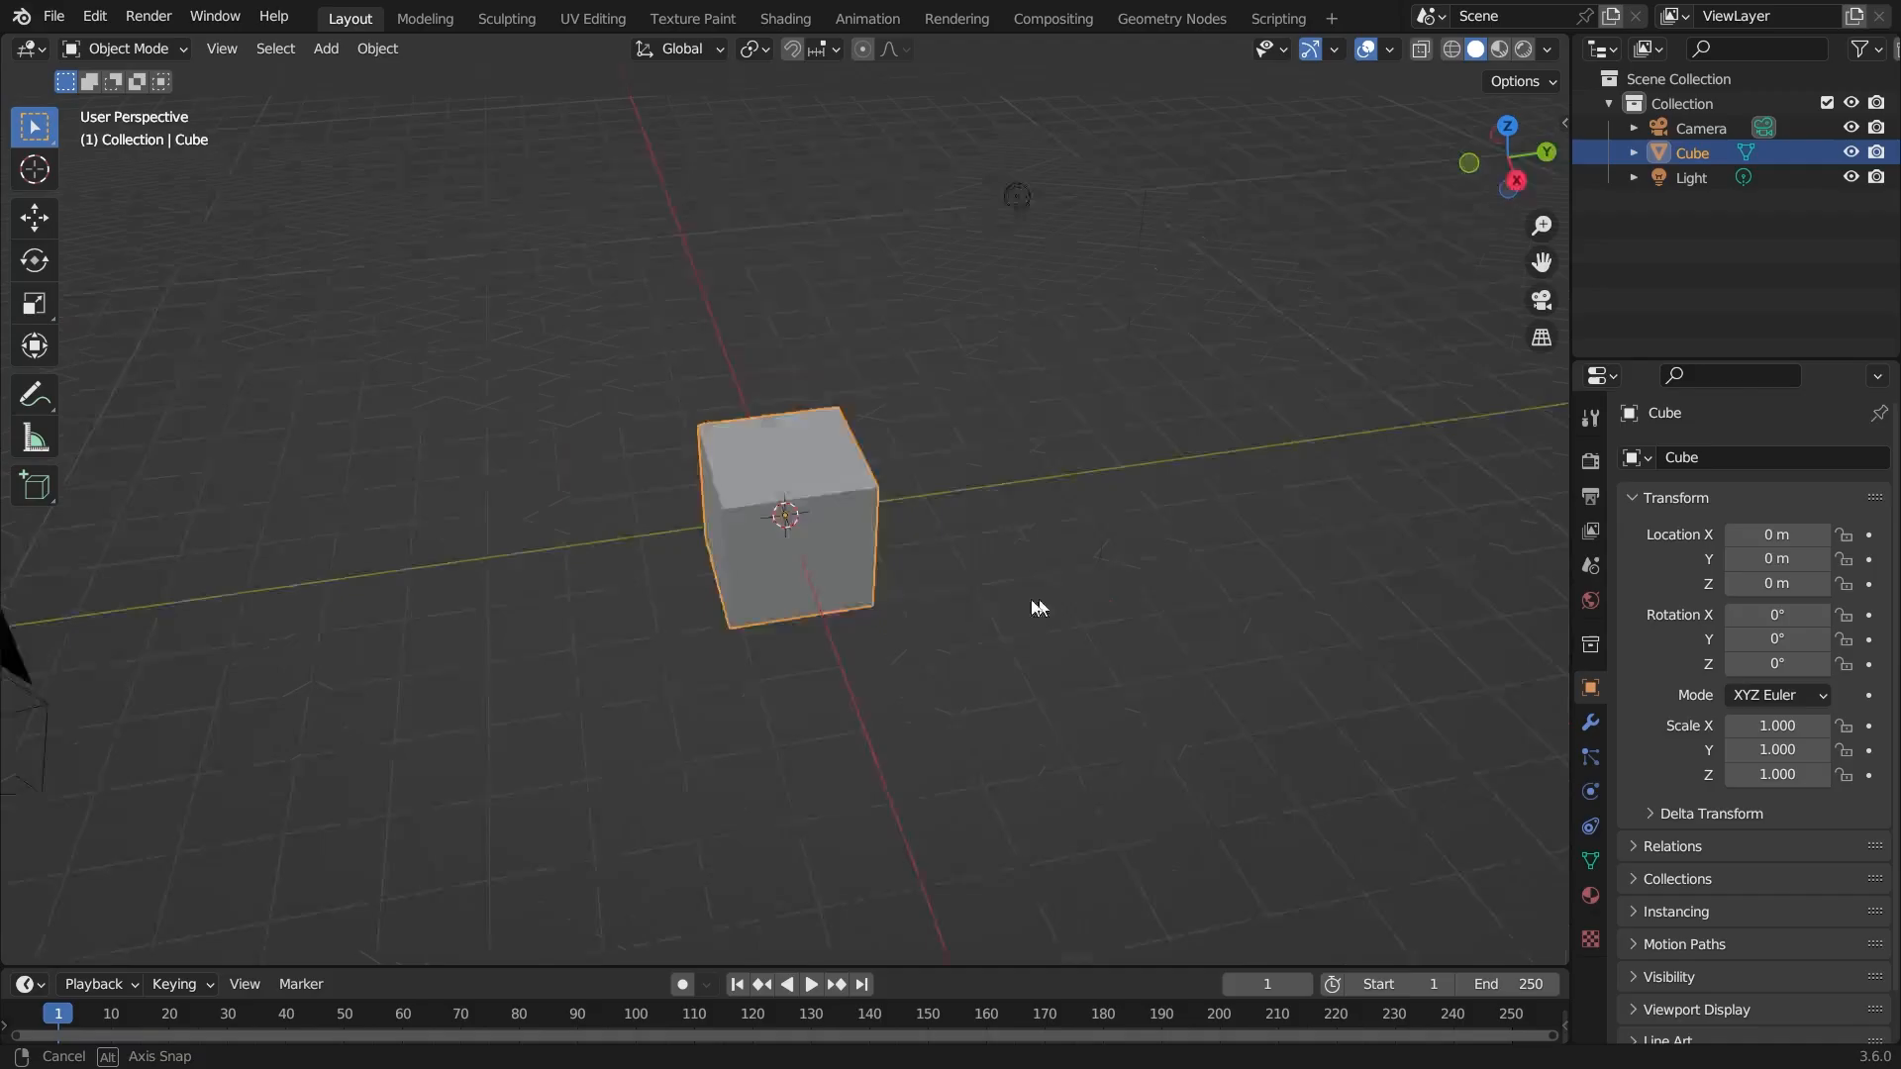
- Switch to Blender and delete the default light and camera from the scene
scroll(1036, 607, "up", 2)
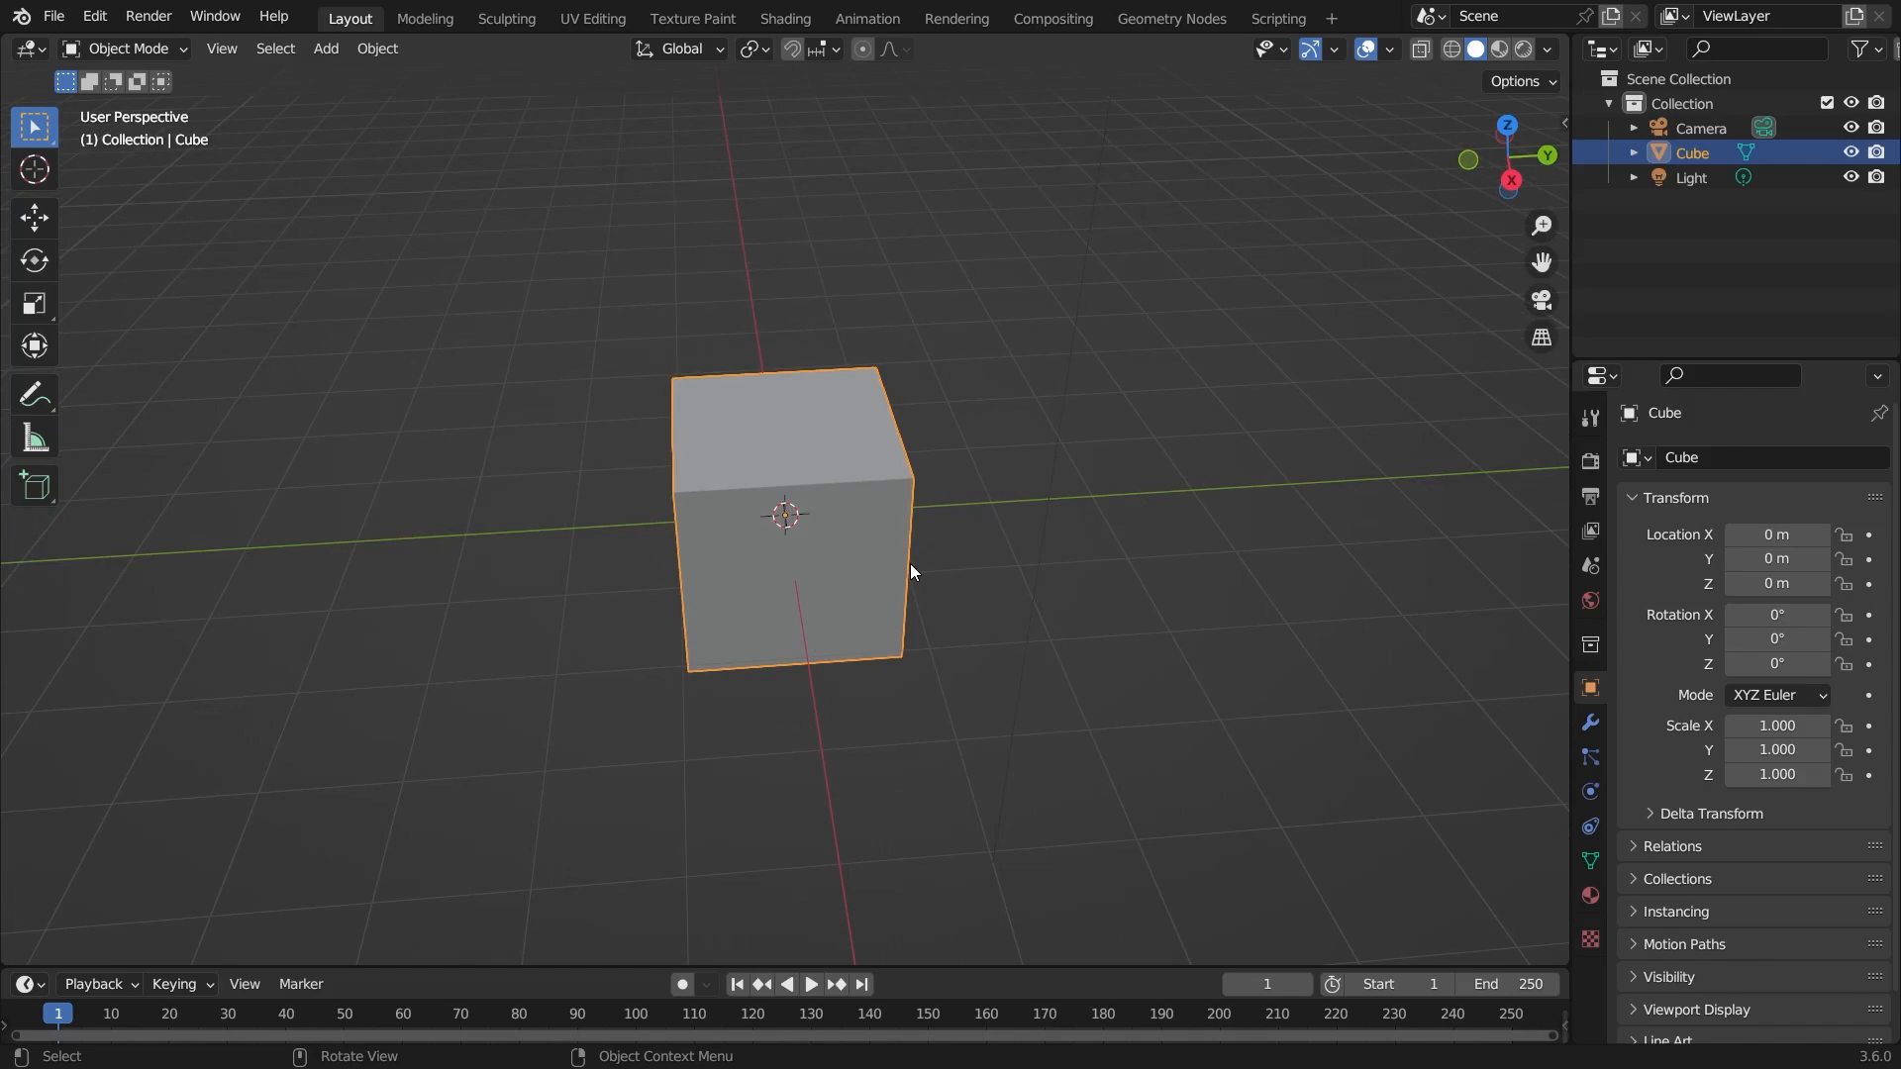
scroll(911, 564, "down", 2)
middle_click_drag(911, 568, 1020, 543)
scroll(1022, 584, "down", 2)
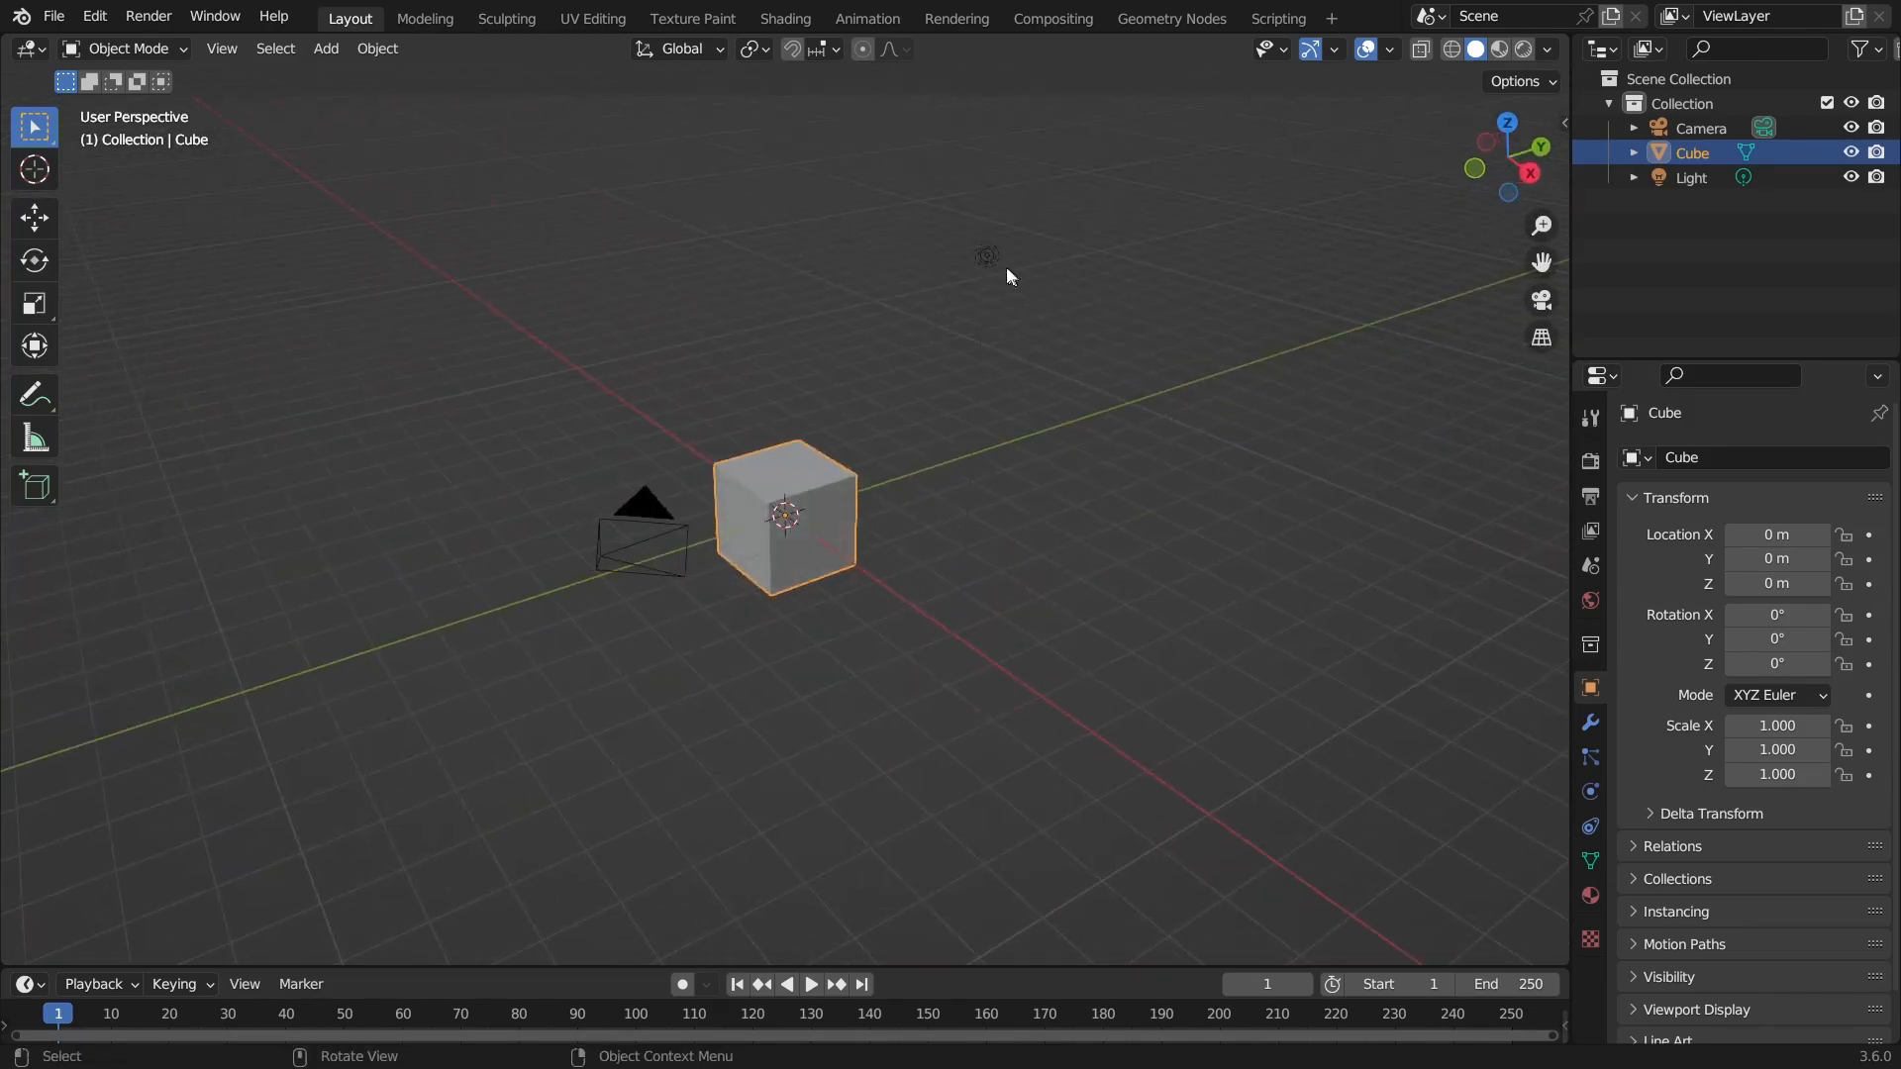
left_click(989, 257)
key("Delete")
left_click(614, 507)
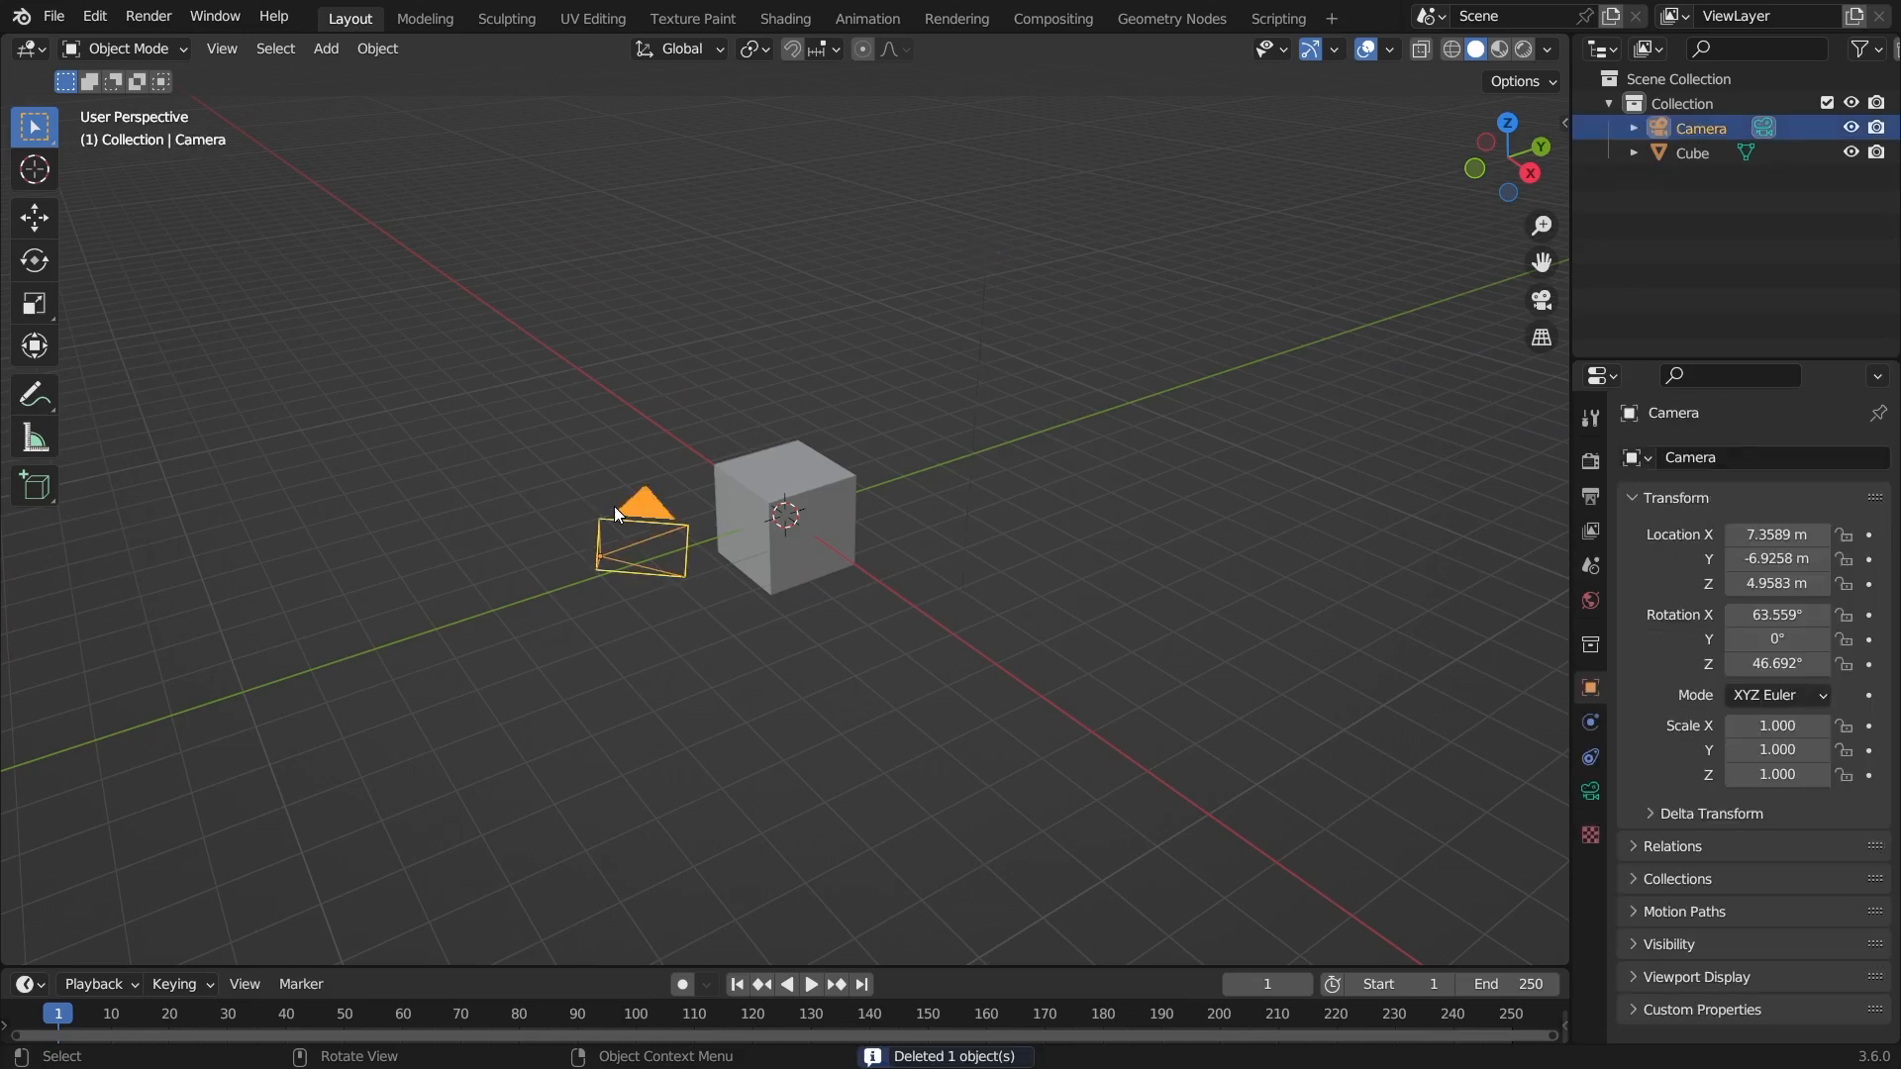
key("Delete")
- Stretch the cube along the Y axis to a scale of about 4.57
scroll(869, 621, "up", 1)
middle_click_drag(869, 621, 893, 596)
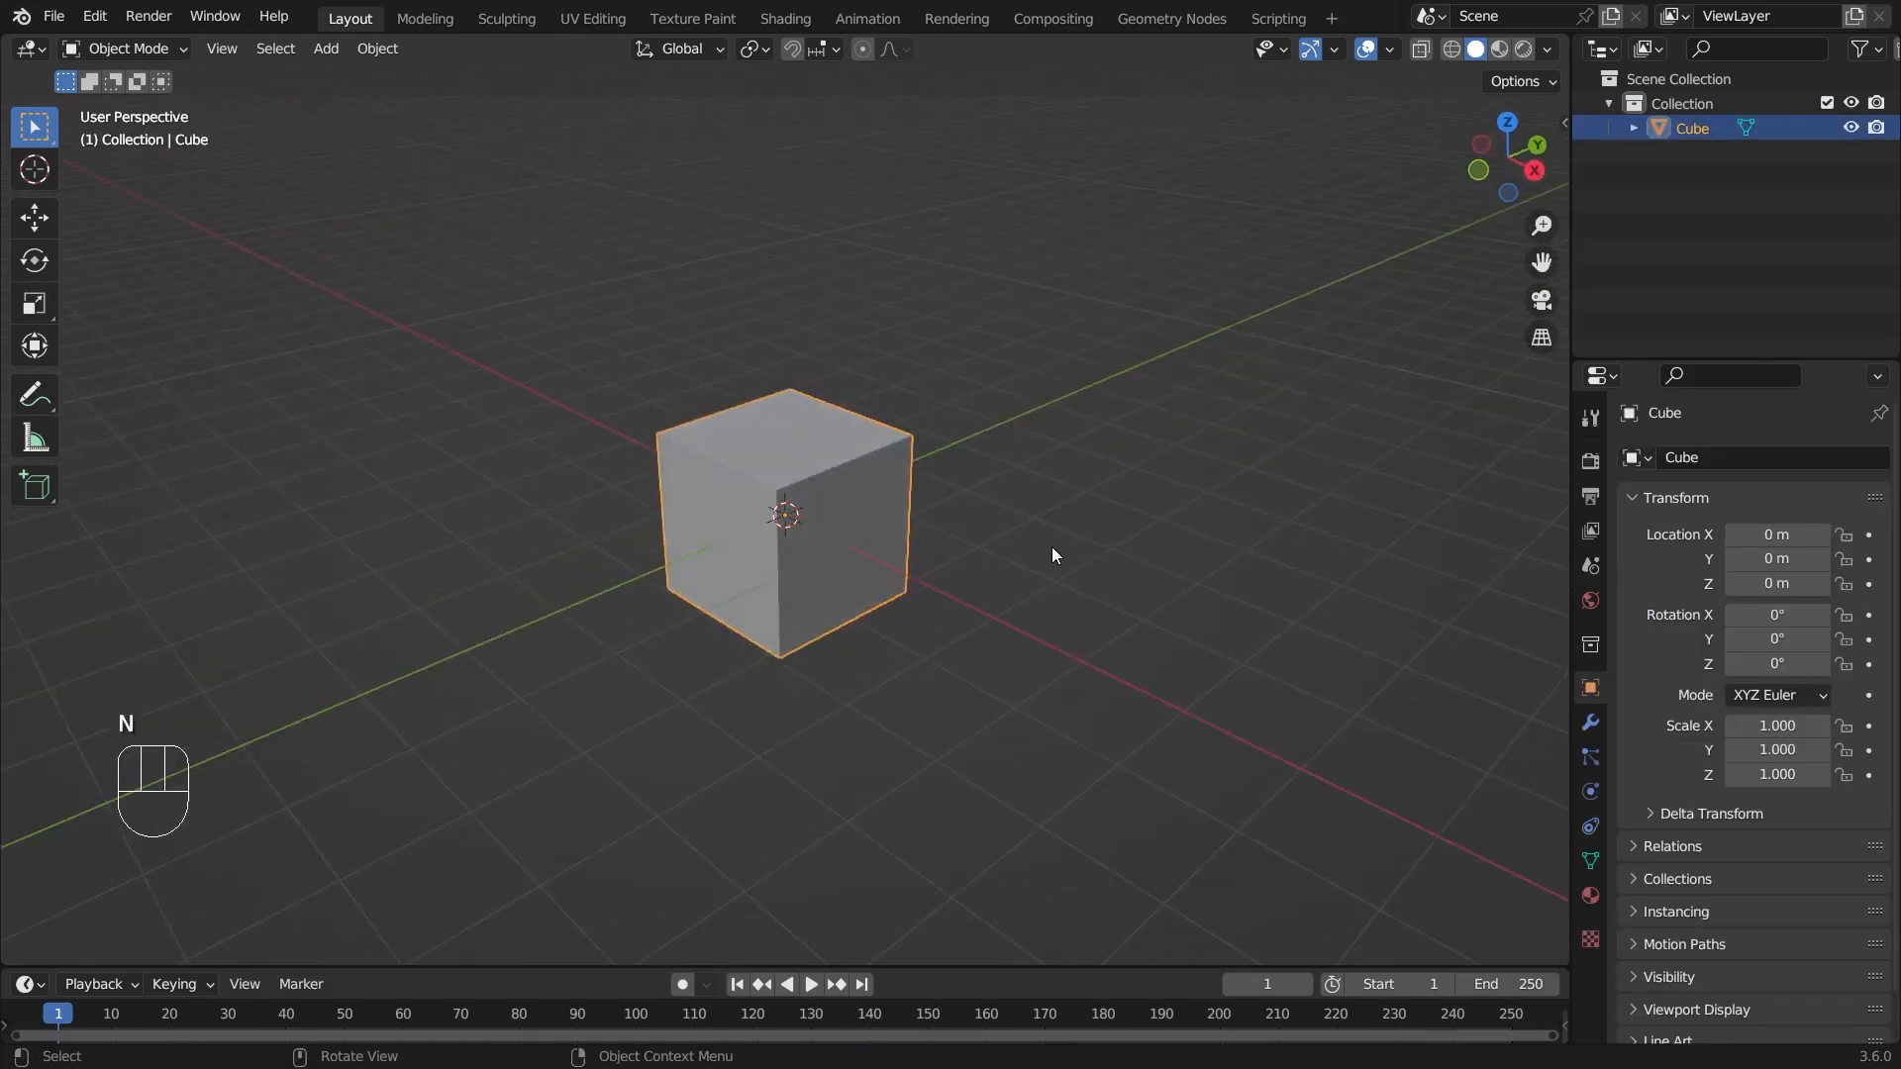
key("s")
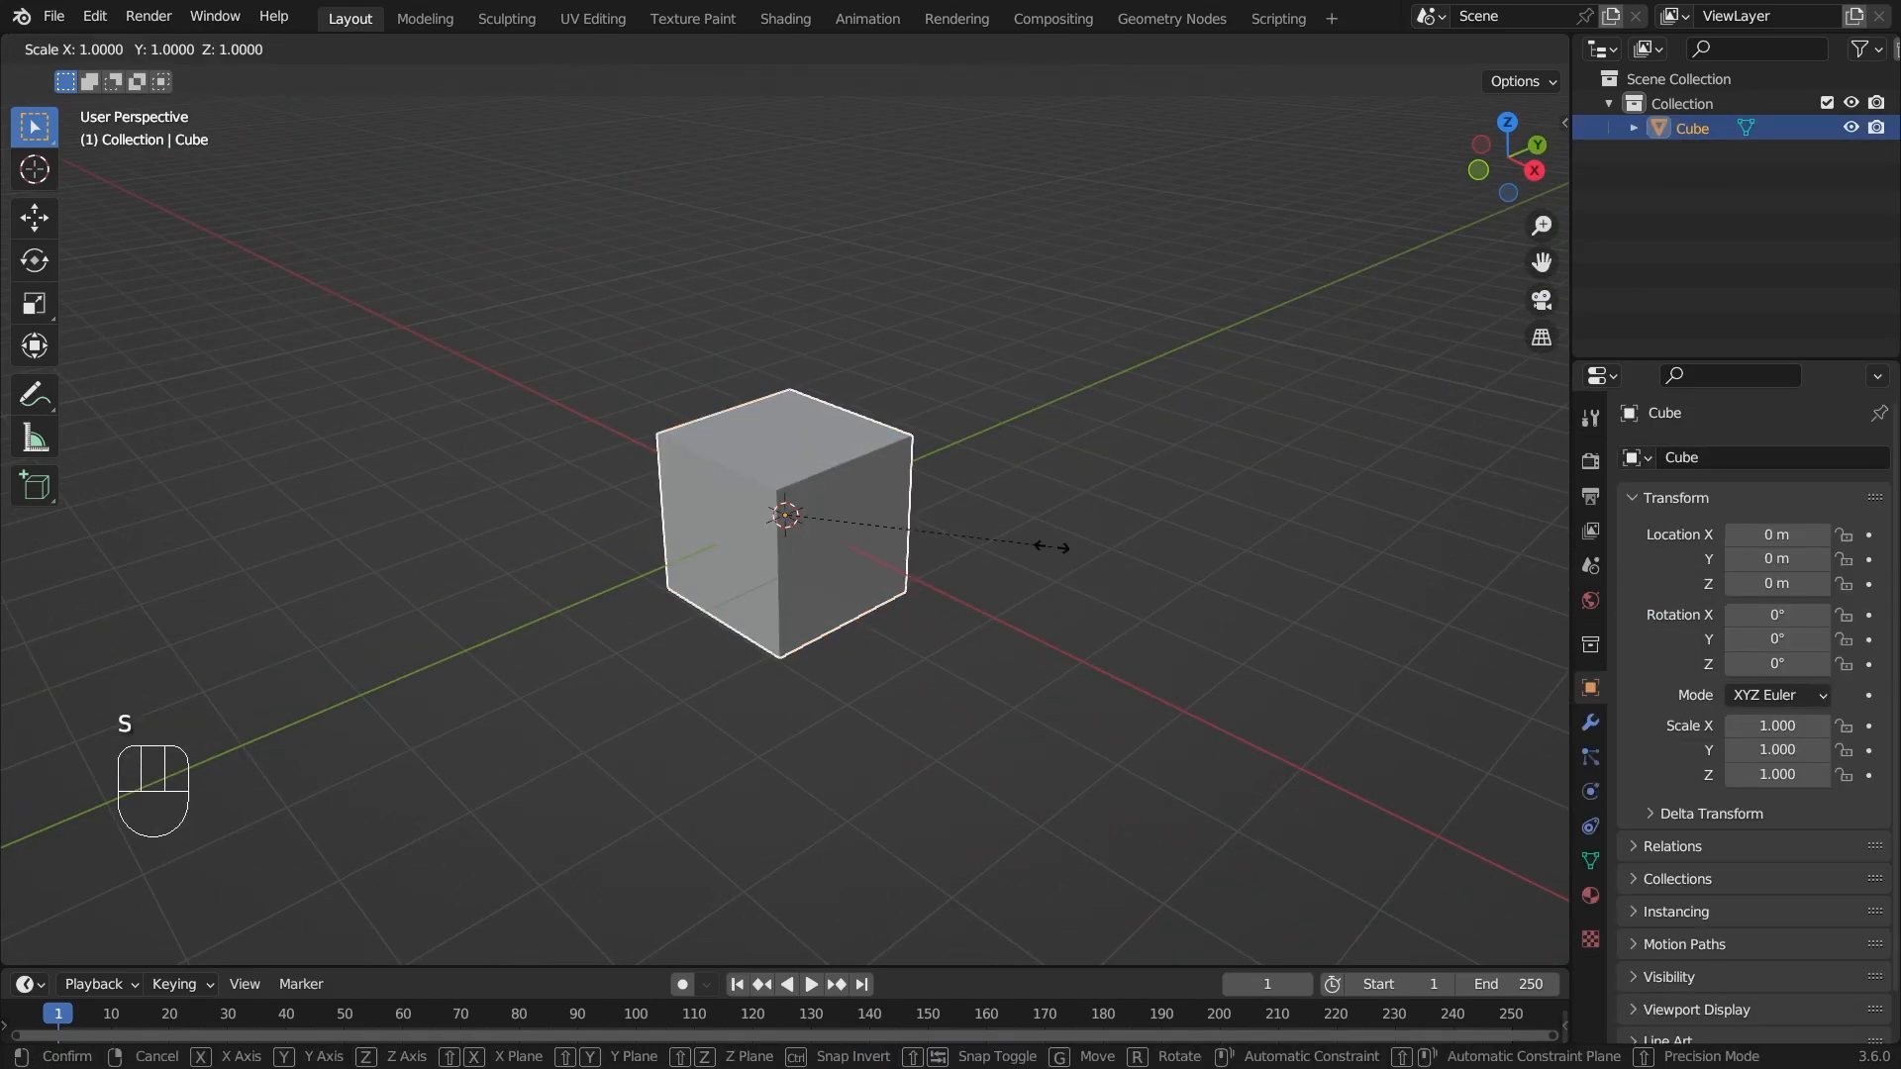
key("y")
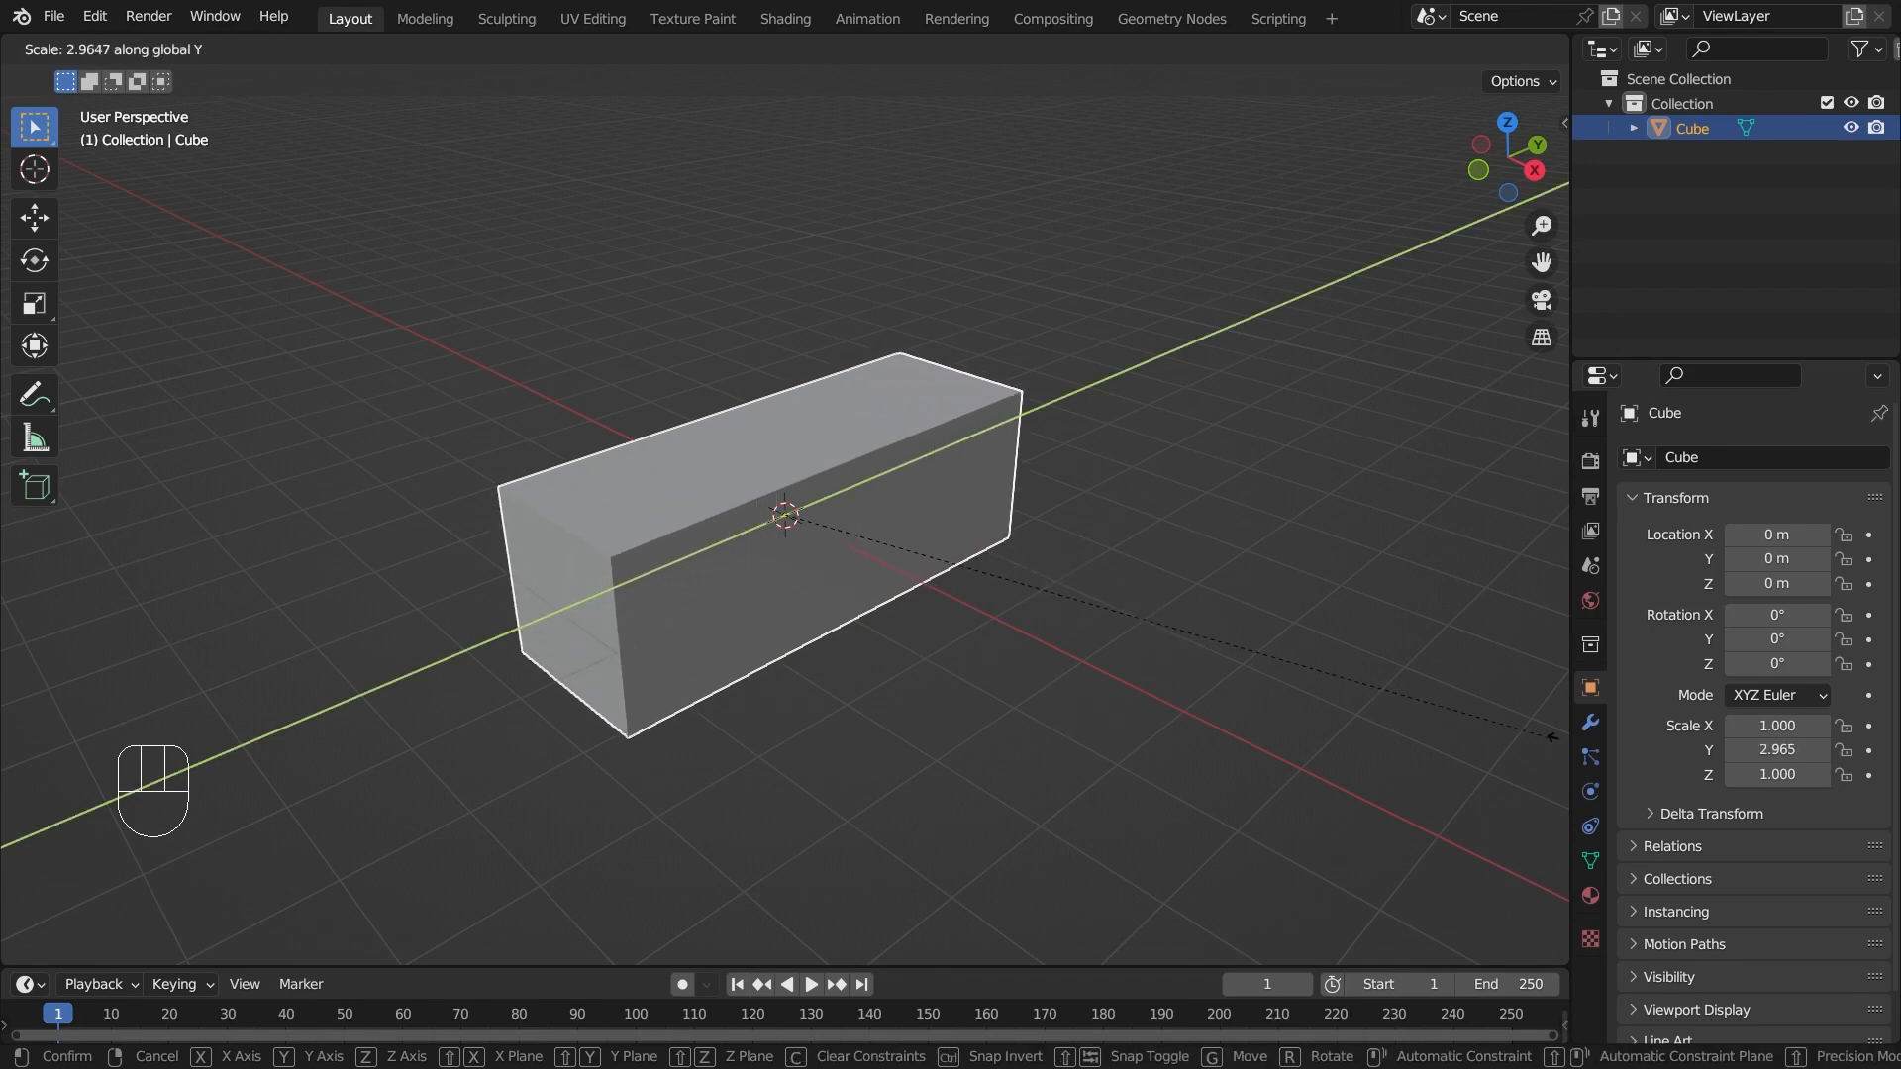
left_click(420, 781)
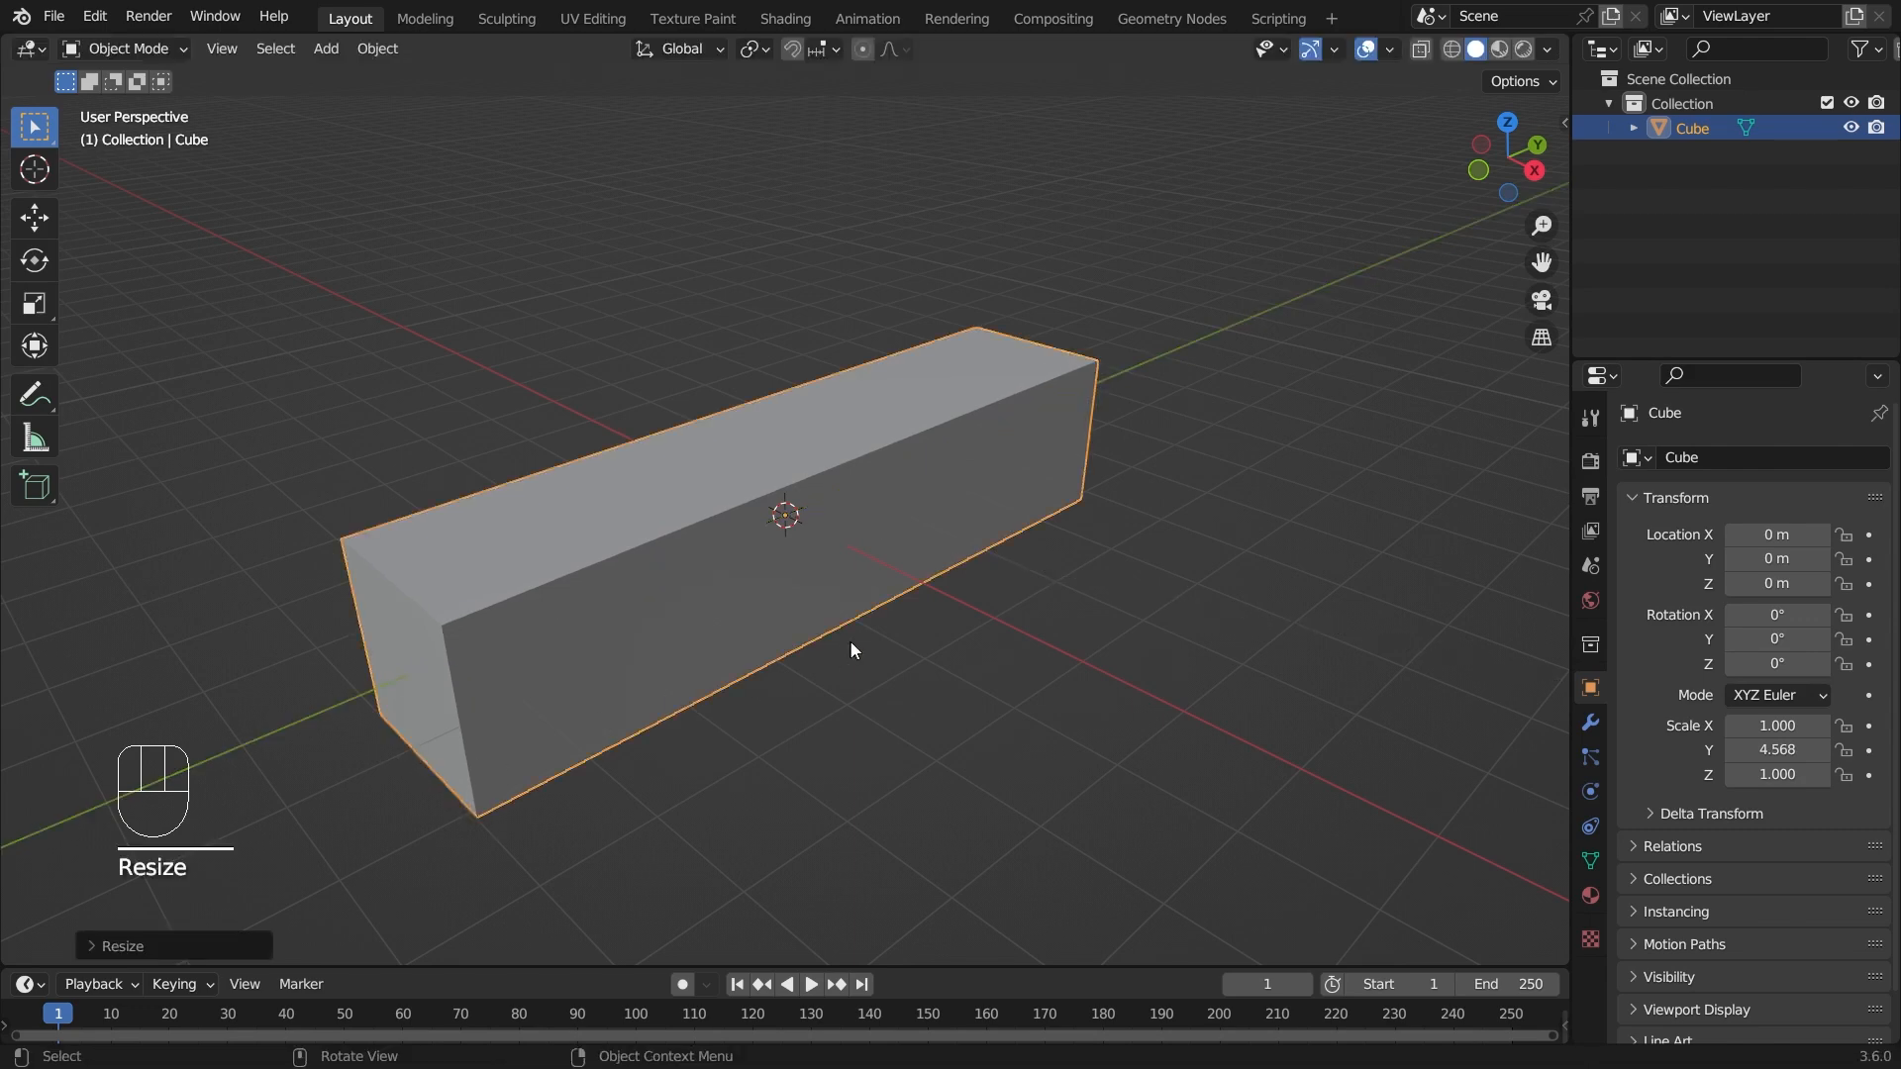
- Widen the box along the X axis to a scale of about 2.14
middle_click_drag(852, 651, 911, 582)
left_click(912, 582)
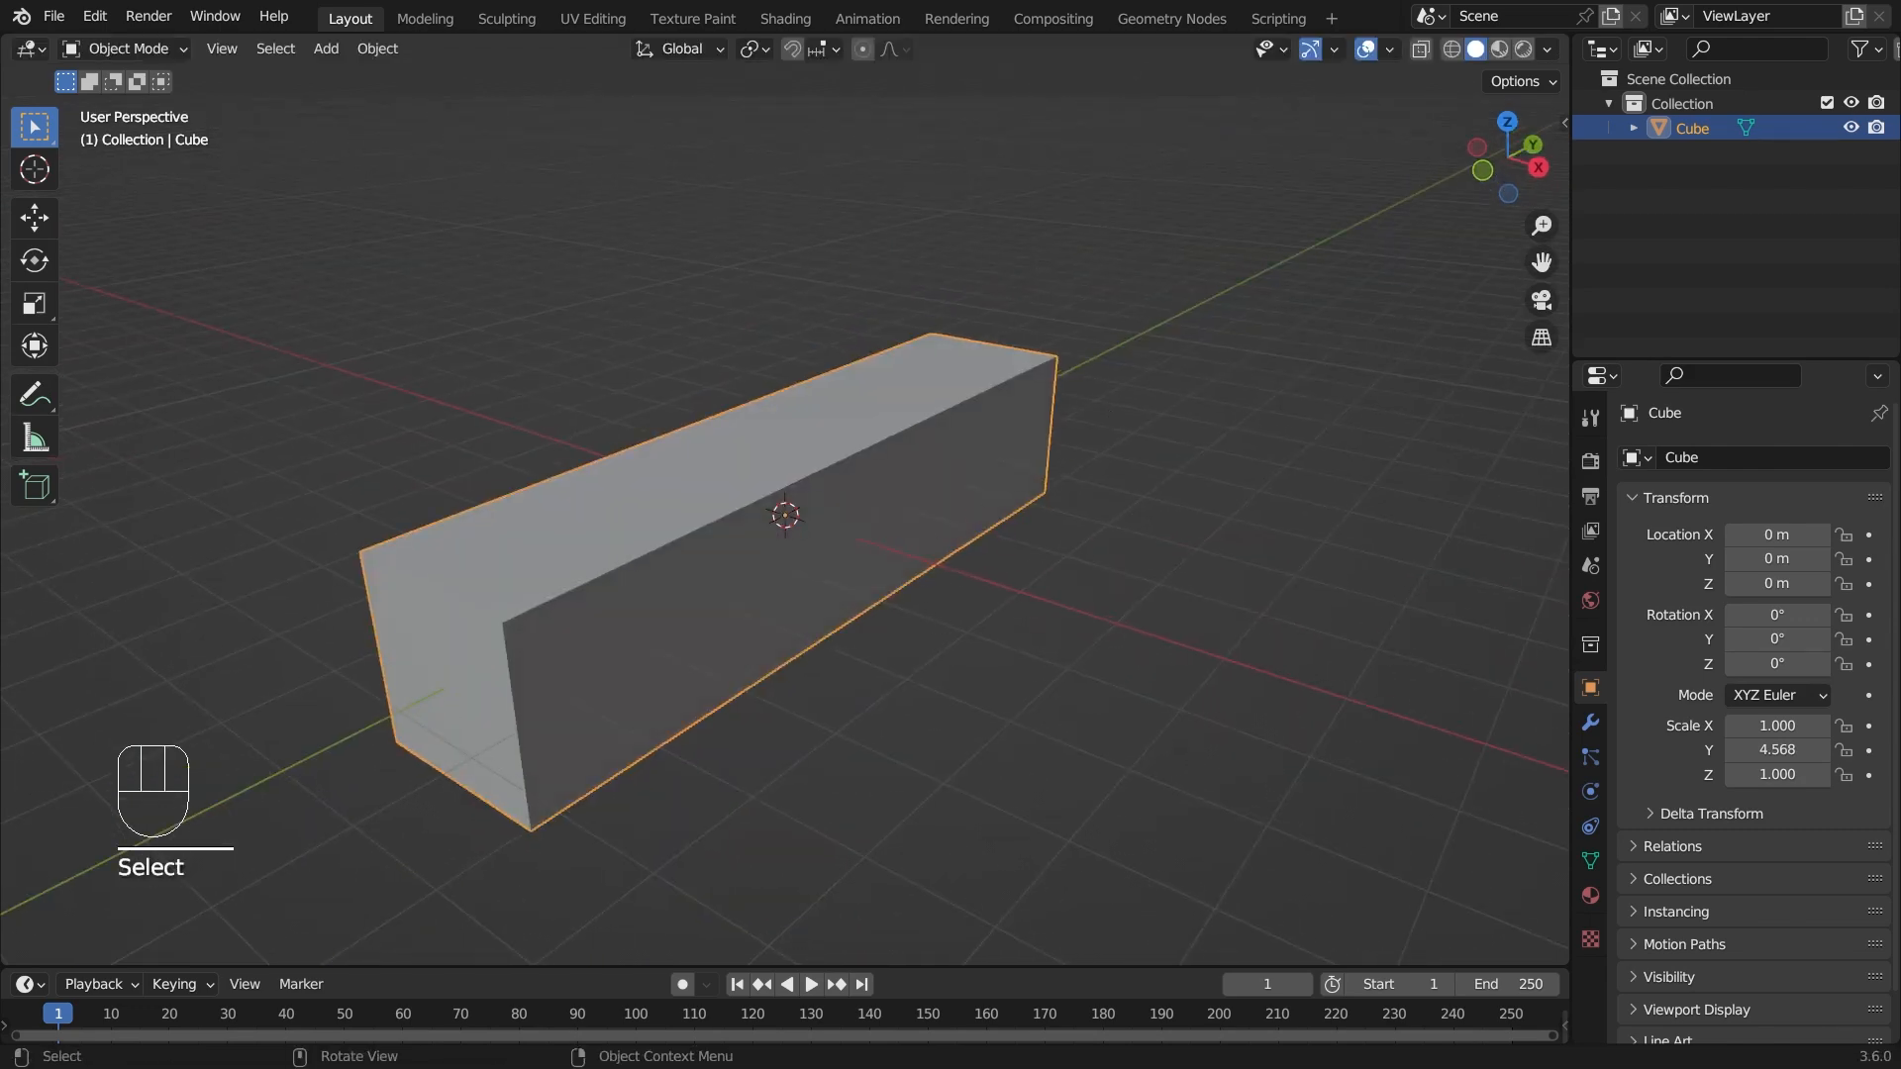
key("s")
key("x")
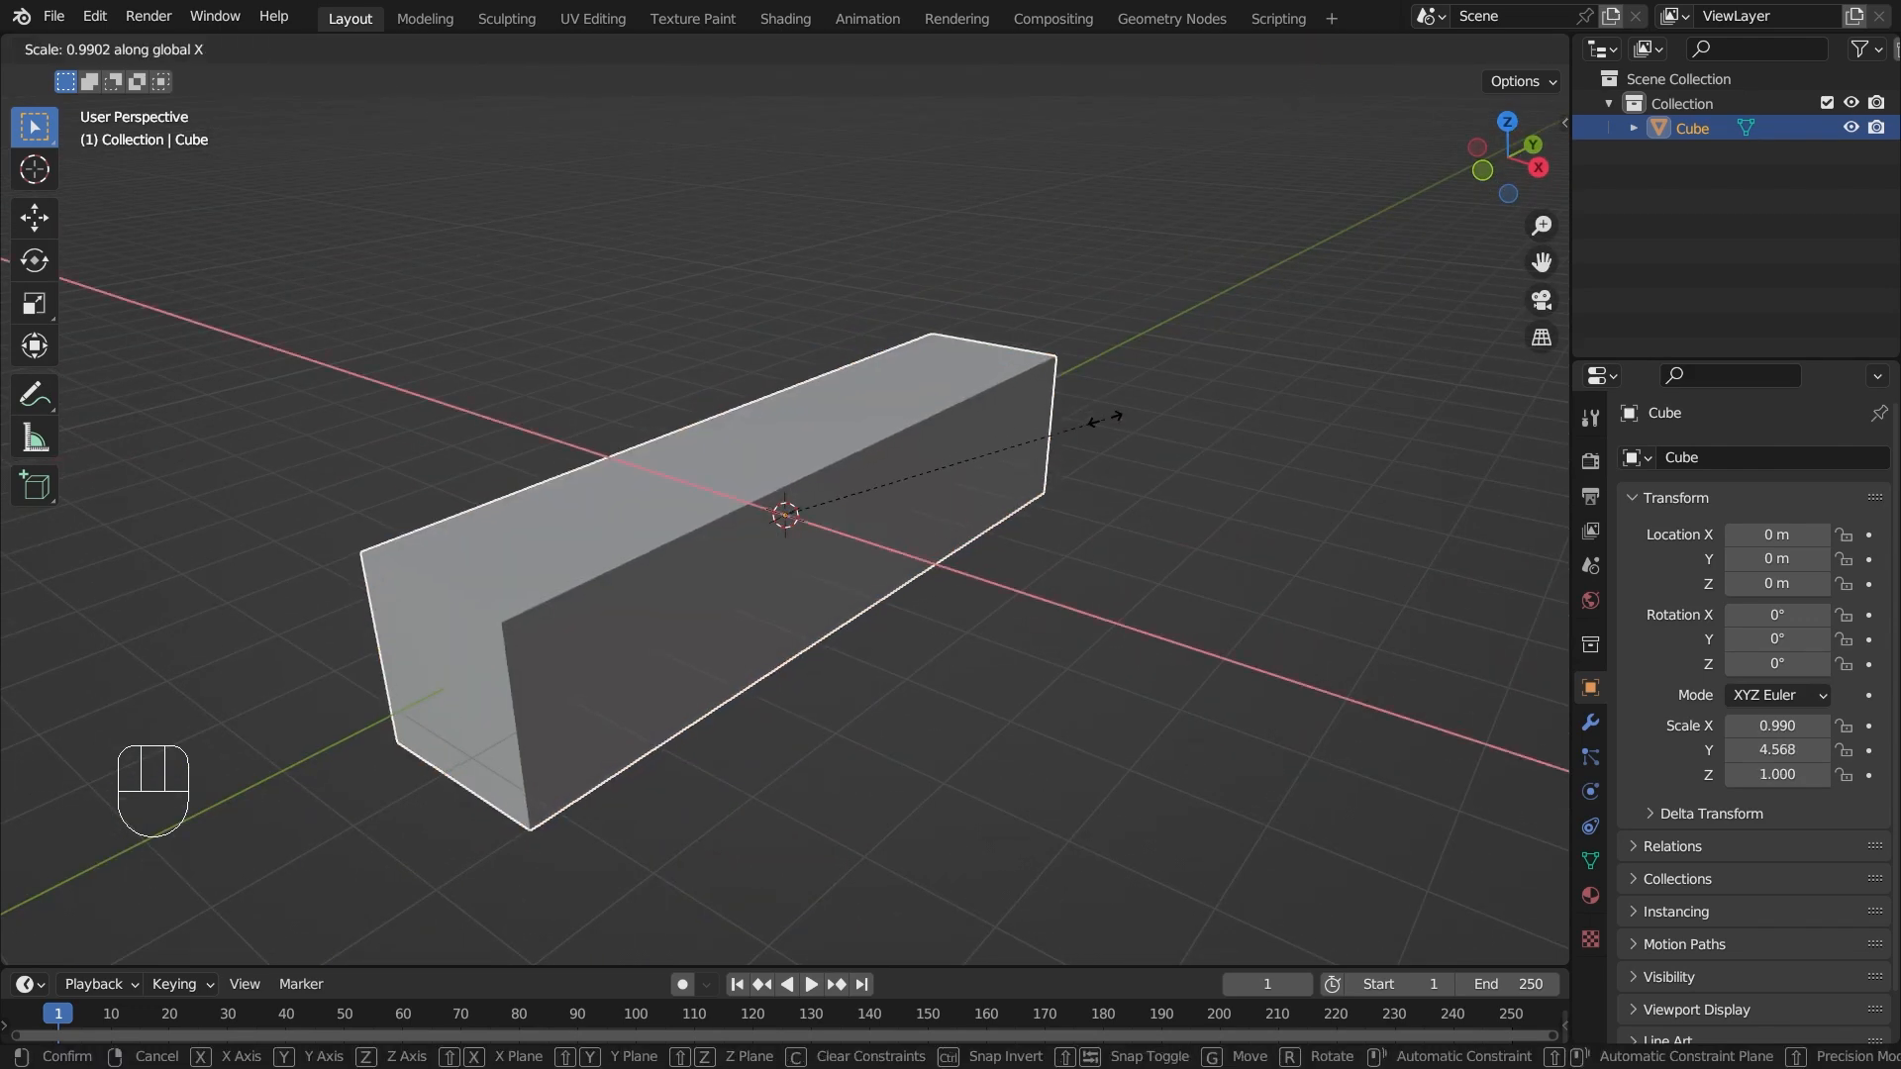
left_click(1491, 663)
- Shorten the box along the Y axis to a scale of about 4.15
middle_click_drag(1282, 645, 1010, 595)
left_click(877, 482)
key("s")
key("y")
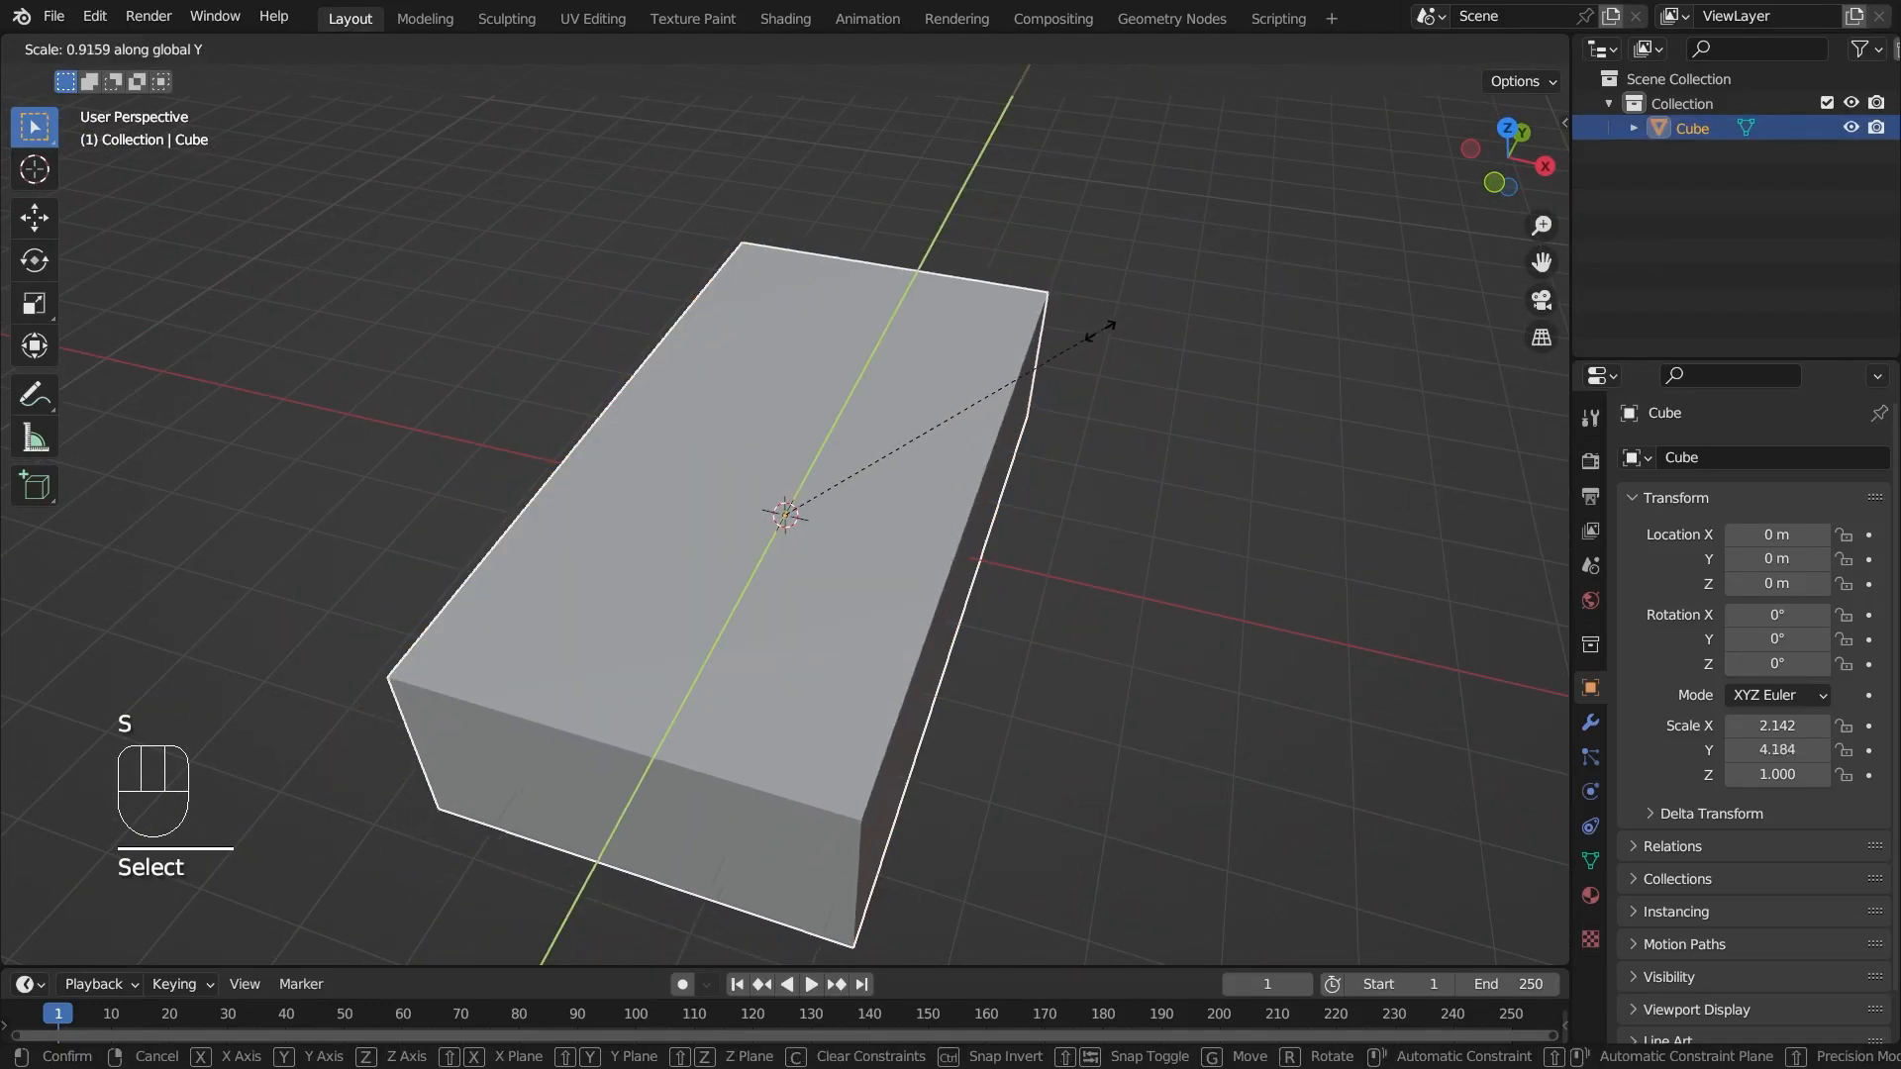
left_click(1114, 342)
mouse_move(1171, 563)
middle_mouse_down()
mouse_move(1089, 591)
mouse_move(1052, 709)
mouse_move(1138, 637)
mouse_move(888, 603)
mouse_move(1117, 642)
mouse_move(1139, 555)
middle_mouse_up()
left_click(1089, 592)
- Set the viewport's solid shading color to Random and deselect the box
left_click(1546, 50)
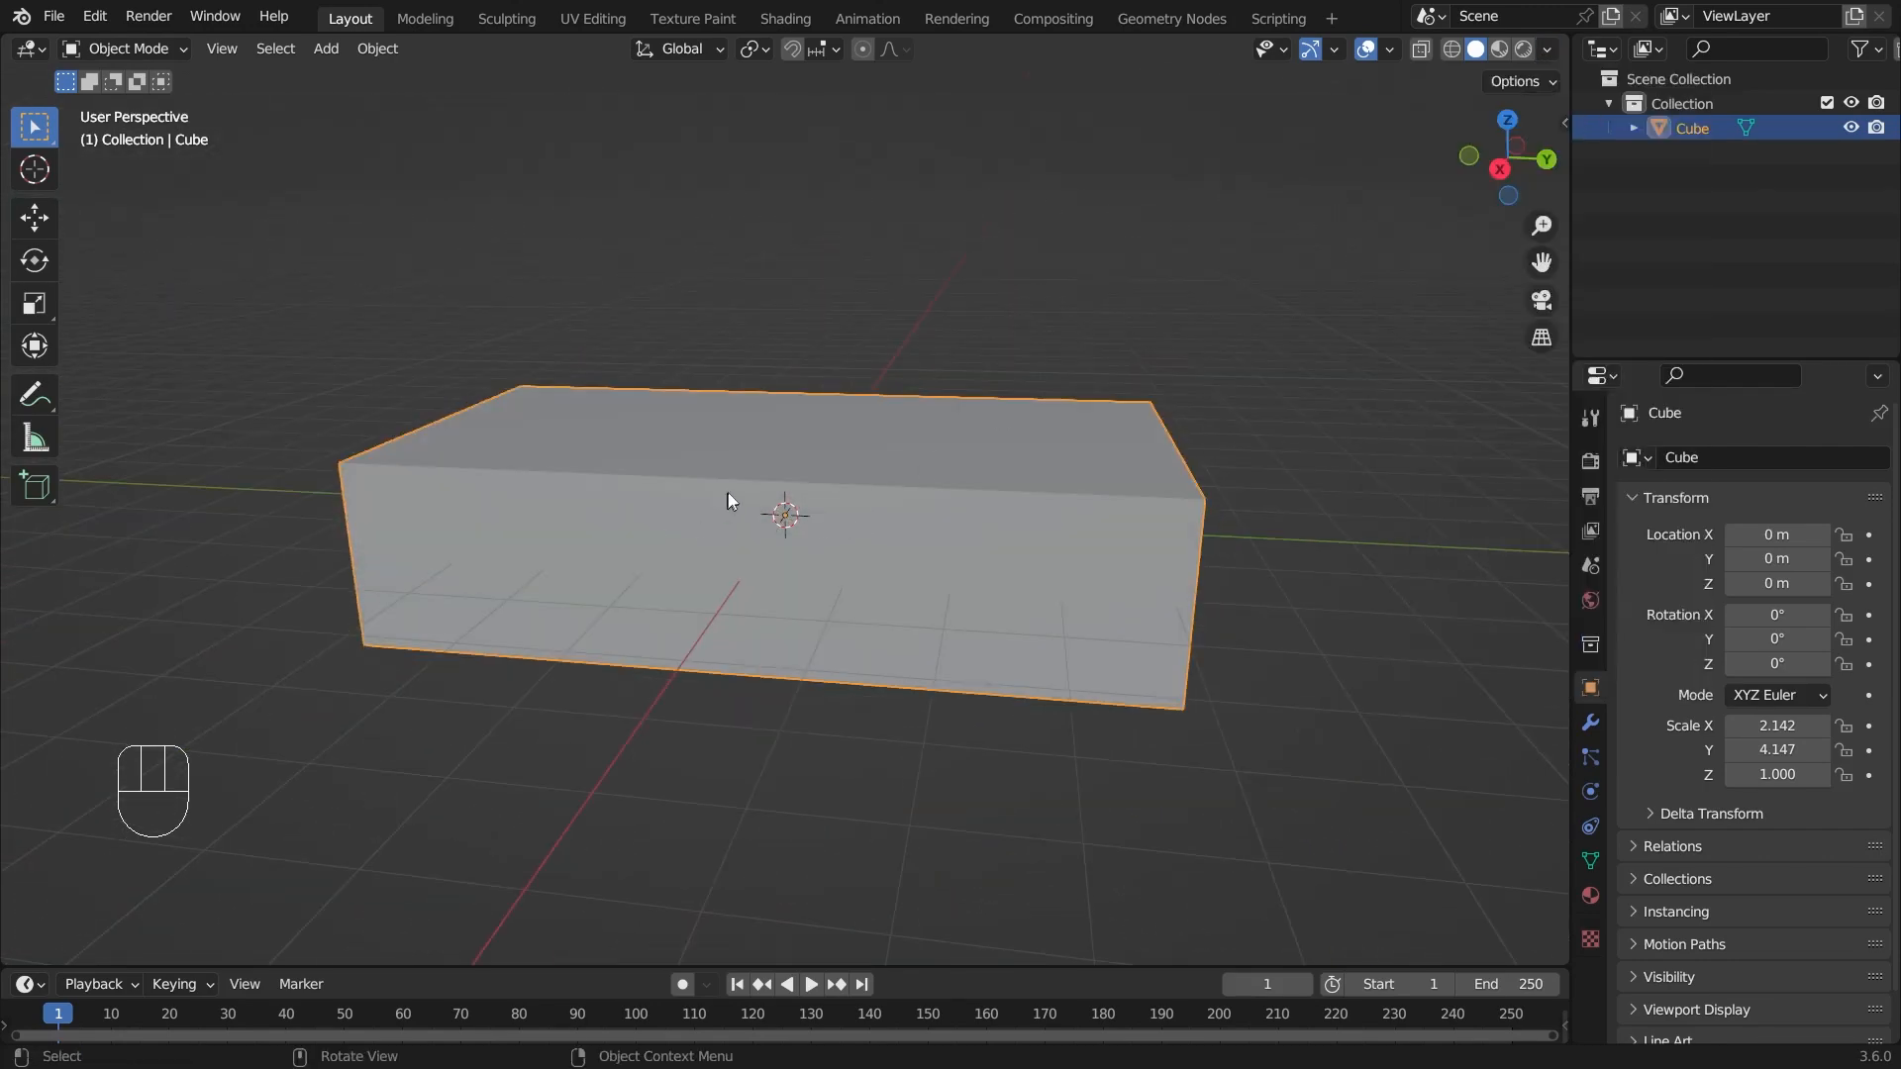
mouse_move(995, 562)
middle_mouse_down()
mouse_move(1049, 391)
mouse_move(1062, 540)
mouse_move(1067, 515)
middle_mouse_up()
left_click(1547, 47)
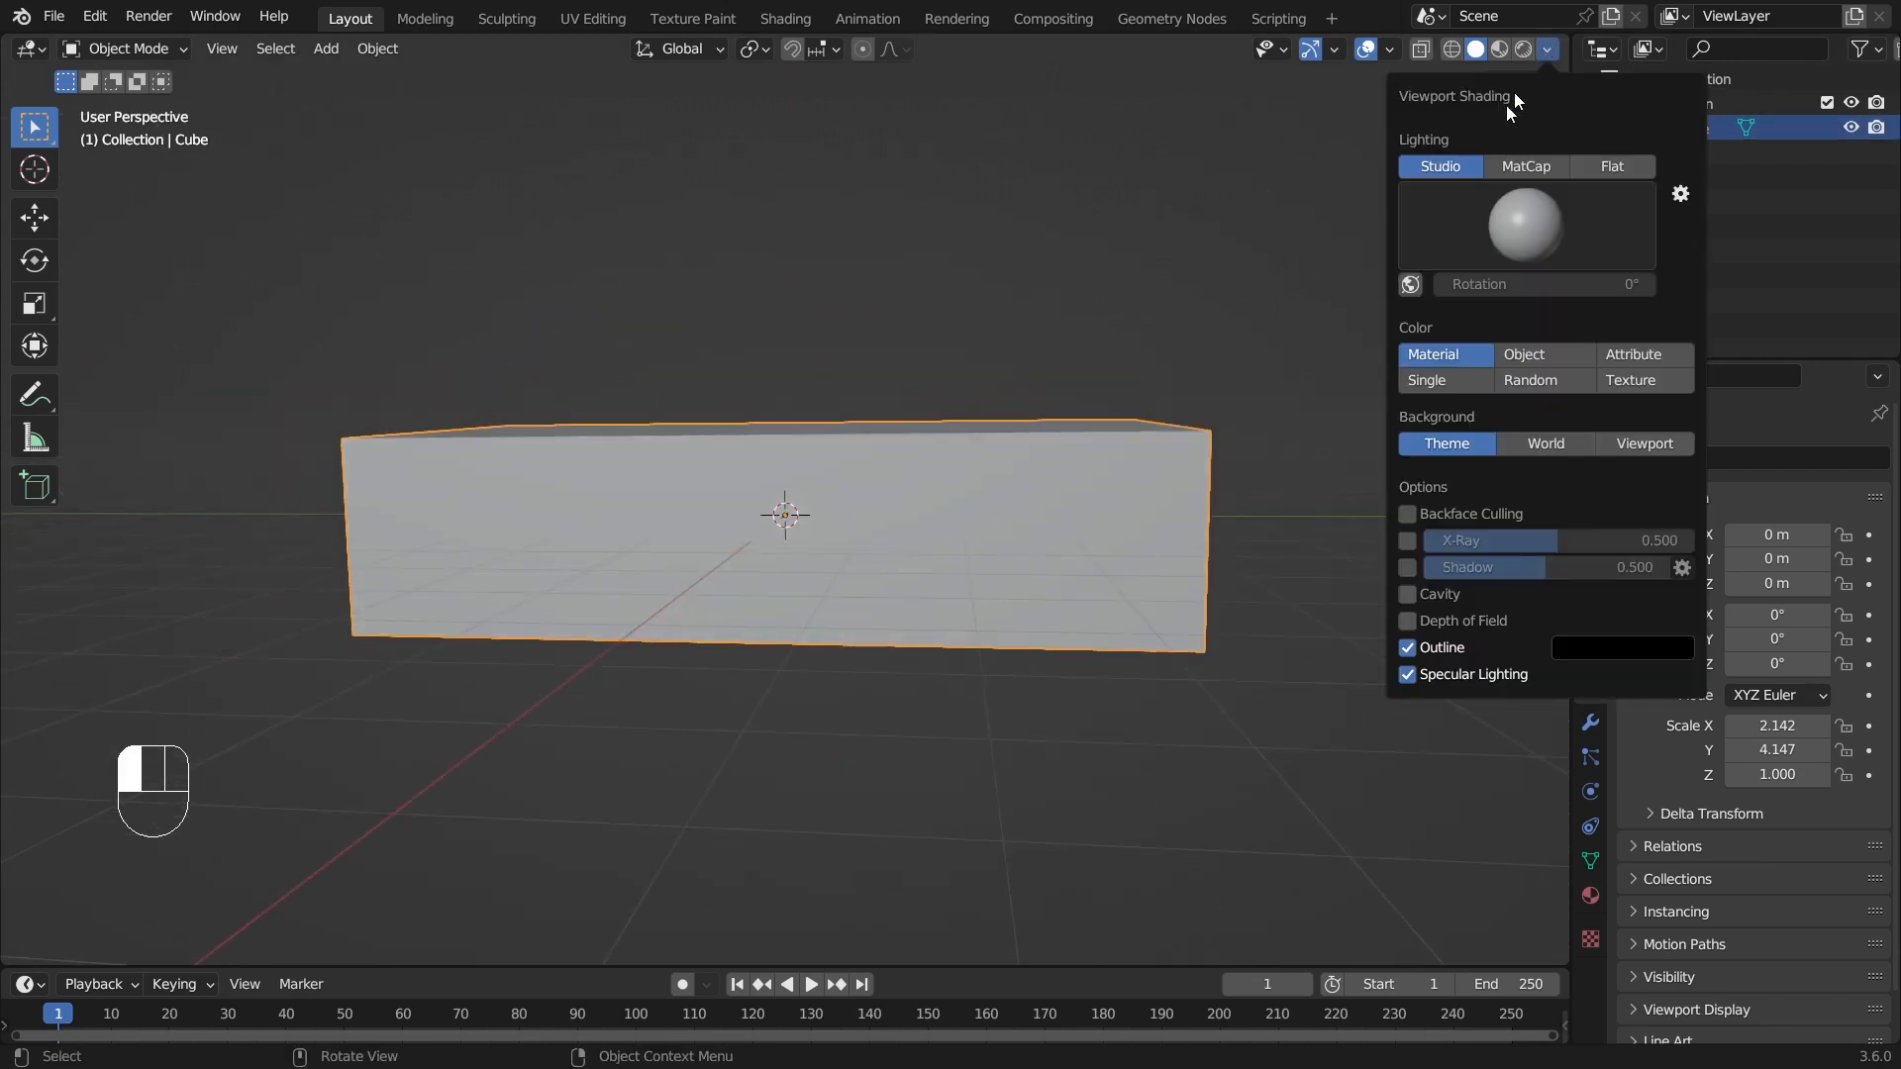
left_click(1507, 383)
left_click(949, 683)
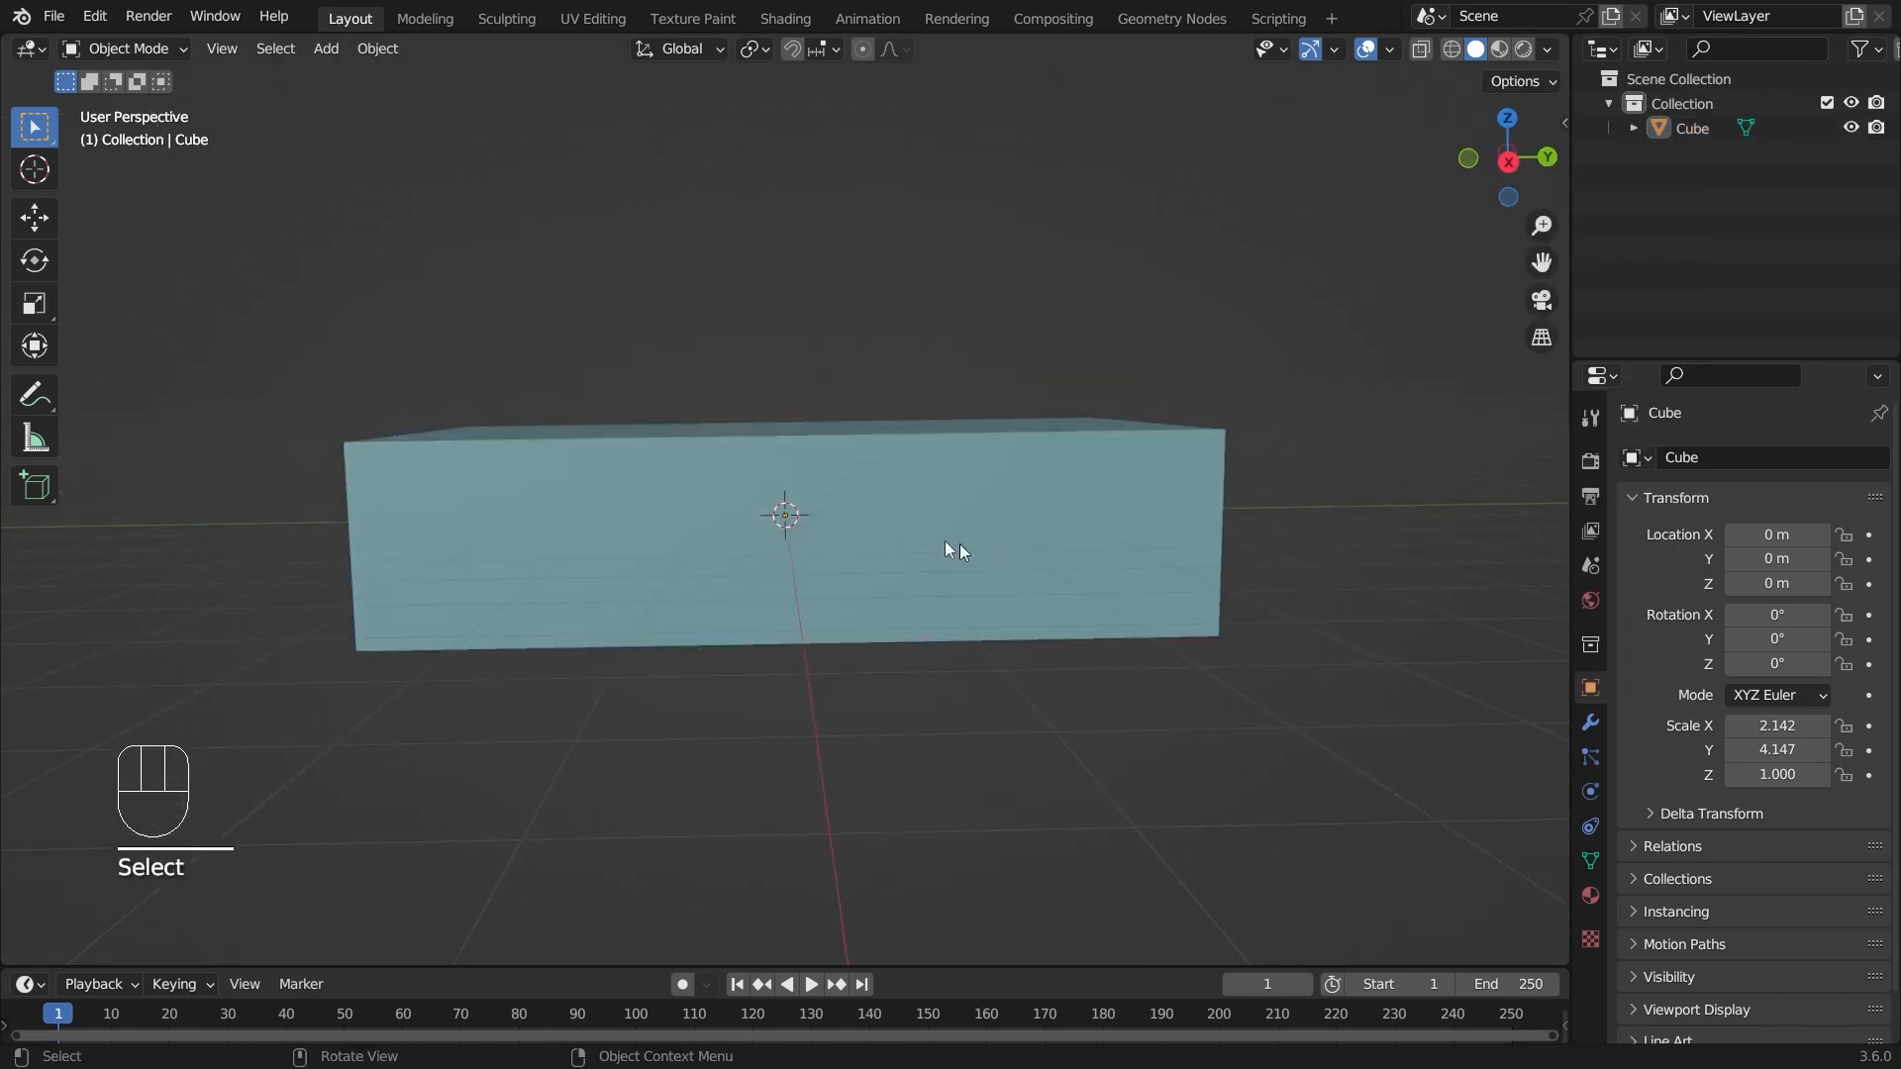
- Delete the box's bottom face in Edit Mode using face selection
left_click(148, 48)
left_click(150, 92)
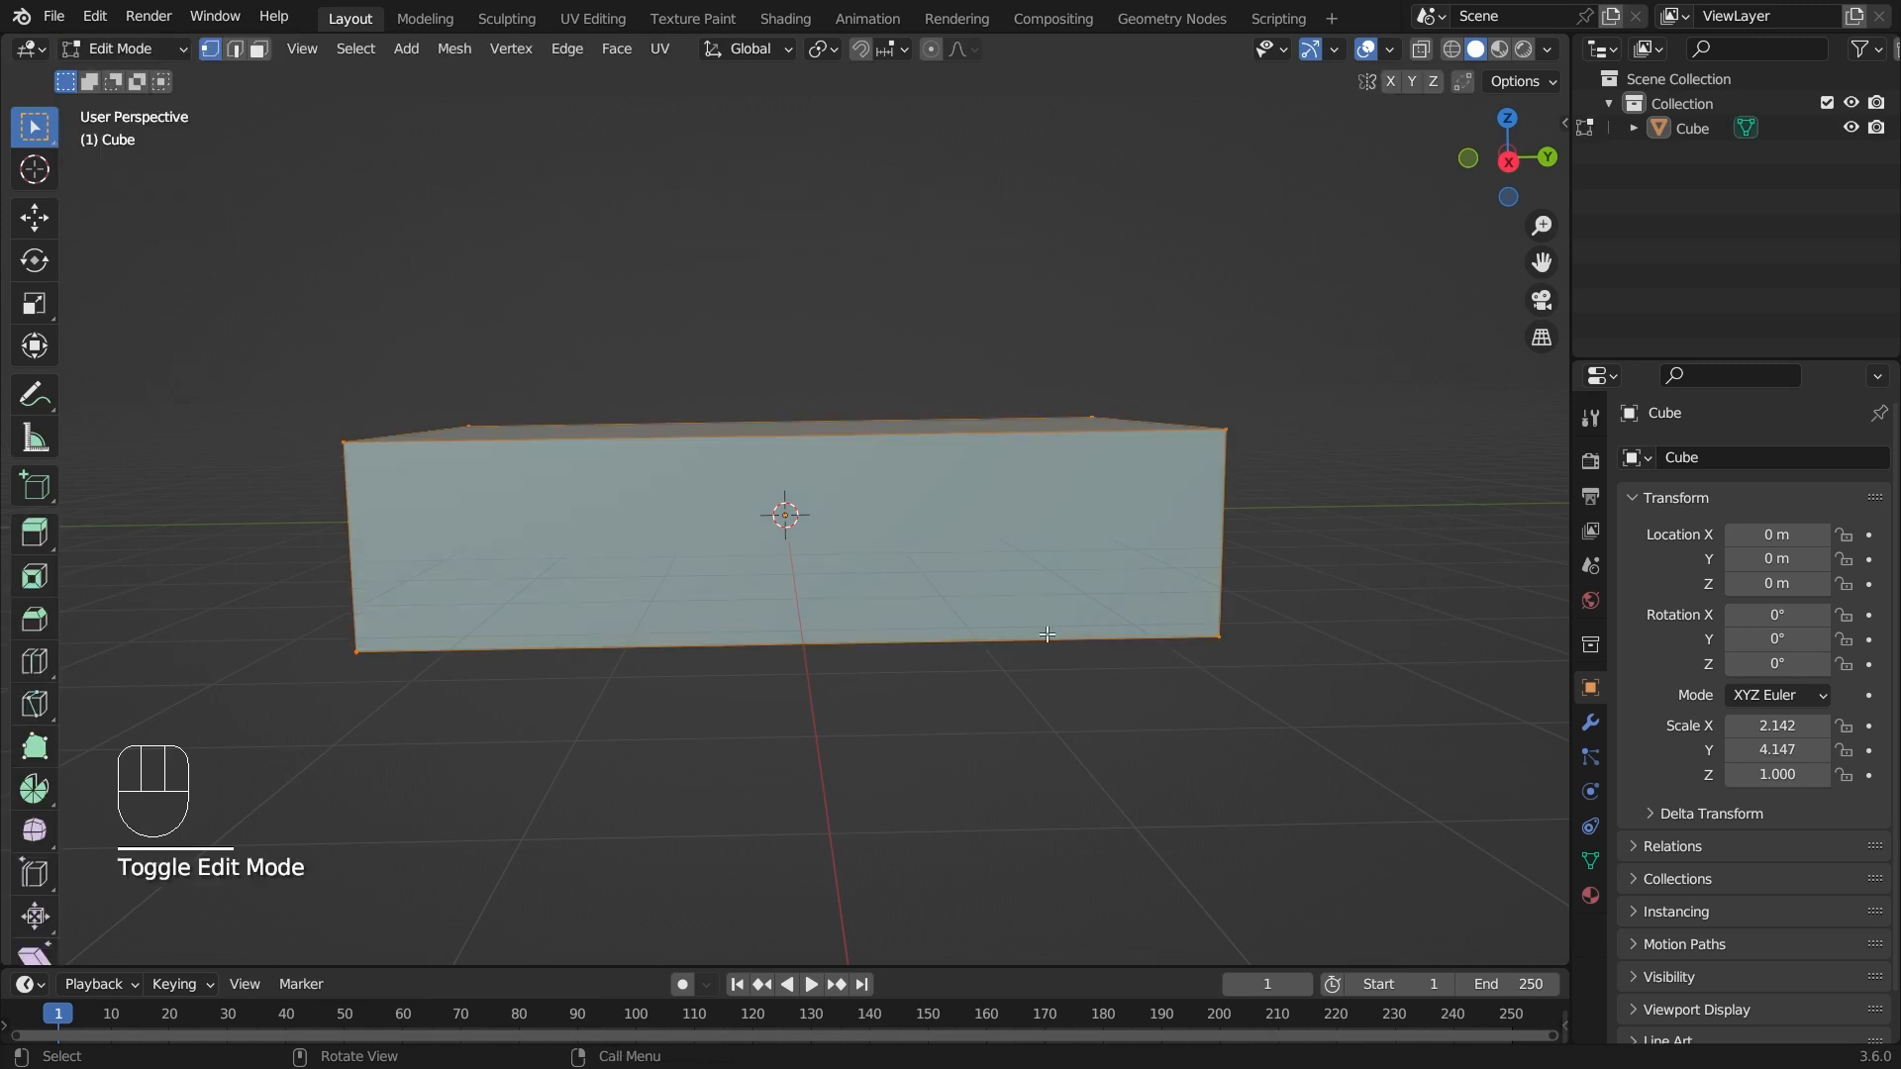
middle_click_drag(1048, 633, 1061, 535)
left_click(257, 49)
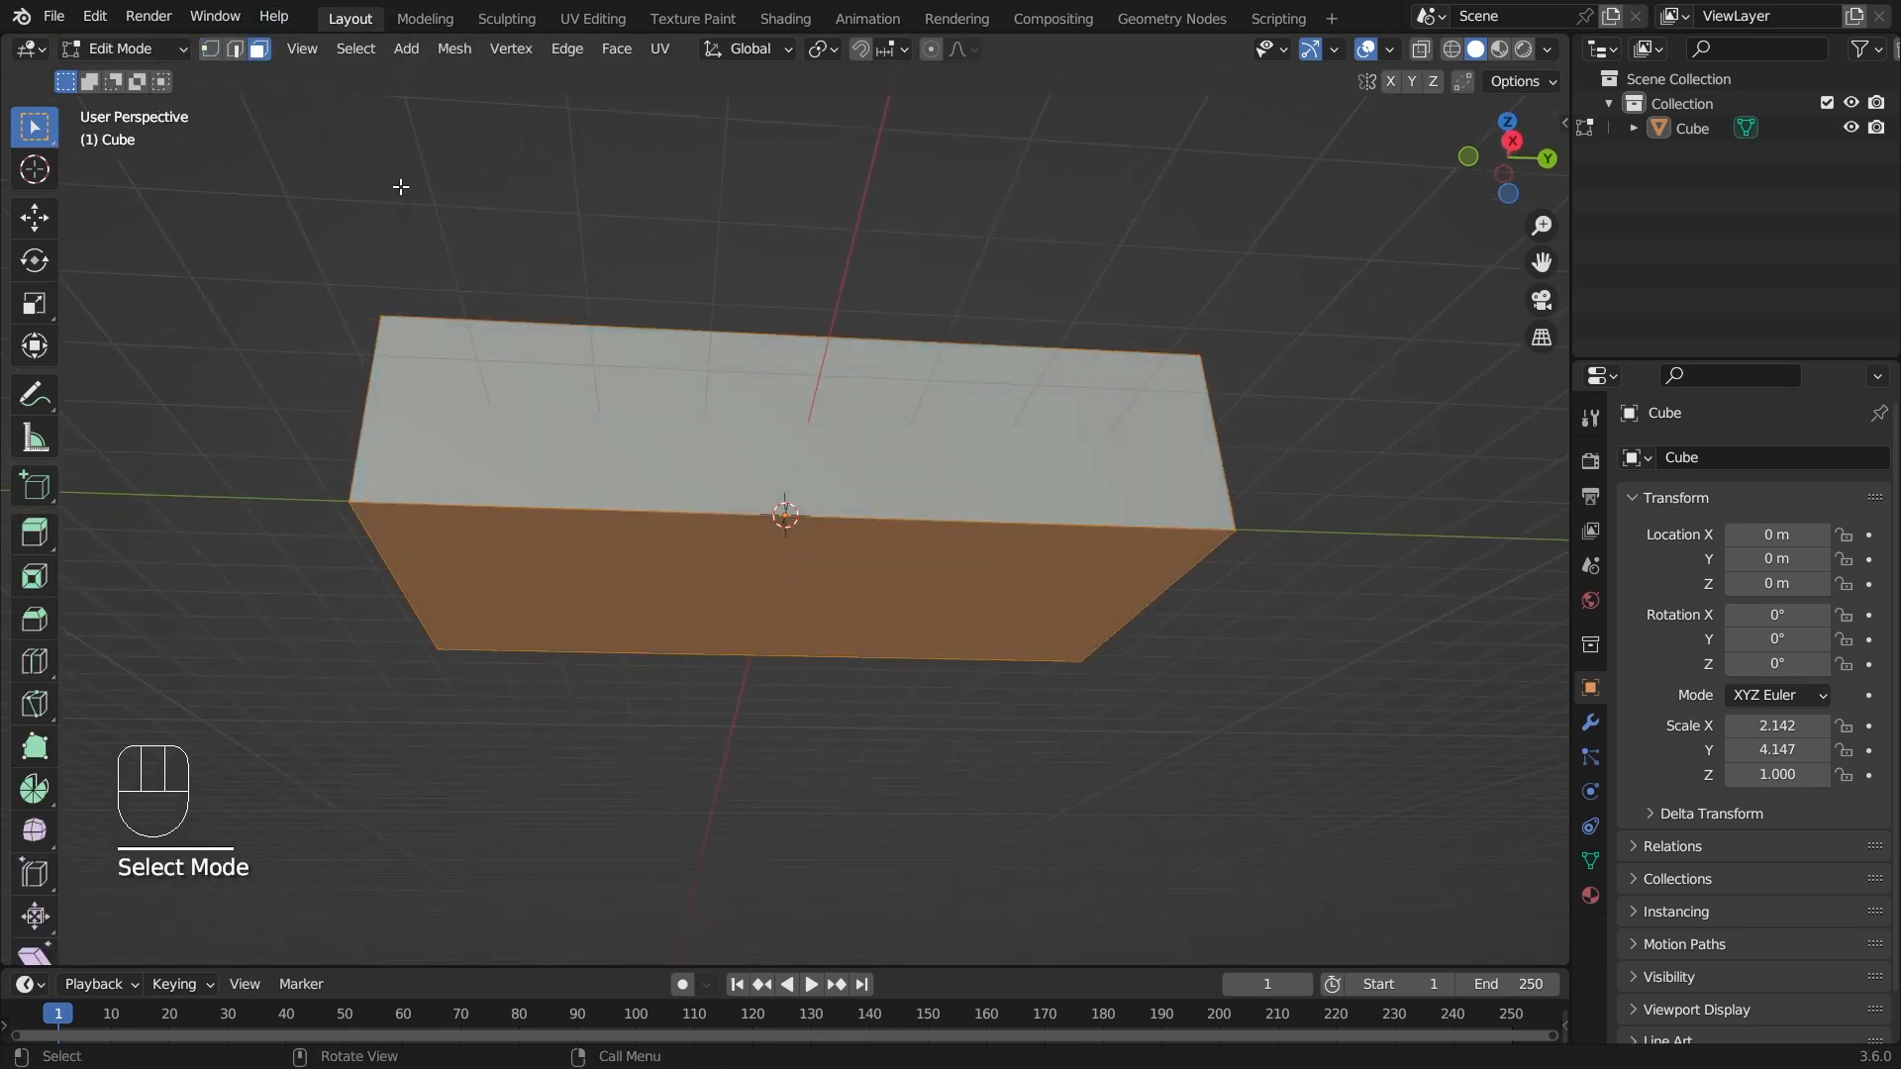
left_click(839, 535)
left_click(857, 543)
key("x")
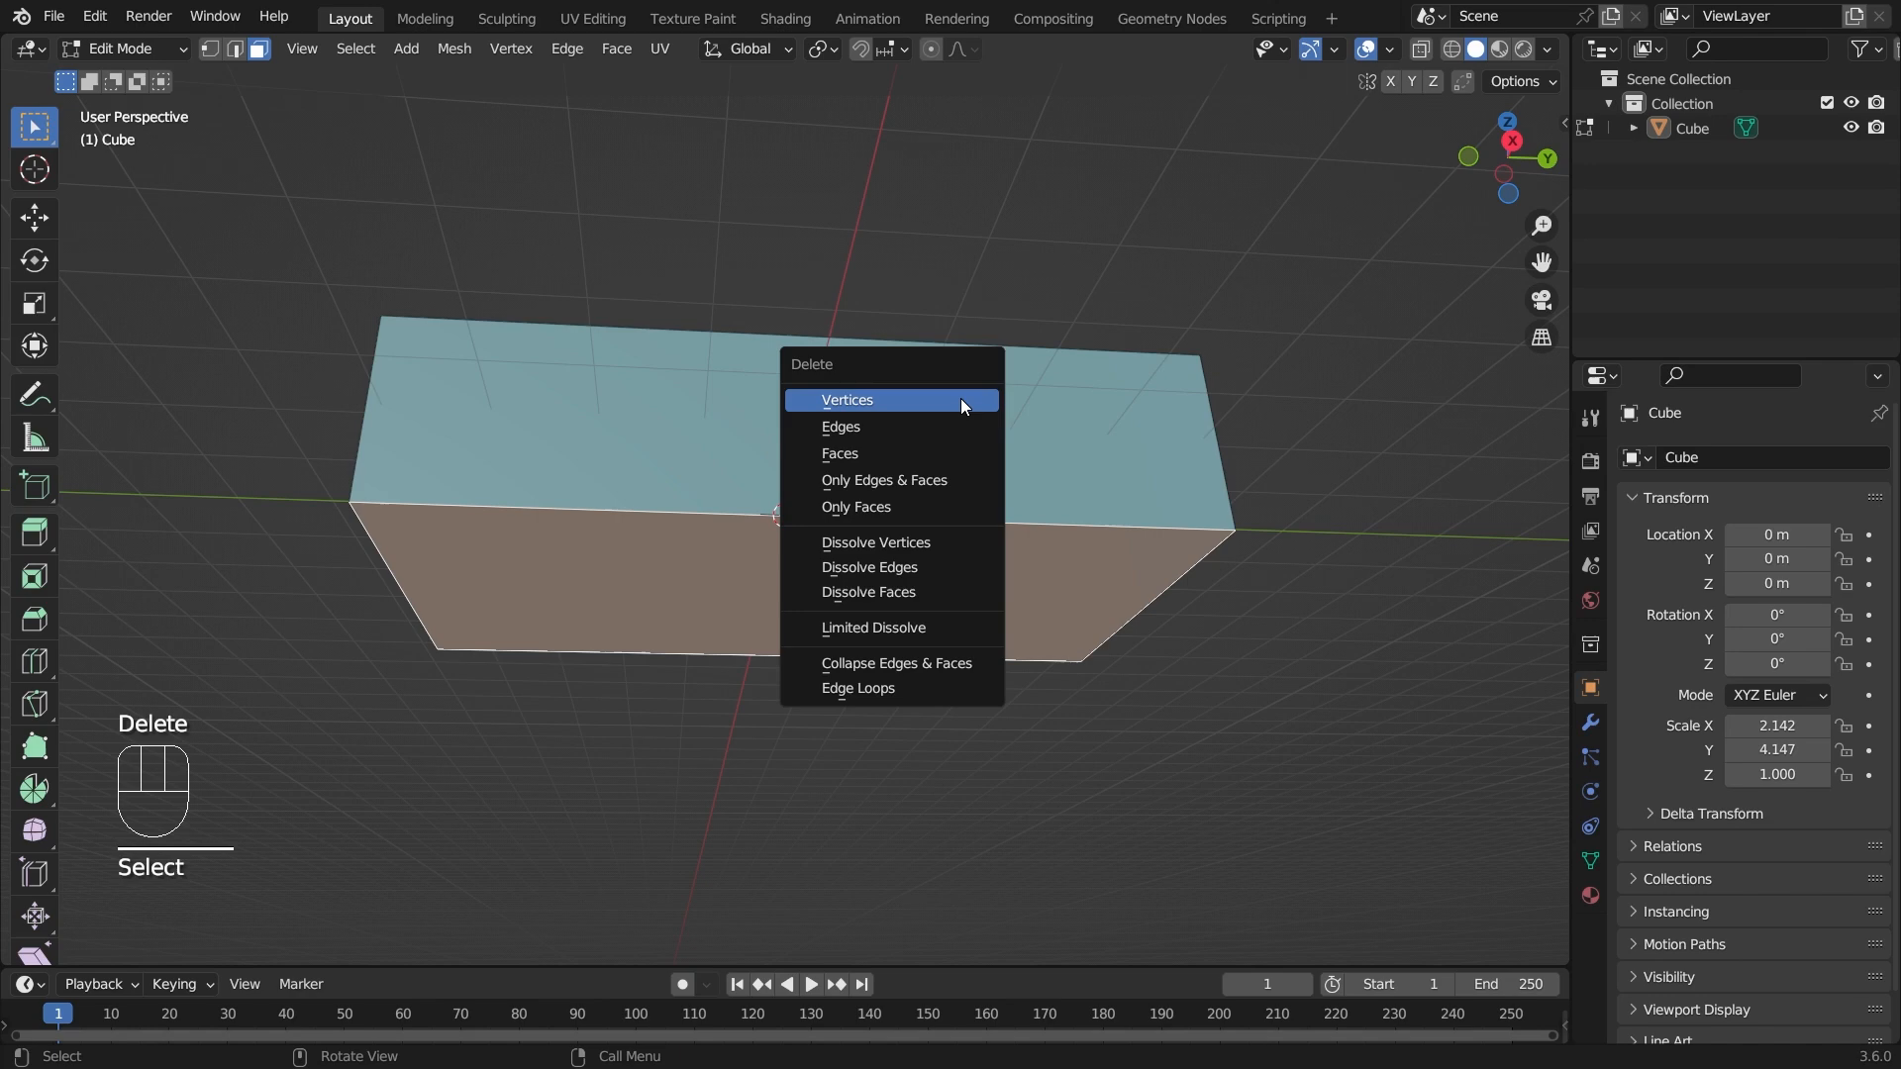
left_click(891, 453)
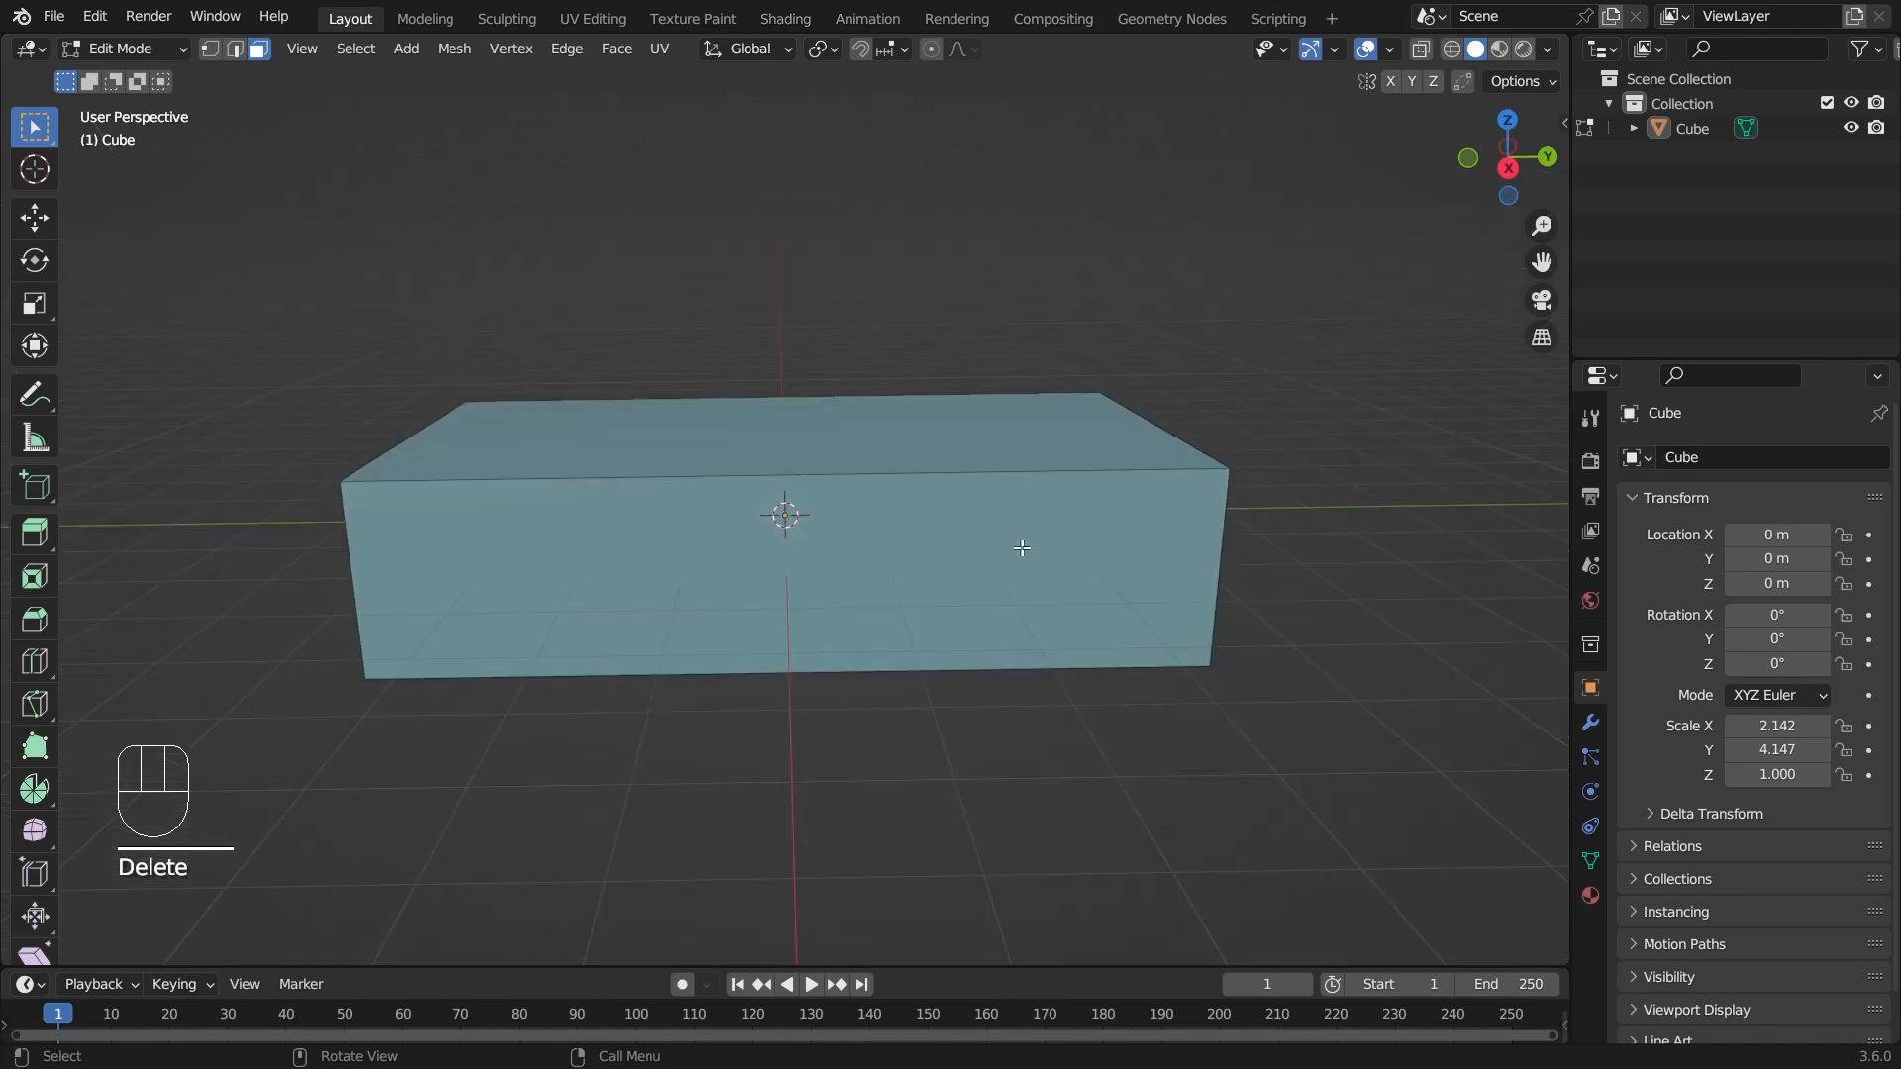
- Flare the box's base by scaling its bottom vertices by about 1.087 in wireframe right view, and return to Object Mode with solid shading
left_click(1449, 51)
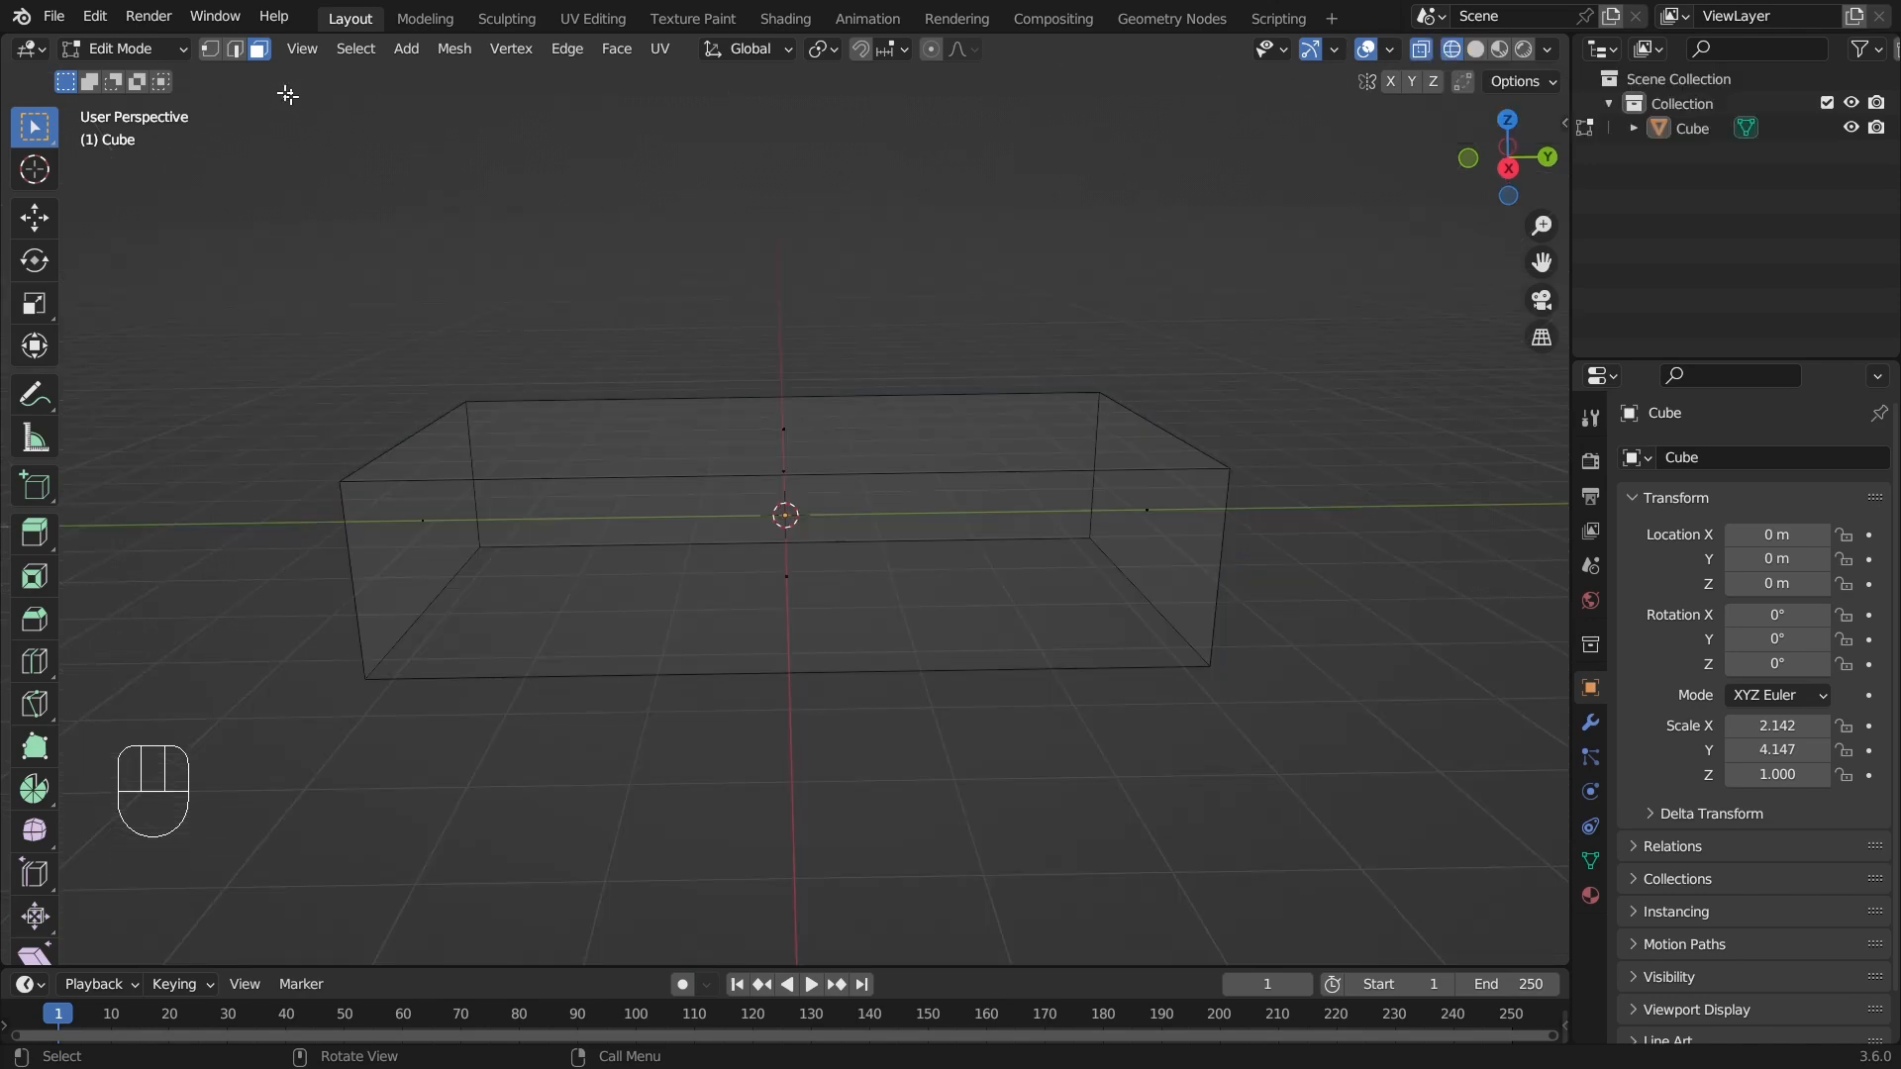
left_click(211, 51)
middle_click_drag(551, 282, 616, 255)
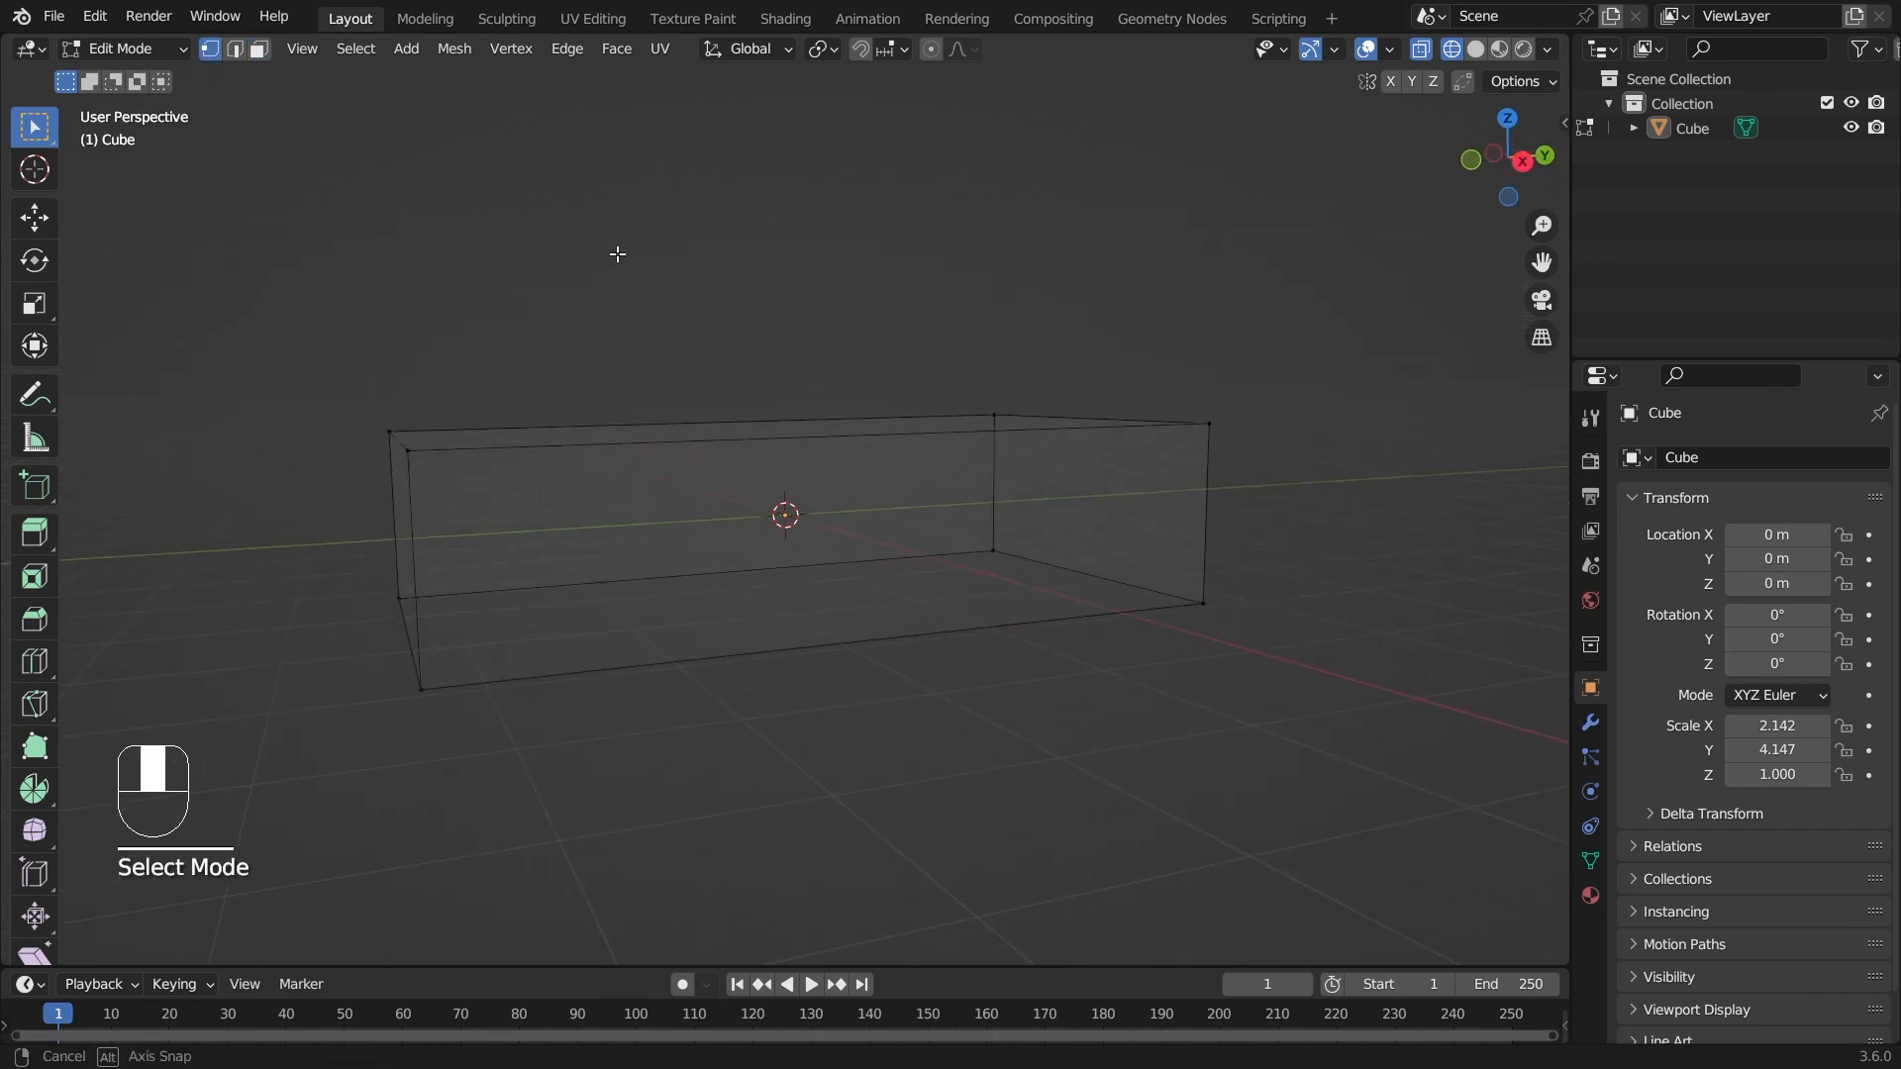
key("KP_1")
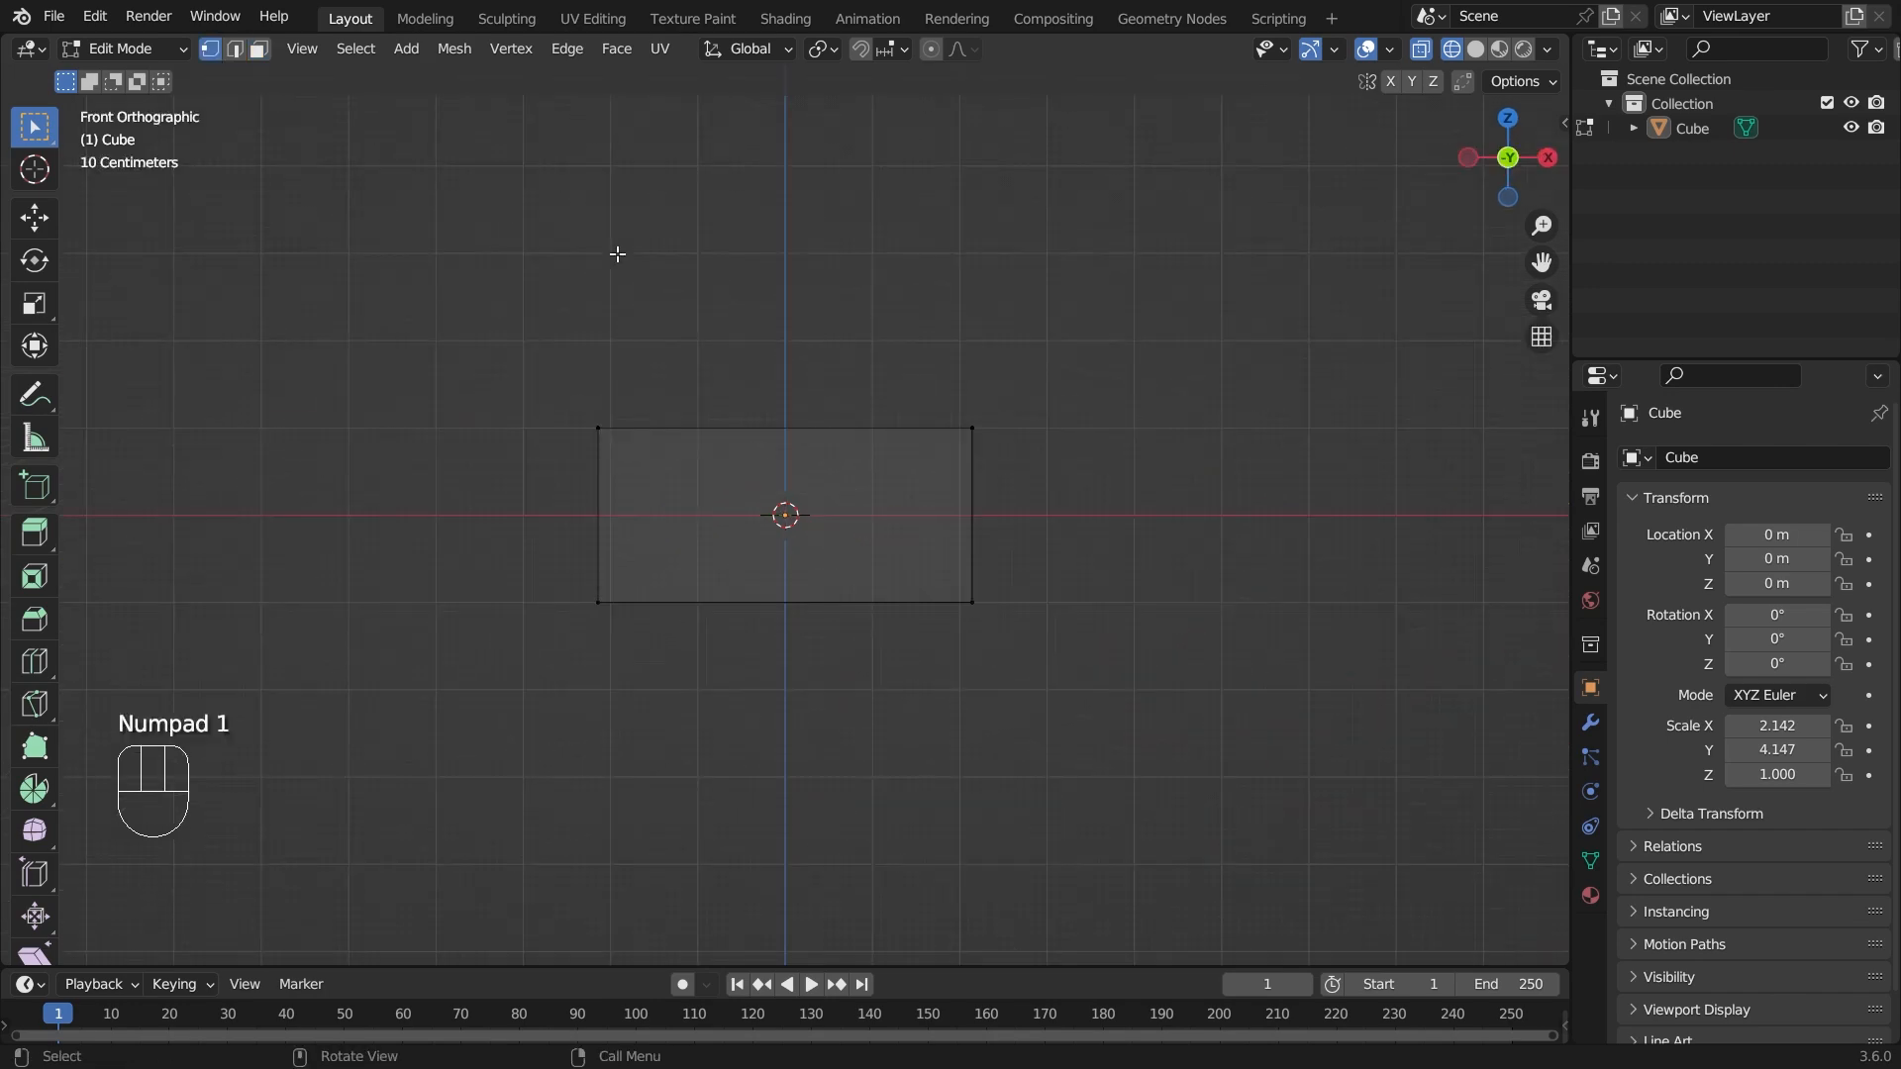
key("KP_3")
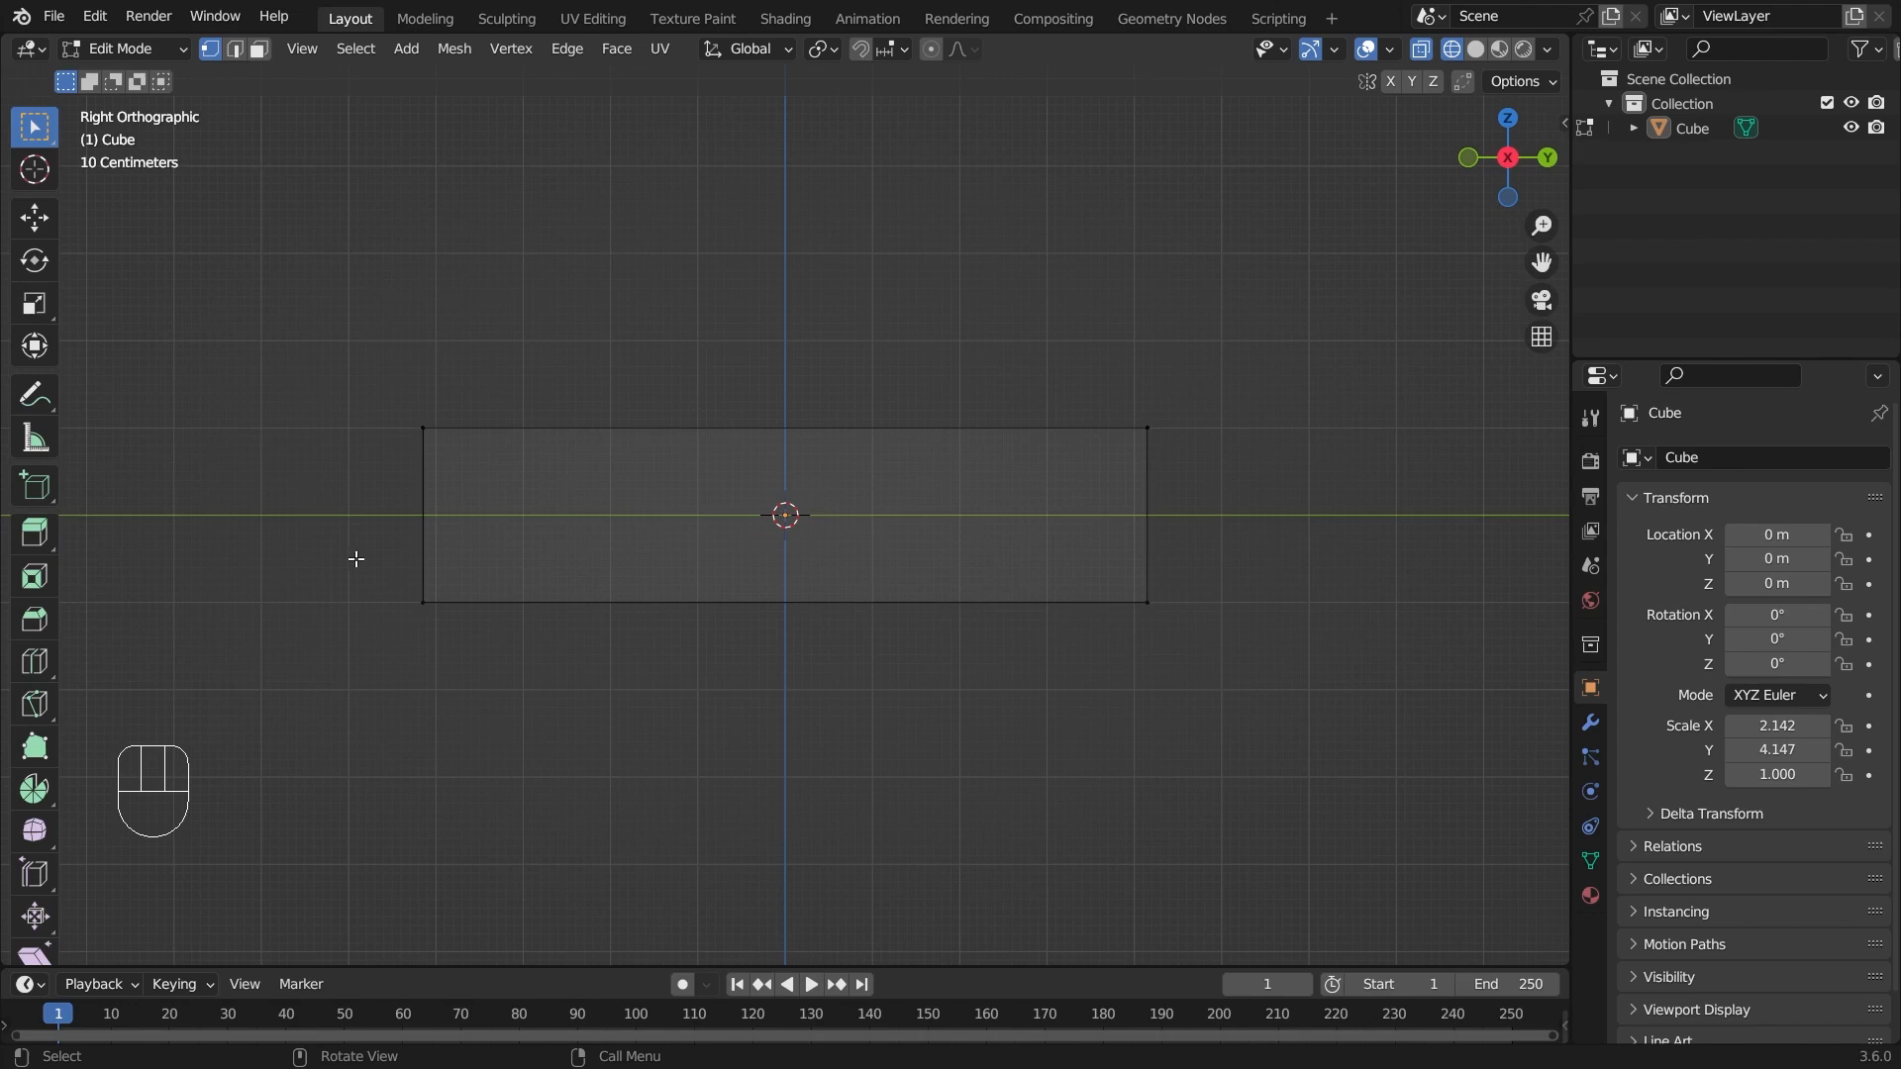
left_click_drag(356, 560, 1240, 707)
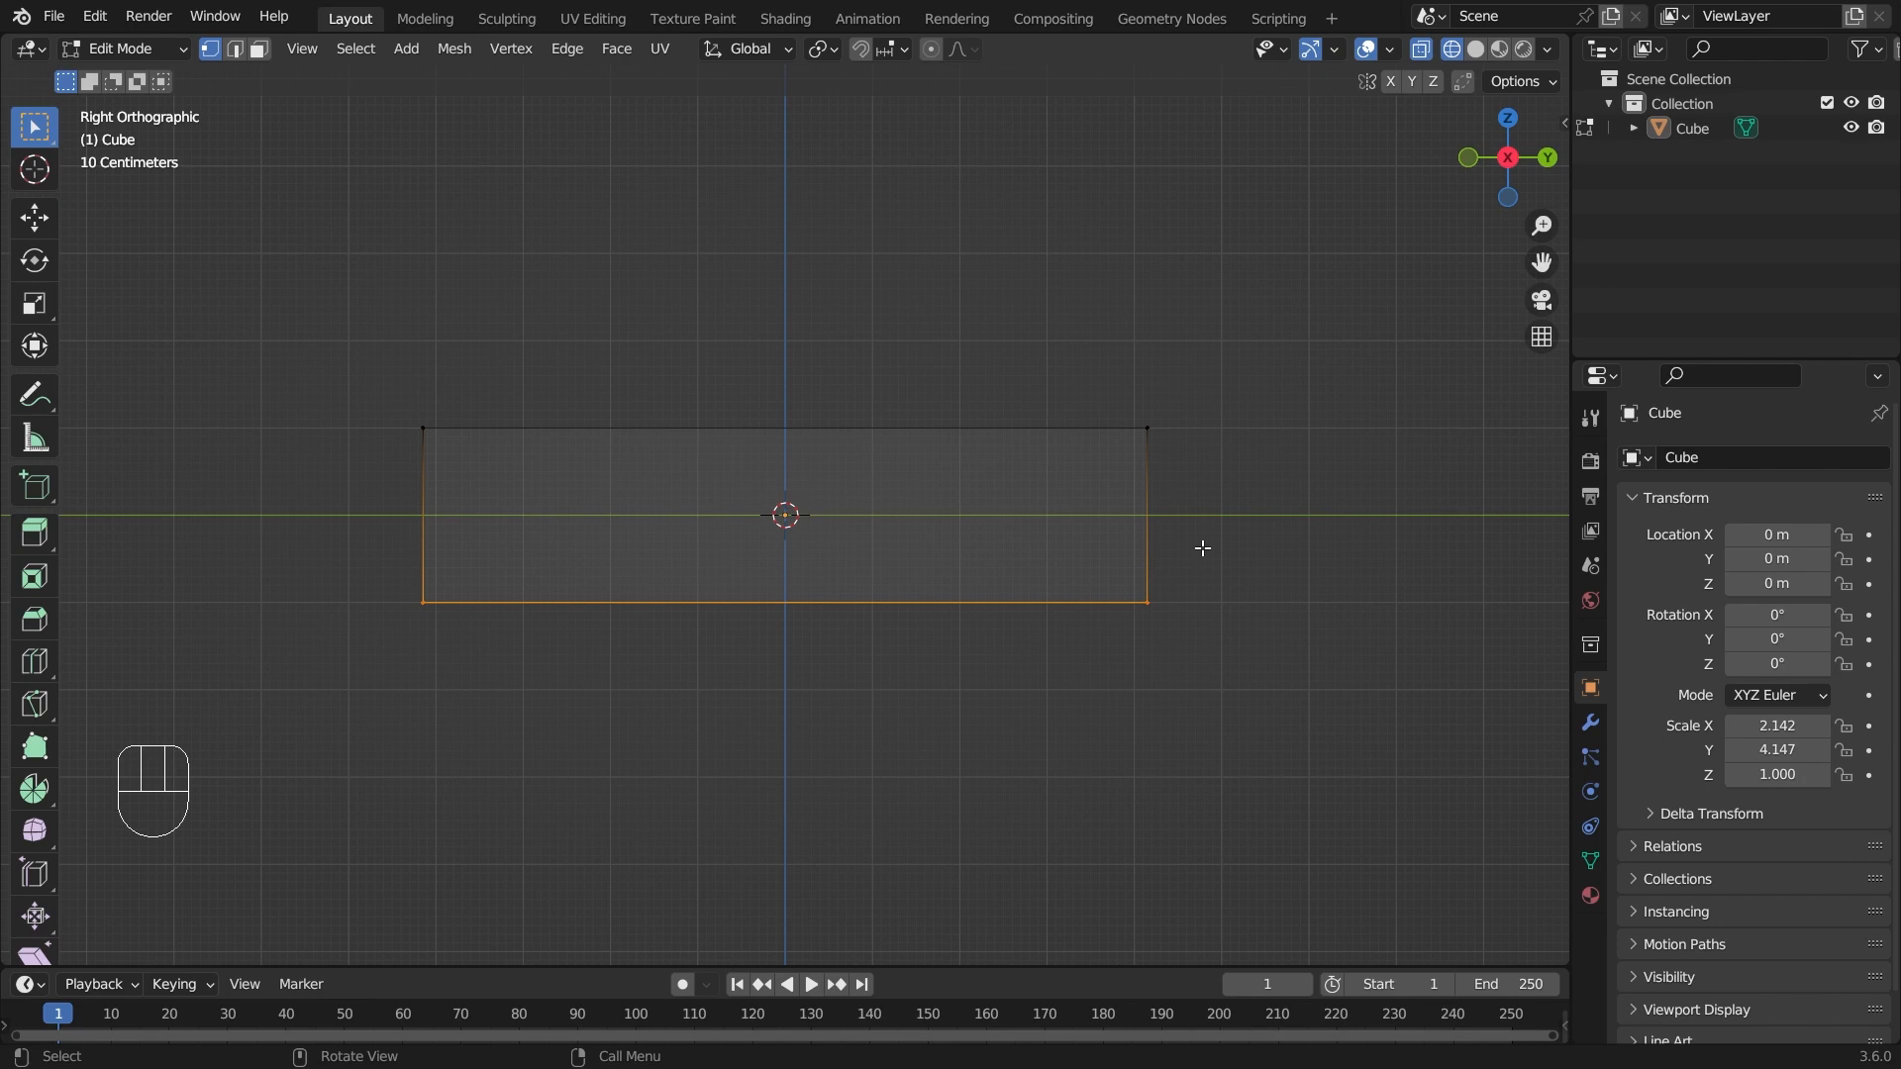
key("s")
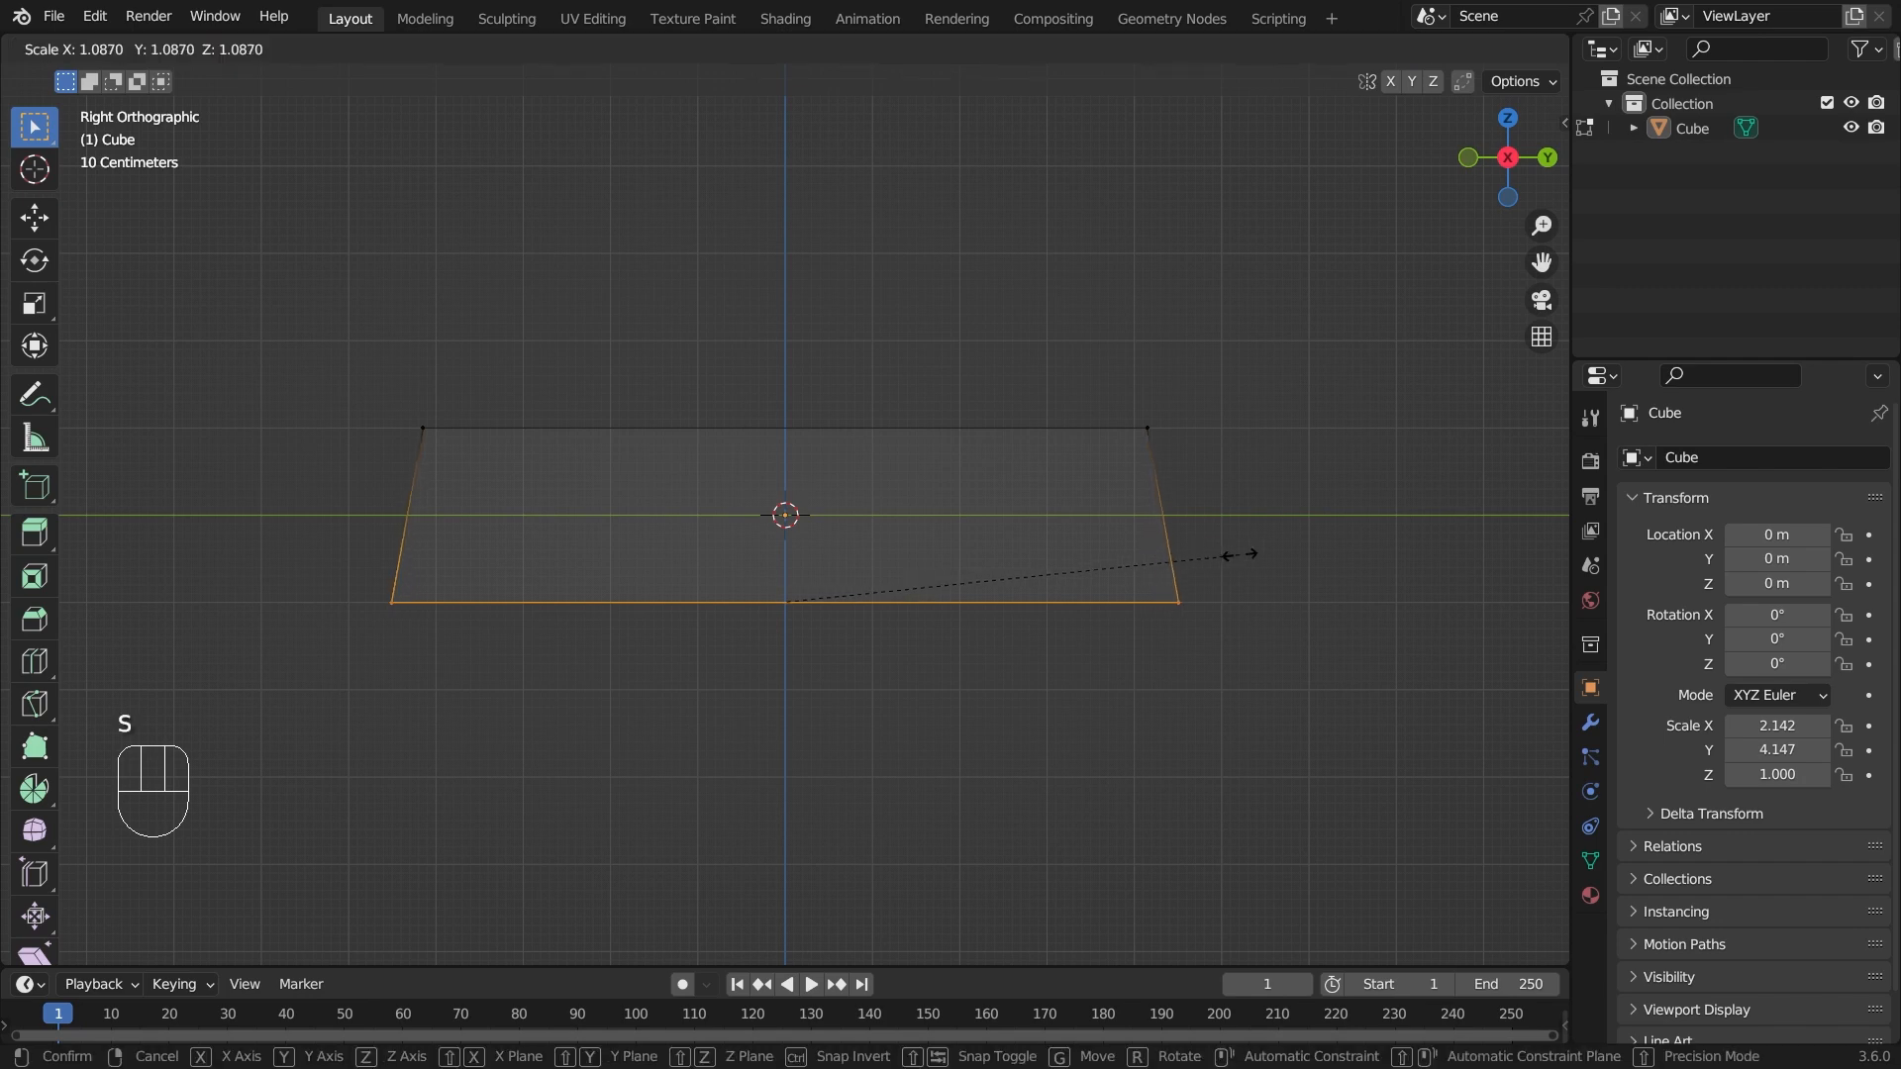
left_click(1255, 556)
left_click(1233, 708)
mouse_move(1233, 709)
middle_mouse_down()
mouse_move(1107, 746)
mouse_move(1234, 730)
middle_mouse_up()
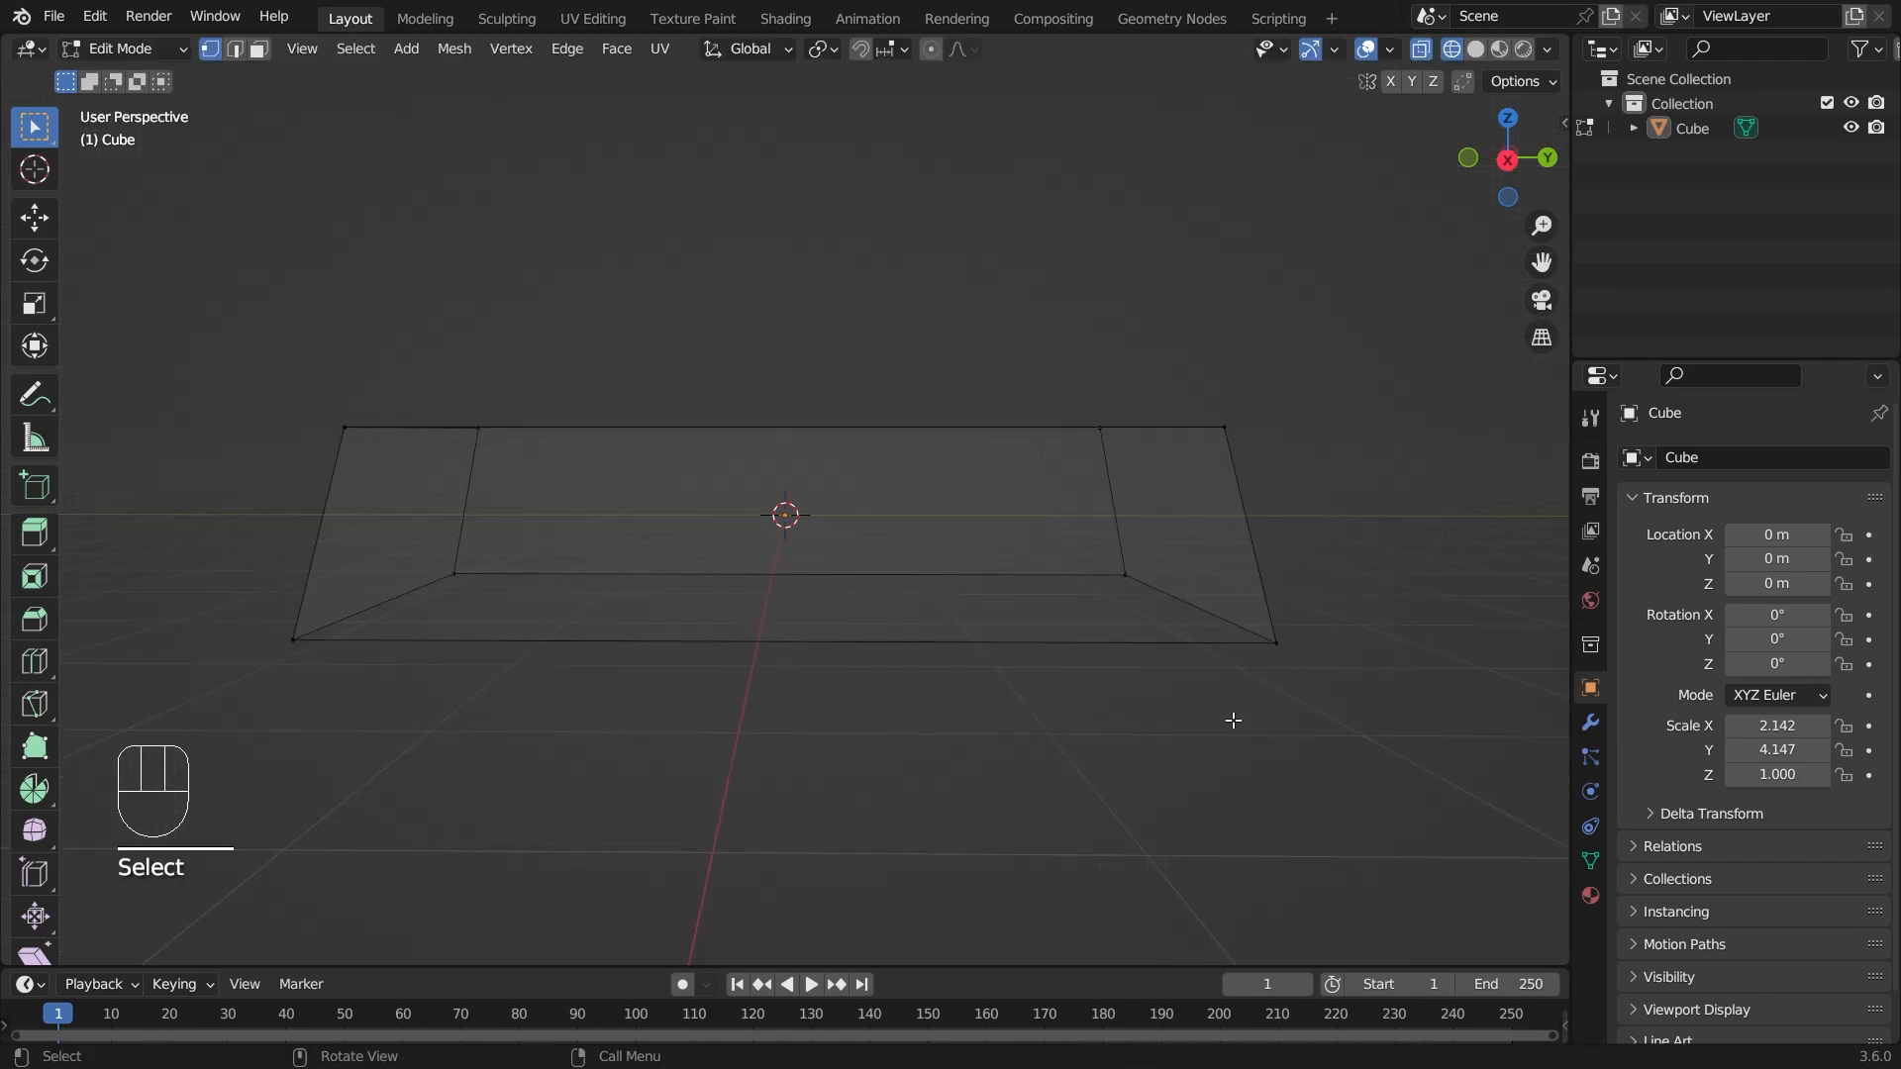
key("Tab")
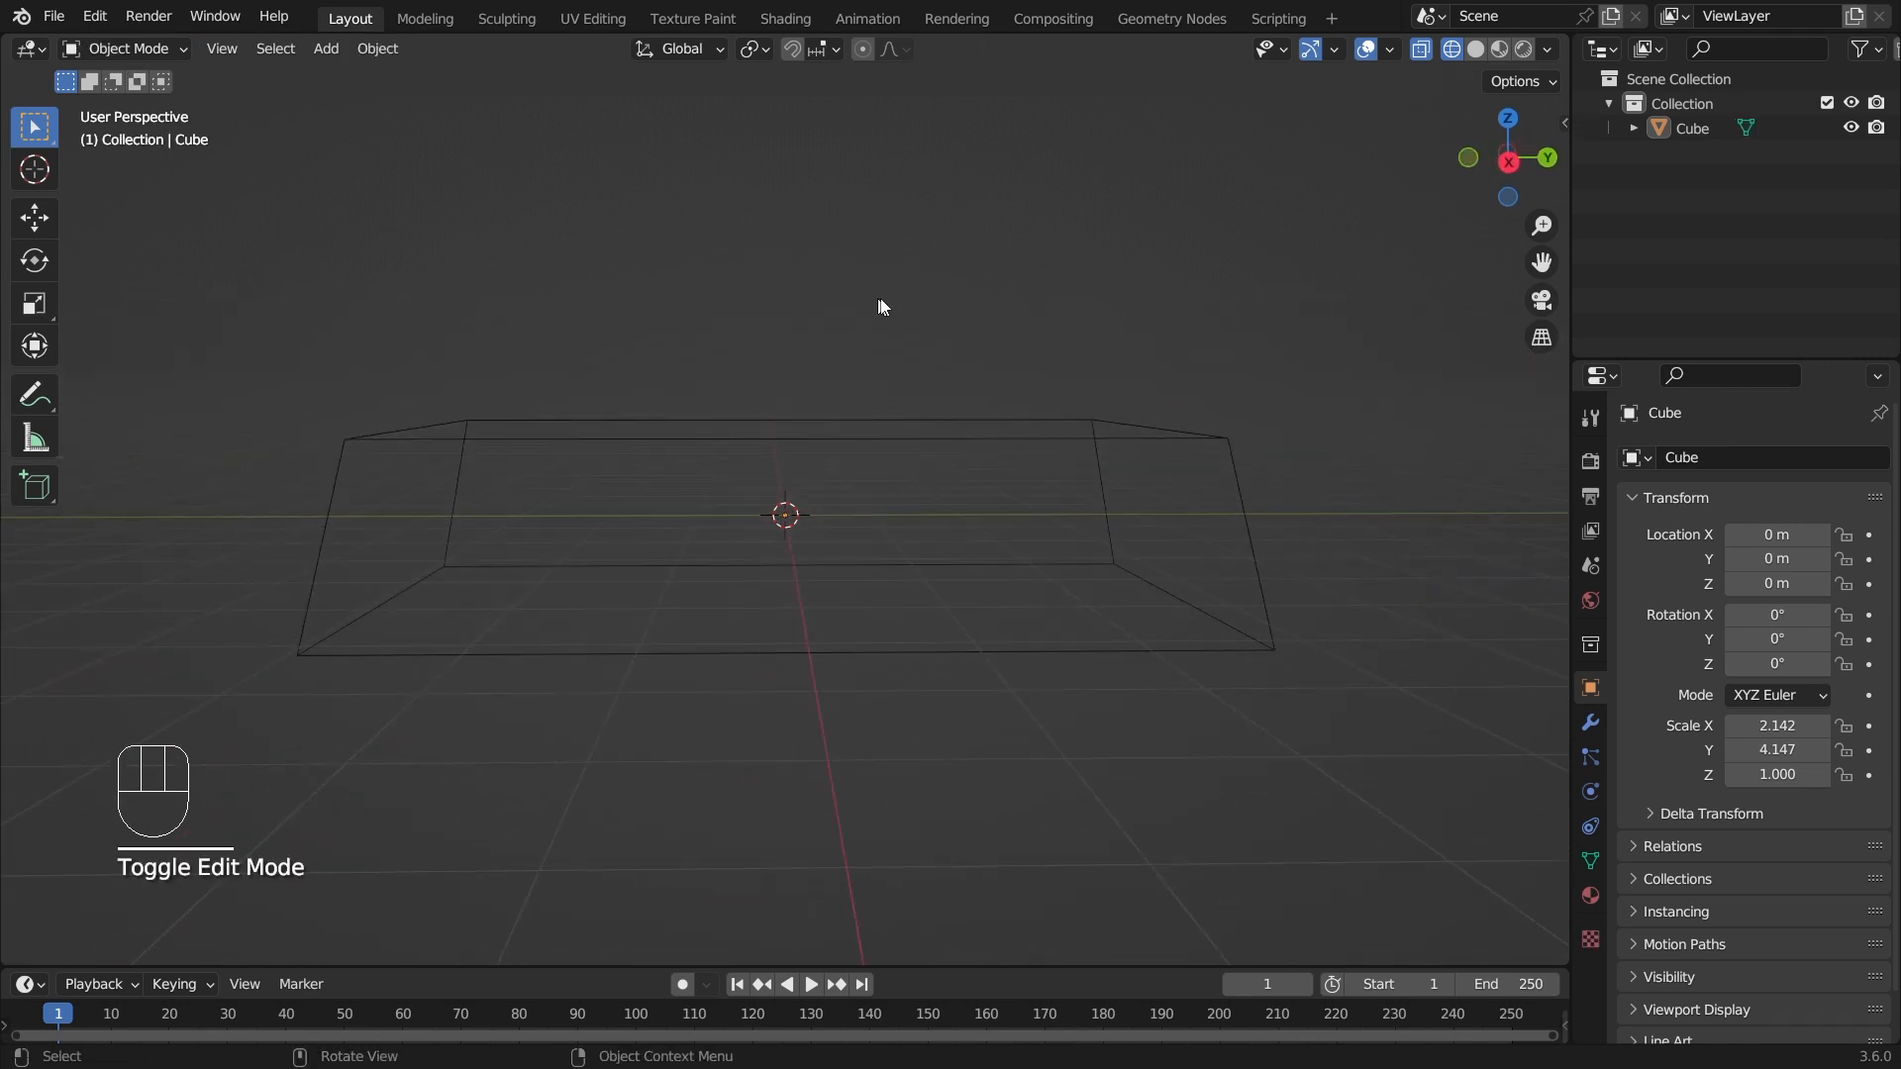
left_click(1476, 50)
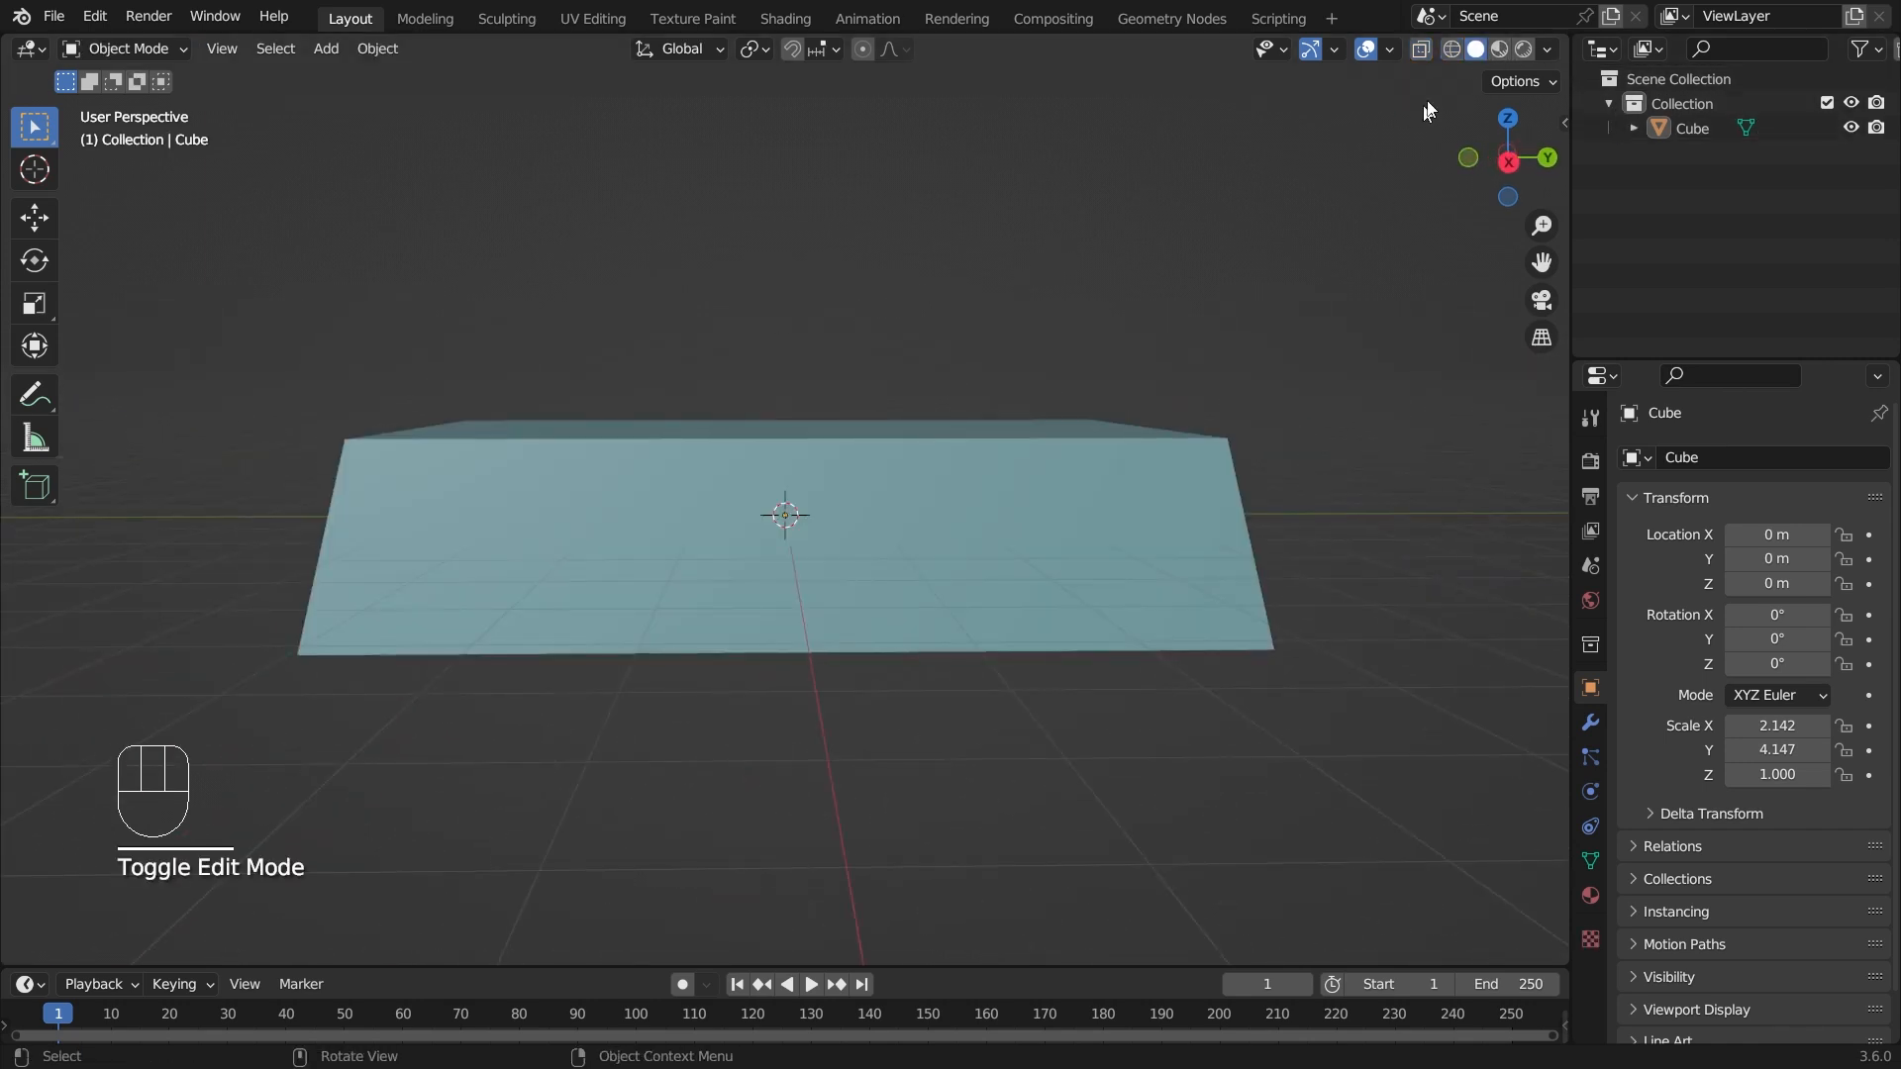
- Duplicate the tapered box and raise the copy straight up to a Z location of about 5.54 m
middle_click_drag(1010, 342, 950, 465)
left_click(951, 465)
middle_click_drag(888, 398, 911, 379)
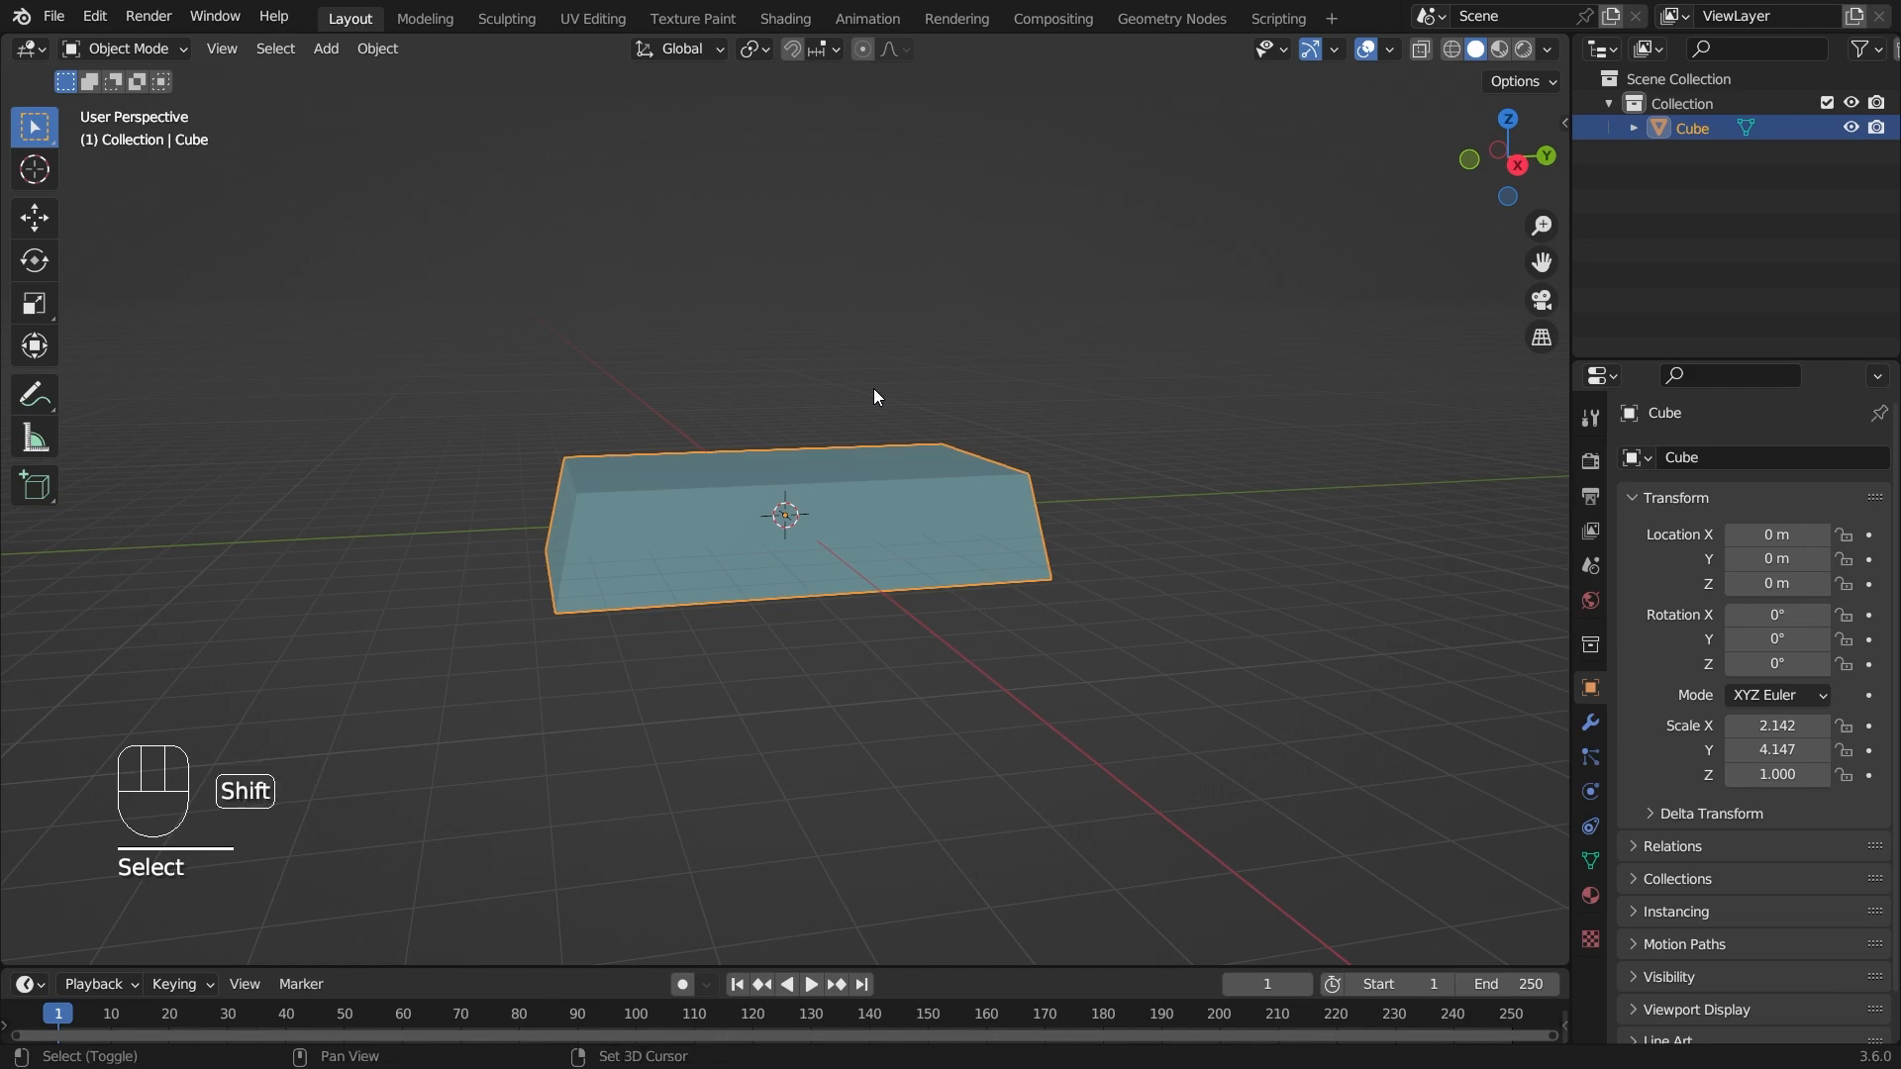
key("shift+d")
left_click(33, 219)
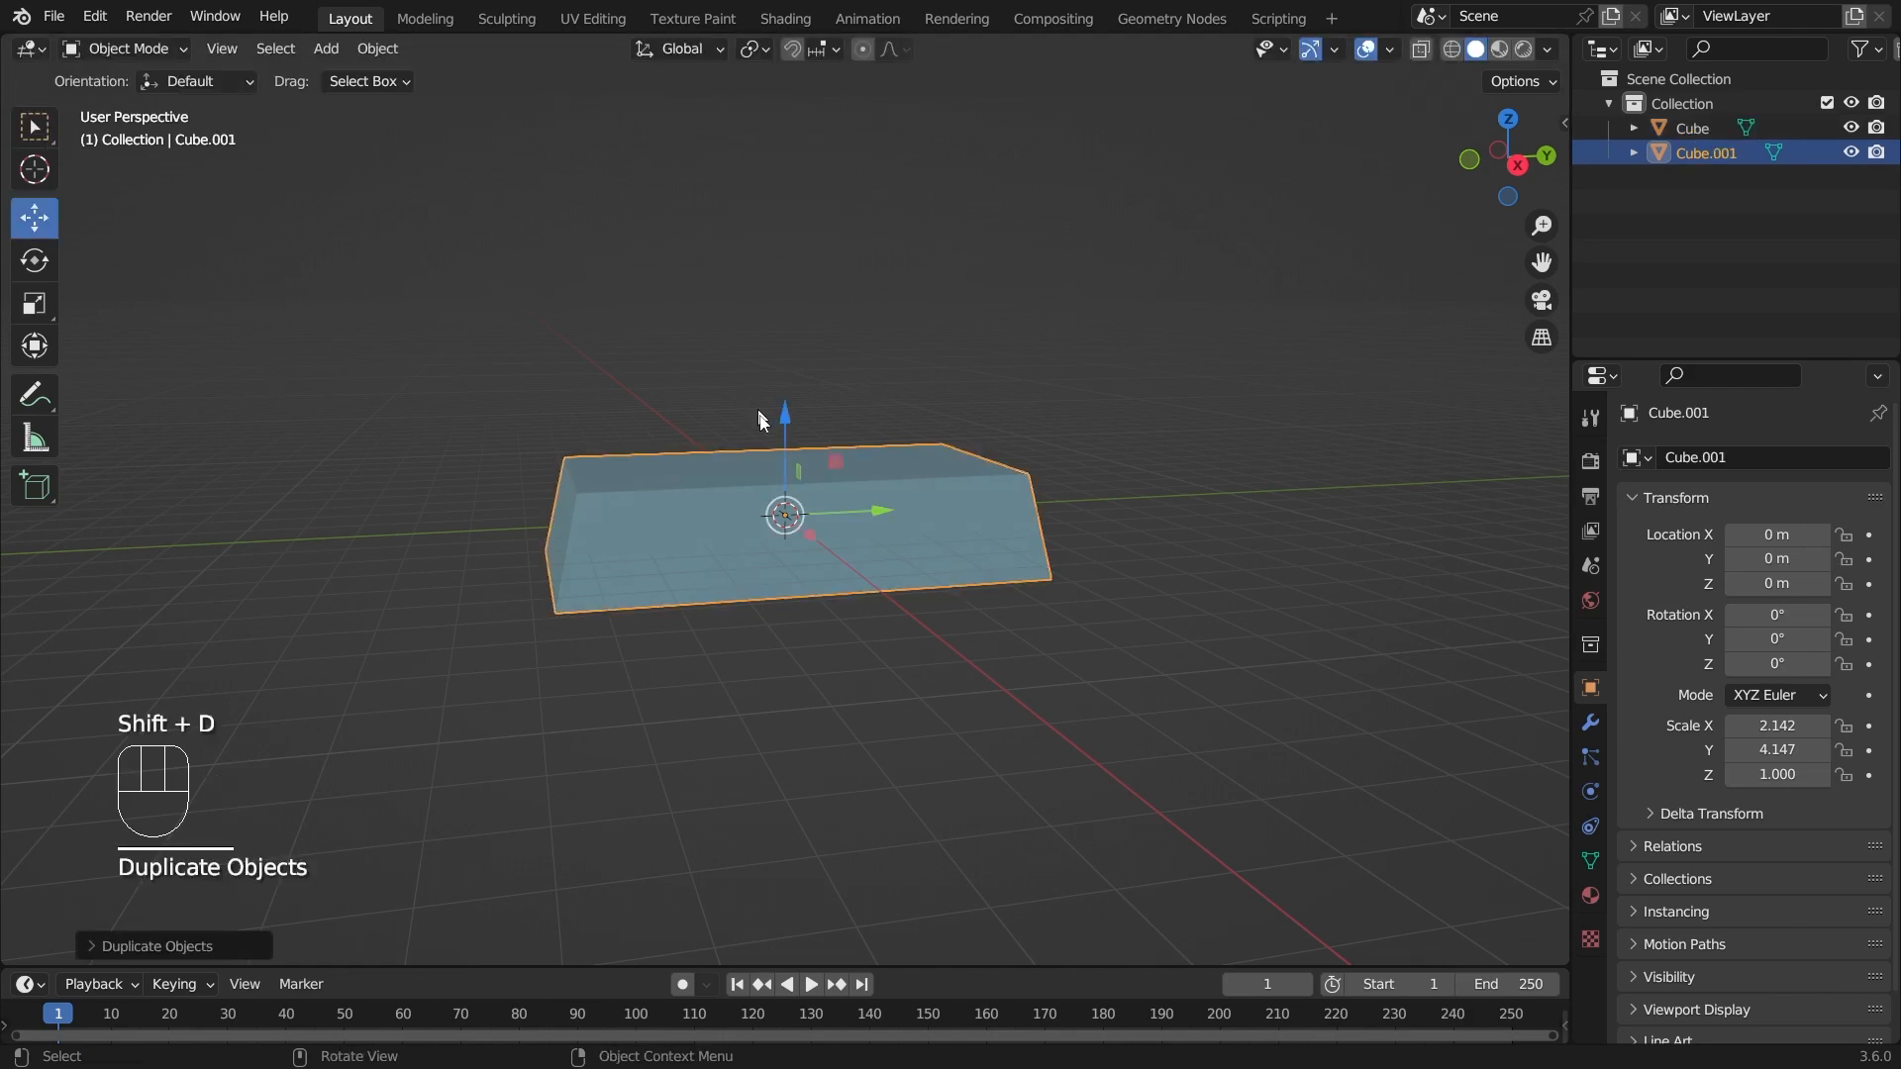
left_click_drag(790, 428, 832, 123)
middle_click_drag(832, 122, 1208, 416)
middle_click_drag(1126, 256, 919, 389)
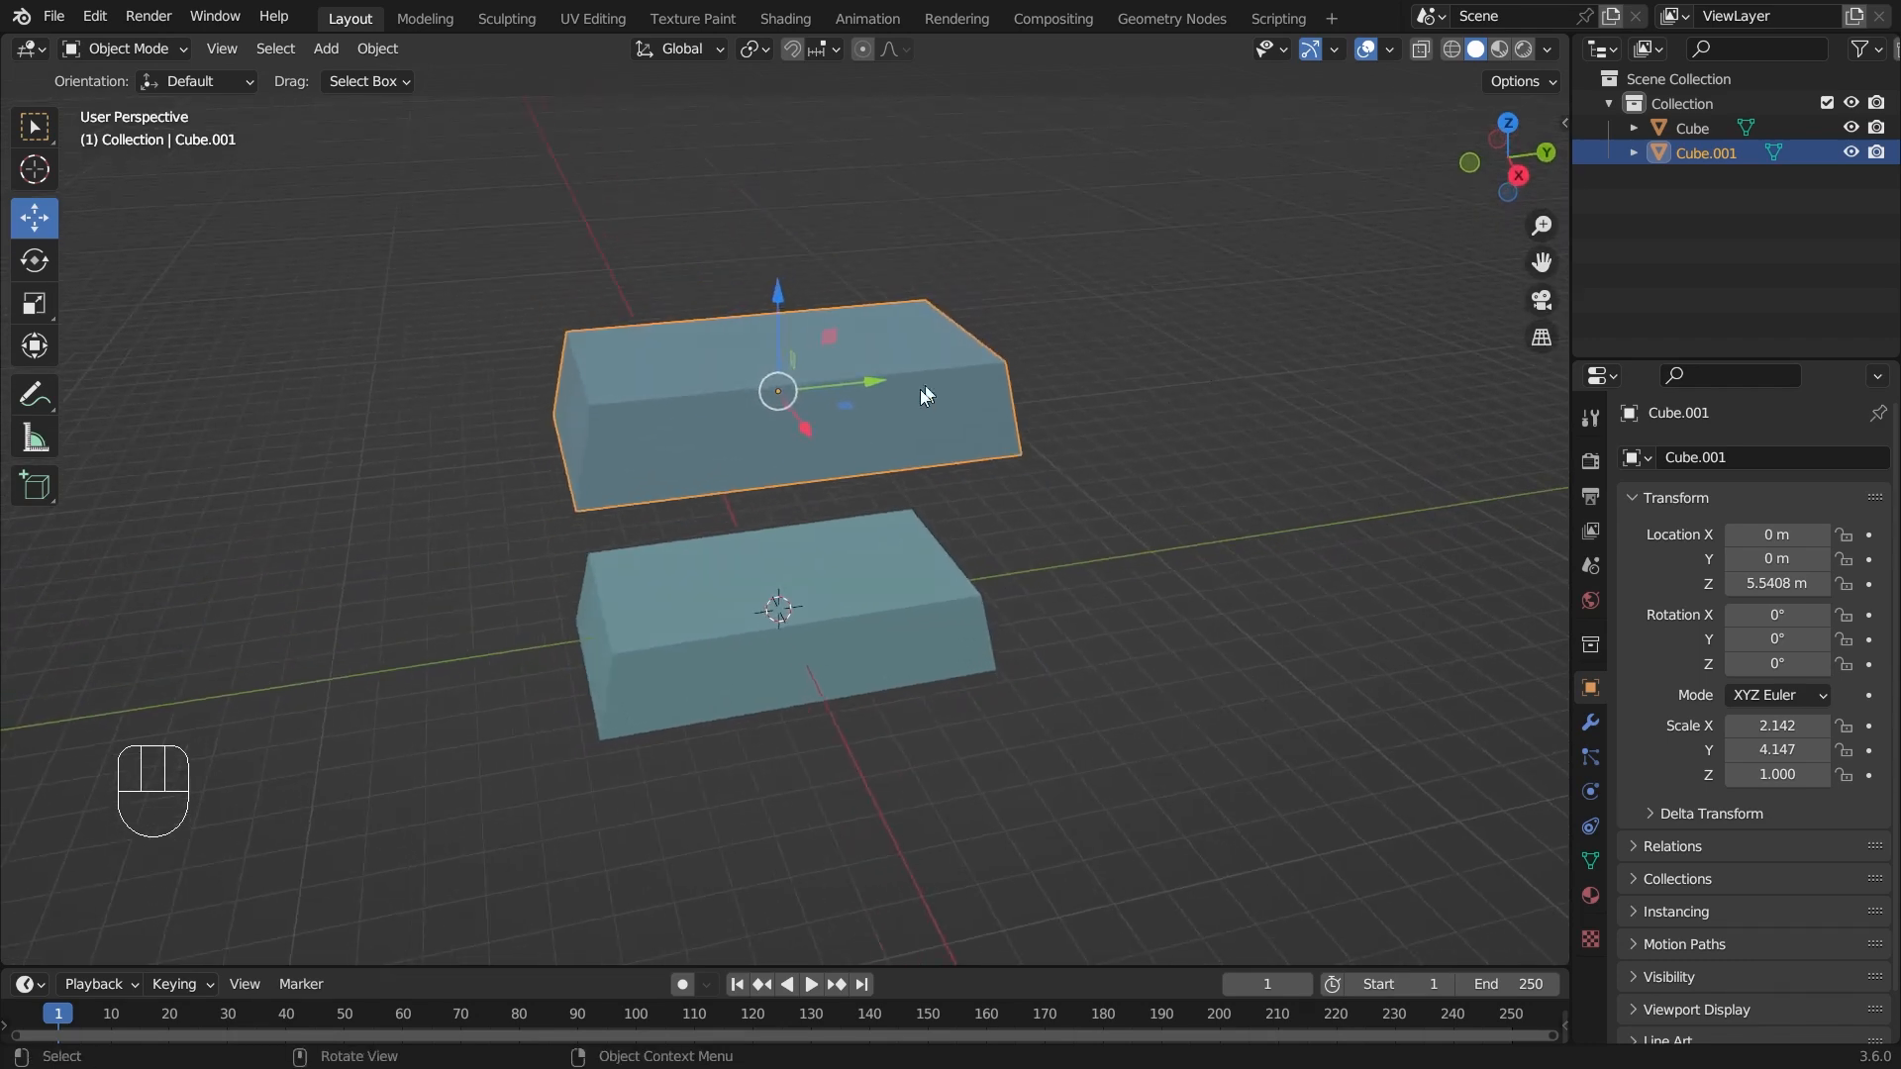
- Flatten the raised copy along the Z axis to a scale of about 0.5
key("s")
key("z")
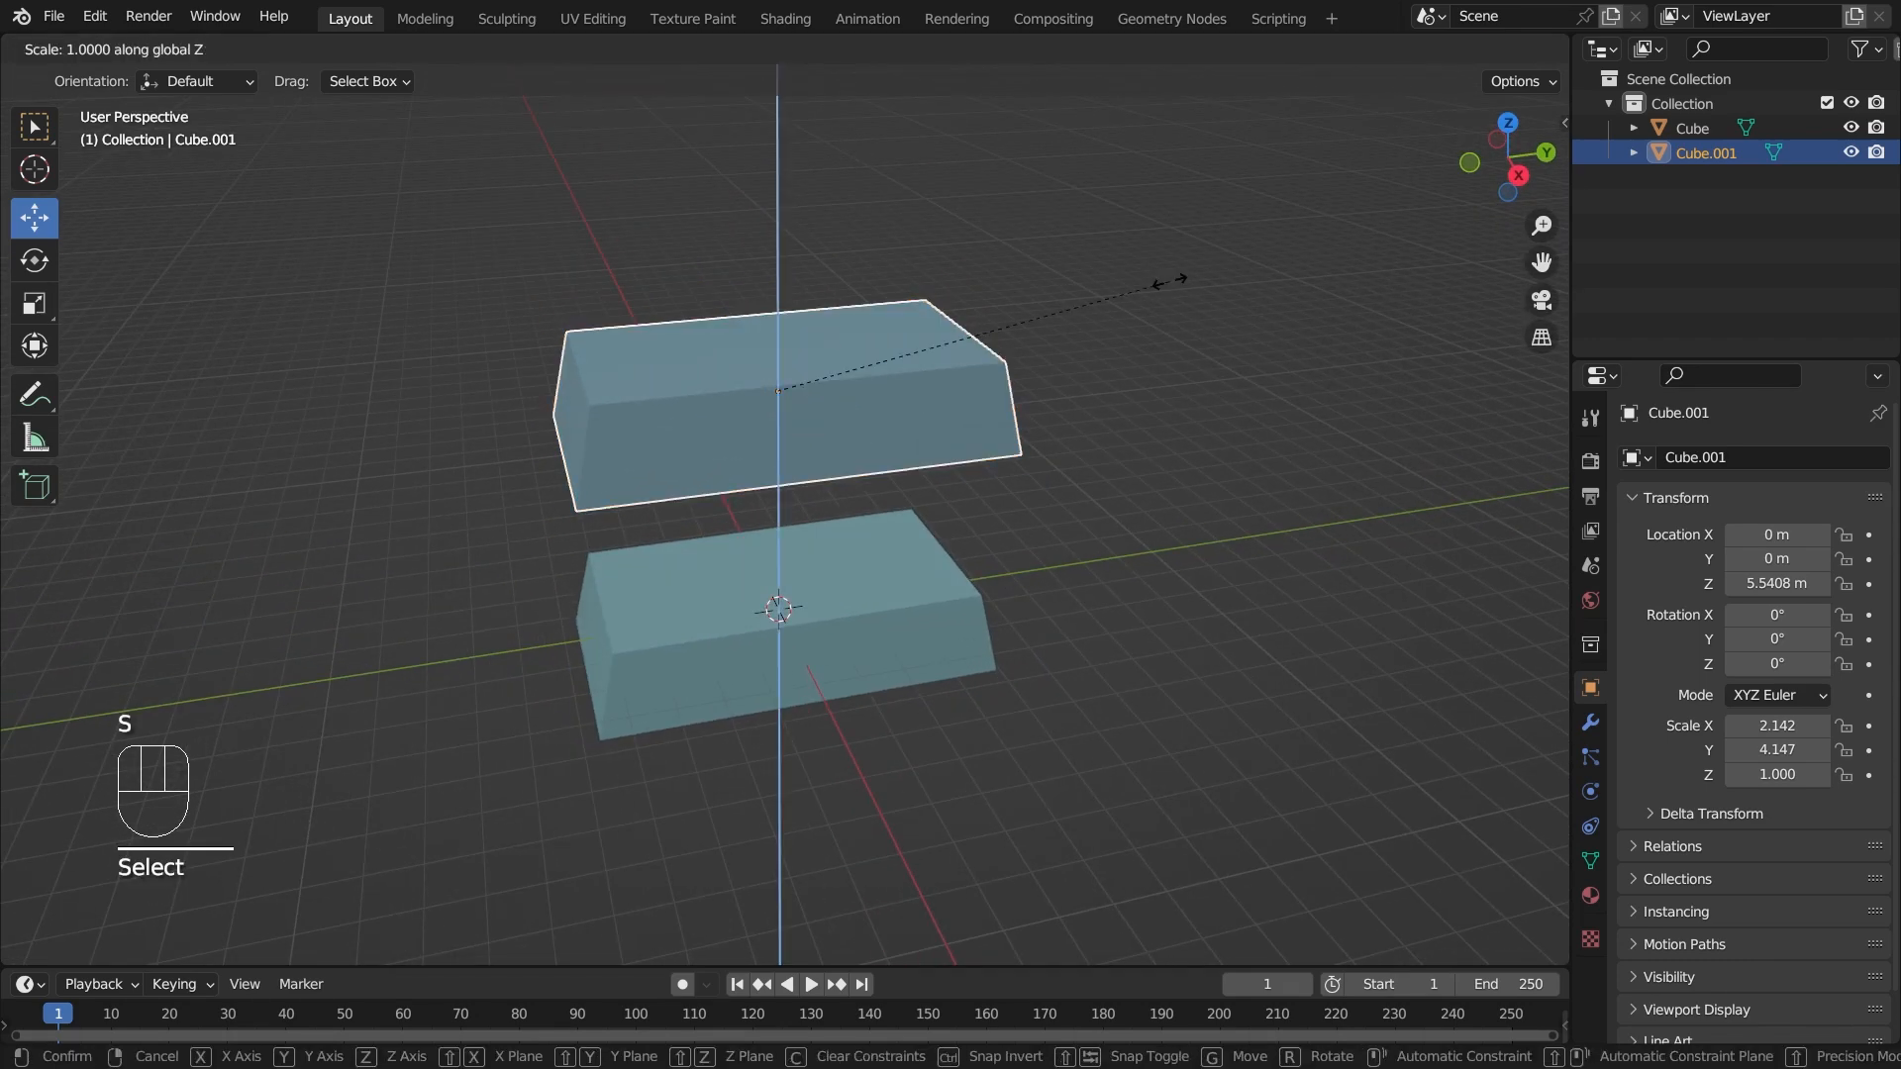
left_click(962, 338)
middle_click_drag(963, 339, 946, 274)
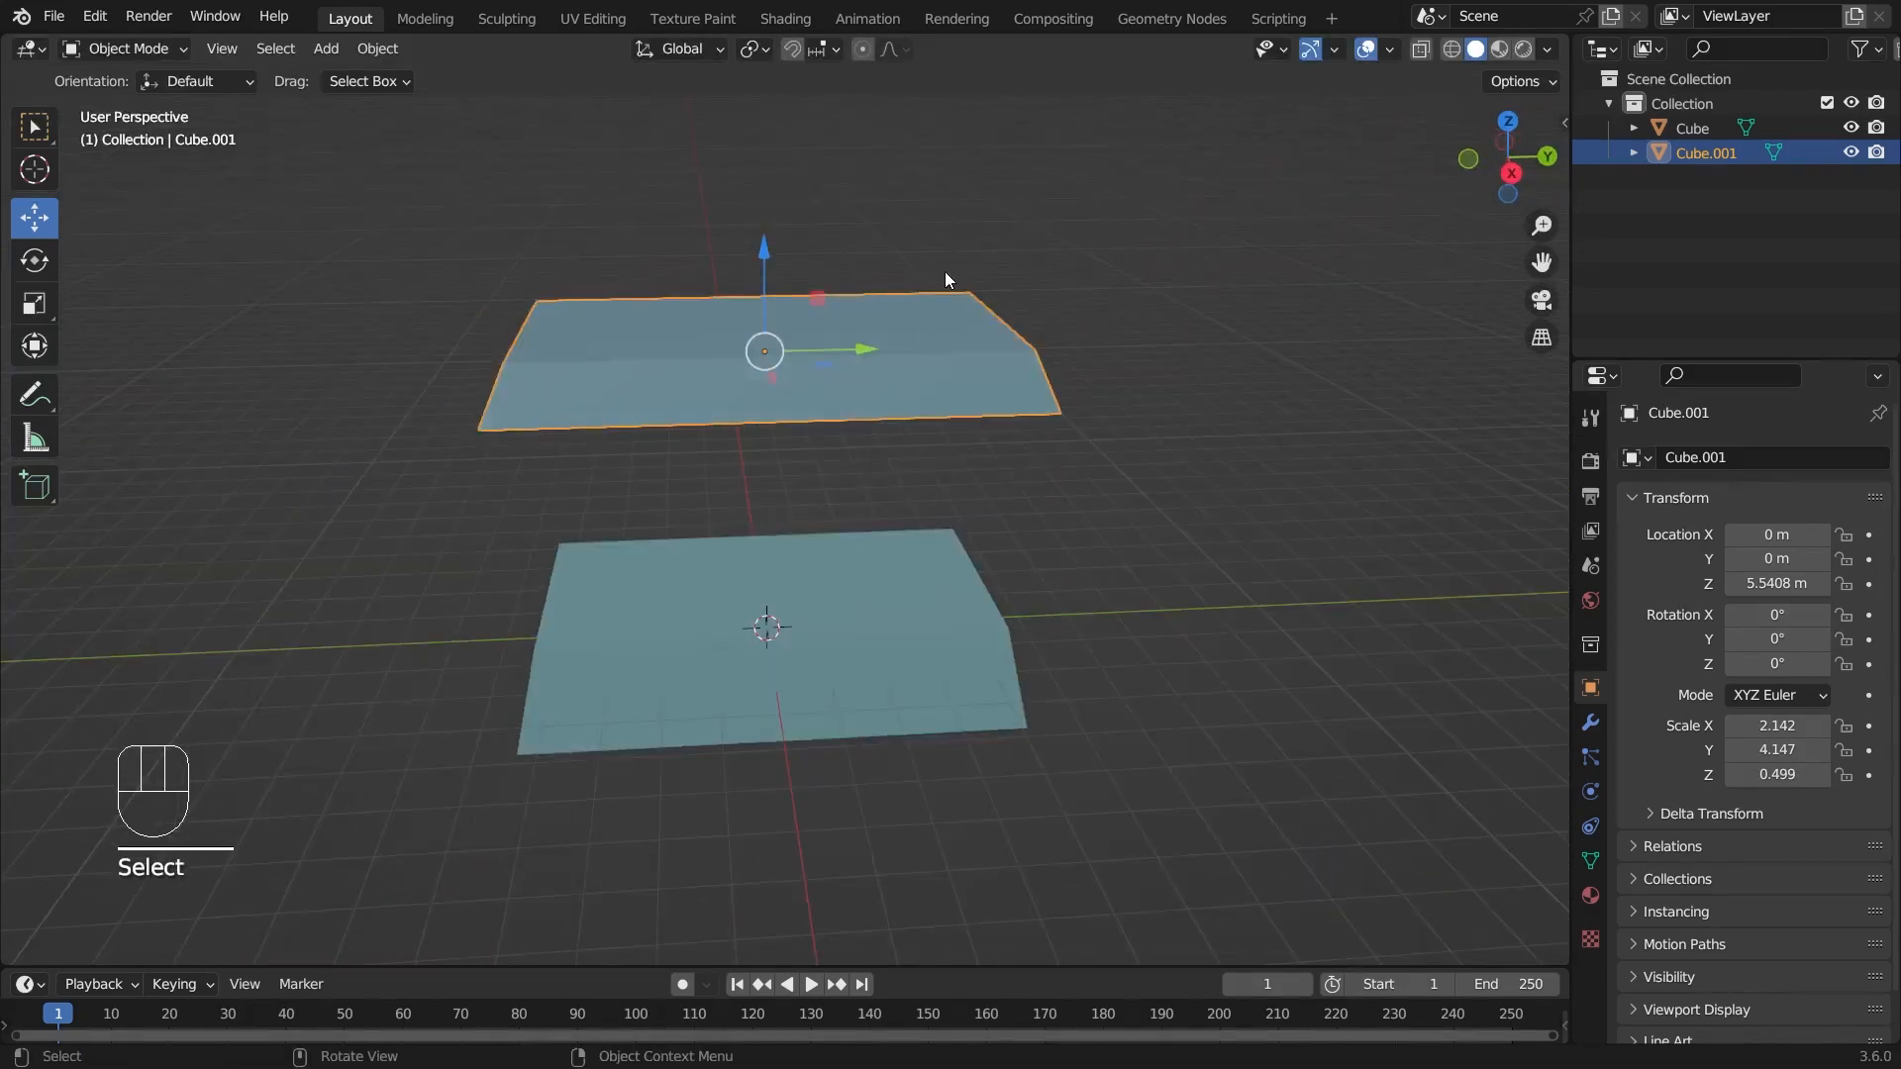
- Duplicate the flattened roof piece and lower the copy onto the top of the base box, at about 1.2 m in Z
key("shift+d")
right_click(946, 275)
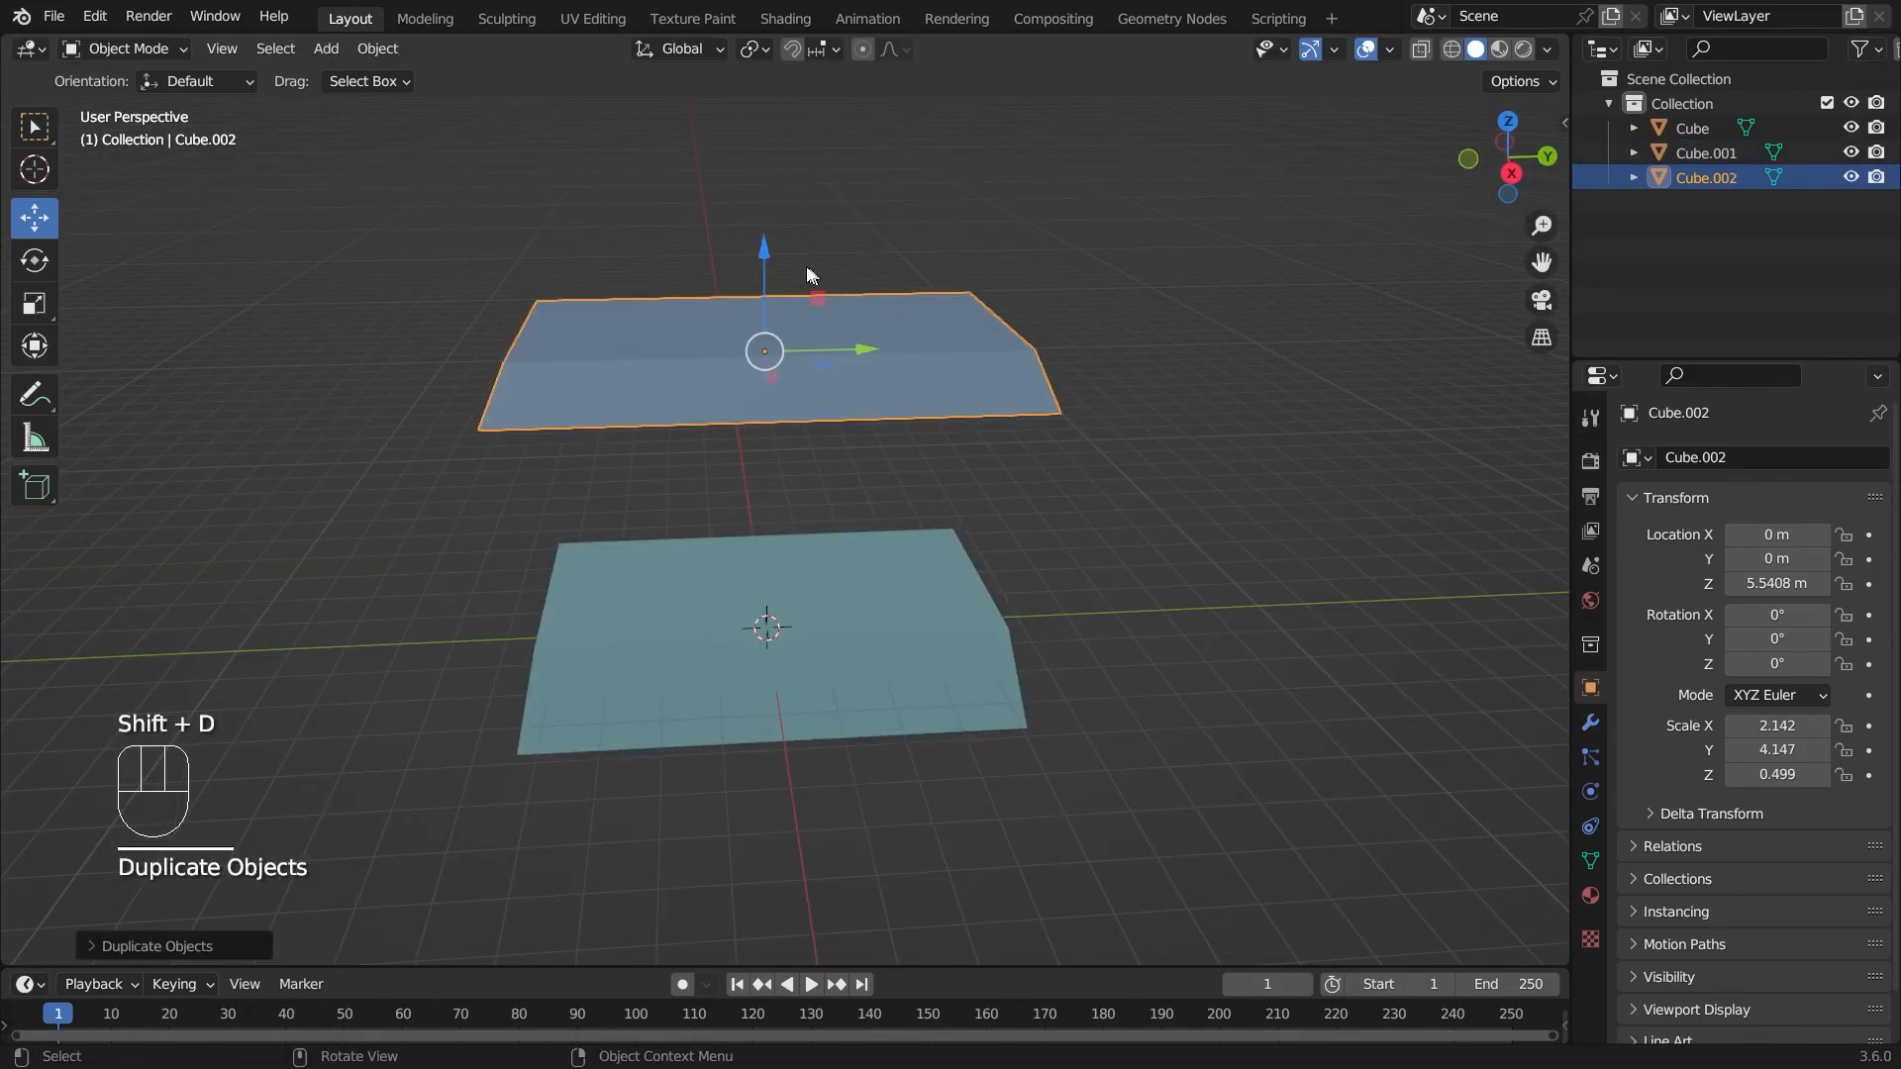
left_click_drag(770, 261, 771, 354)
scroll(787, 496, "up", 4)
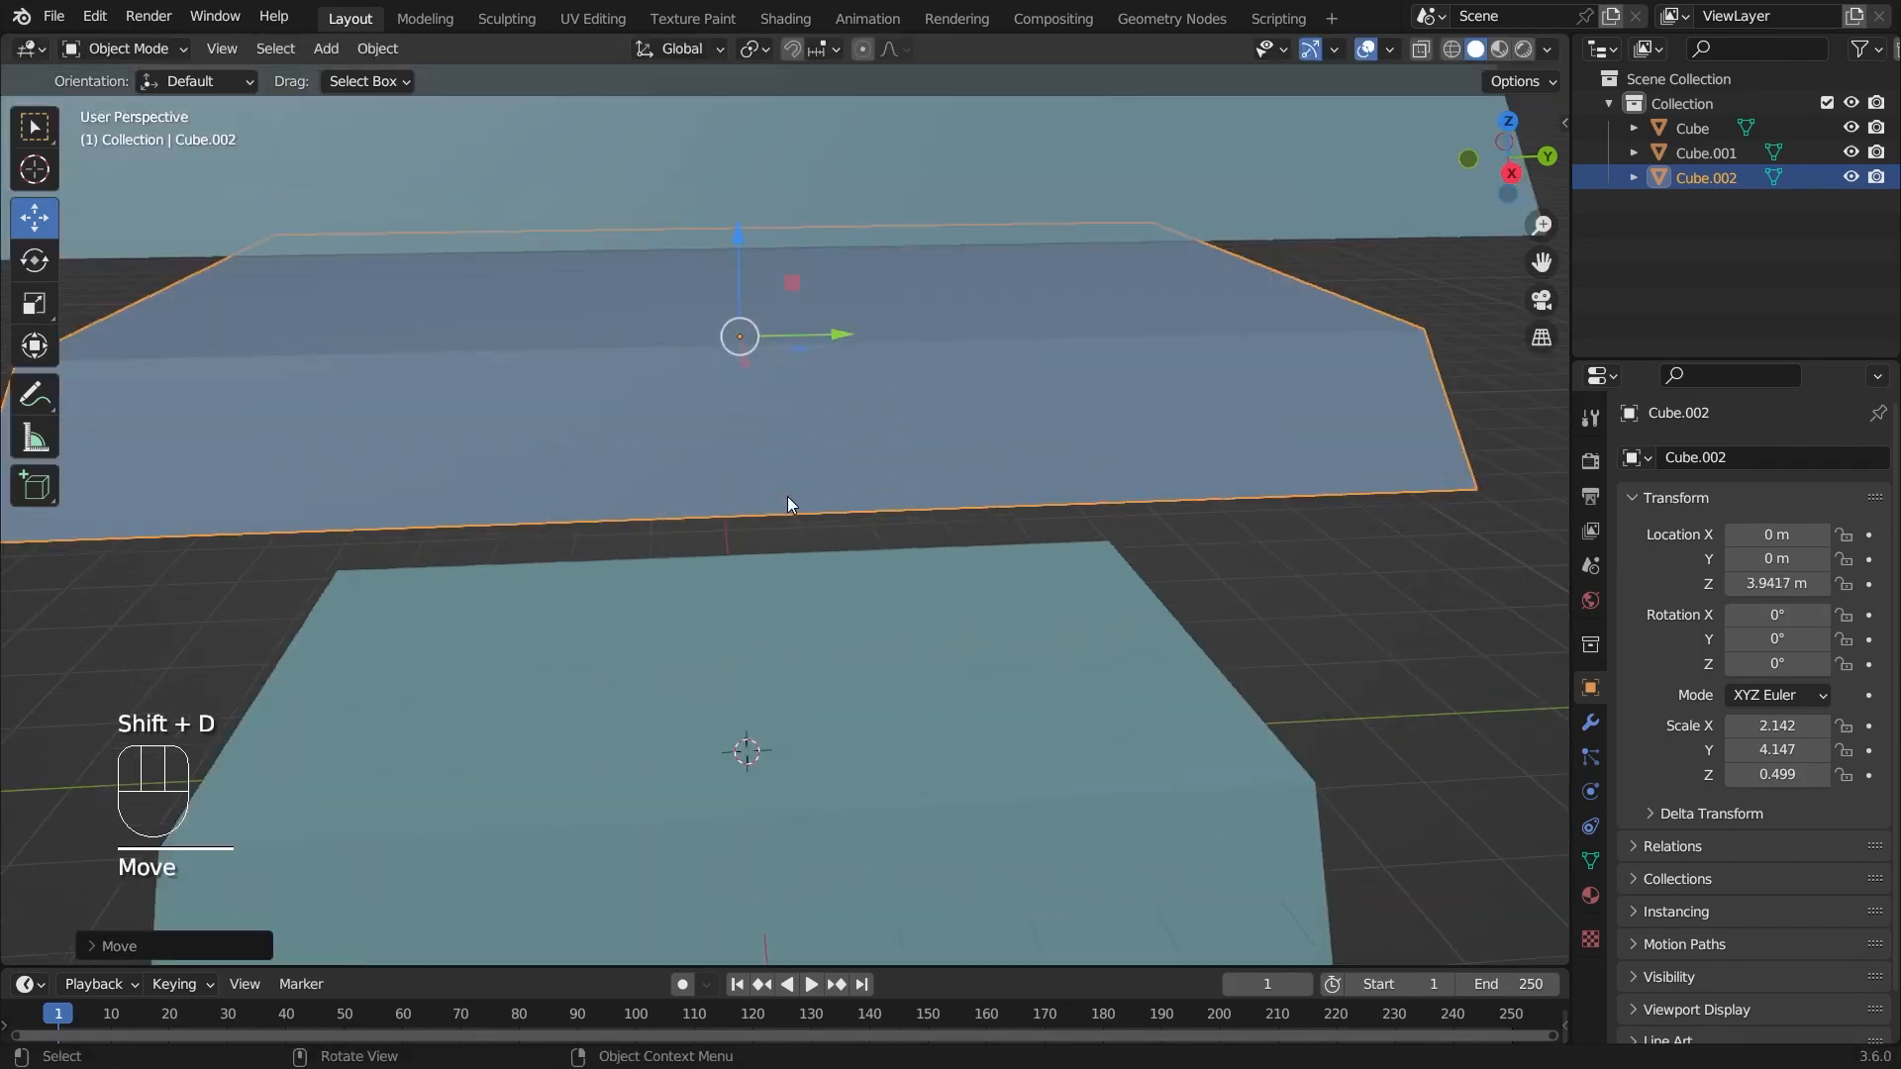
left_click(717, 670)
middle_click_drag(810, 663, 593, 627)
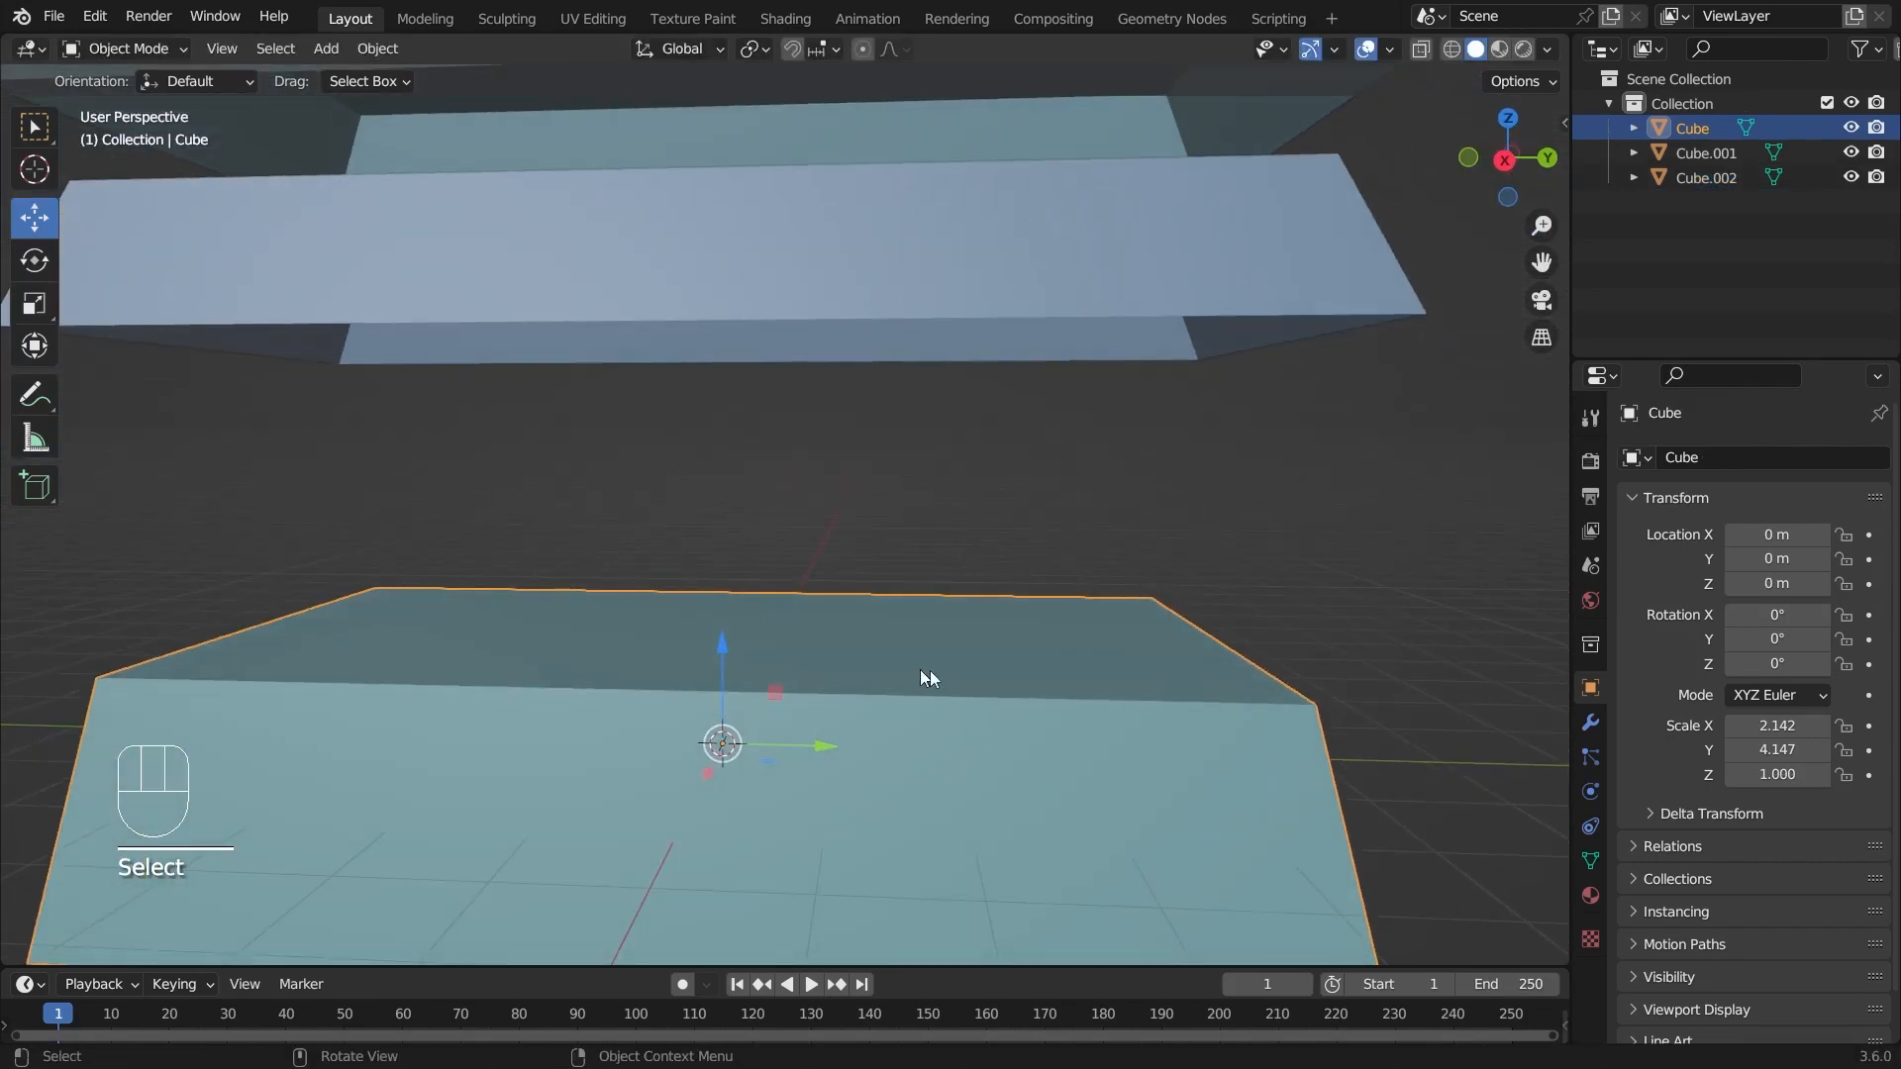
left_click(789, 243)
left_click_drag(722, 194, 730, 525)
scroll(904, 503, "down", 3)
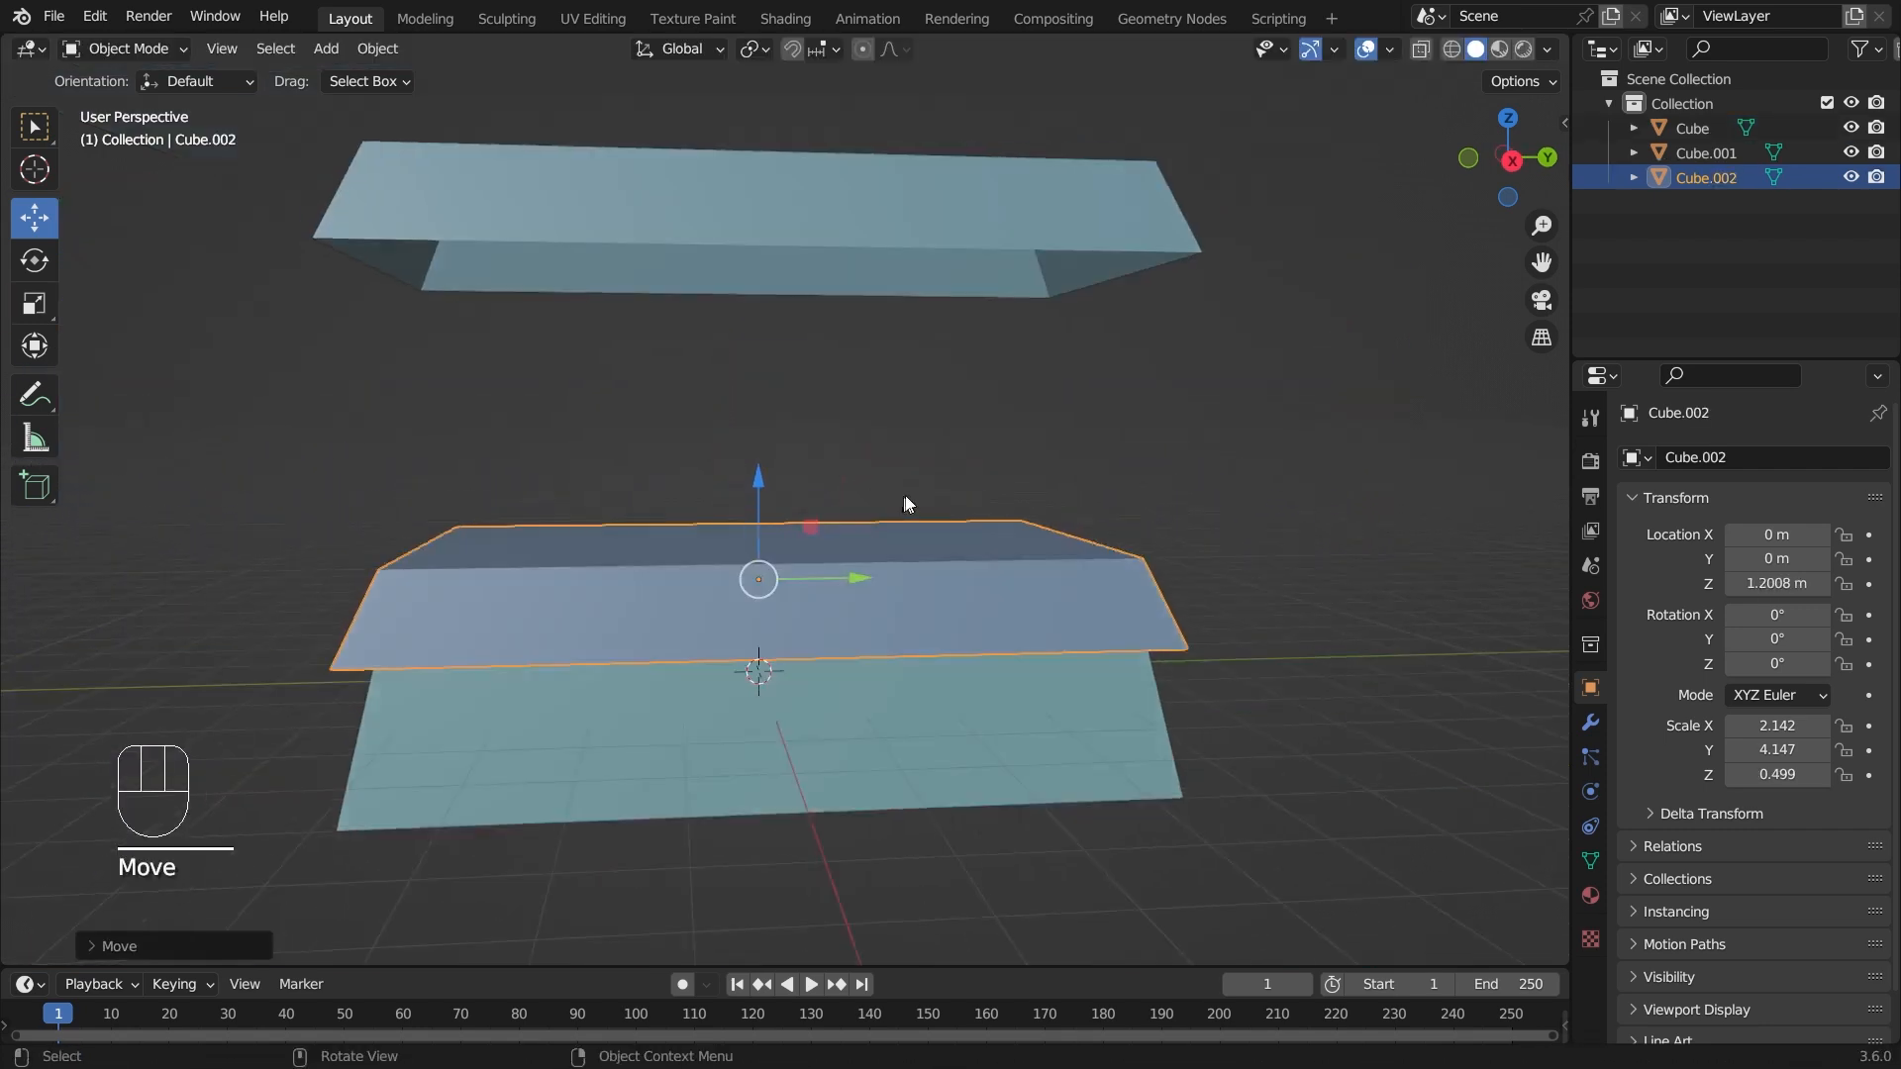
- Scale the lowered copy's bottom vertices in by about 0.91 in wireframe right view, and return to Object Mode with solid shading
left_click(1452, 50)
middle_click_drag(1020, 679, 1045, 659)
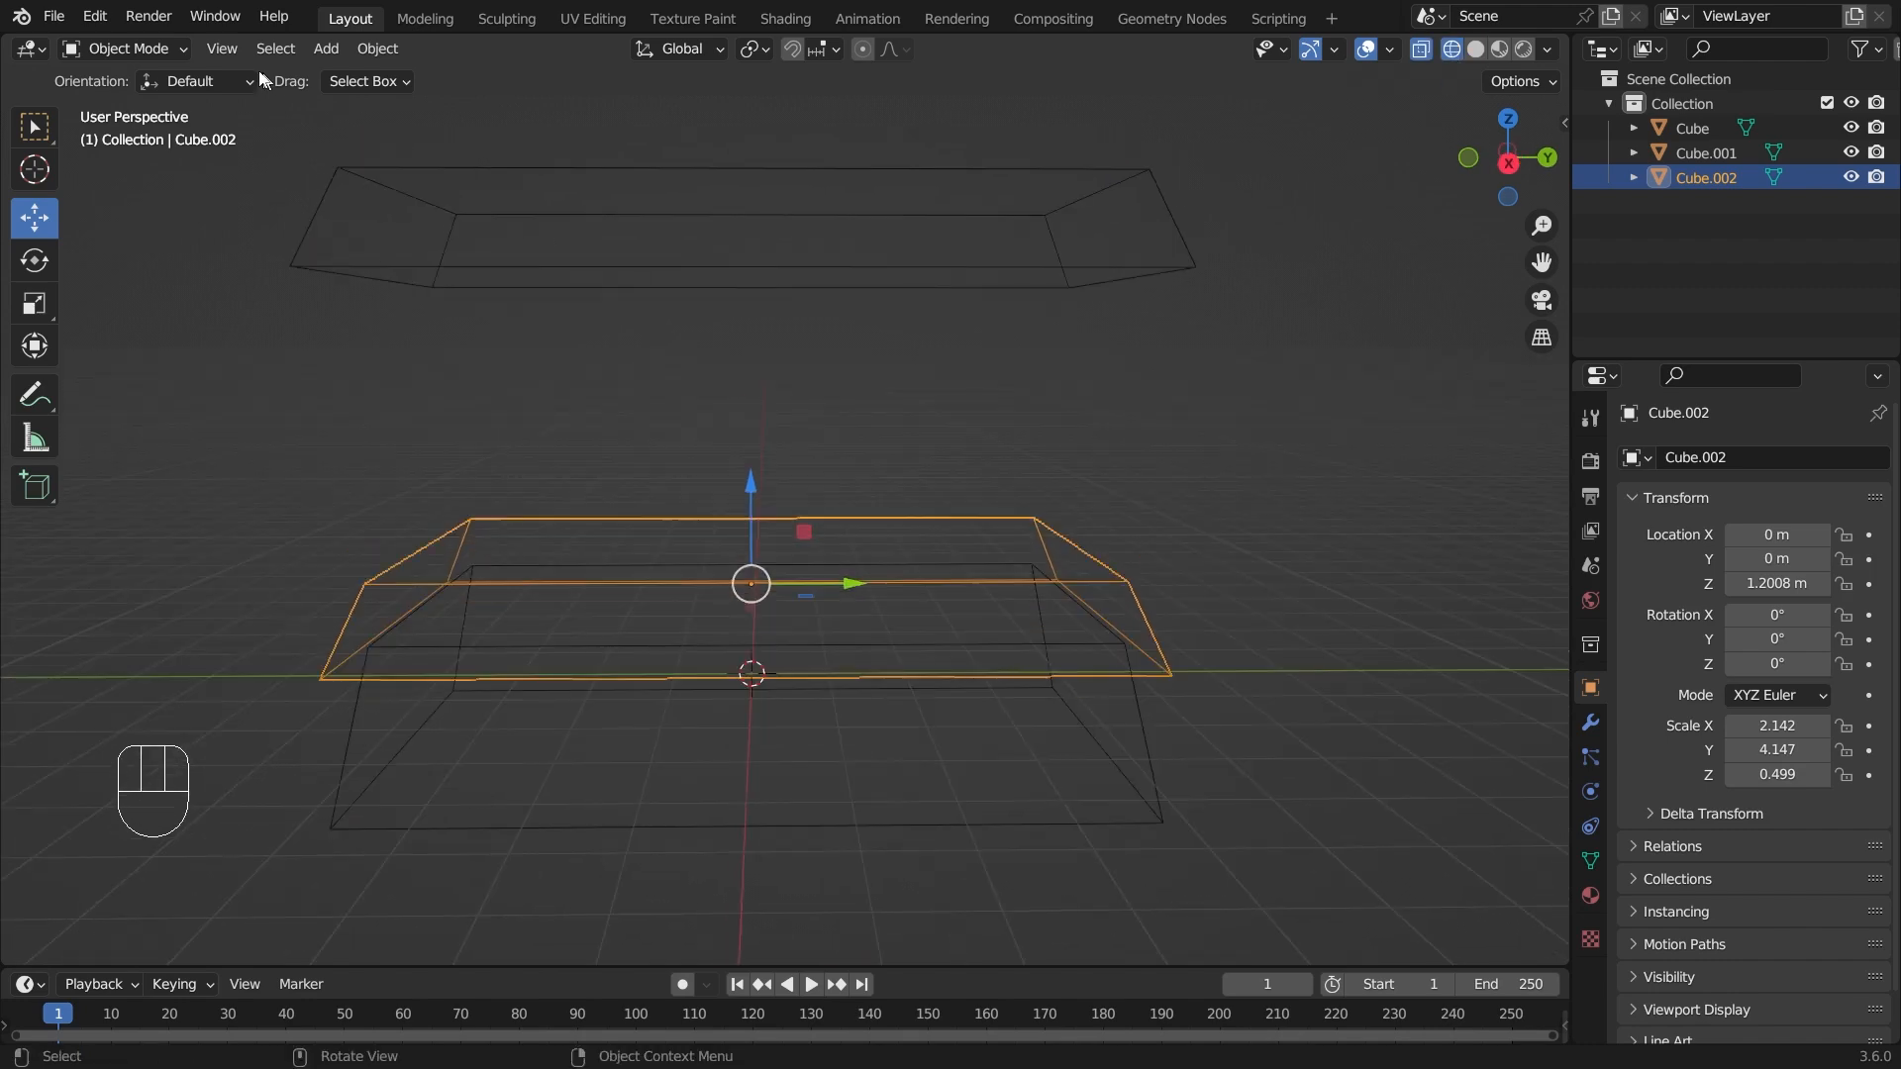
left_click(124, 48)
left_click(126, 107)
key("KP_3")
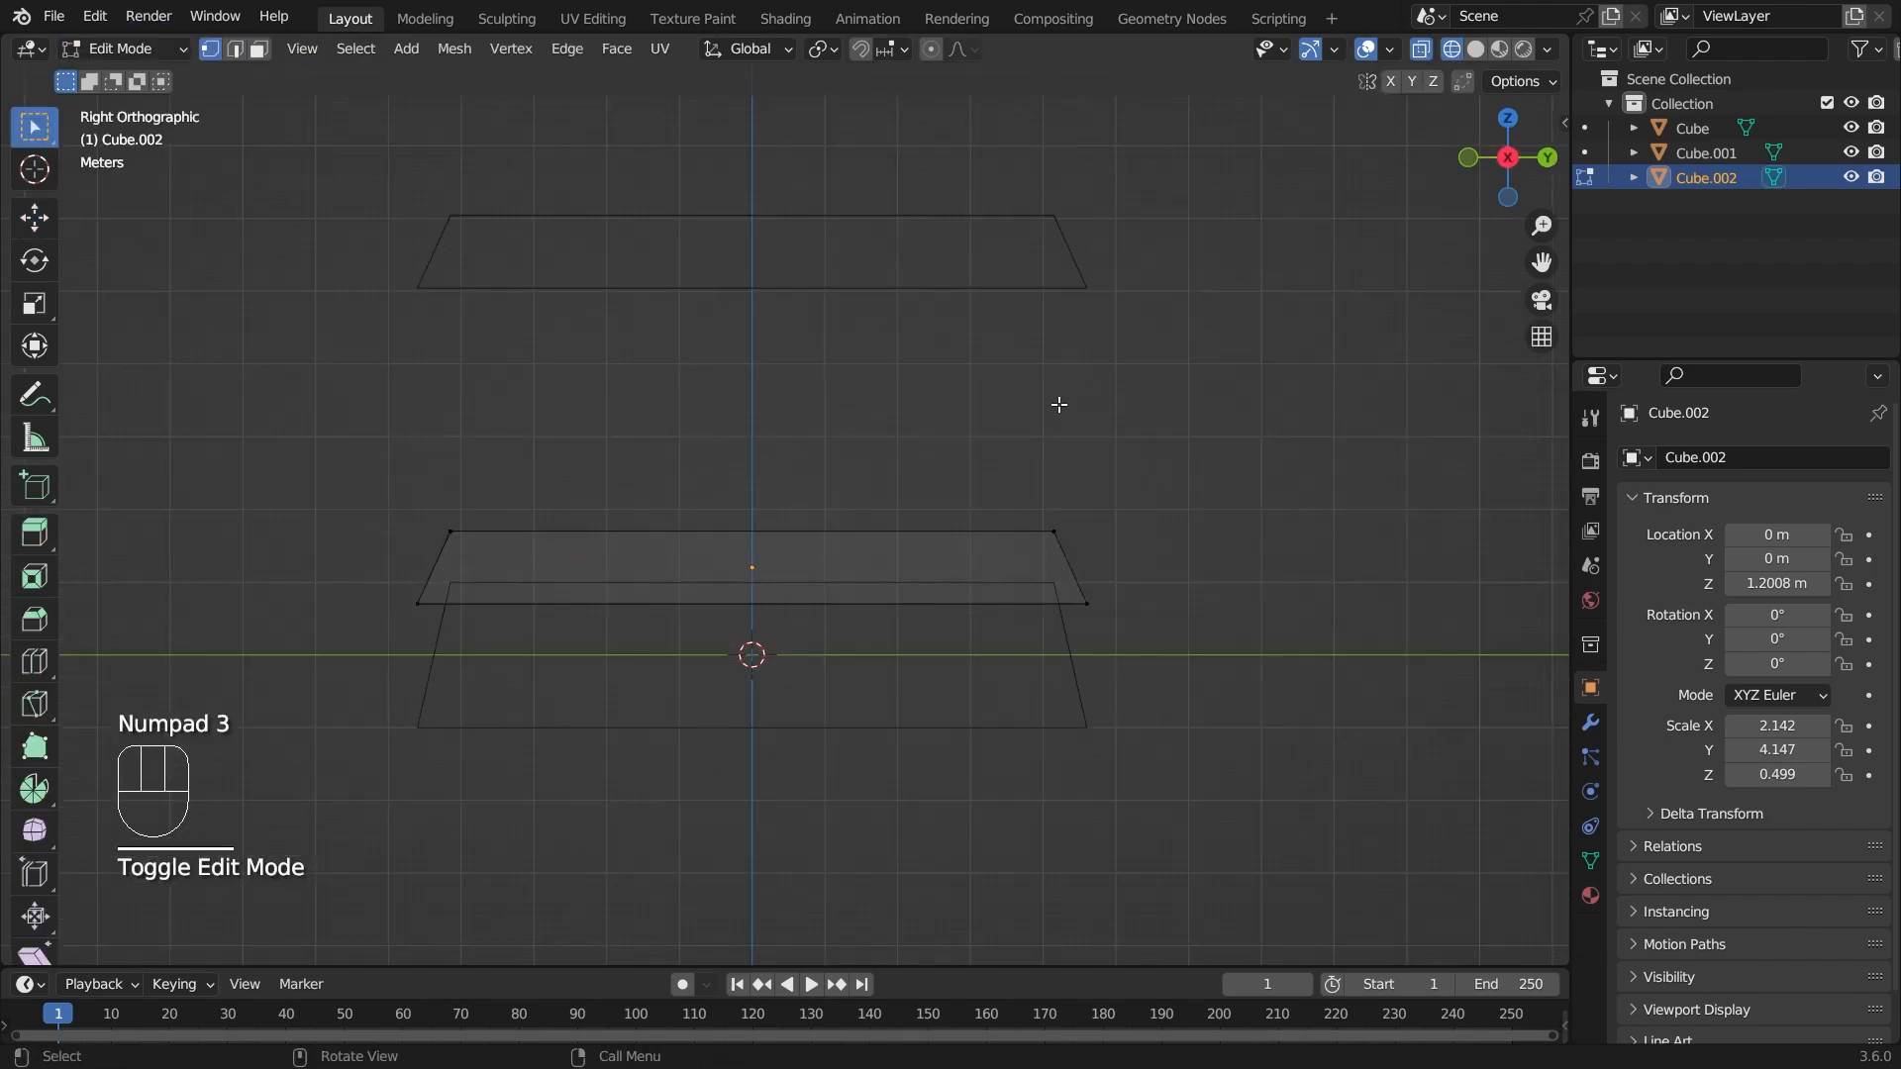
left_click_drag(397, 589, 1188, 659)
key("s")
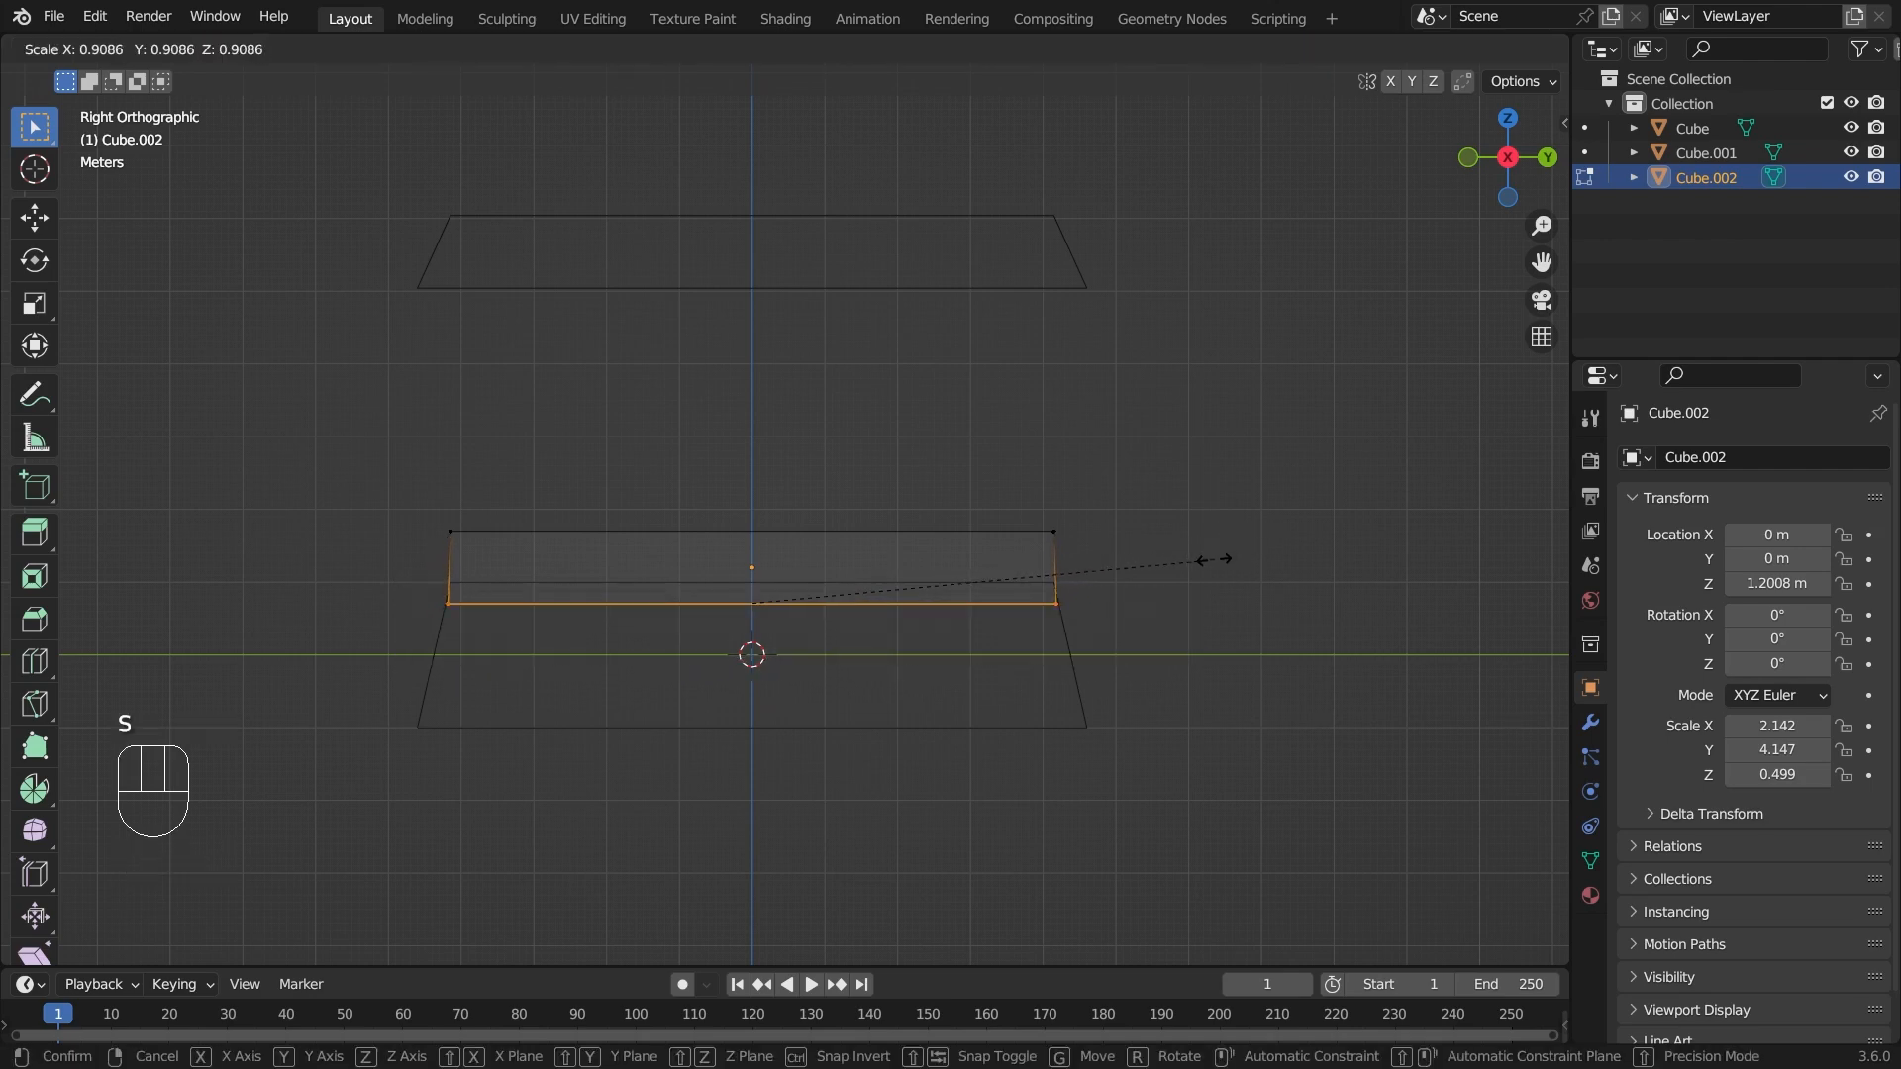
left_click(1213, 561)
left_click(124, 49)
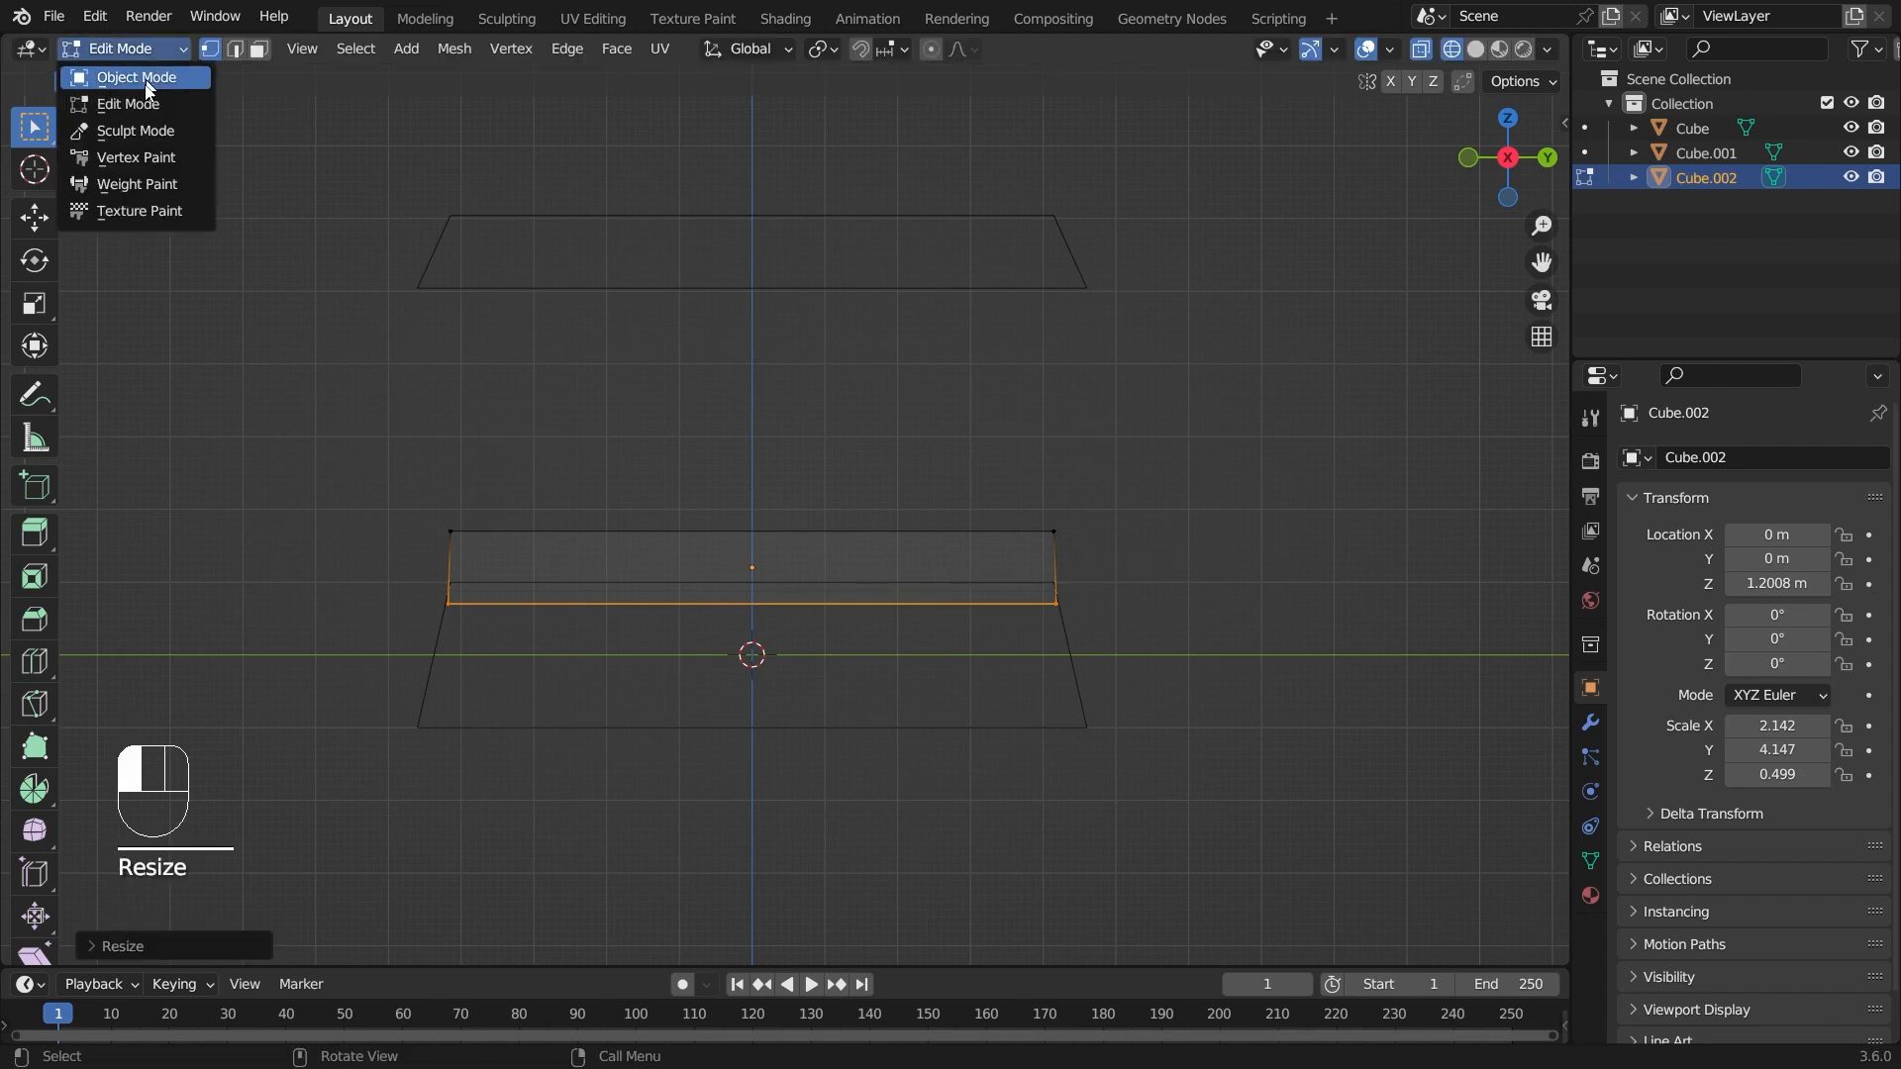
left_click(149, 84)
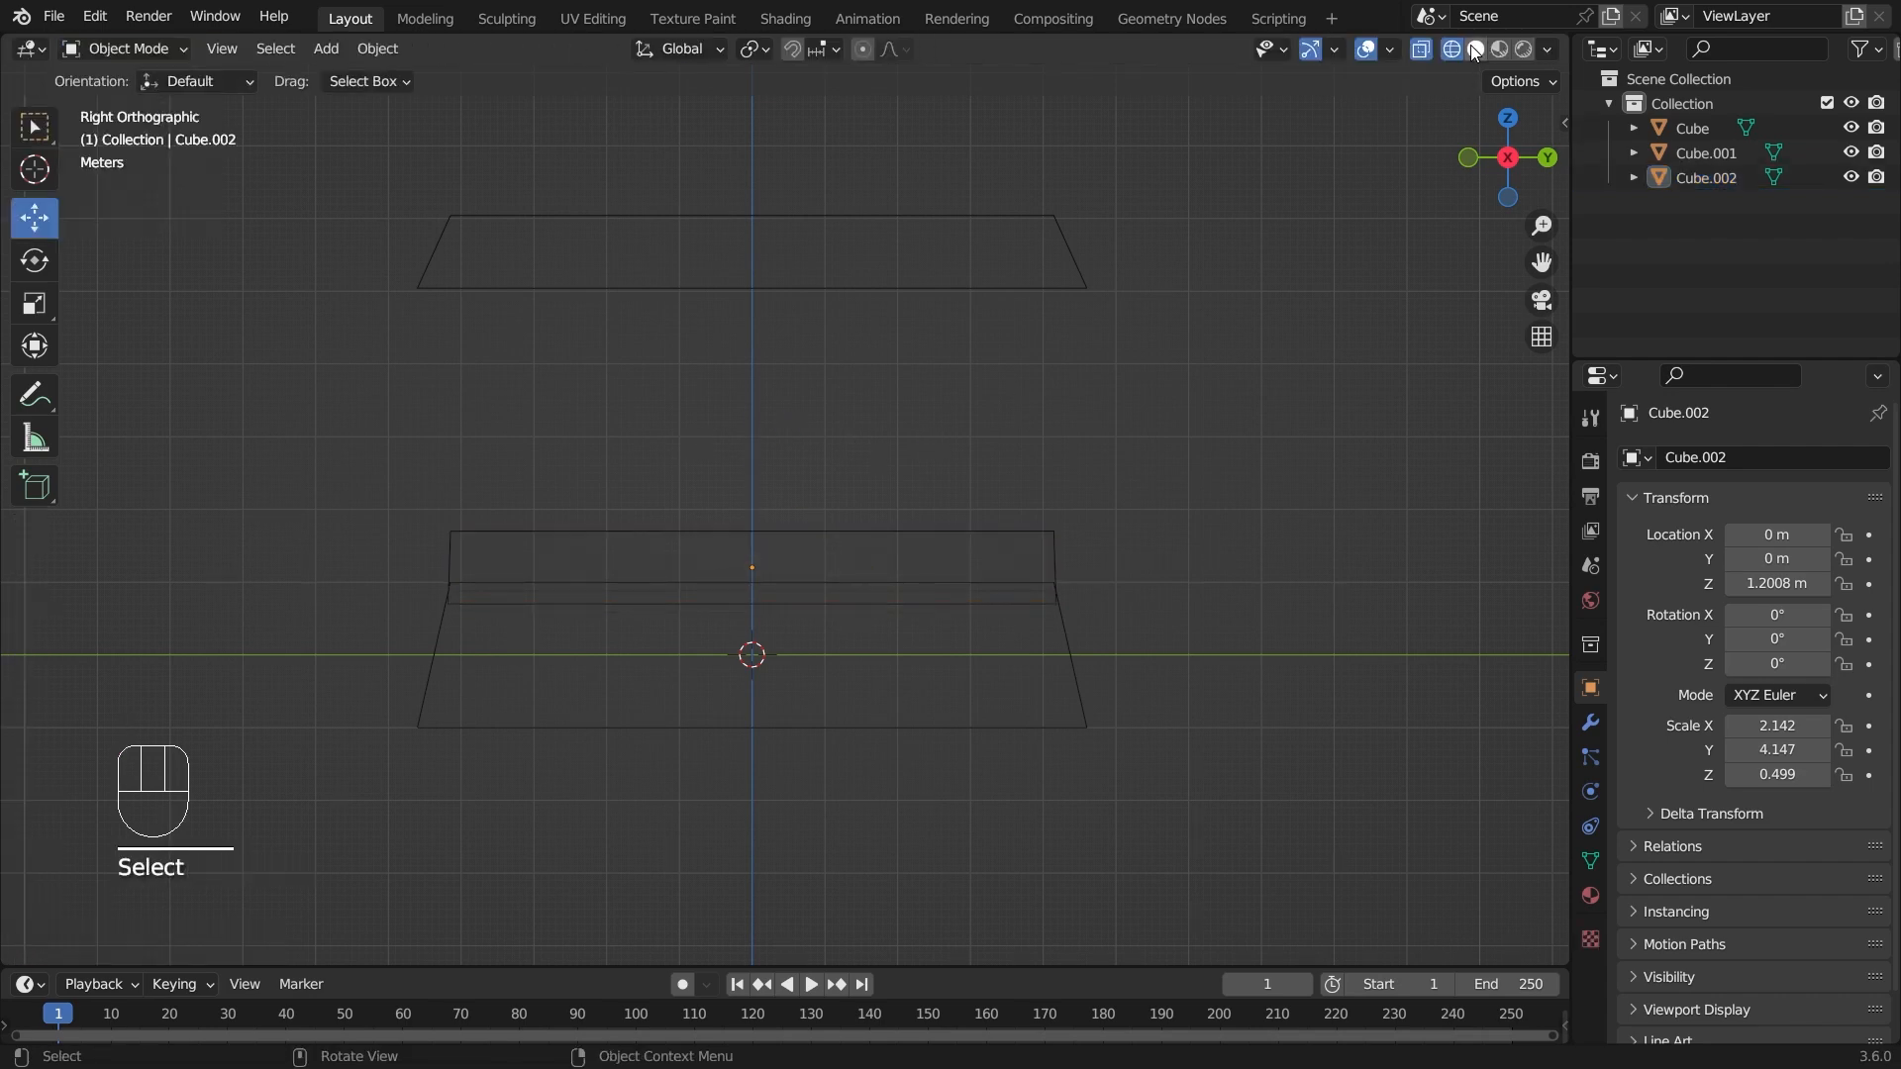
left_click(1476, 49)
- Delete the top face of the piece on the base box in Edit Mode using face selection, and return to Object Mode
middle_click_drag(1175, 395, 934, 607)
left_click(884, 640)
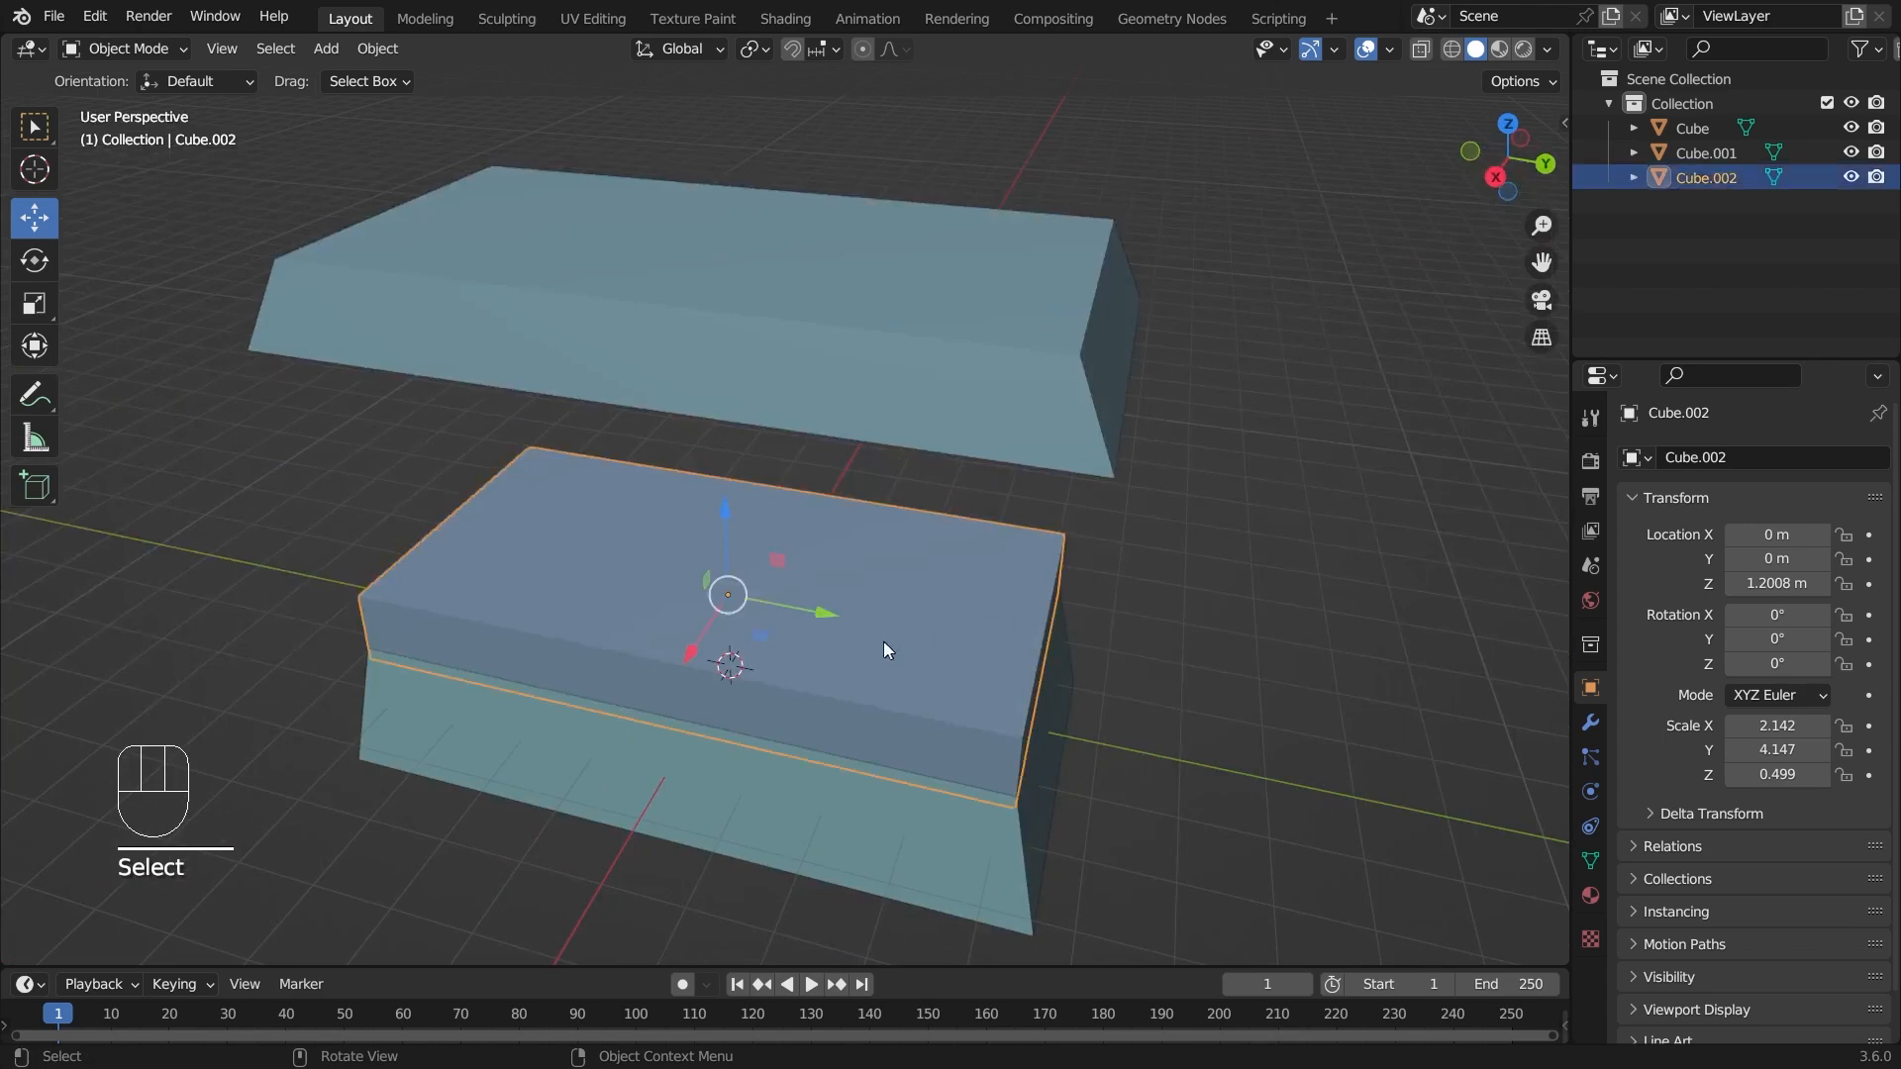
left_click(160, 53)
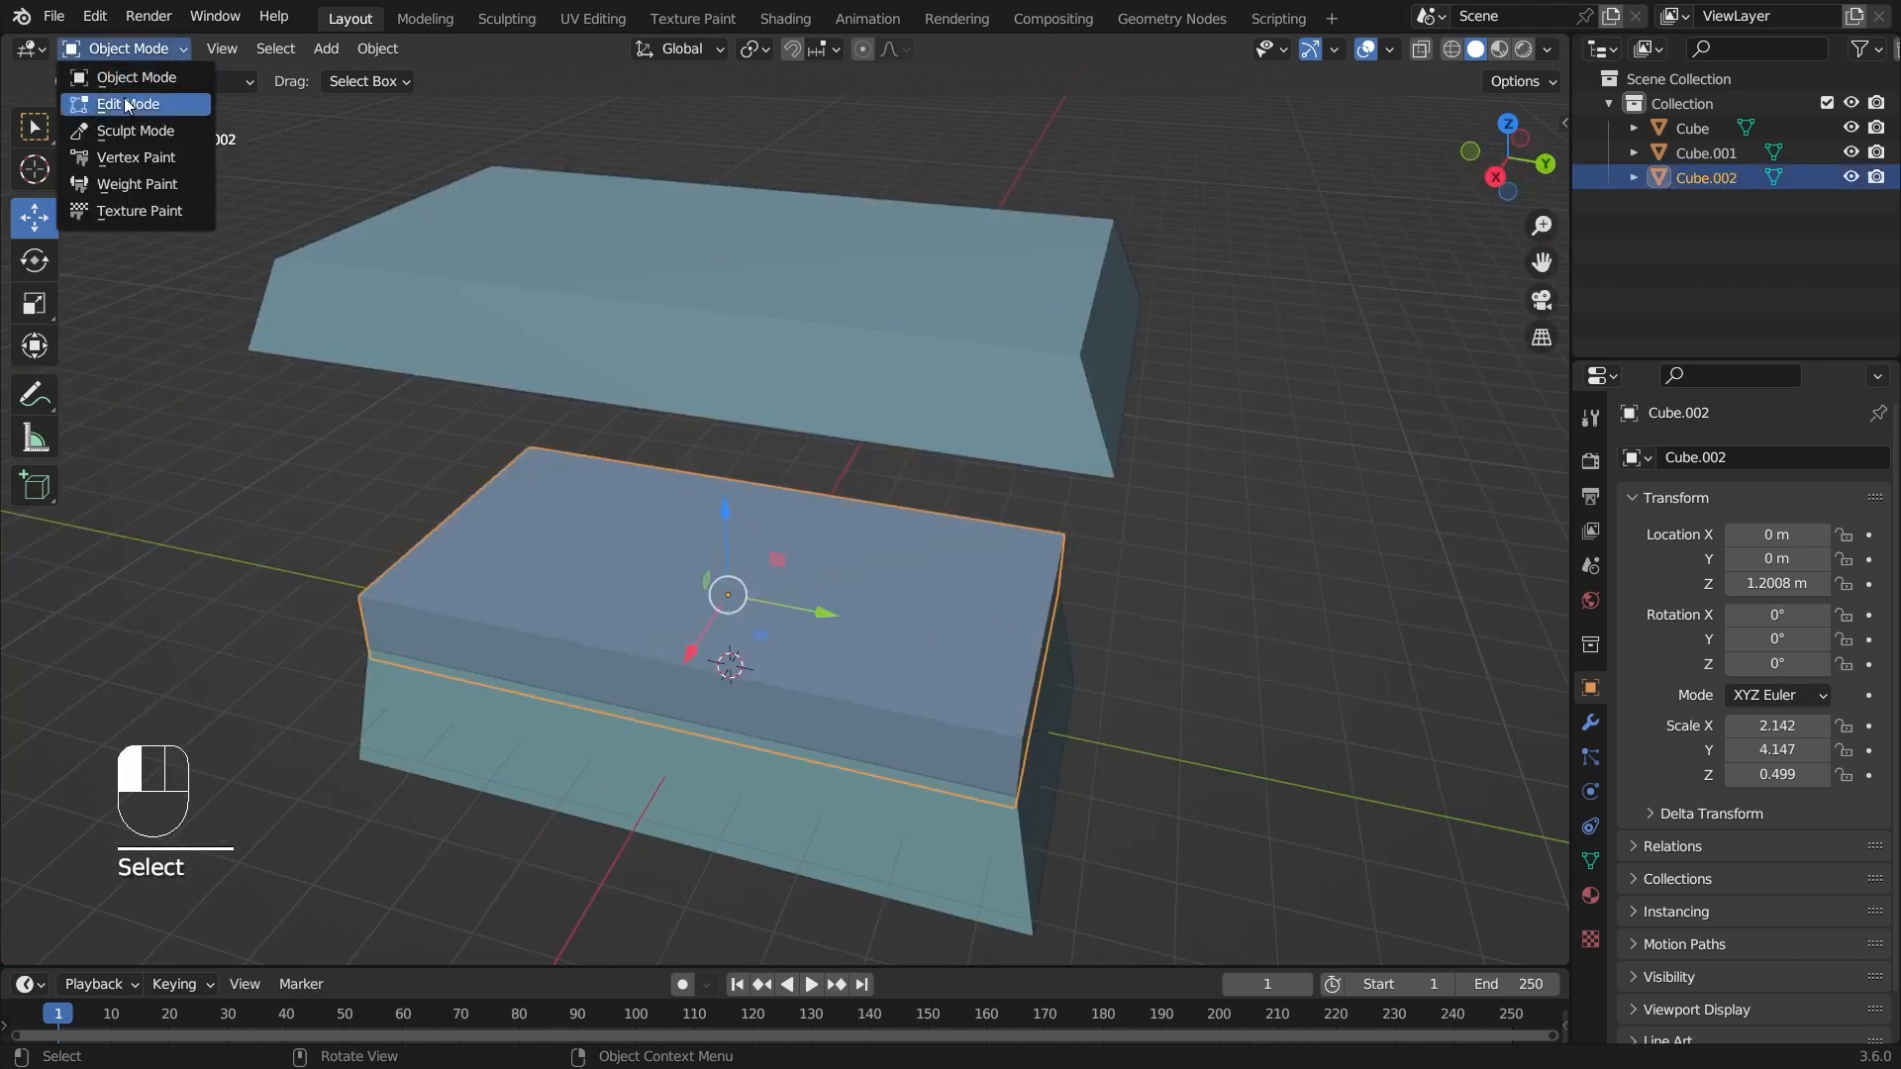
left_click(121, 112)
scroll(780, 551, "up", 2)
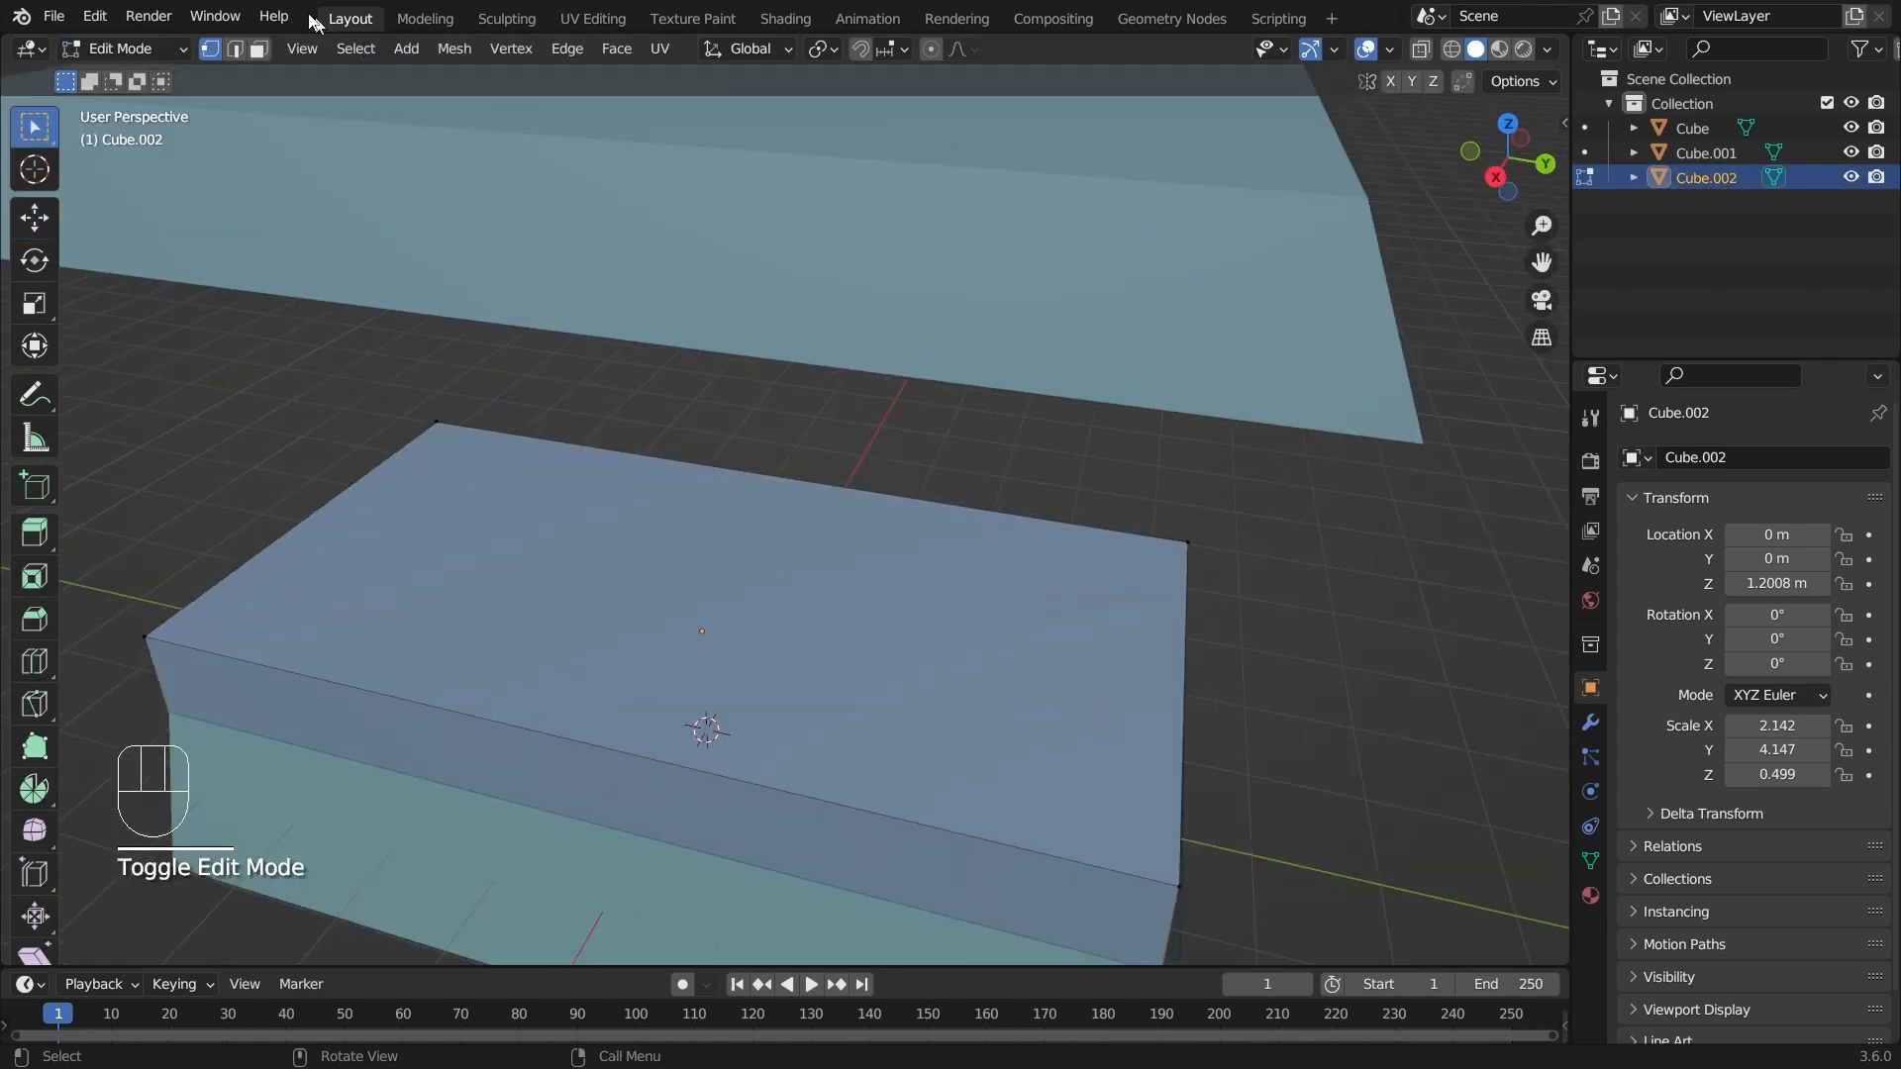
left_click(258, 49)
left_click(851, 604)
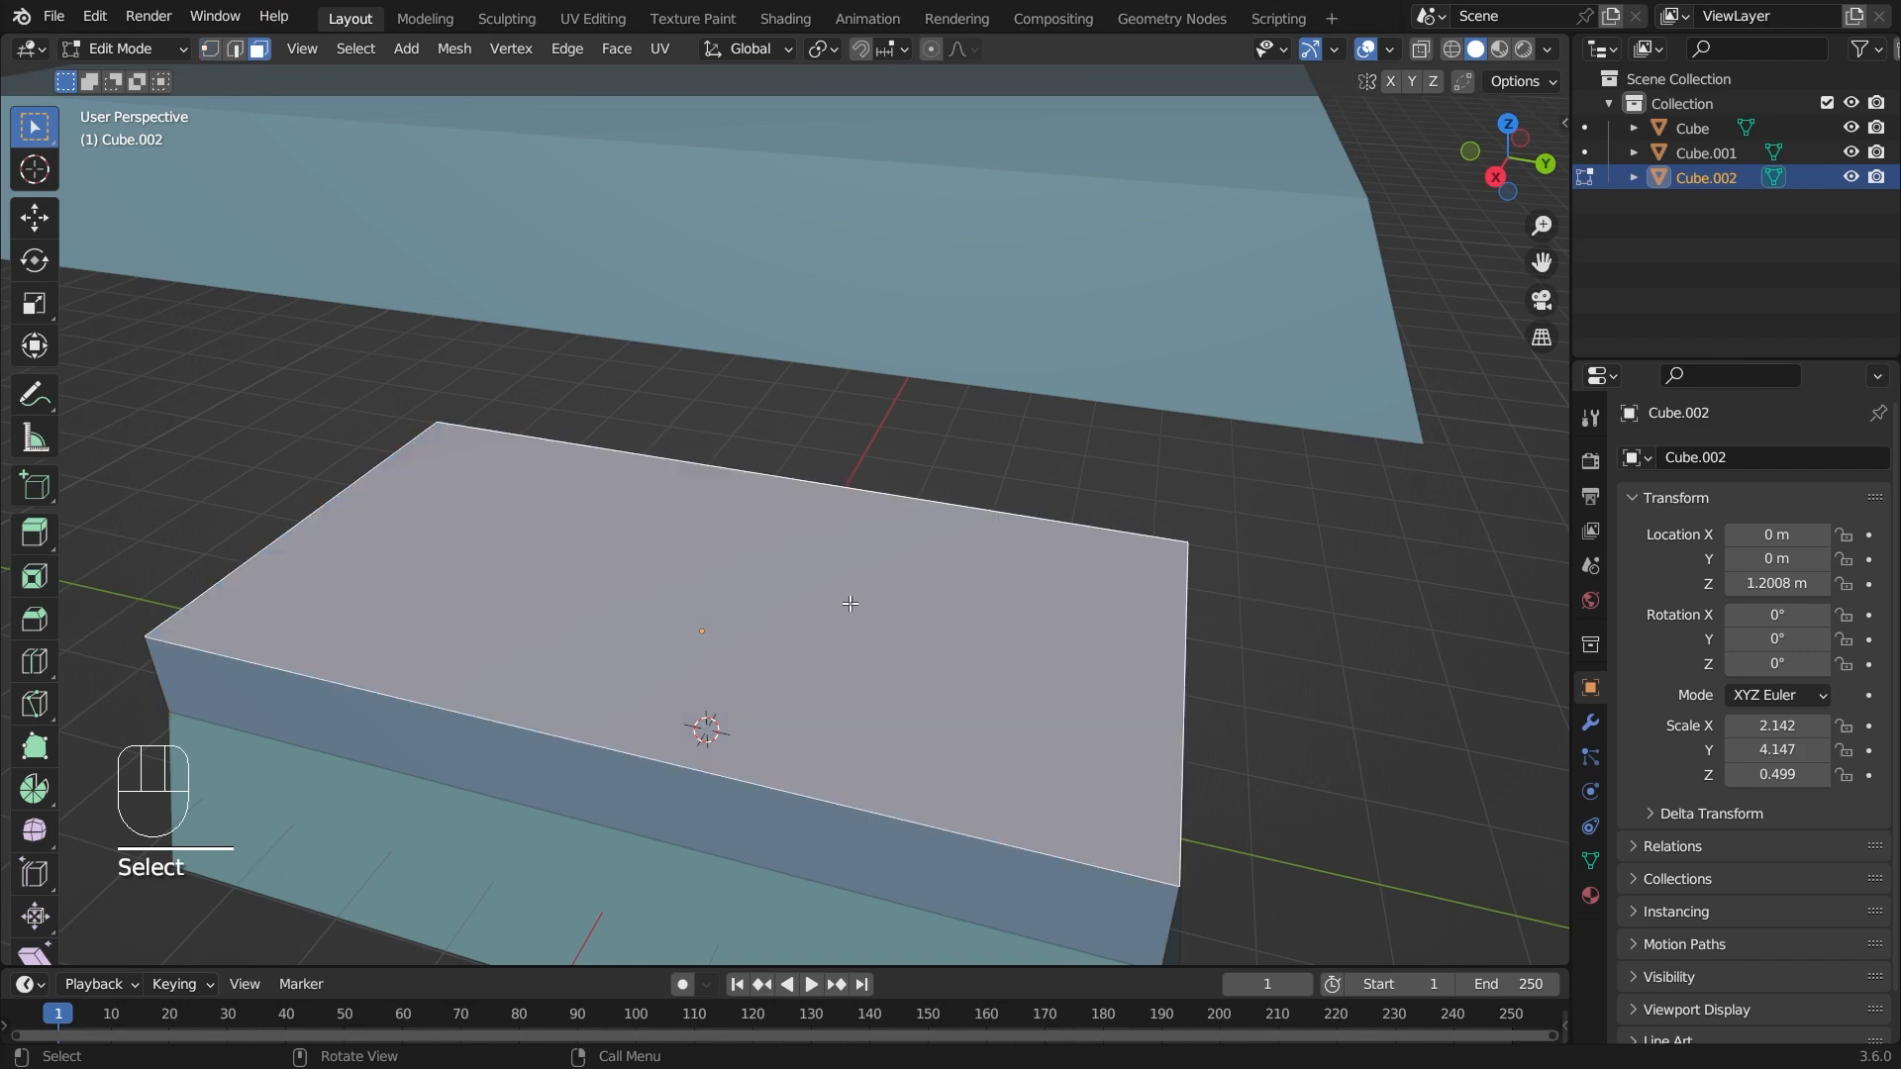
key("Delete")
left_click(852, 608)
middle_click_drag(853, 608, 882, 564)
- Flatten the open rim along Z to a scale of about 0.208 and lower it to about 1.12 m in Z
left_click(891, 698)
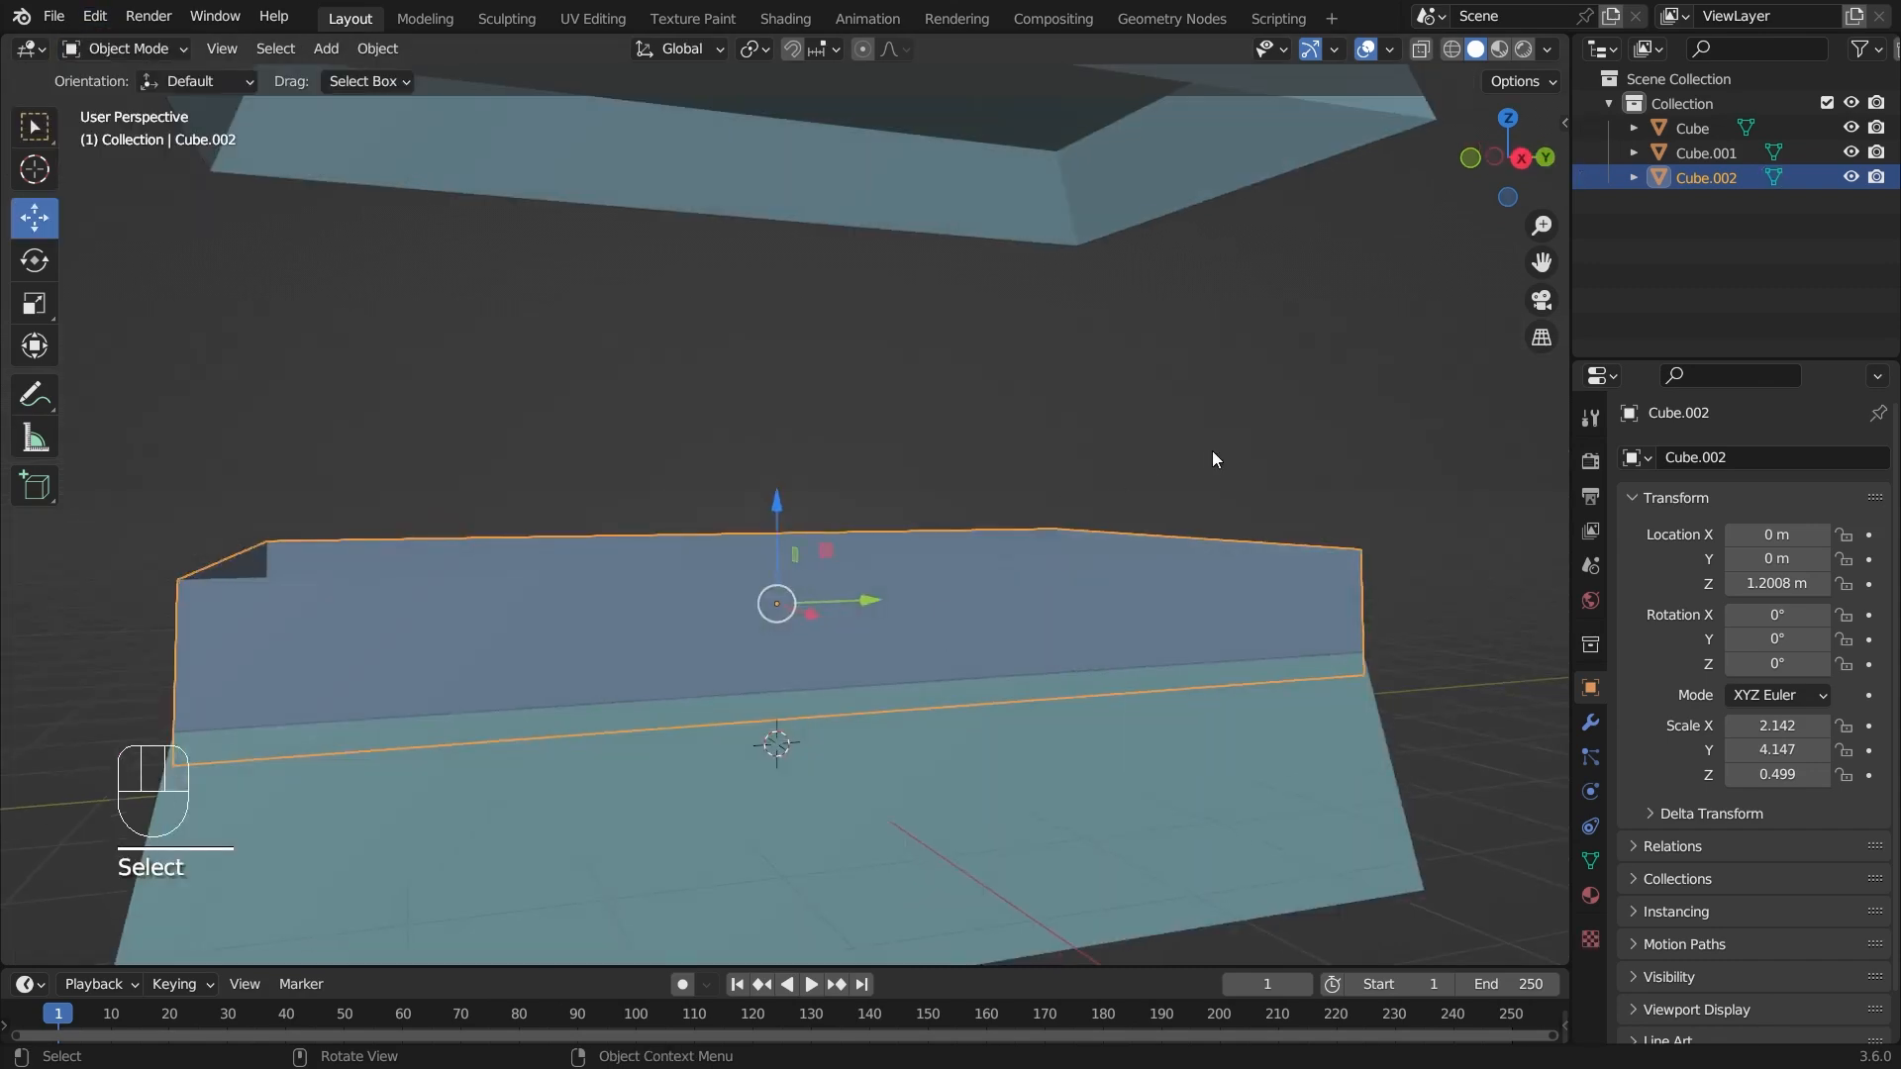
key("s")
key("z")
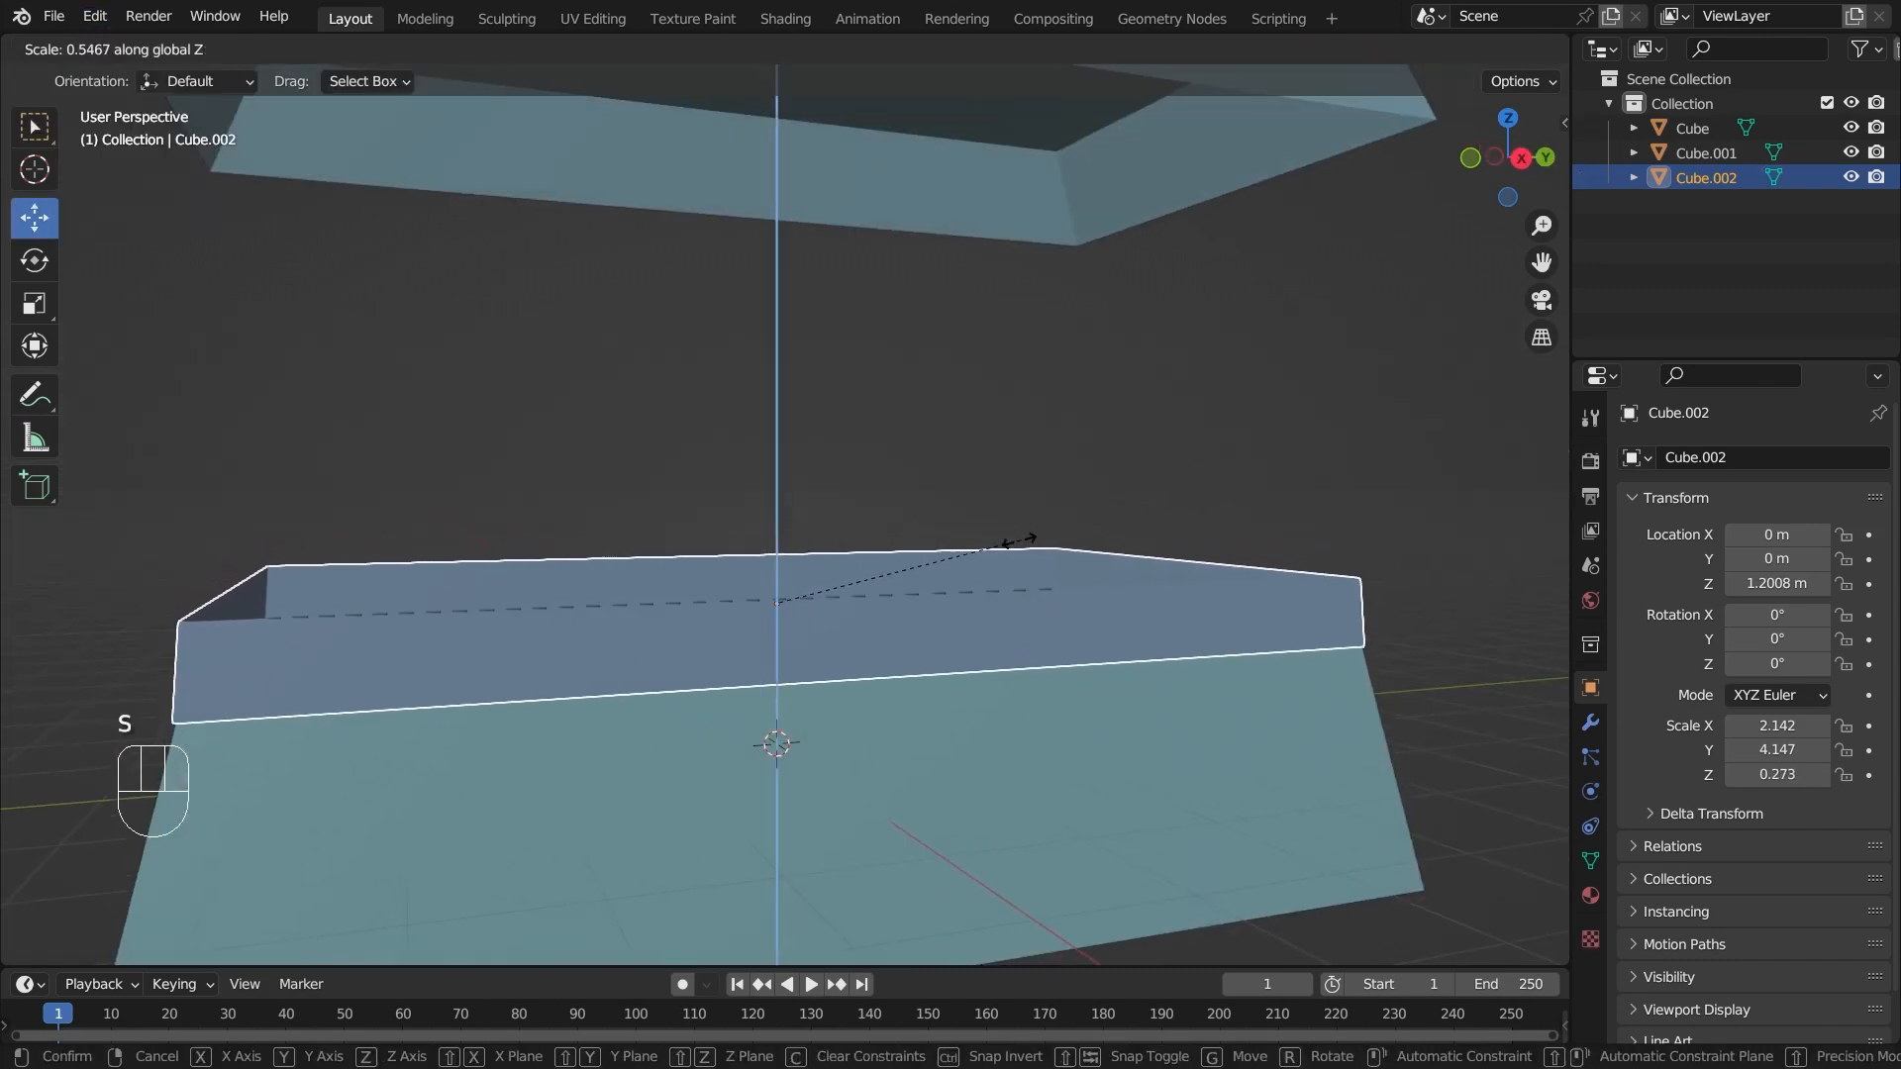
left_click(966, 568)
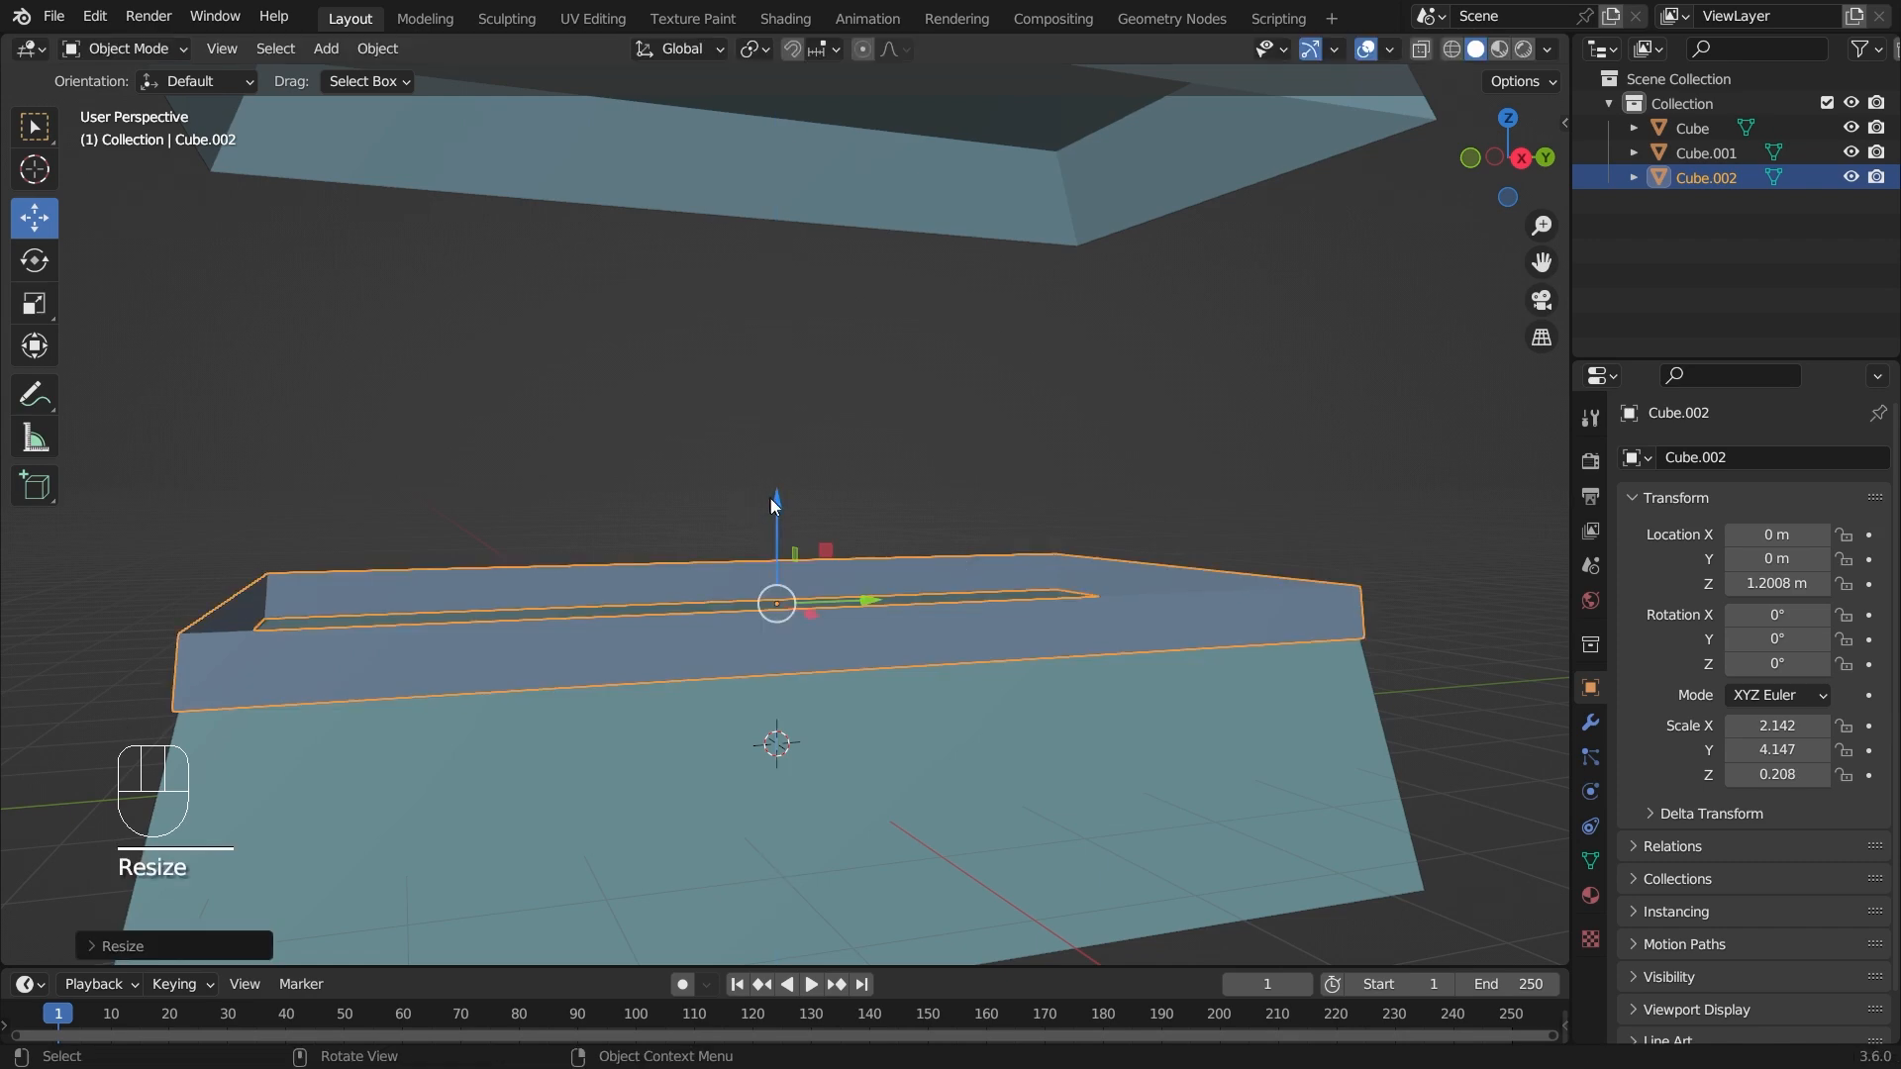
left_click_drag(774, 501, 775, 511)
left_click(1245, 487)
- Add a Solidify modifier to the rim with a thickness of 0.02 m, and deselect the rim
left_click(1261, 612)
middle_click_drag(1253, 489, 1683, 787)
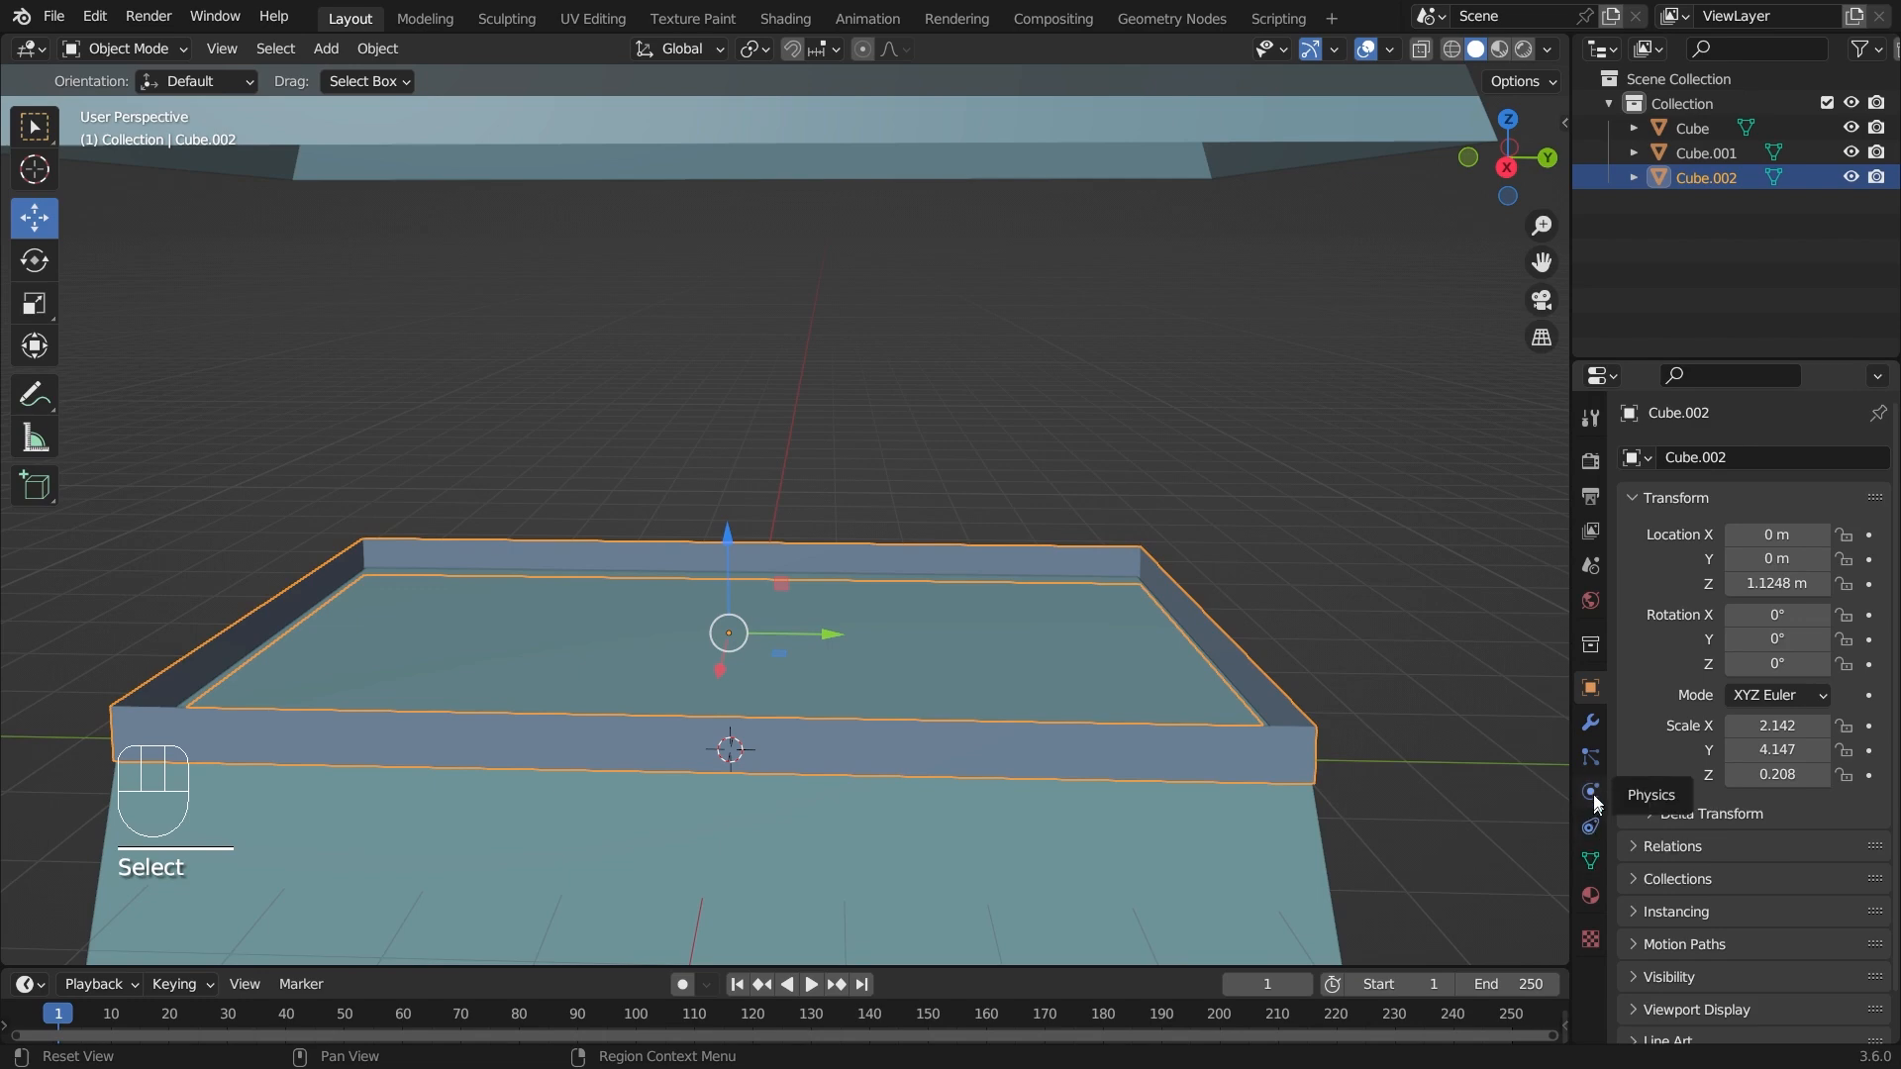
left_click(1590, 723)
left_click(1733, 459)
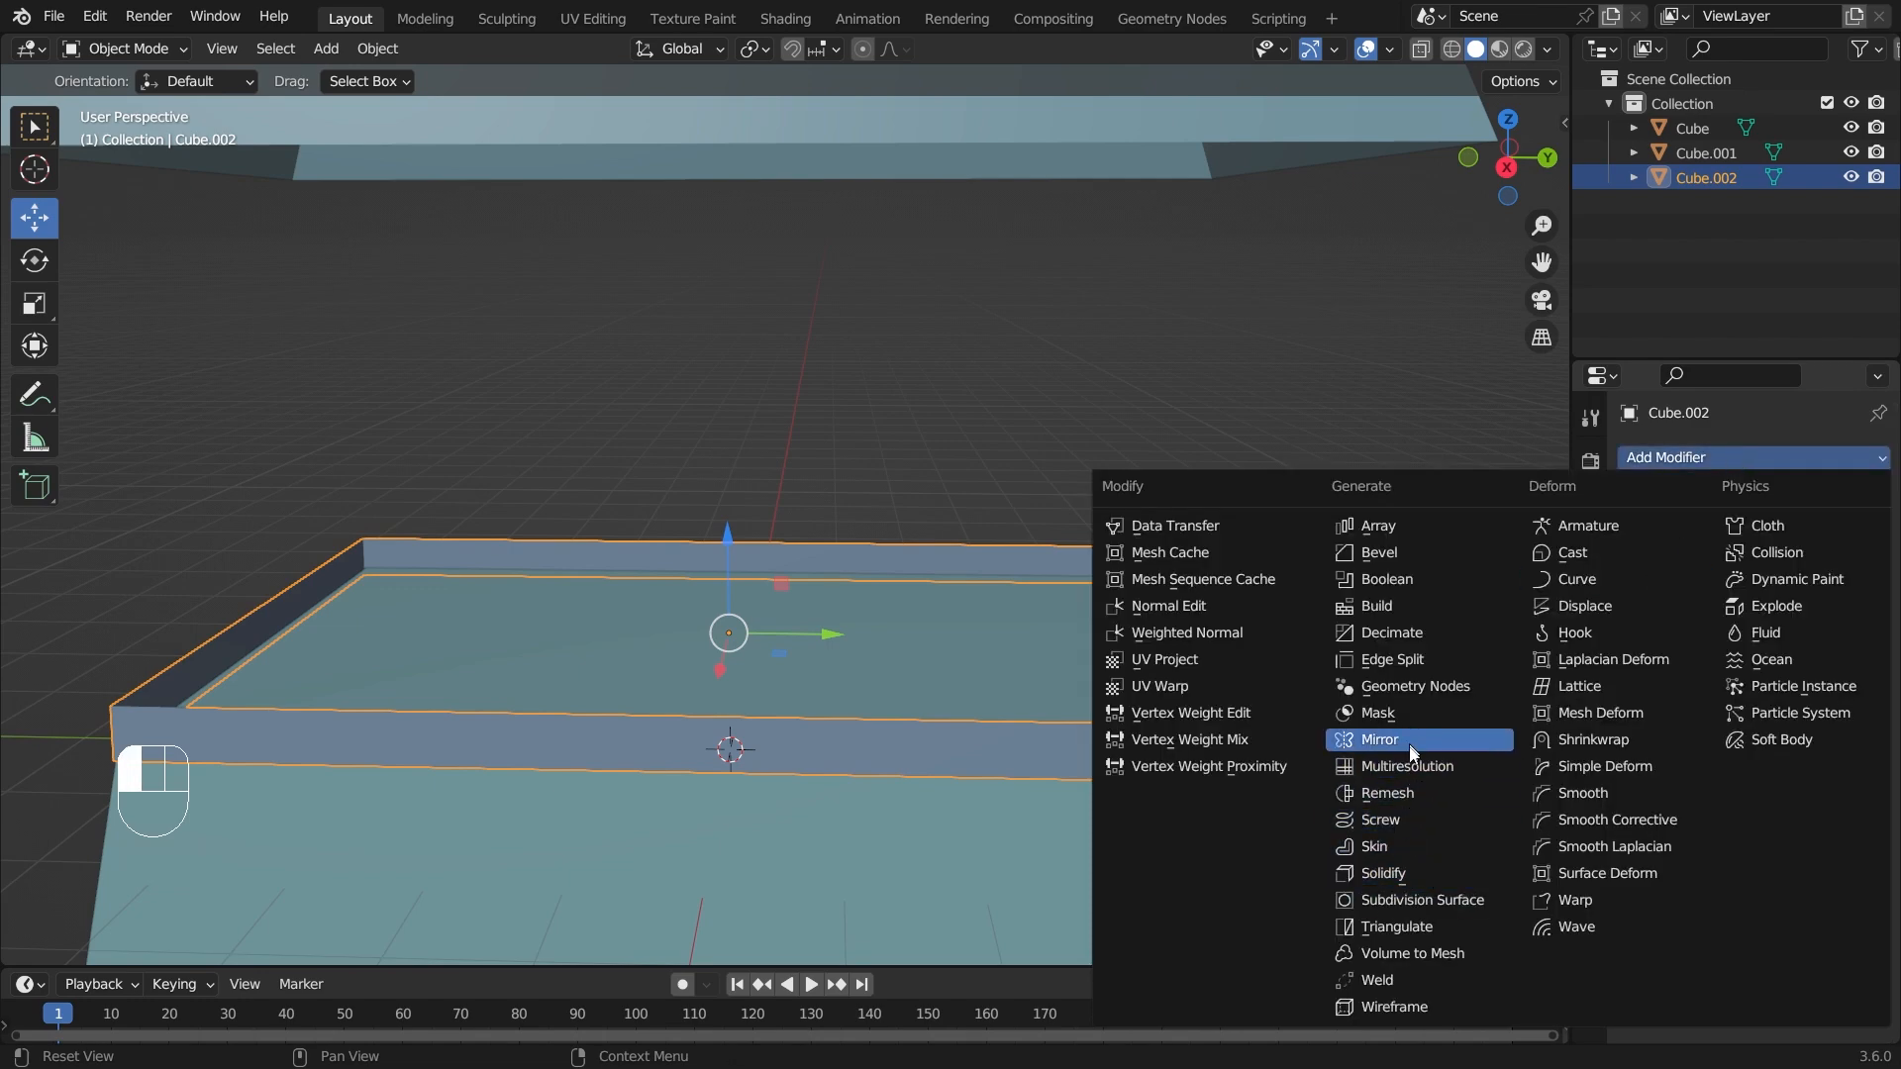
left_click(1417, 876)
middle_click_drag(1353, 585, 1126, 664)
left_click(1847, 565)
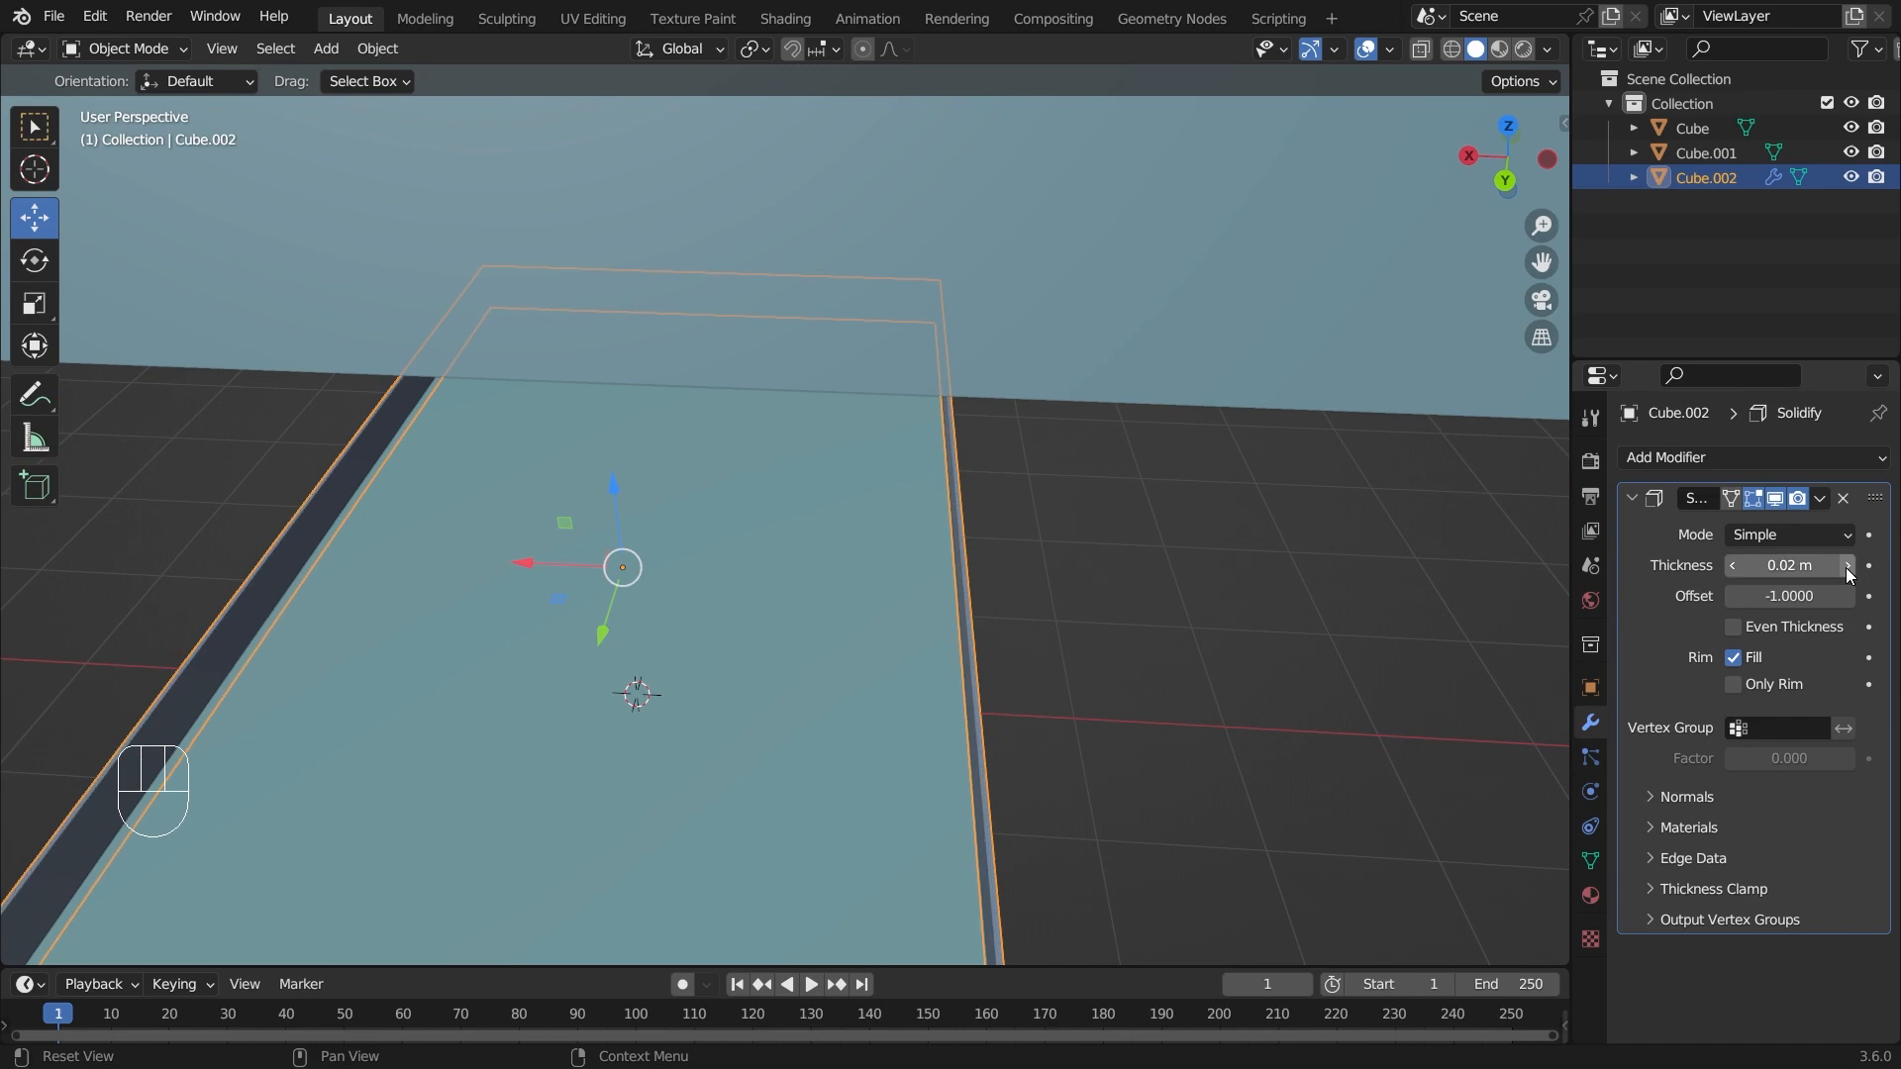
left_click(1101, 614)
scroll(1166, 658, "down", 3)
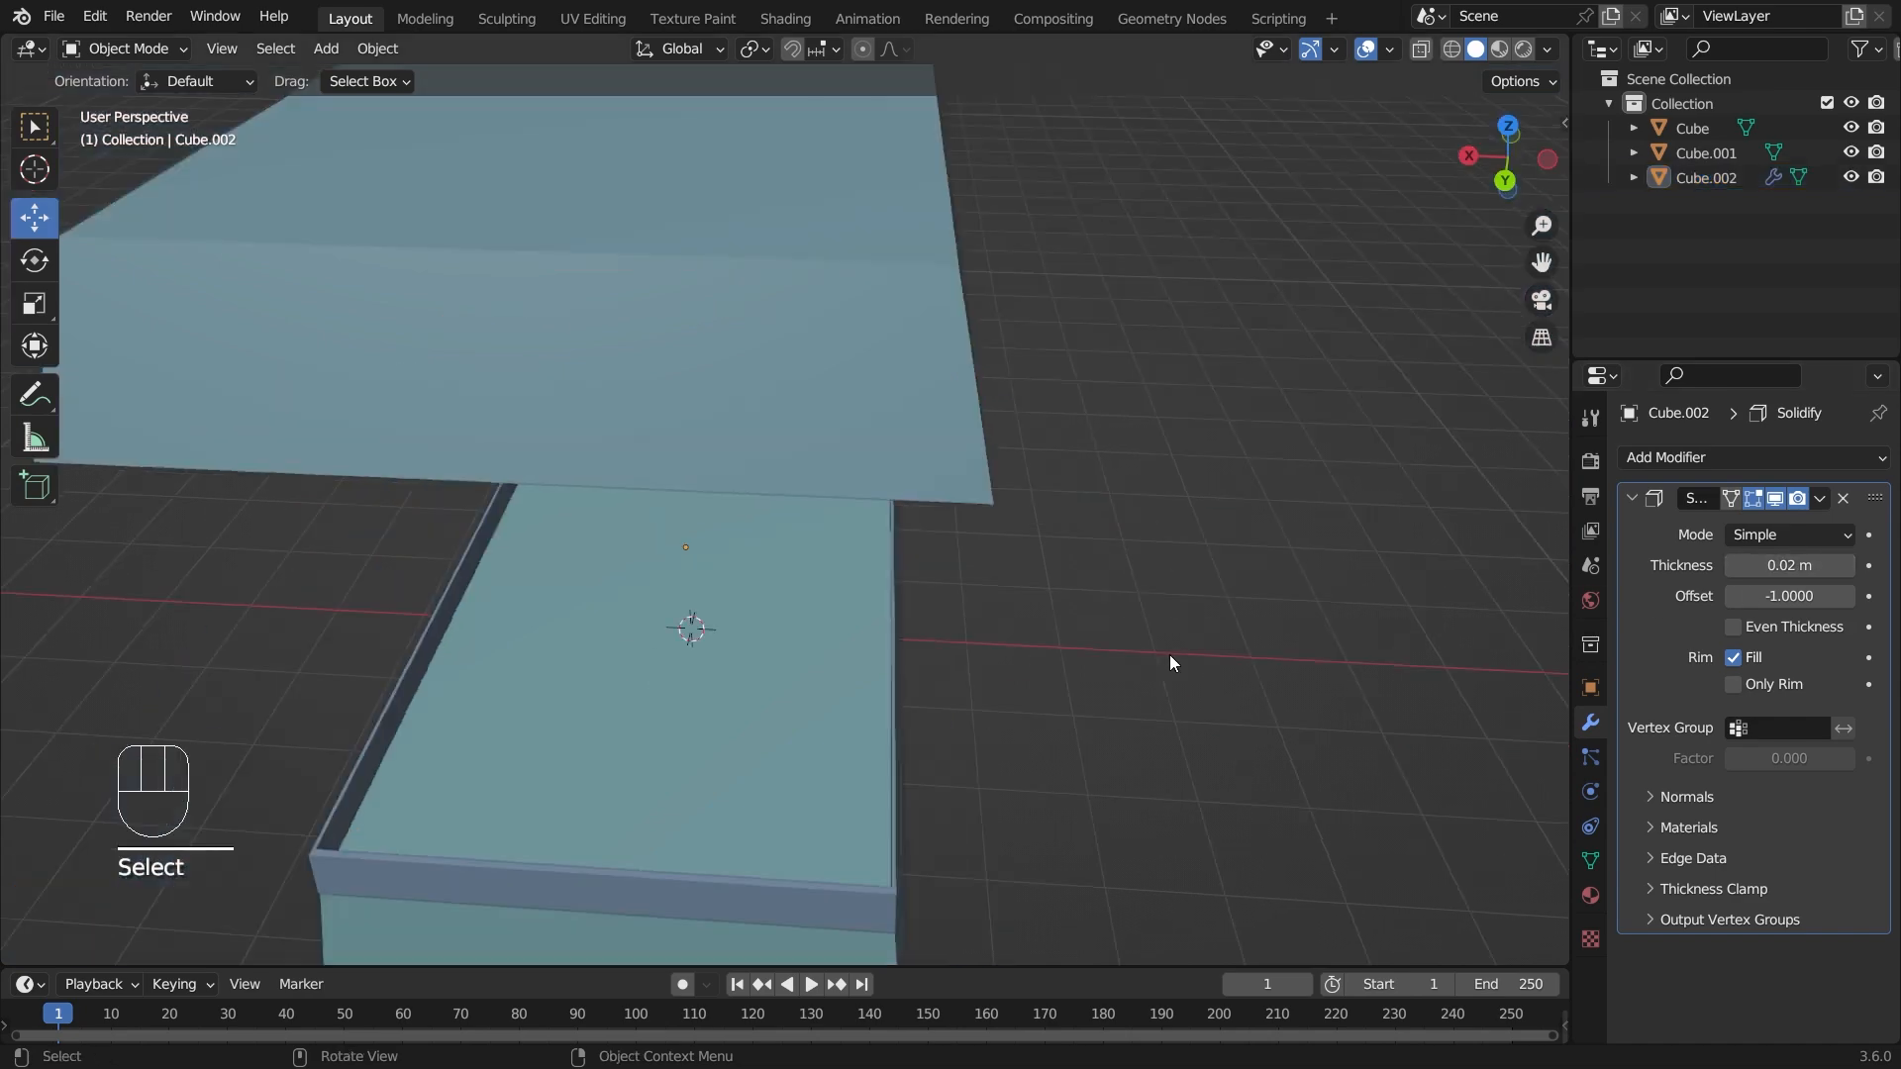
- Add a cube in right view and raise it along Z until its bottom sits within the rim on the base box
middle_click_drag(1169, 661, 944, 600)
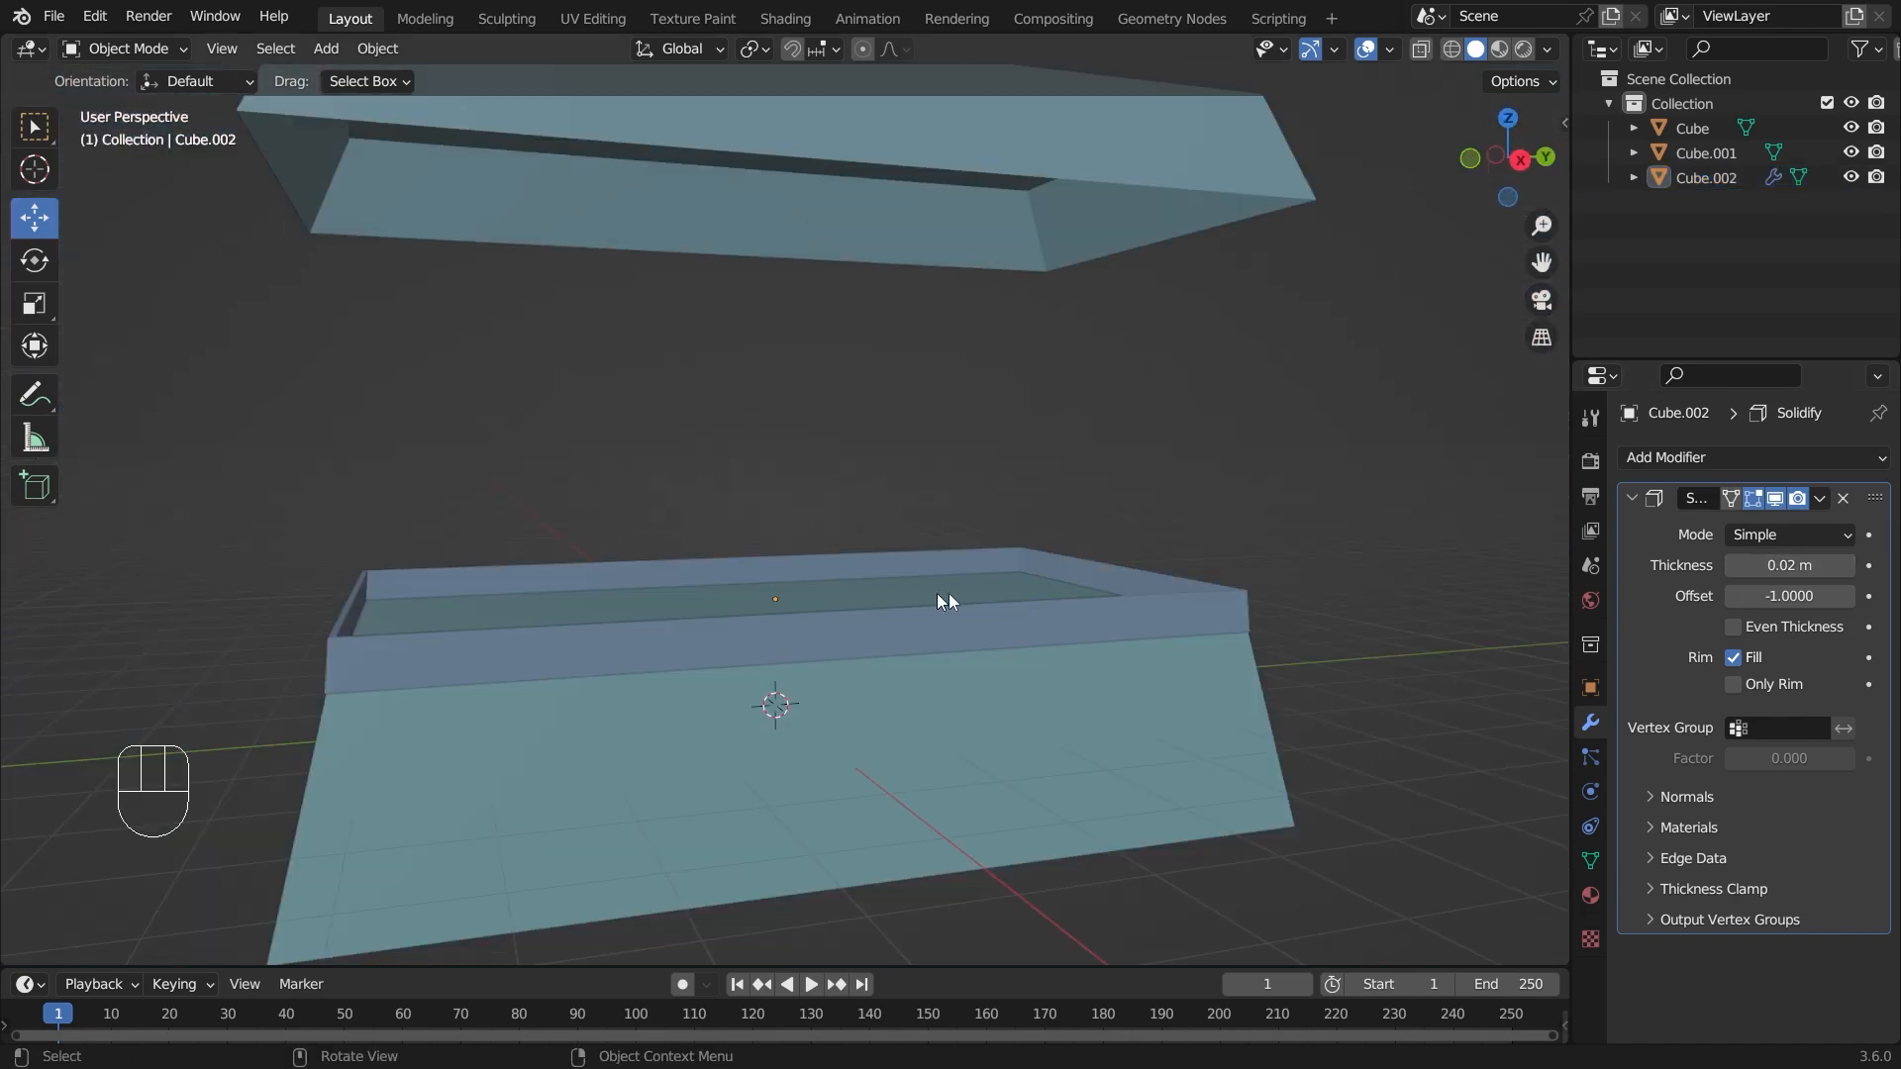
middle_click_drag(1111, 628, 472, 525)
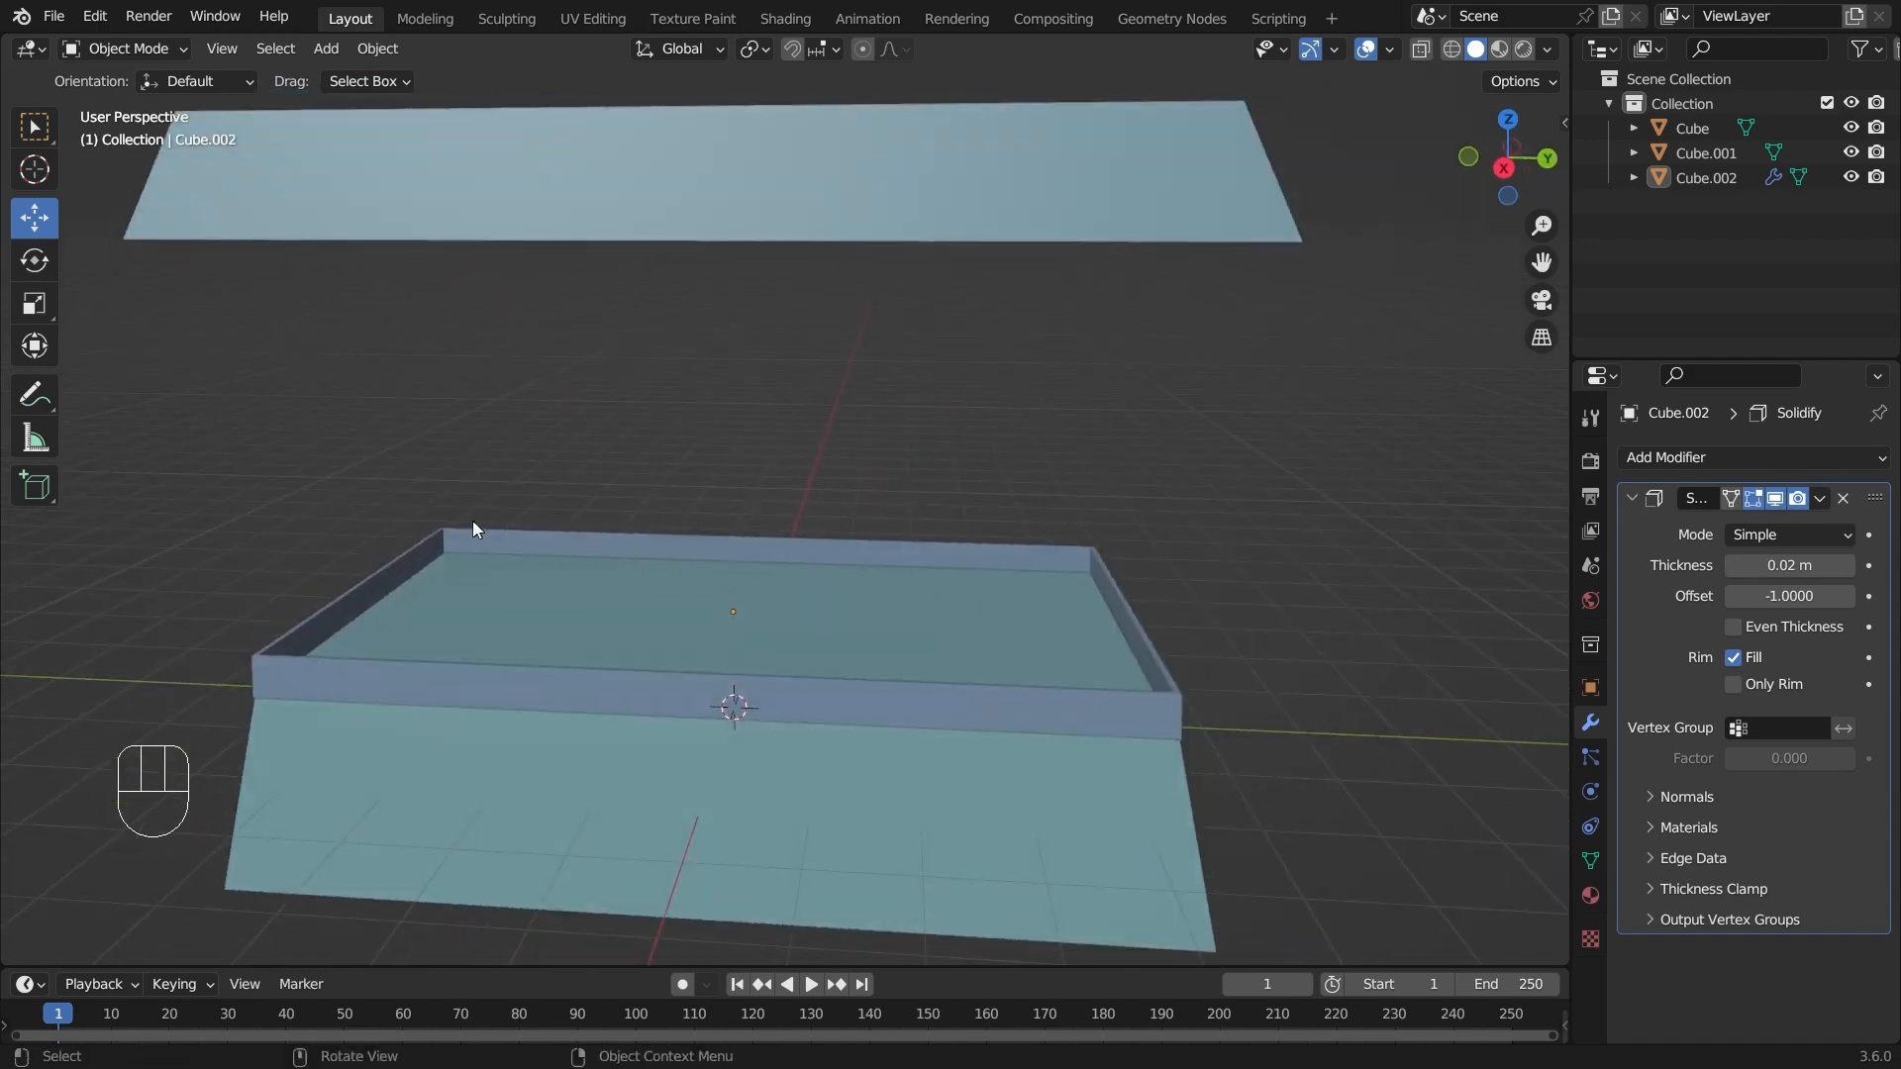
middle_click_drag(338, 305, 959, 536)
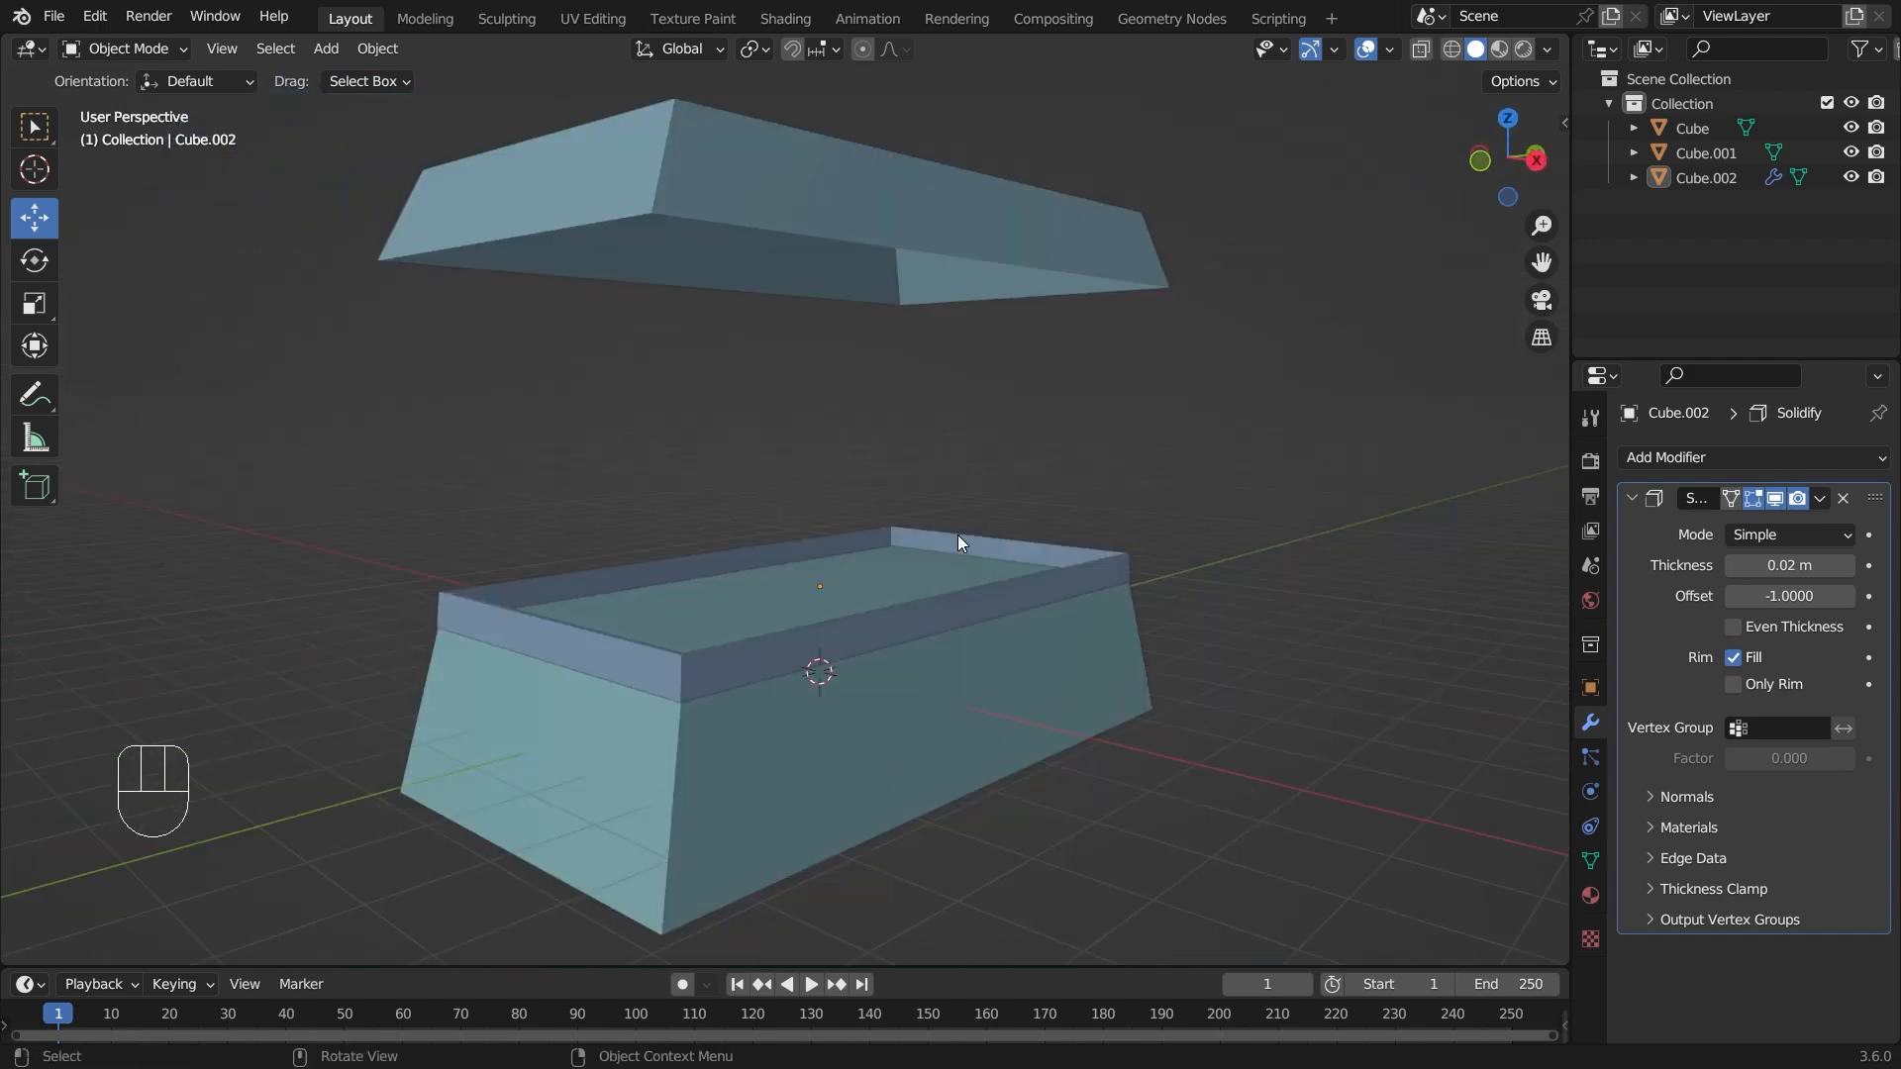
key("KP_3")
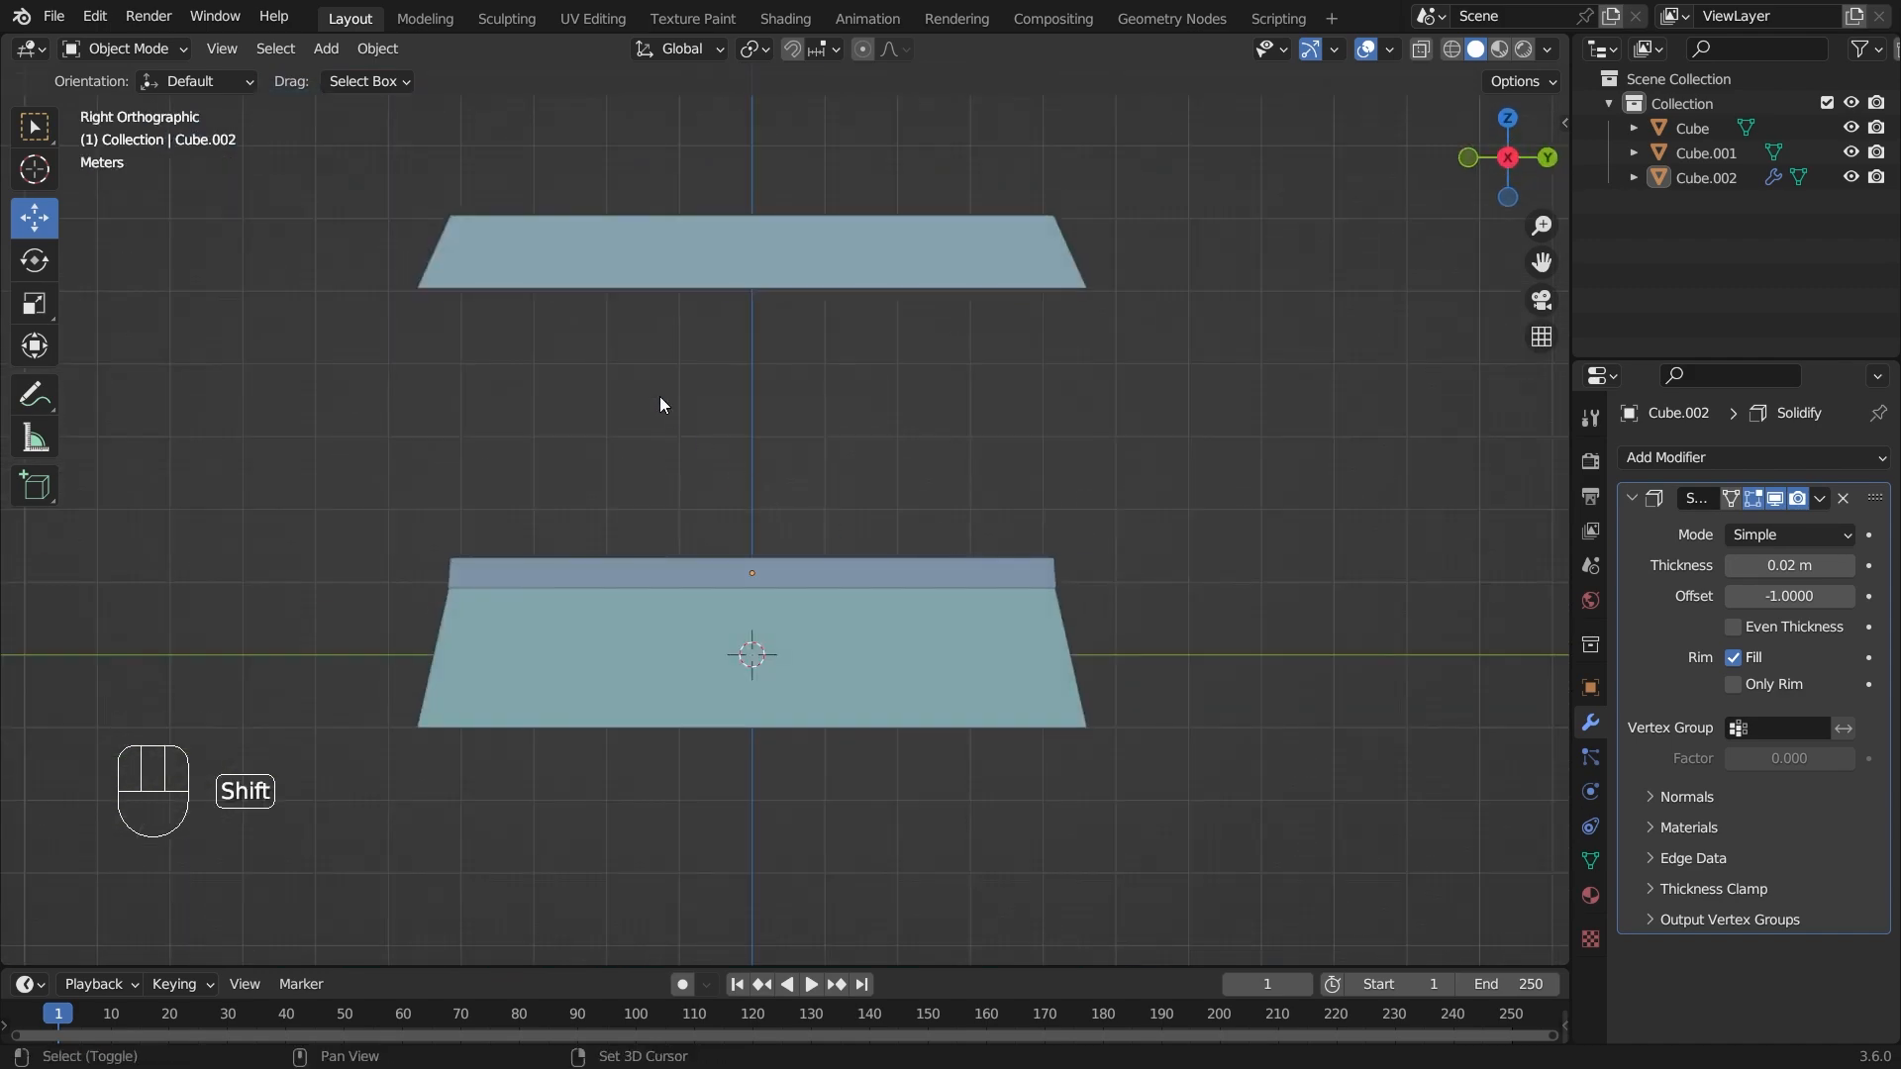
key("shift+a")
left_click(771, 416)
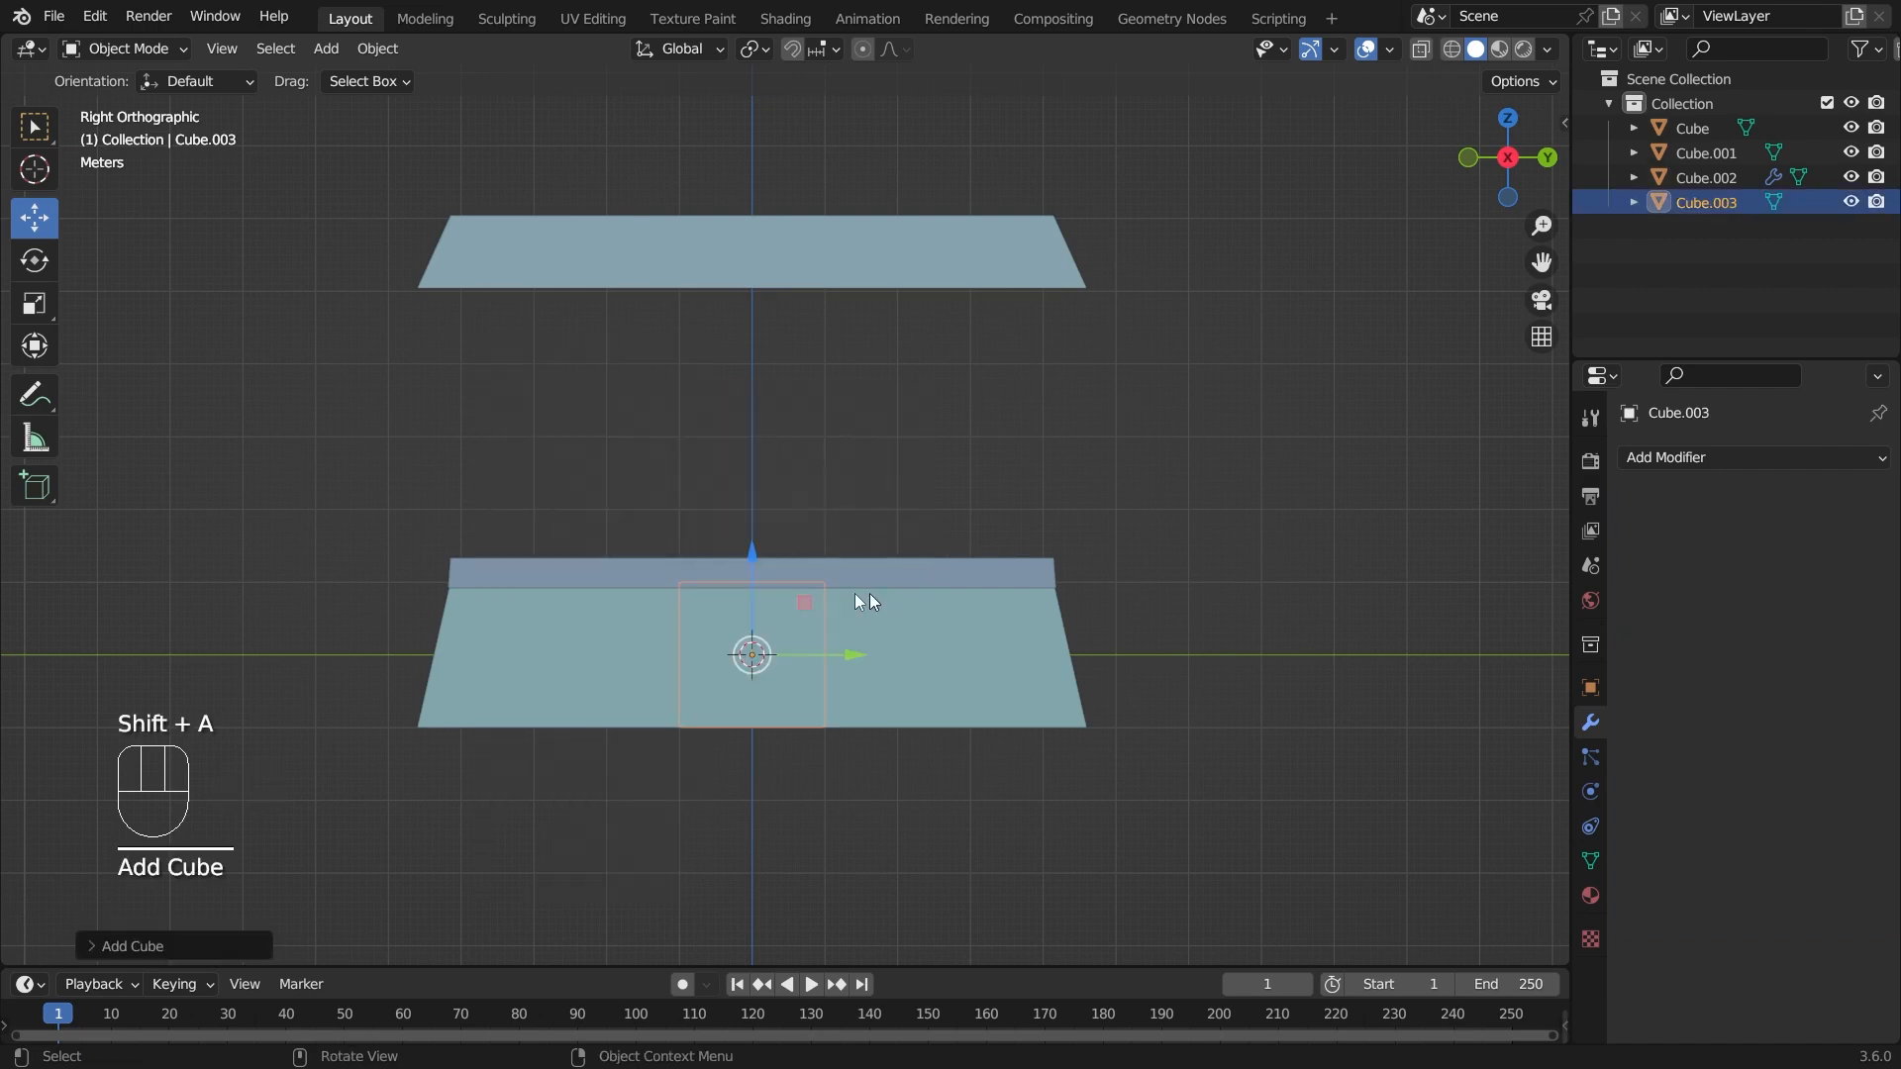
left_click_drag(753, 554, 976, 436)
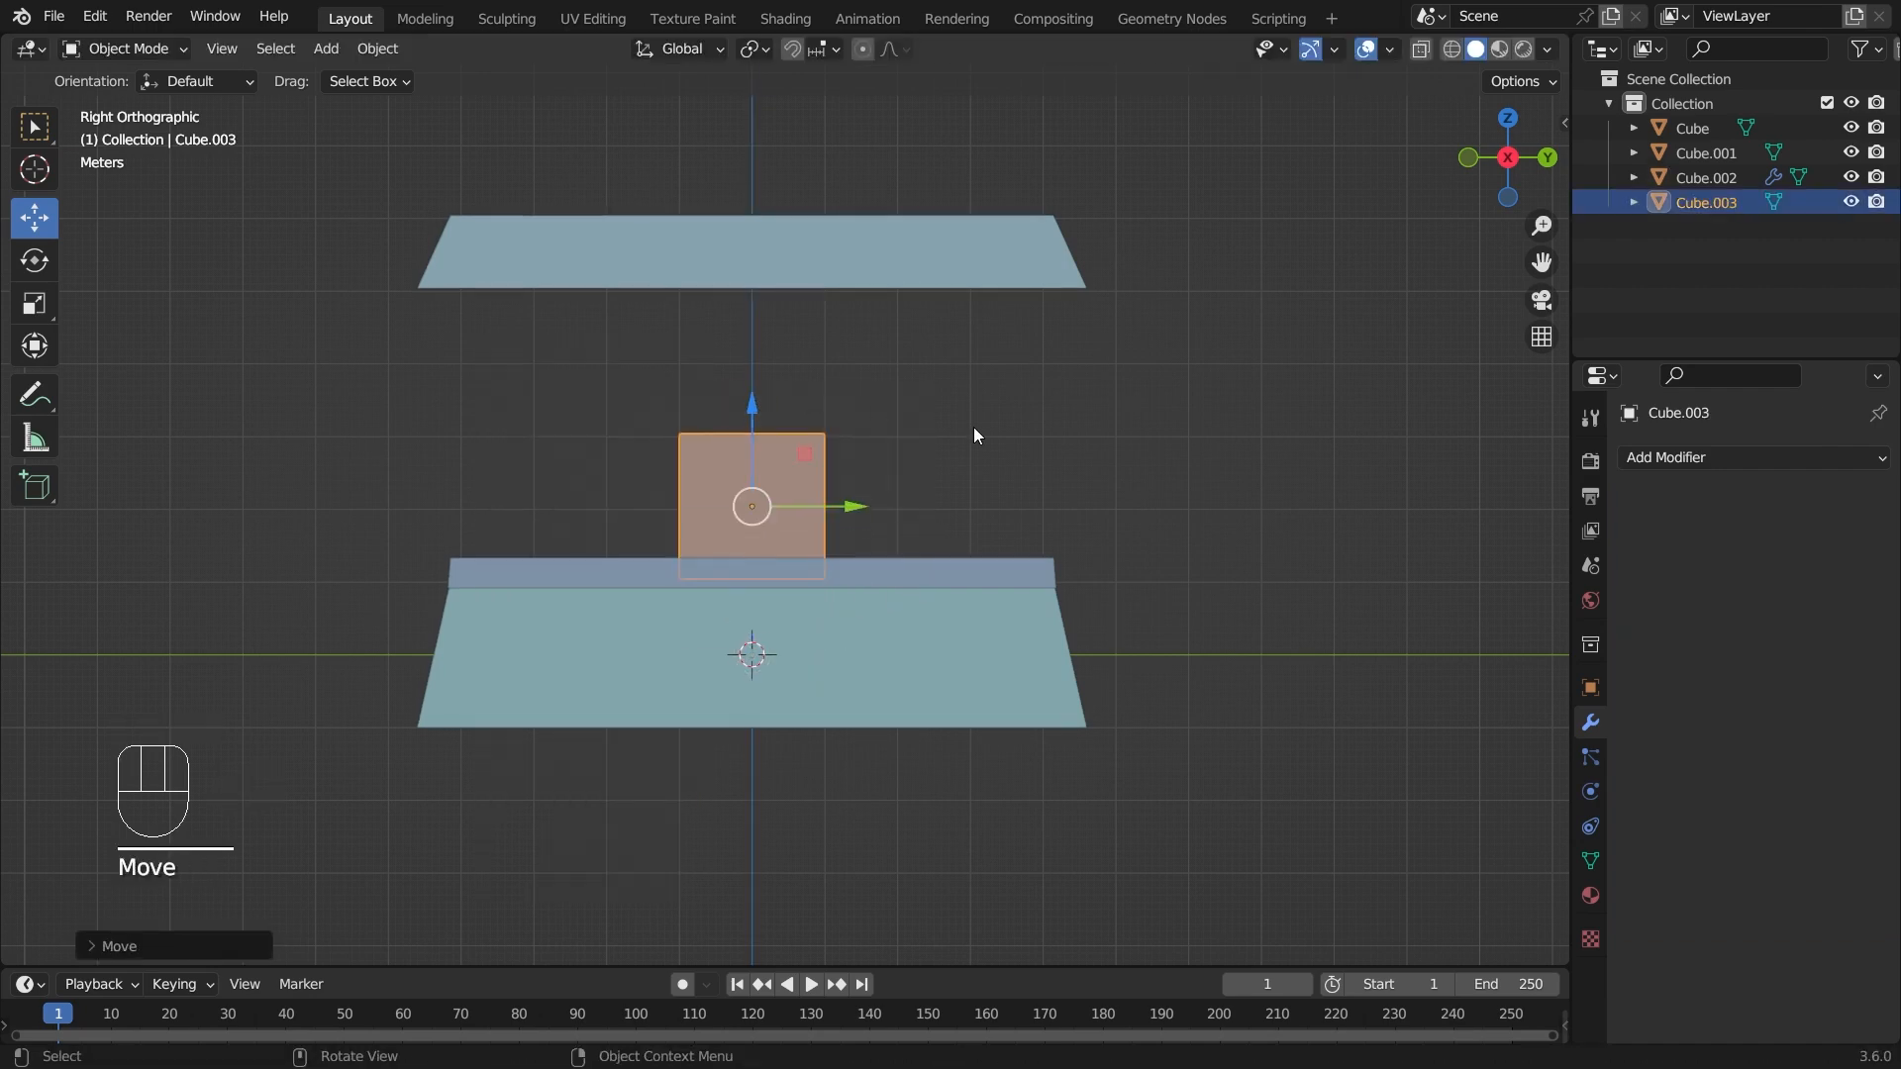
- Thin the new cube along the Y axis by a factor of about 0.097, and switch to the front view
key("s")
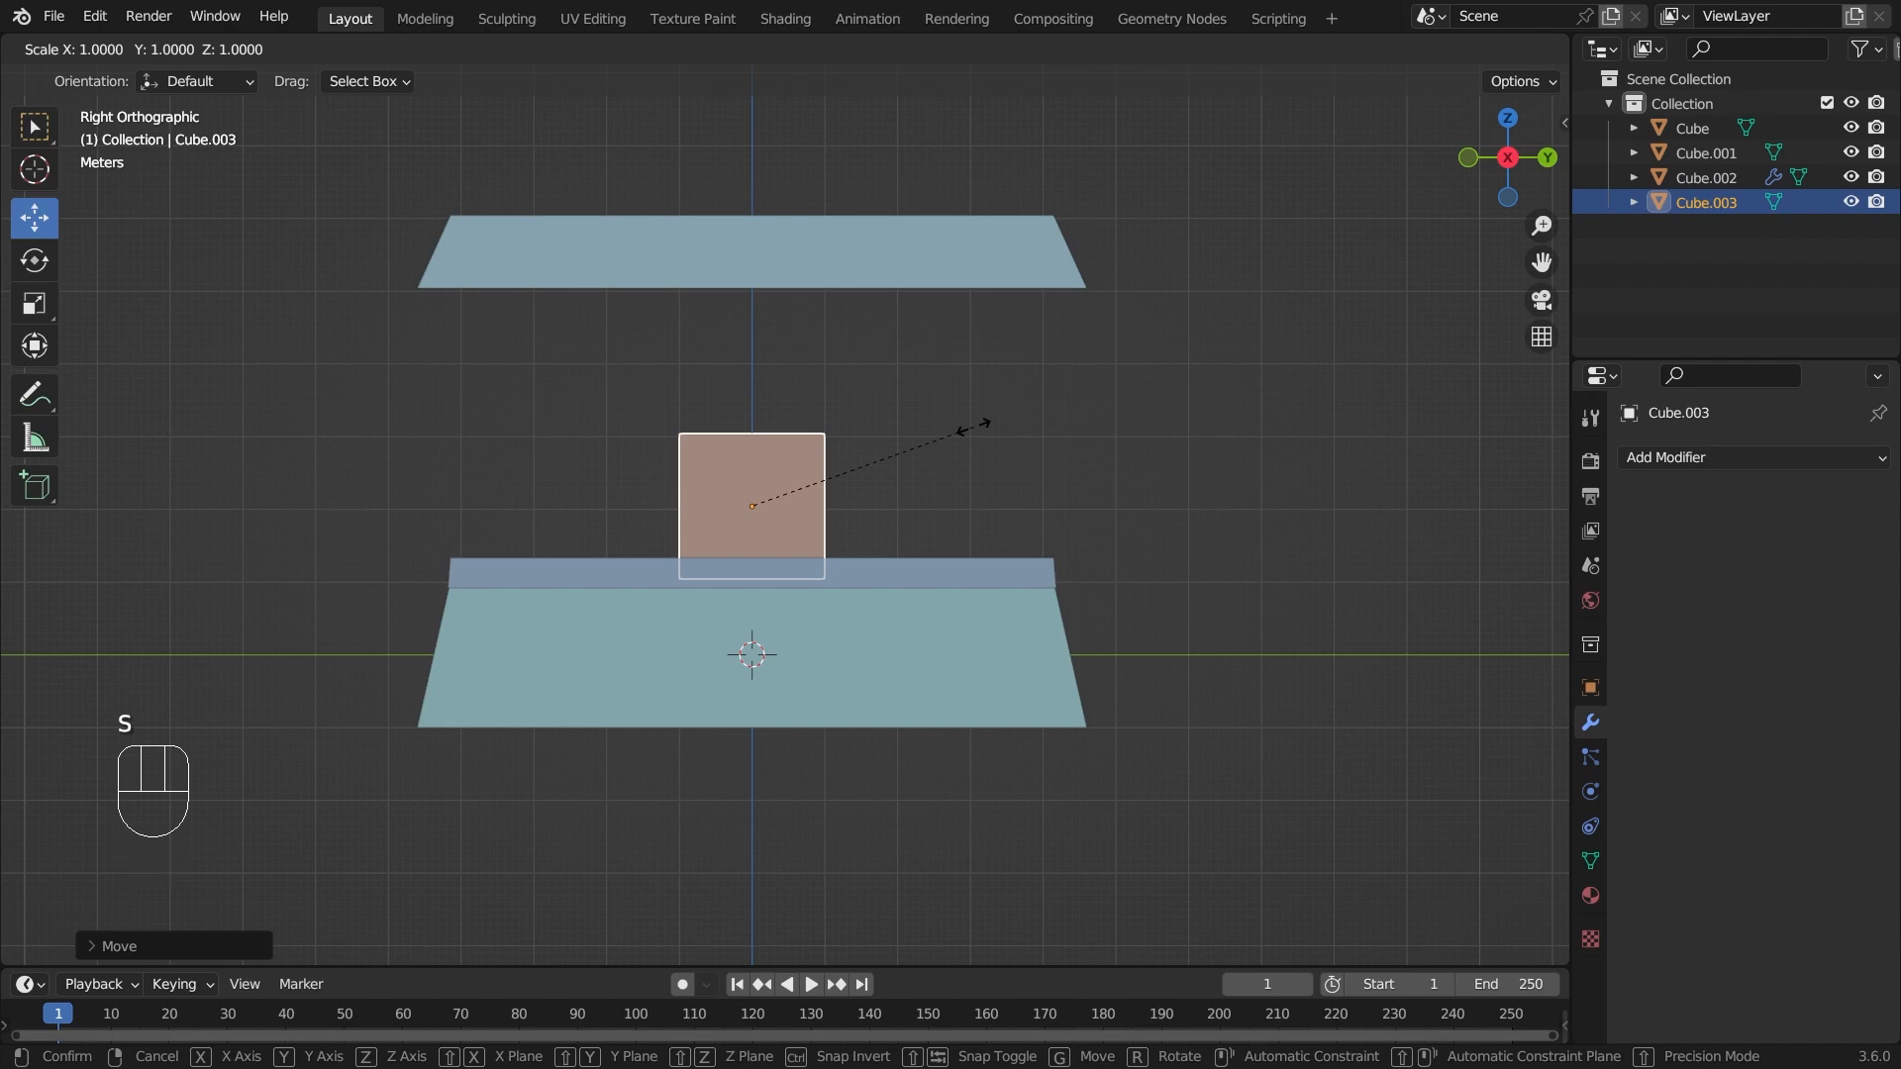
key("y")
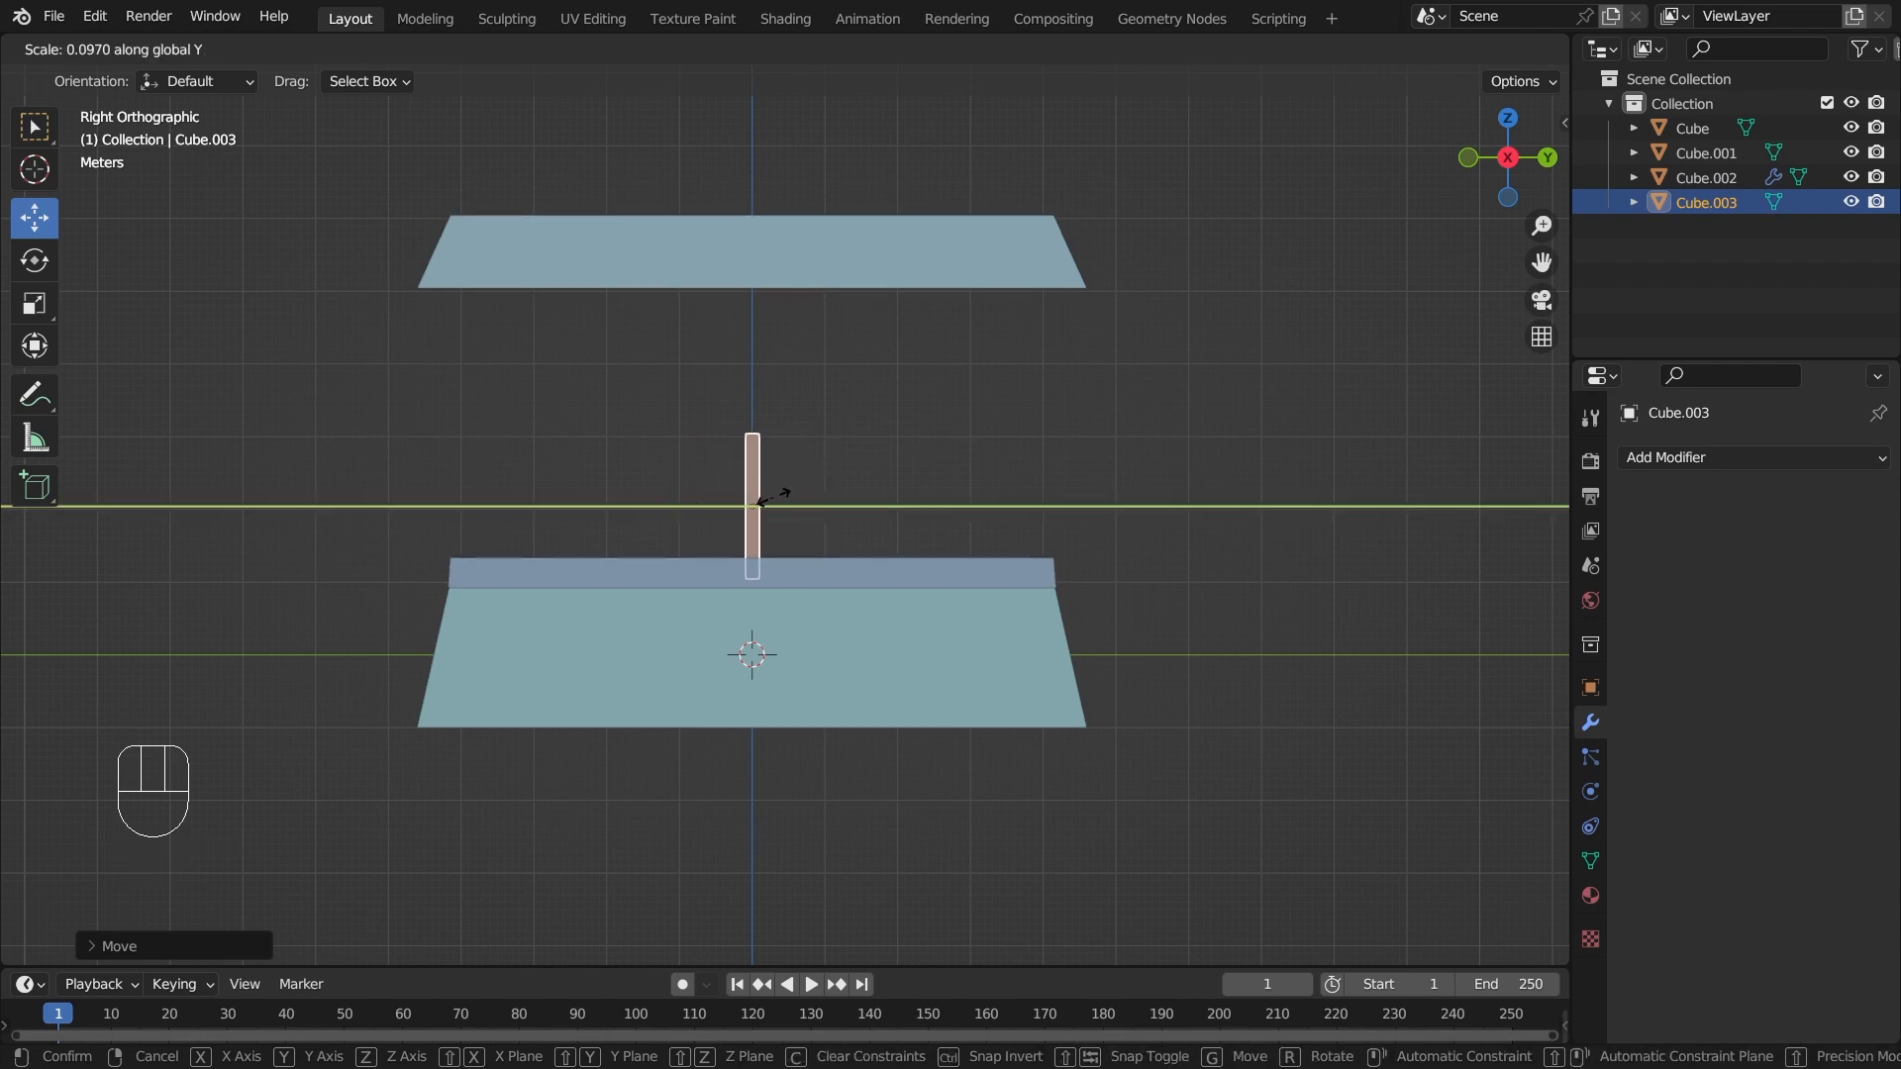
left_click(761, 501)
middle_click_drag(760, 501, 905, 453)
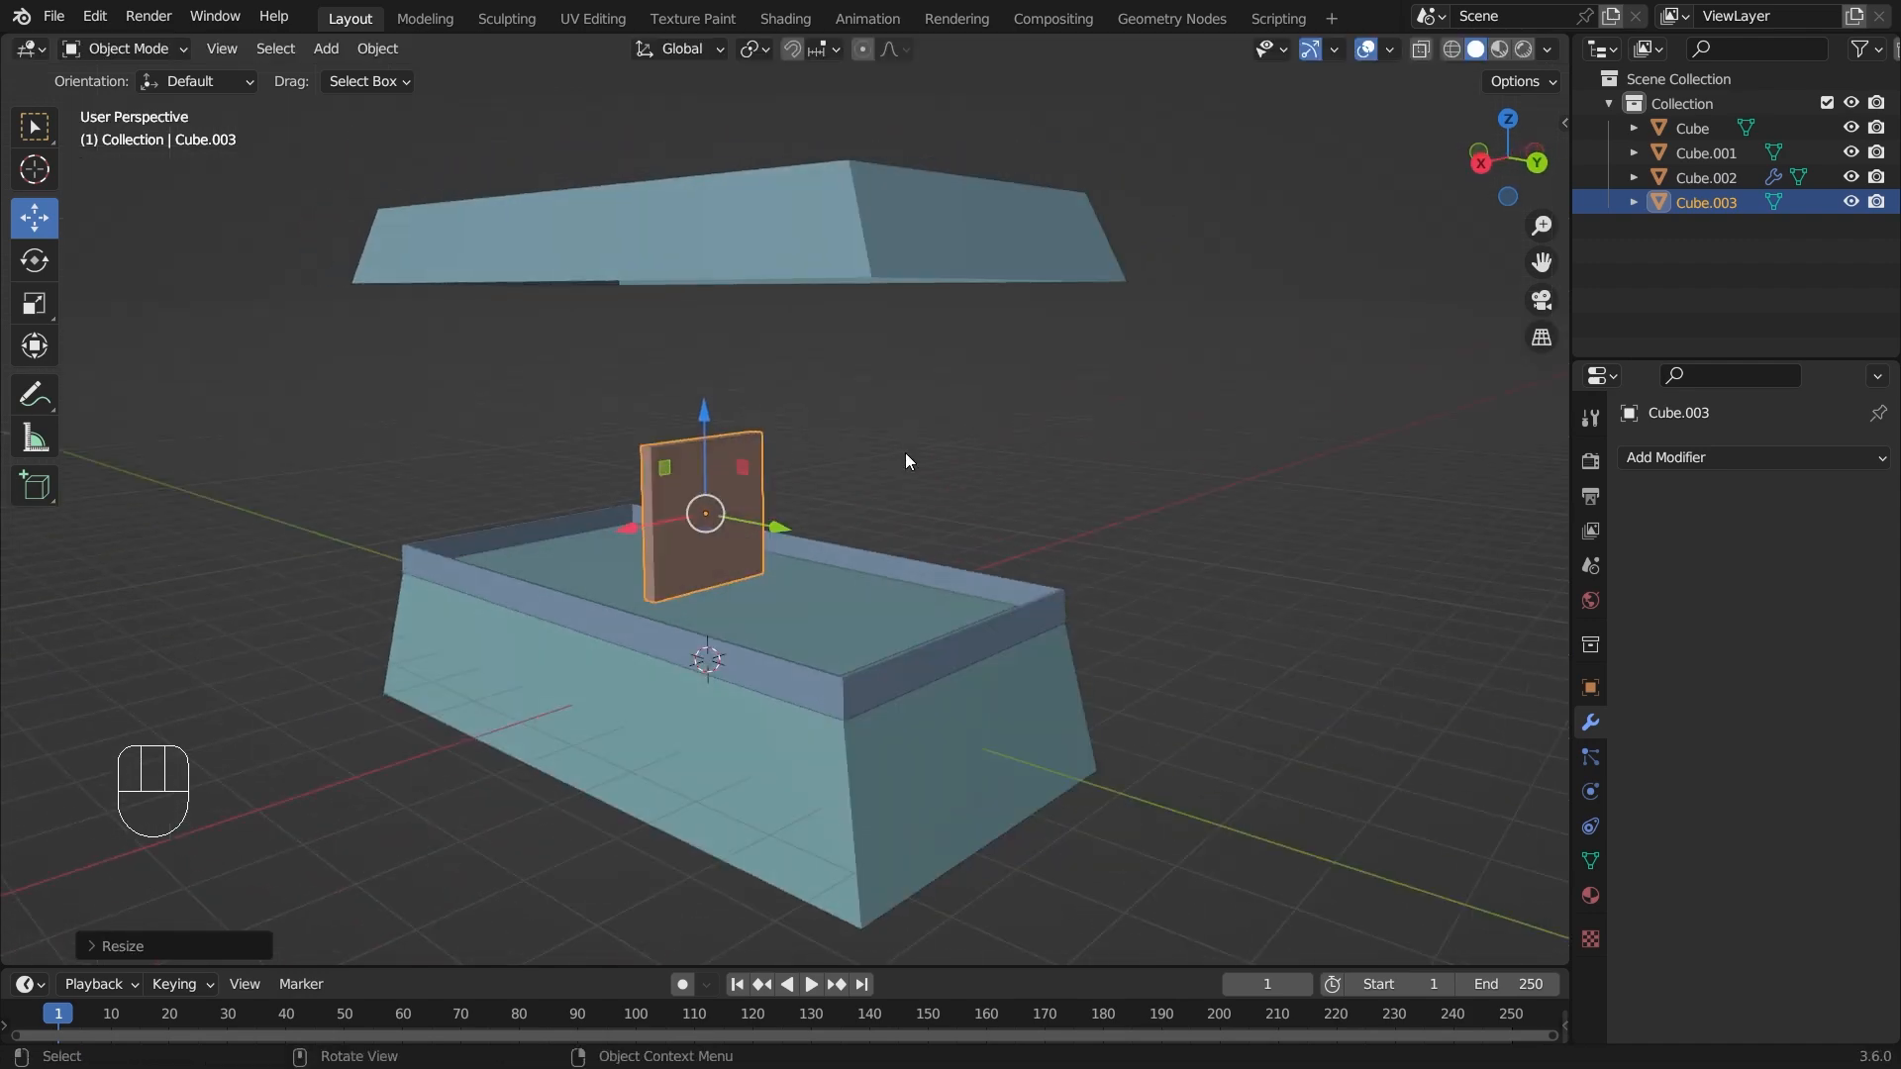
key("KP_1")
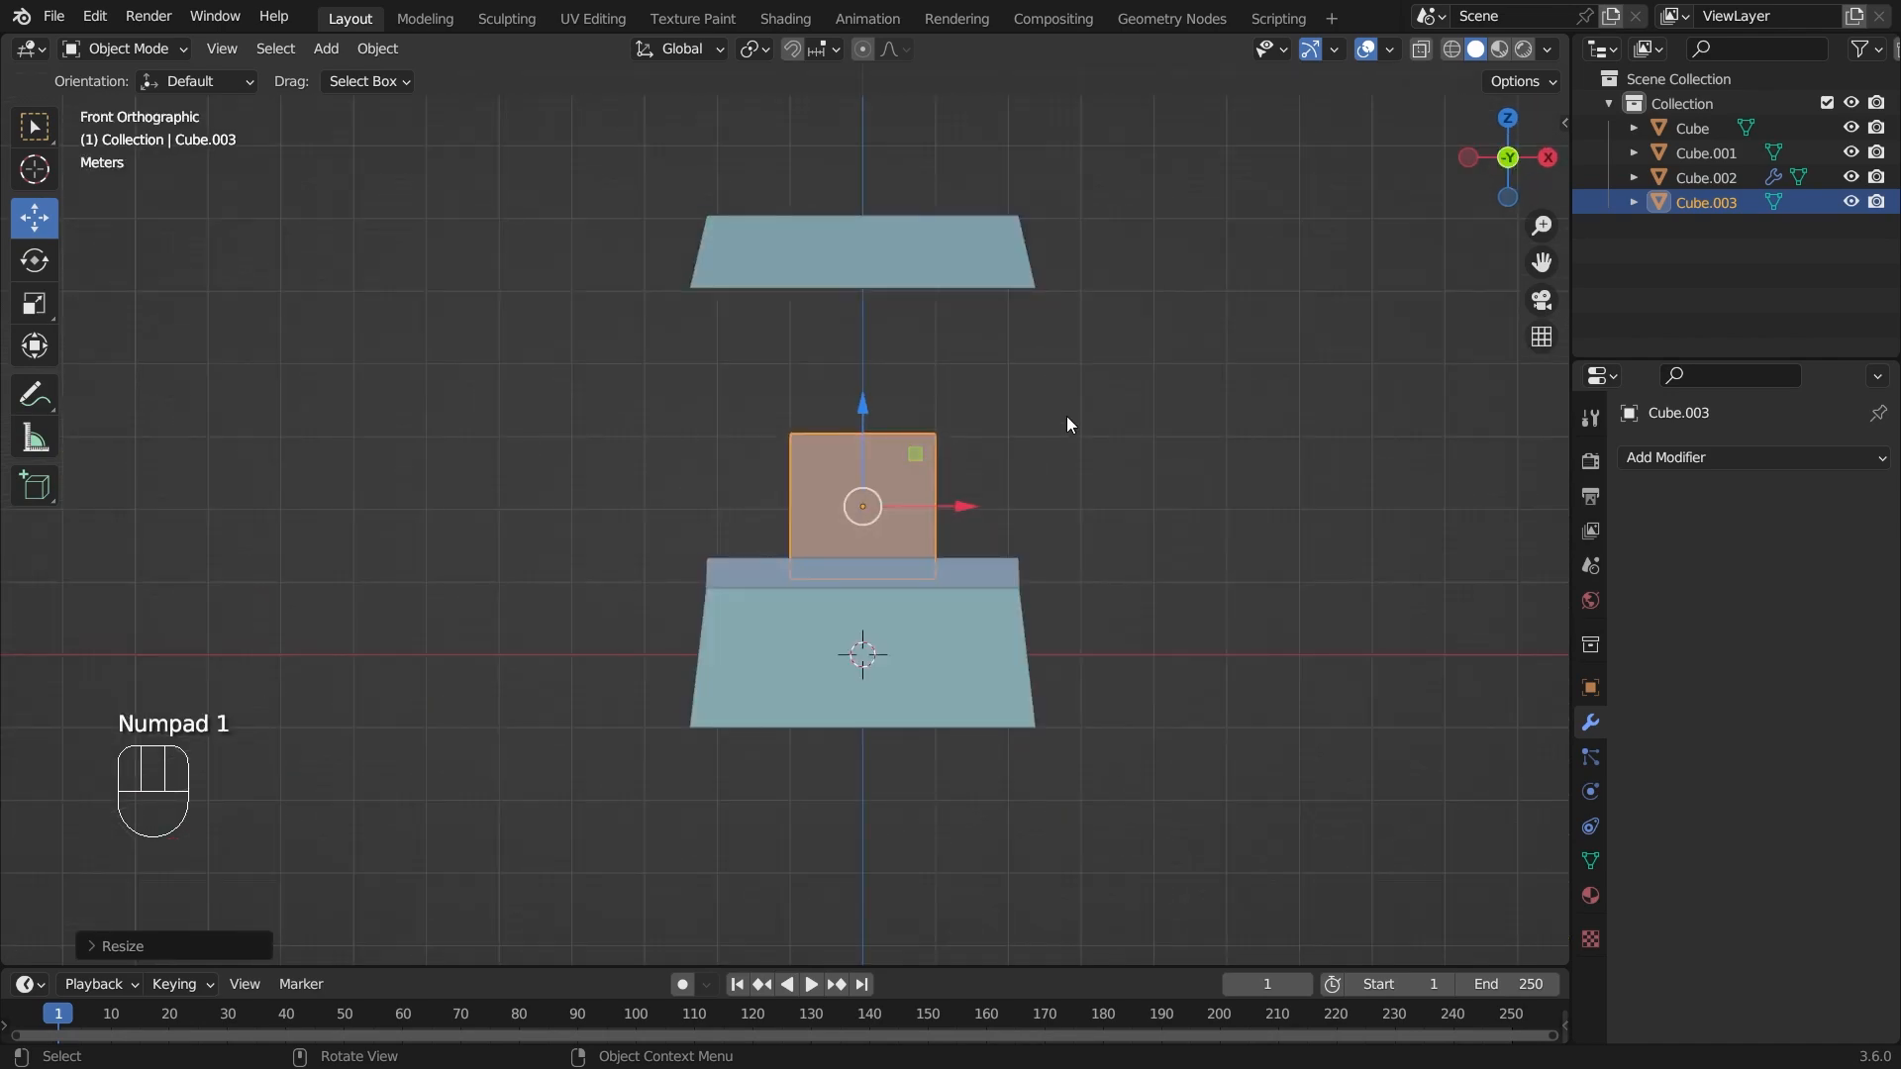
- Thin the selected cube along the X axis by a factor of about 0.099 to form a slender square post
key("s")
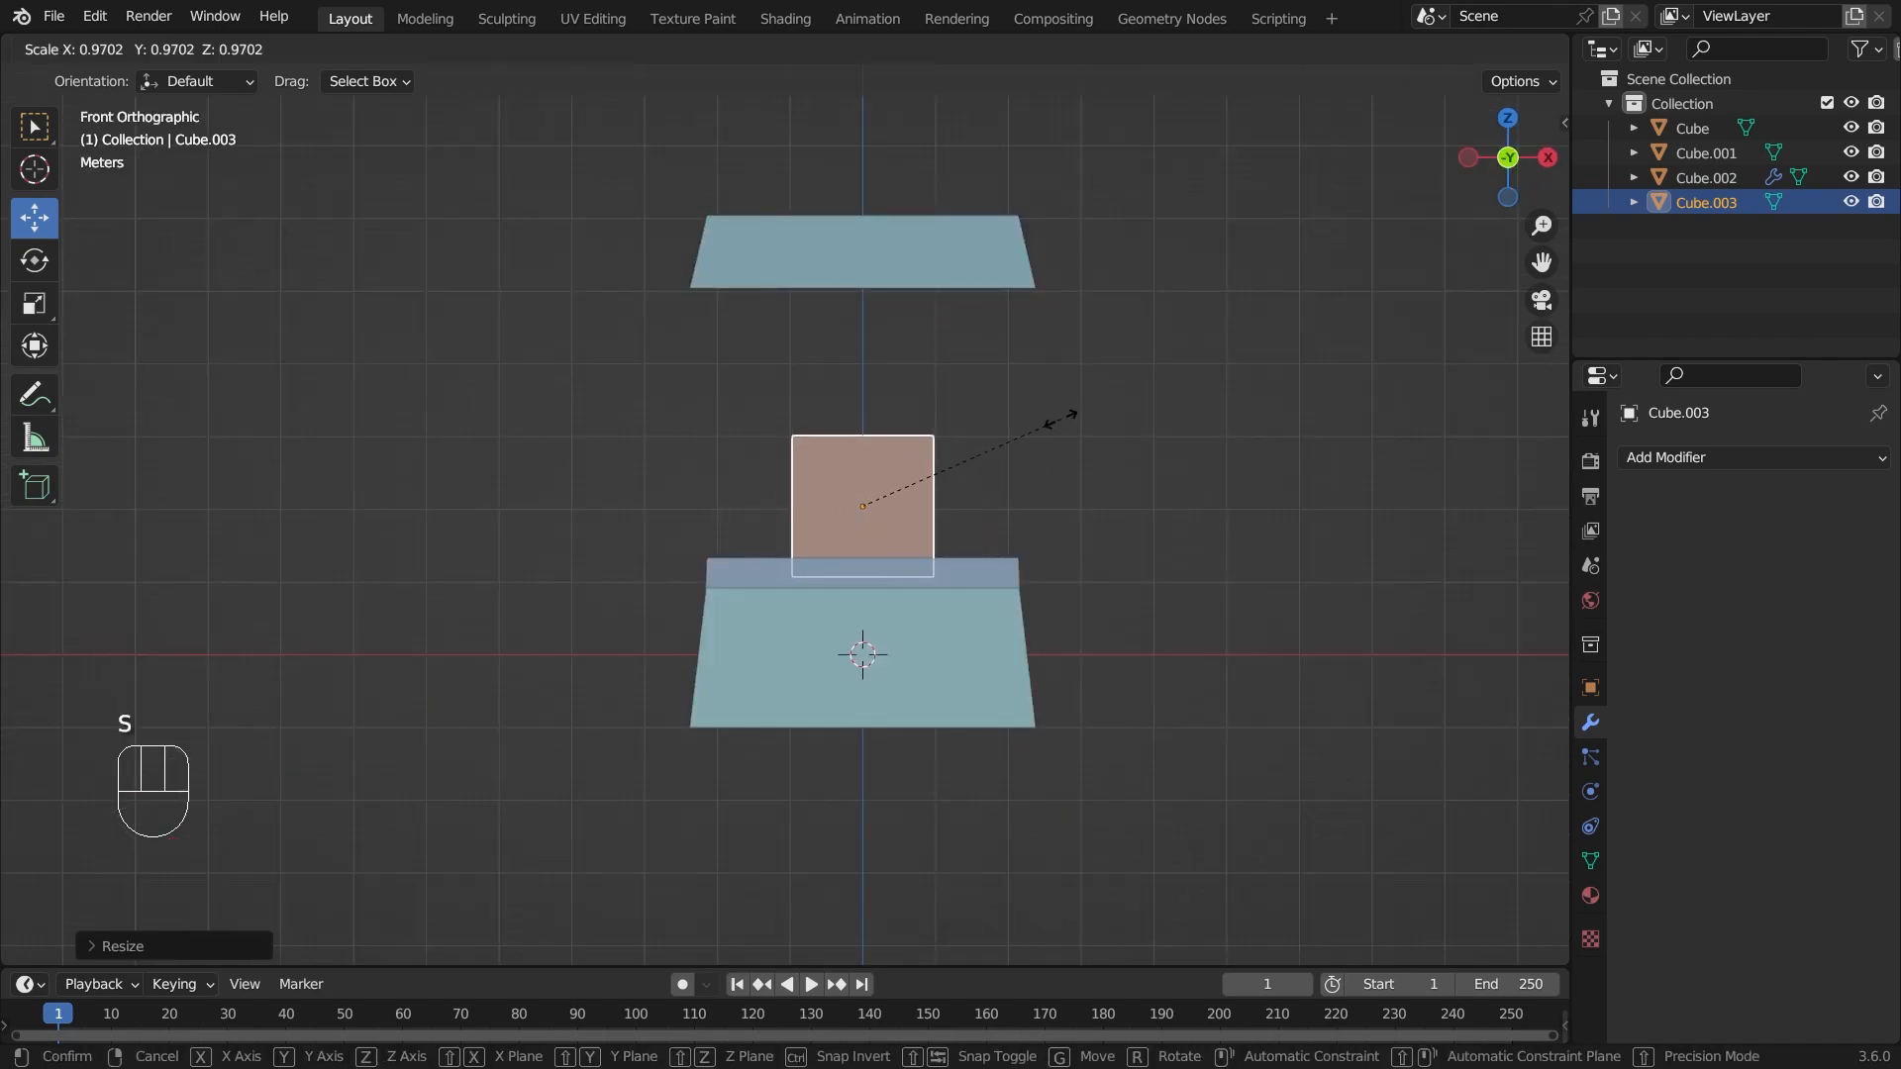
key("x")
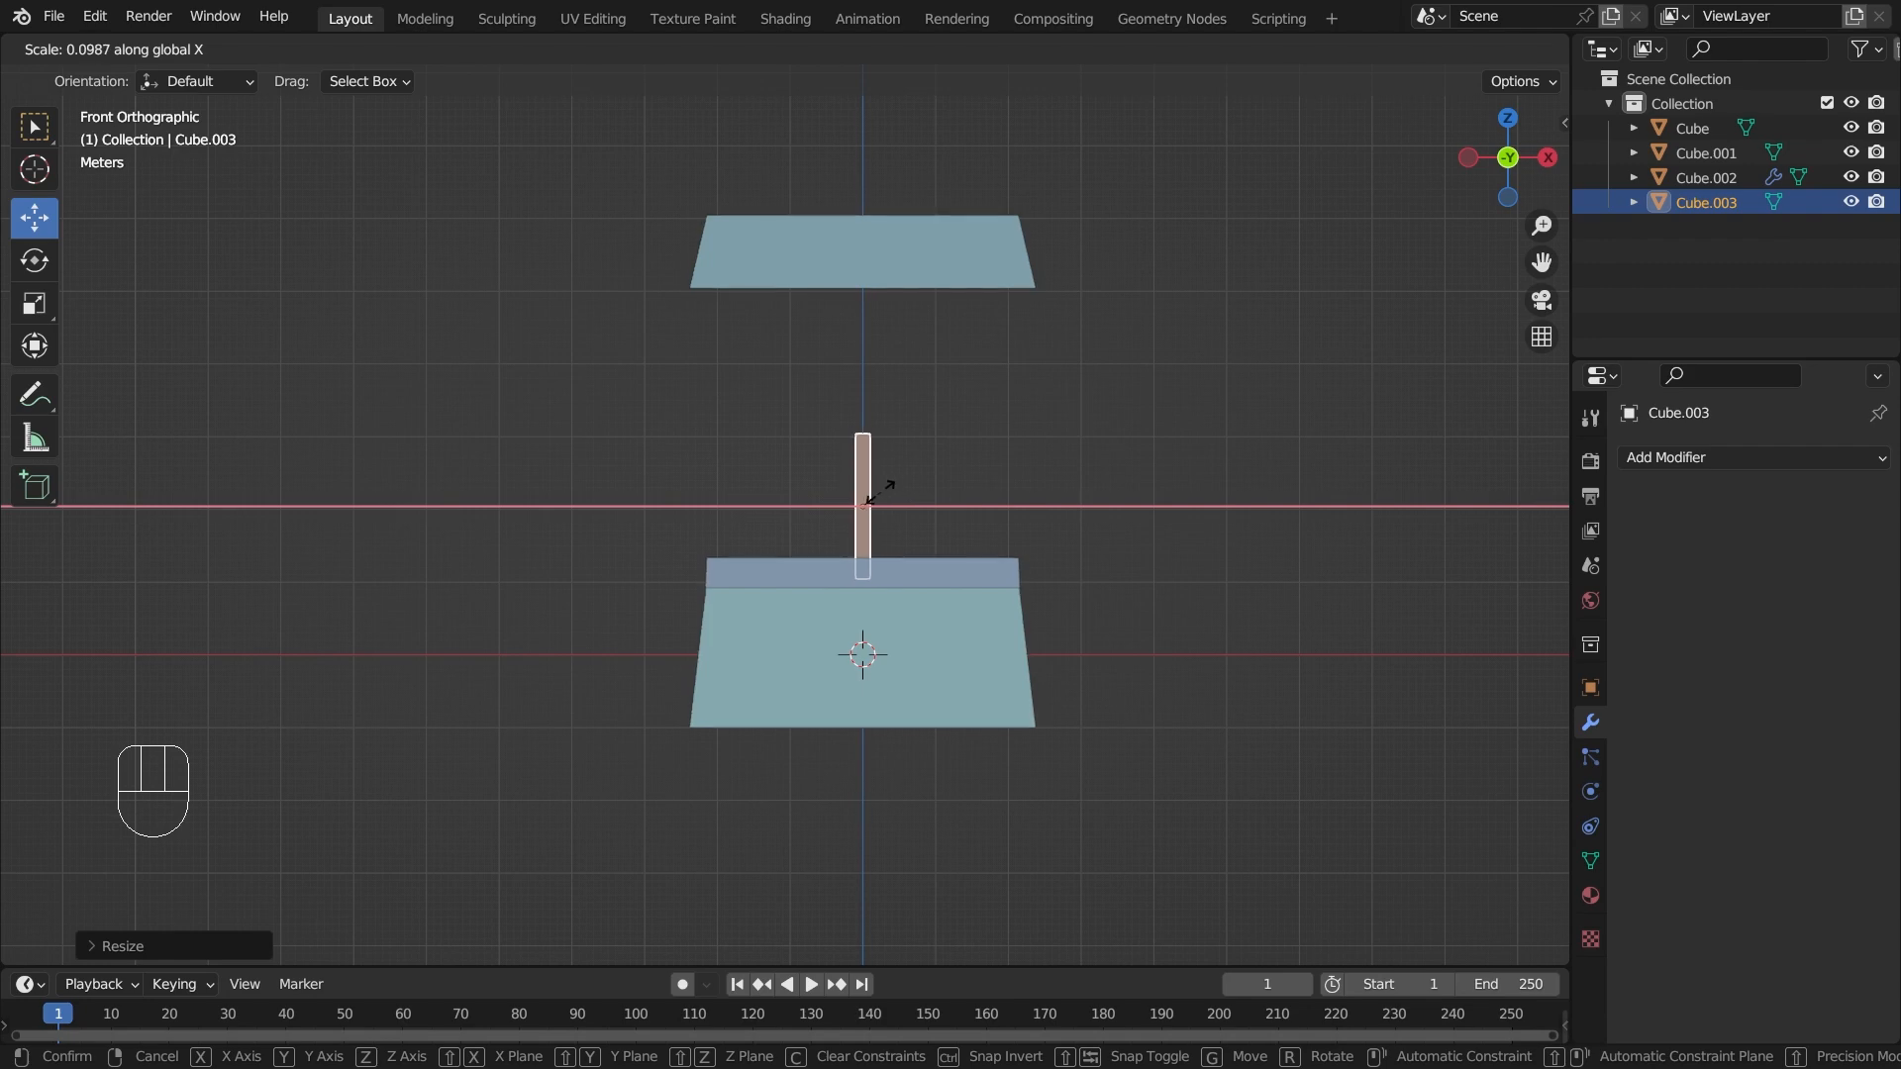
left_click(879, 488)
middle_click_drag(1014, 479, 917, 497)
middle_click_drag(965, 420, 840, 374)
- Position the post at a corner of the rim, at its negative-Y end and positive-X side
key("KP_3")
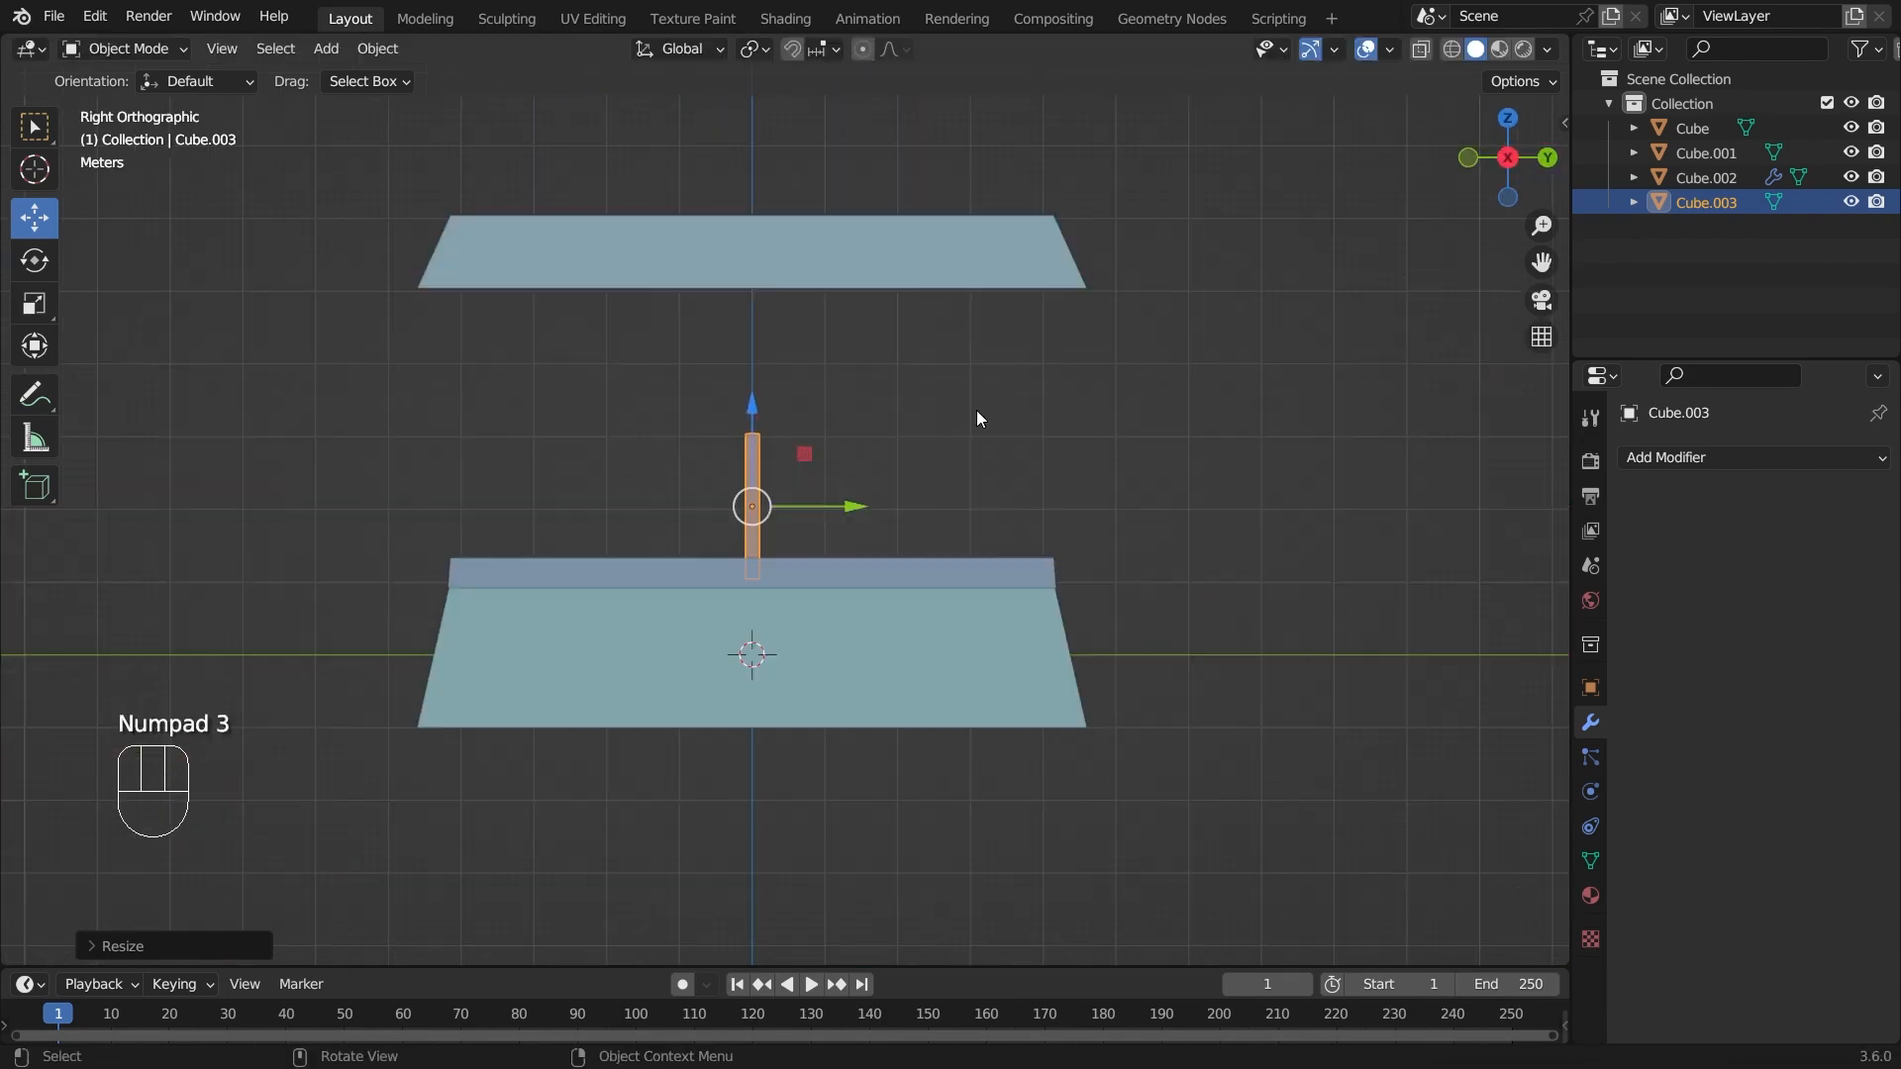
left_click_drag(840, 510, 555, 531)
left_click(651, 437)
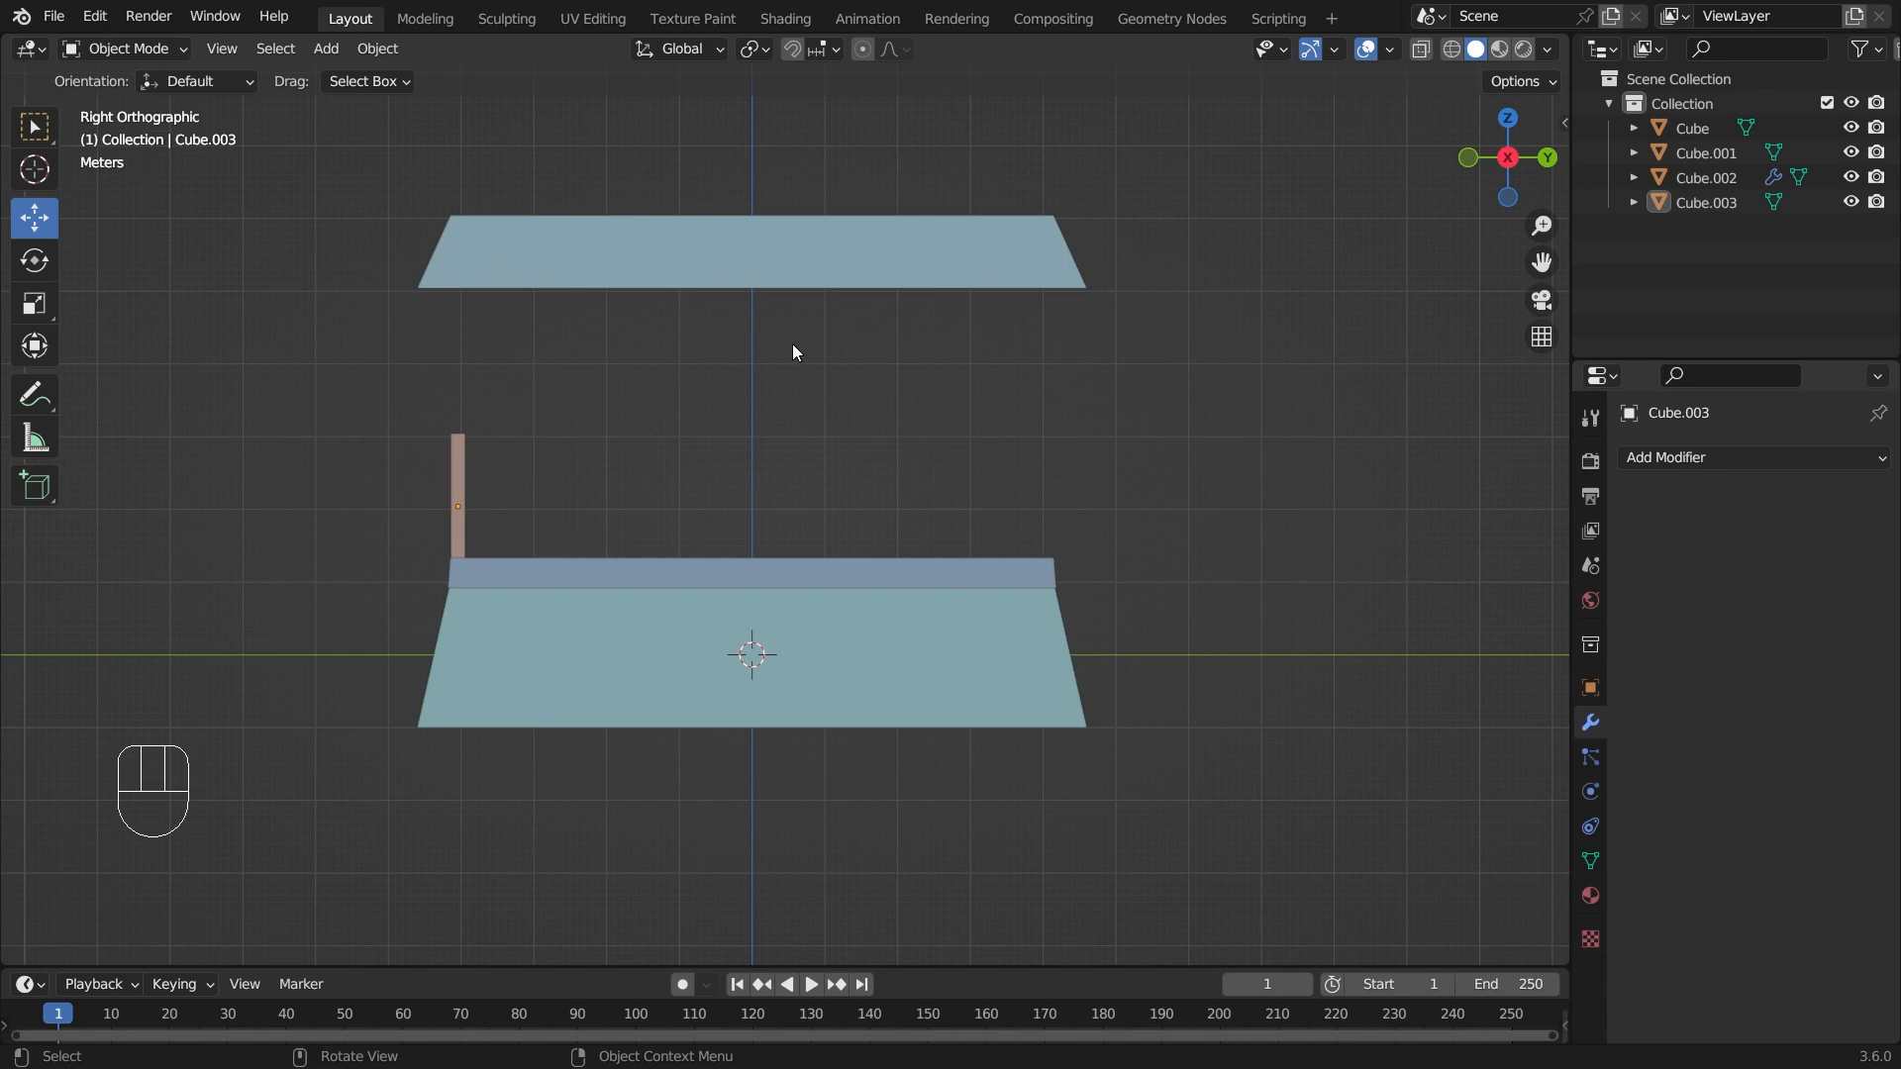
key("KP_9")
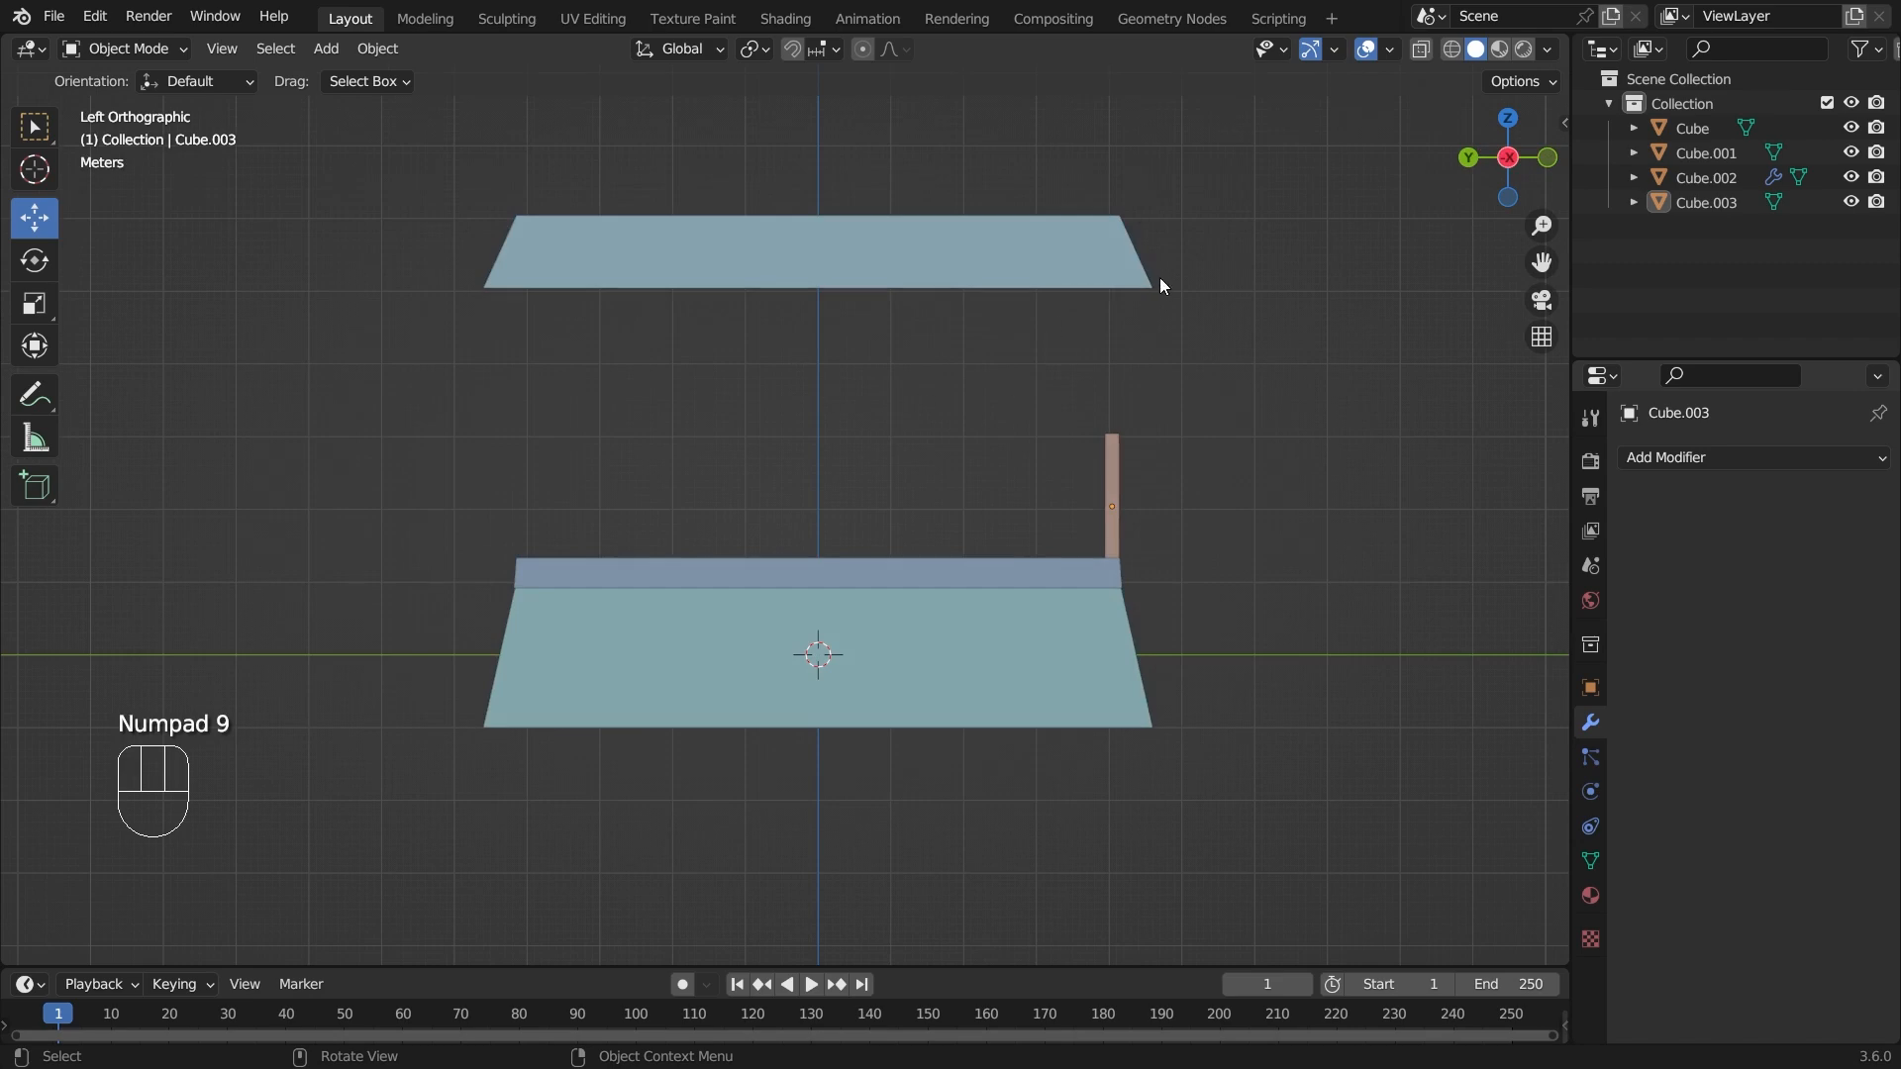
key("KP_1")
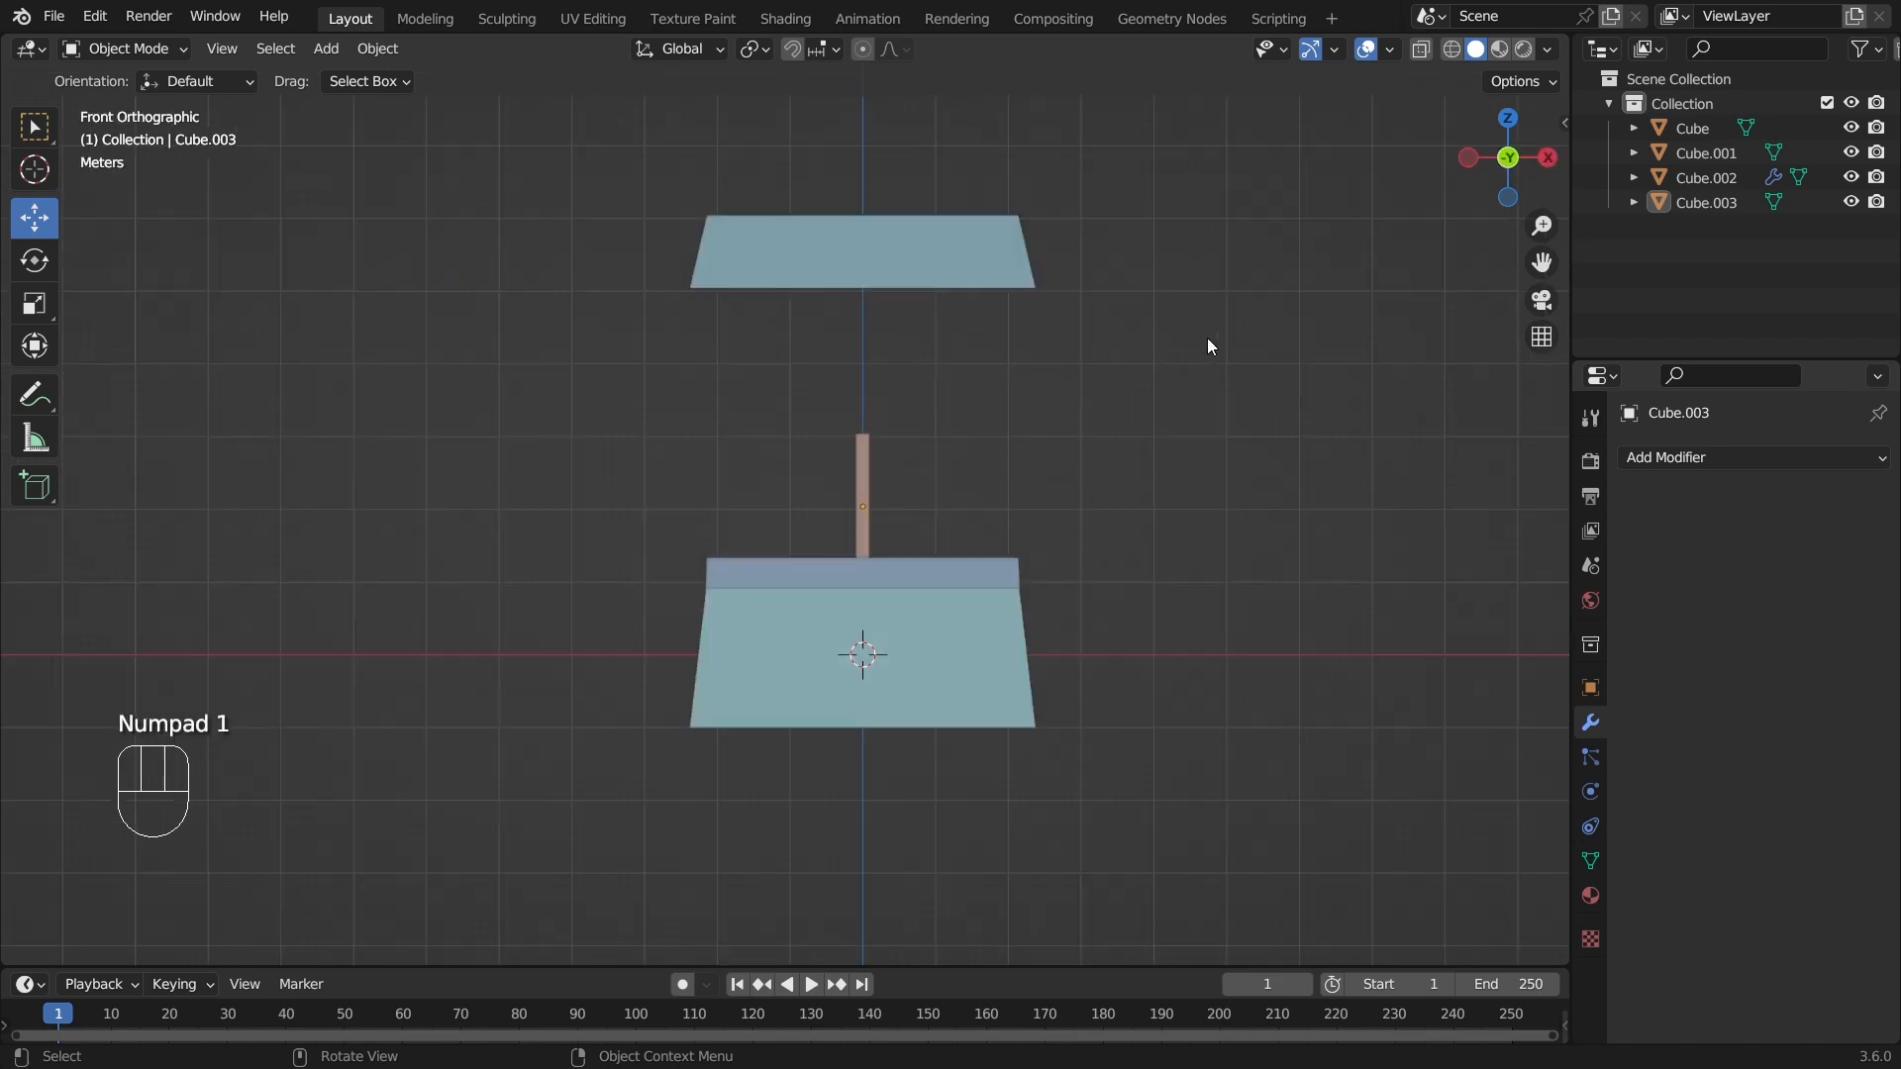
left_click(866, 465)
left_click_drag(965, 508, 1114, 511)
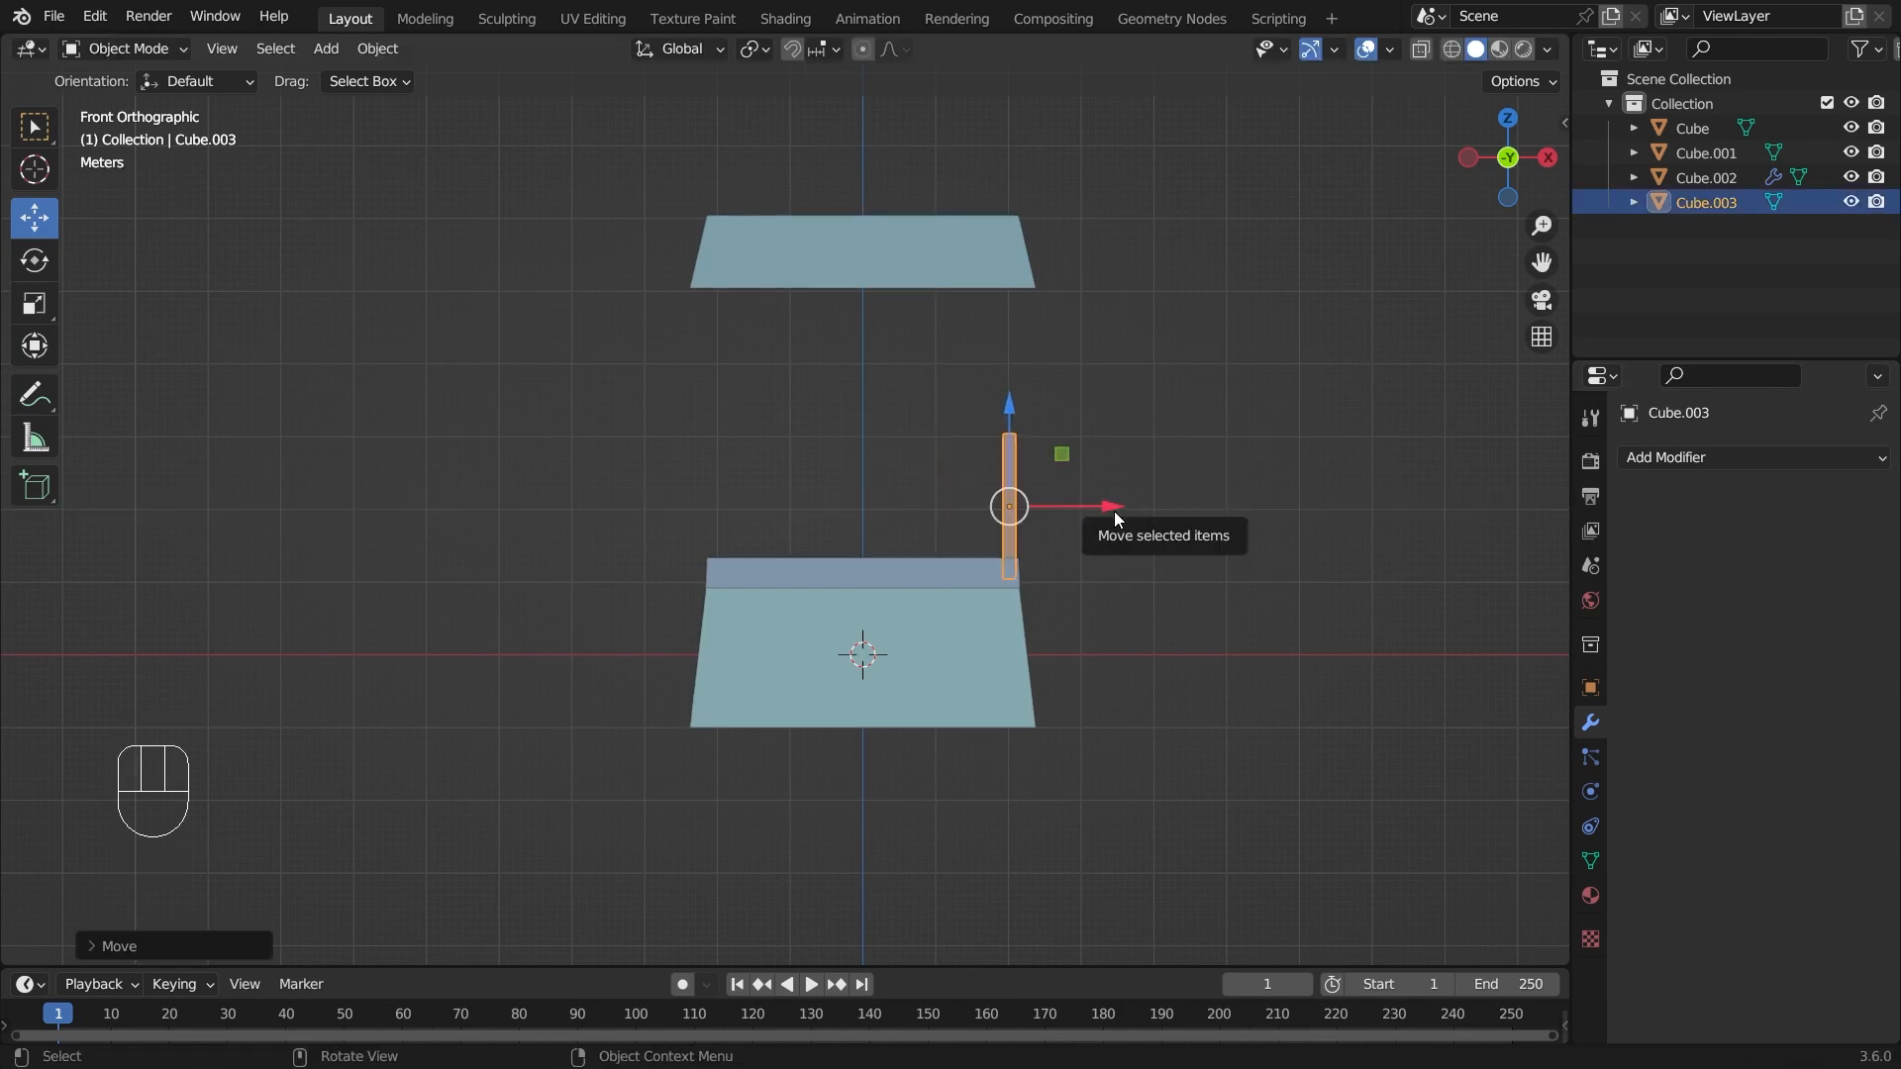
- Lengthen the post along Z and raise it so it spans from the rim up into the roof
key("KP_3")
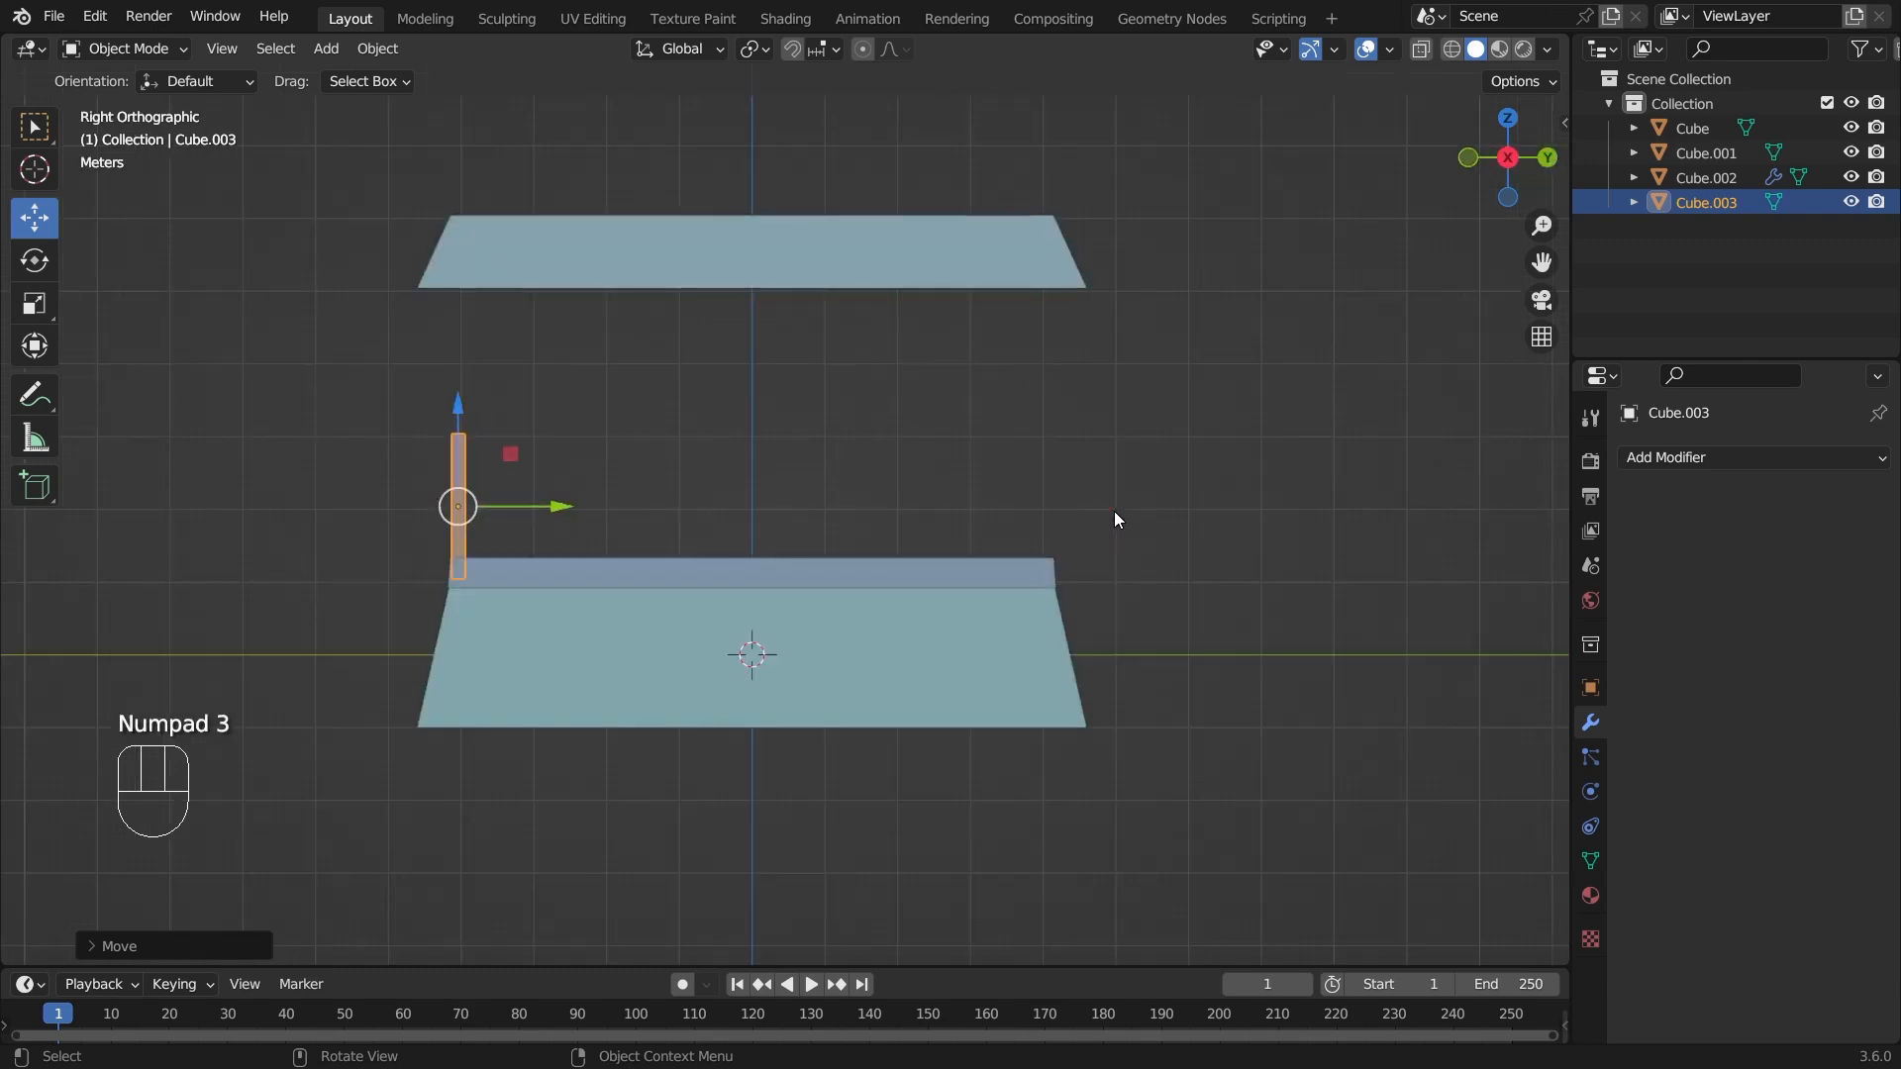
key("KP_1")
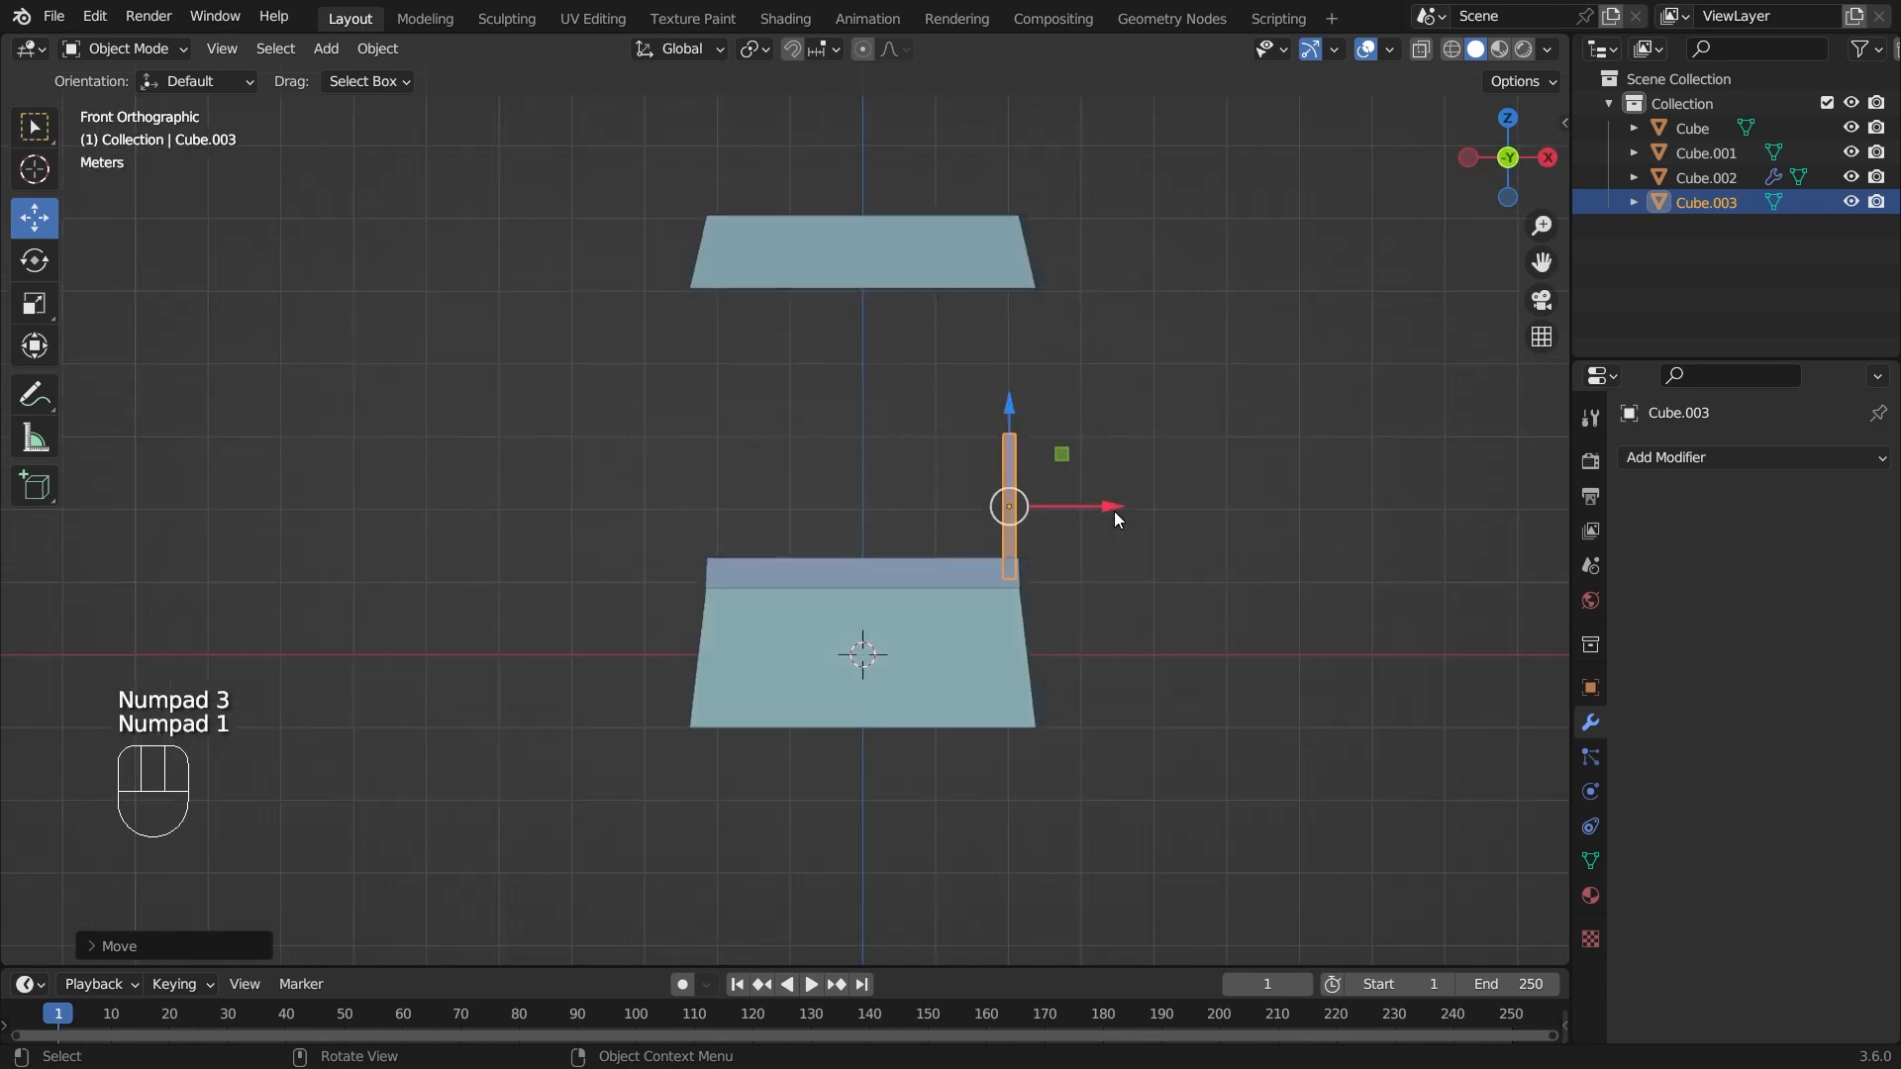
key("KP_3")
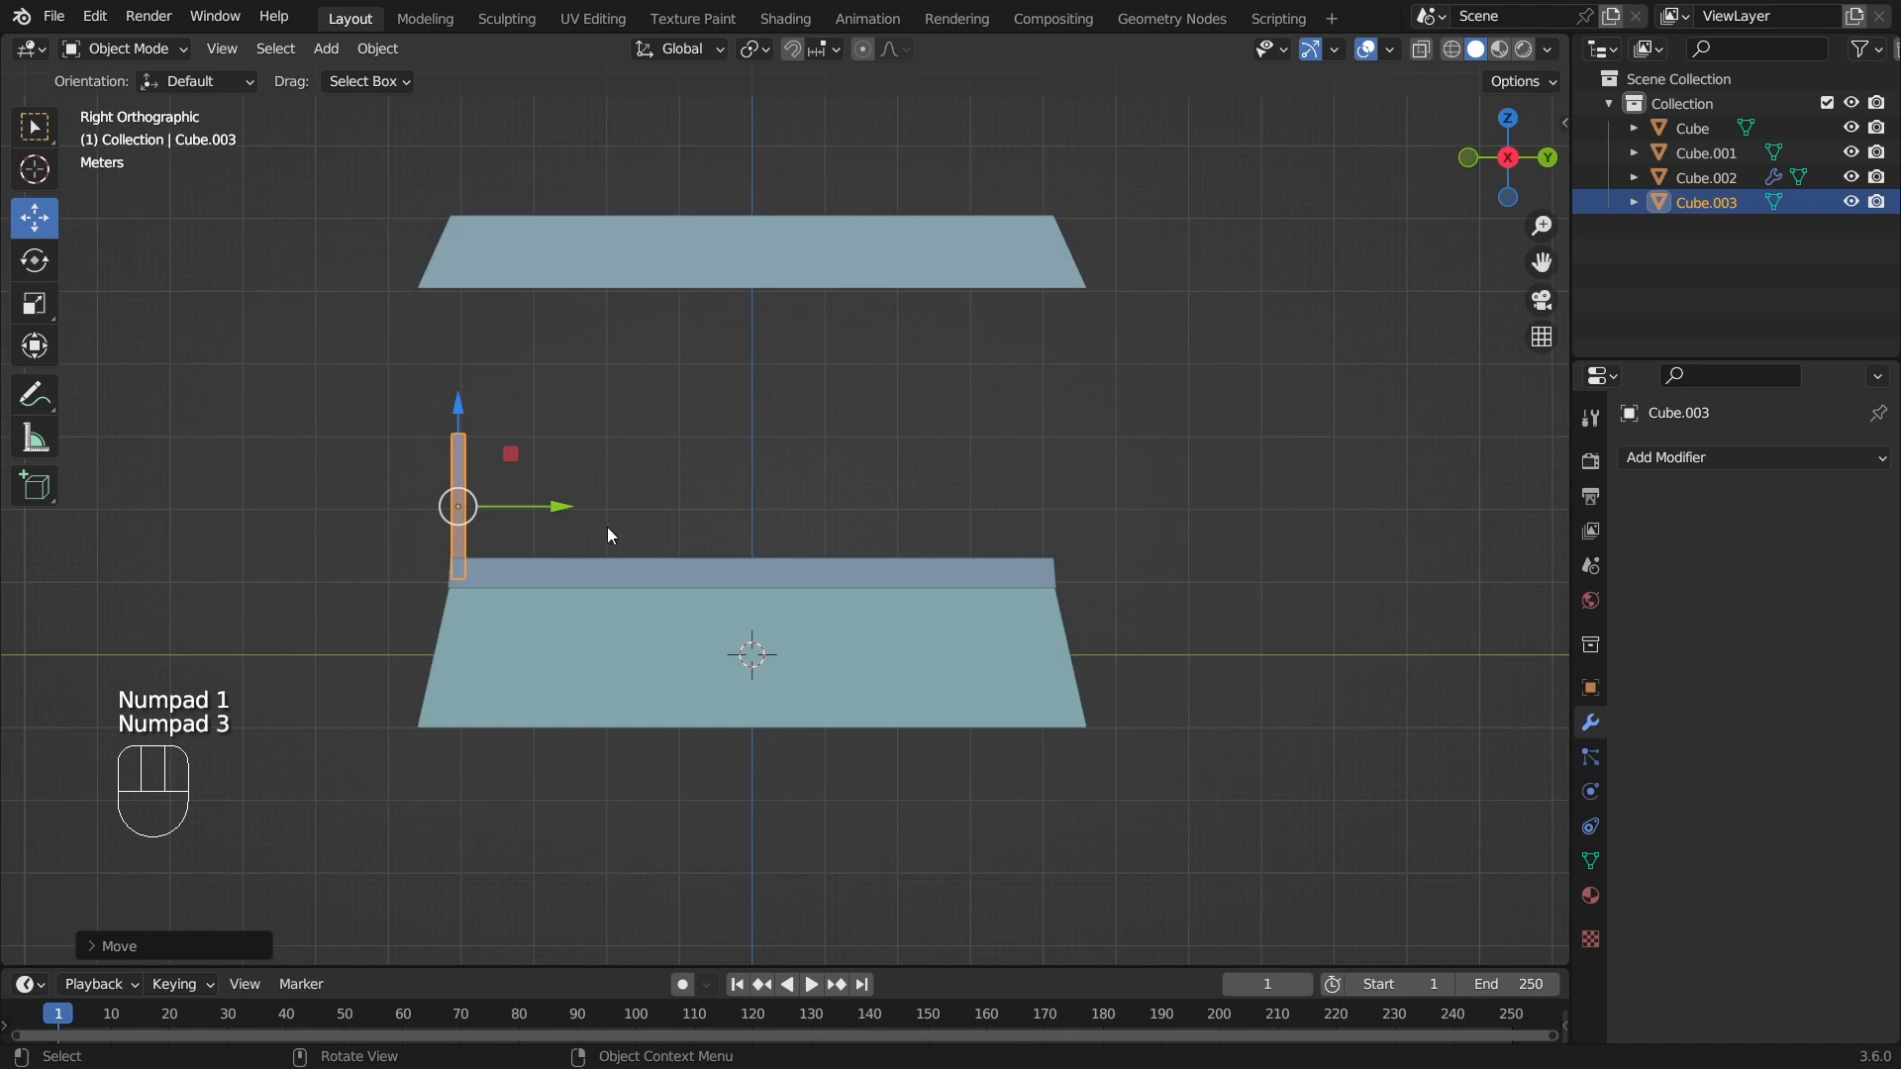
left_click(592, 408)
left_click(462, 462)
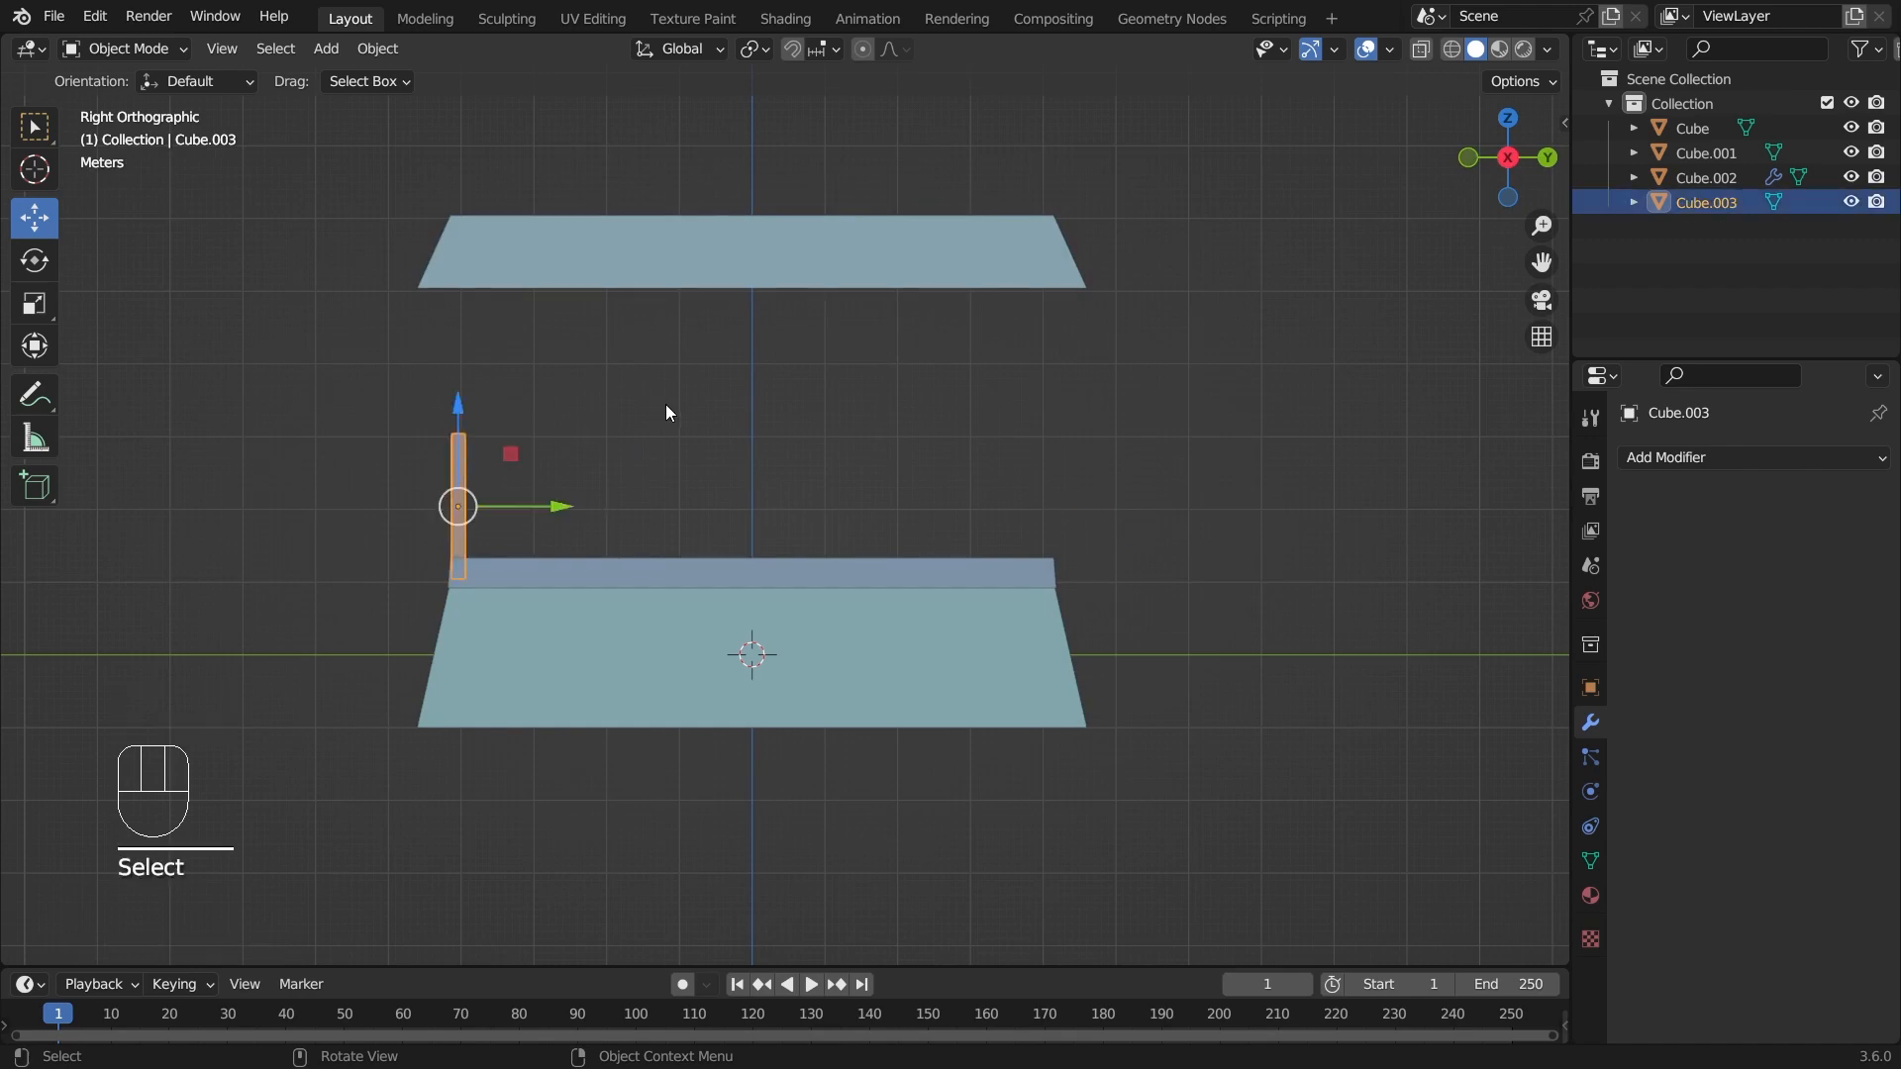
key("s")
key("z")
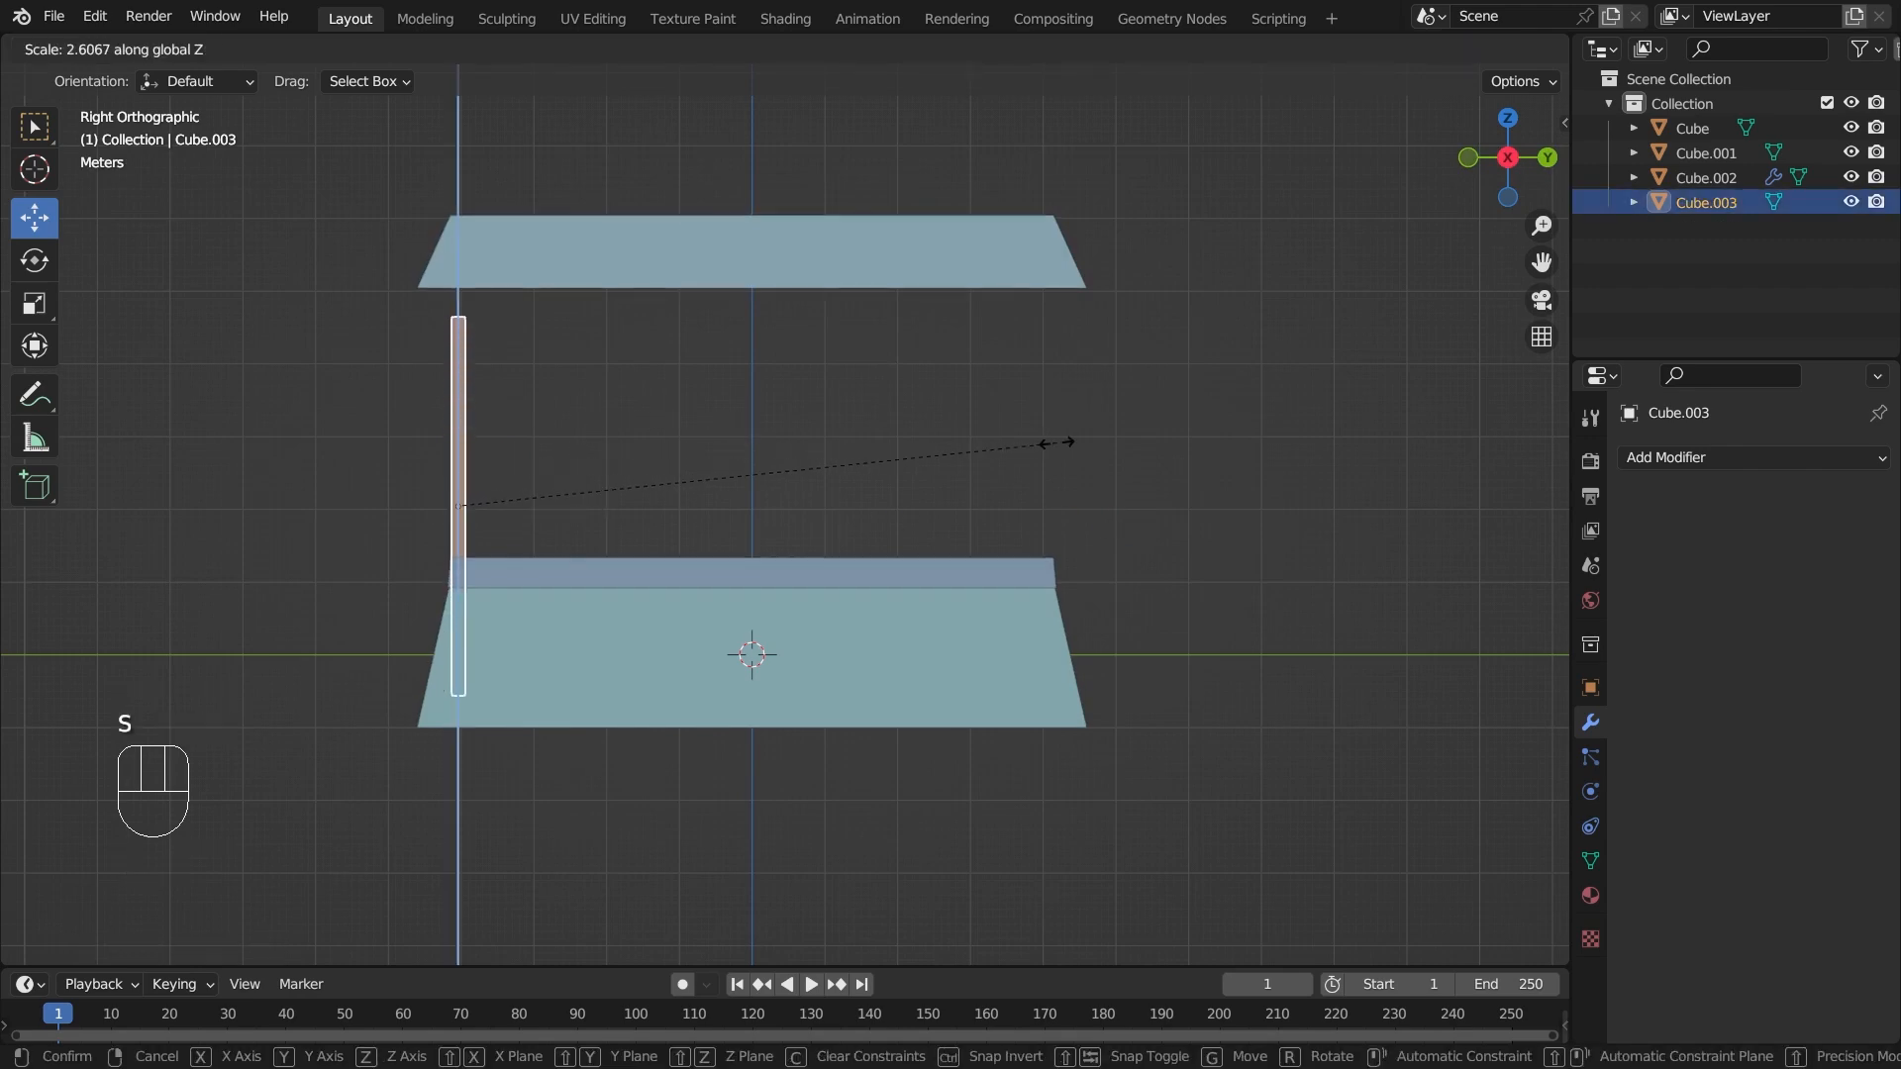
left_click(973, 438)
left_click_drag(458, 401, 459, 300)
left_click(715, 414)
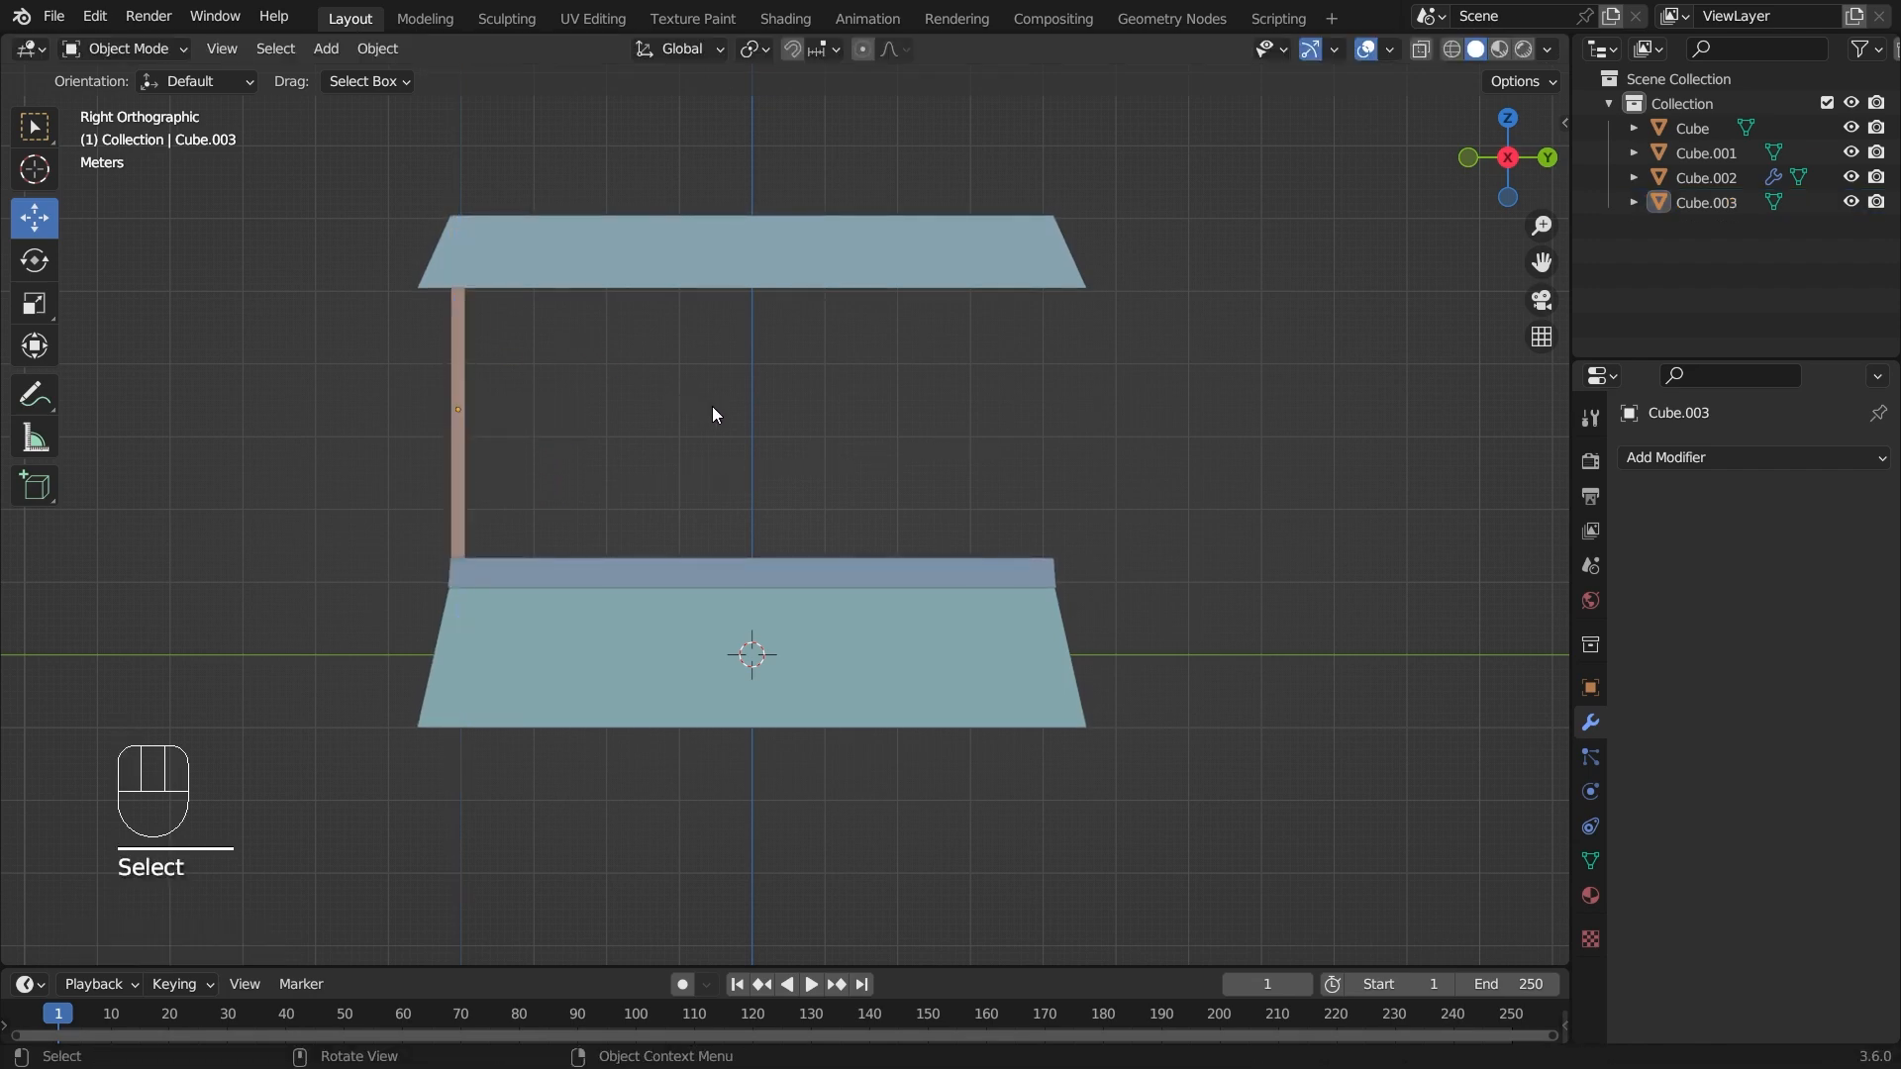
- Duplicate the post and move the copy along Y to the opposite end of the rim
left_click(465, 439)
key("shift+d")
right_click(602, 436)
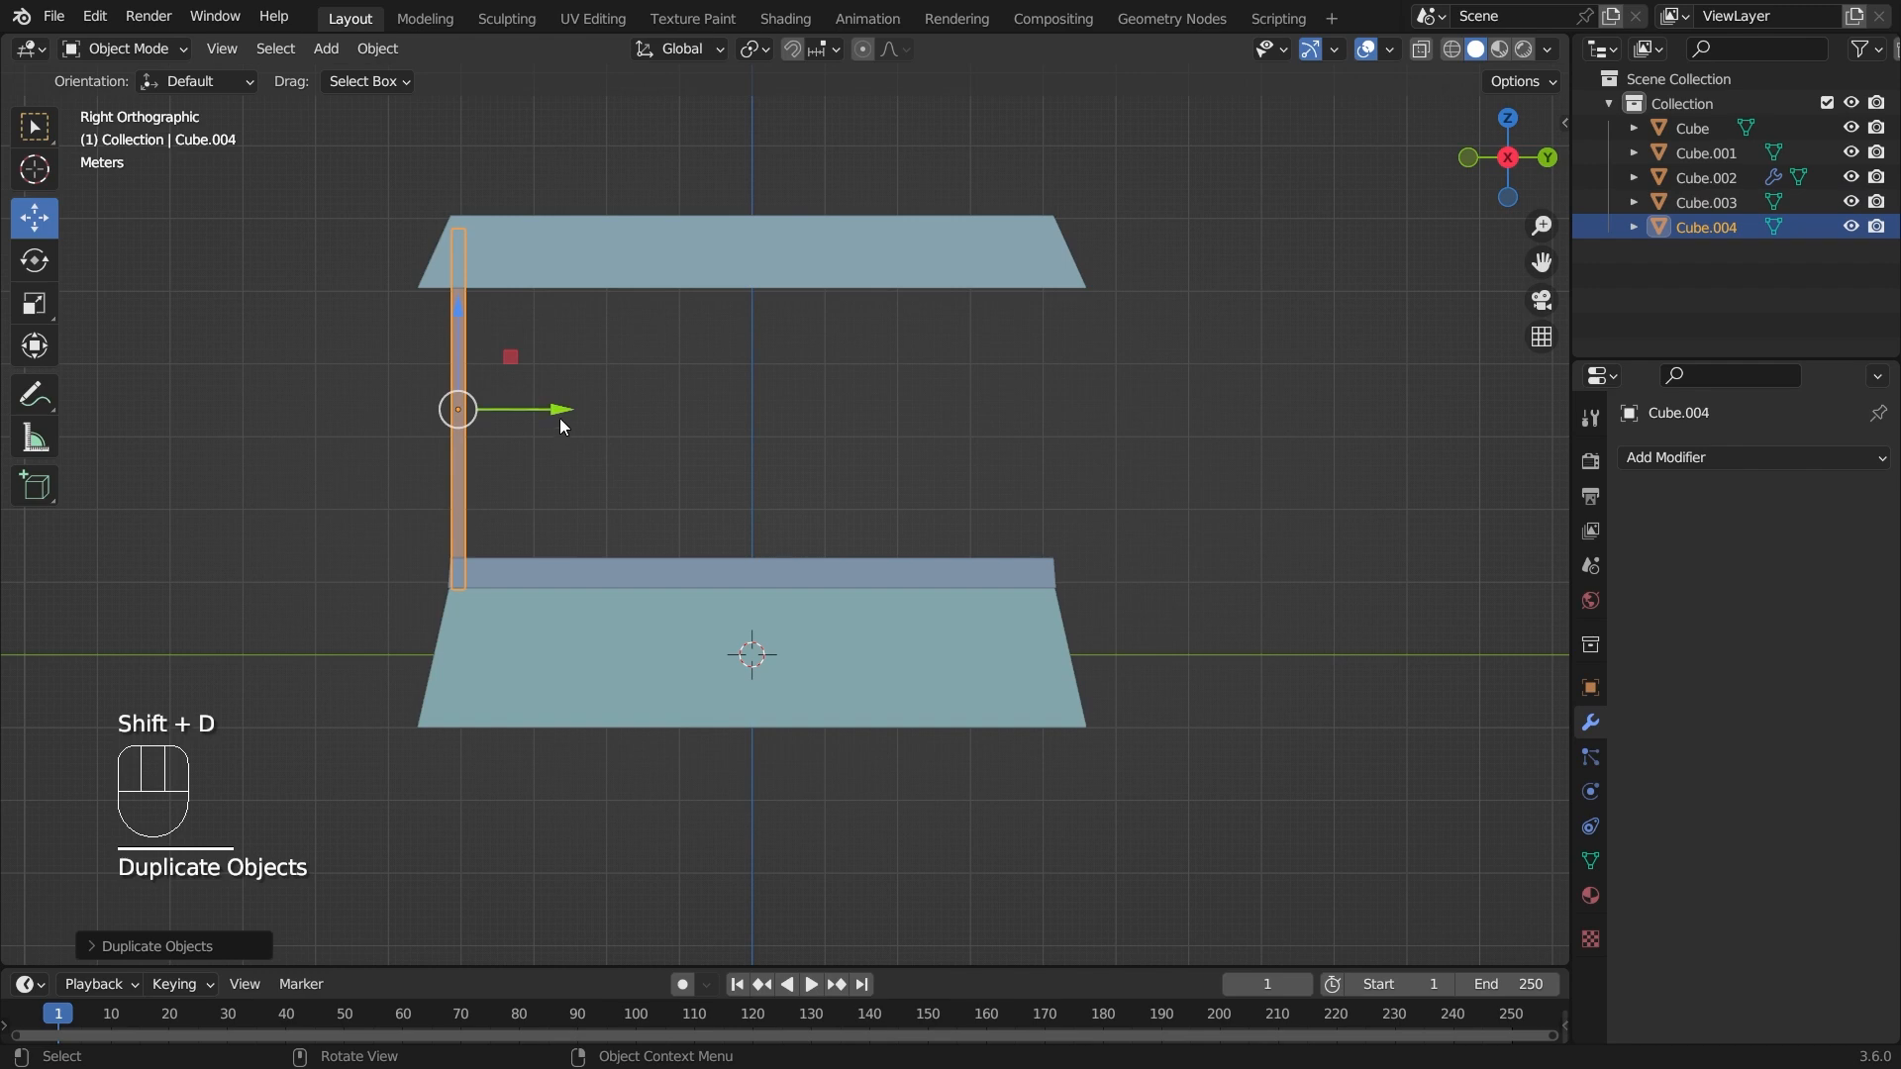
left_click_drag(561, 418, 1153, 465)
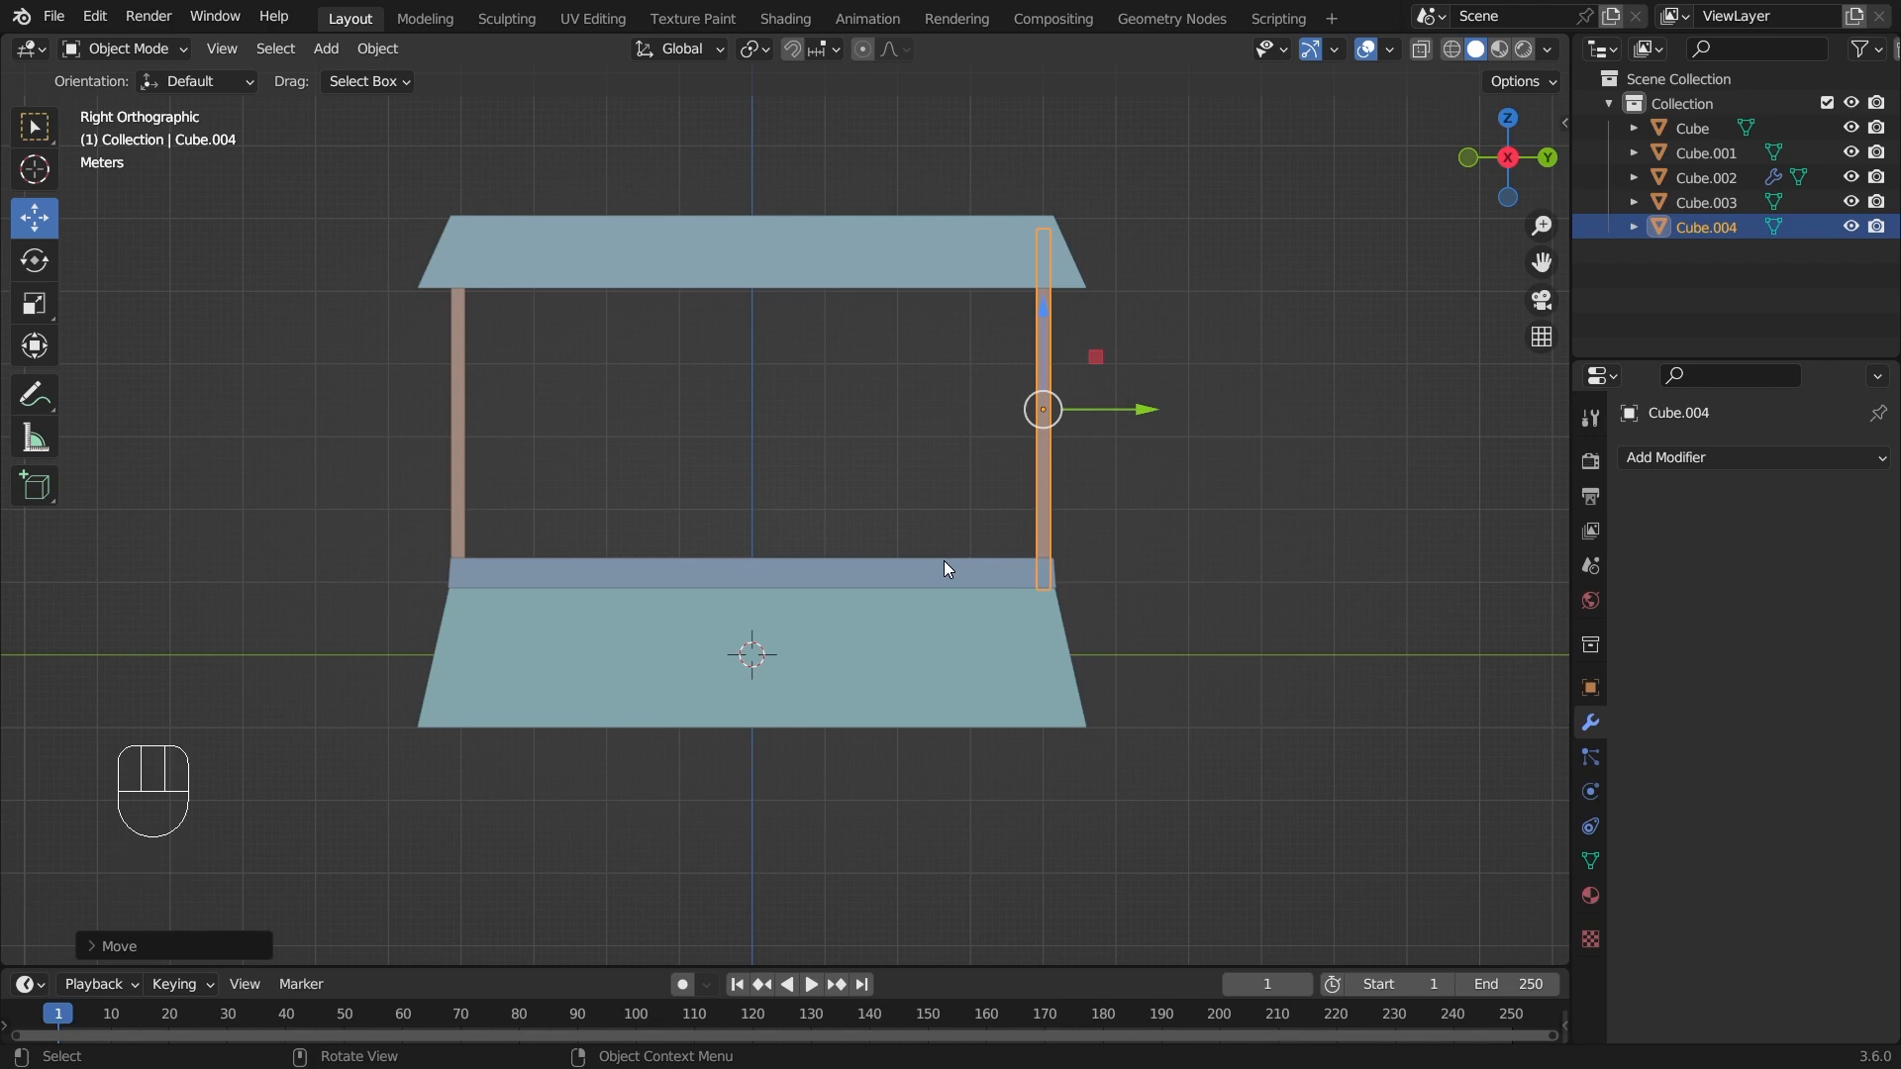
- Duplicate both posts together and move the copies along X to the opposite side of the rim
key("KP_1")
left_click(1240, 503)
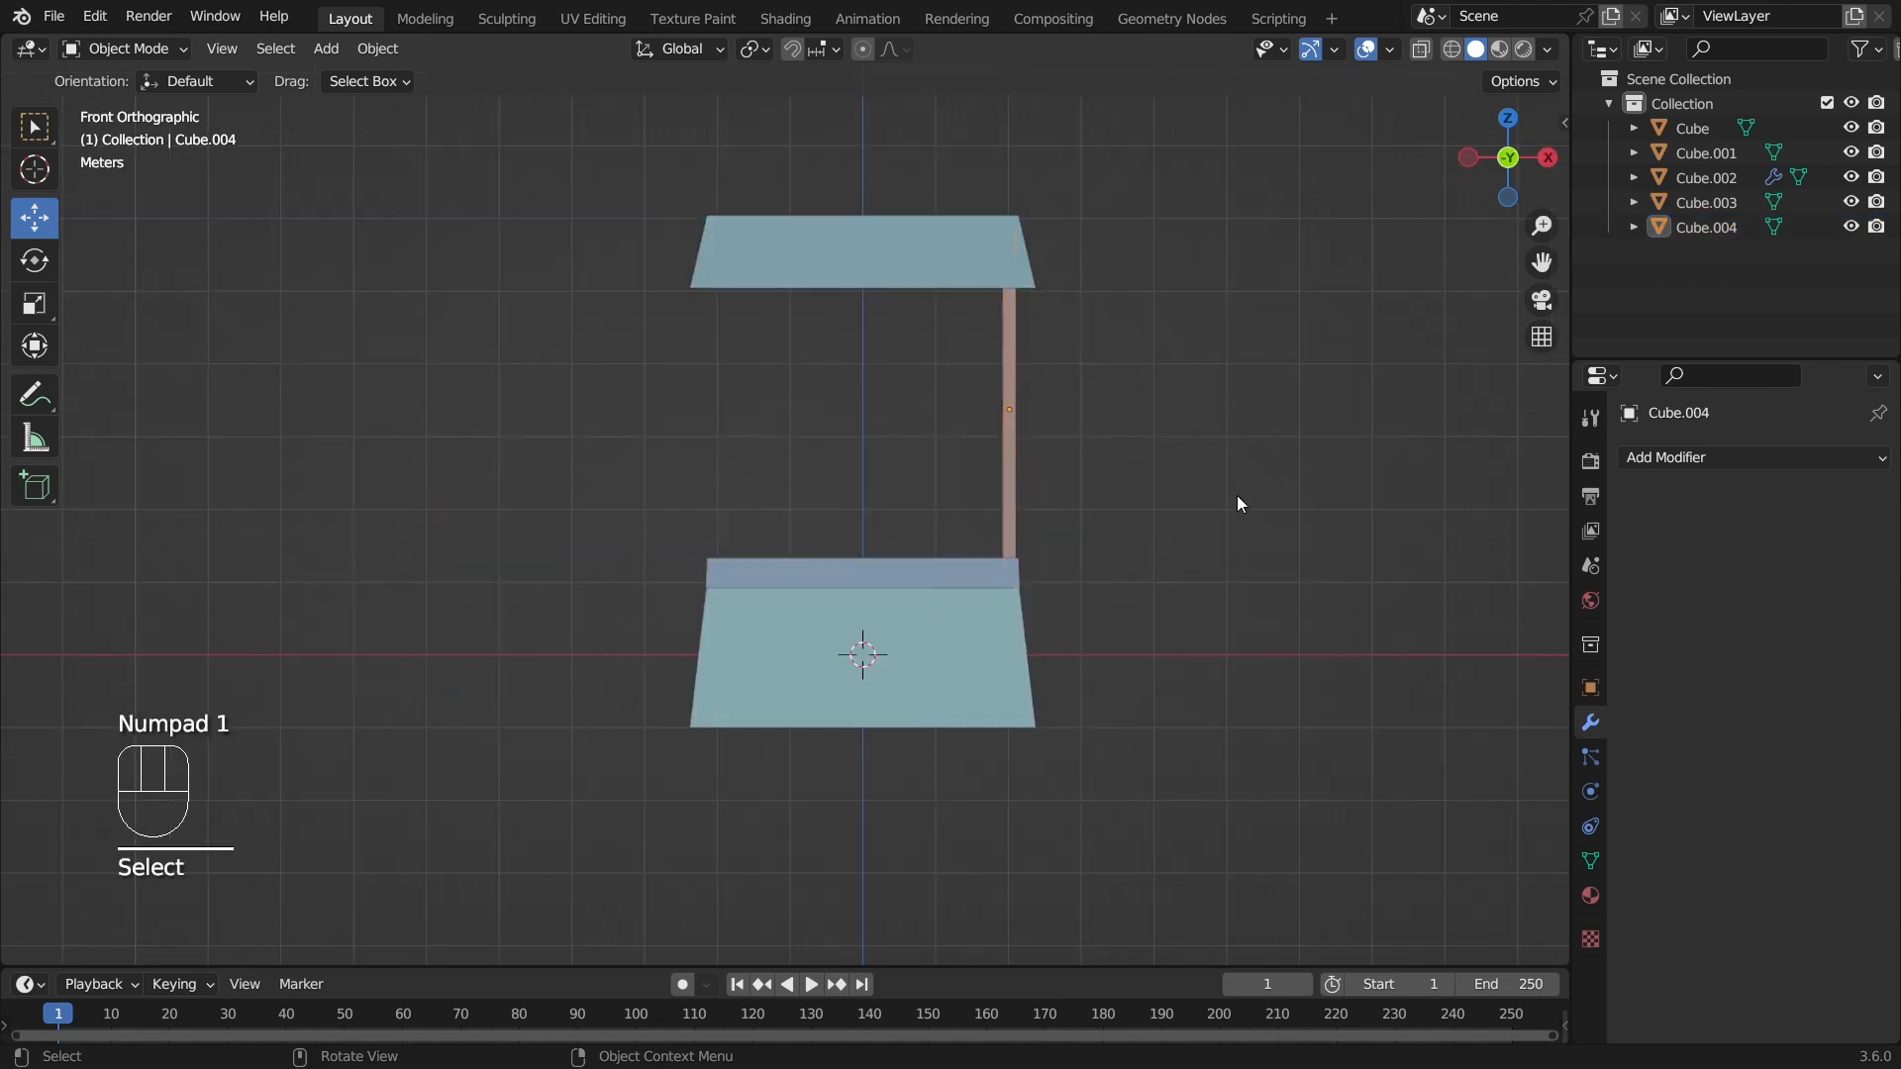
left_click_drag(881, 372, 1275, 431)
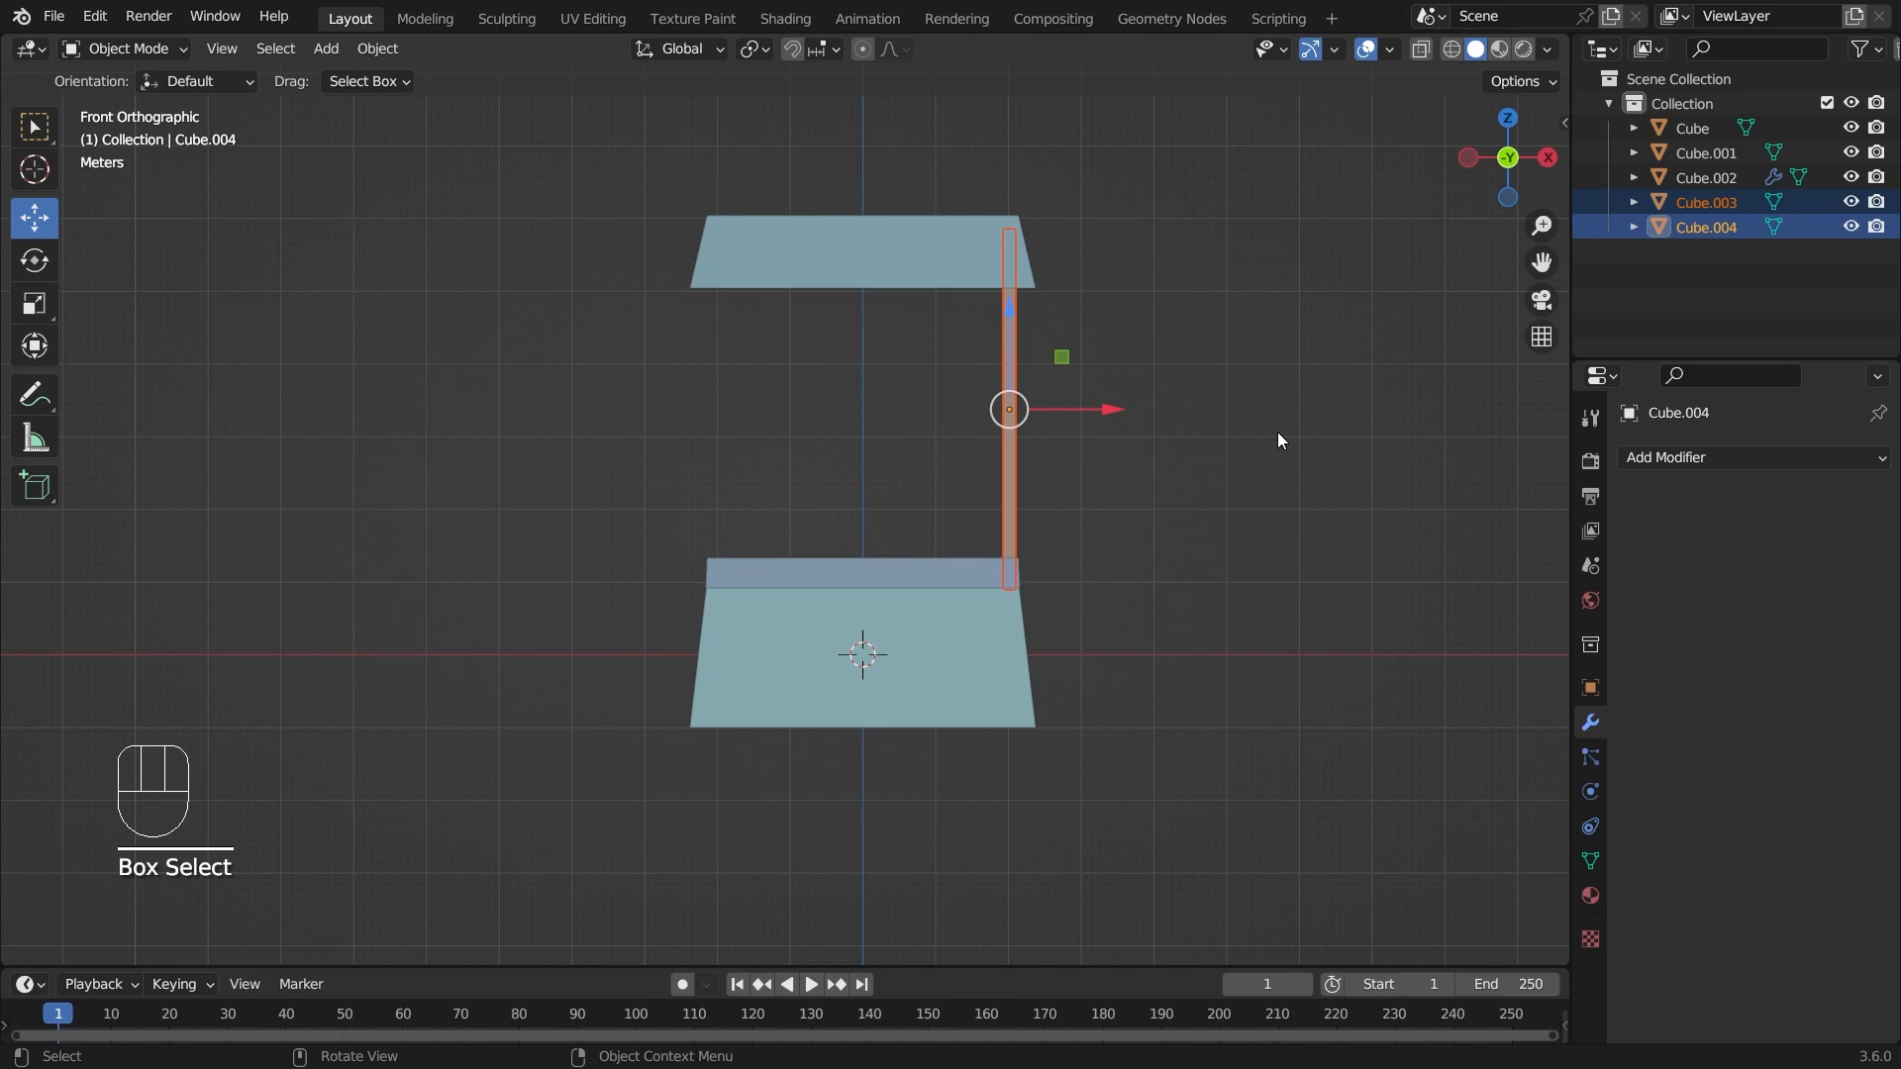
key("shift+d")
right_click(1277, 434)
left_click_drag(1113, 410, 816, 414)
left_click(1248, 484)
- Add a mesh circle at the 3D cursor and isolate it in Local View
middle_click_drag(1204, 616, 1125, 644)
scroll(994, 673, "down", 6)
mouse_move(994, 673)
middle_mouse_down()
mouse_move(683, 722)
mouse_move(977, 683)
middle_mouse_up()
scroll(977, 683, "up", 5)
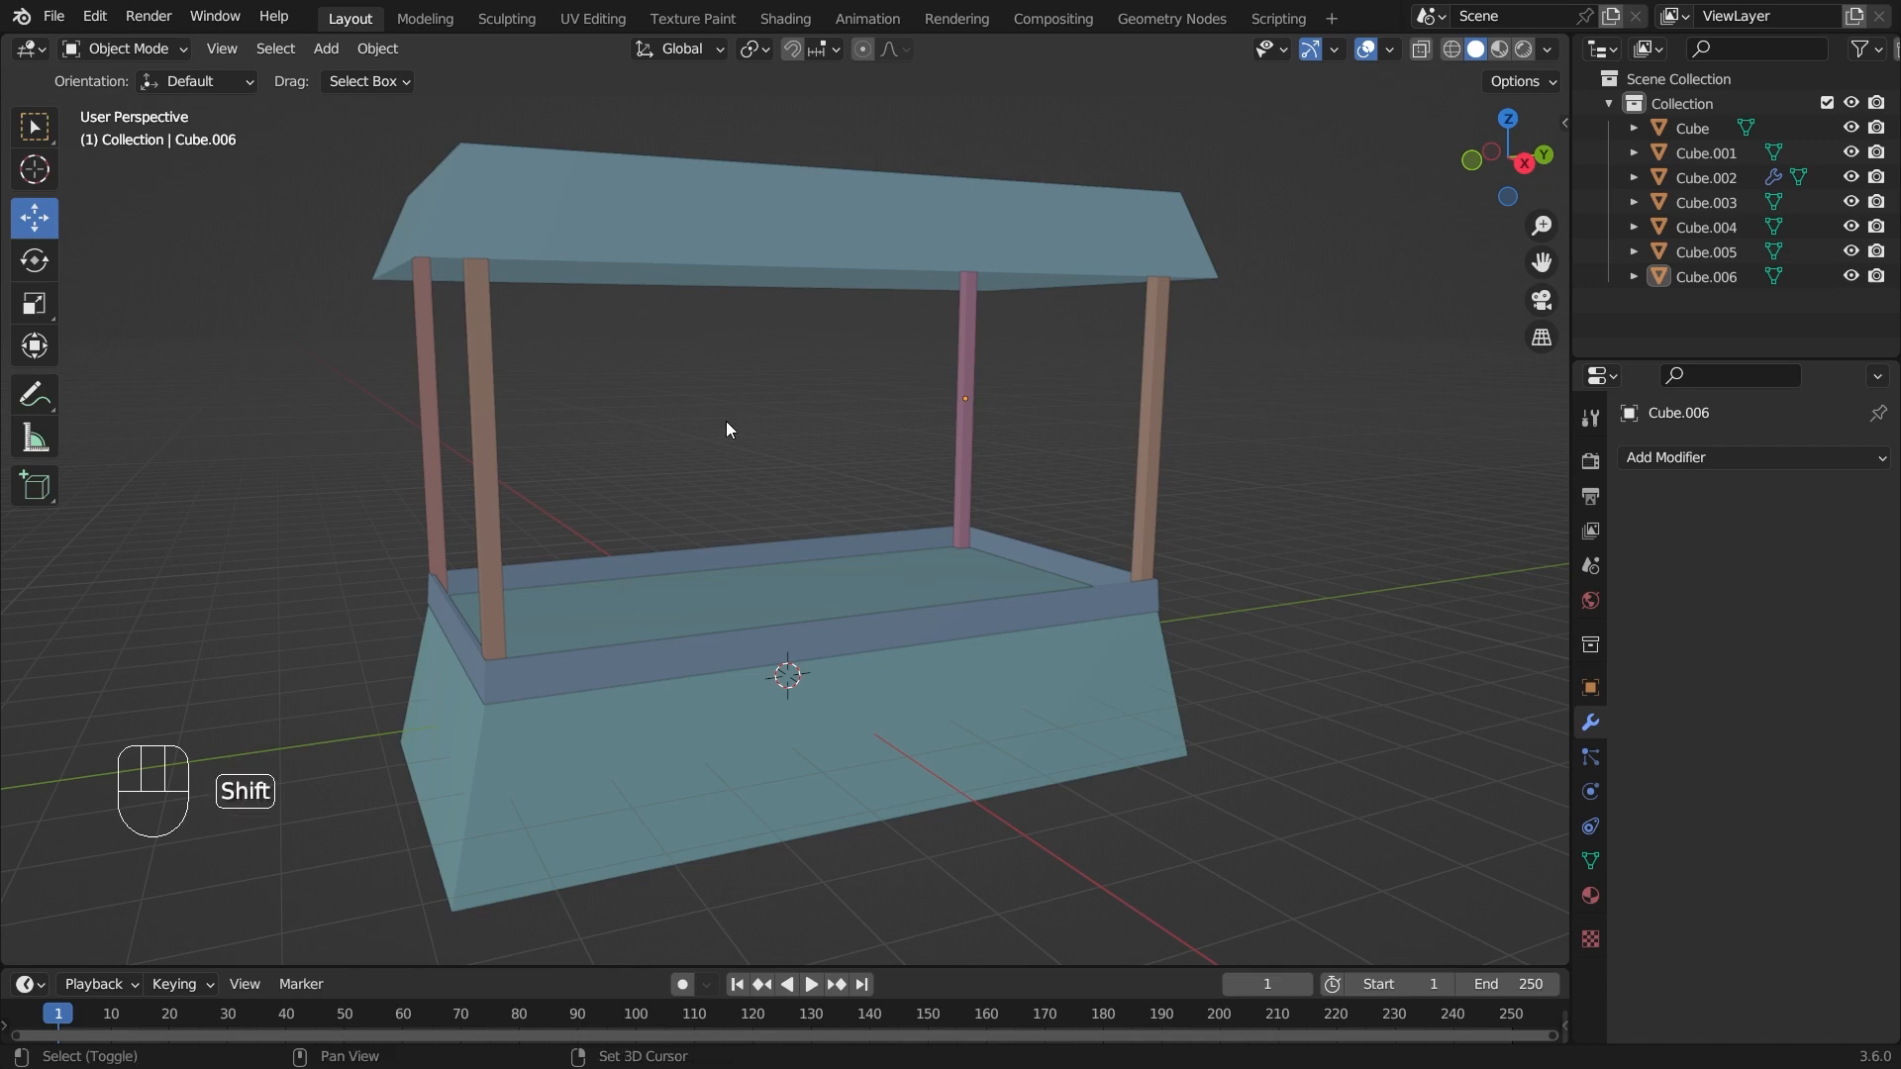
key("shift+a")
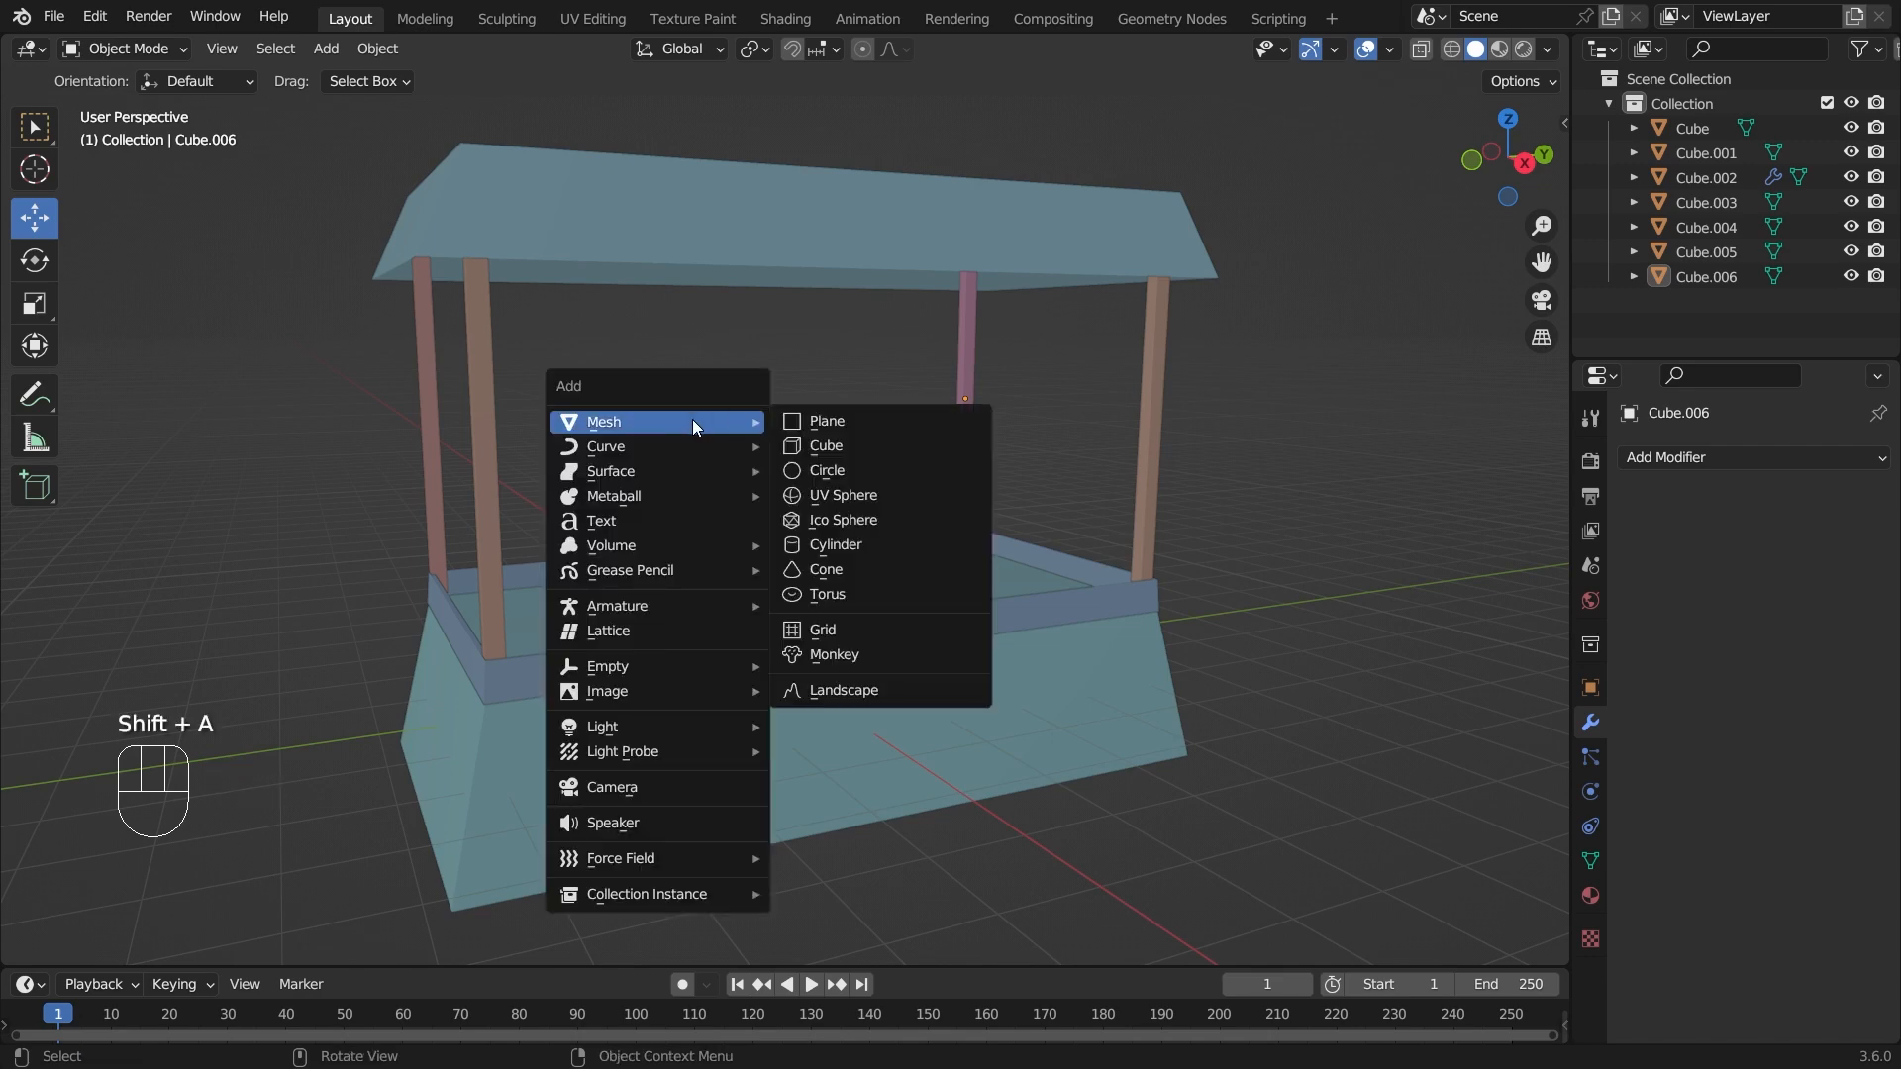
mouse_move(718, 442)
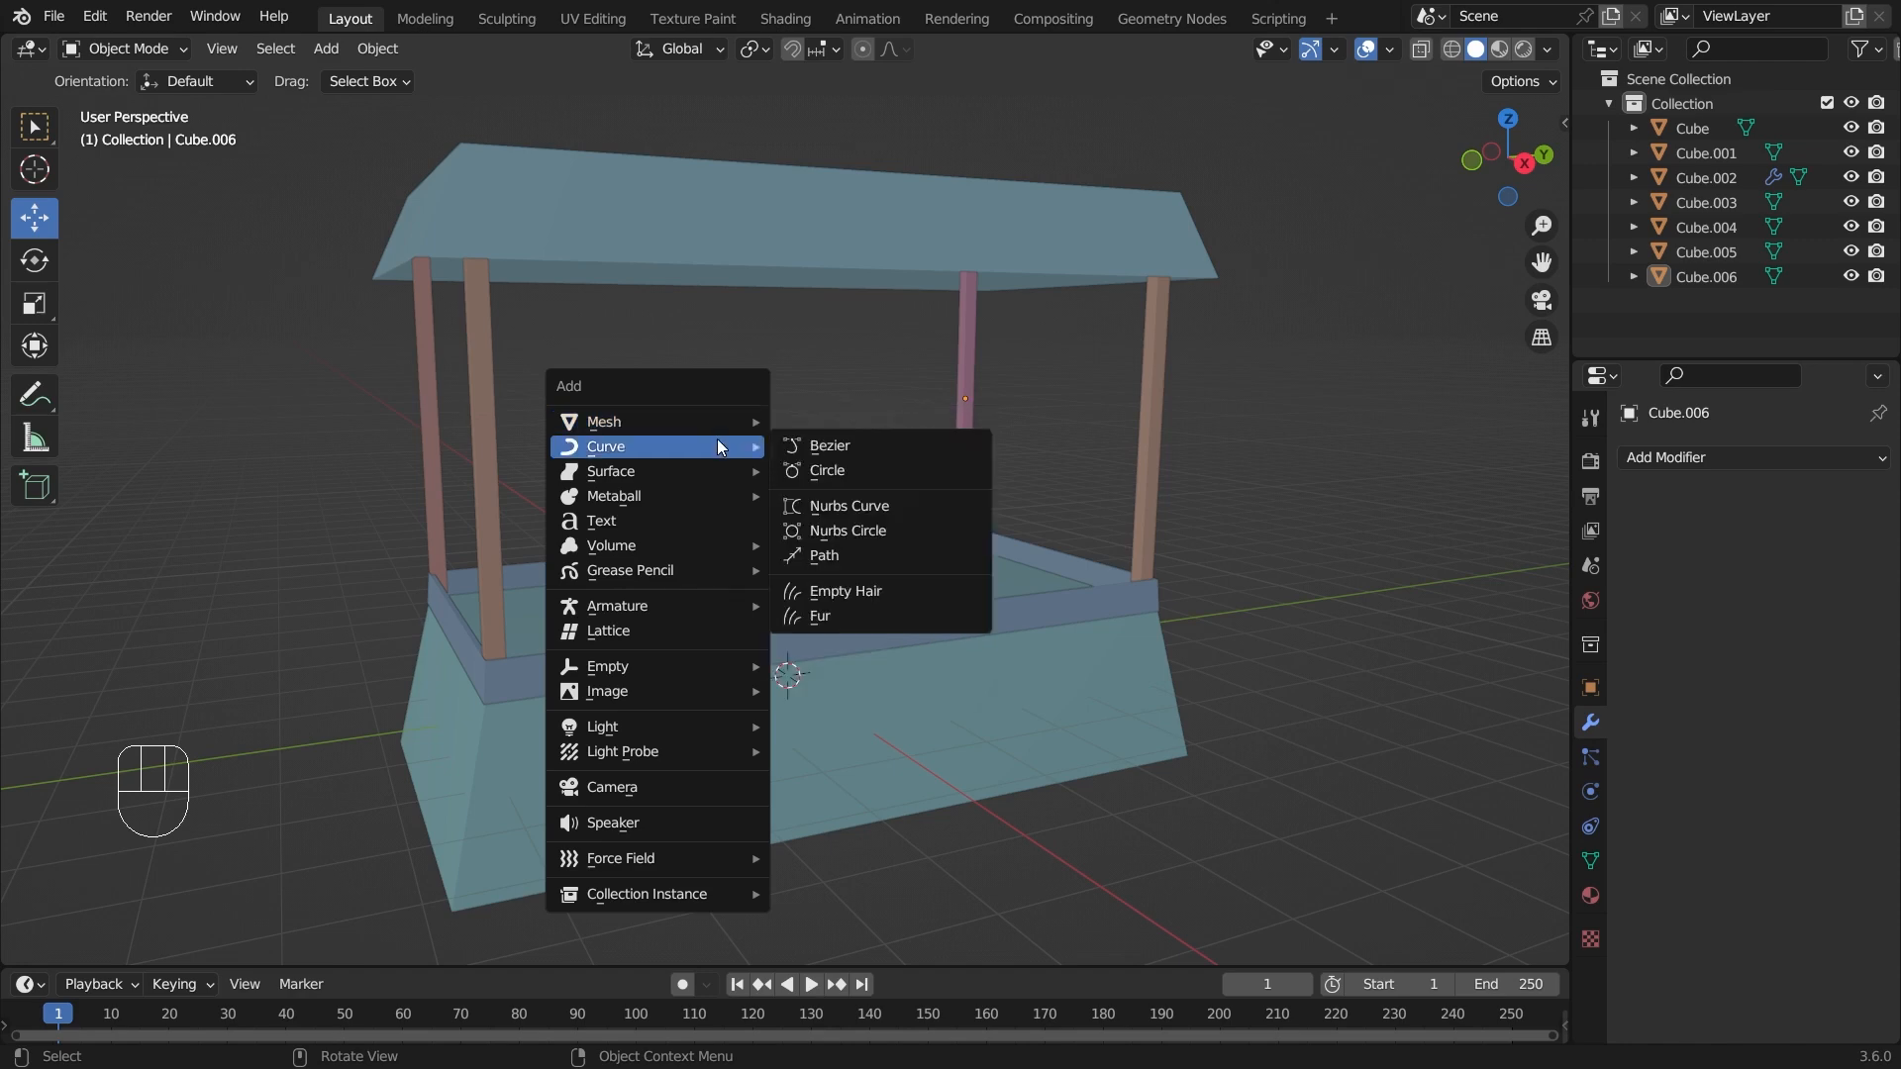
mouse_move(662, 418)
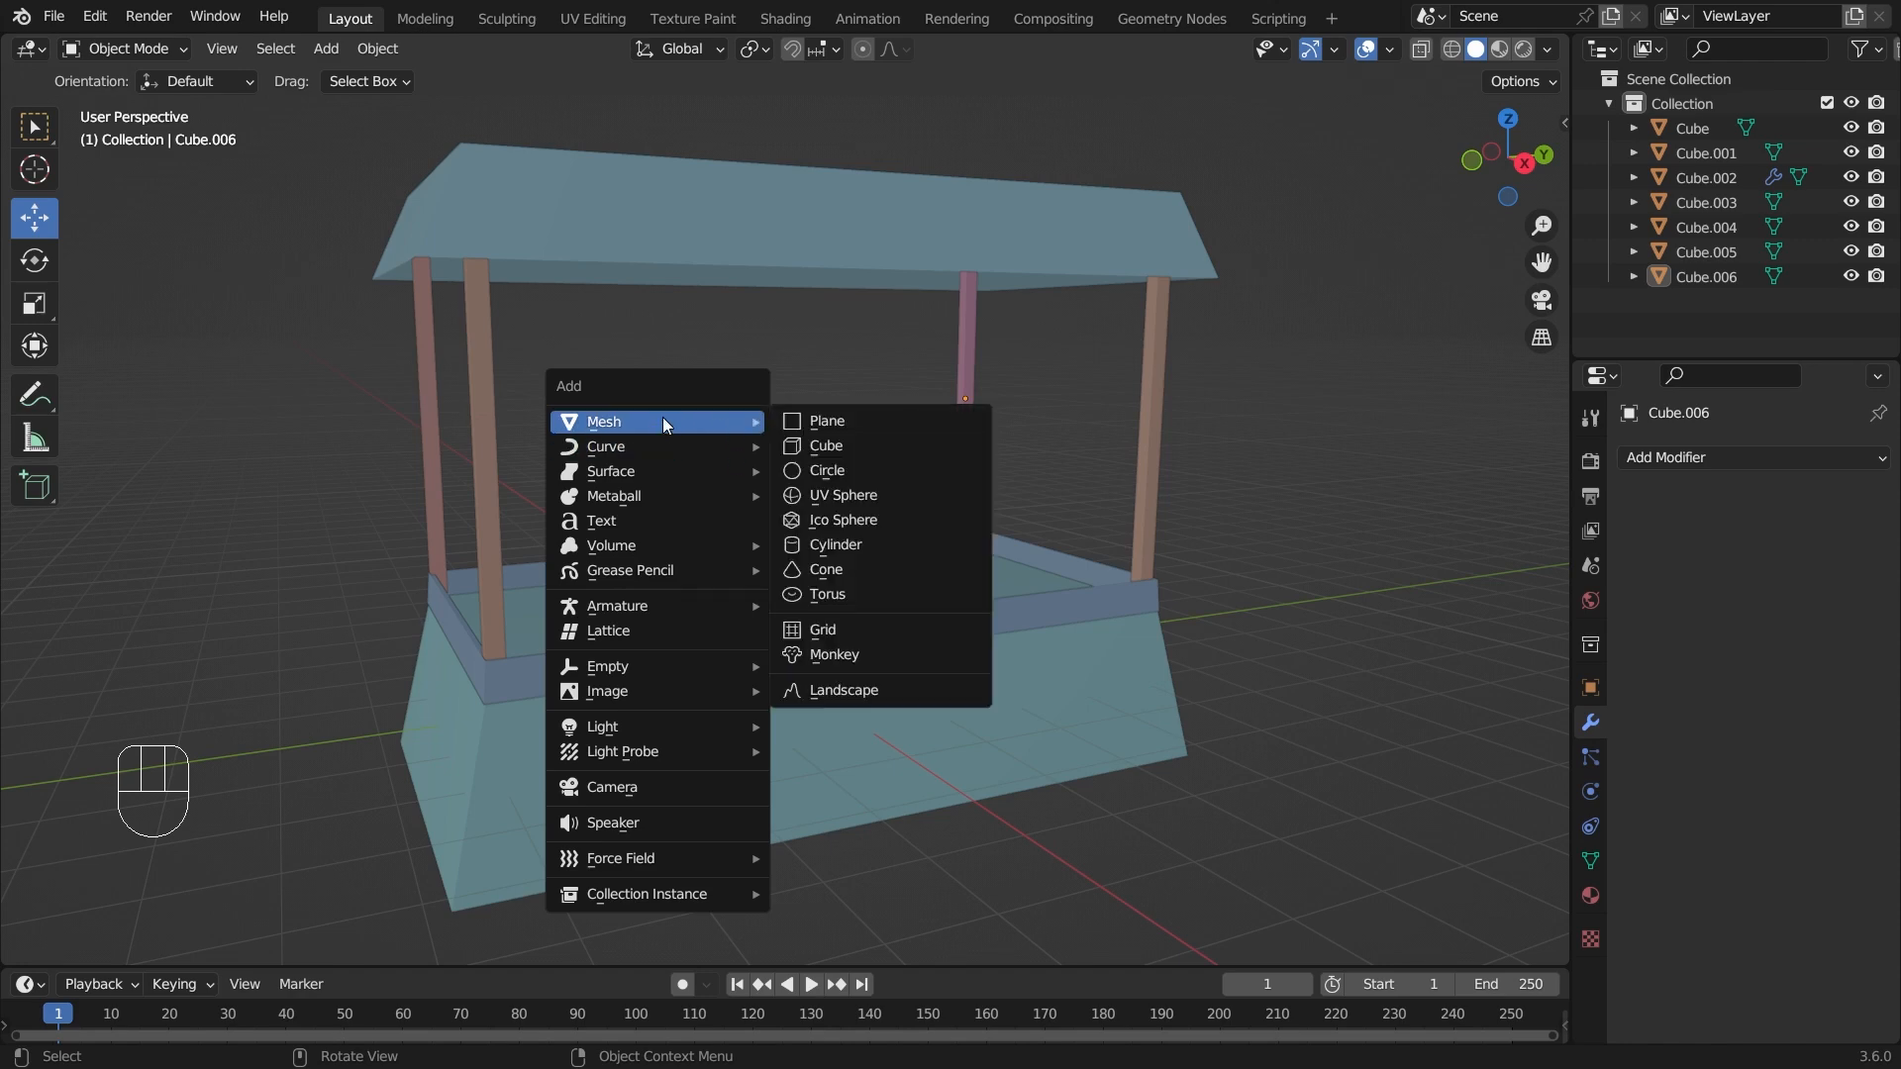
left_click(847, 475)
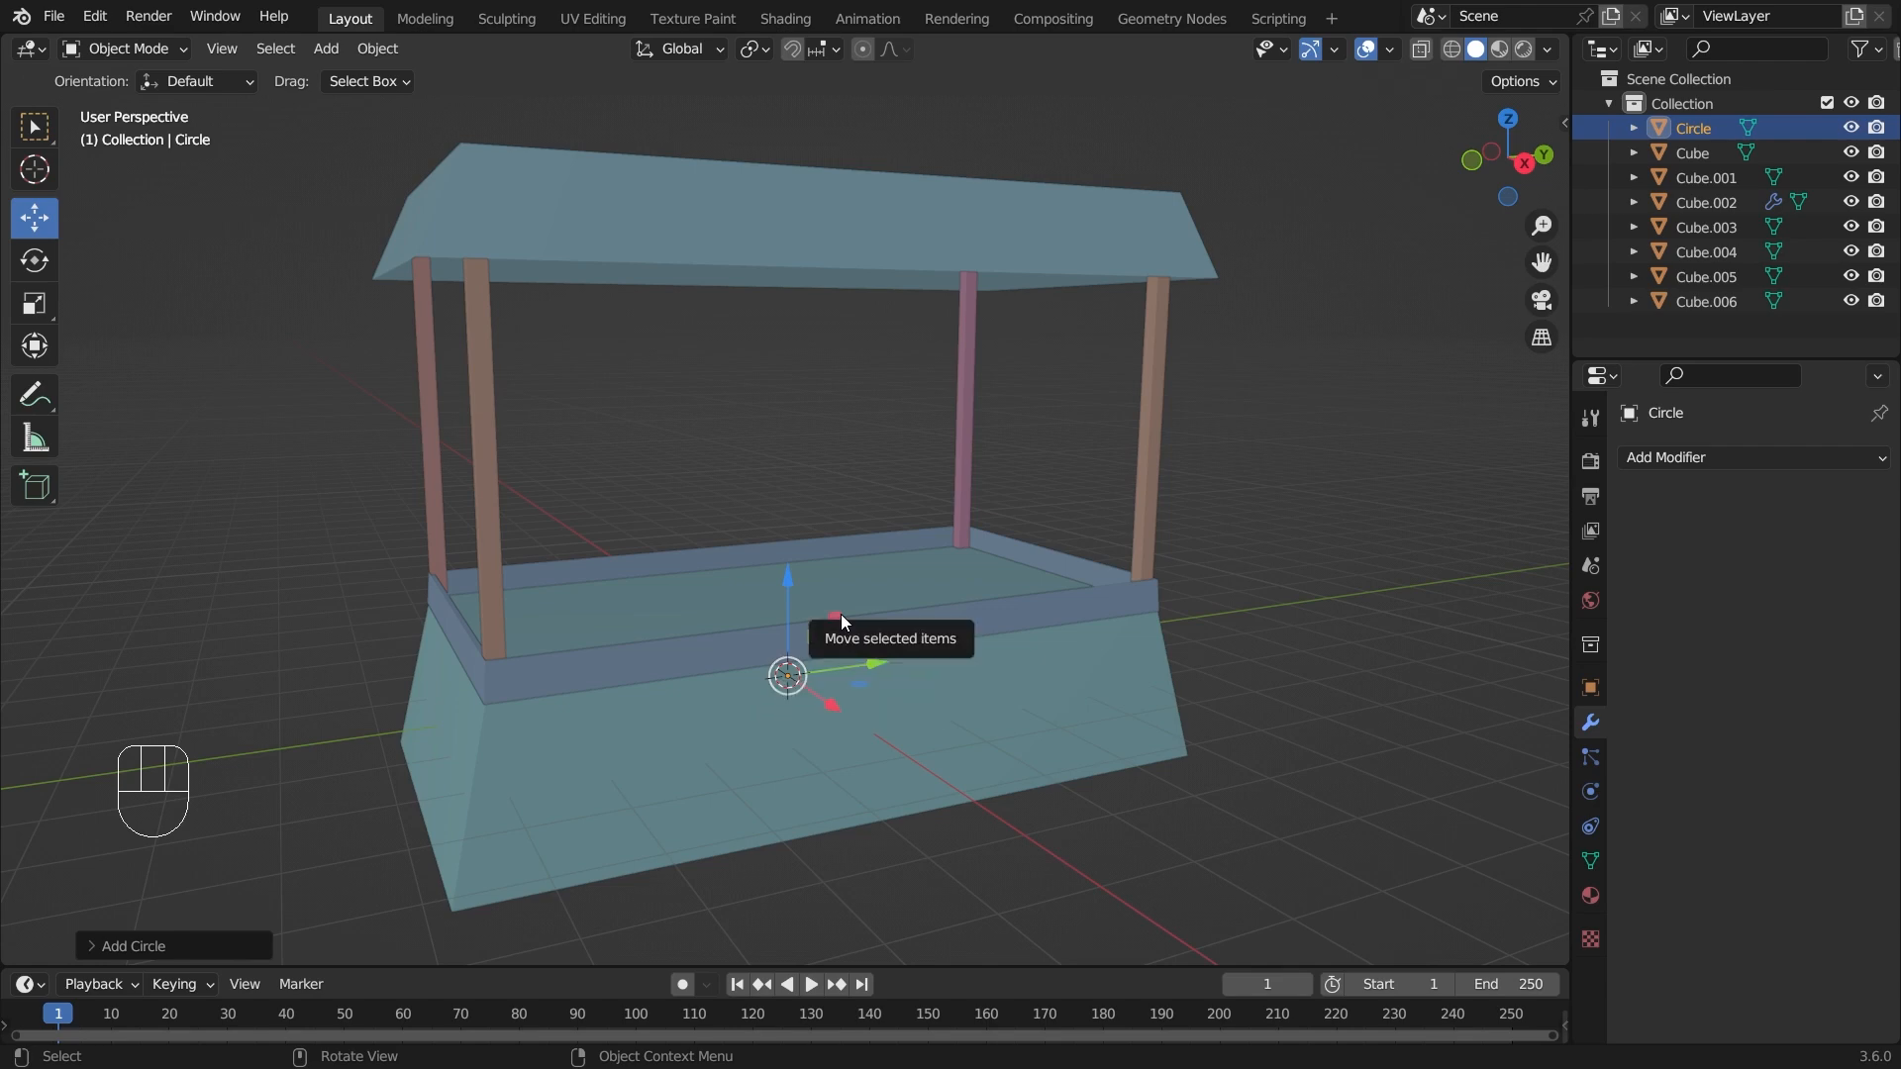
key("slash")
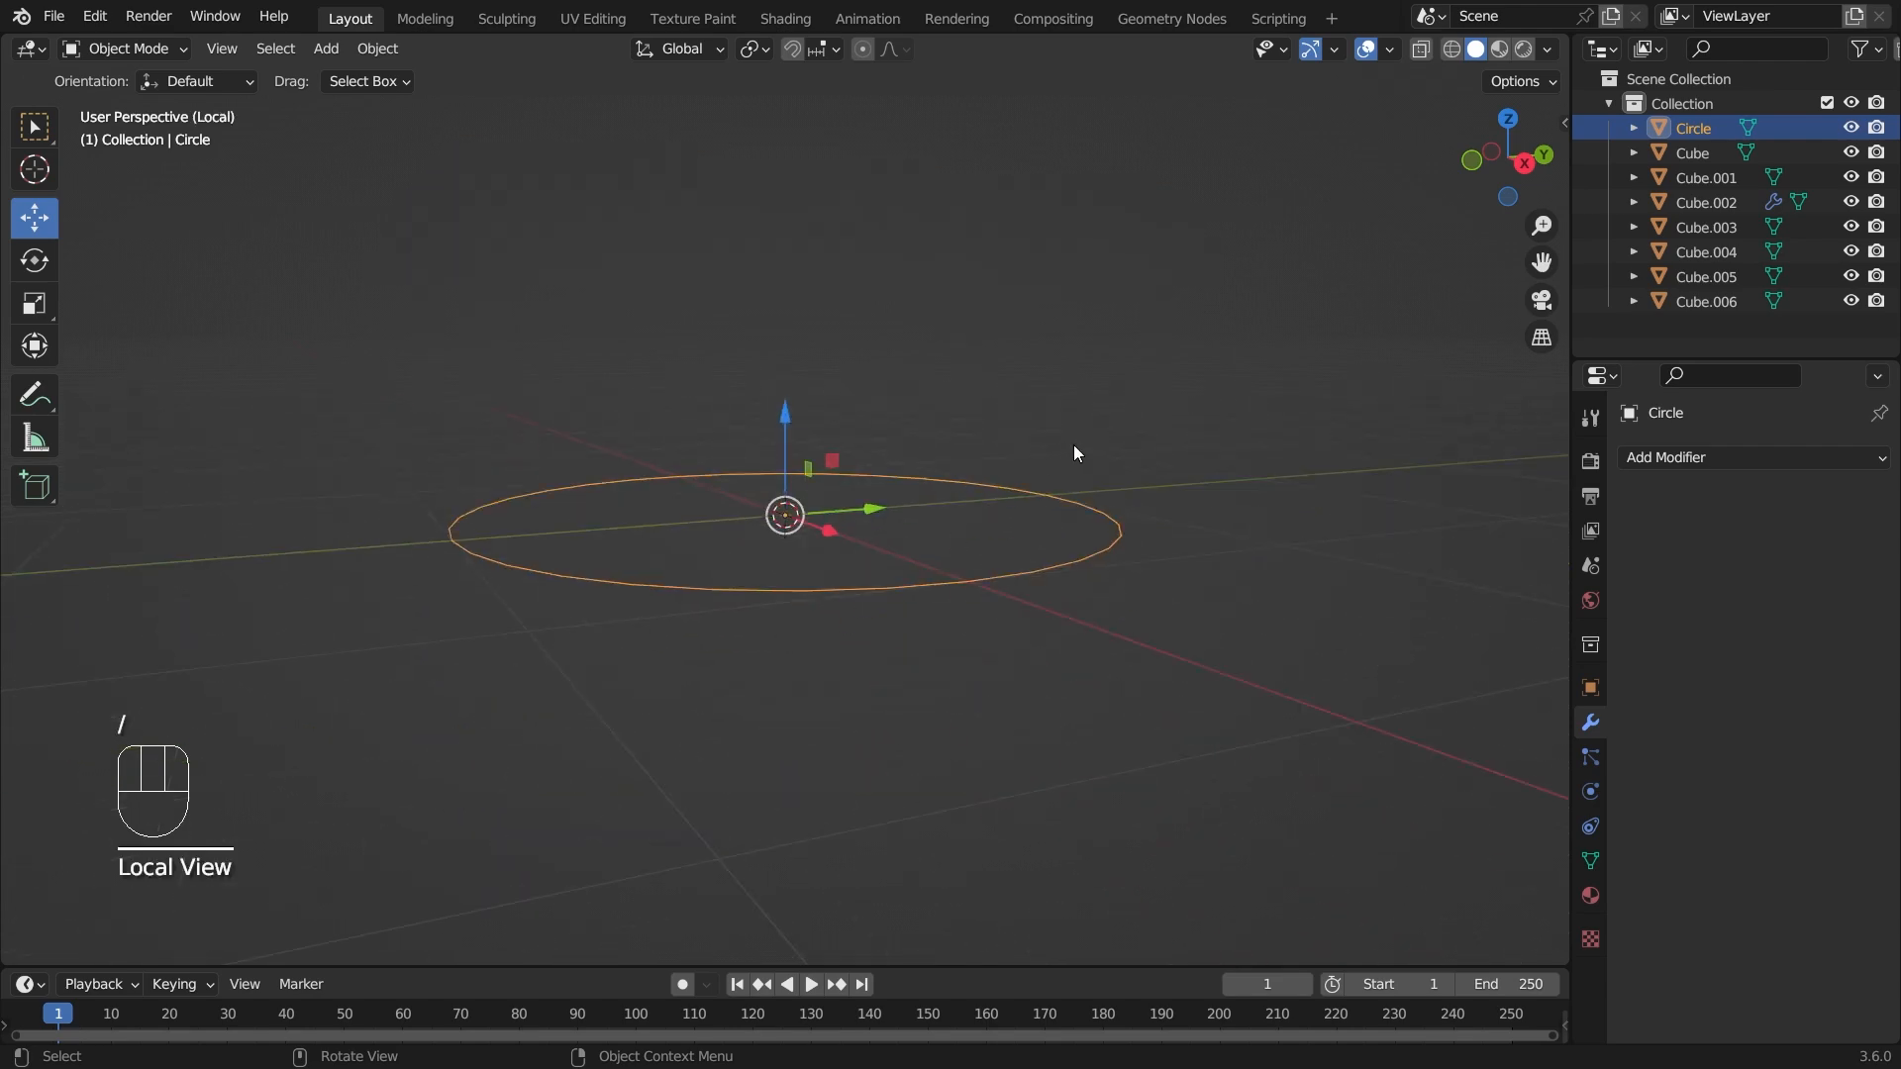
middle_click_drag(1074, 448, 868, 580)
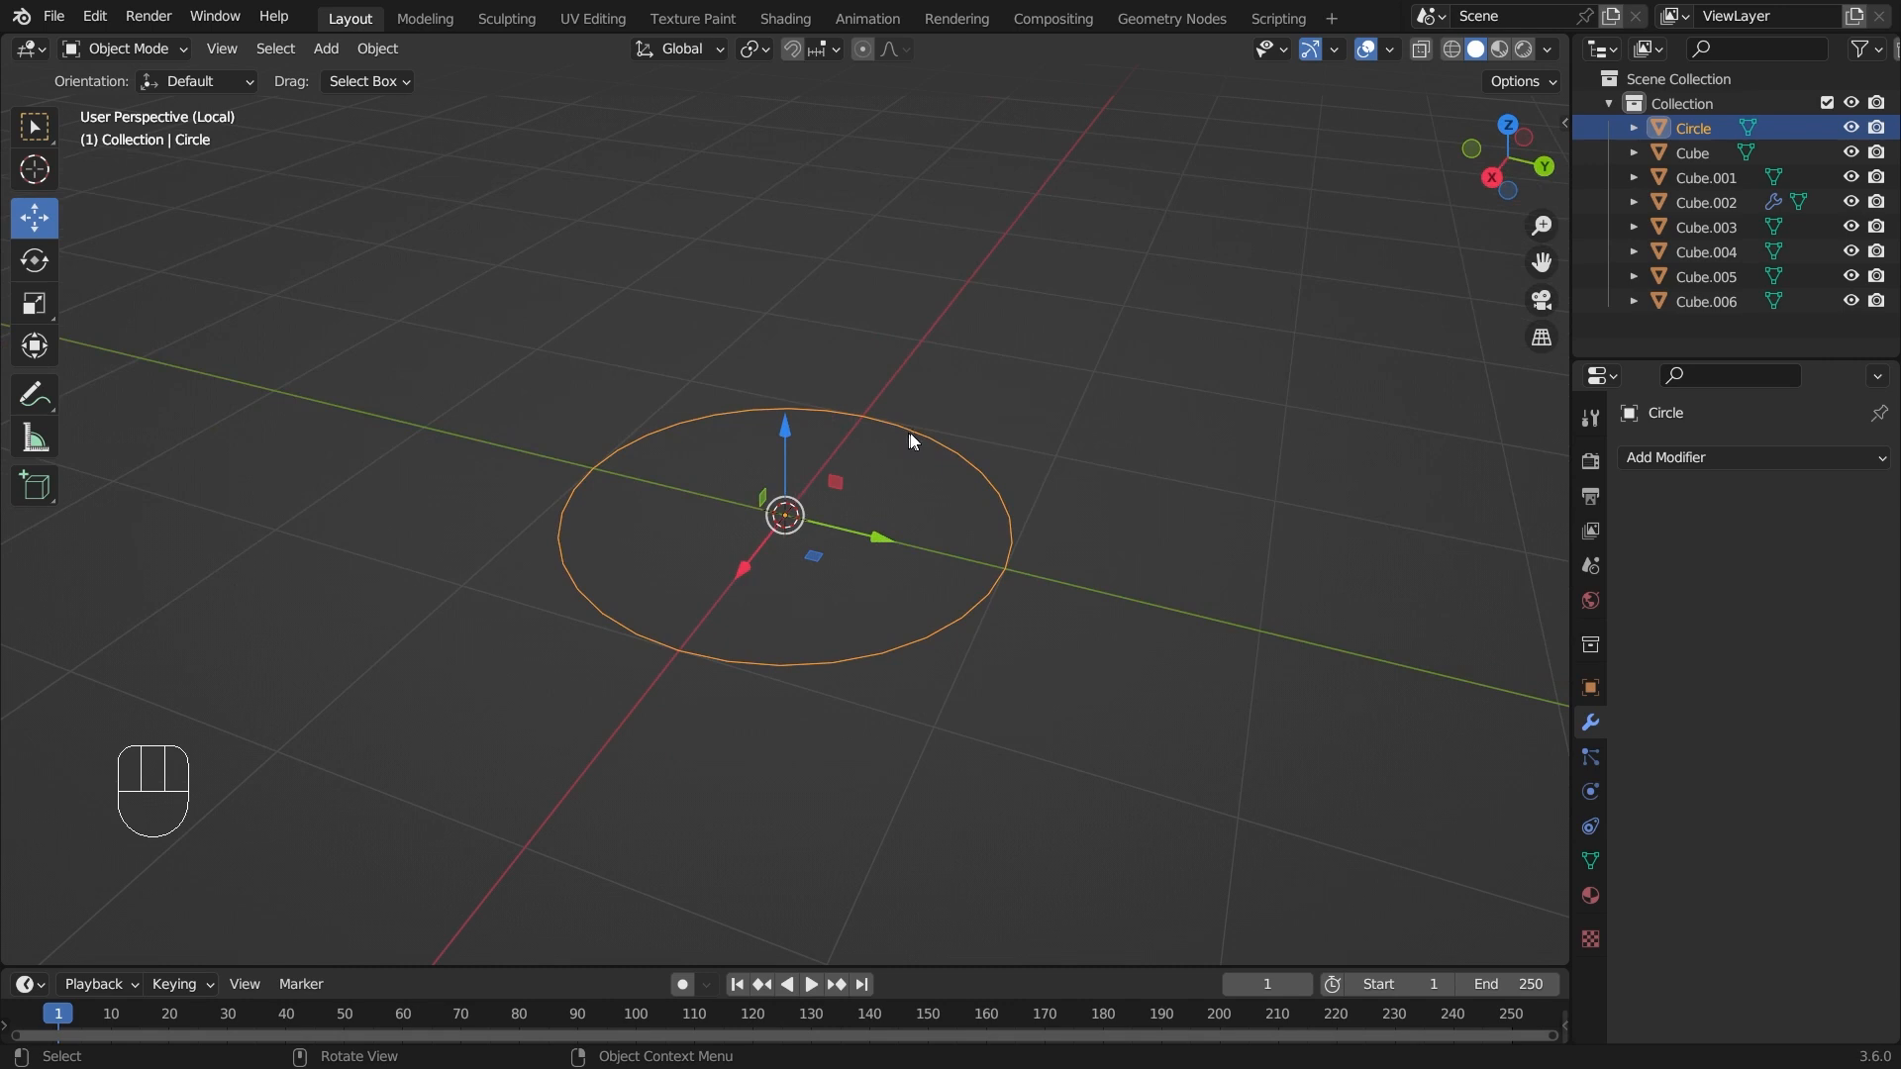
middle_click_drag(1139, 407, 1214, 463)
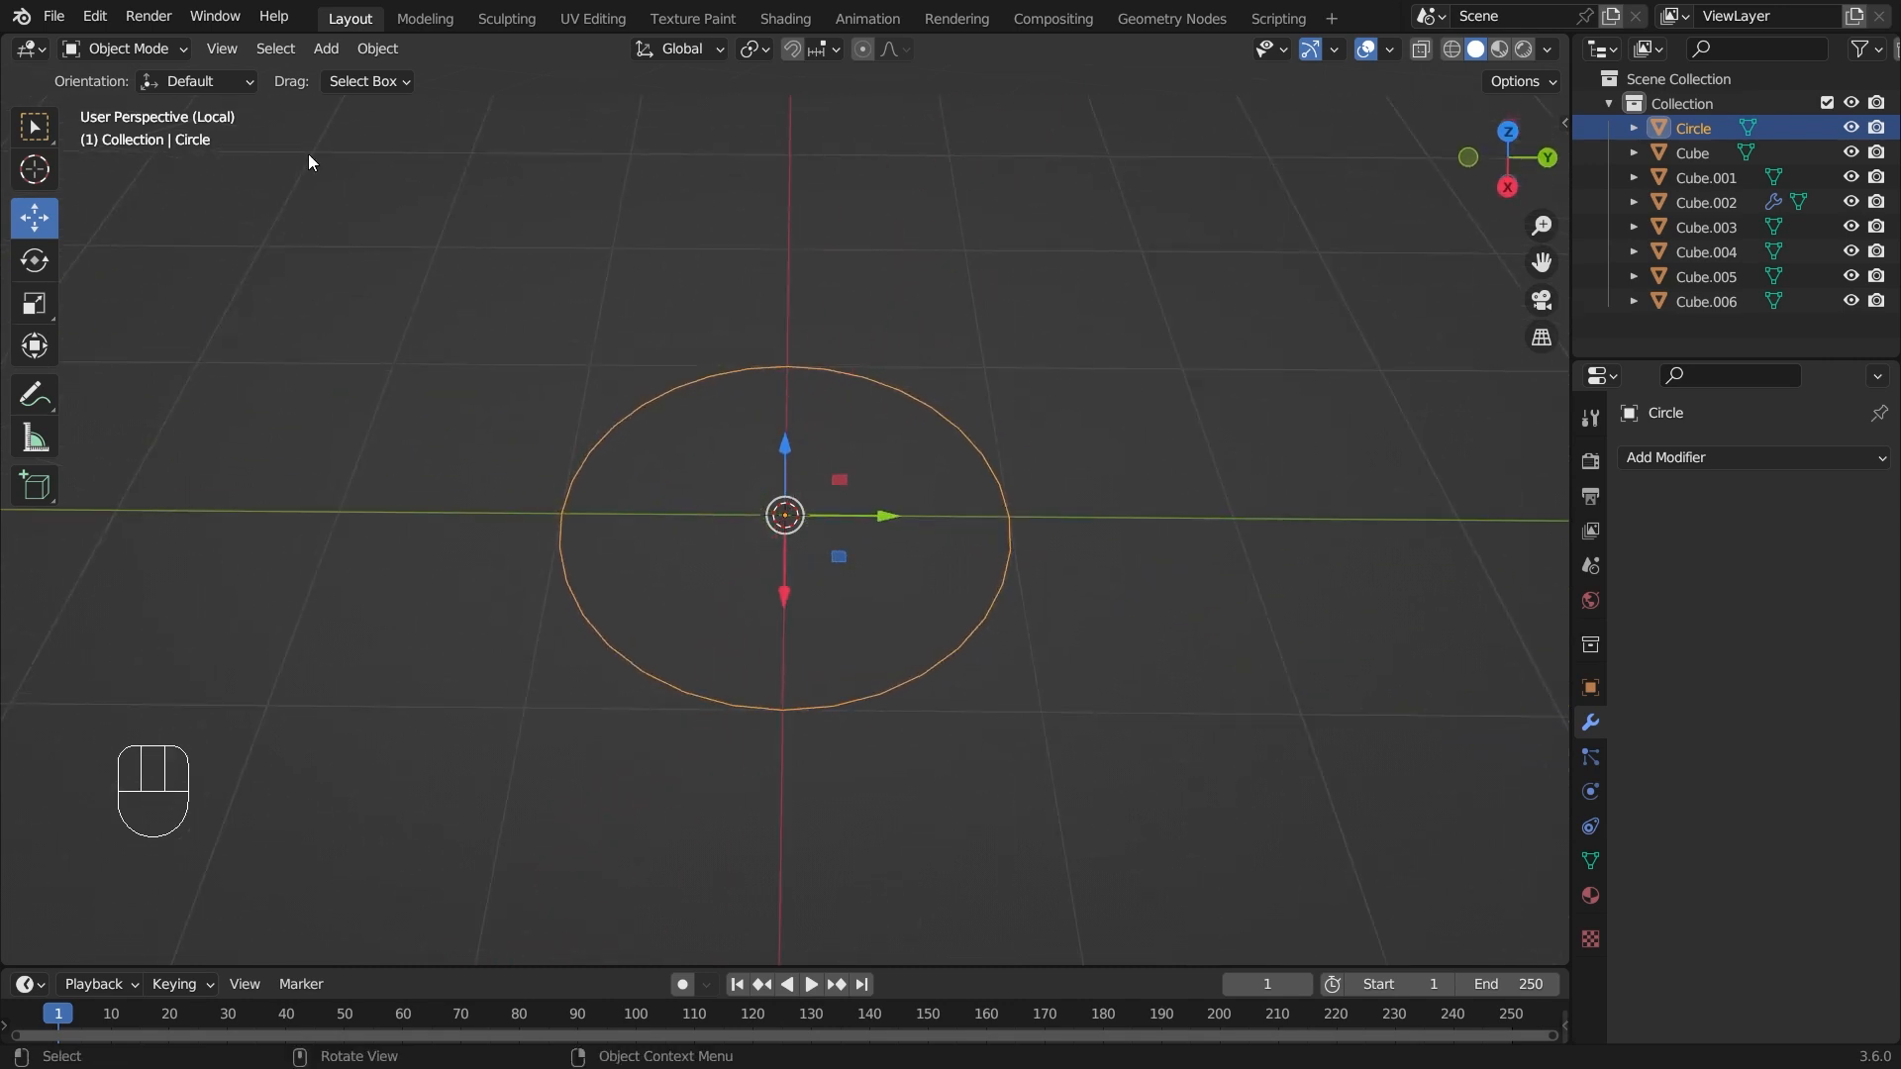
- Enter Edit Mode on the circle, and select all of it in vertex select mode
left_click(132, 55)
left_click(134, 103)
scroll(979, 529, "up", 2)
key("a")
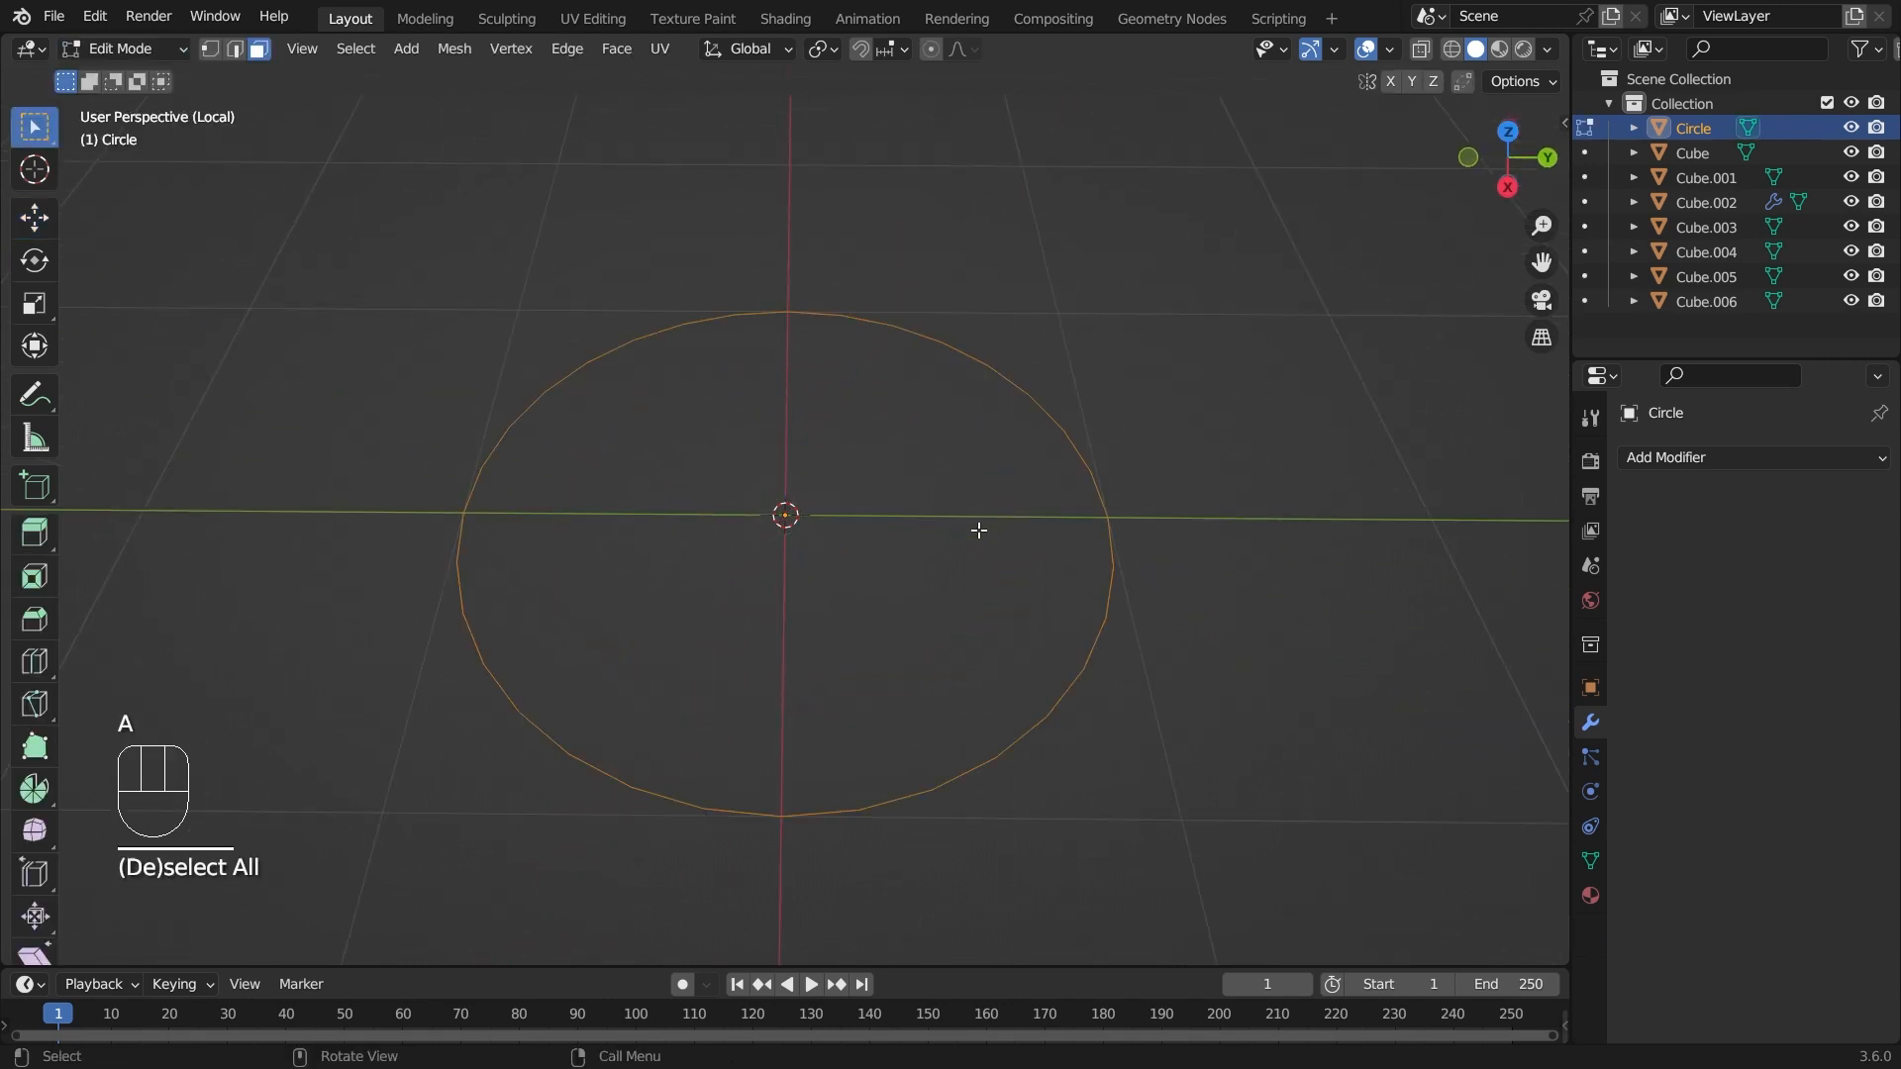
key("a")
middle_click_drag(965, 482, 921, 500)
left_click(210, 56)
middle_click_drag(761, 490, 615, 349)
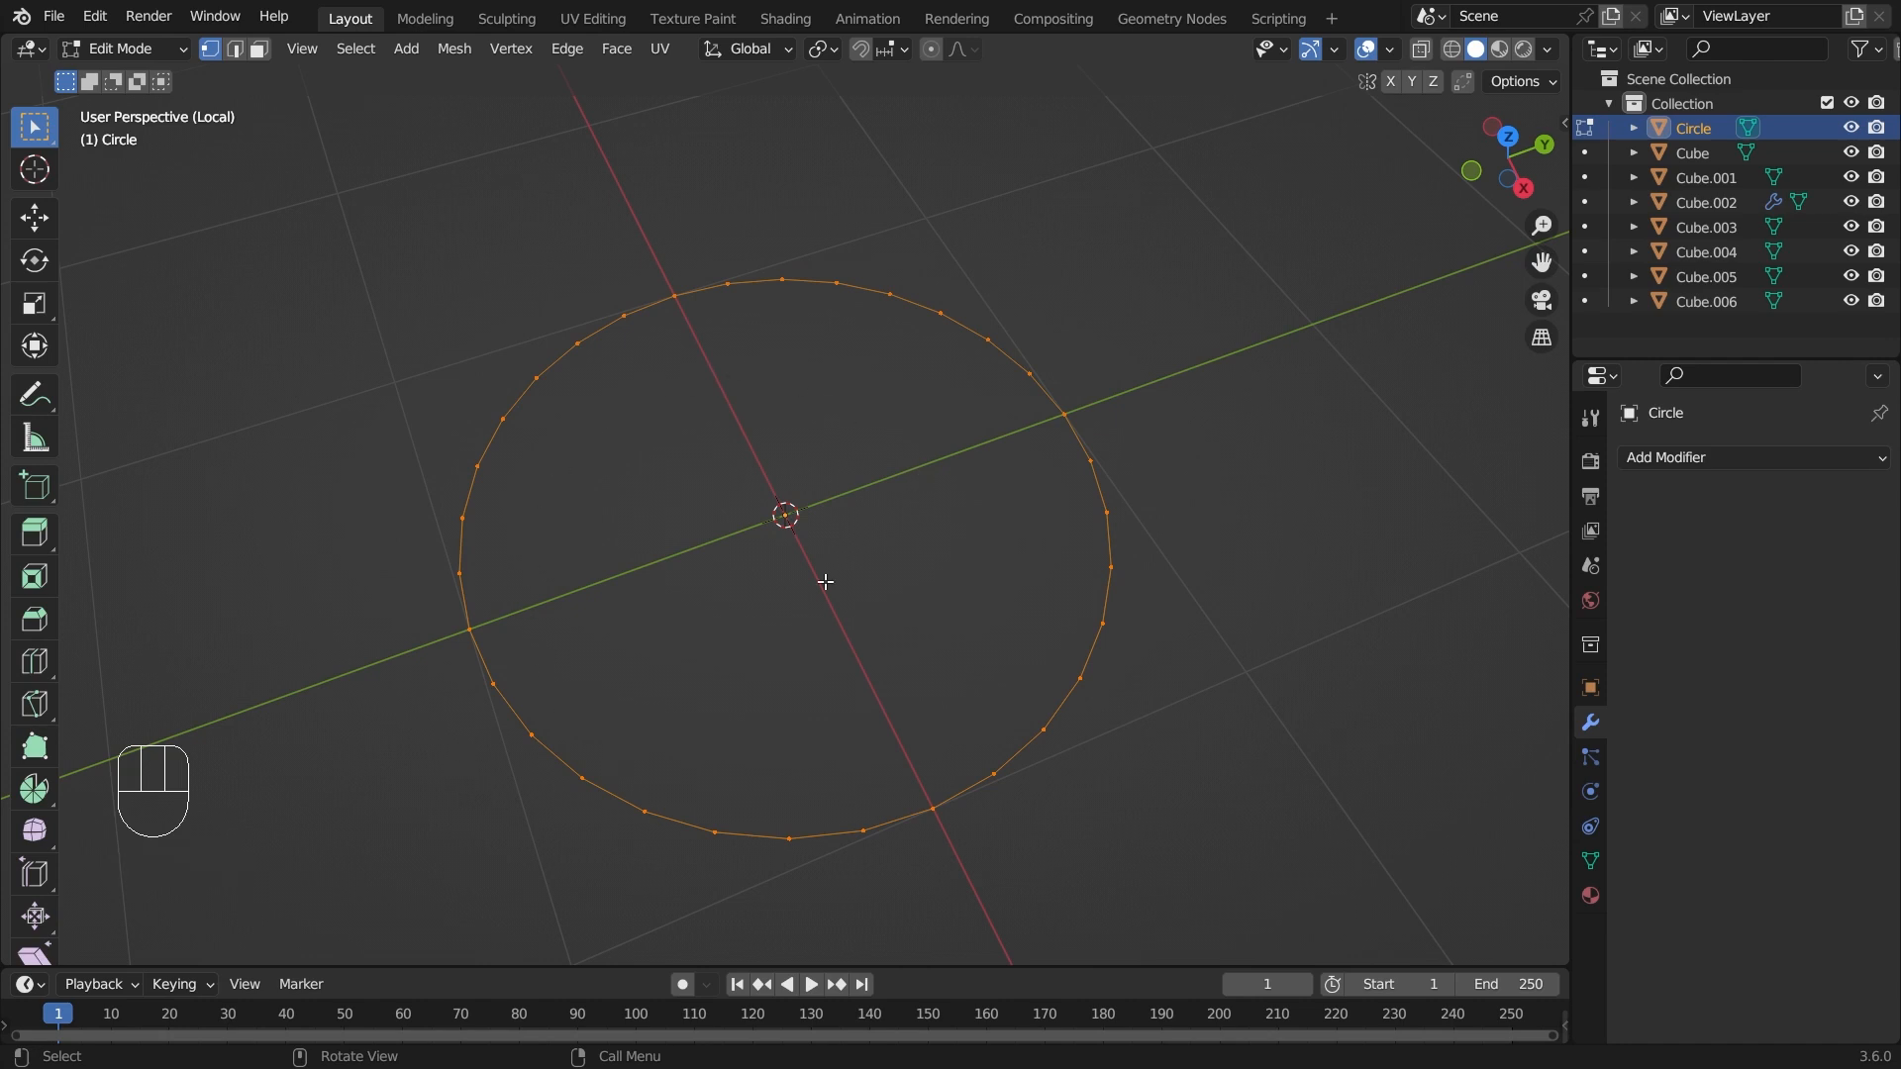
middle_click_drag(826, 583, 823, 445)
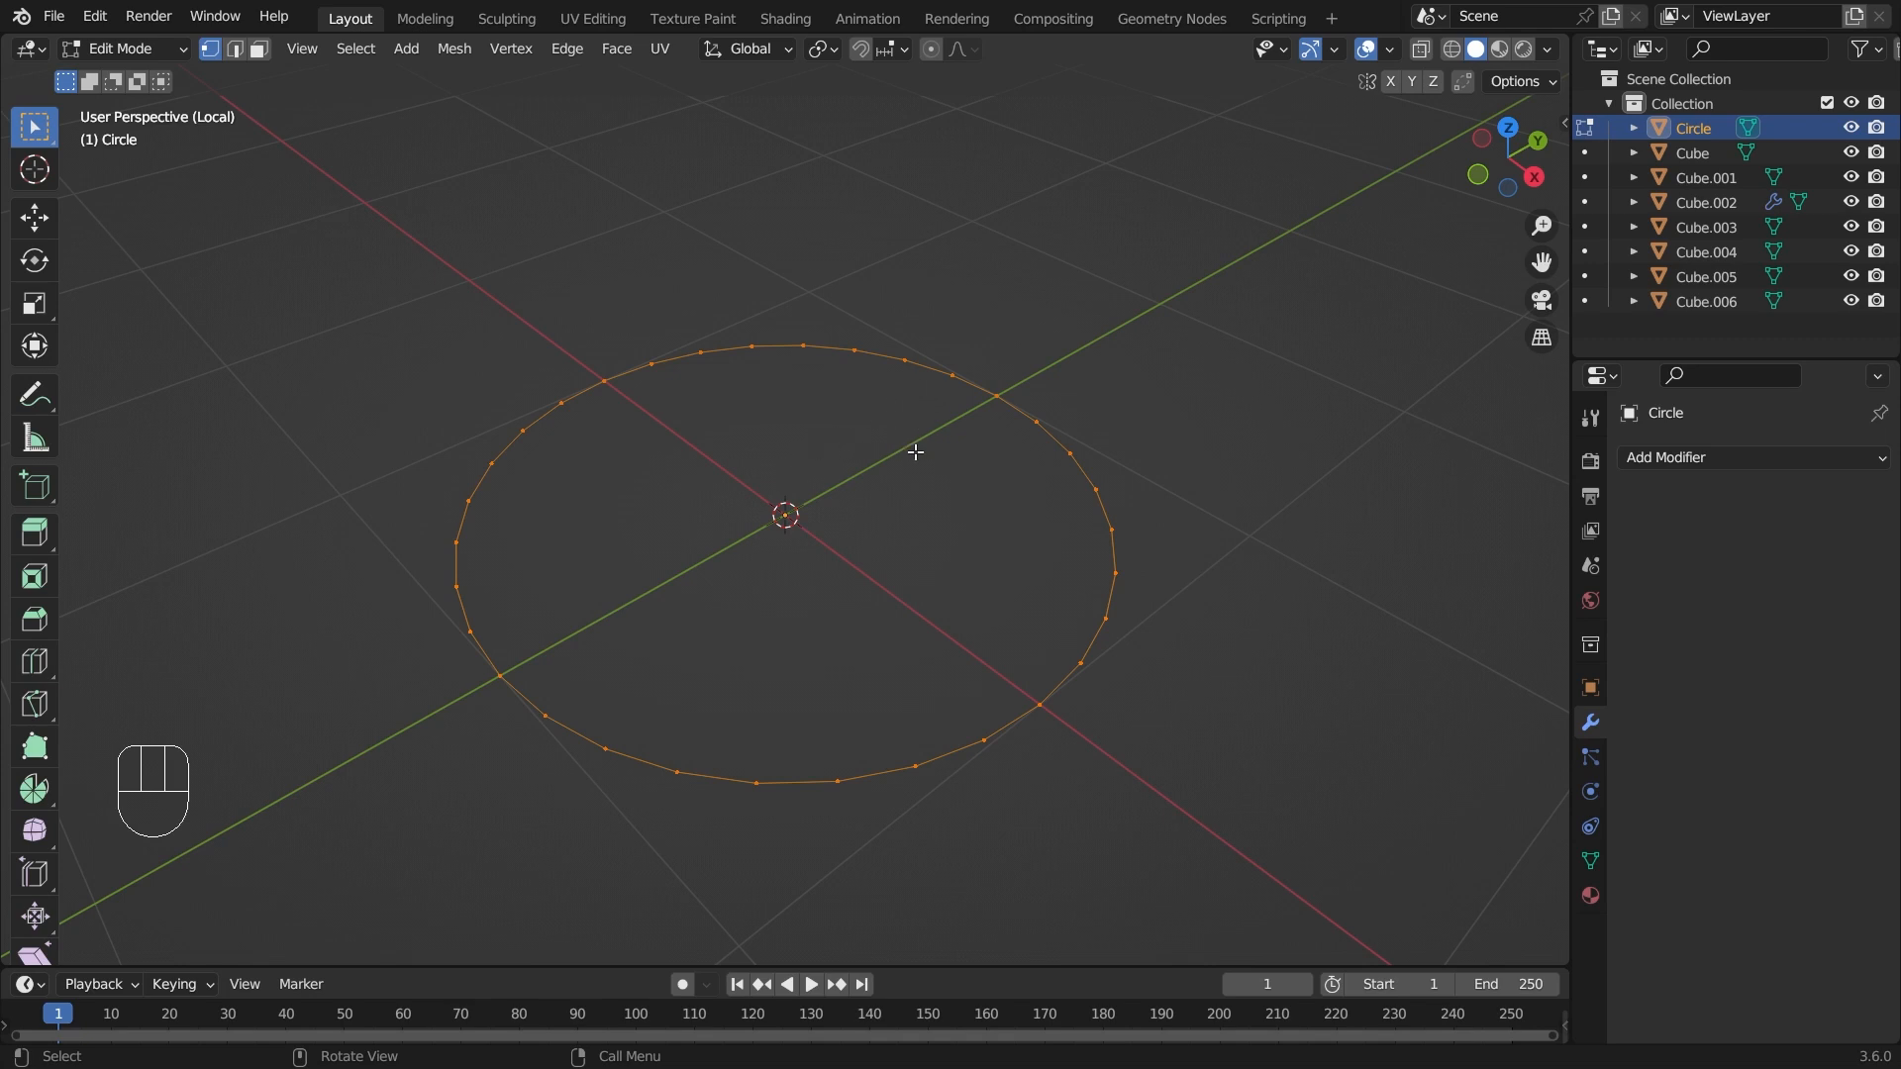
- Extrude the circle's vertices in place and scale the new ring inward to about 0.076, leaving a small centre hole
key("e")
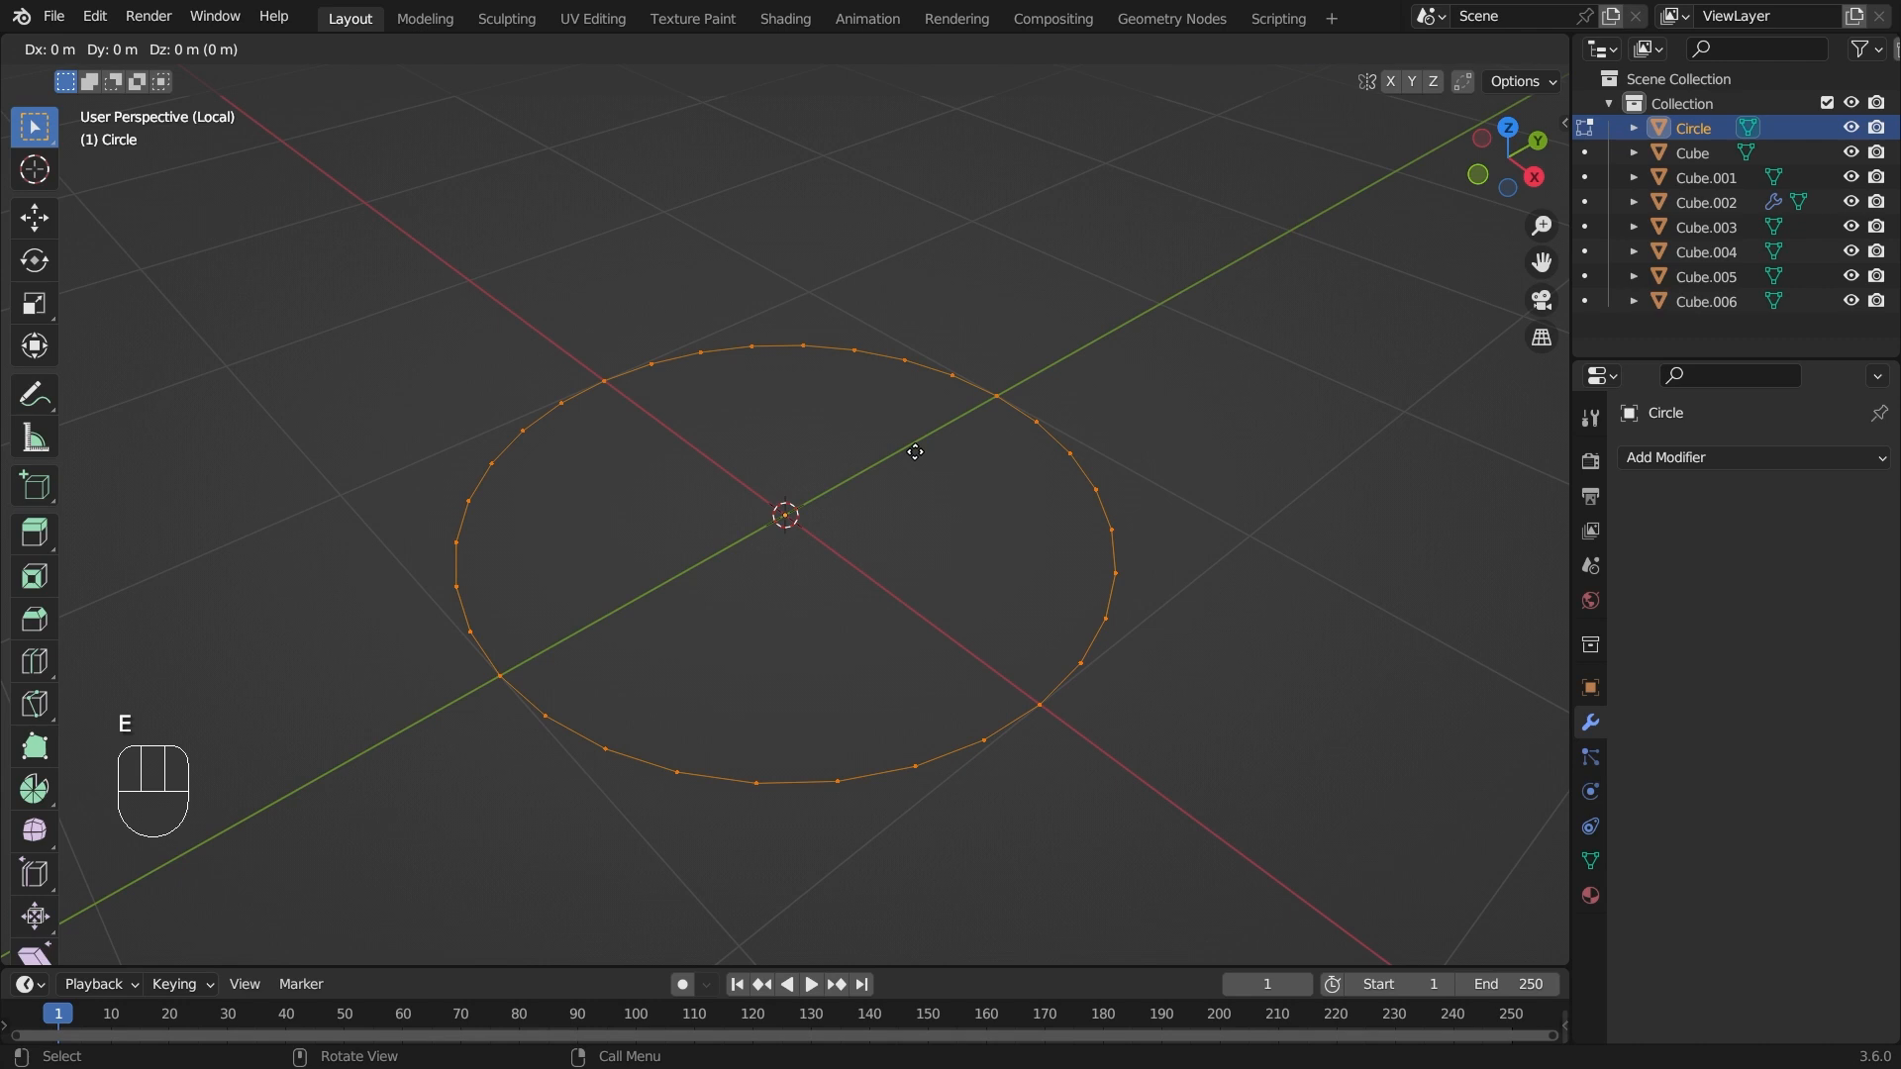
left_click(915, 452)
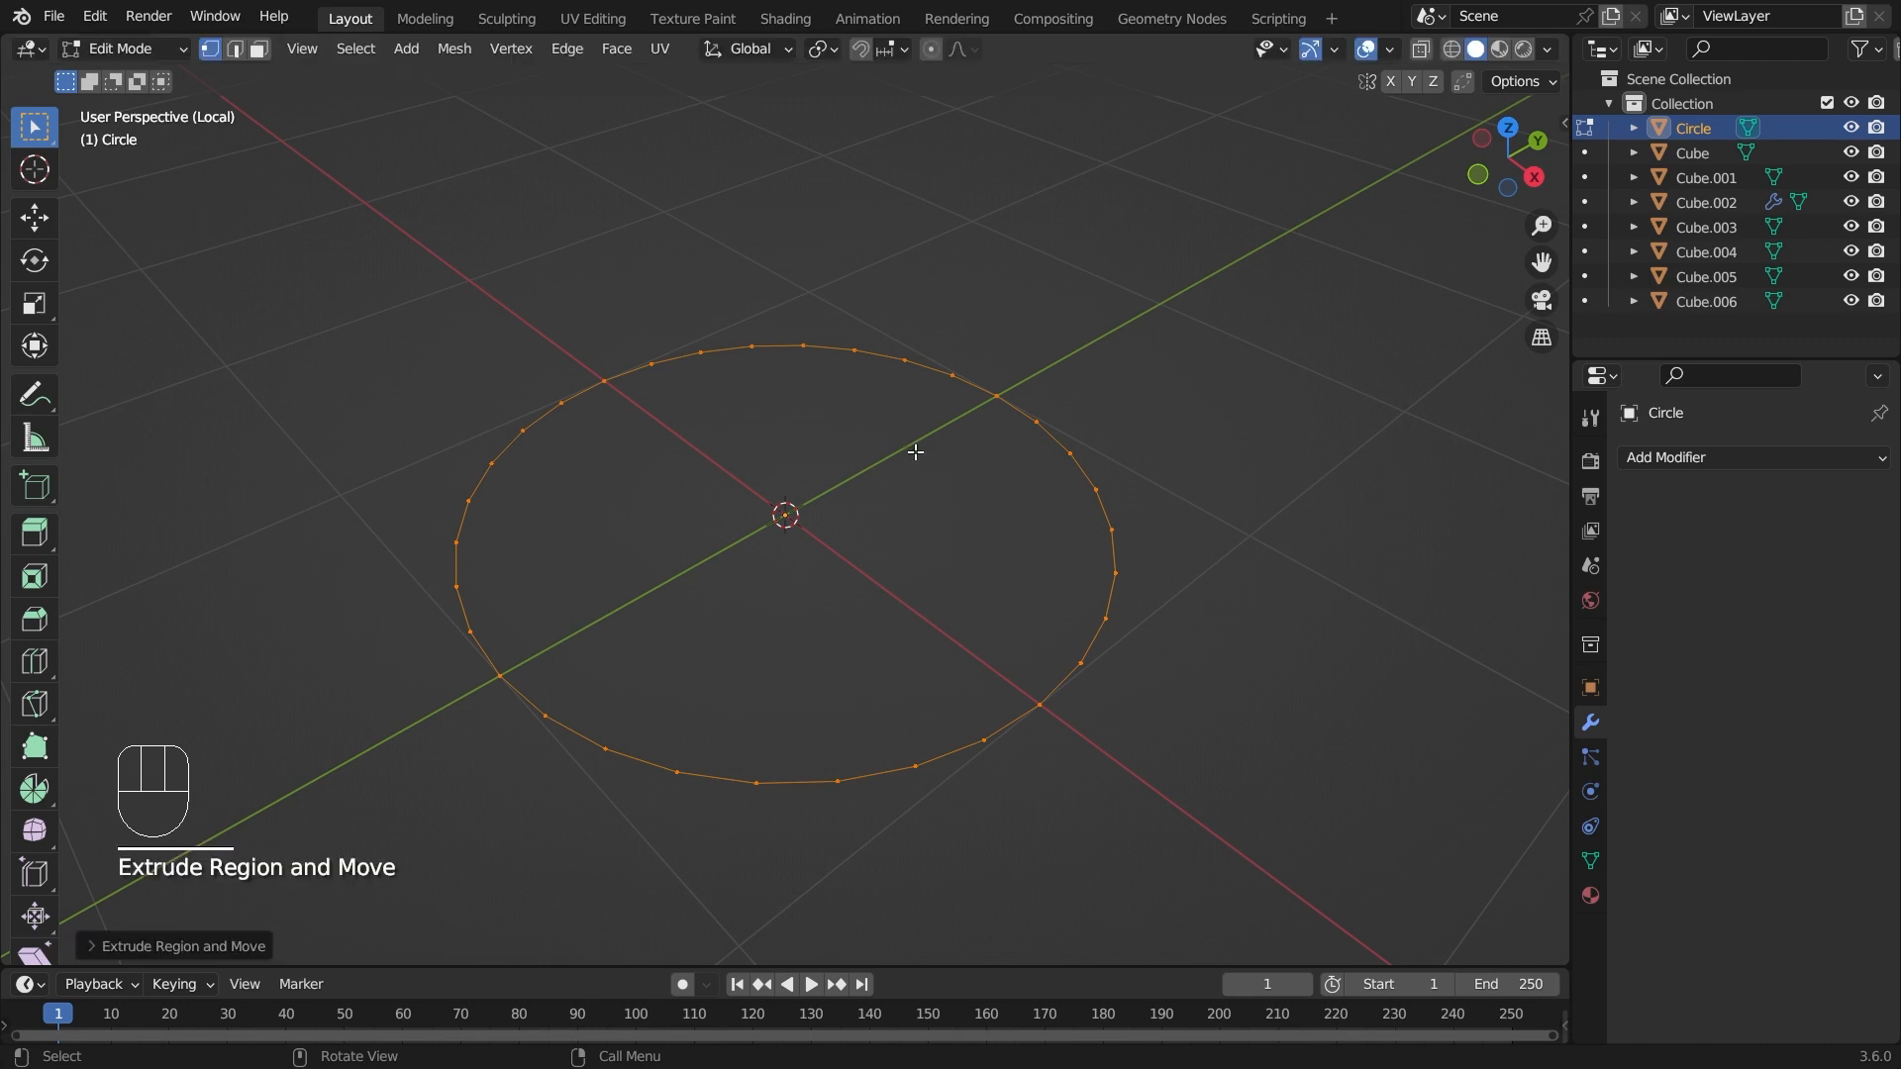
key("s")
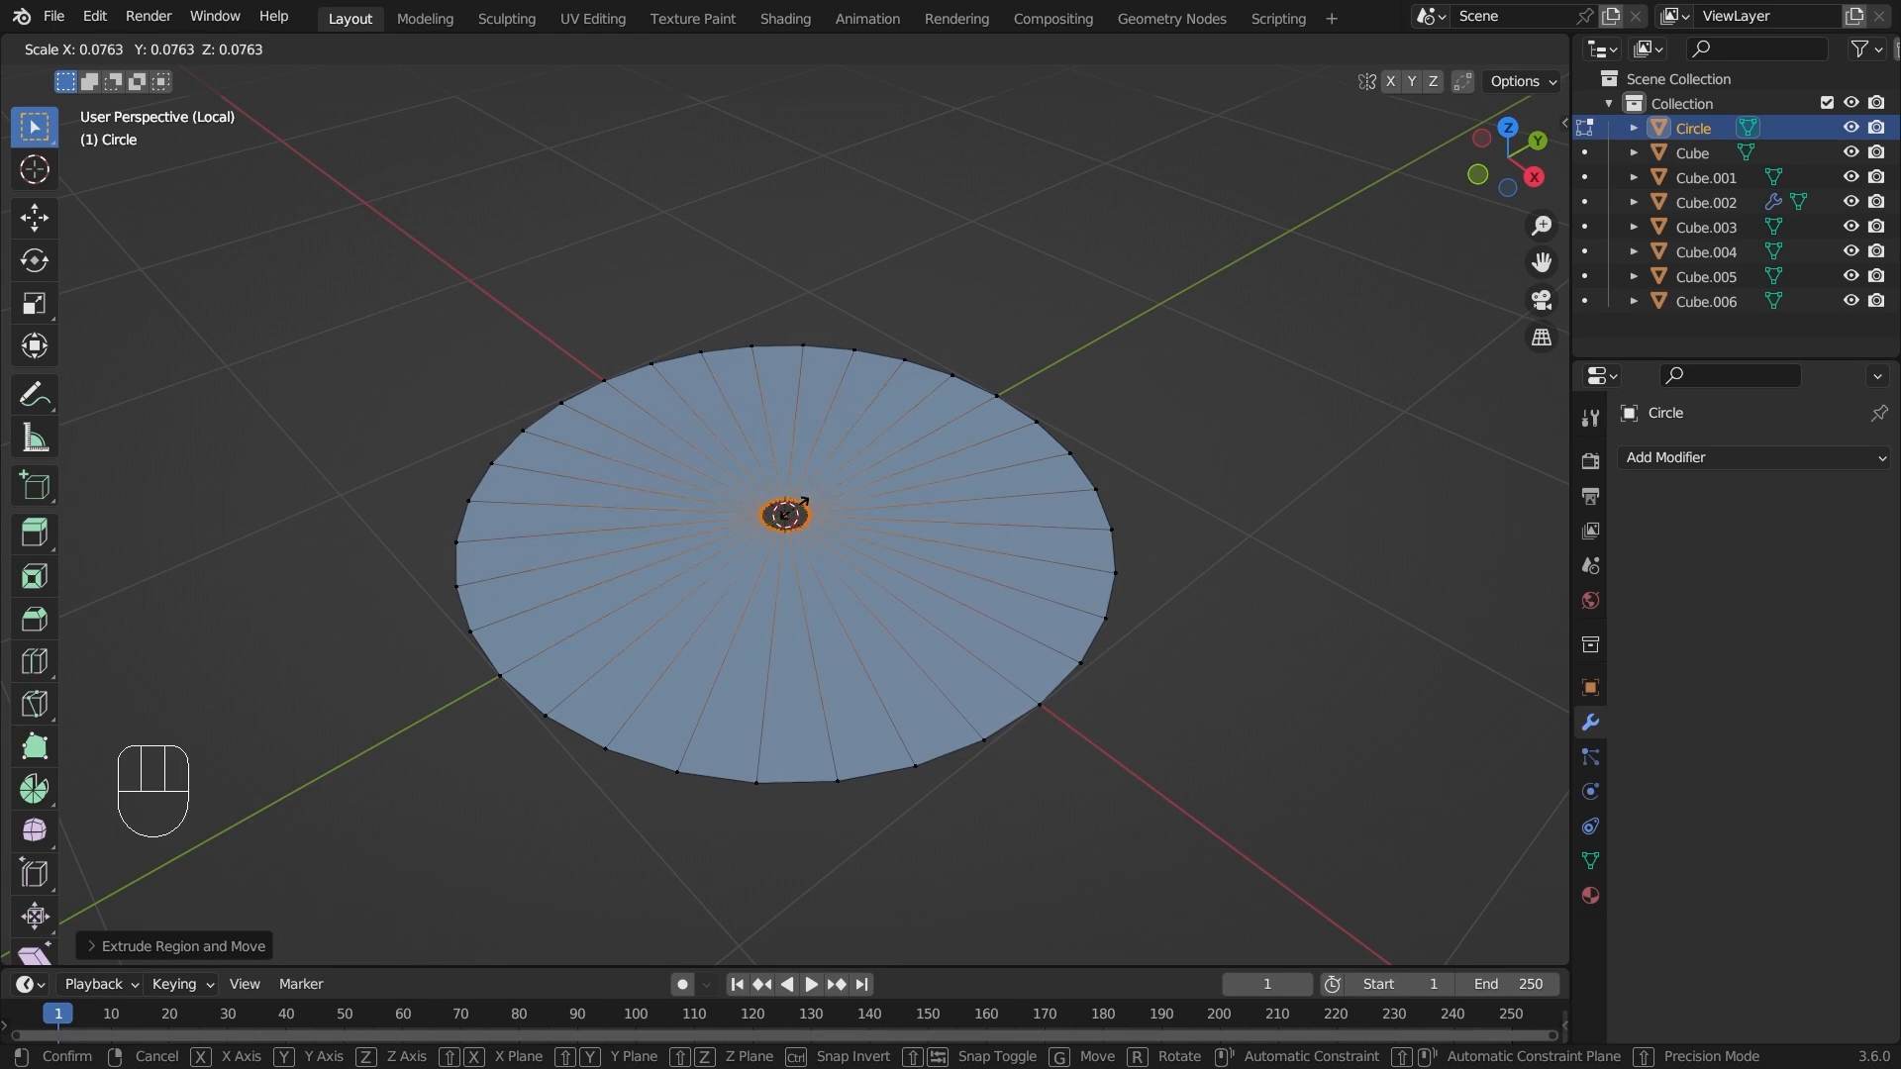
left_click(795, 508)
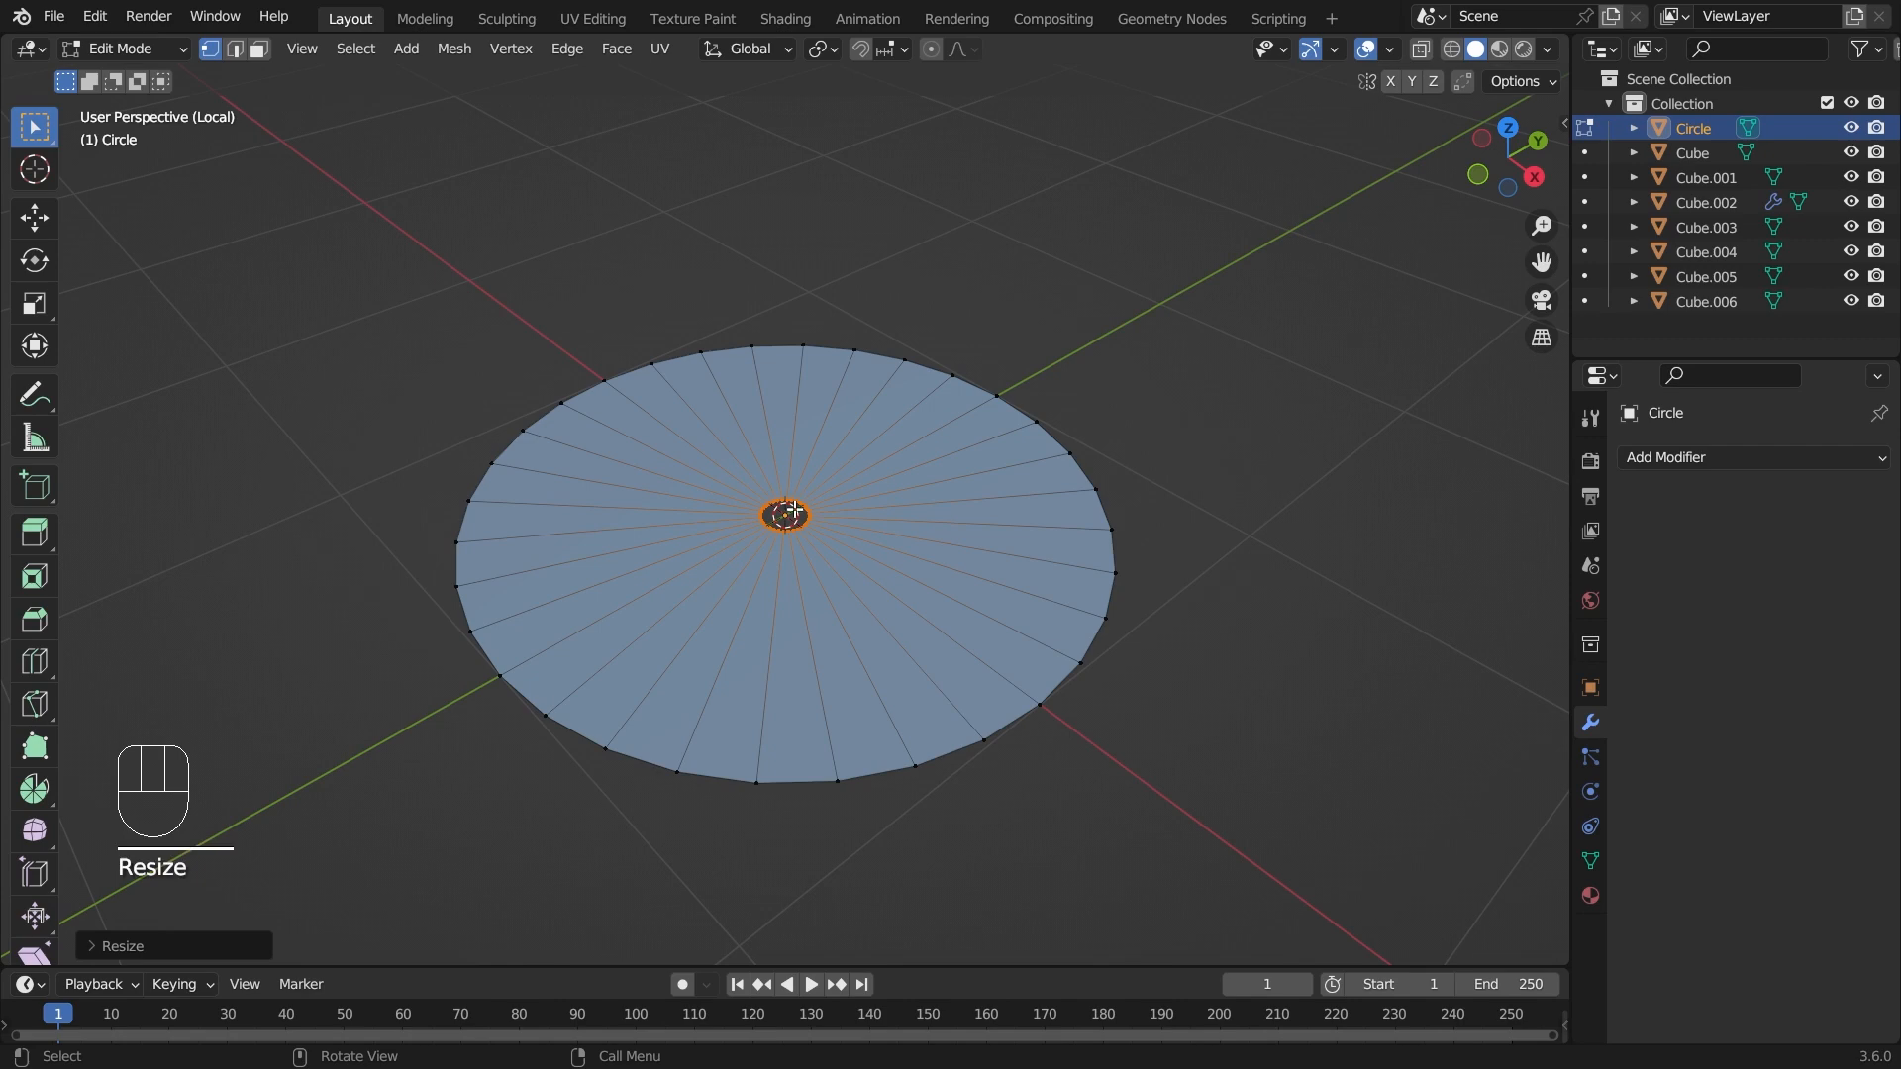
middle_click_drag(976, 603, 775, 490)
scroll(995, 683, "up", 2)
scroll(776, 490, "up", 2)
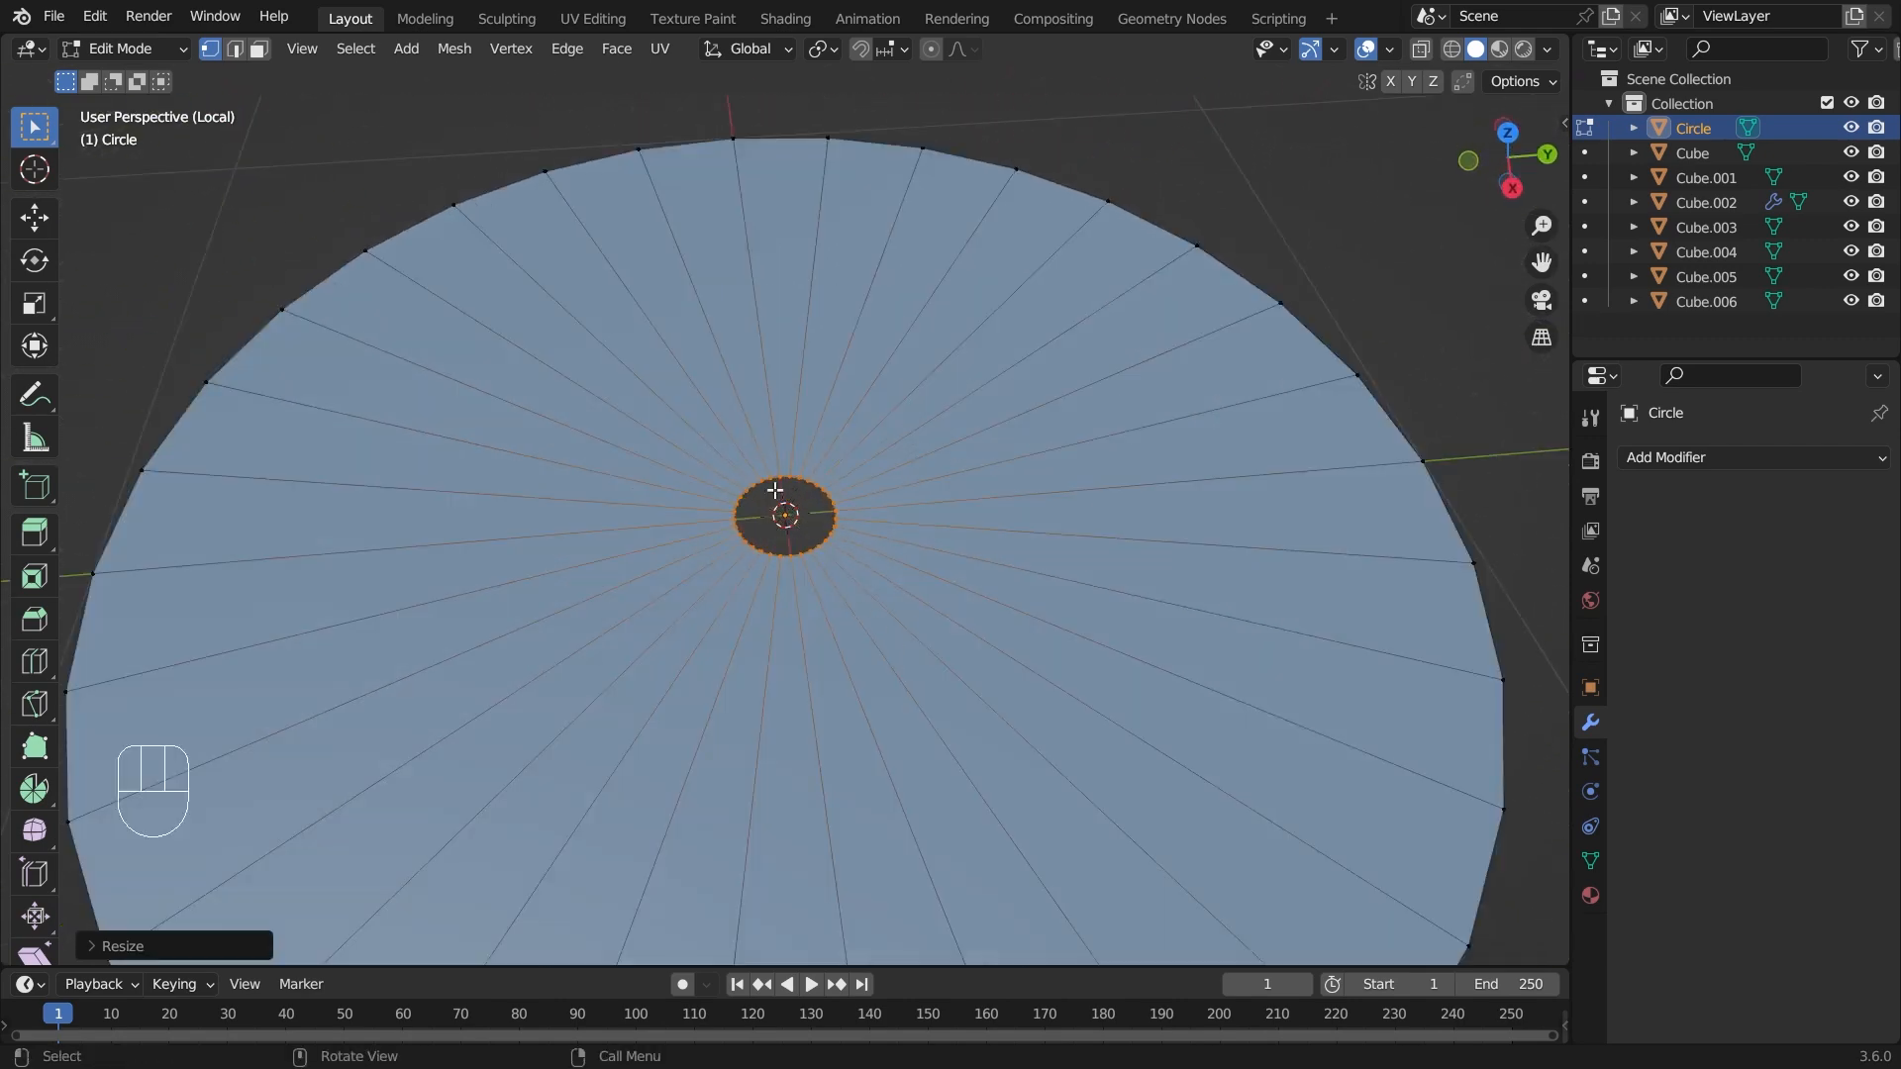
scroll(820, 443, "down", 6)
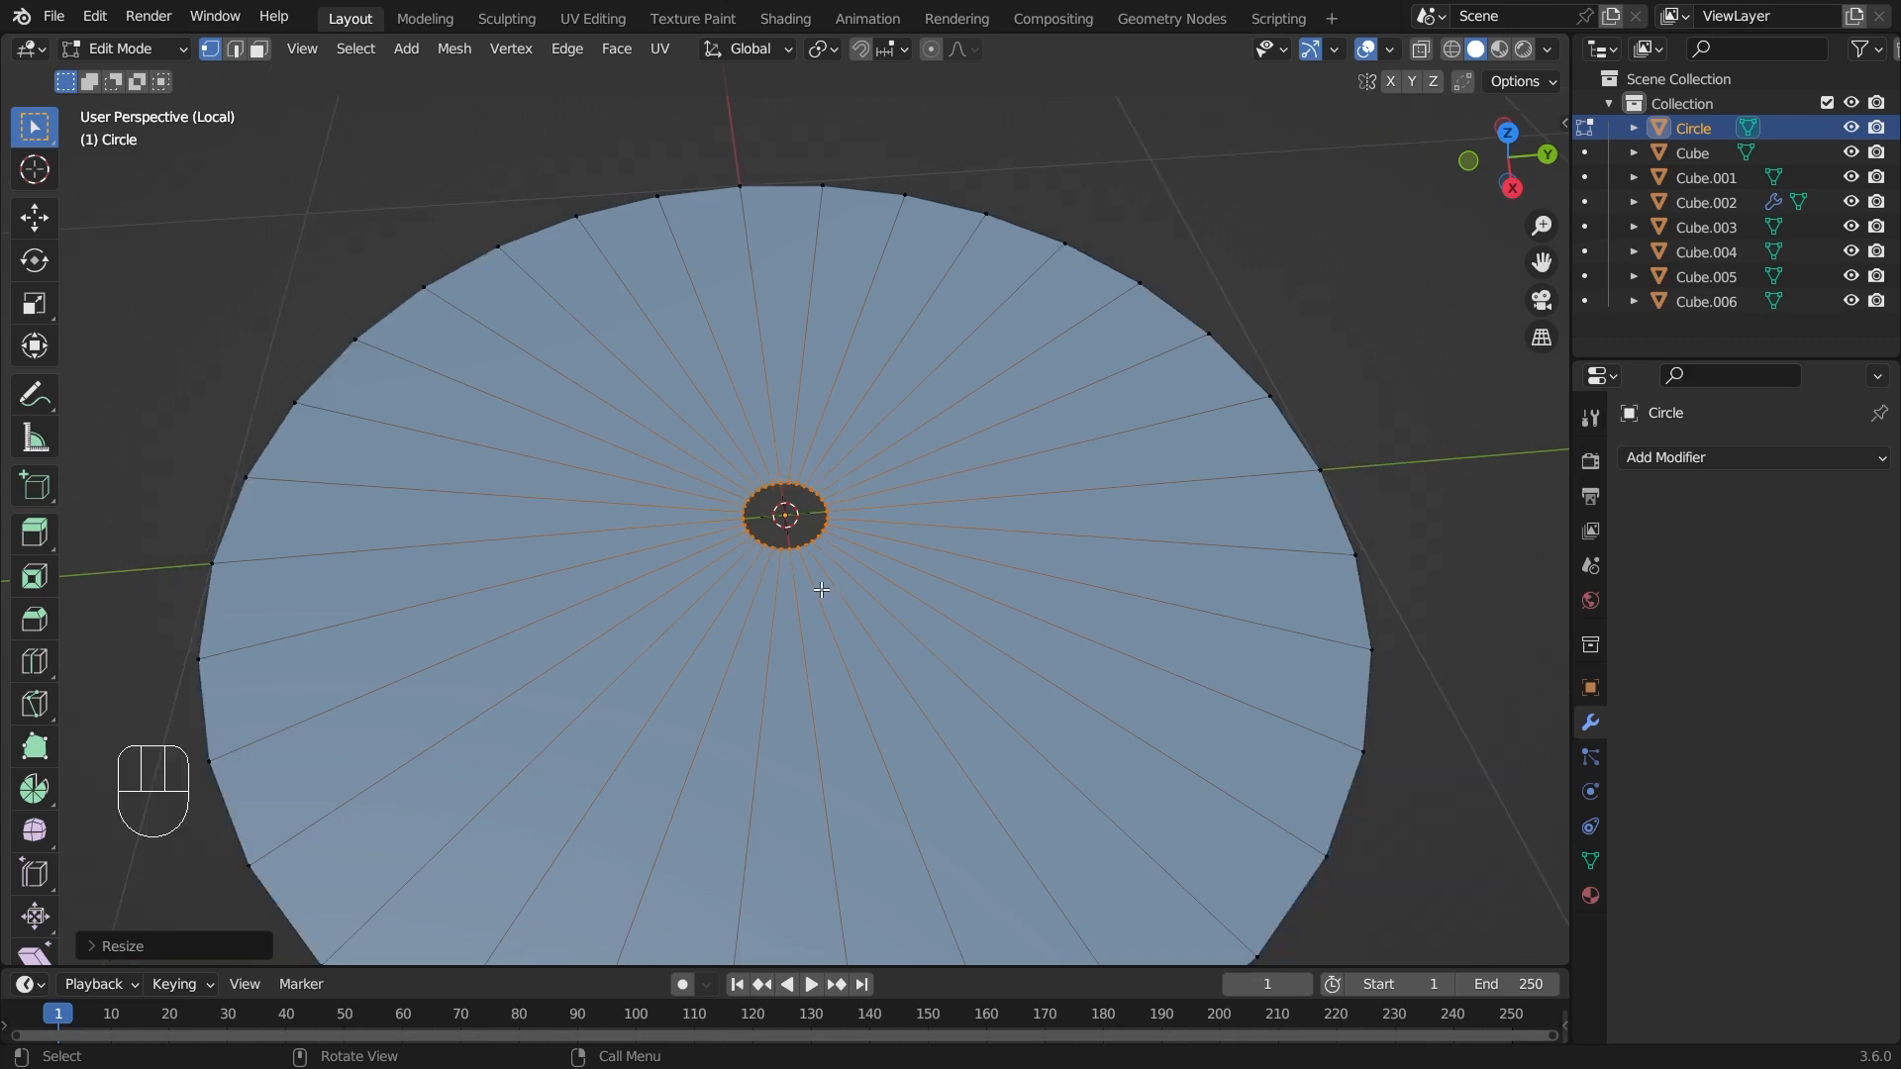
middle_click_drag(842, 454, 874, 466)
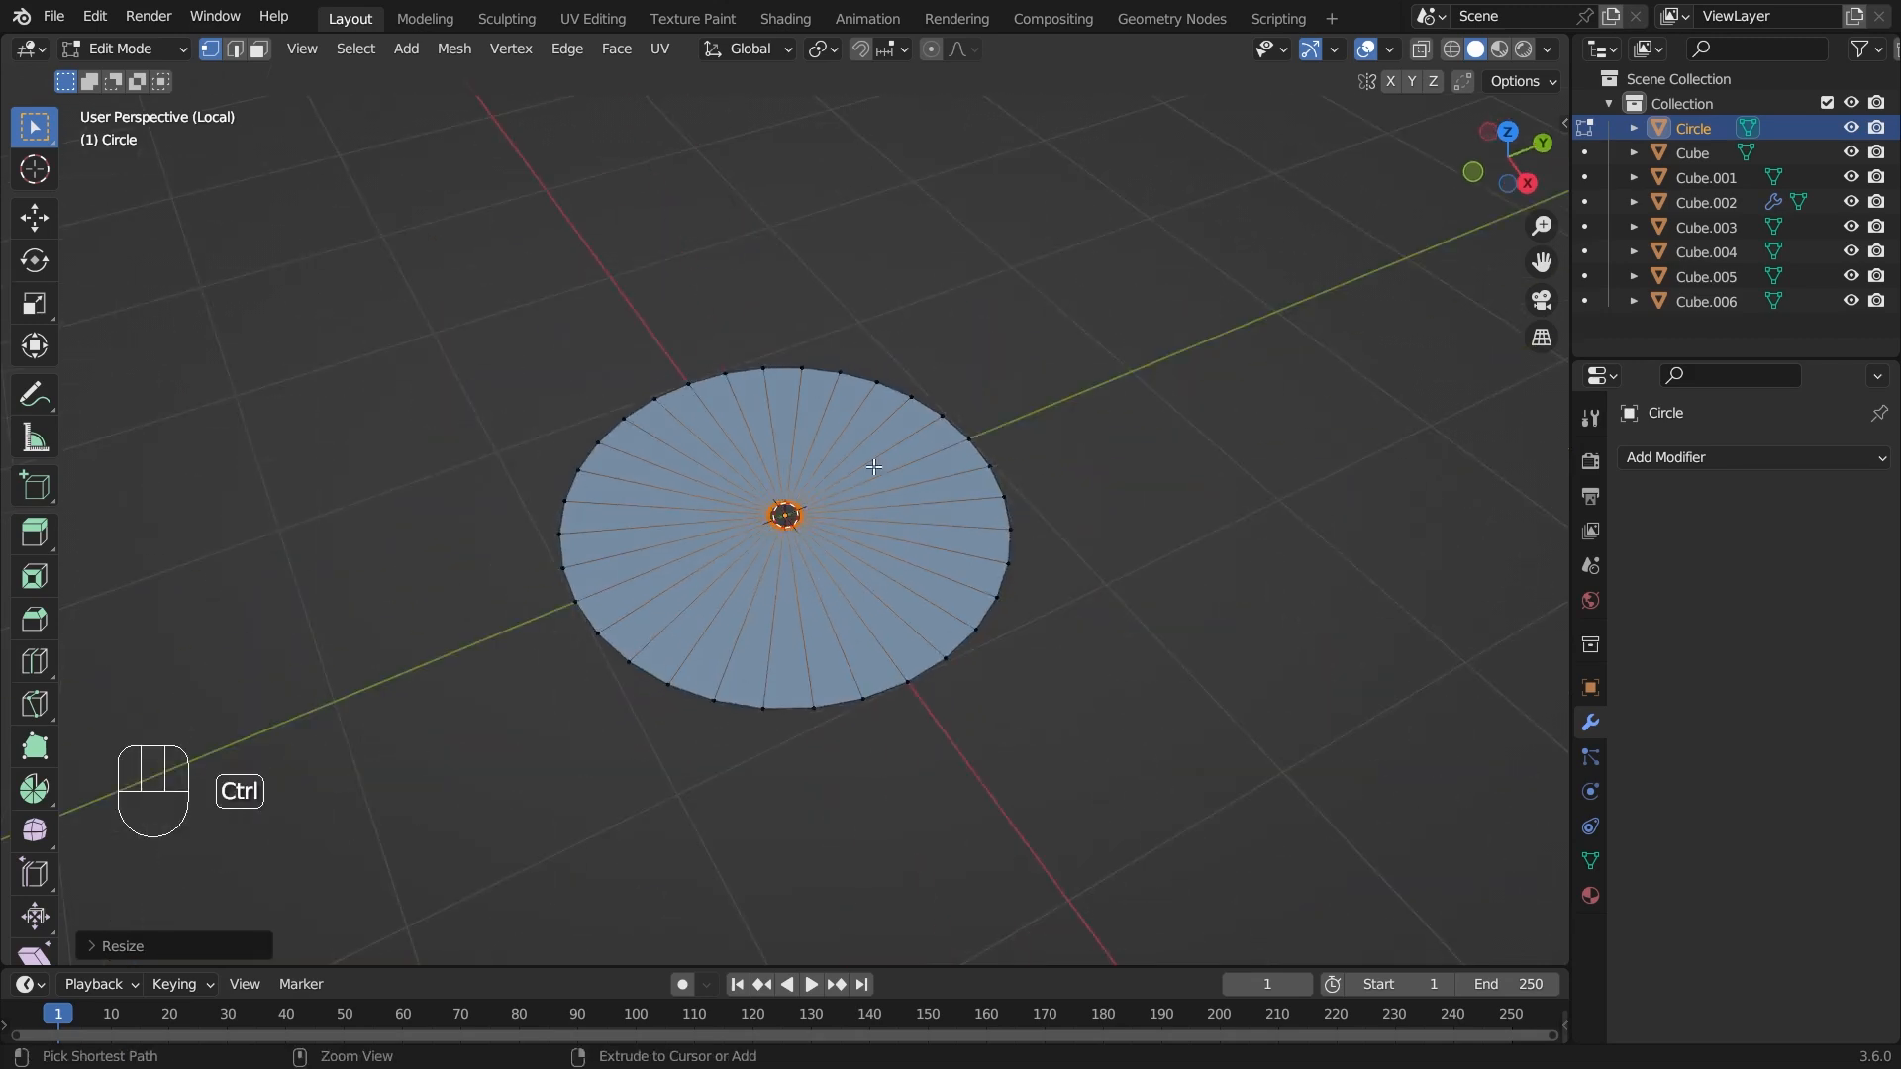
- Undo the ring extrusion, extrude the circle's vertices in place again and scale the new ring inward to a small centre hole
key("ctrl+z")
scroll(848, 432, "up", 1)
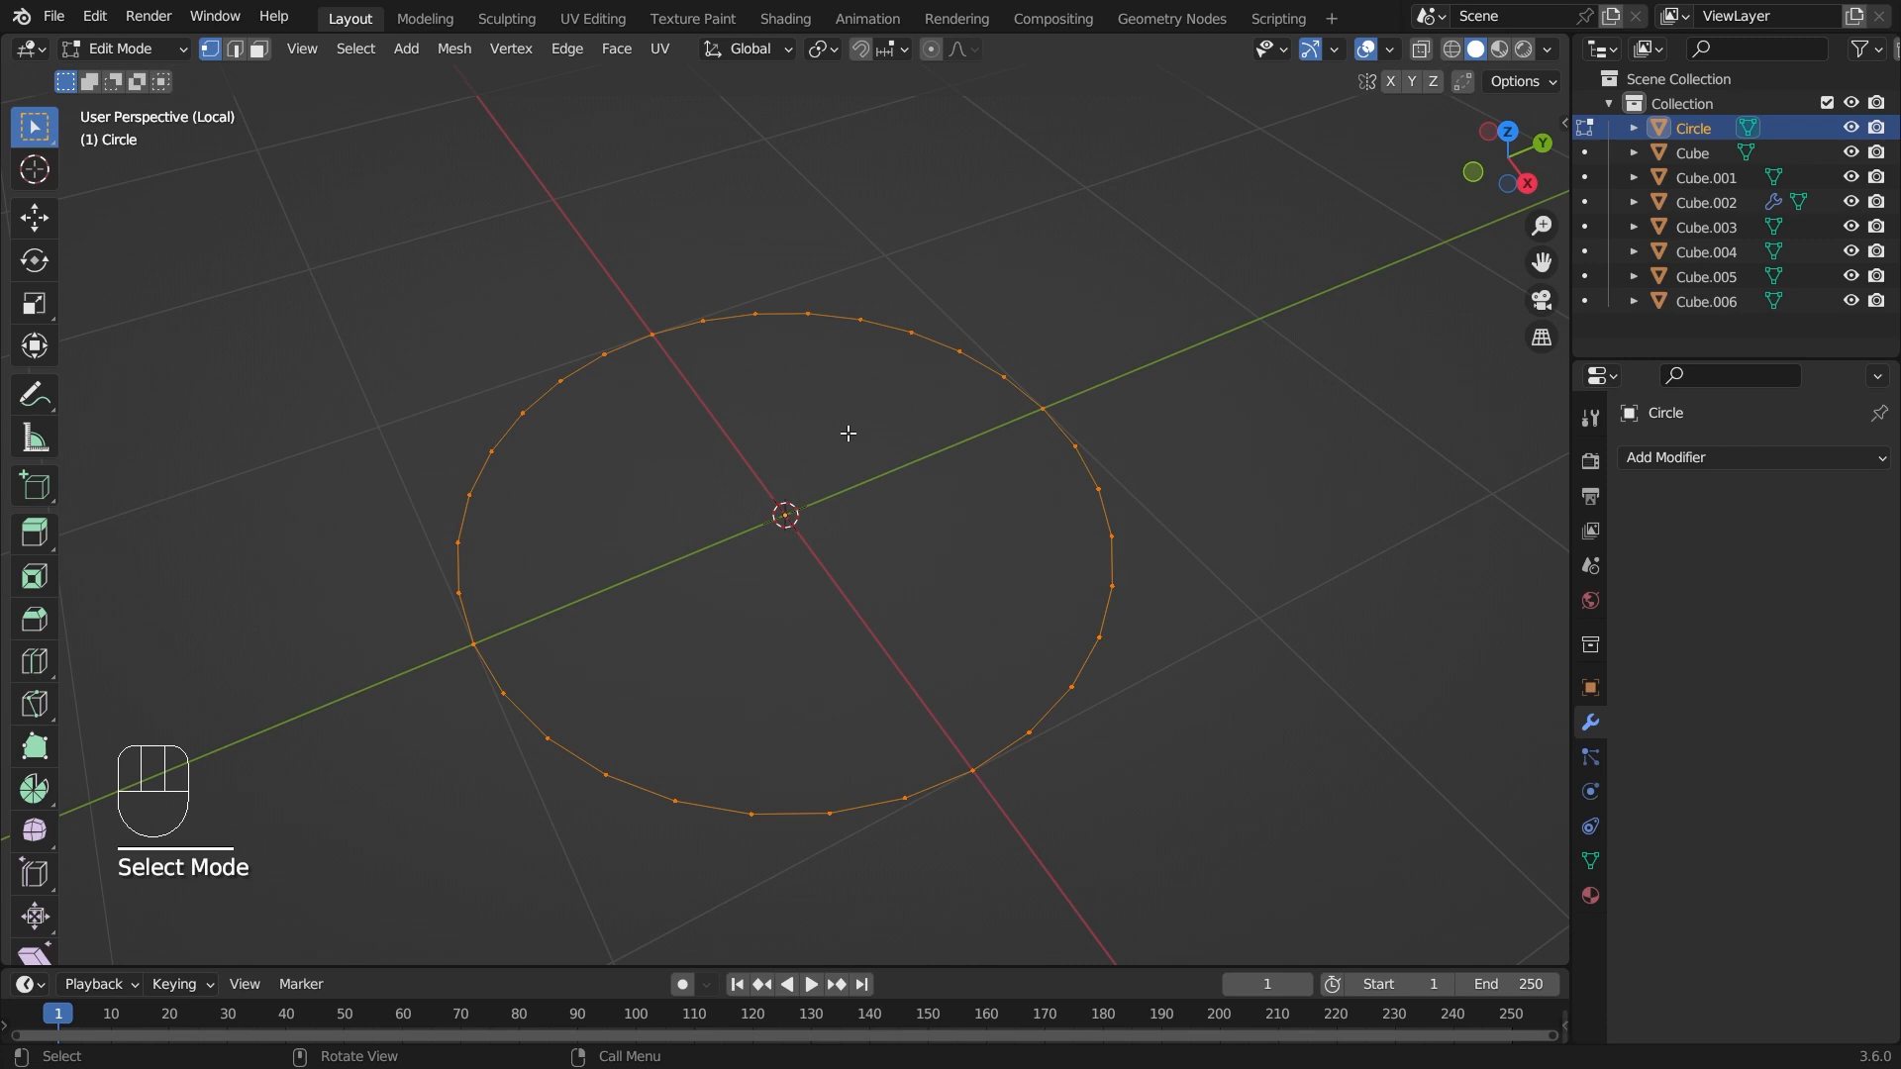
key("e")
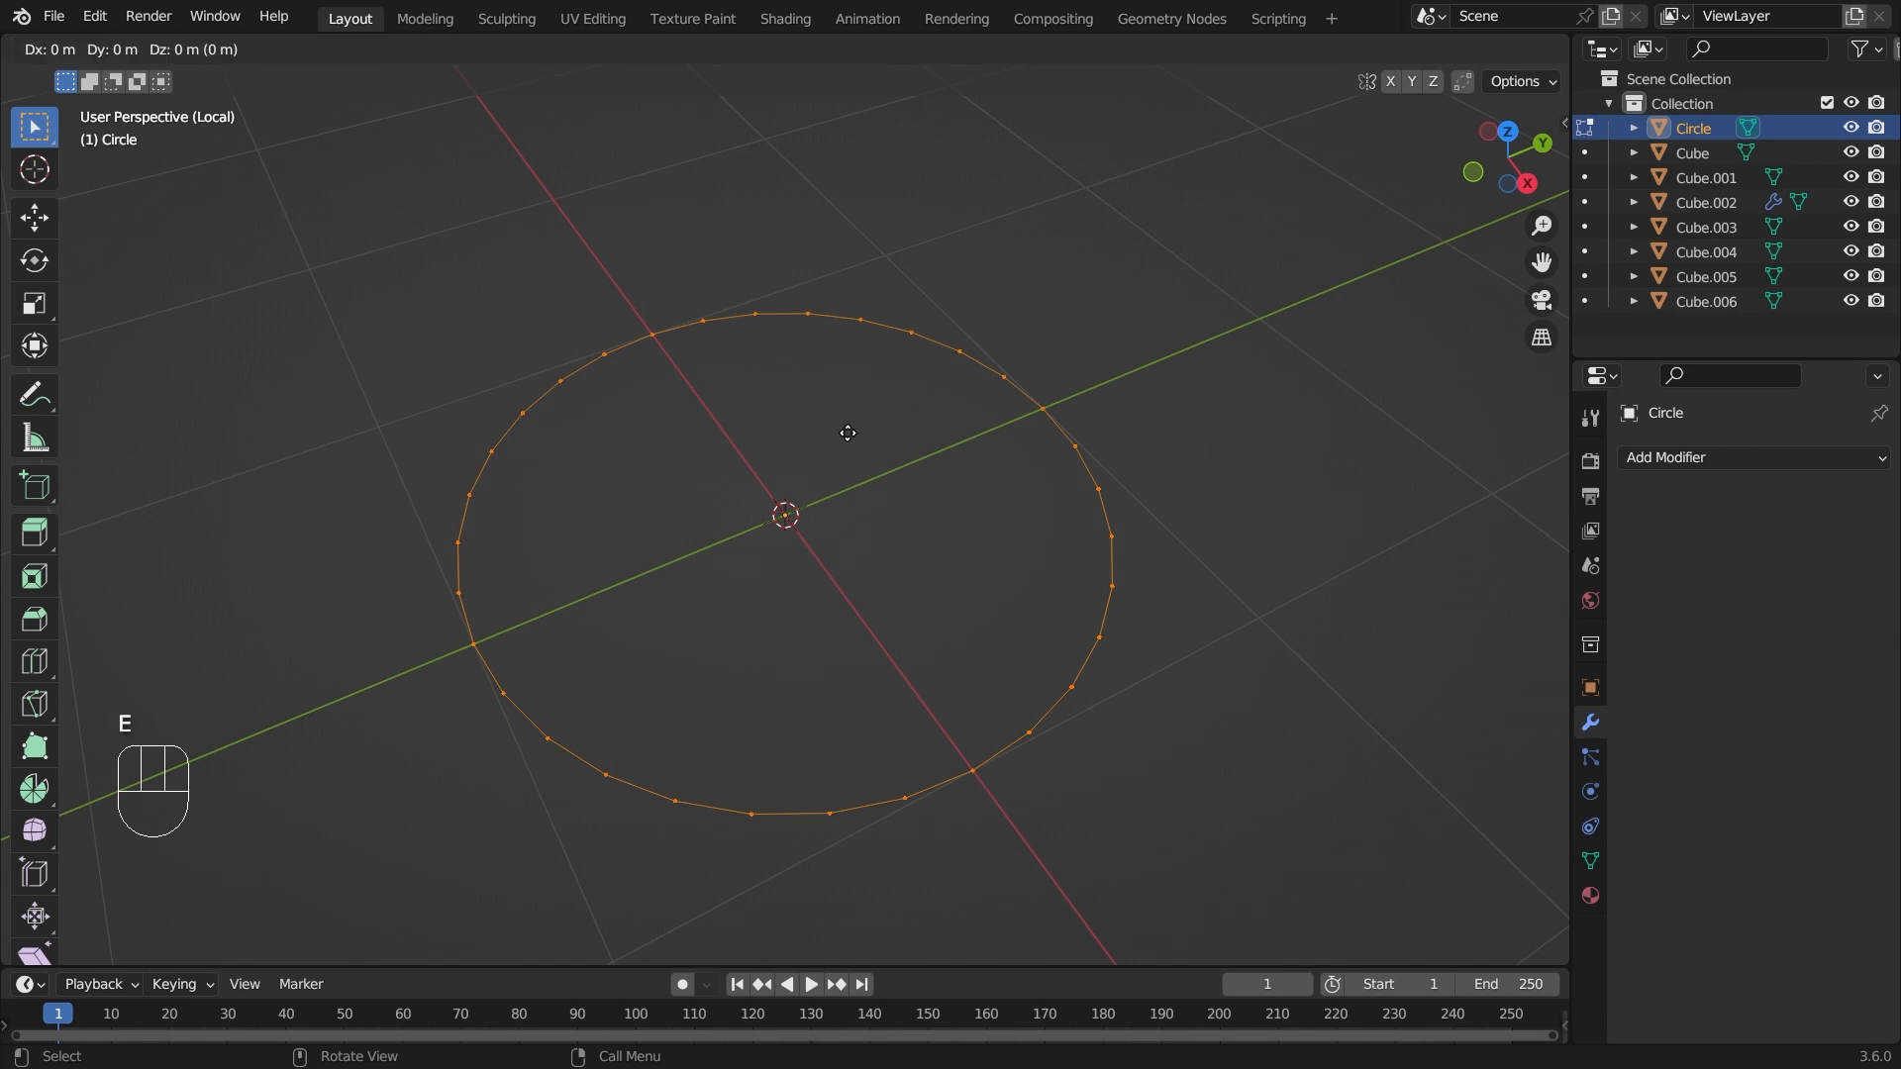
left_click(849, 433)
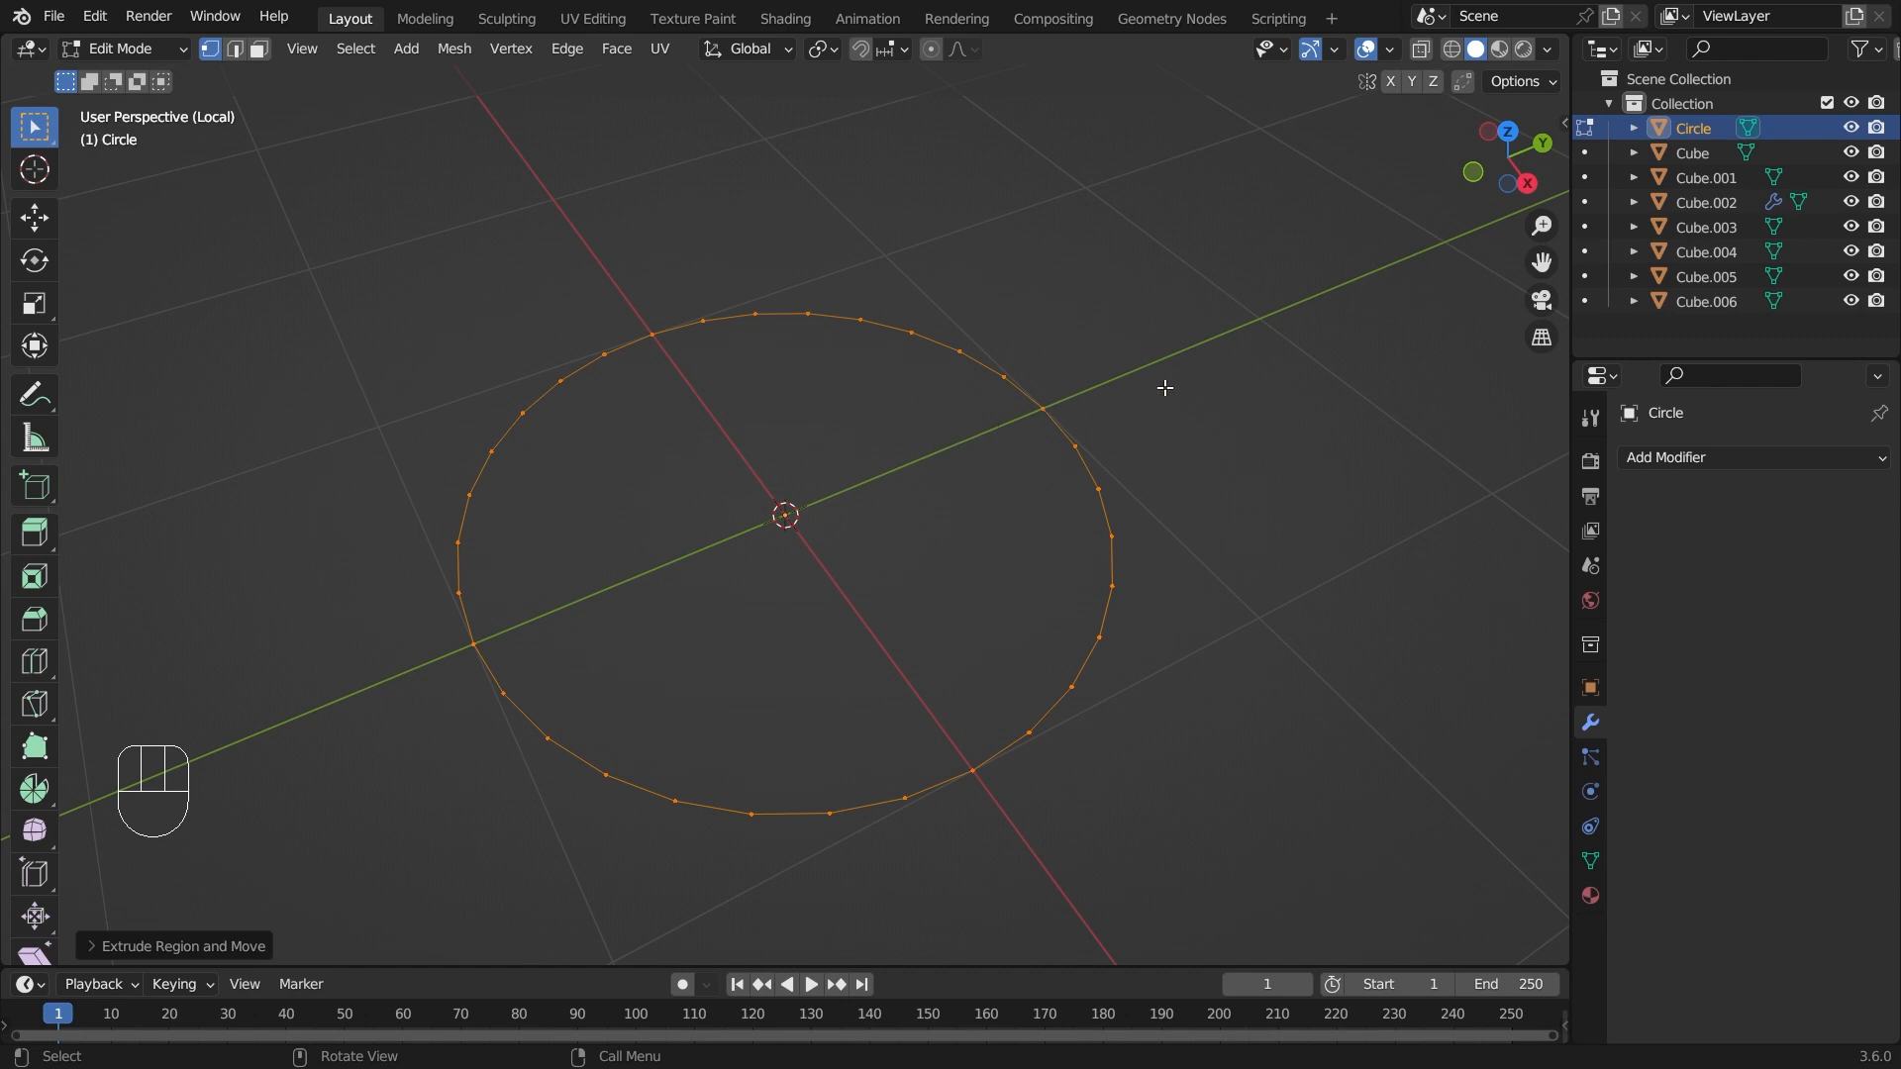
key("s")
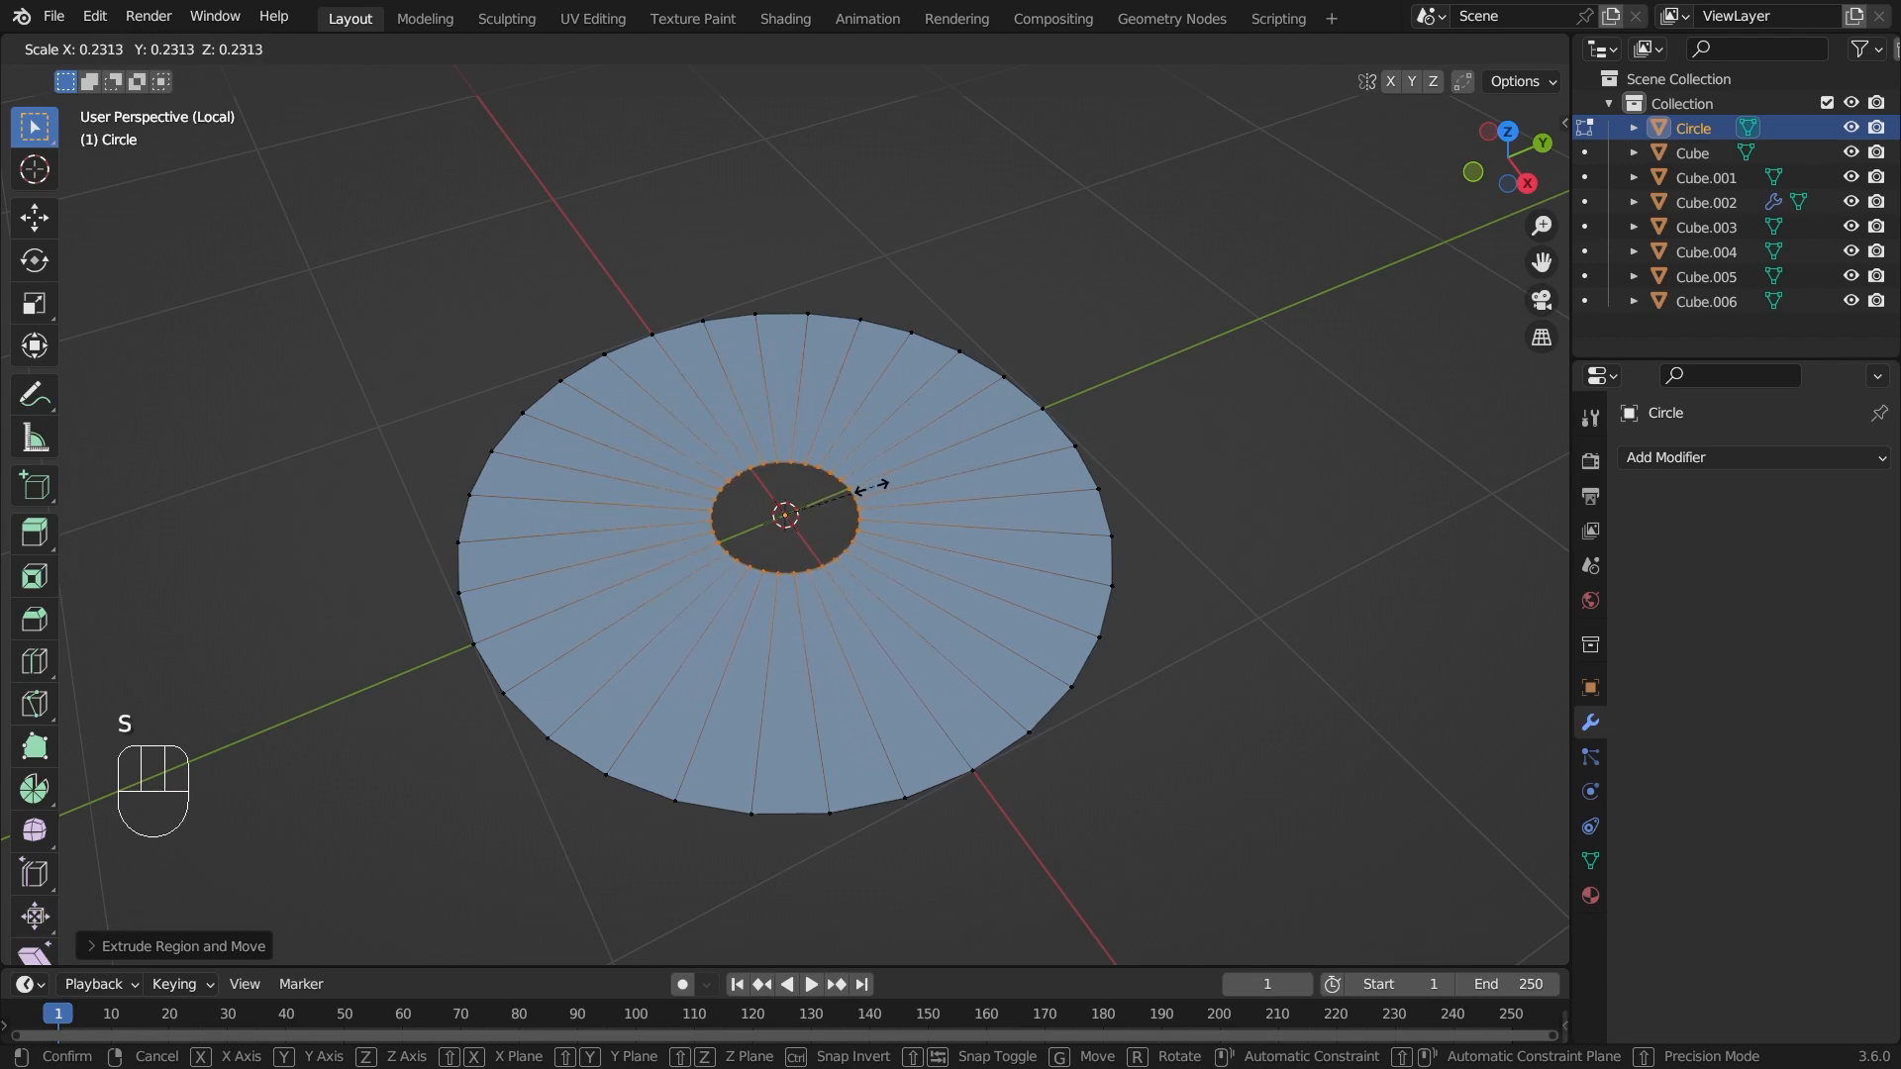
left_click(823, 516)
middle_click_drag(824, 517, 1169, 587)
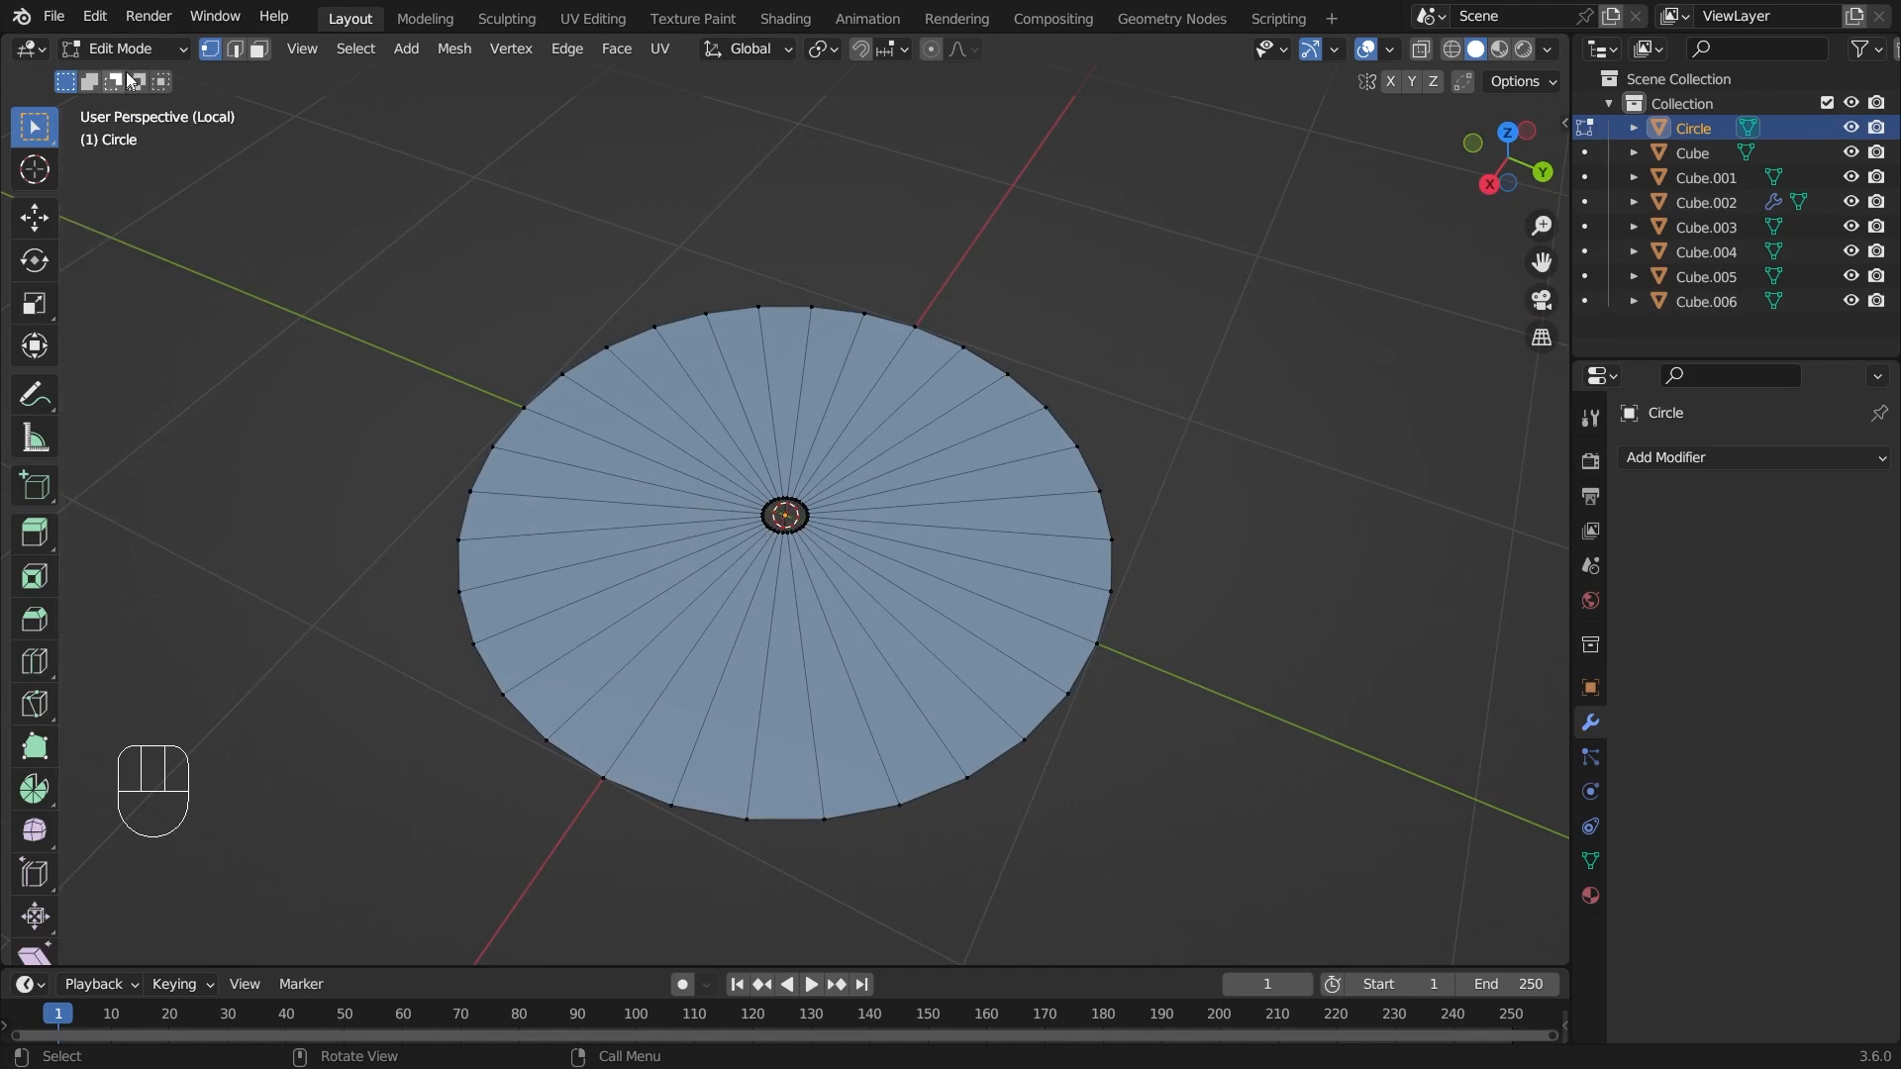
- Select the whole disc and delete only its faces, keeping the rim, hub and spoke edges
left_click(129, 46)
key("a")
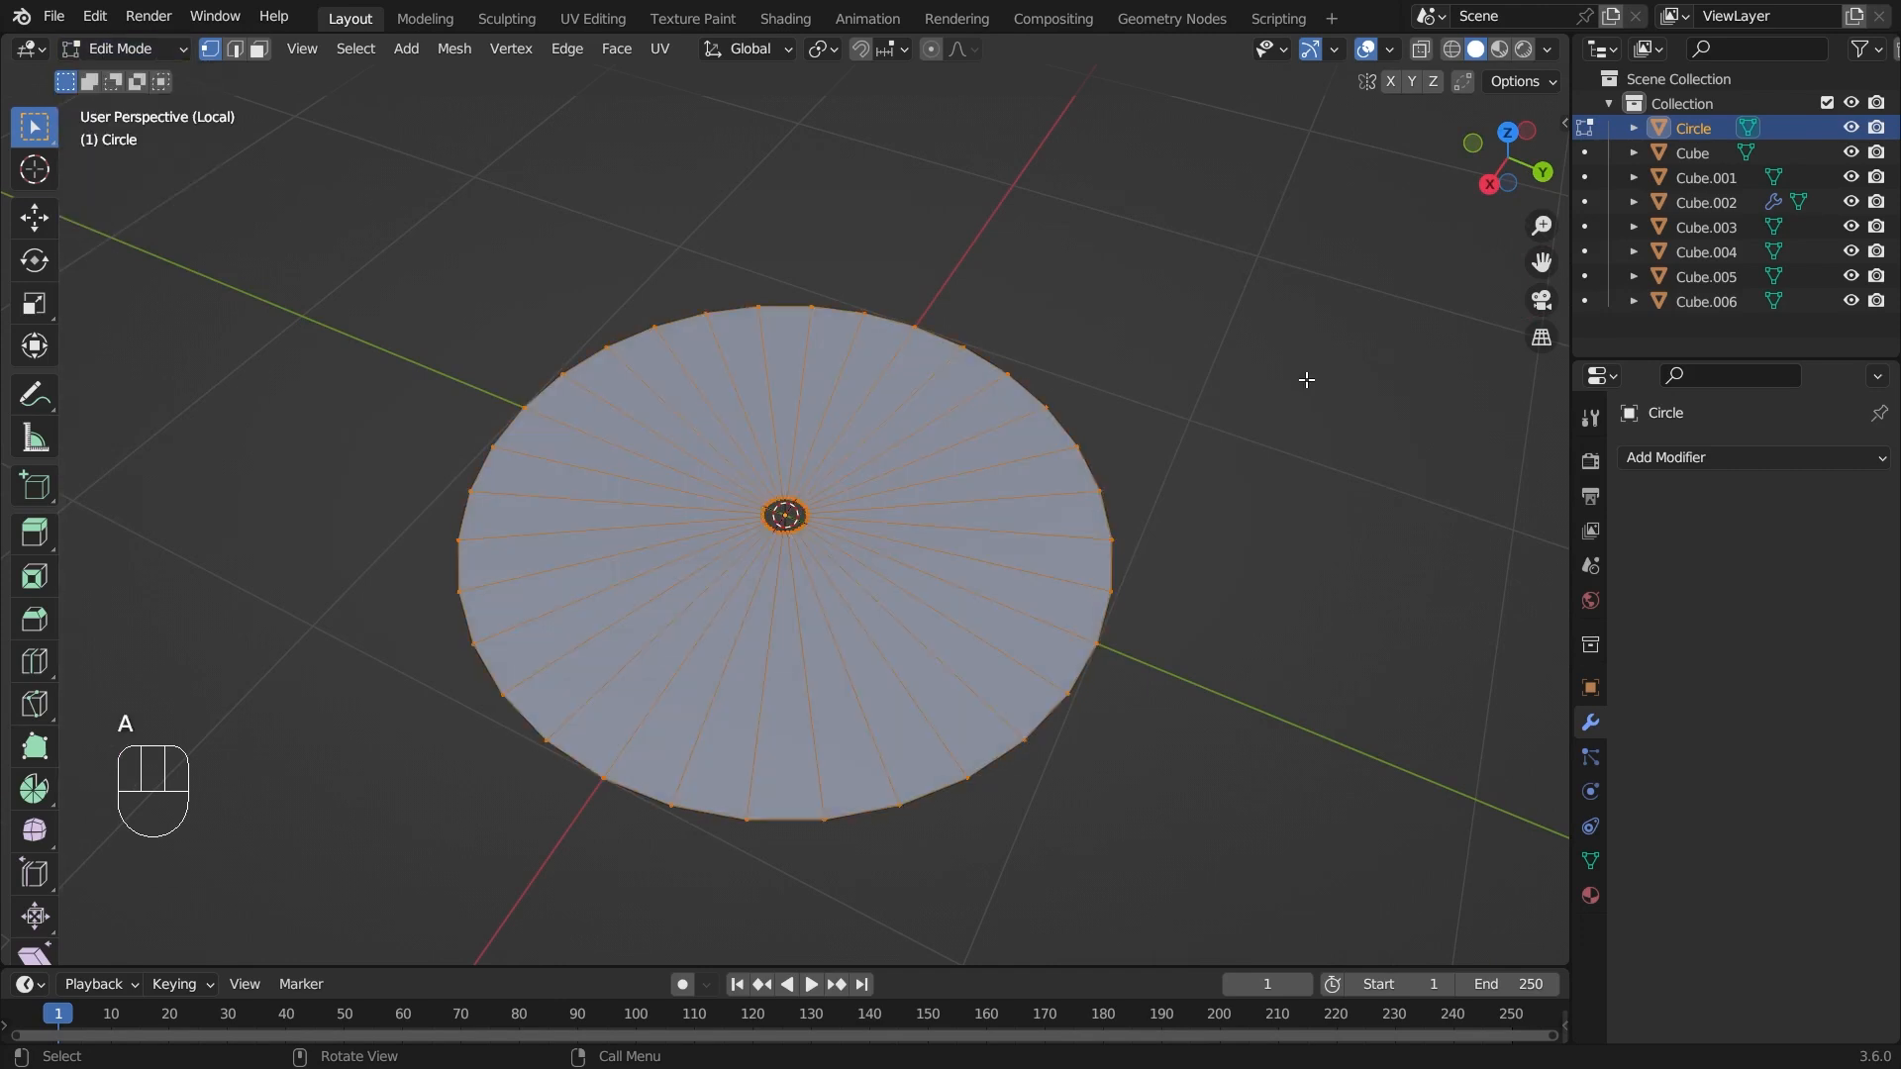
middle_click_drag(1277, 460, 1100, 600)
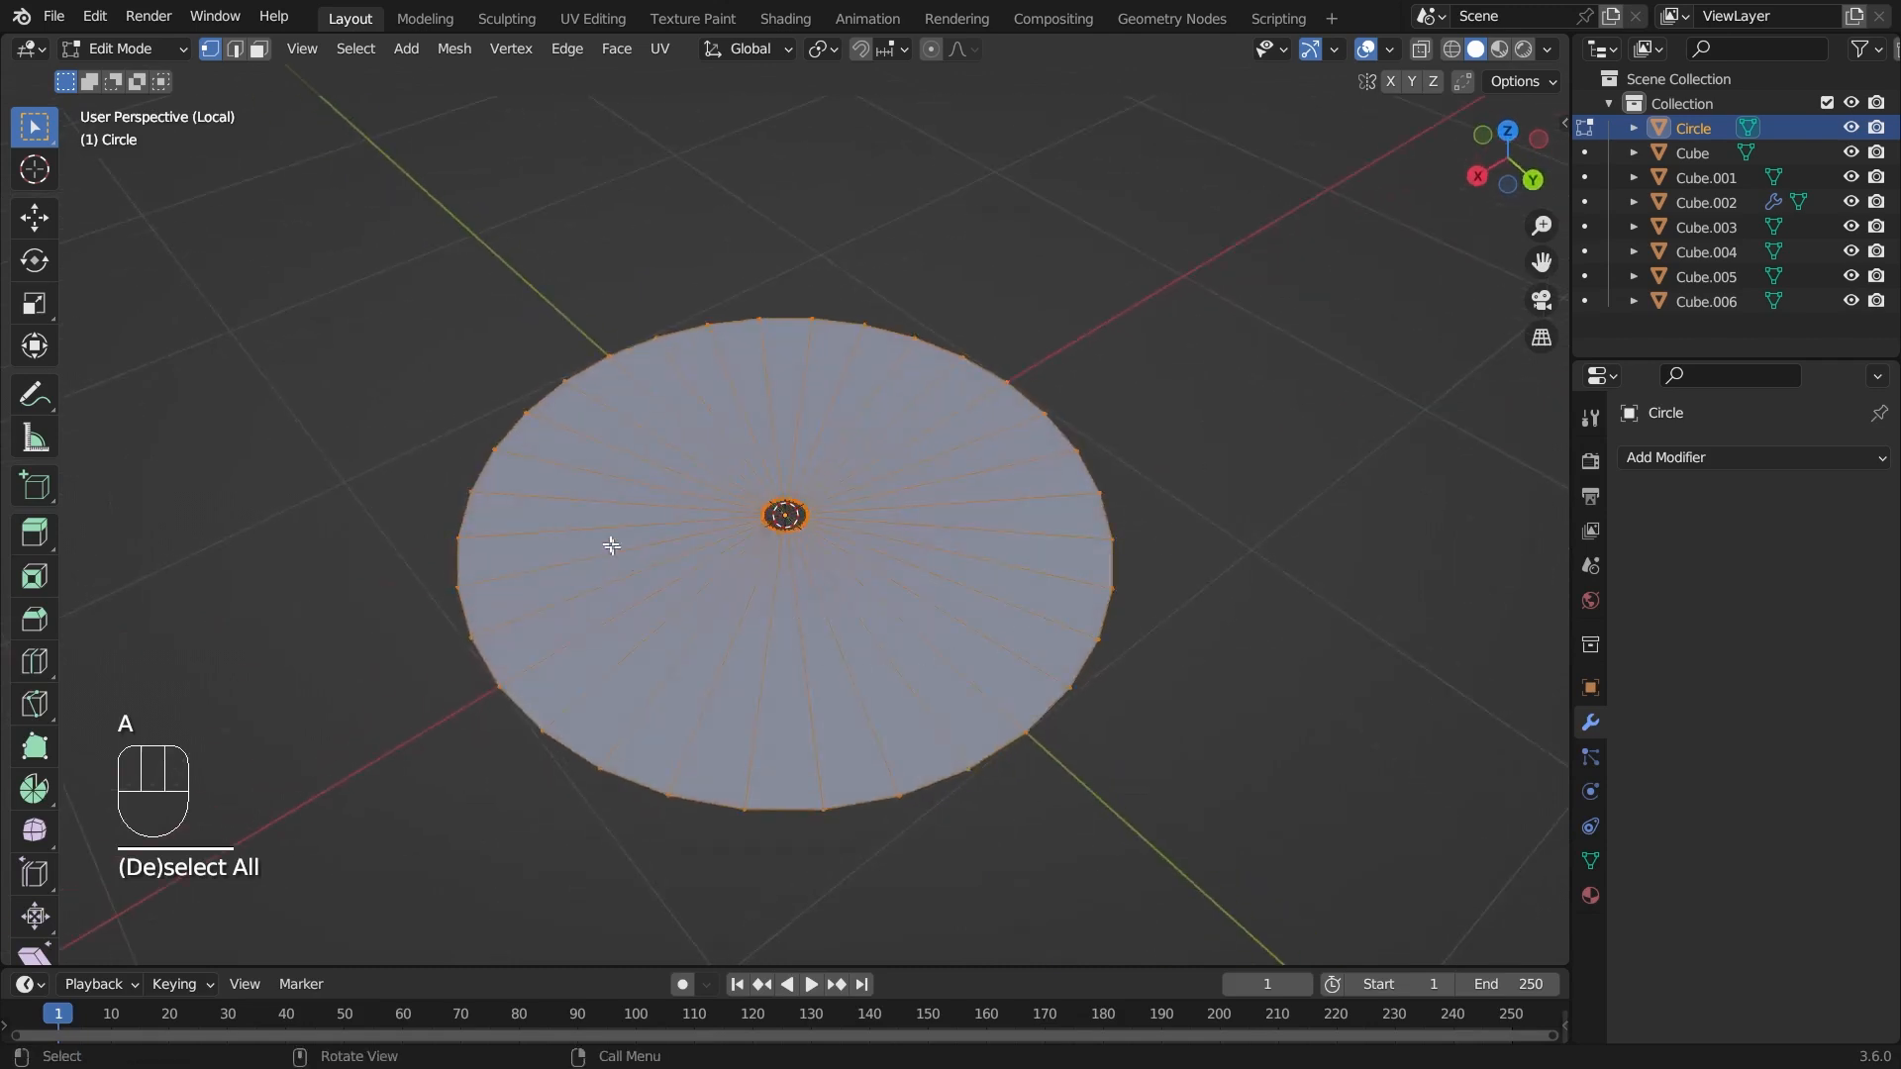
middle_click_drag(1010, 464, 809, 580)
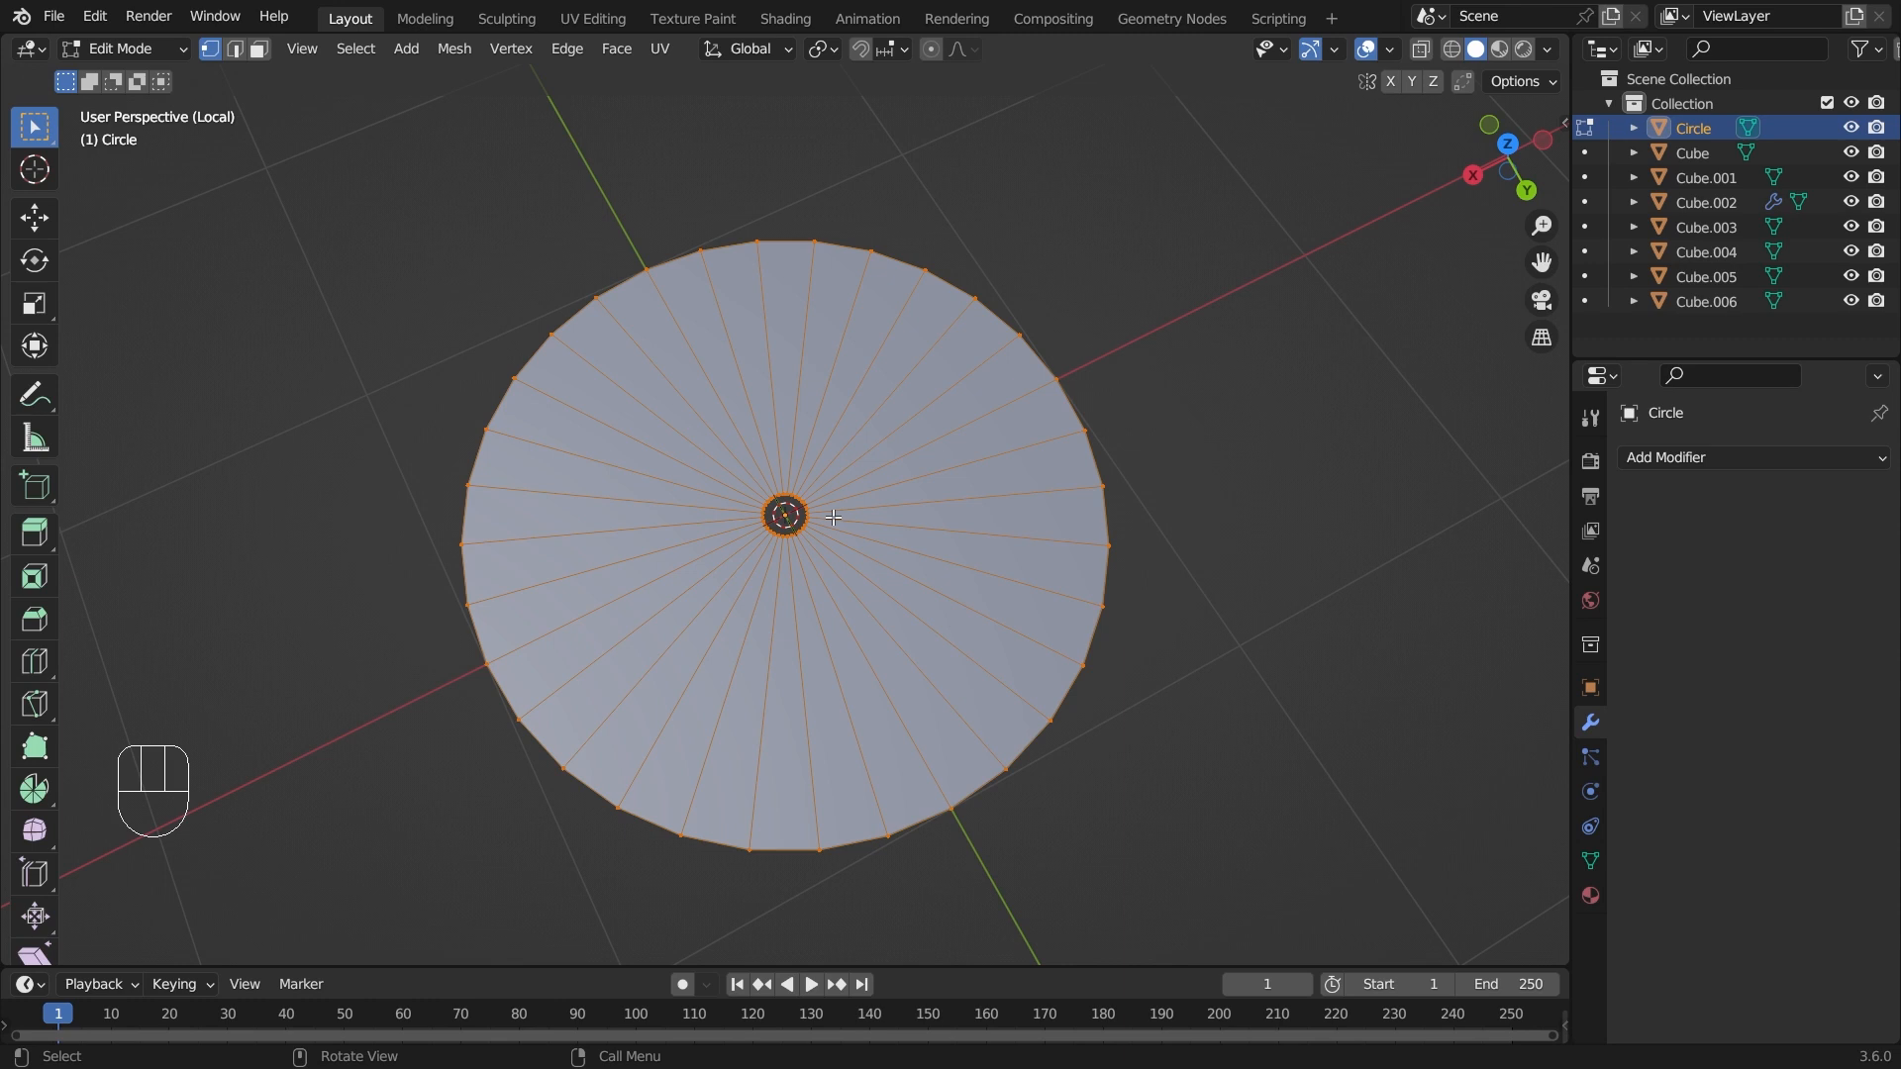
key("x")
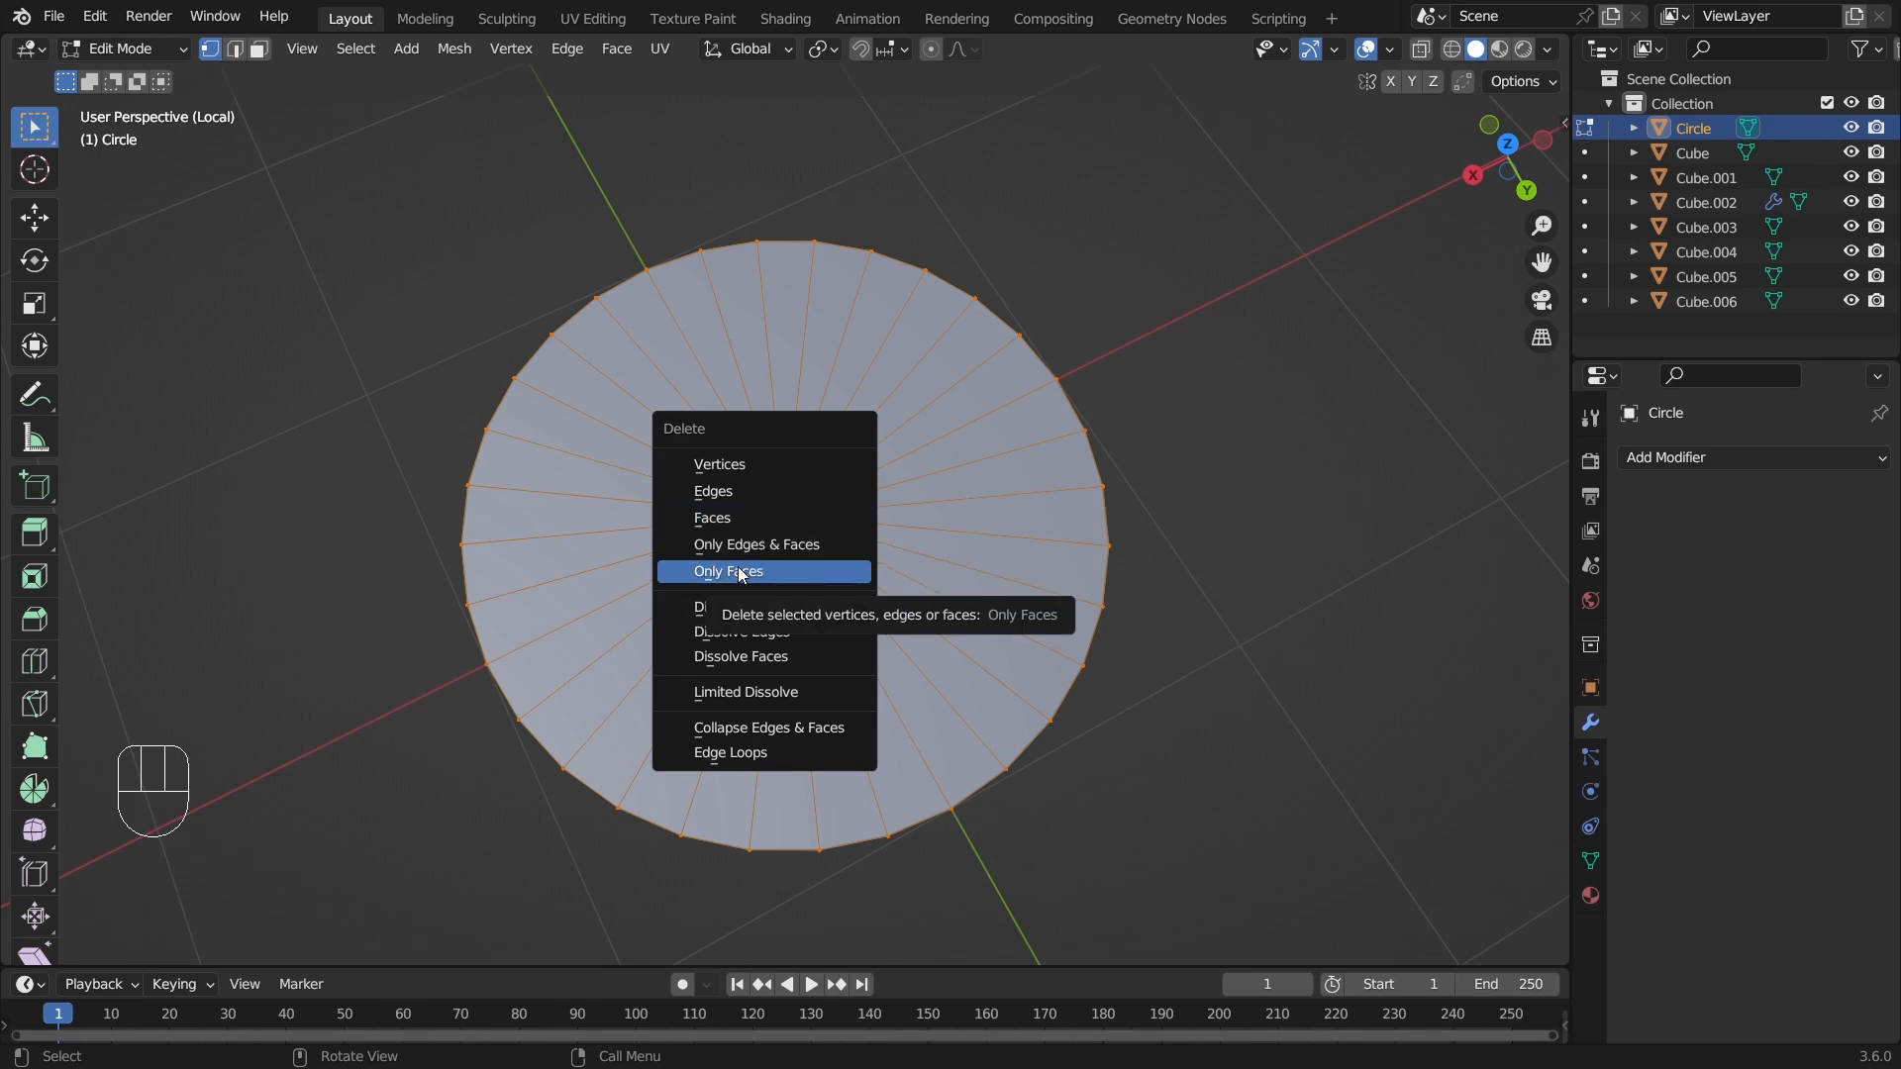
left_click(740, 574)
middle_click_drag(959, 484, 904, 445)
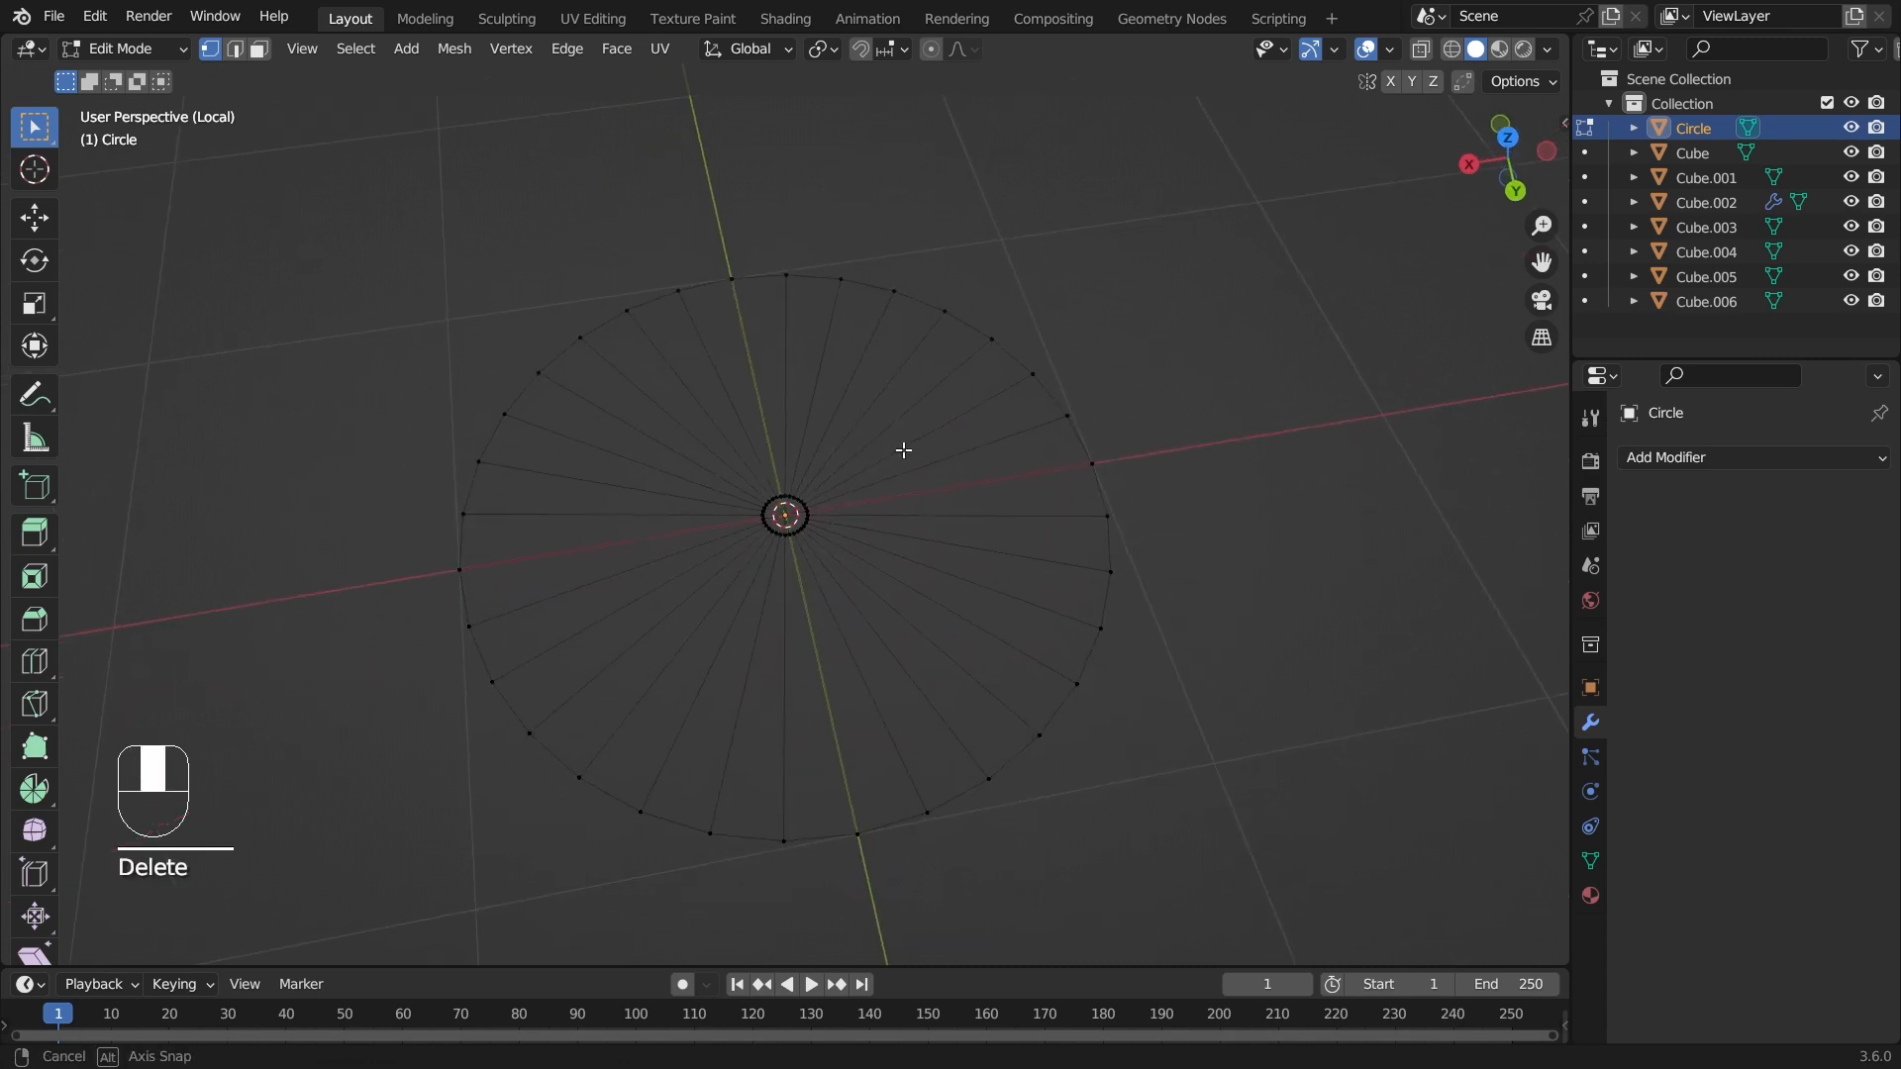
middle_click_drag(739, 569, 983, 539)
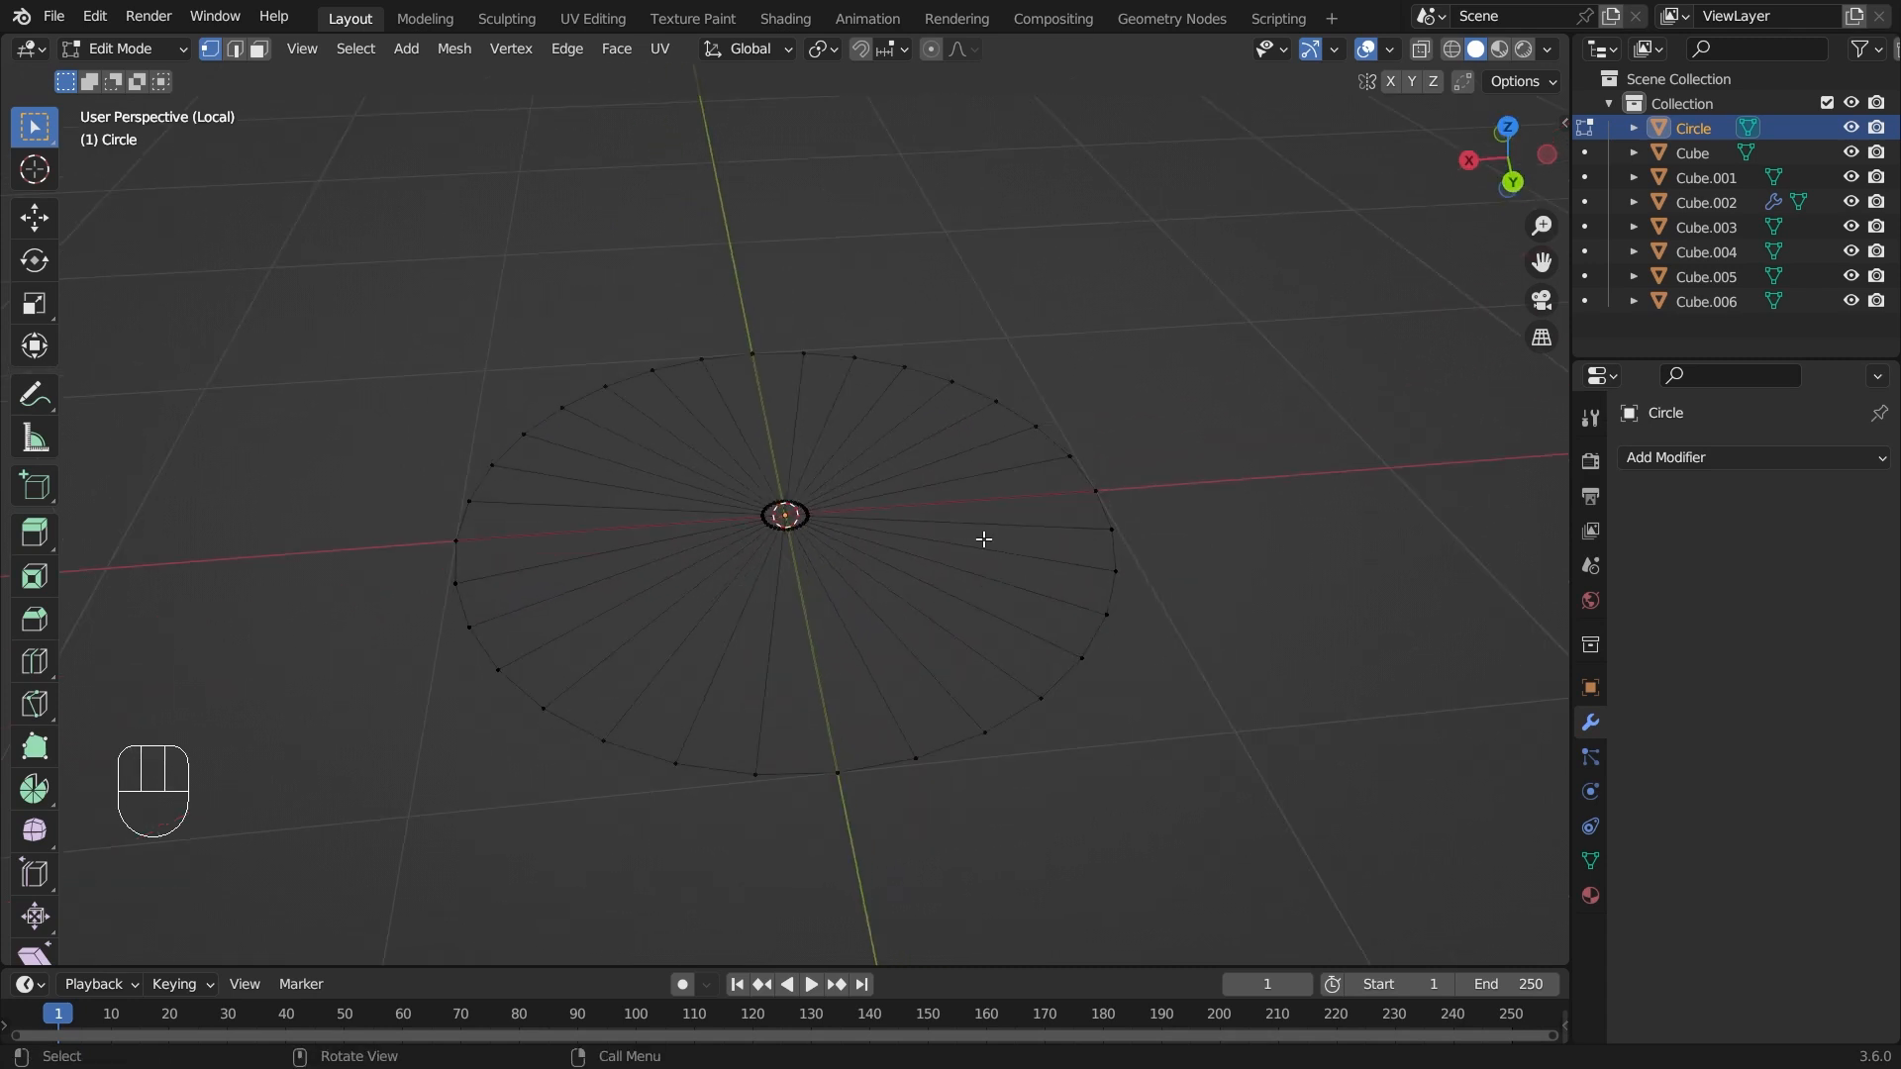
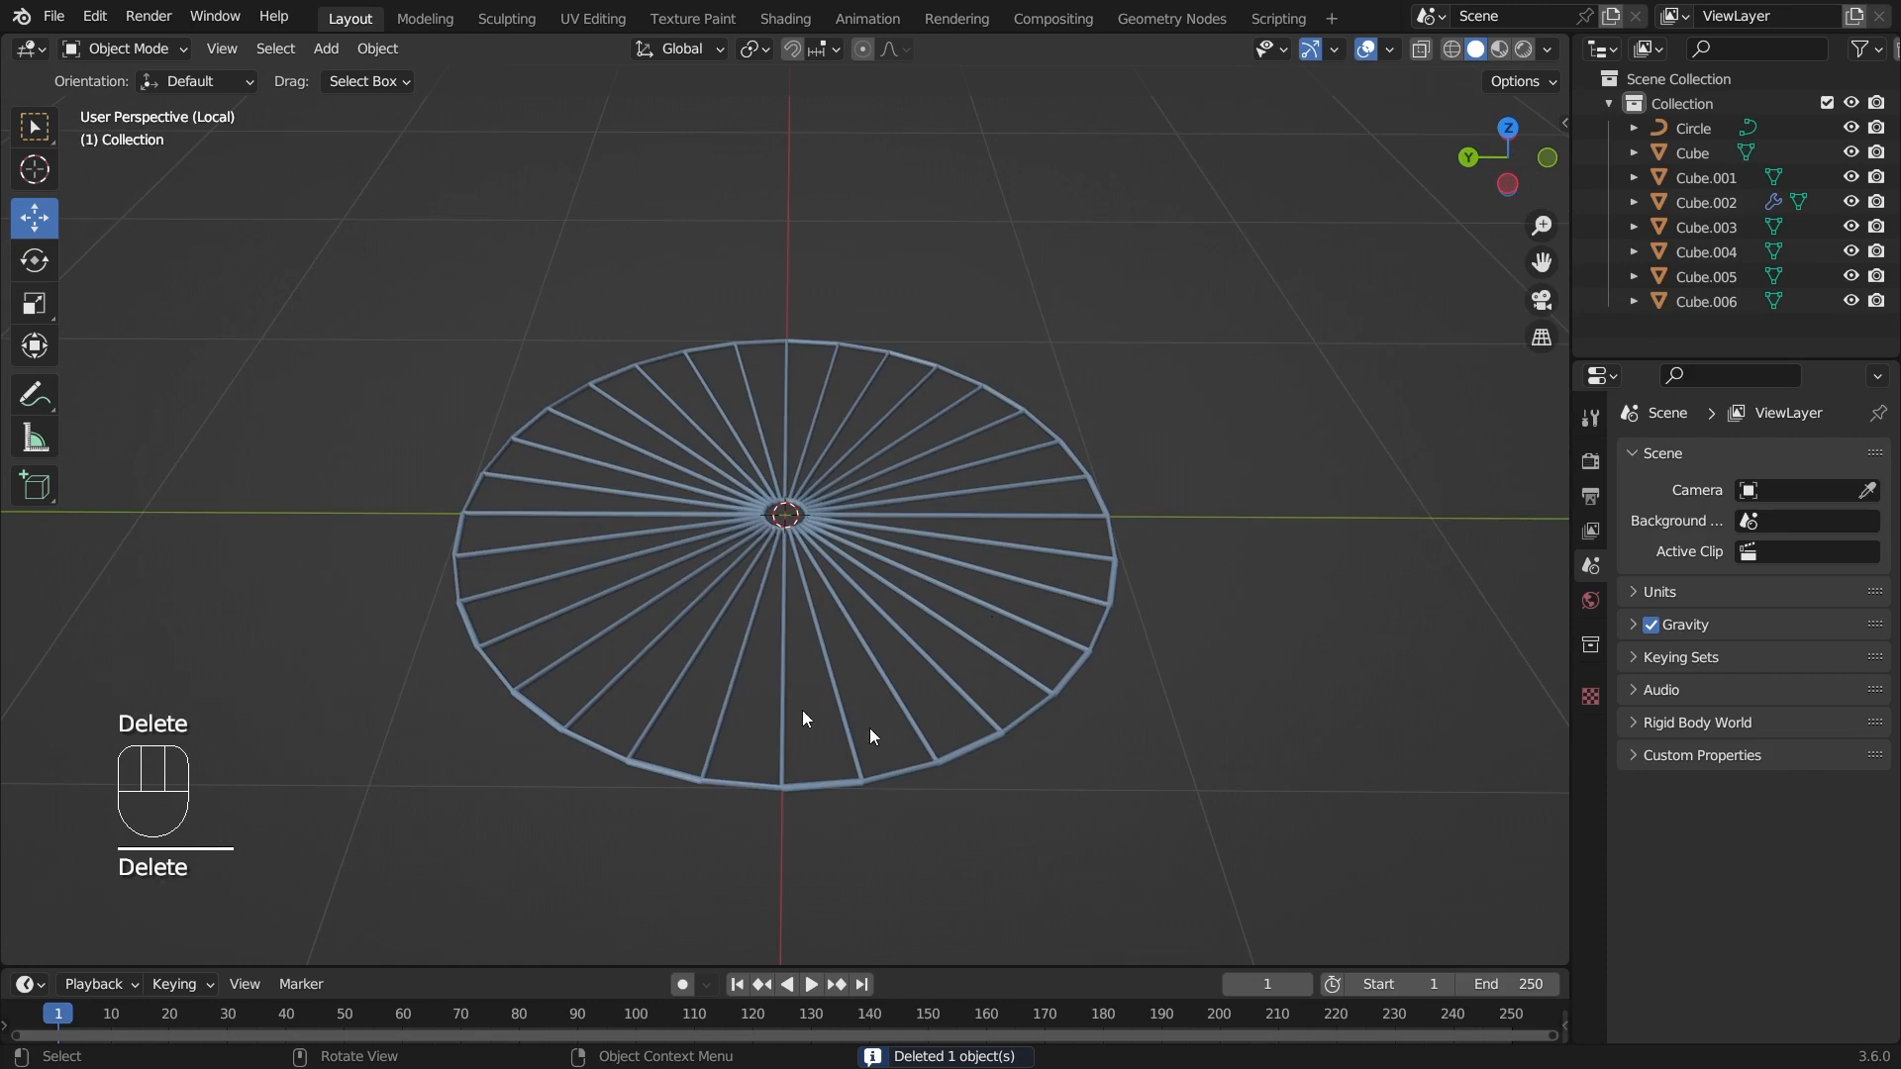
- Add a Bezier curve circle at the wheel's centre and scale it to match the outer edge of the spokes
key("shift+a")
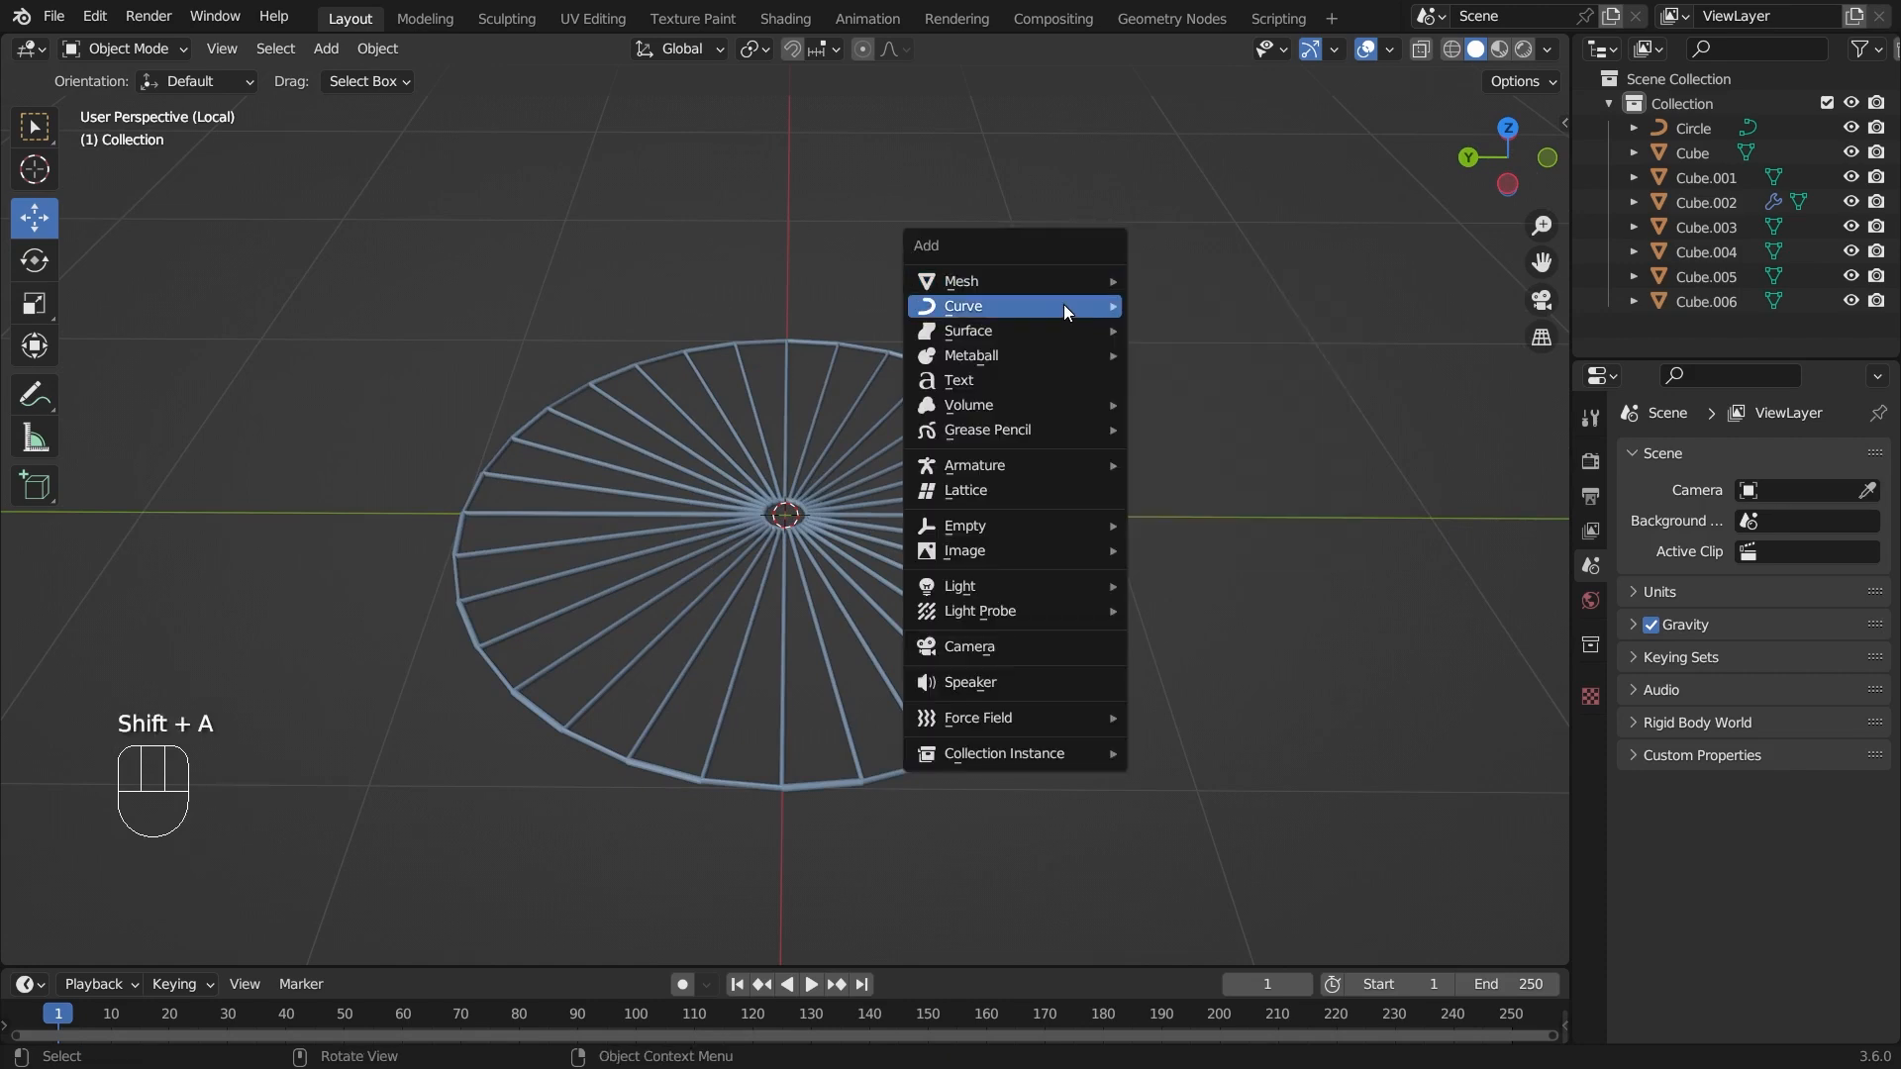
mouse_move(1063, 305)
left_click(1187, 331)
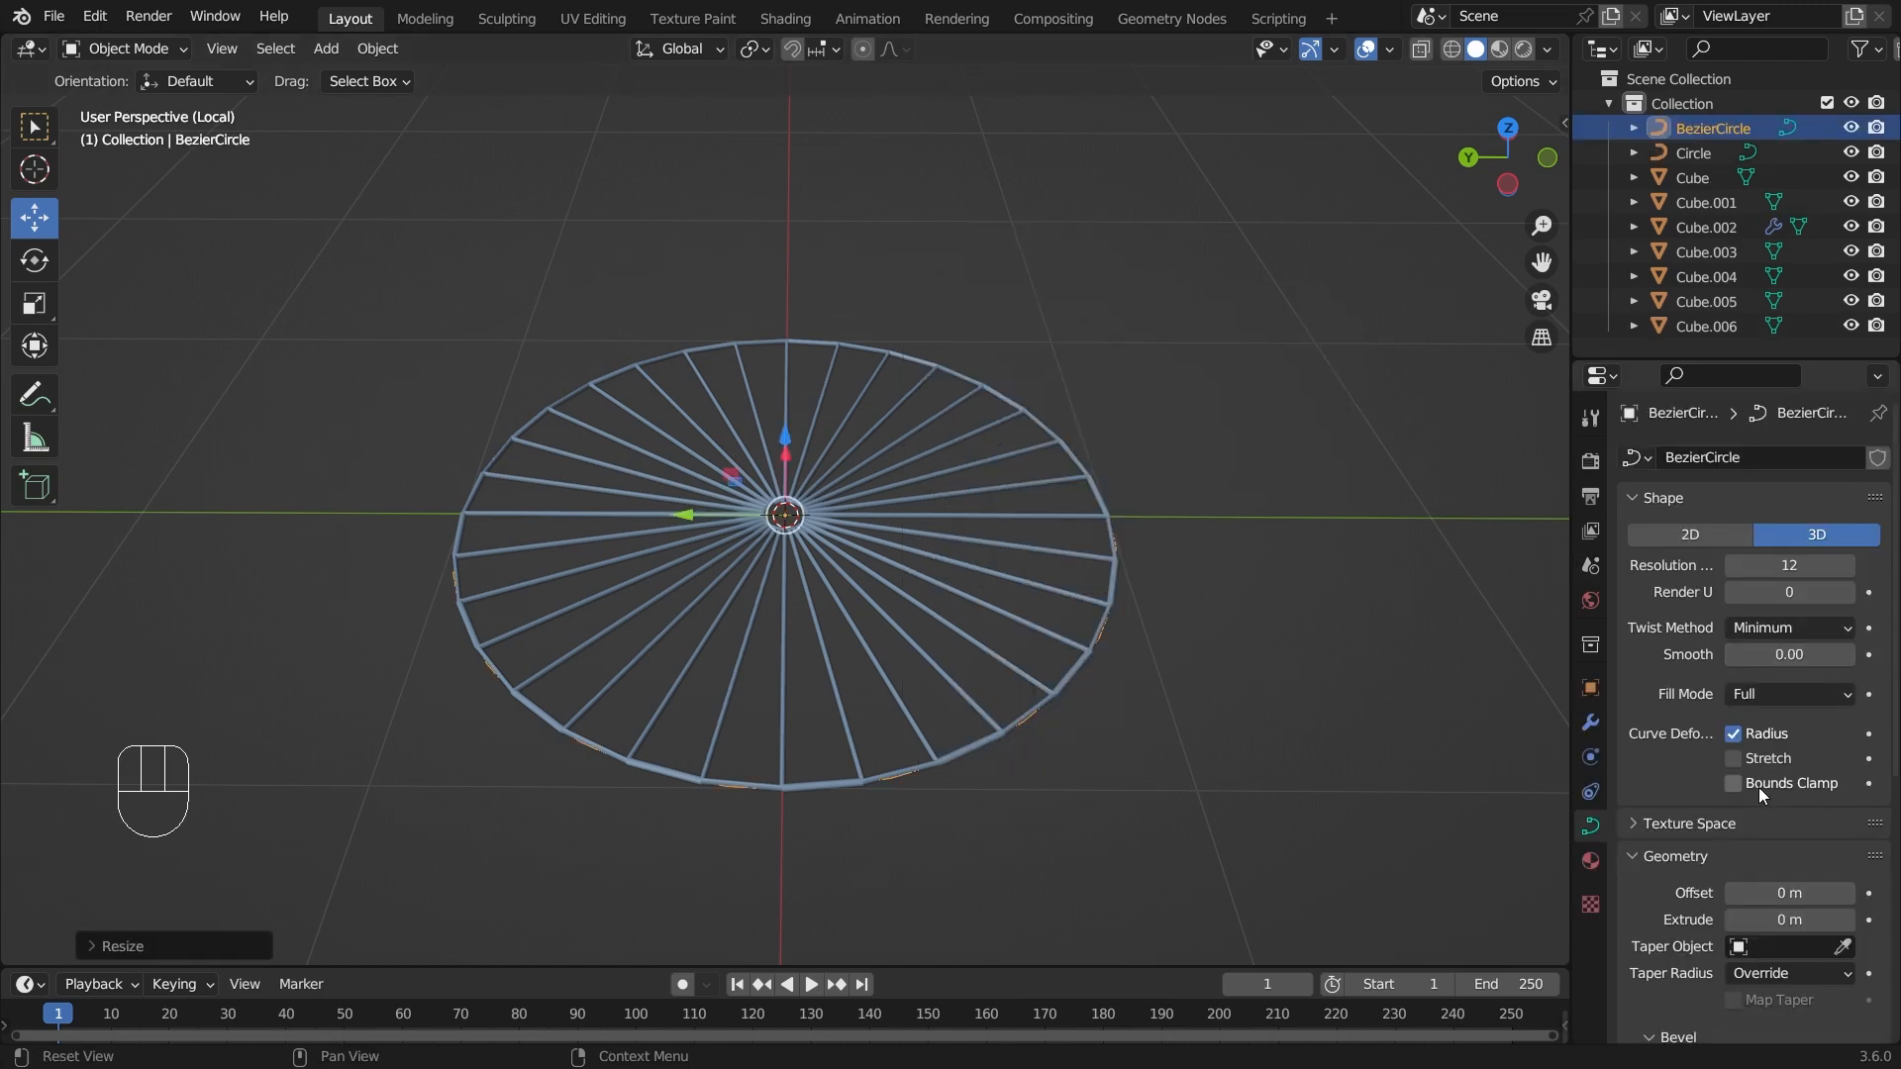
- Give the Bezier circle a round bevel with a depth of 0.06 m to form the tyre
scroll(1759, 788, "down", 2)
scroll(1759, 787, "down", 2)
scroll(1759, 787, "up", 4)
left_click(1665, 856)
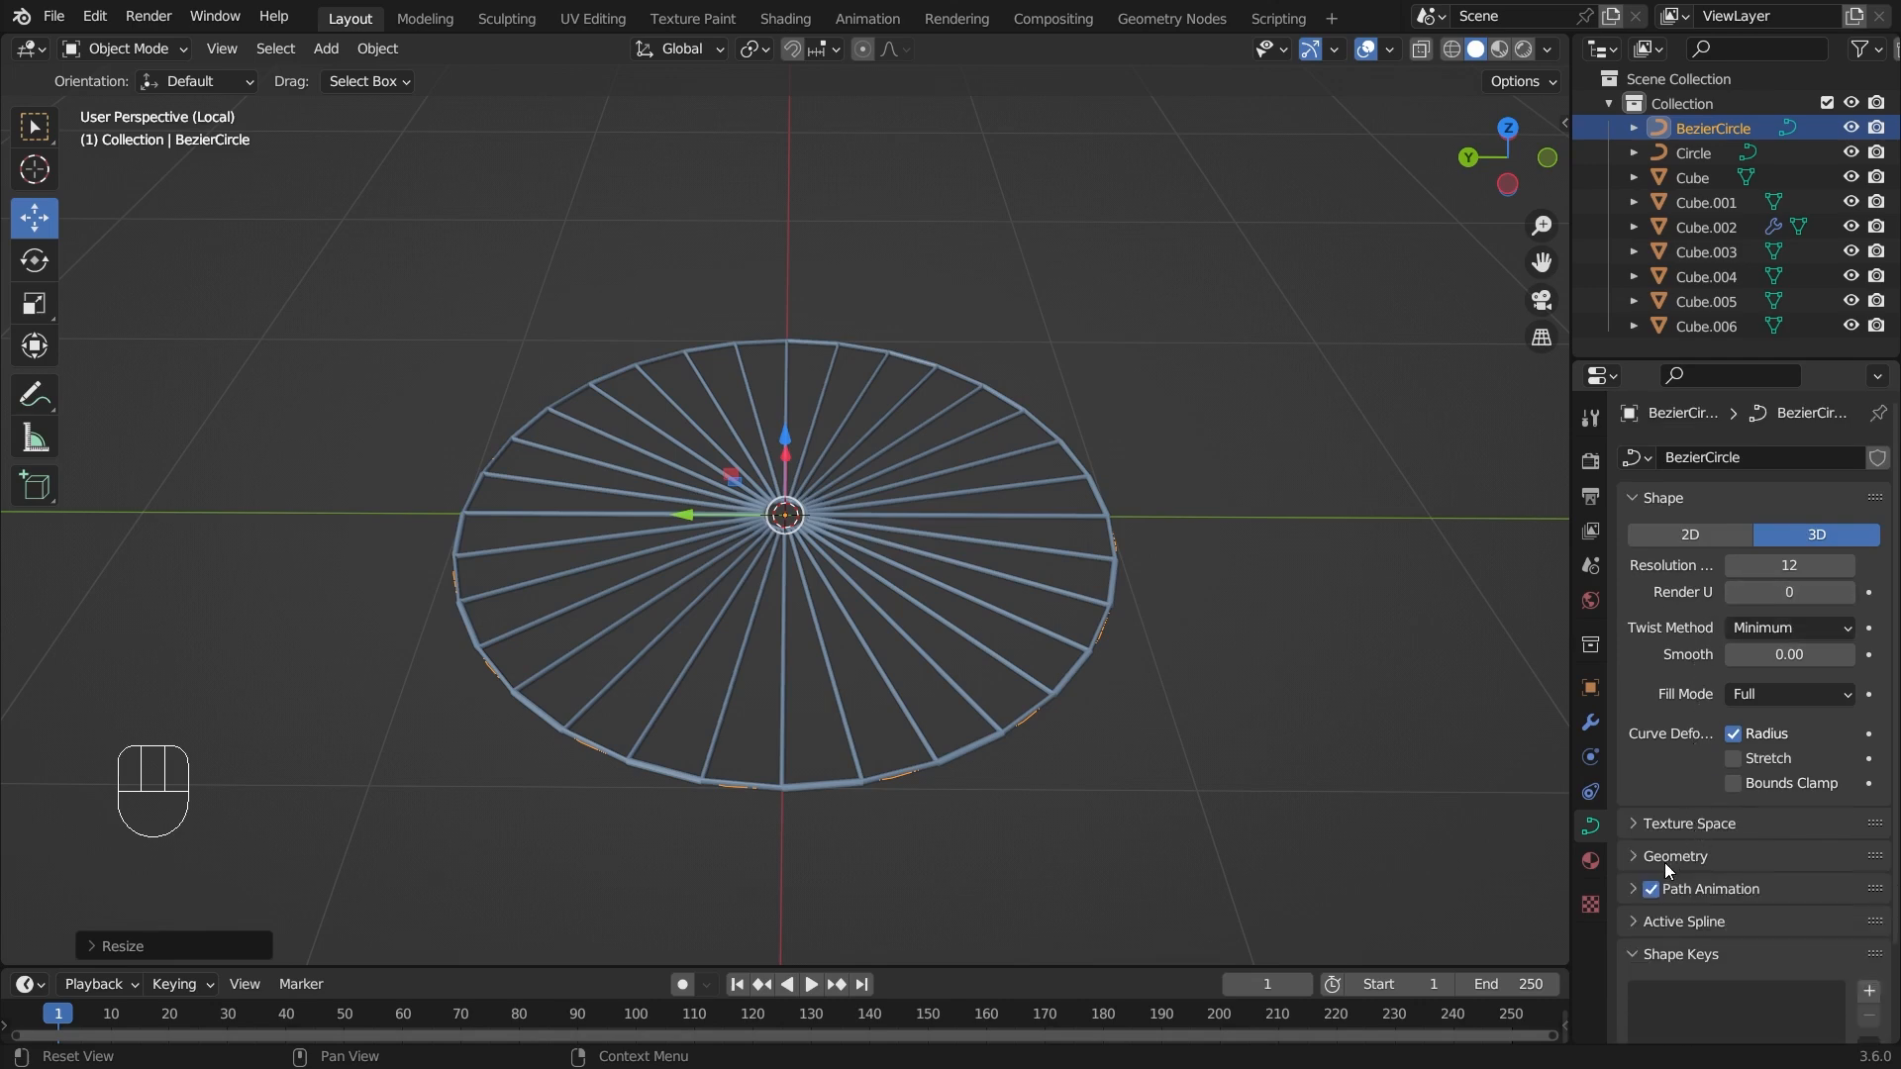
left_click(1666, 857)
scroll(1665, 864, "down", 6)
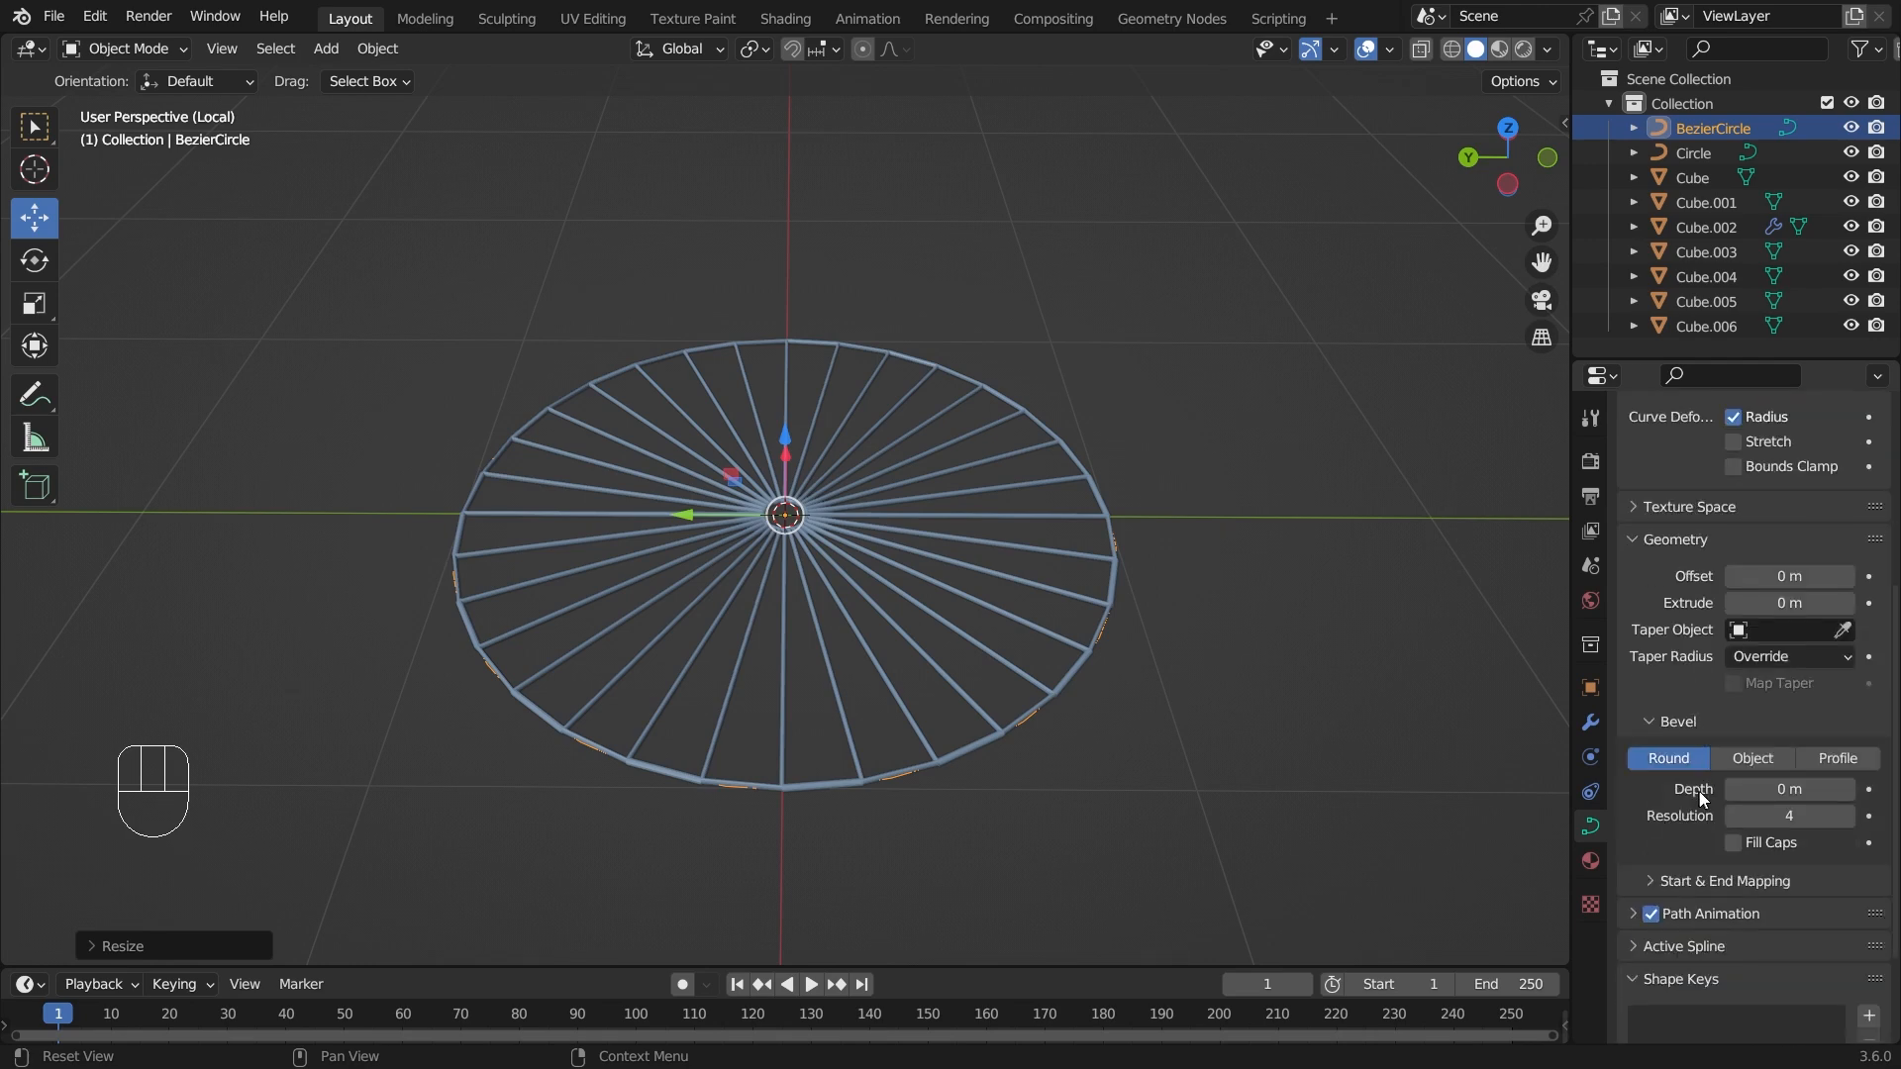
left_click(1849, 788)
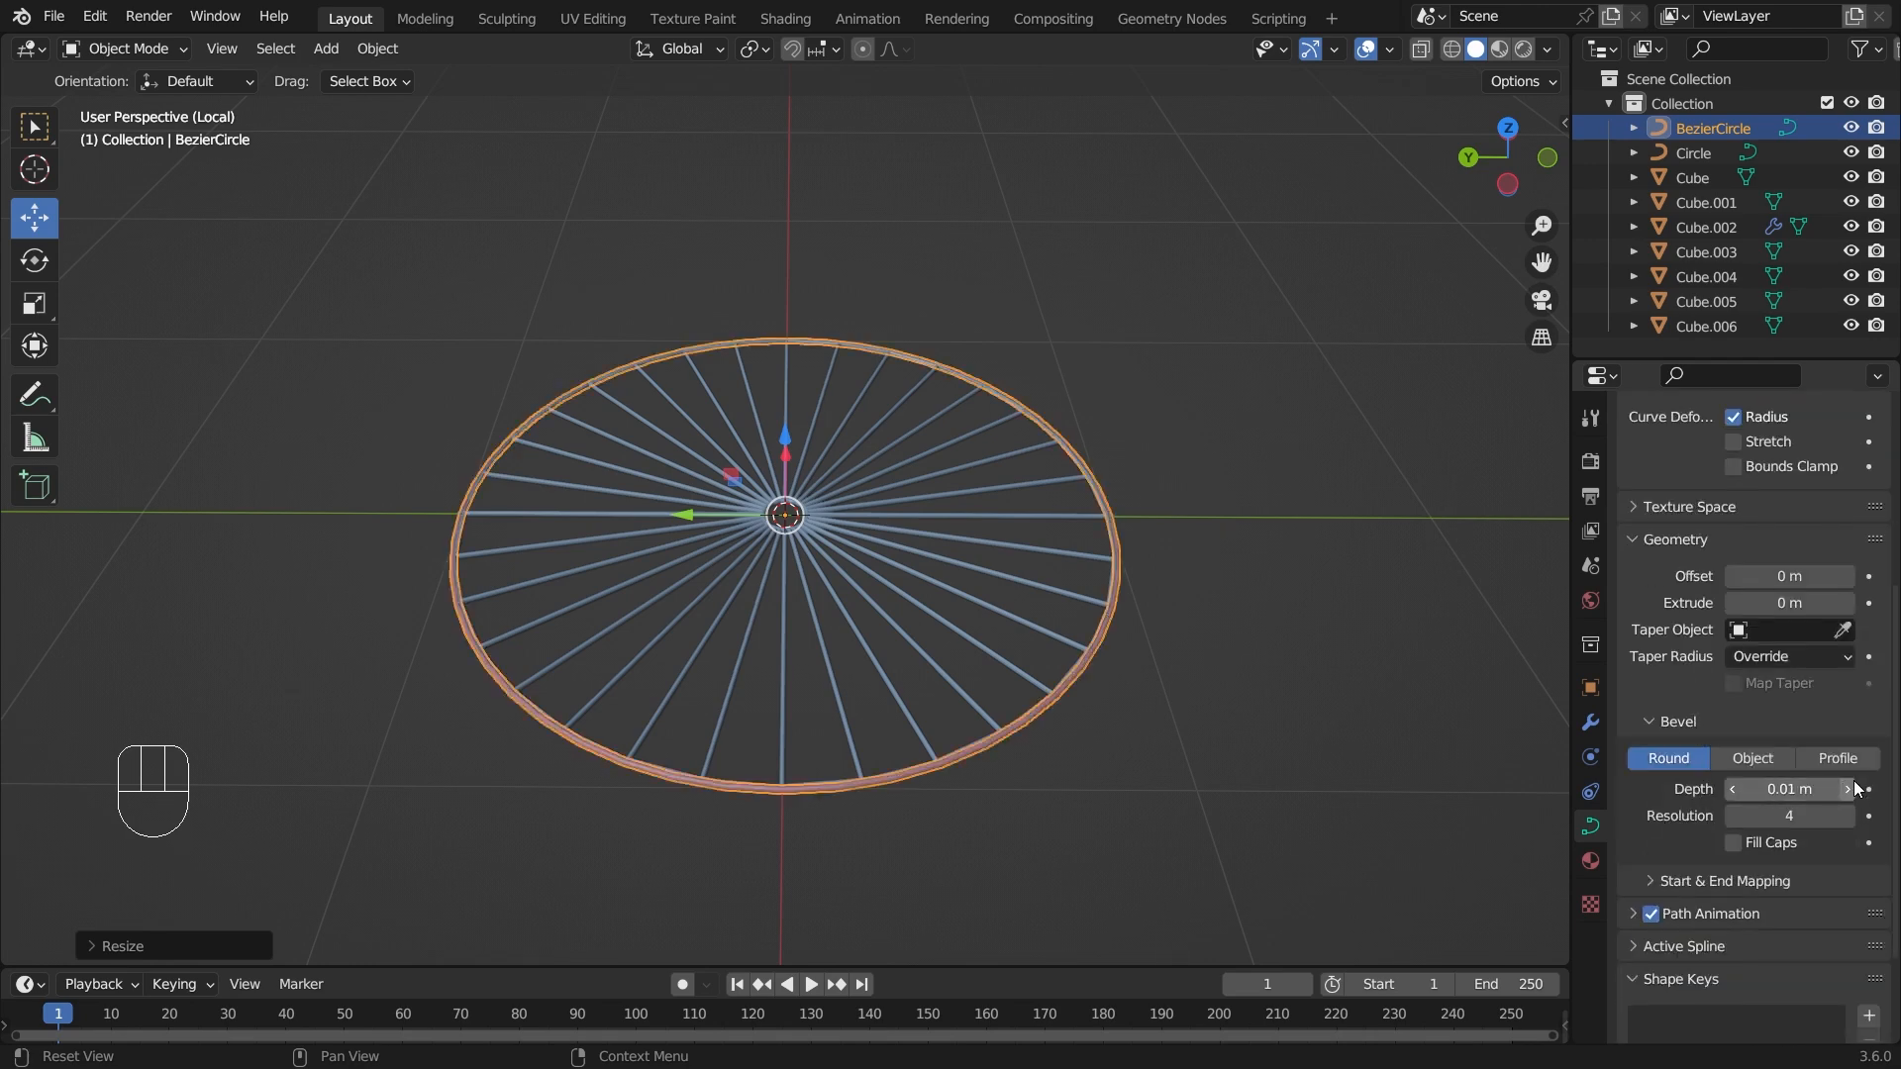
left_click(1848, 788)
left_click(1848, 788)
left_click(1849, 789)
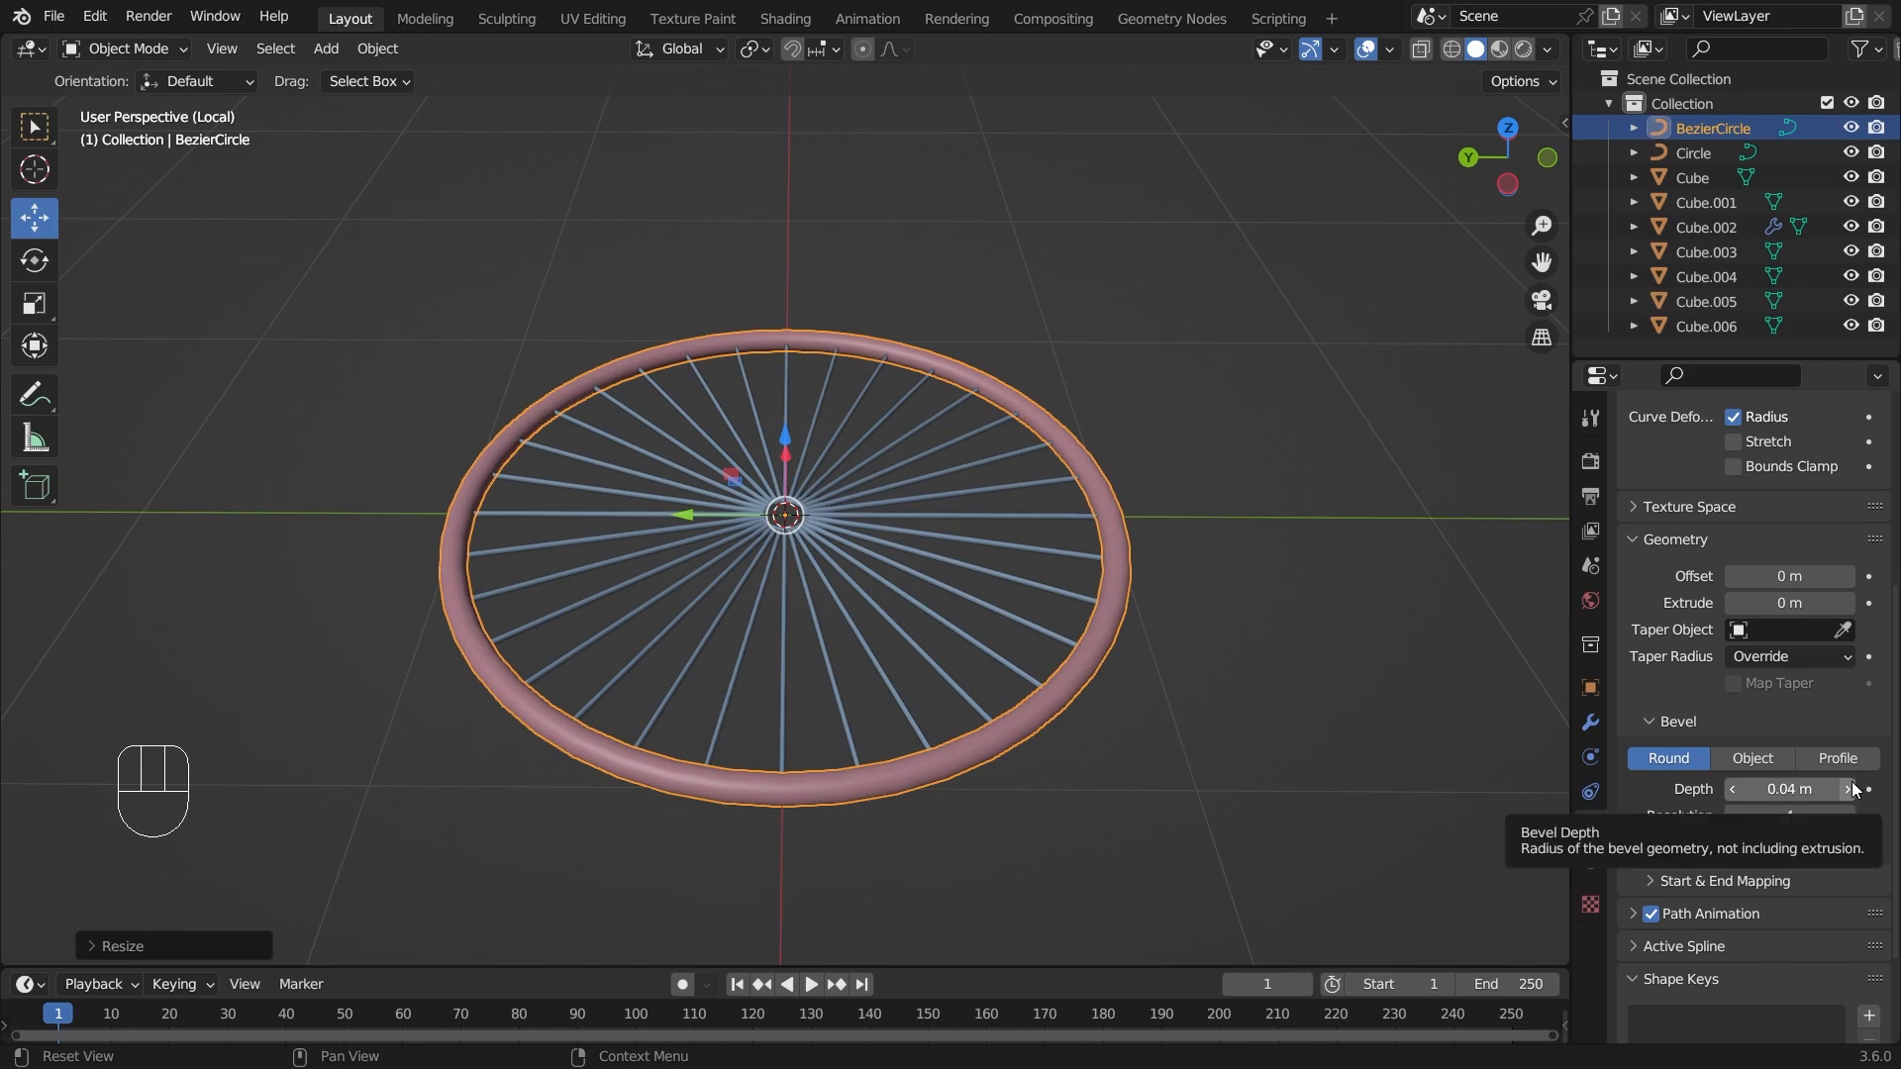
left_click(1848, 788)
left_click(1848, 788)
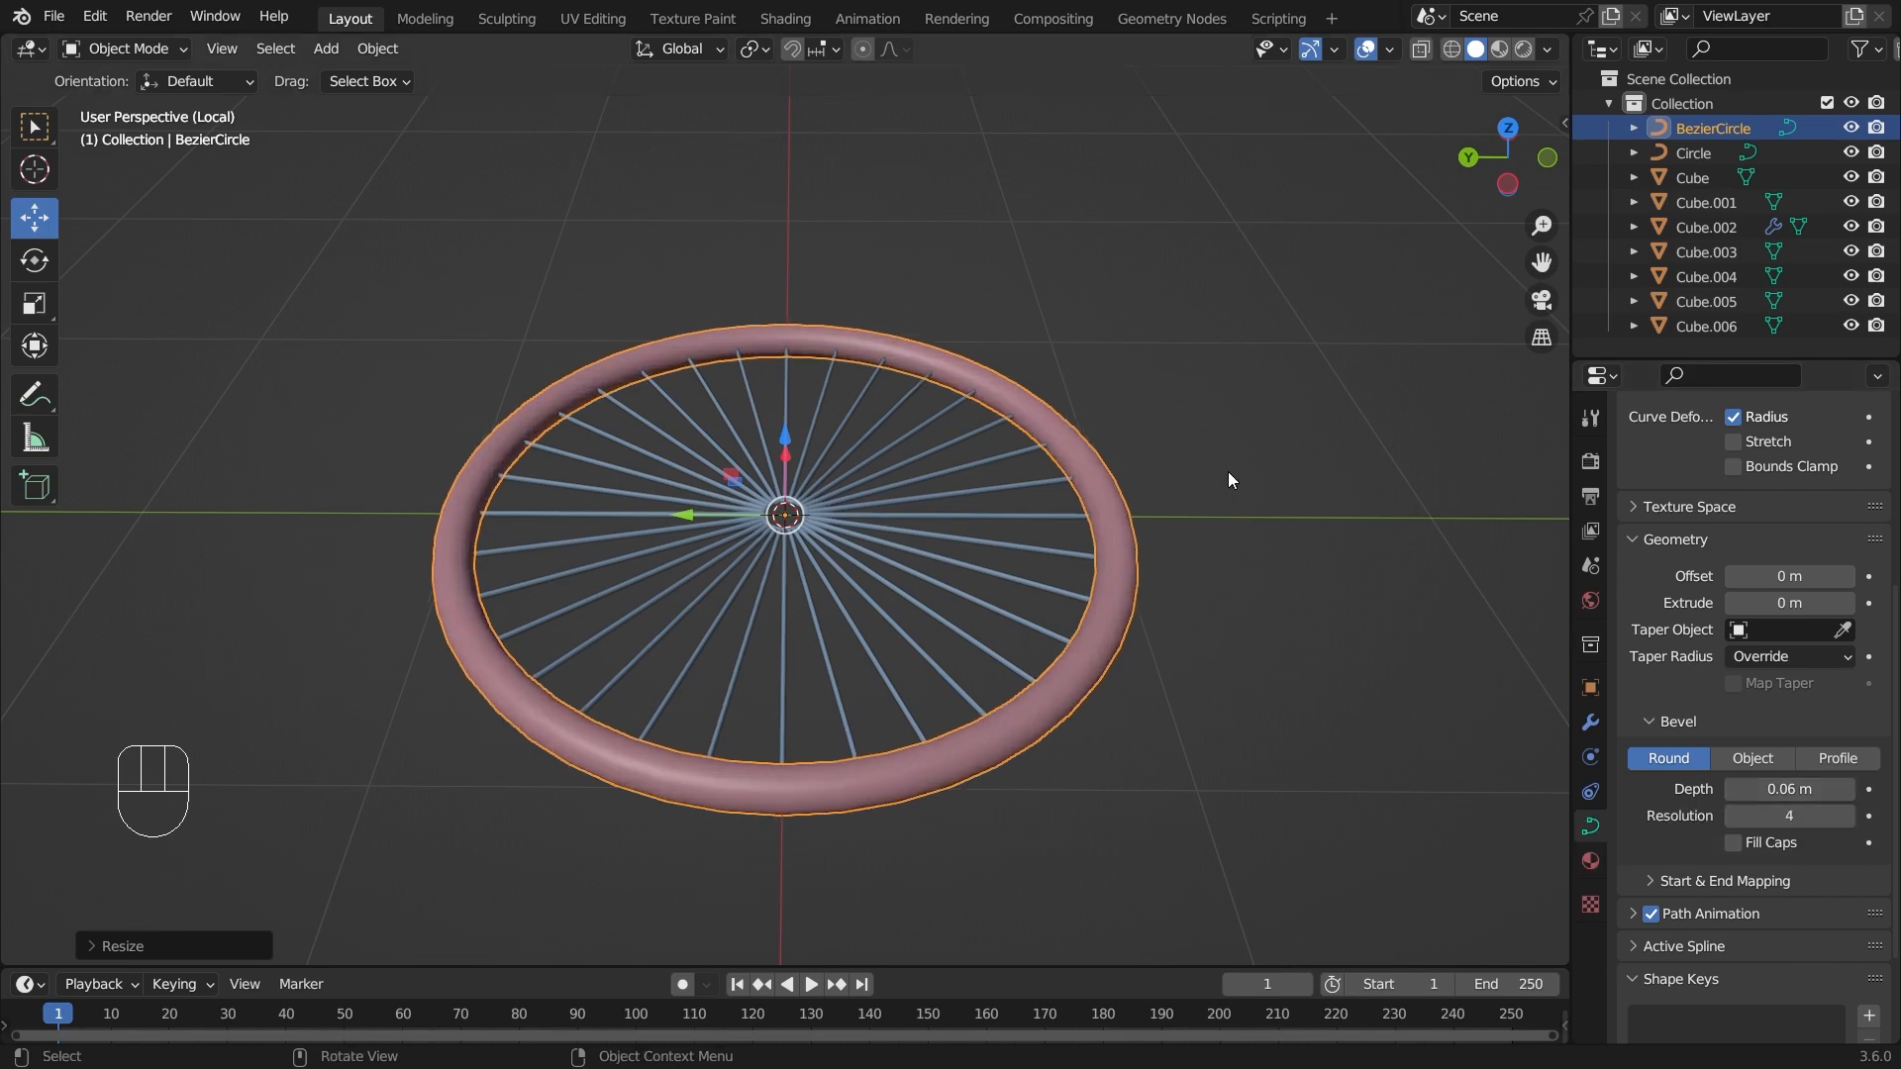
- Select the spoke curve object and convert it to a mesh
left_click(1321, 473)
middle_click_drag(1321, 473, 1001, 538)
left_click(1125, 489)
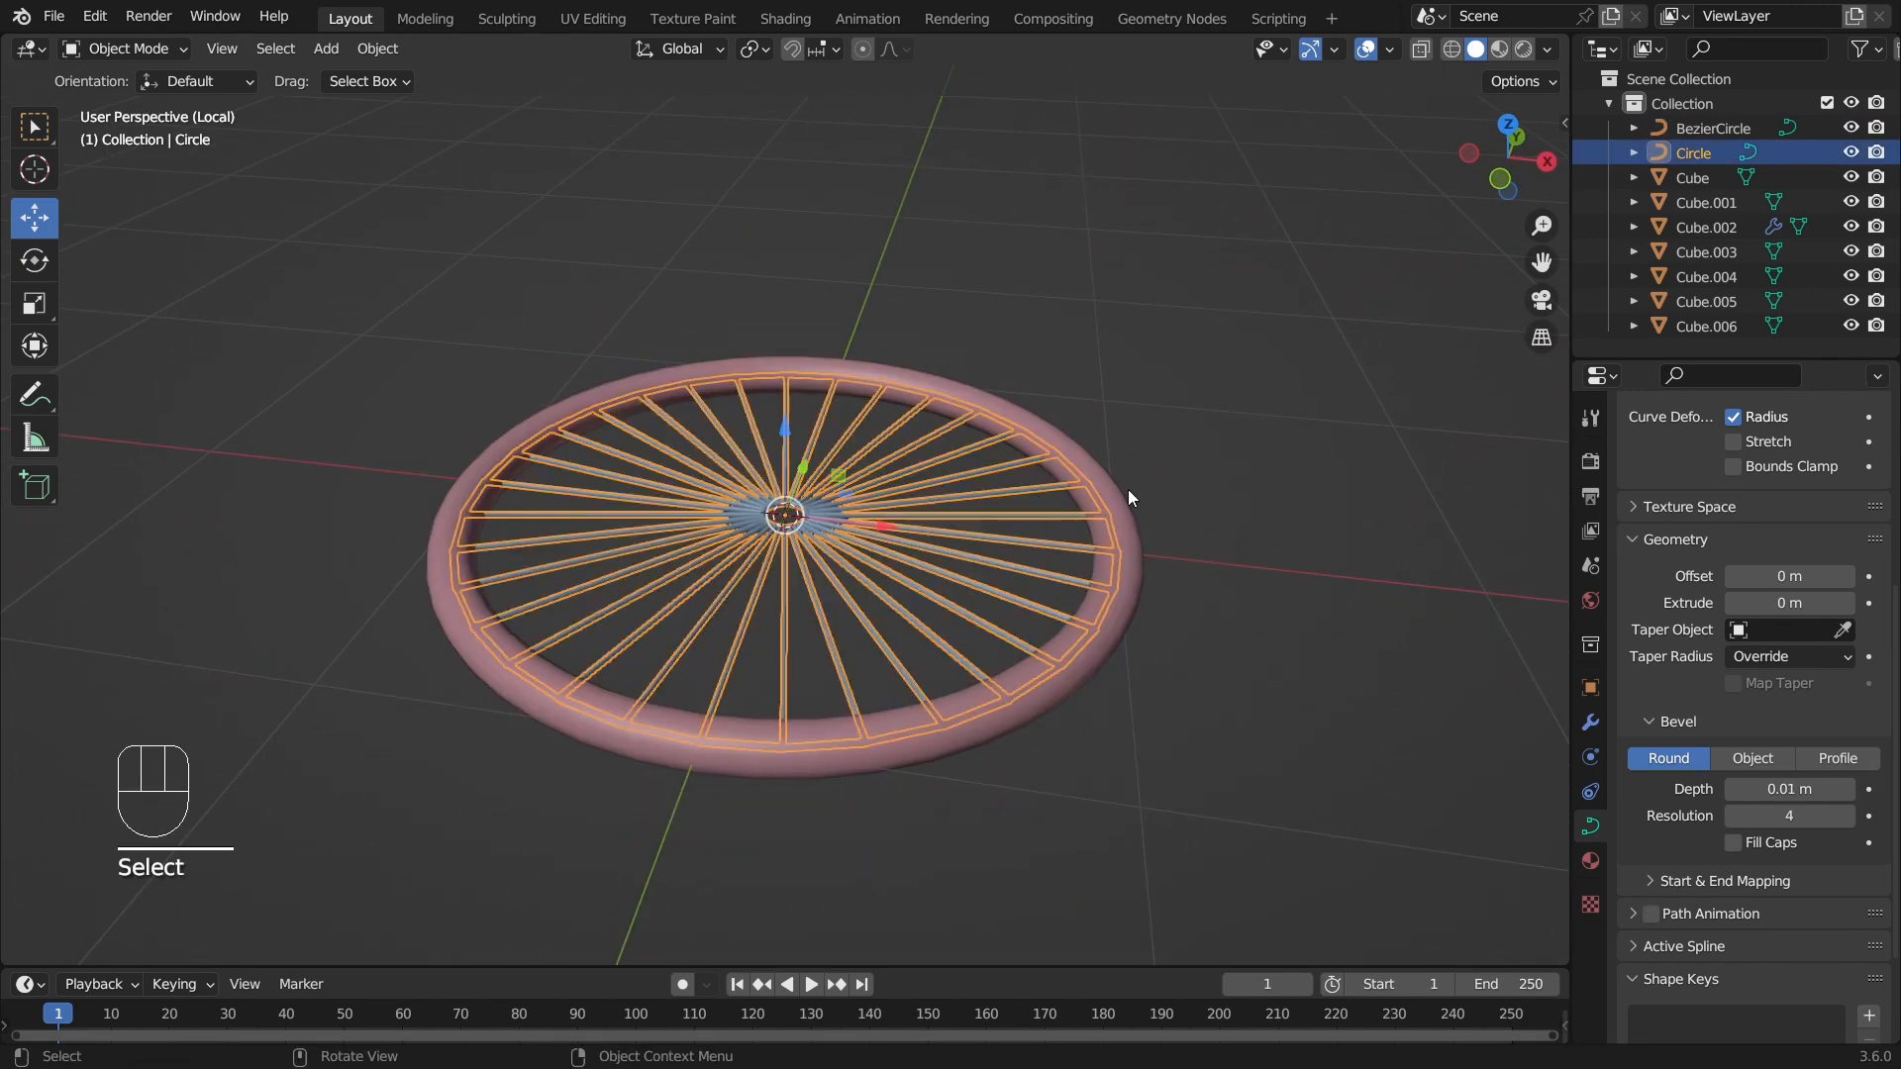
left_click(1123, 491)
mouse_move(1181, 313)
middle_mouse_down()
mouse_move(929, 389)
mouse_move(1163, 331)
middle_mouse_up()
left_click(941, 489)
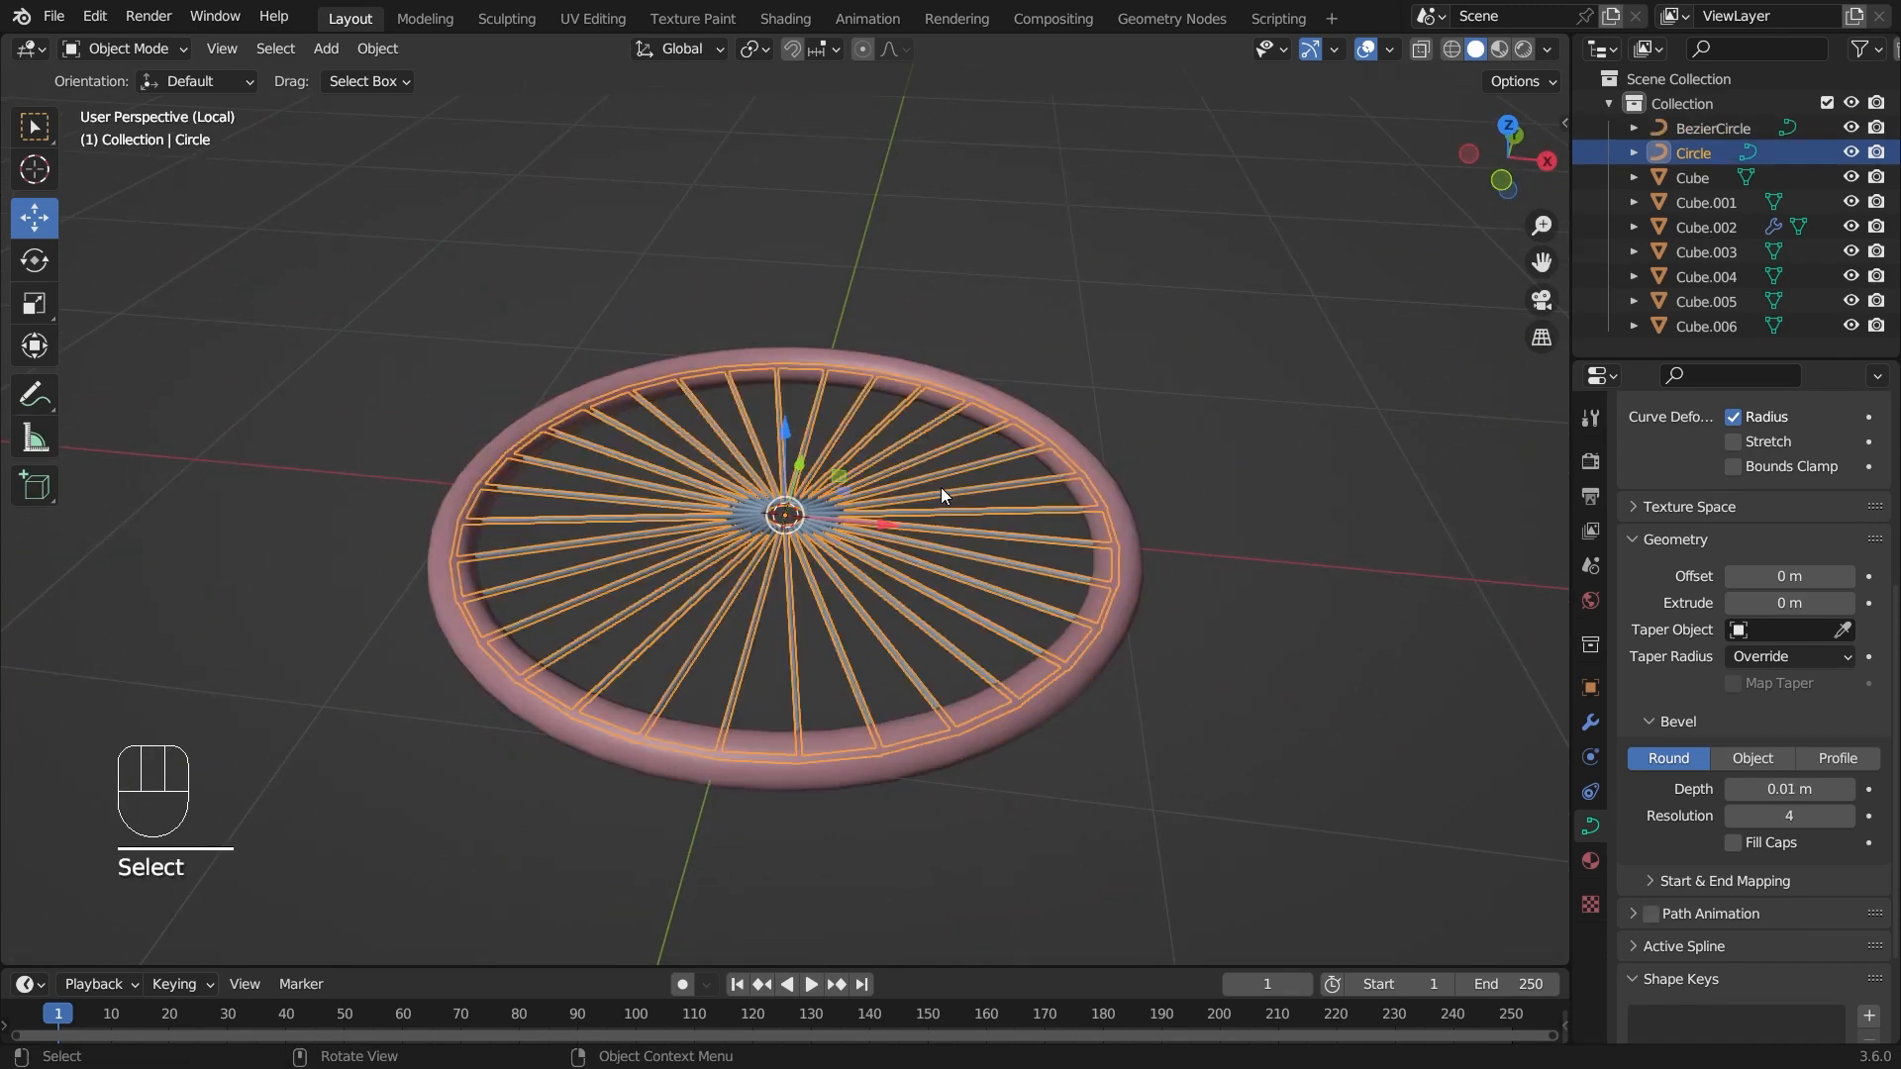
right_click(941, 488)
mouse_move(941, 487)
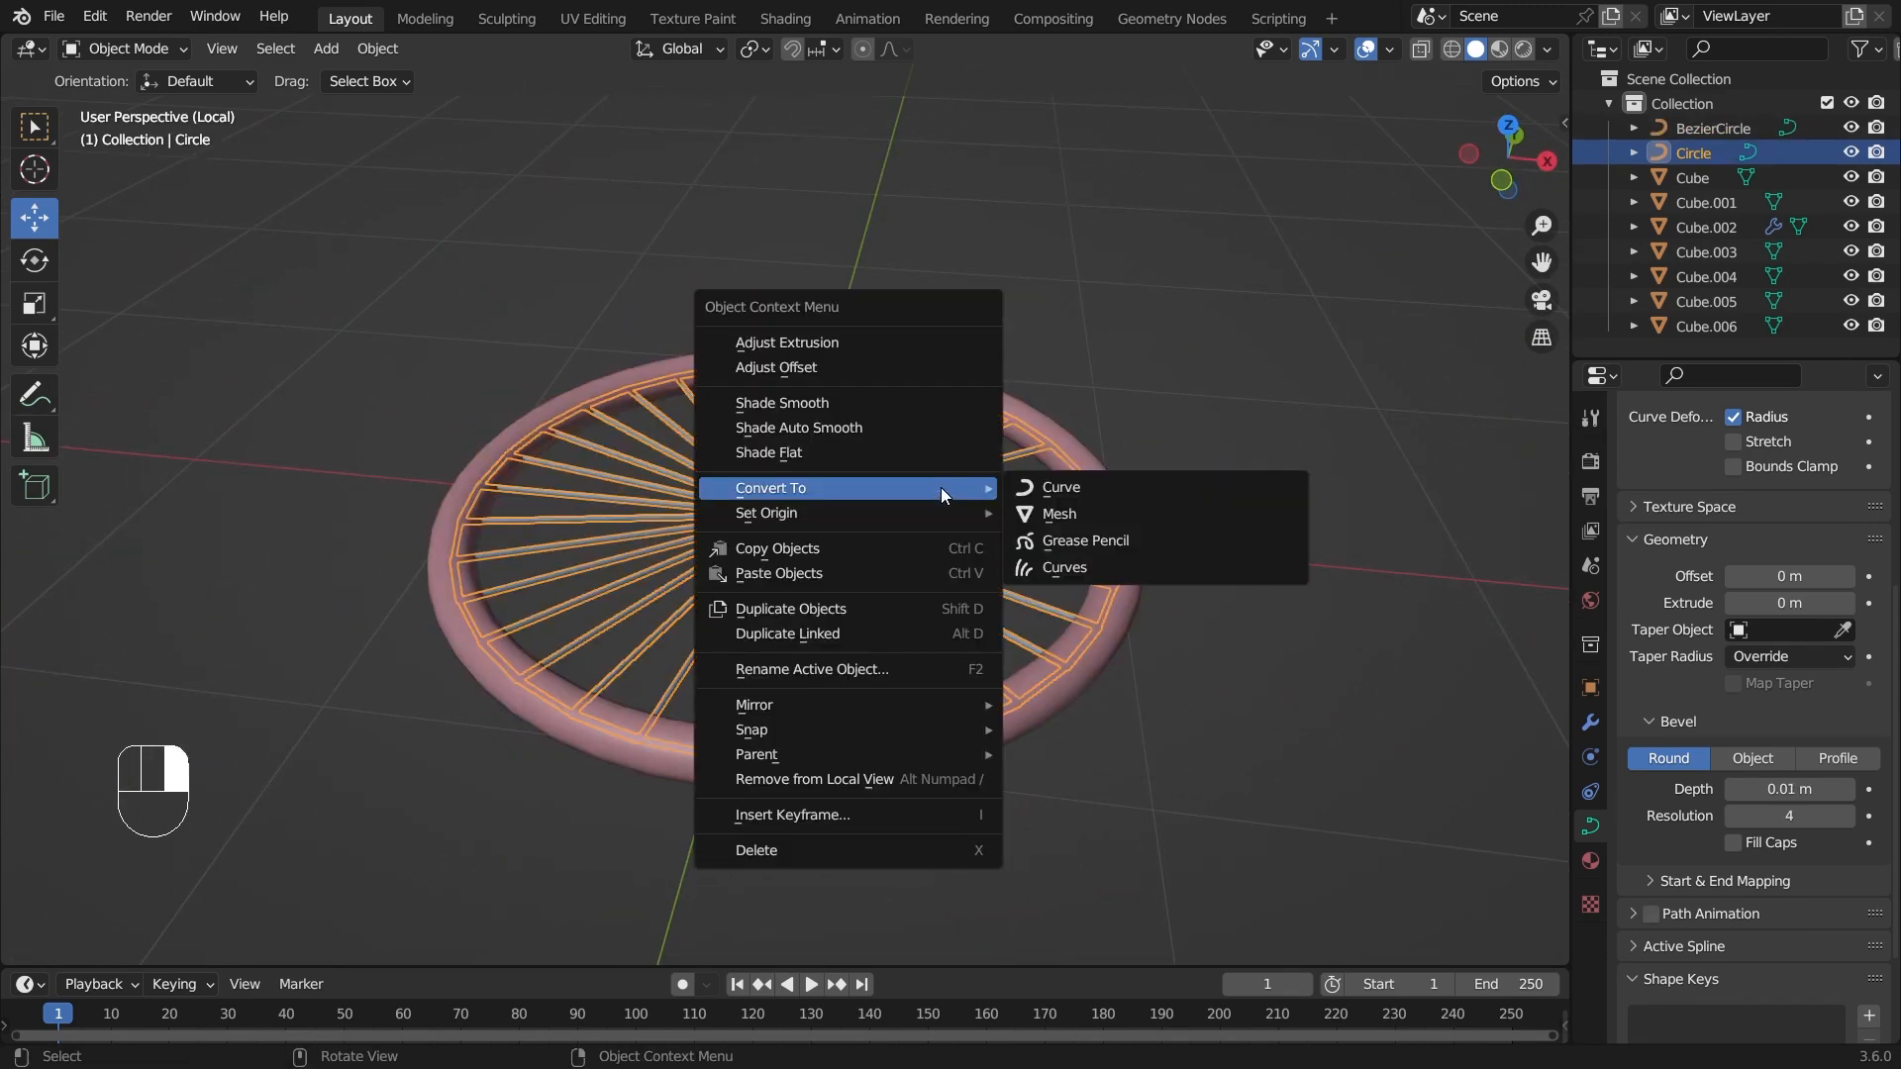
left_click(1071, 514)
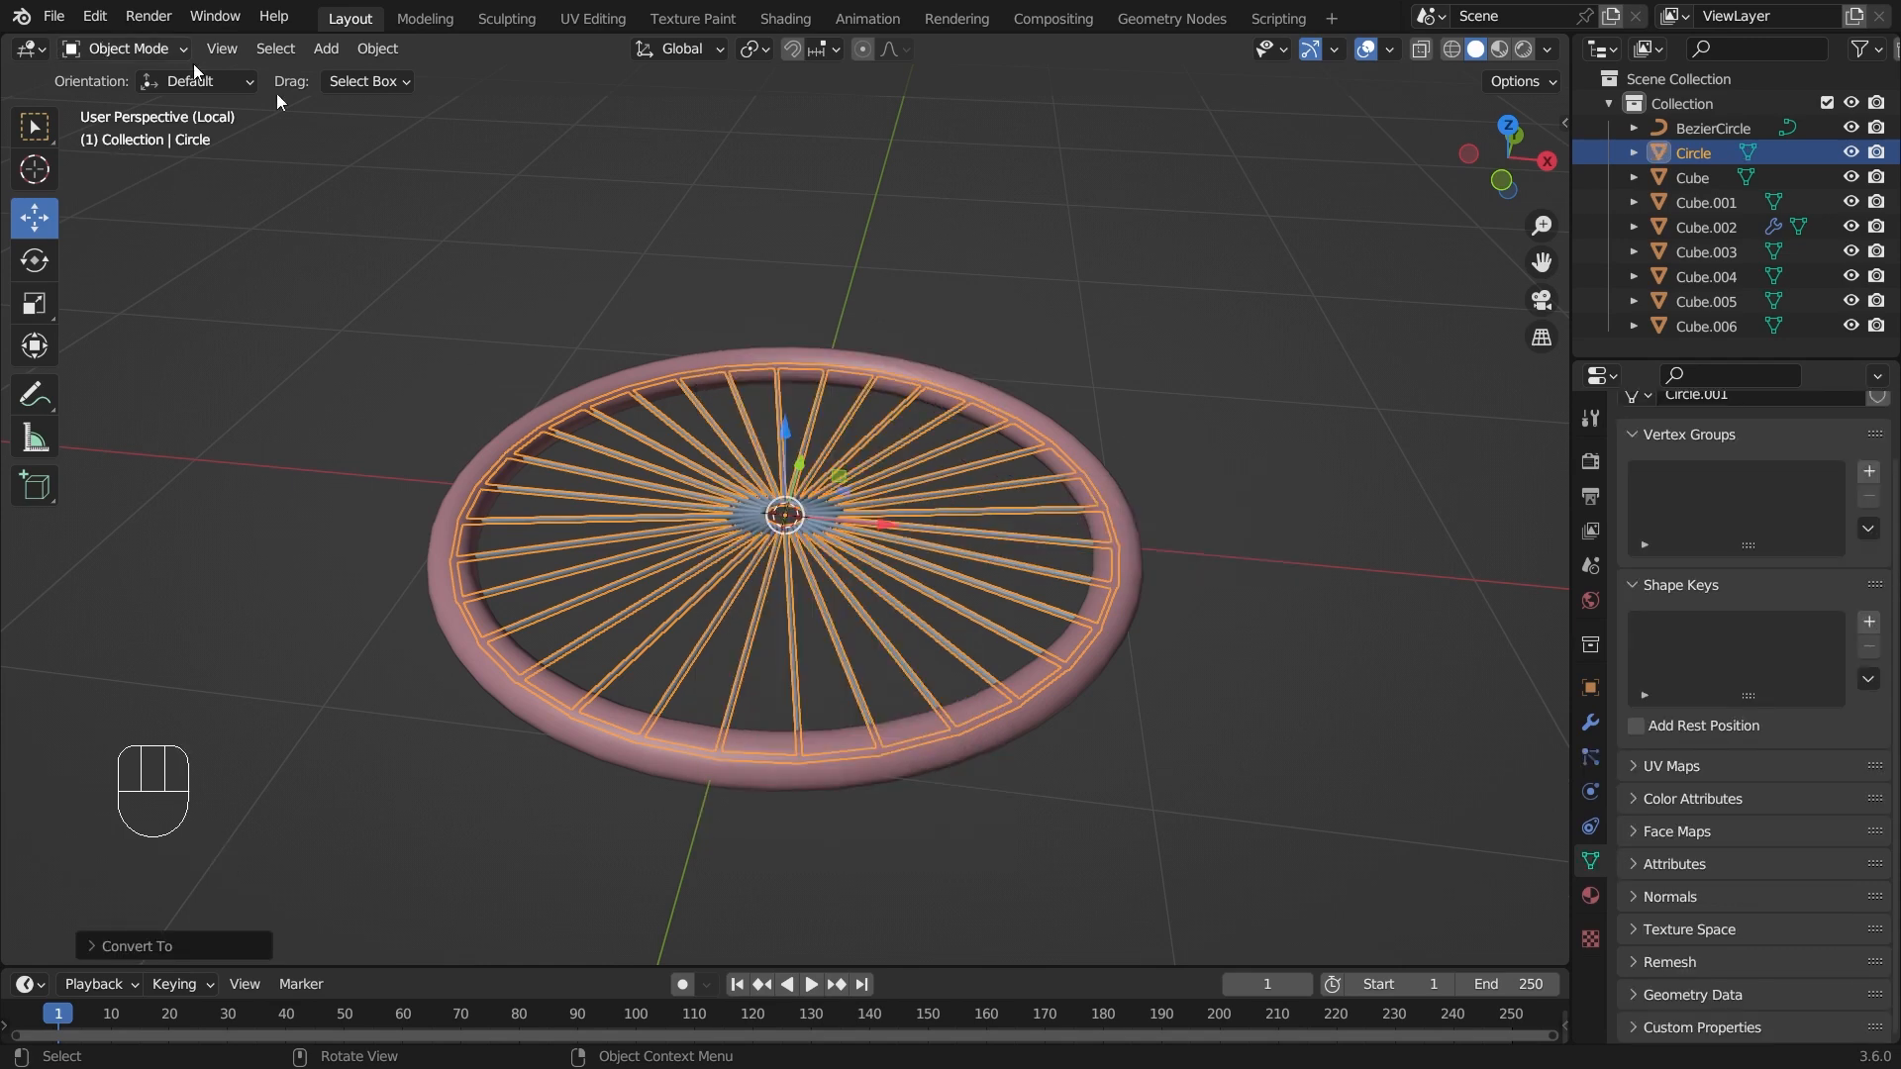
- Select the tyre curve and convert it to a mesh
left_click(1103, 497)
right_click(1104, 497)
mouse_move(1103, 497)
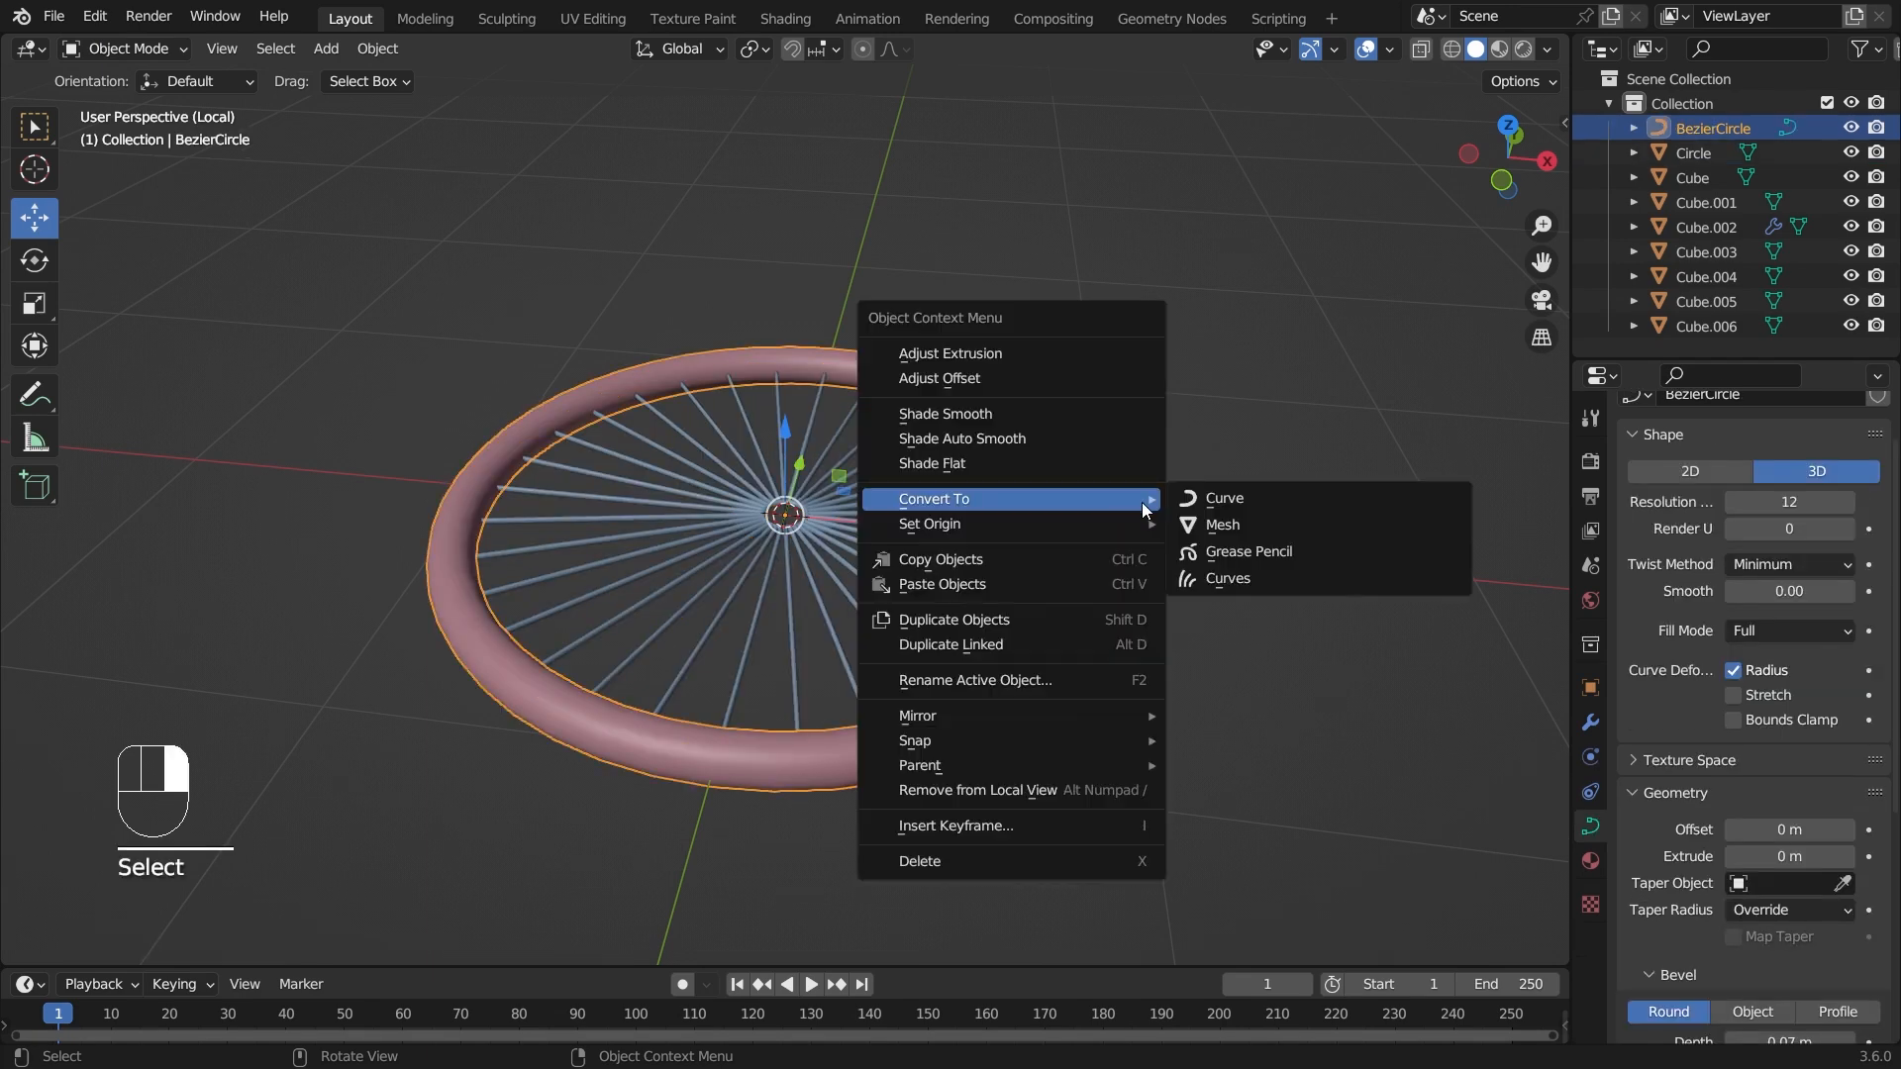
left_click(1241, 520)
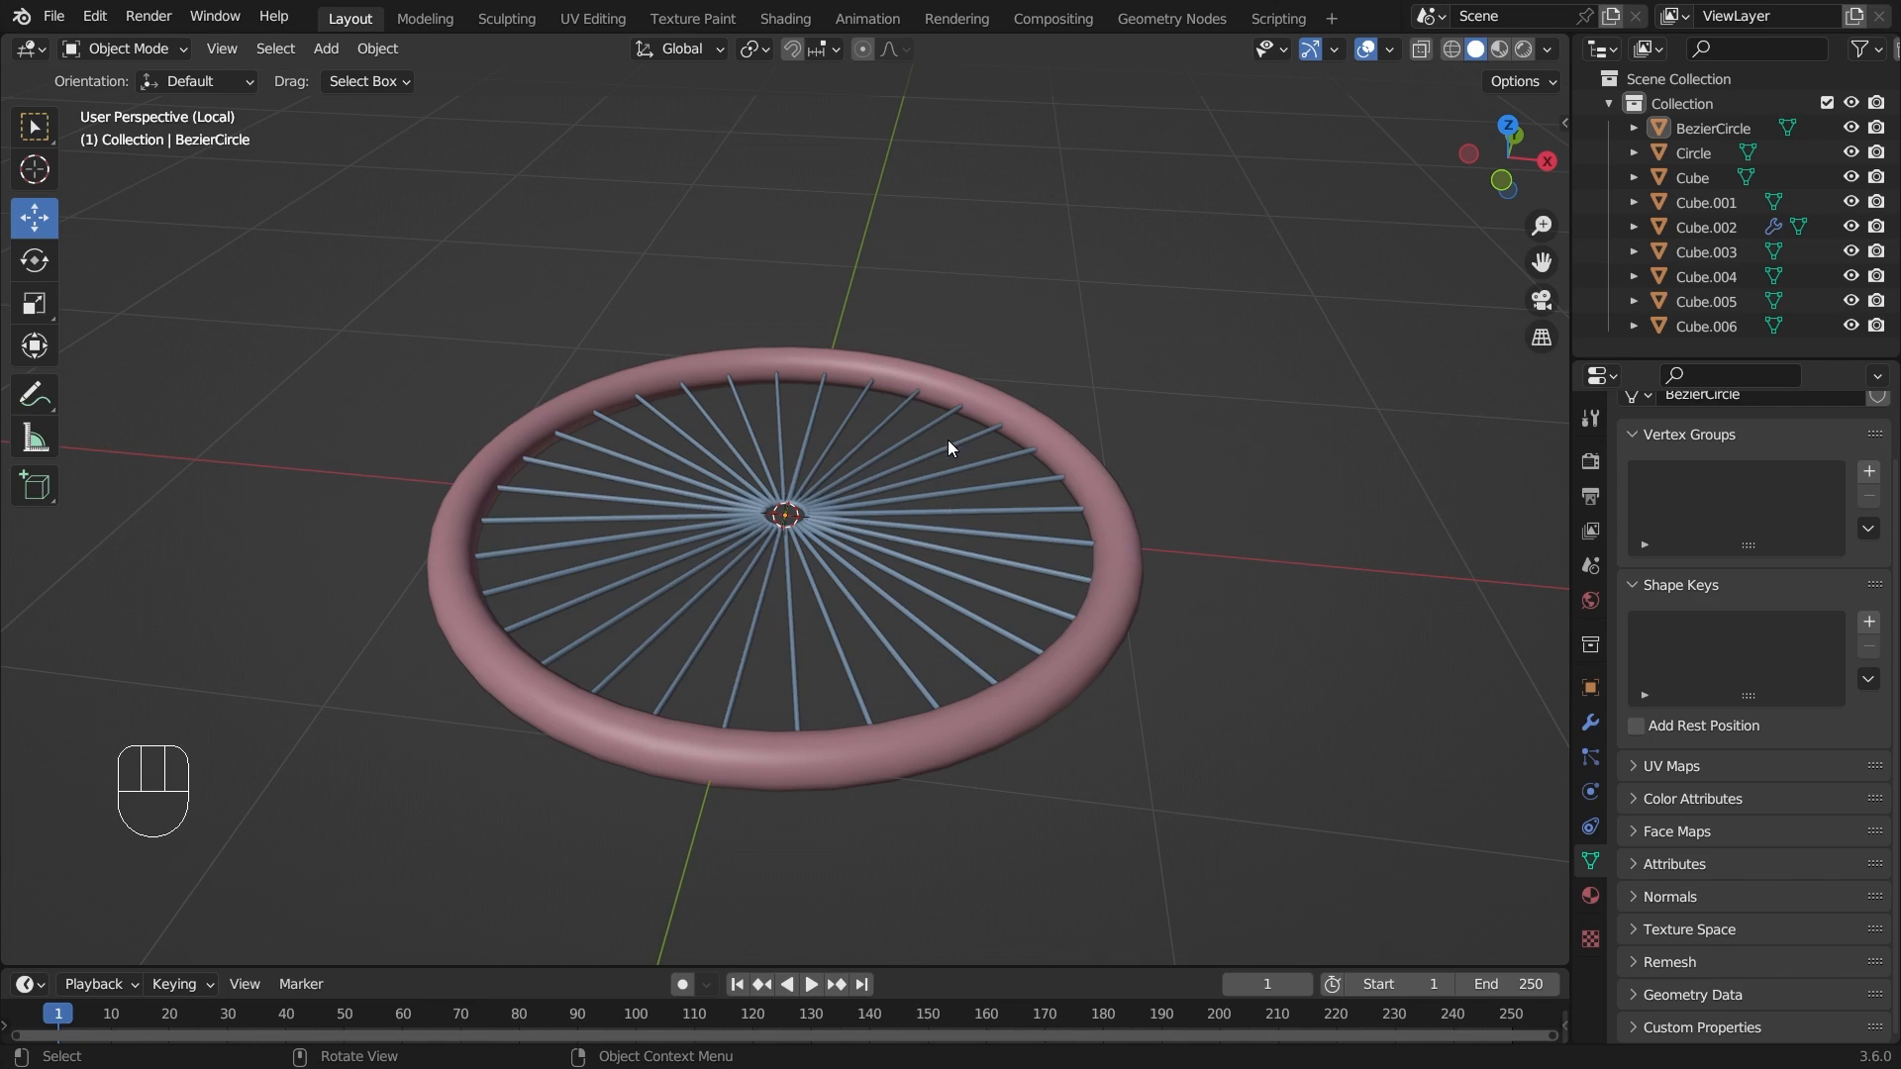
- Select the tyre and spokes together and join them into one wheel object
left_click_drag(410, 324, 1209, 840)
key("ctrl")
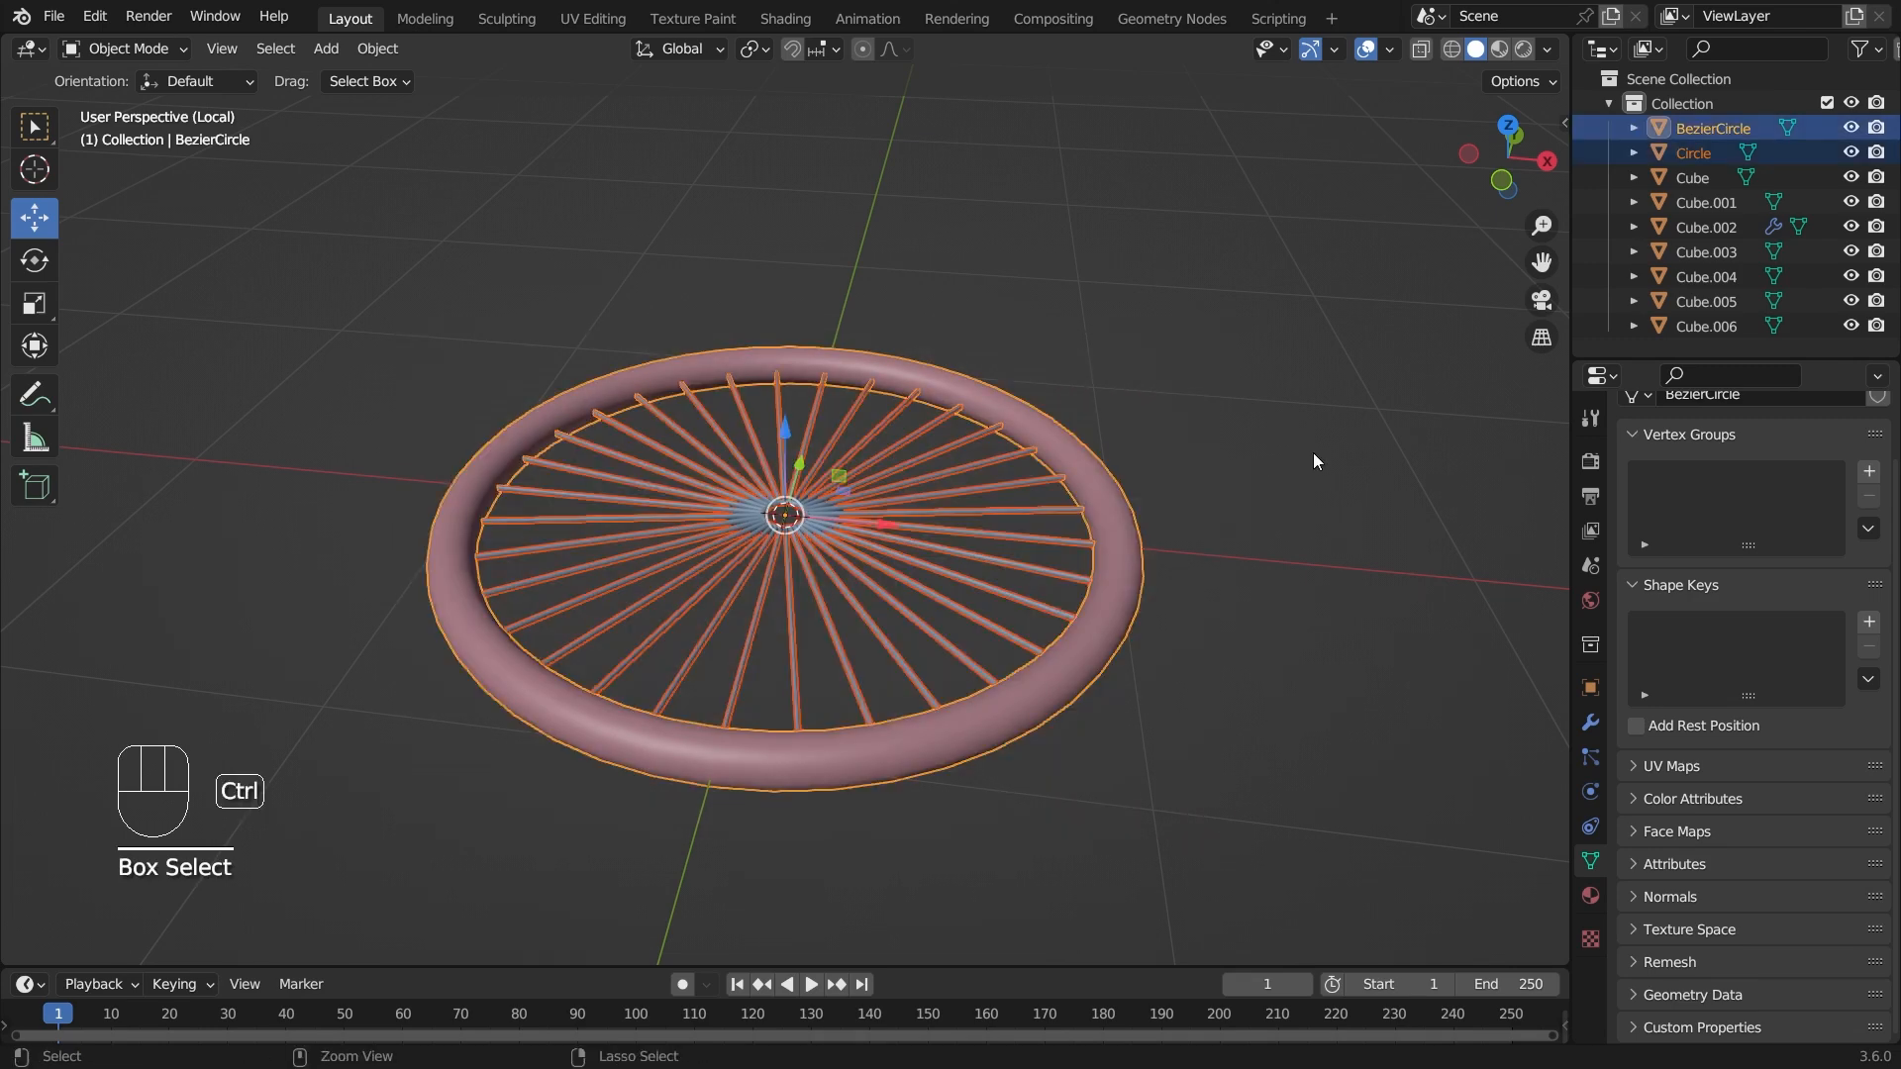
key("ctrl+j")
left_click(1288, 459)
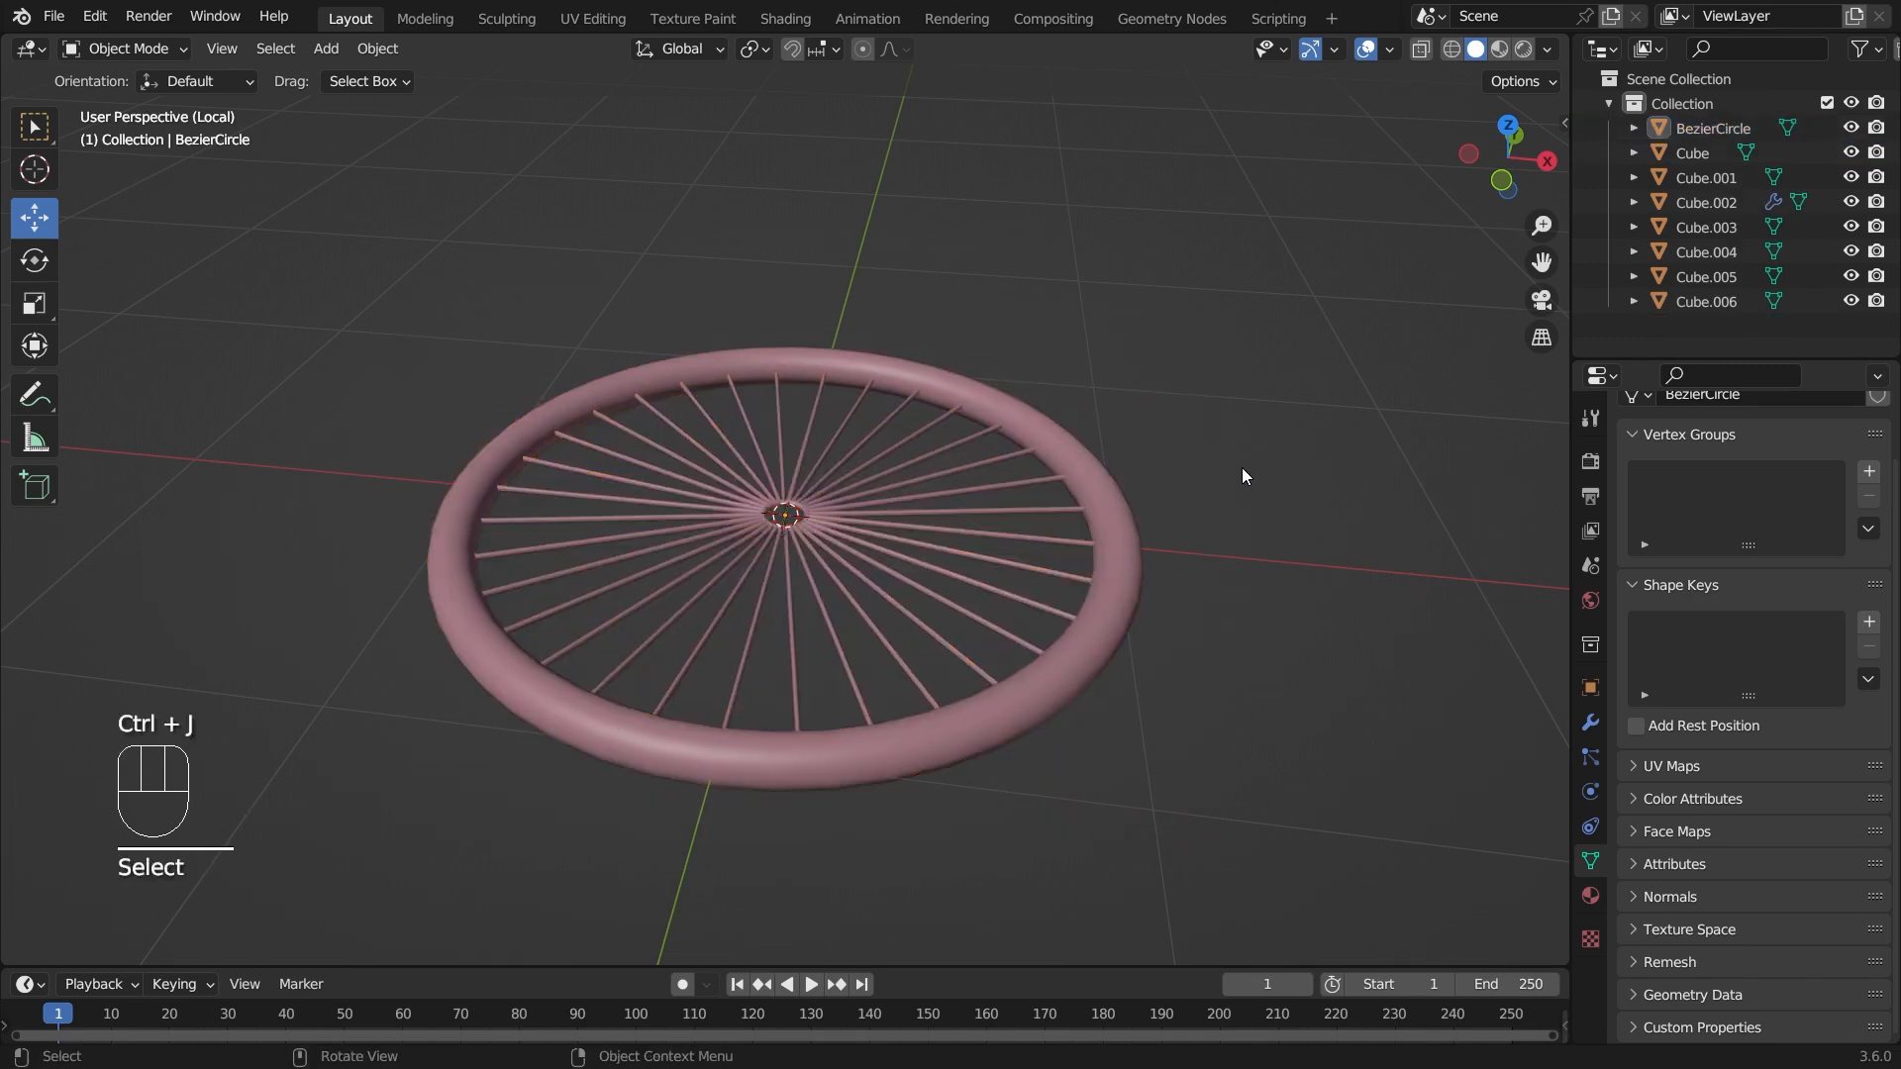
- Reselect the joined wheel by undoing the deselection, and rotate it 90 degrees about the global X axis to stand upright
middle_click_drag(1241, 468, 774, 523)
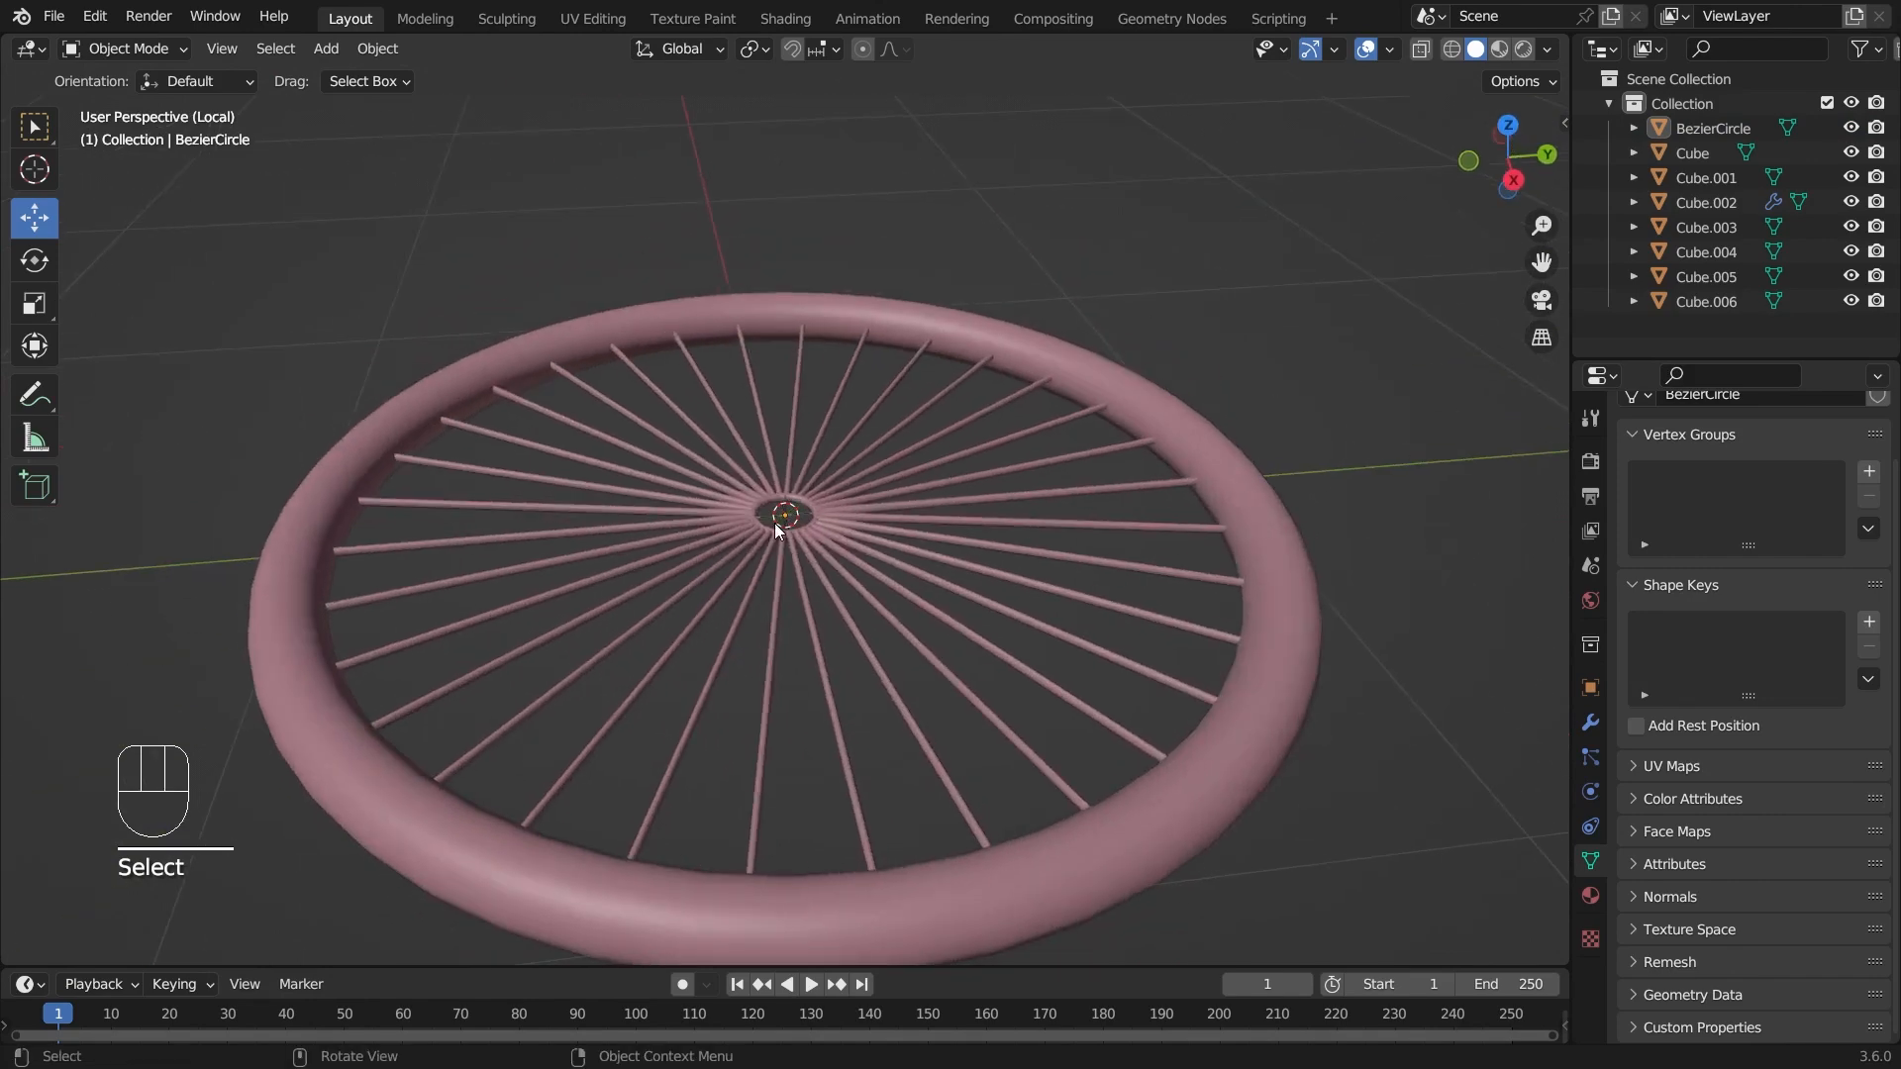
middle_click_drag(895, 518, 952, 523)
scroll(870, 520, "down", 3)
key("ctrl+z")
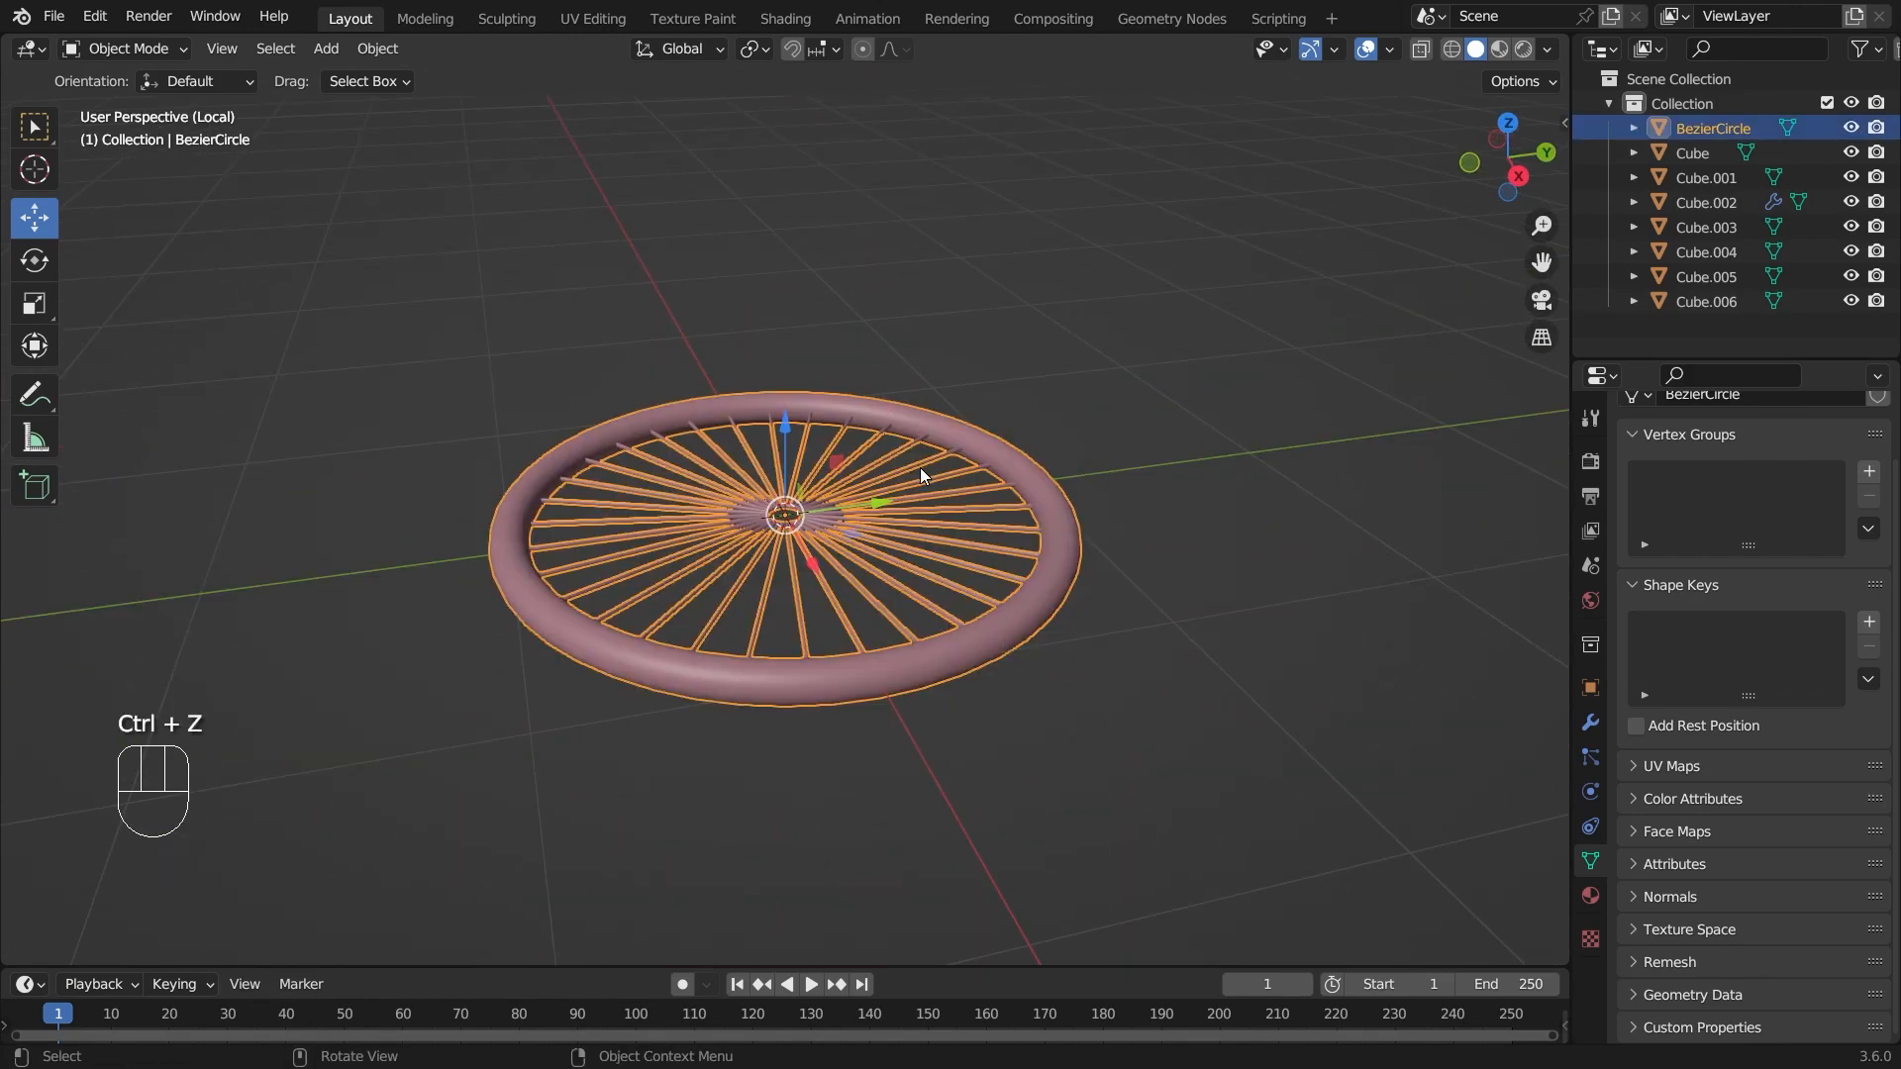
key("r")
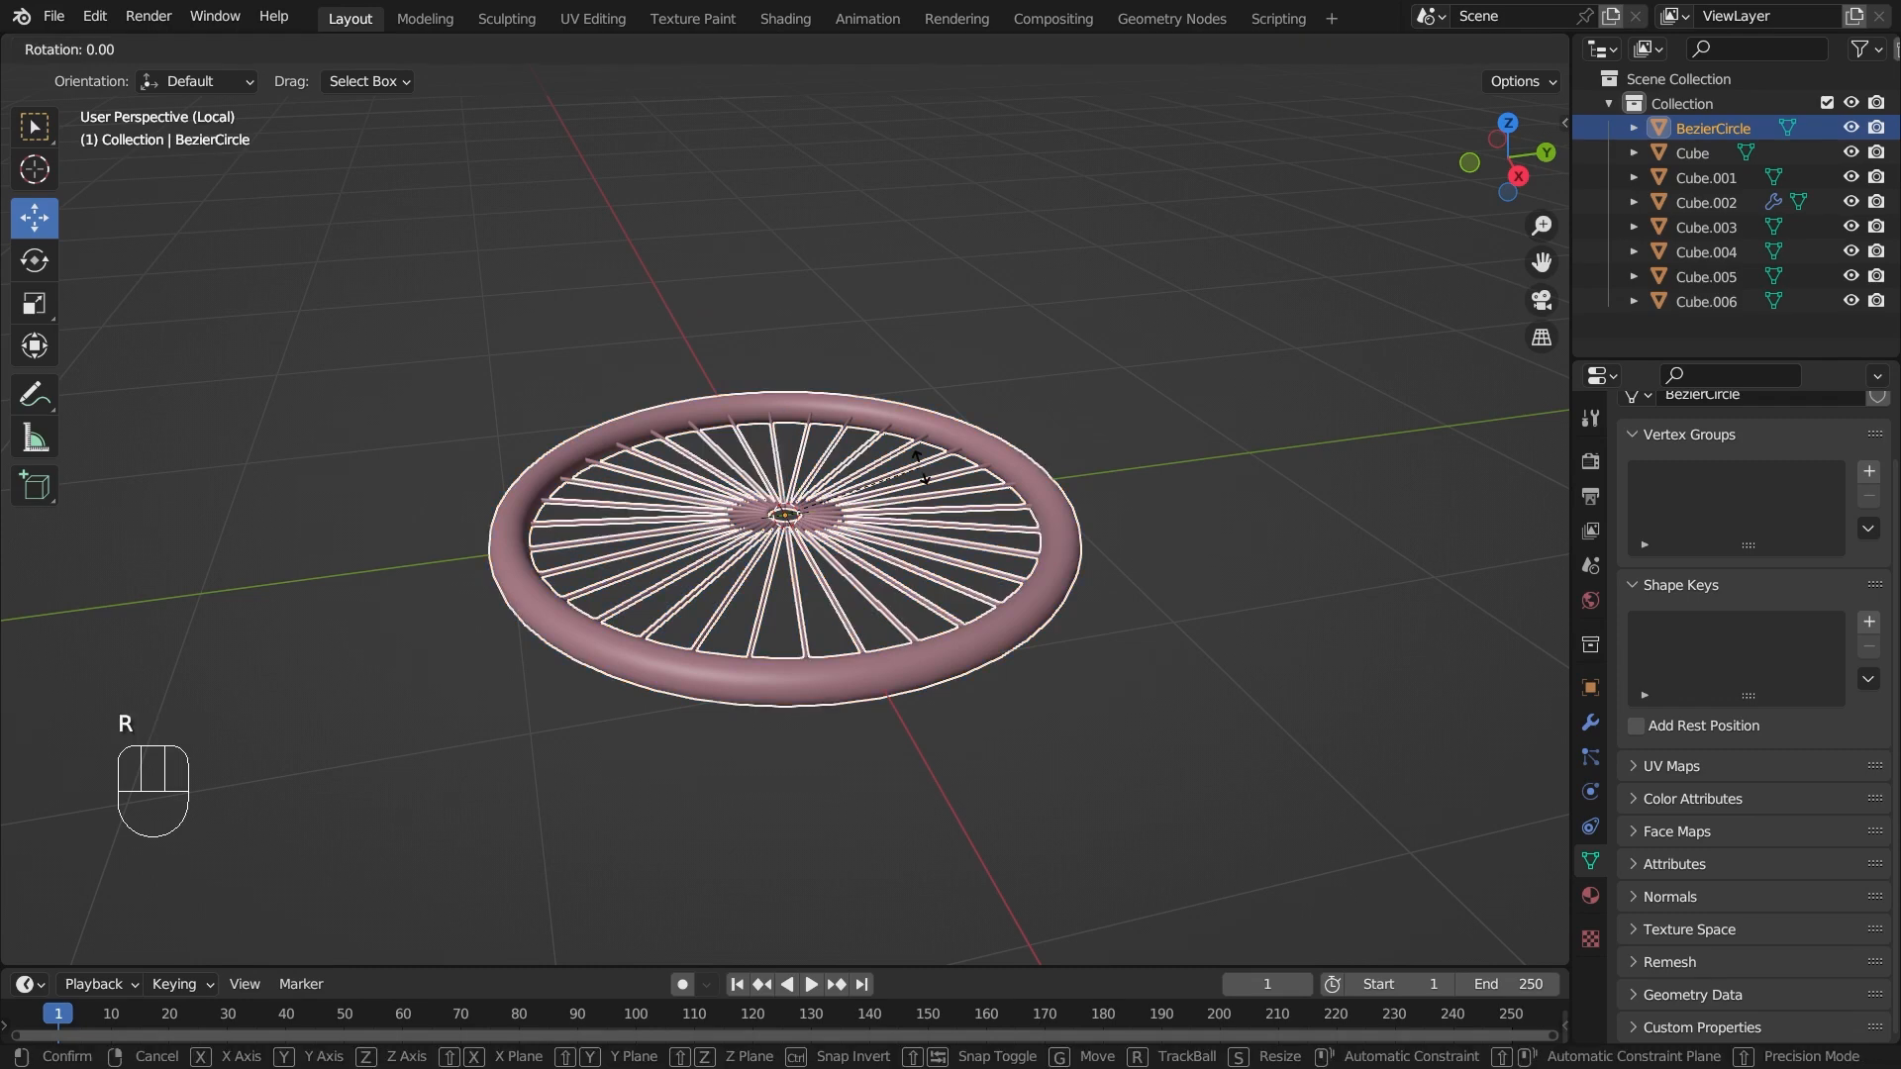
key("x")
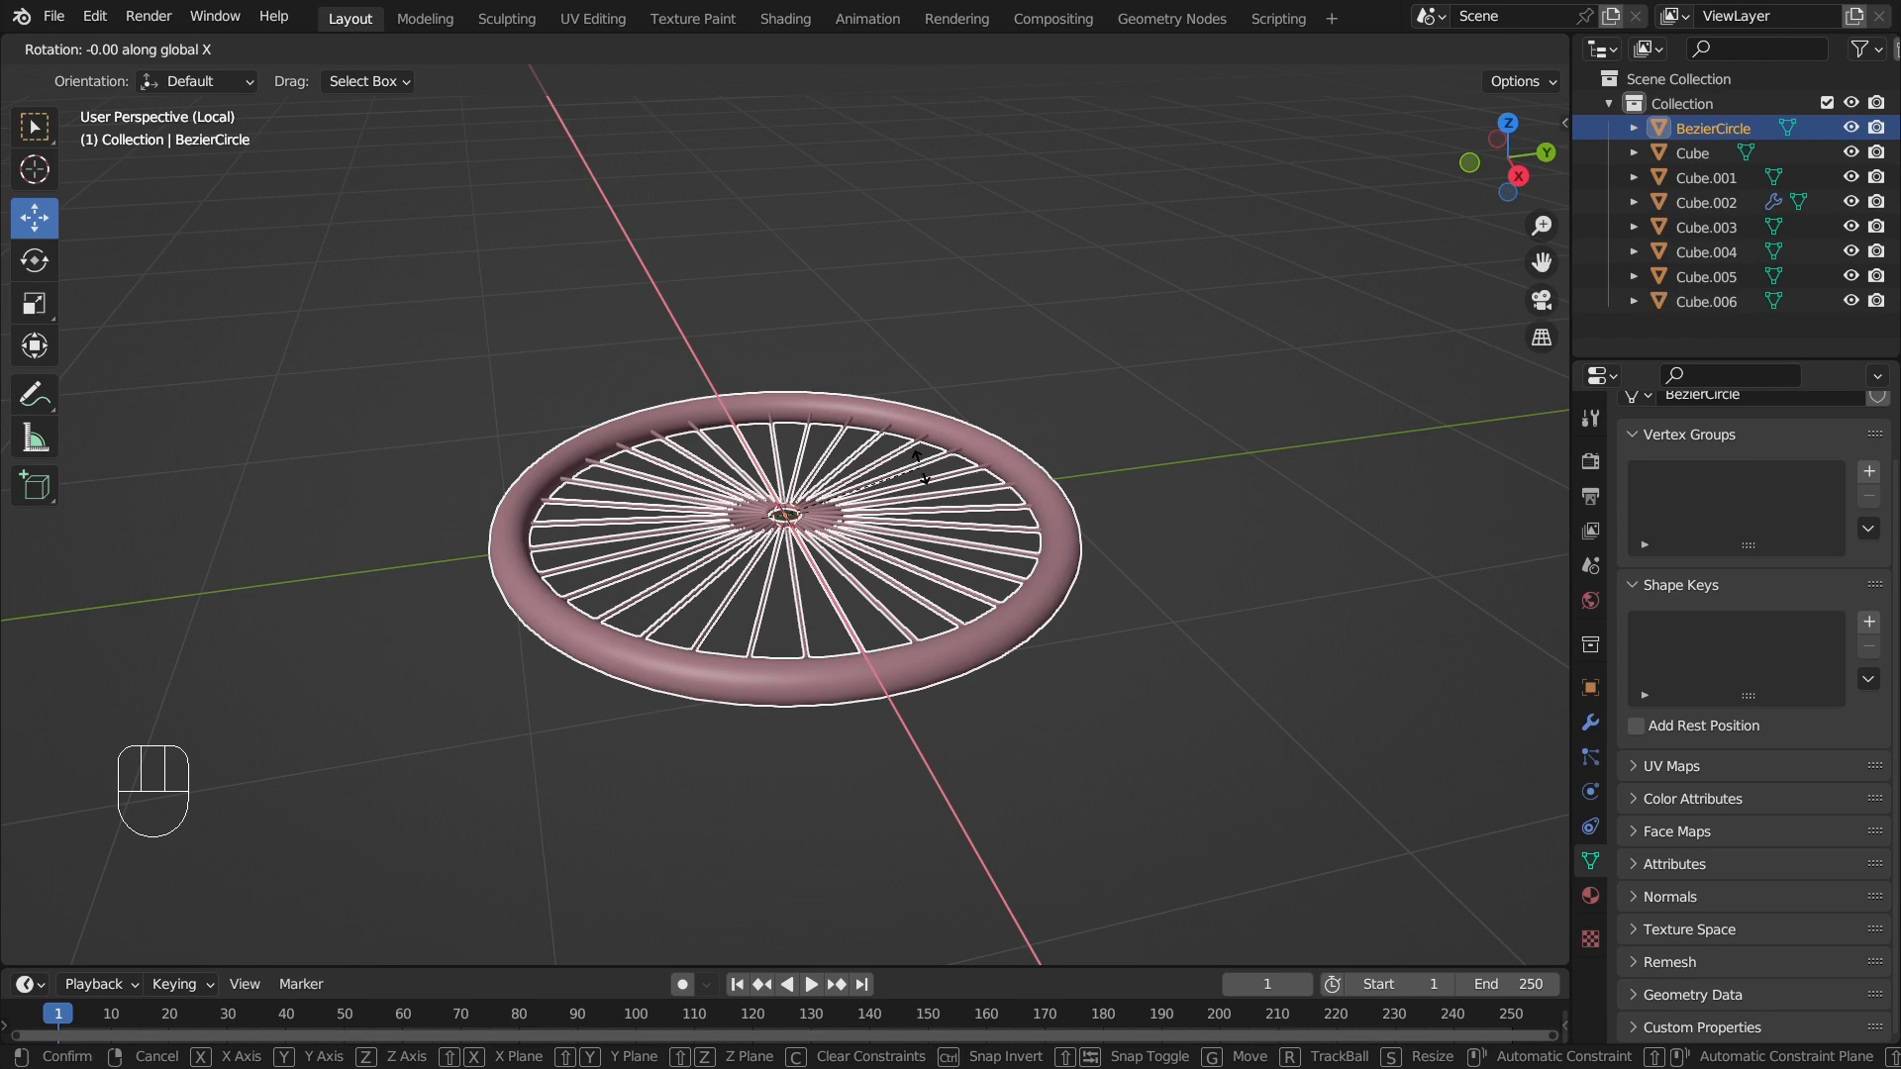
type("90")
key("Return")
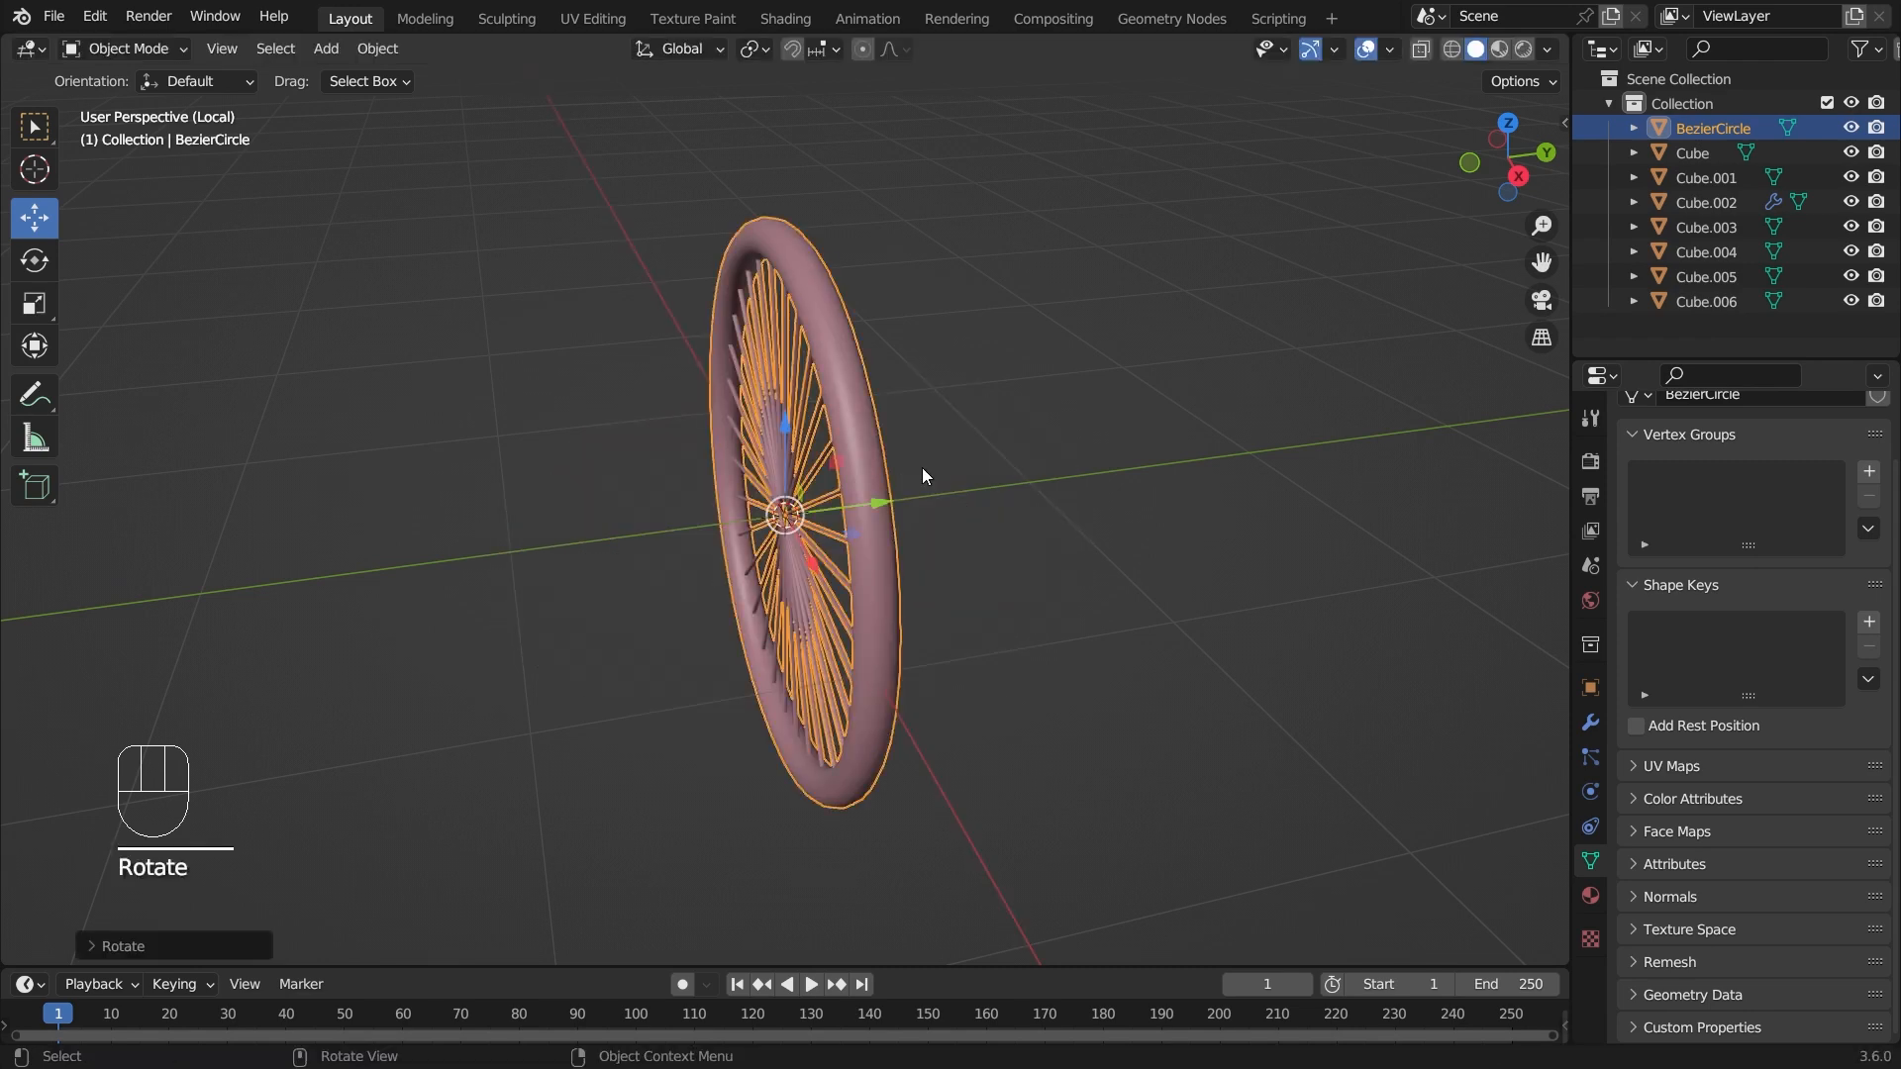
- Leave Local View to check the upright wheel against the whole cart, and isolate the wheel again
middle_click_drag(901, 489, 884, 413)
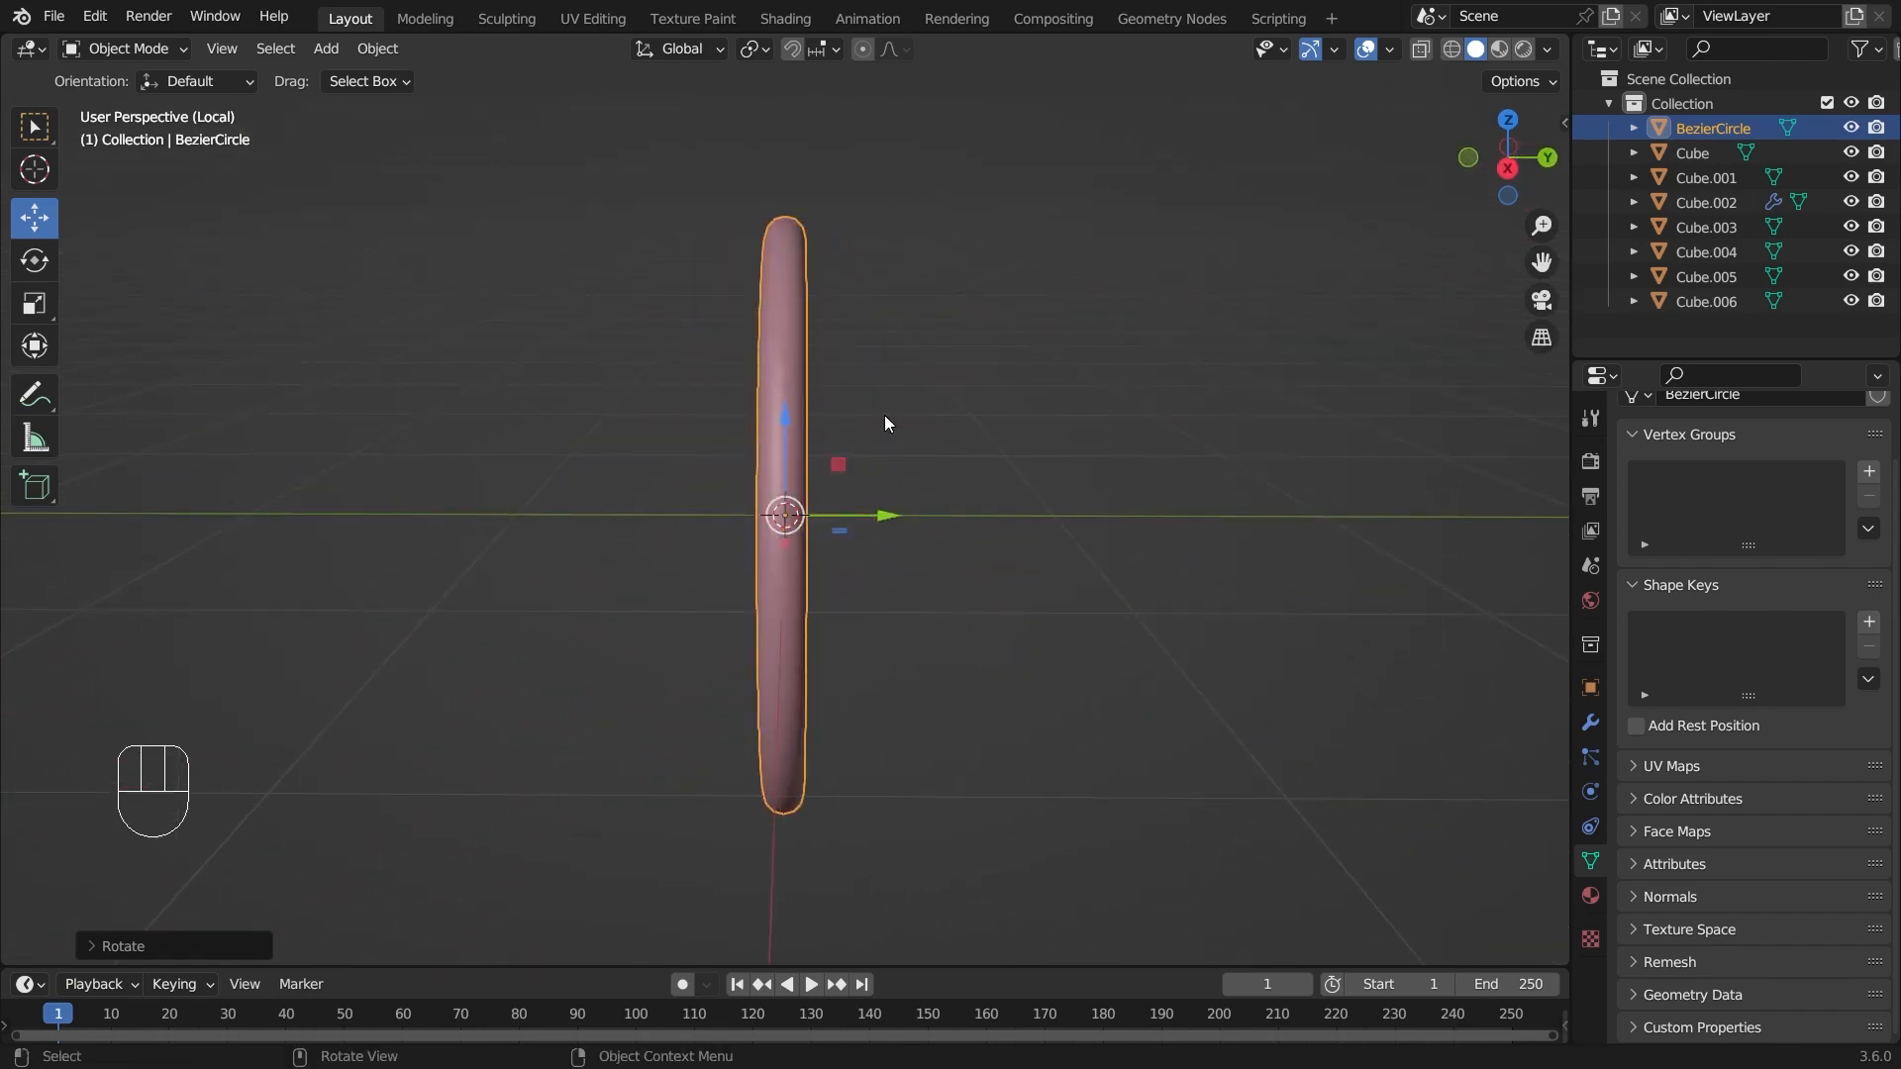
key("slash")
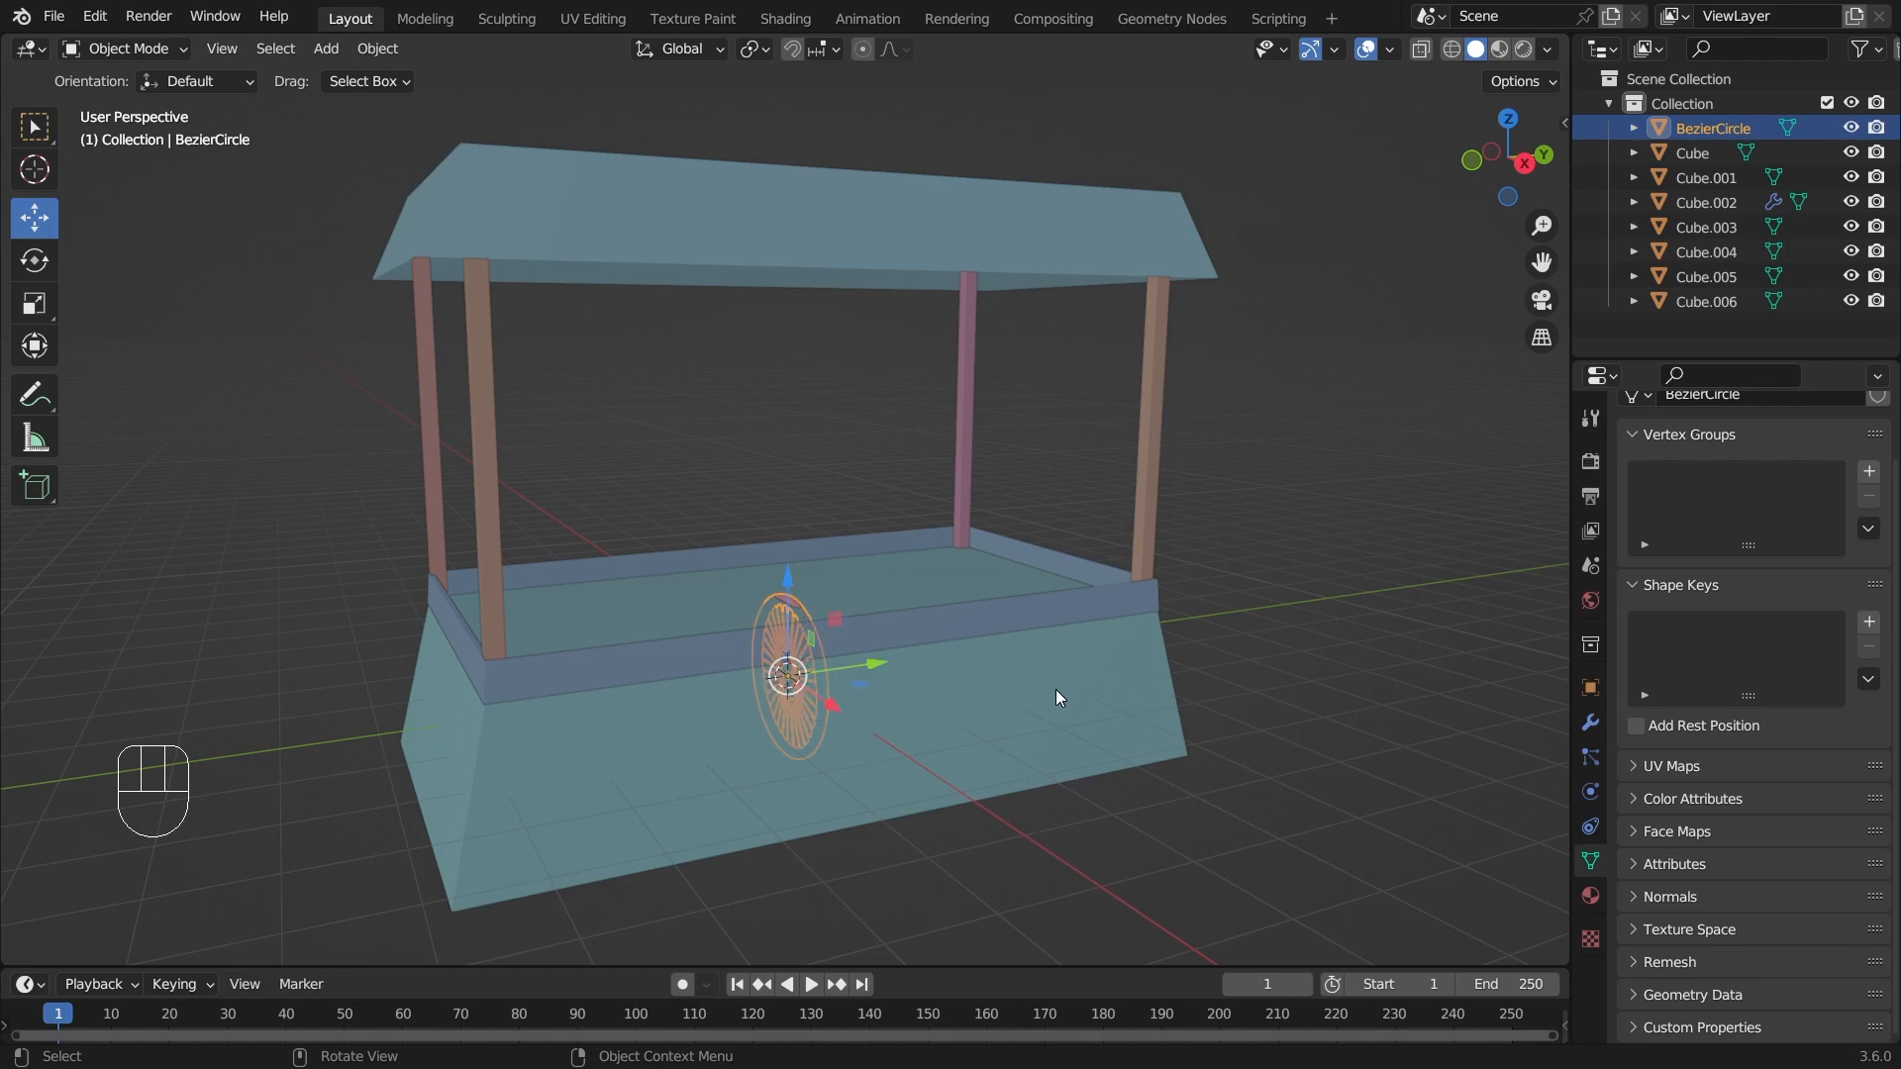
key("slash")
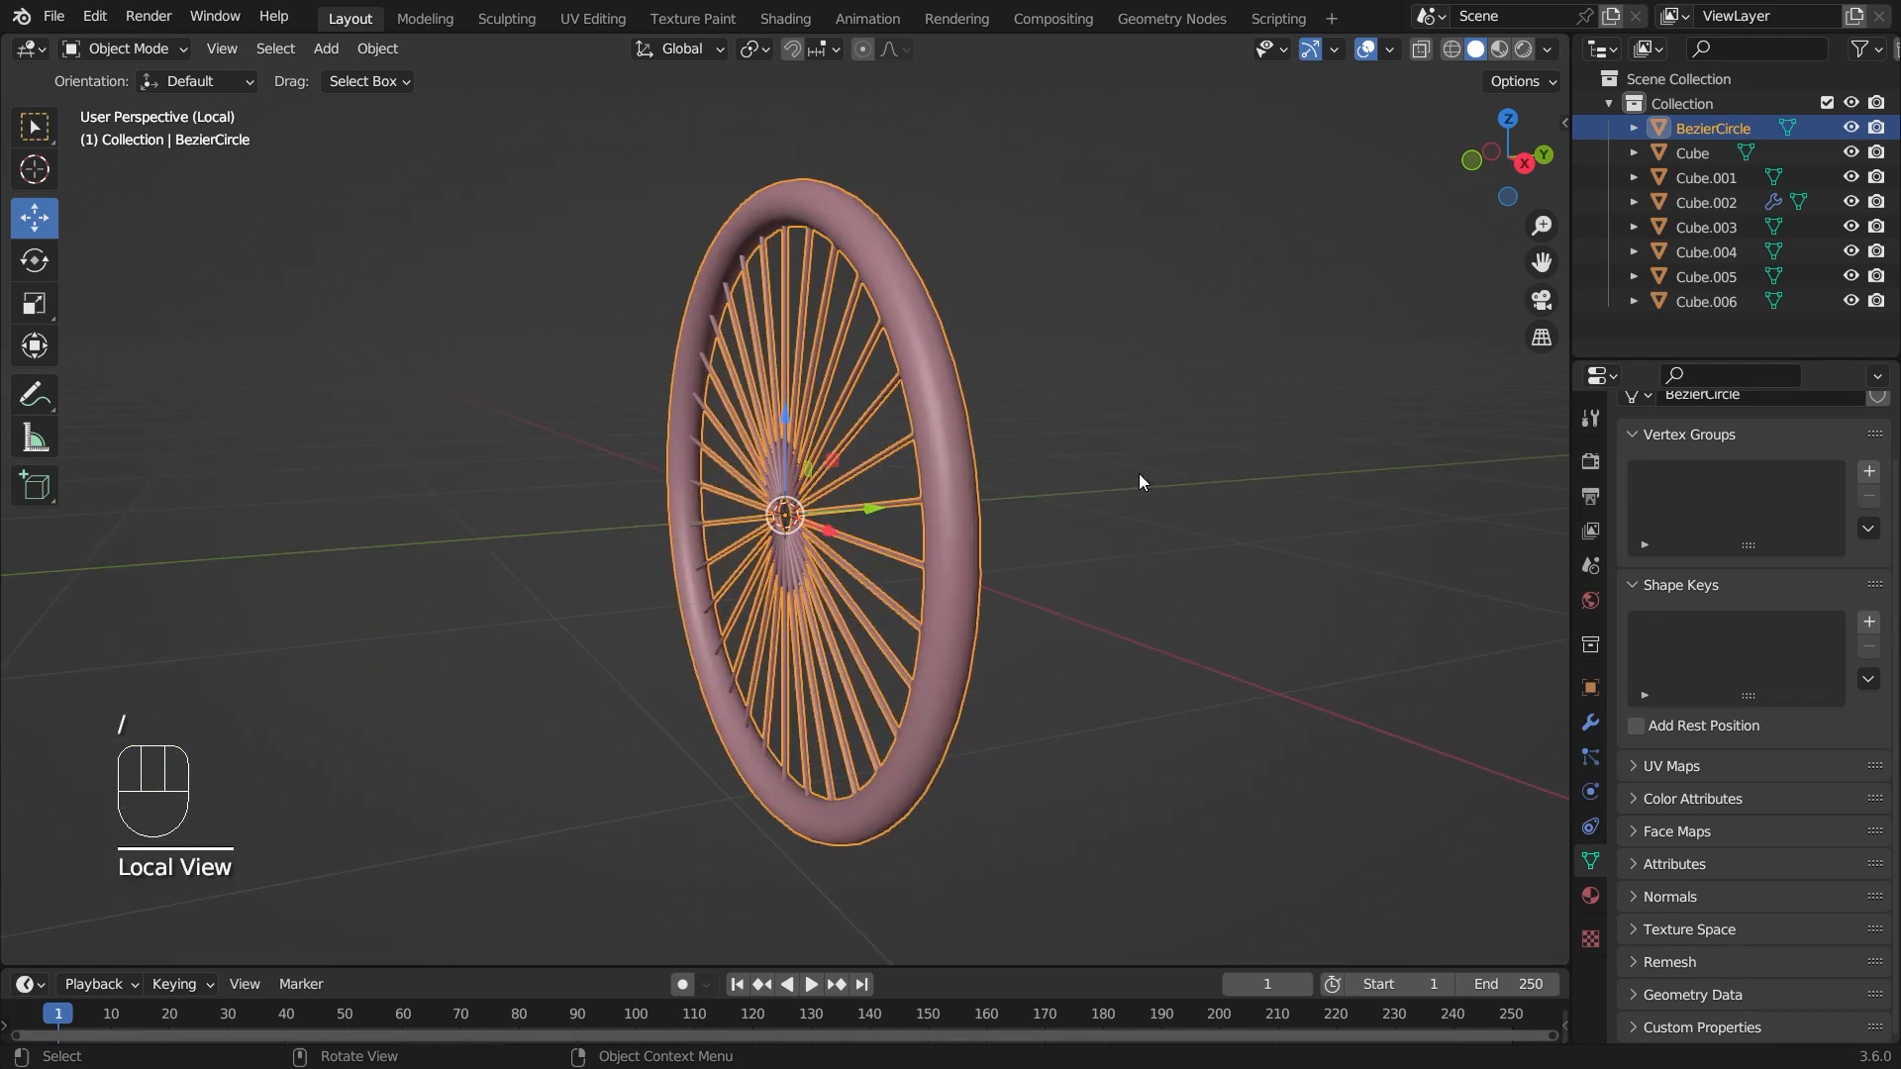
- Rotate the wheel 90 degrees about the global Z axis and leave Local View to show the whole cart
key("r")
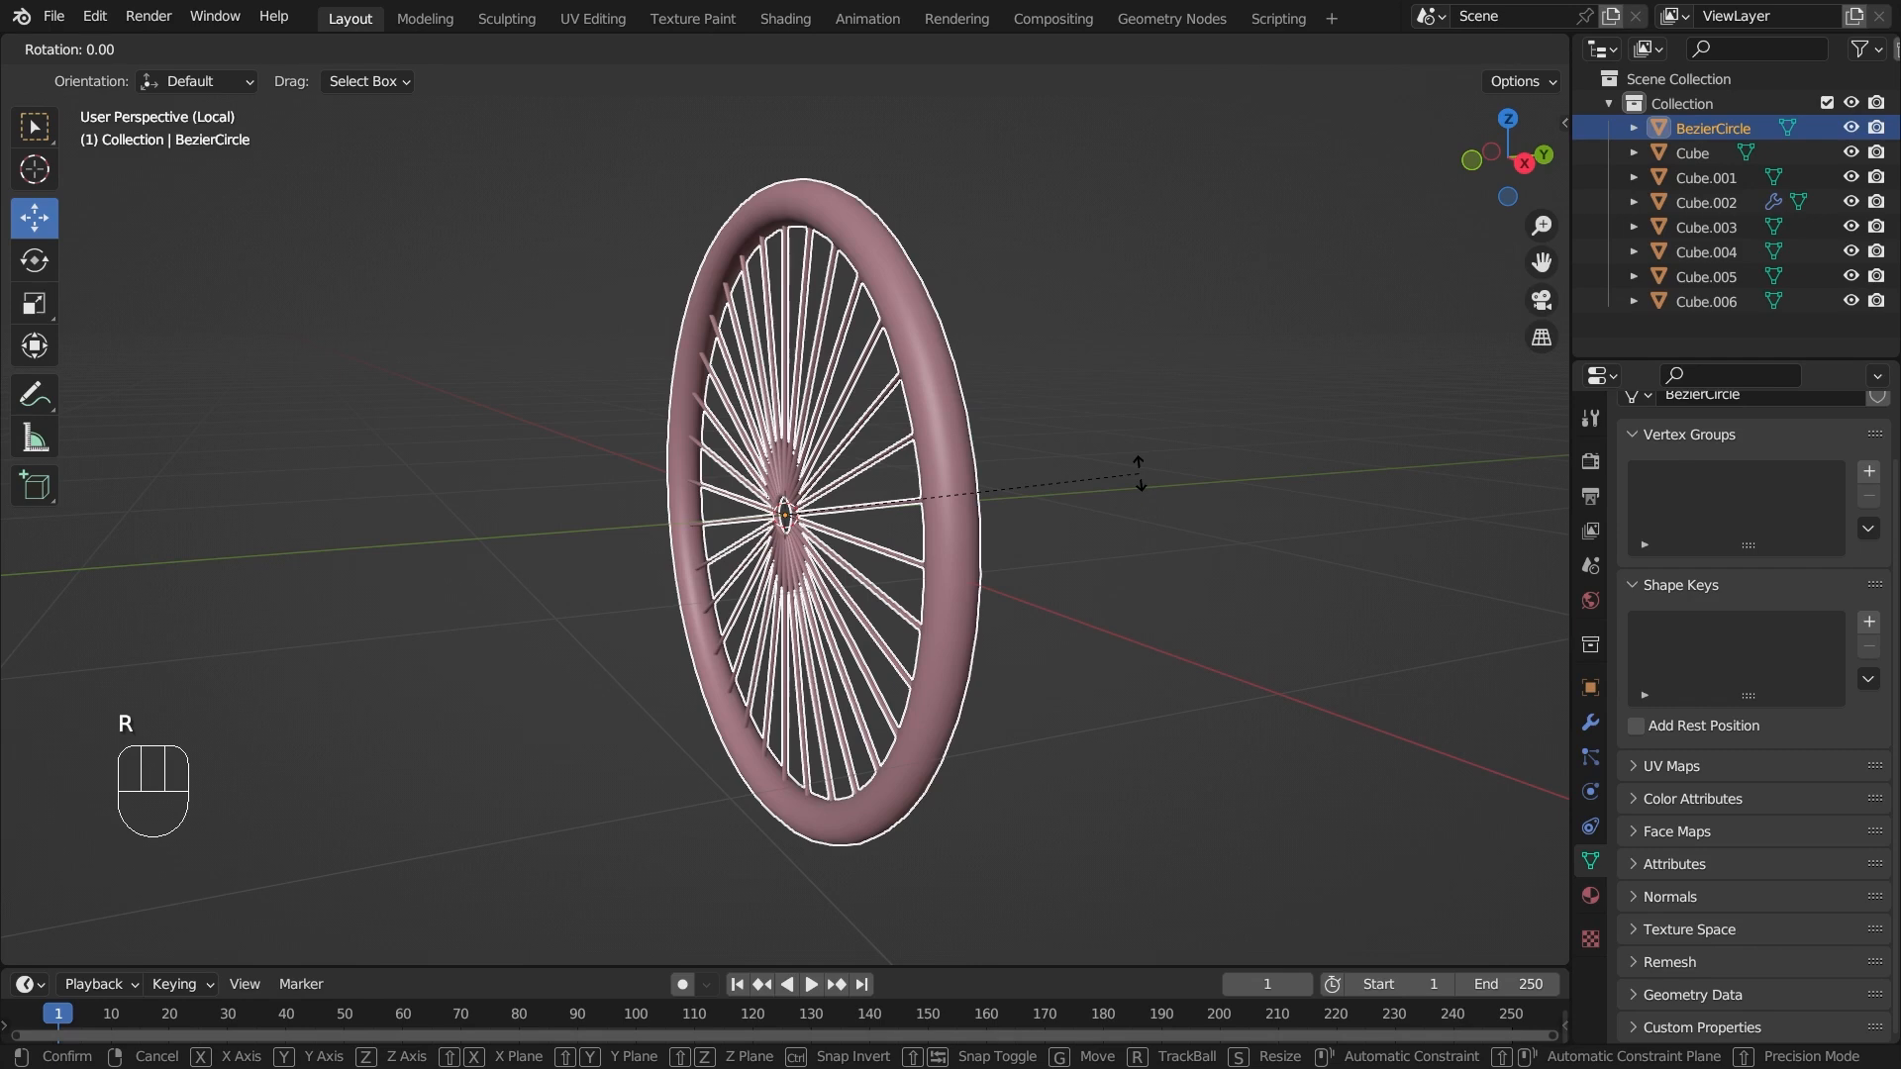
type("z90")
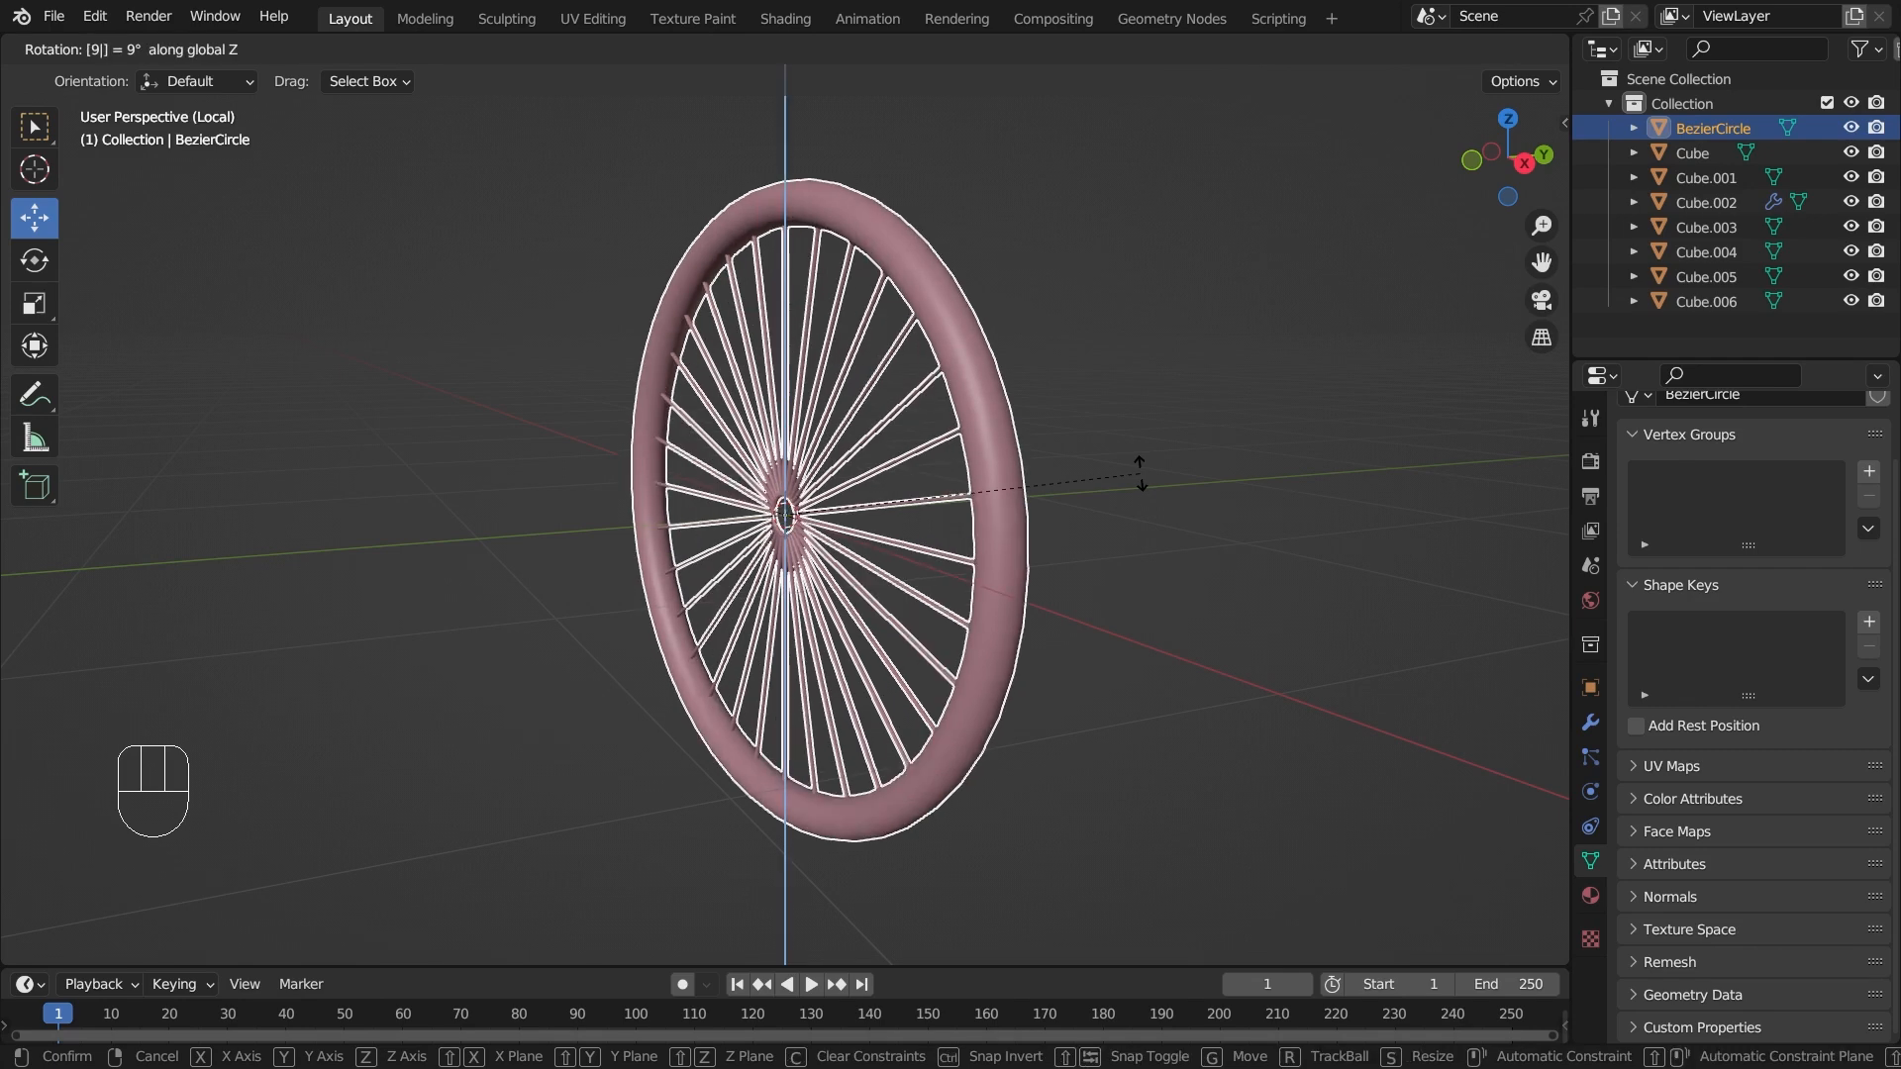
key("Return")
middle_click_drag(917, 479, 939, 436)
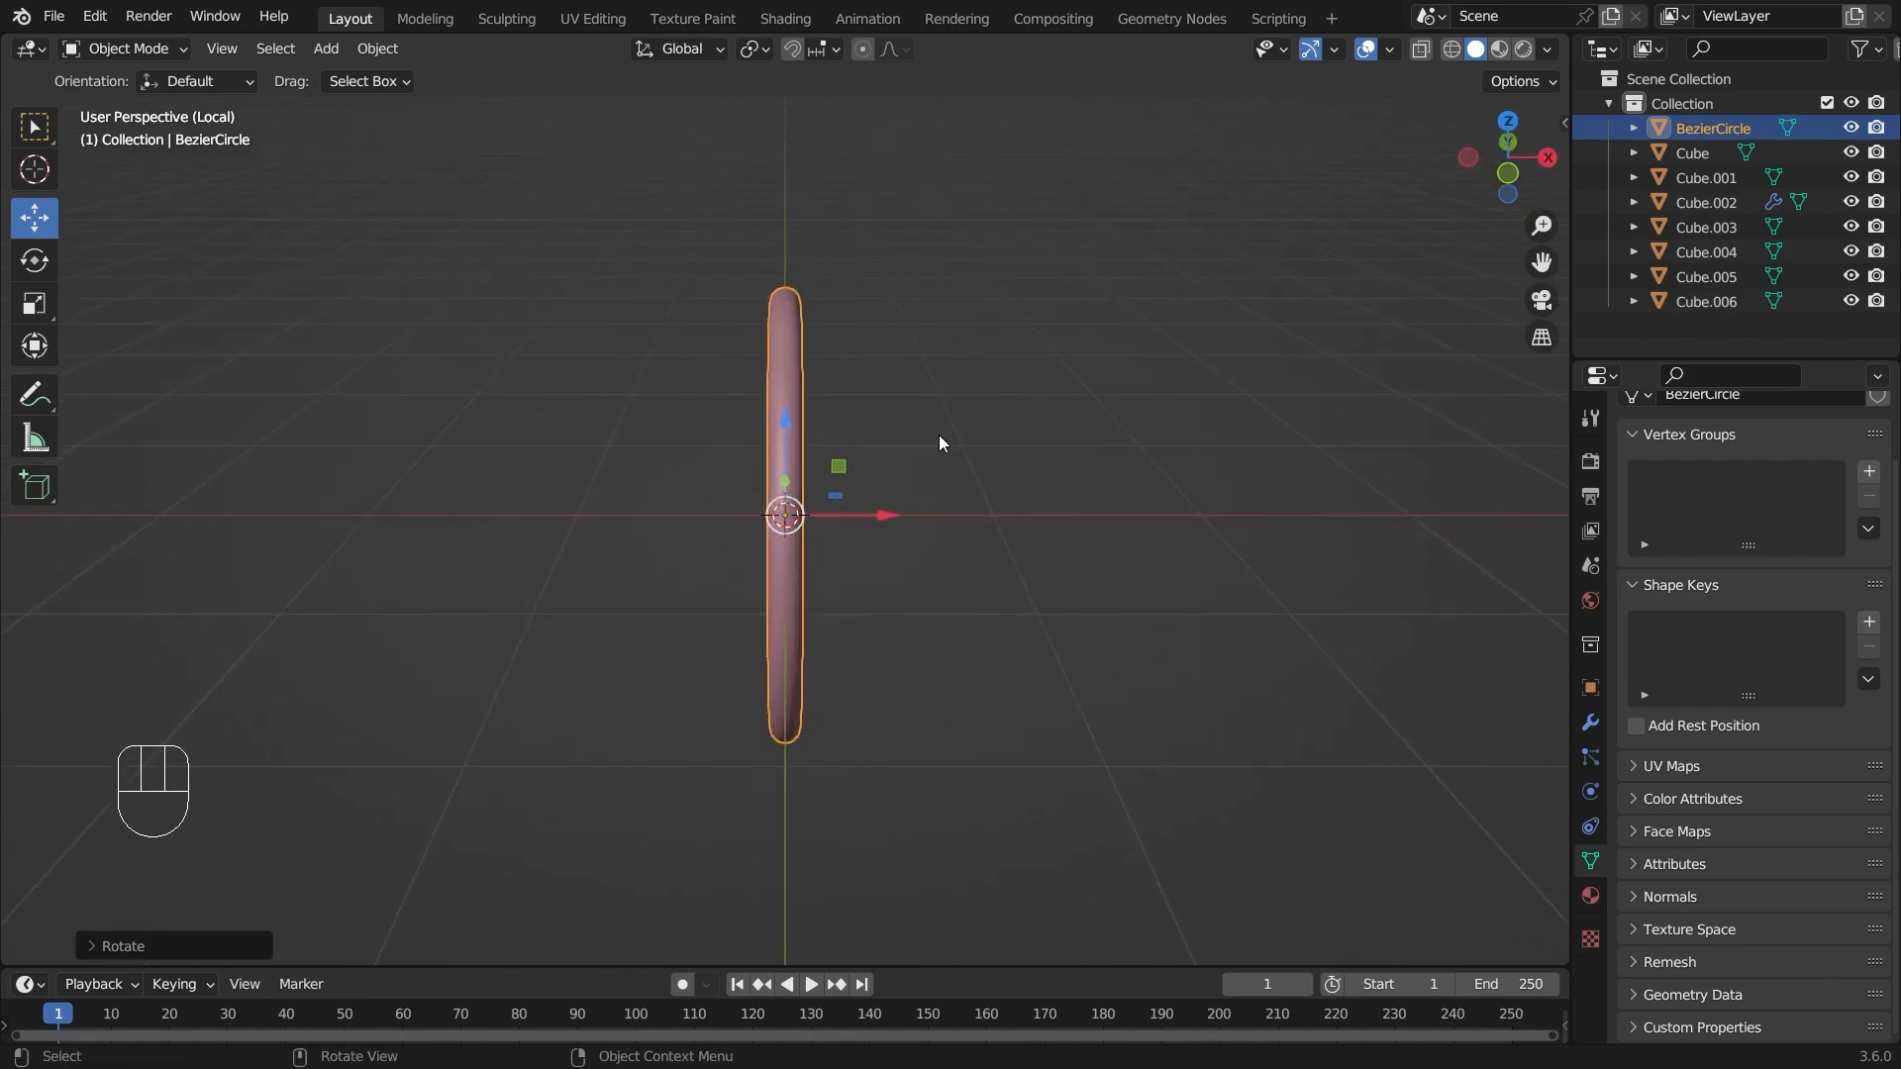
key("slash")
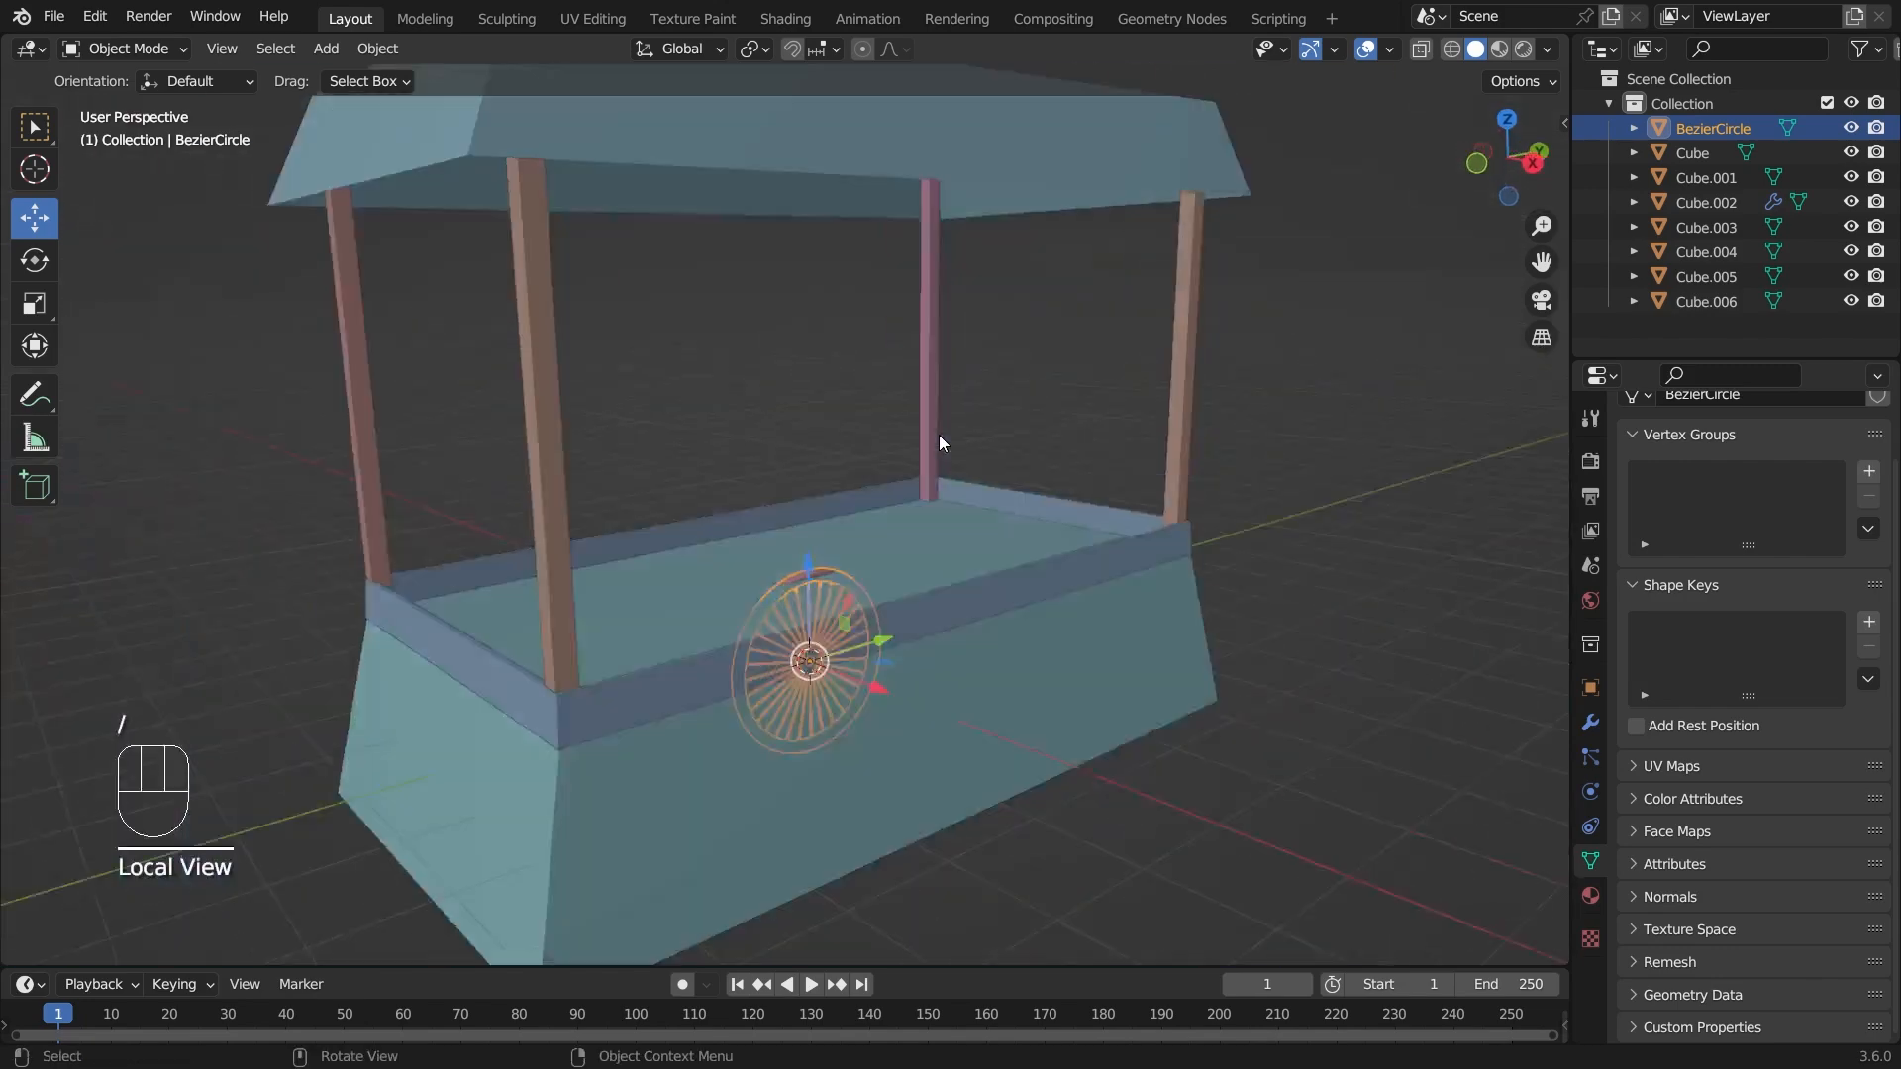
- Move the wheel along X to outside the cart's long side, and along Y to that side's far end
middle_click_drag(947, 804, 1044, 818)
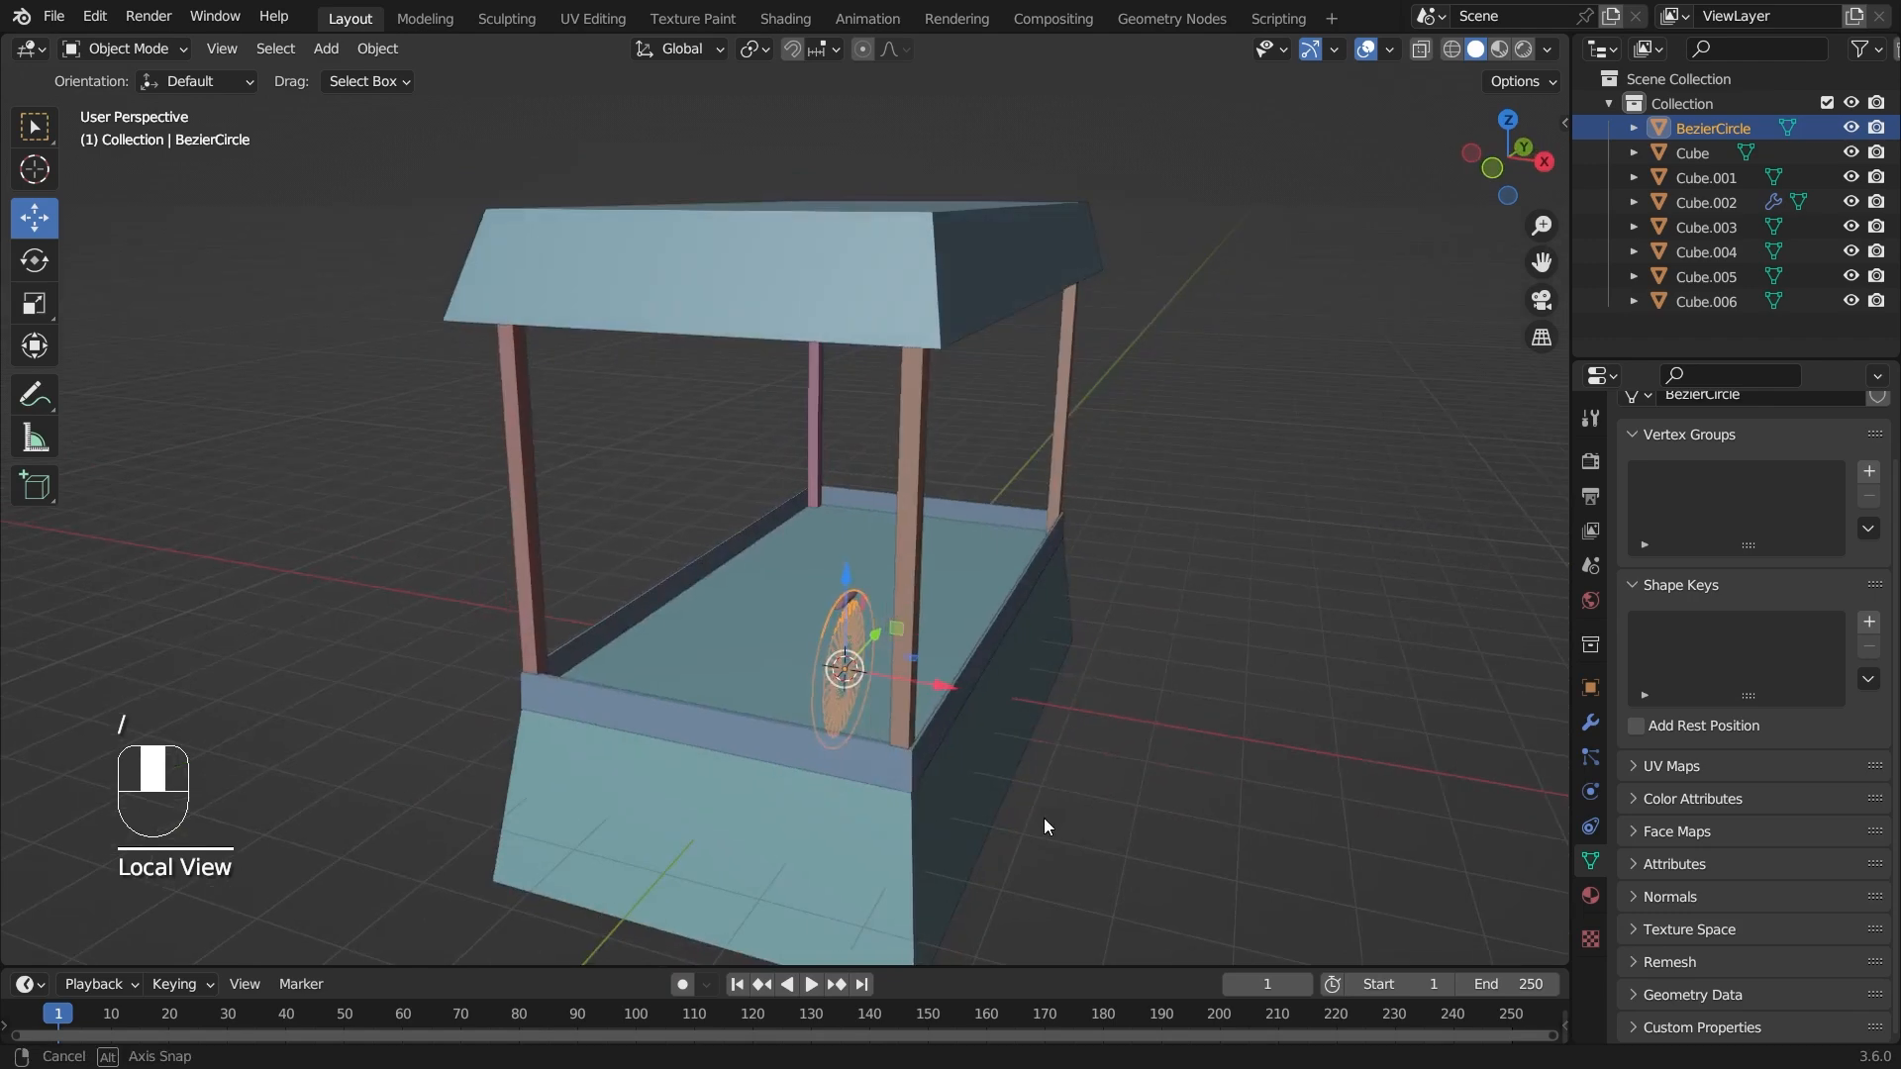
key("g")
key("x")
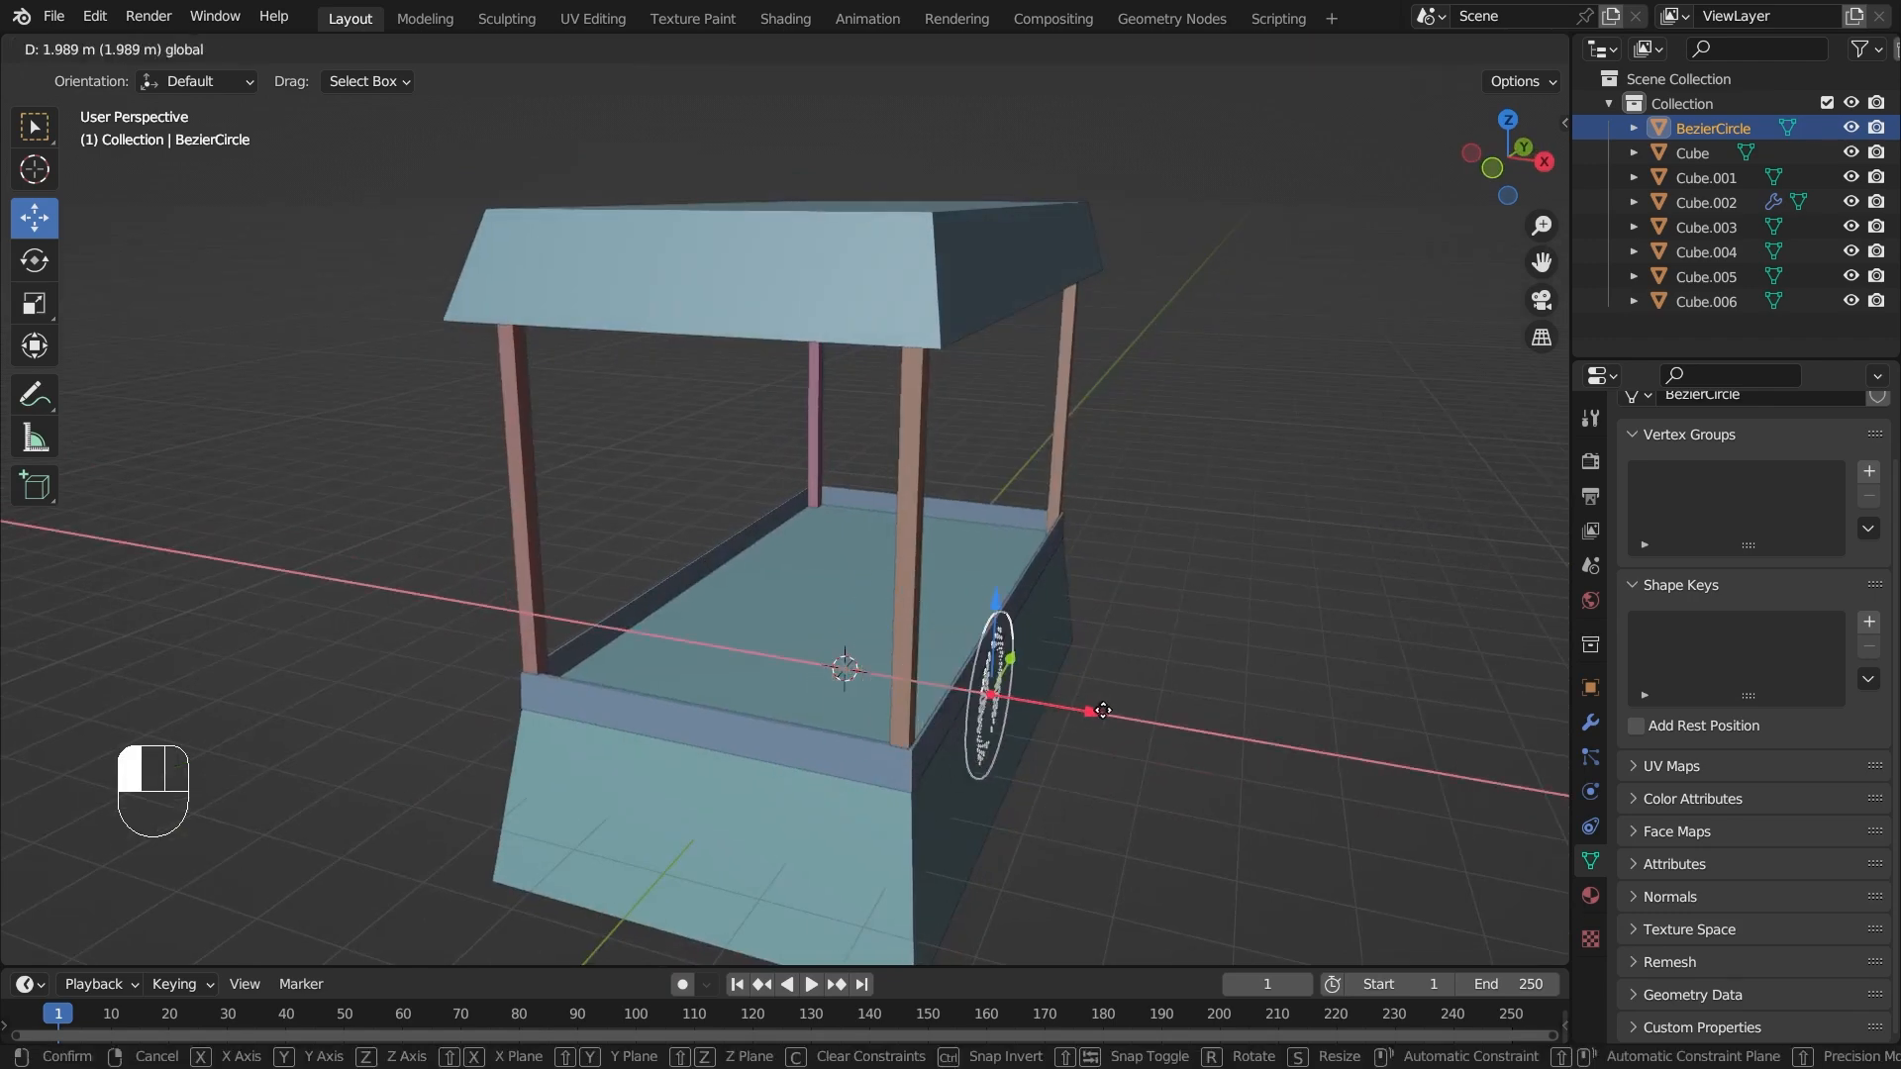
left_click(1139, 714)
middle_click_drag(1140, 715, 1067, 734)
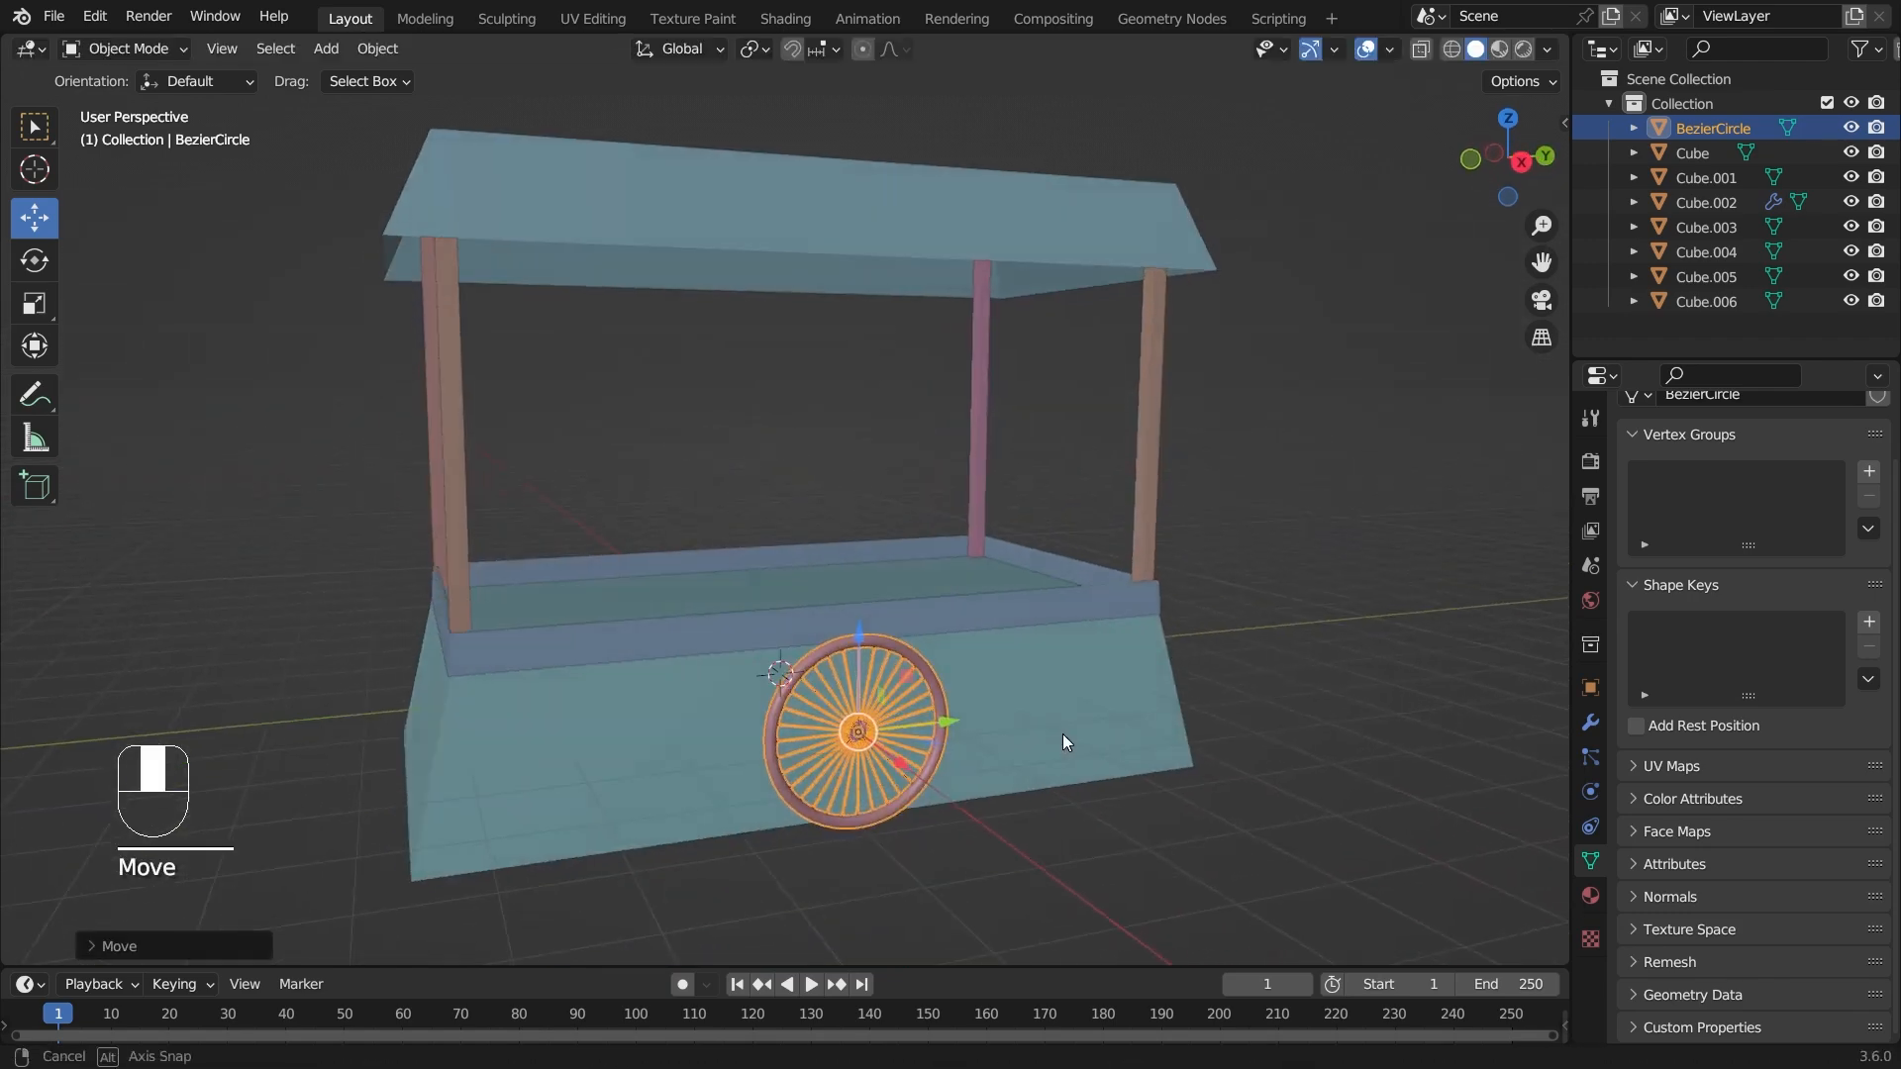
left_click_drag(956, 721, 1169, 696)
left_click(981, 860)
middle_click_drag(980, 859, 1081, 863)
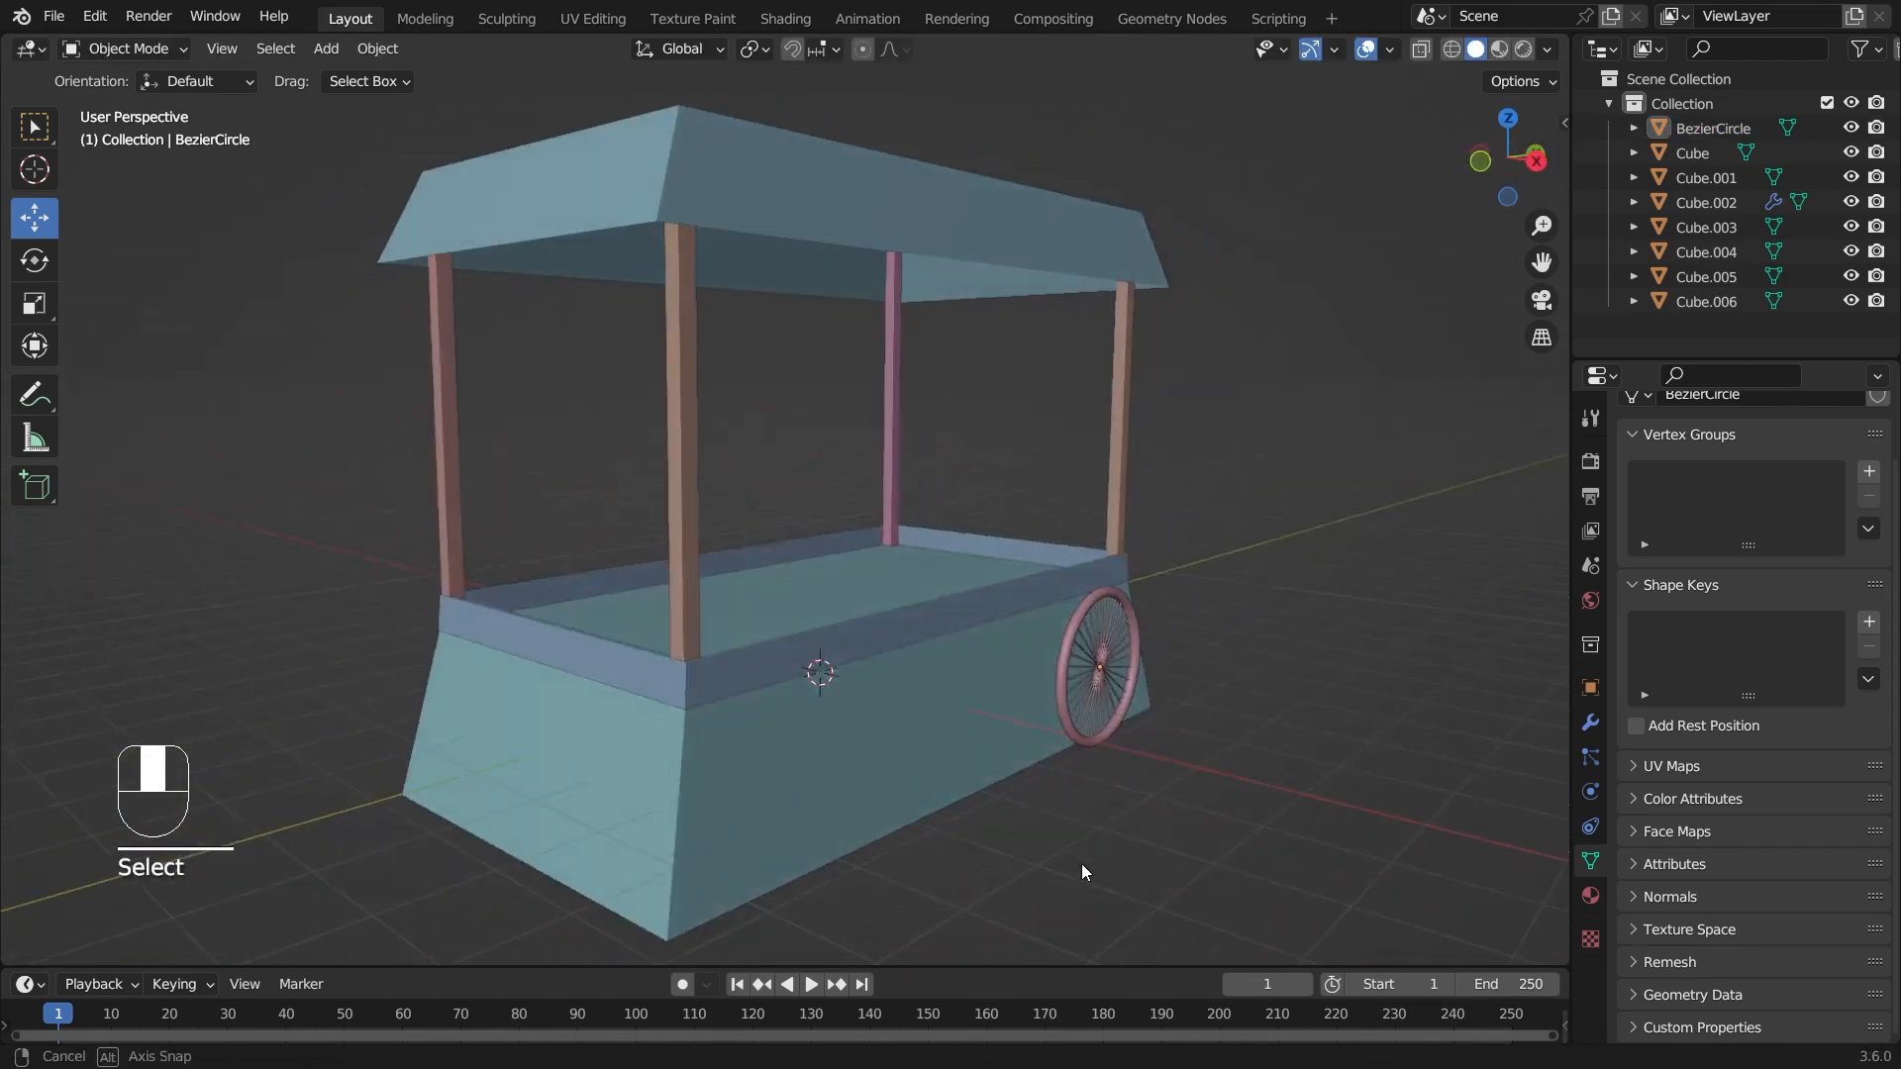
- Select the cart's base, rim, roof and the two near posts and raise them along Z
scroll(1081, 863, "down", 3)
left_click_drag(543, 281, 811, 782)
left_click_drag(743, 402, 738, 323)
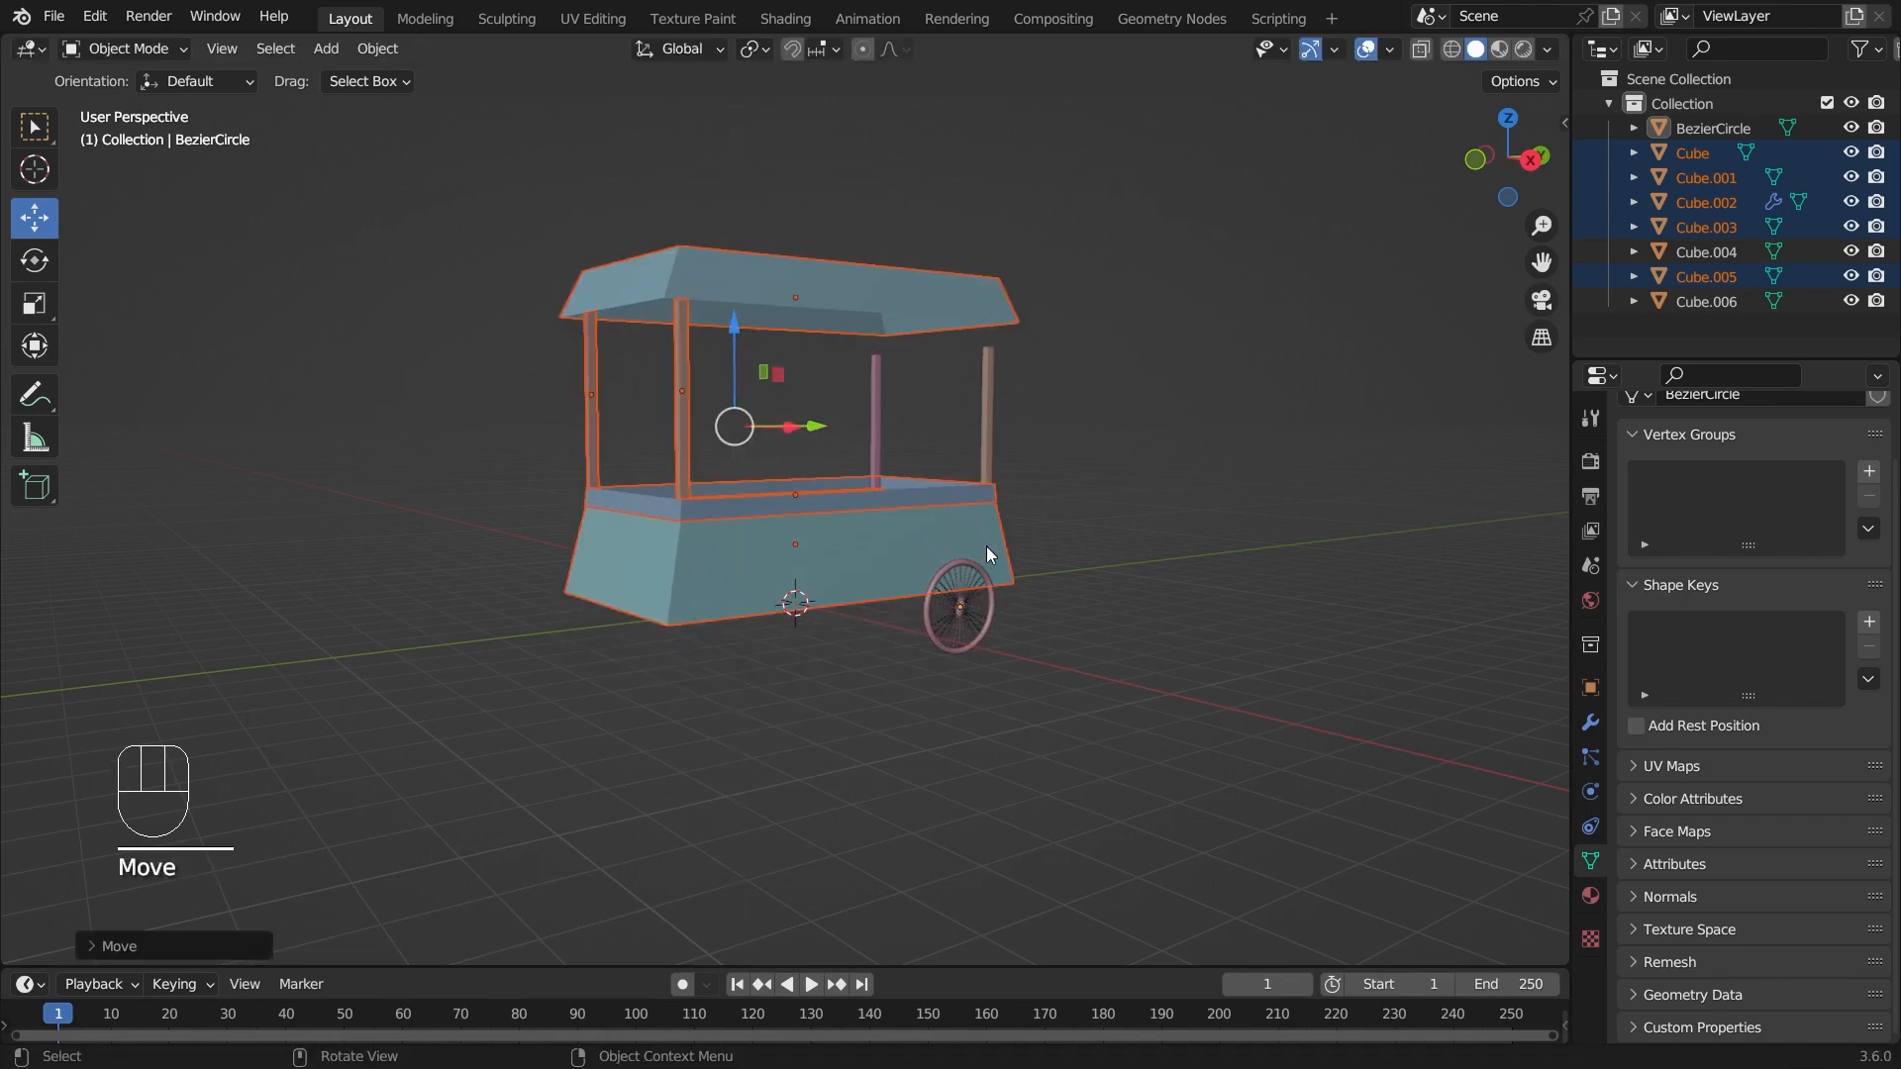
- Select the wheel and enlarge it uniformly to suit the cart's proportions
left_click(975, 576)
key("s")
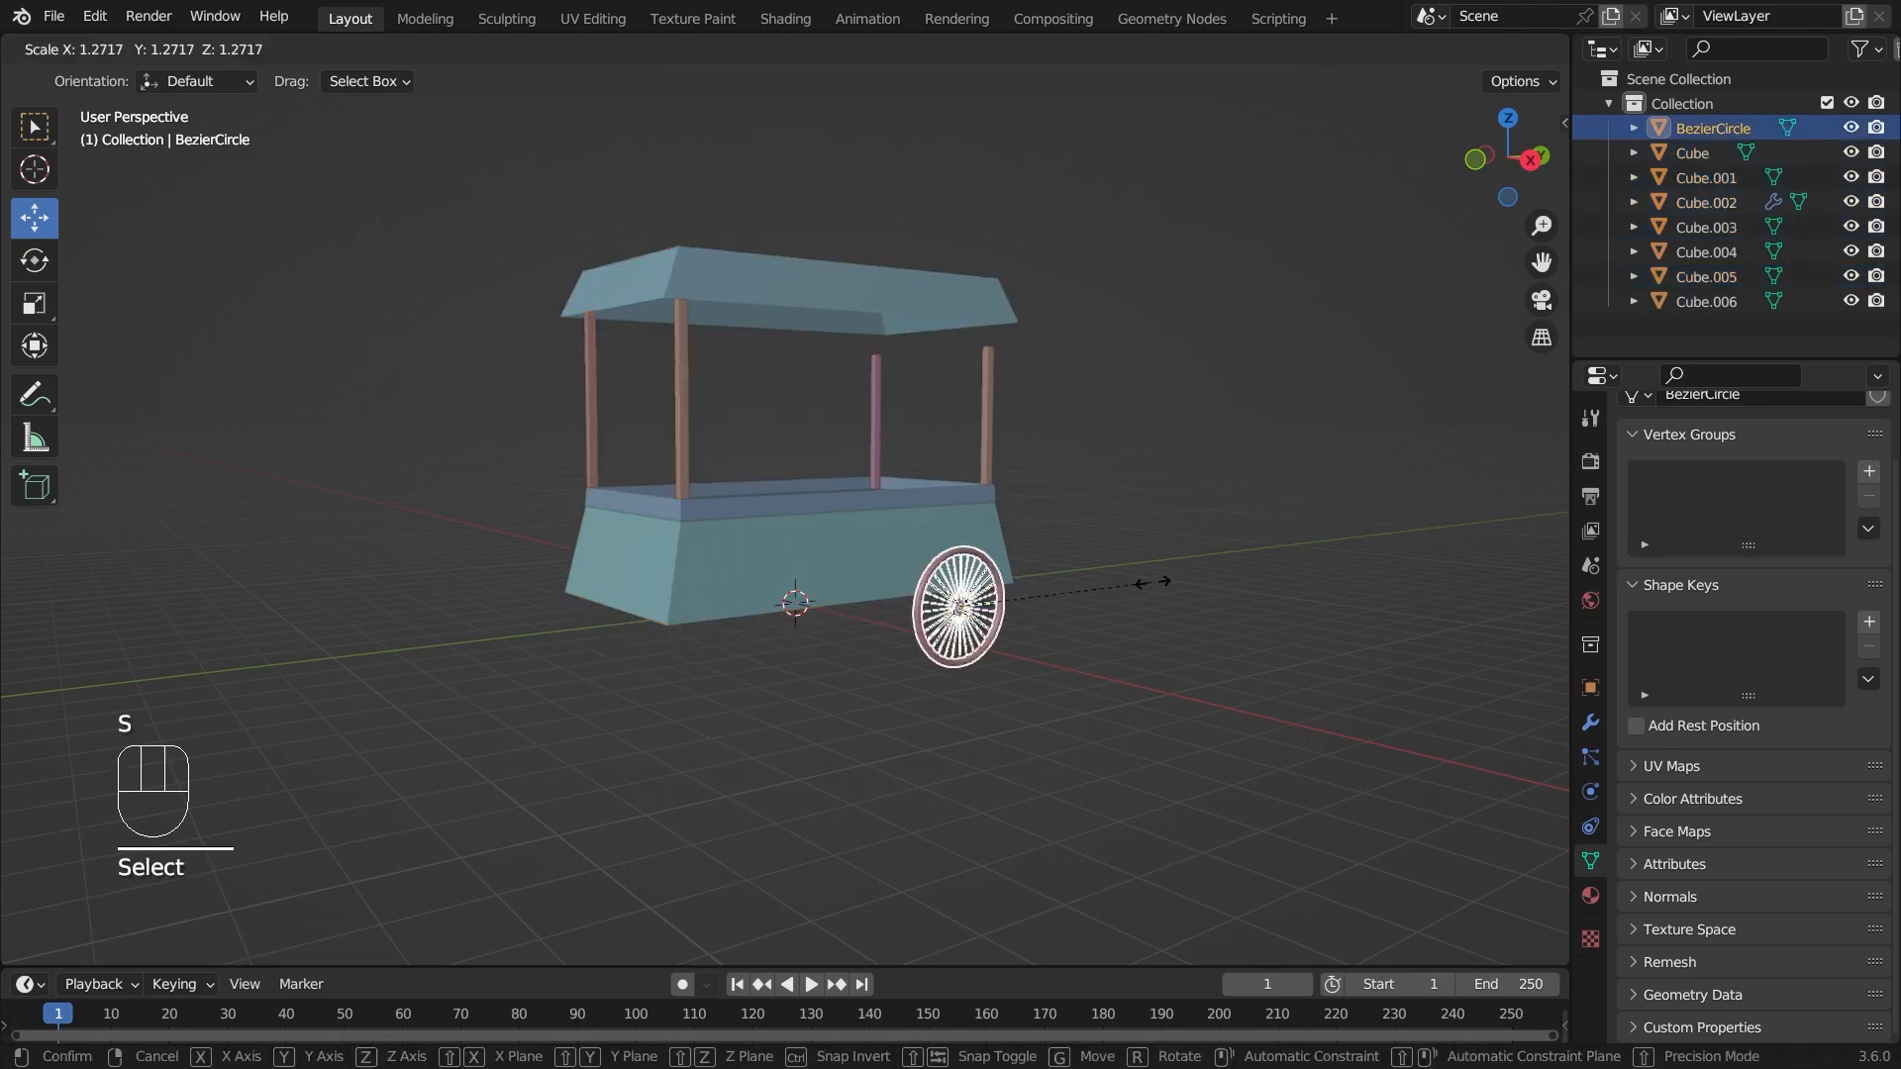
left_click(1184, 587)
left_click(1151, 633)
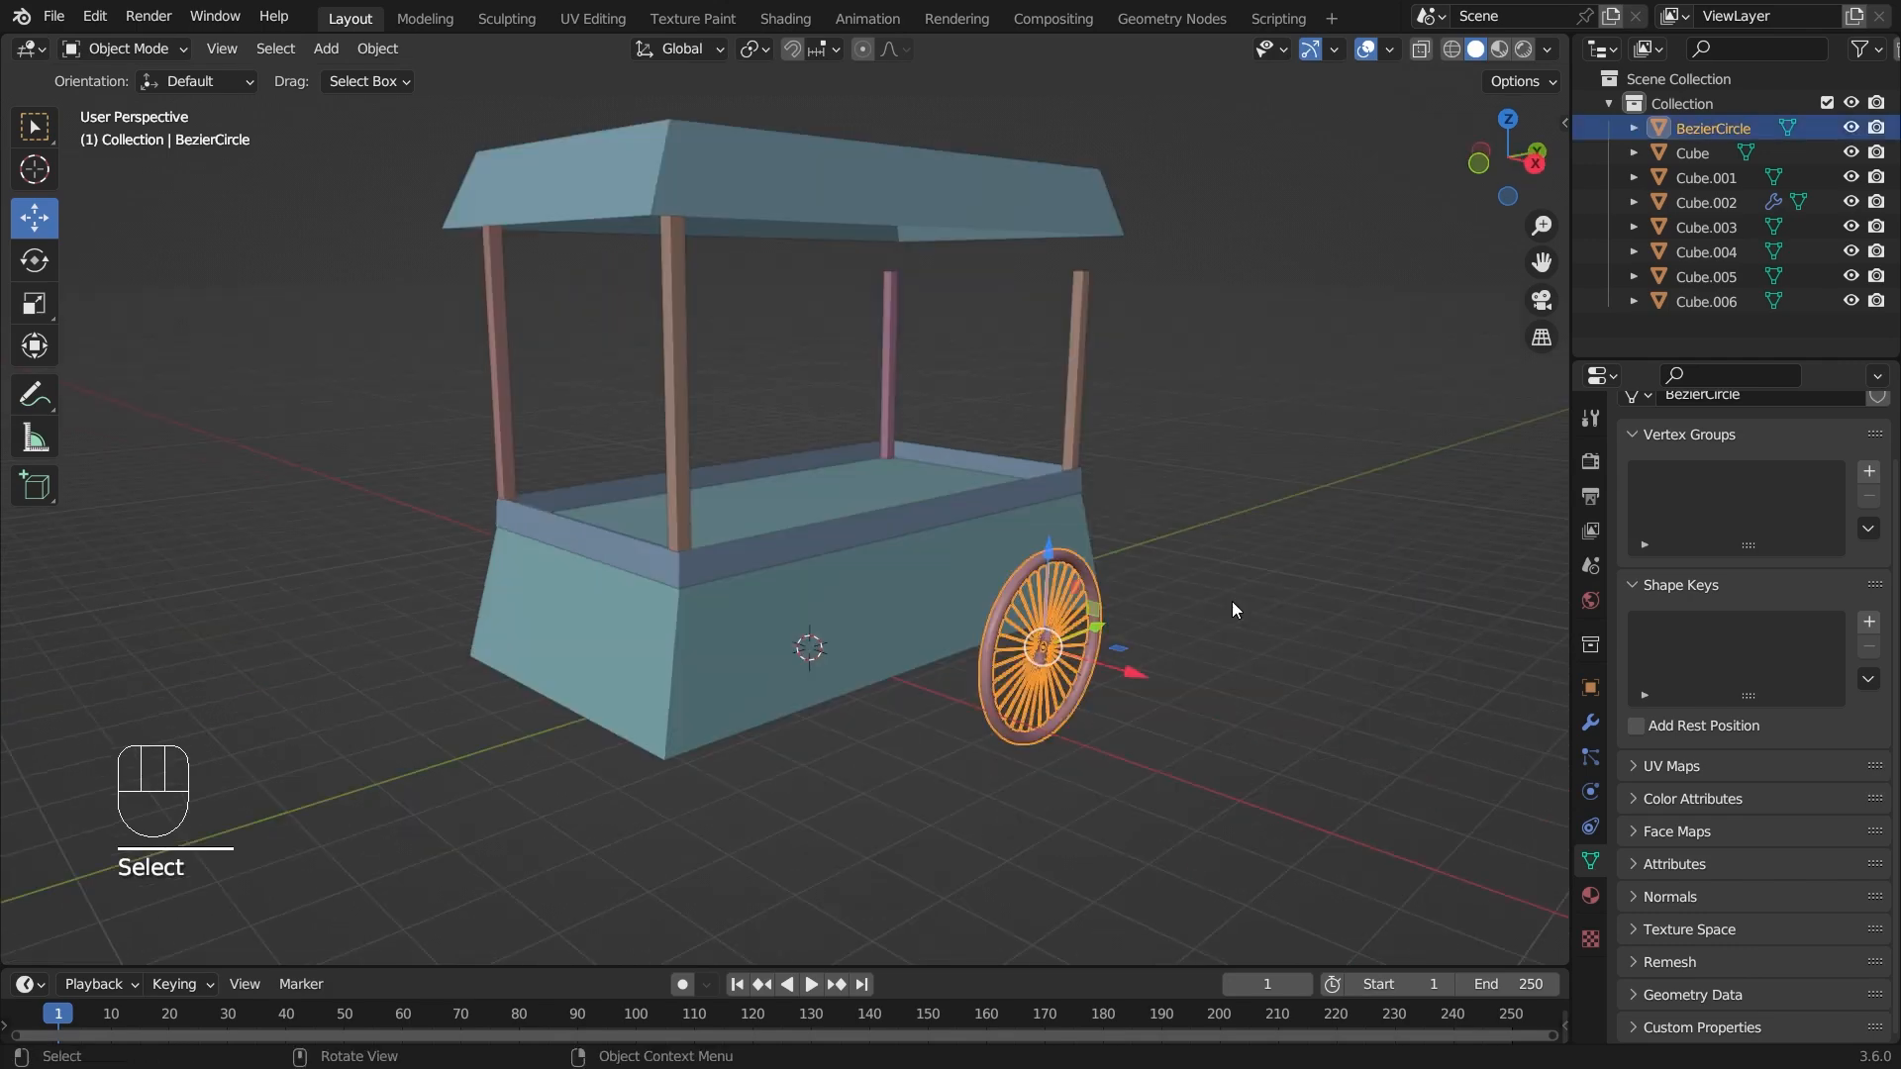
scroll(1232, 602, "up", 3)
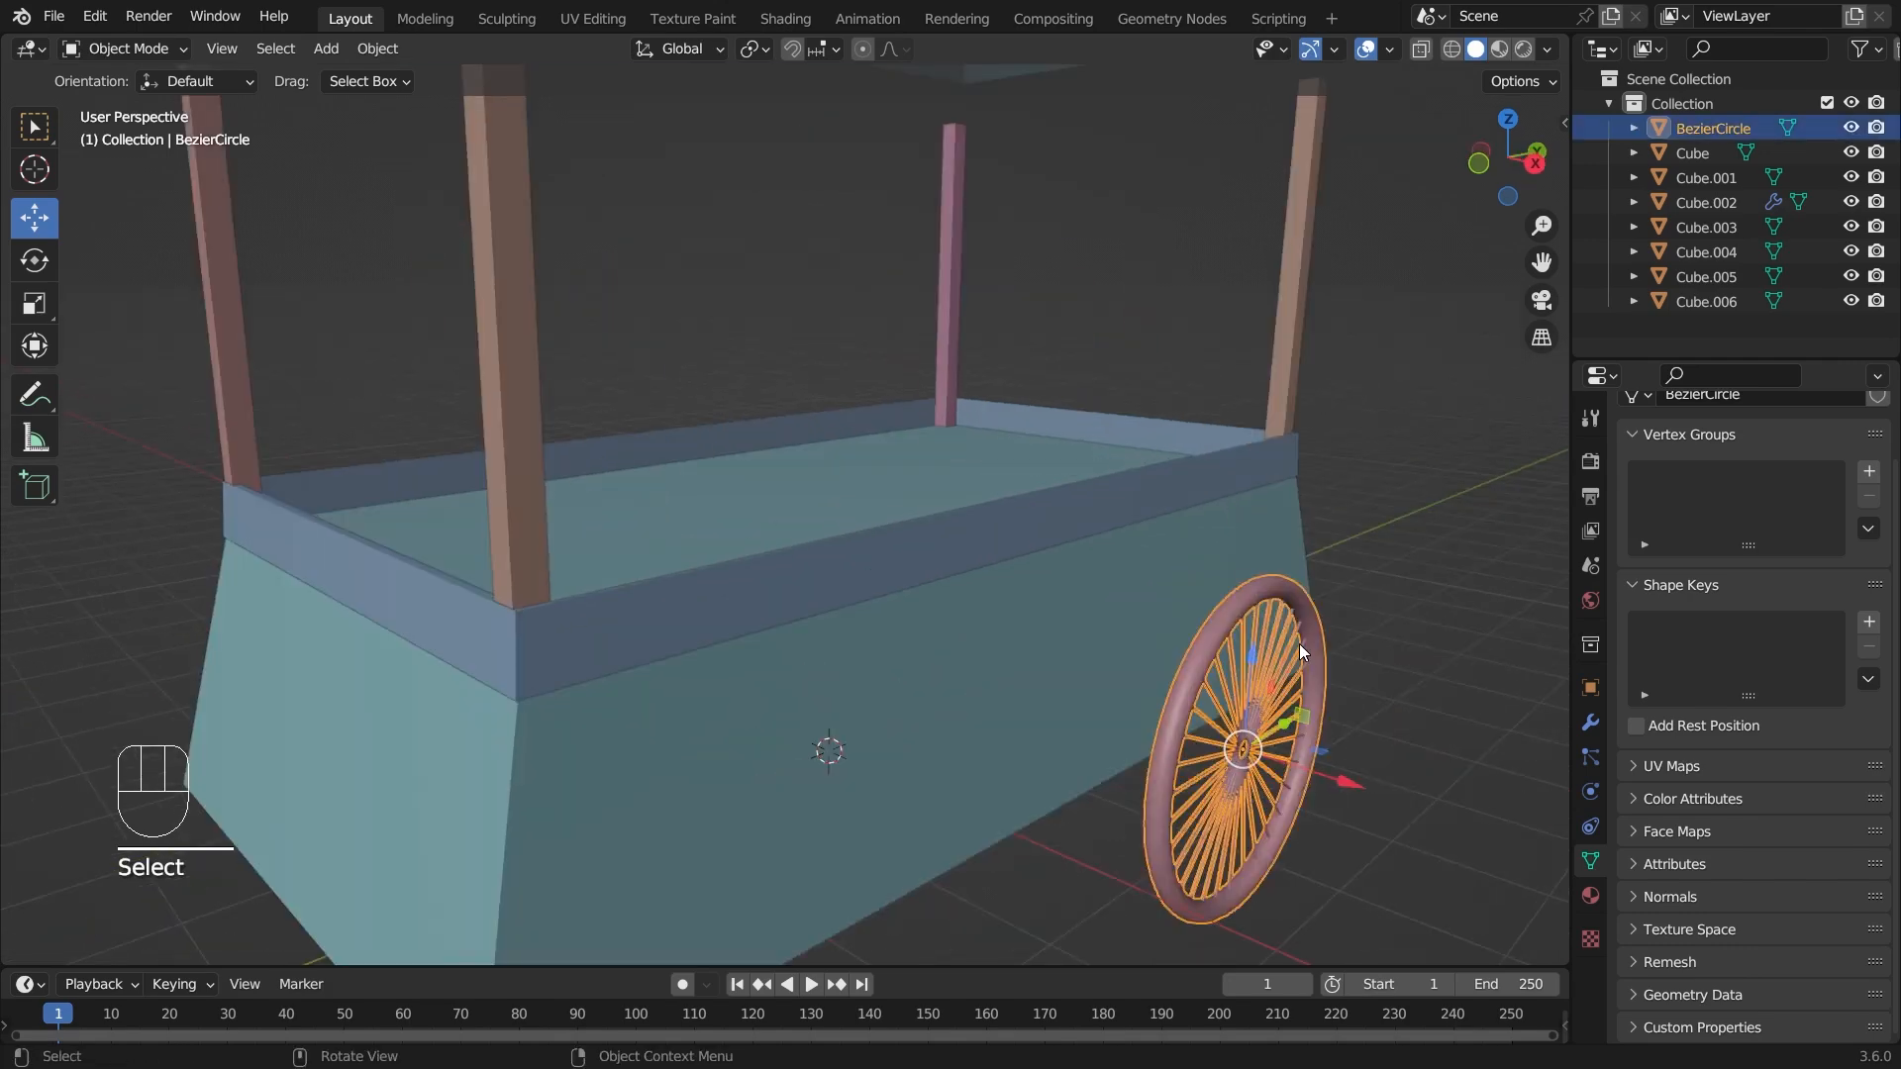
- Isolate the wheel in Local View, add a mesh cylinder for the hub and apply Shade Smooth to it
key("KP_Divide")
left_click(632, 622)
middle_click_drag(632, 622, 1087, 502)
key("shift+a")
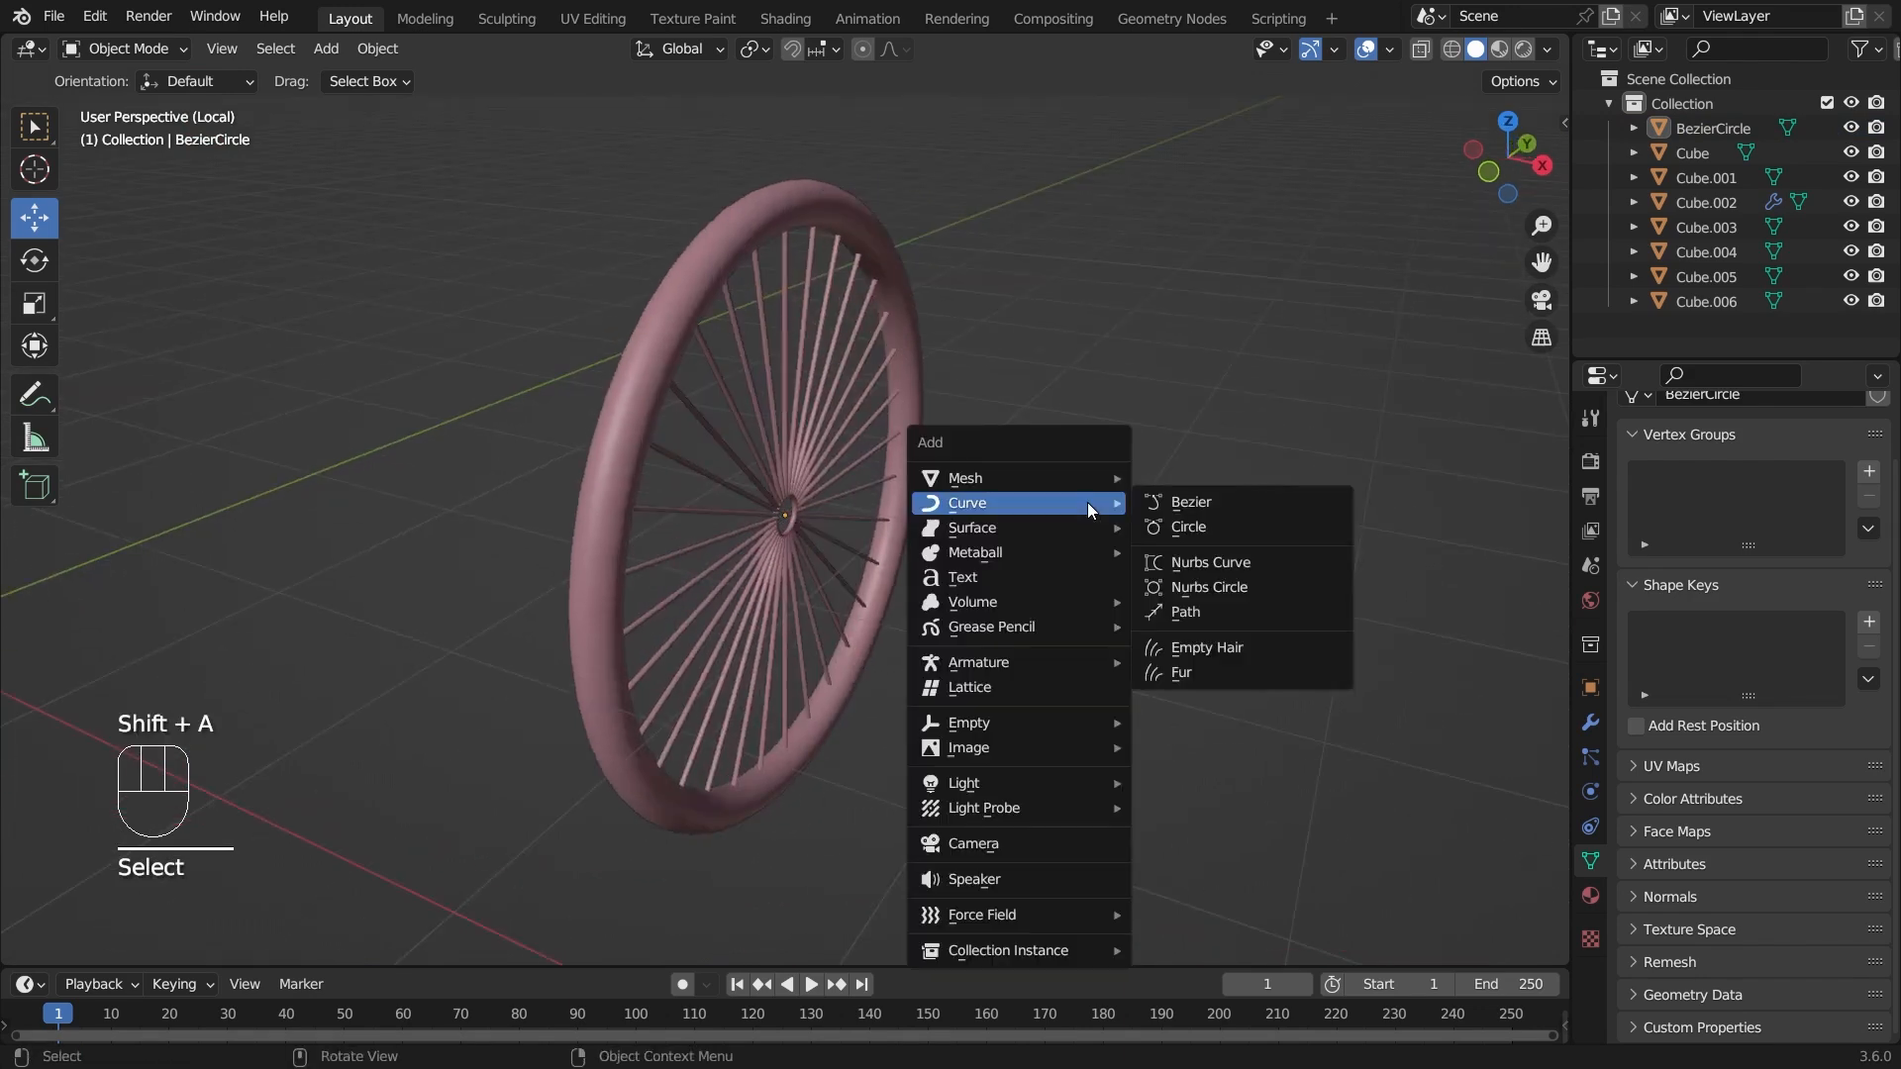
mouse_move(1099, 482)
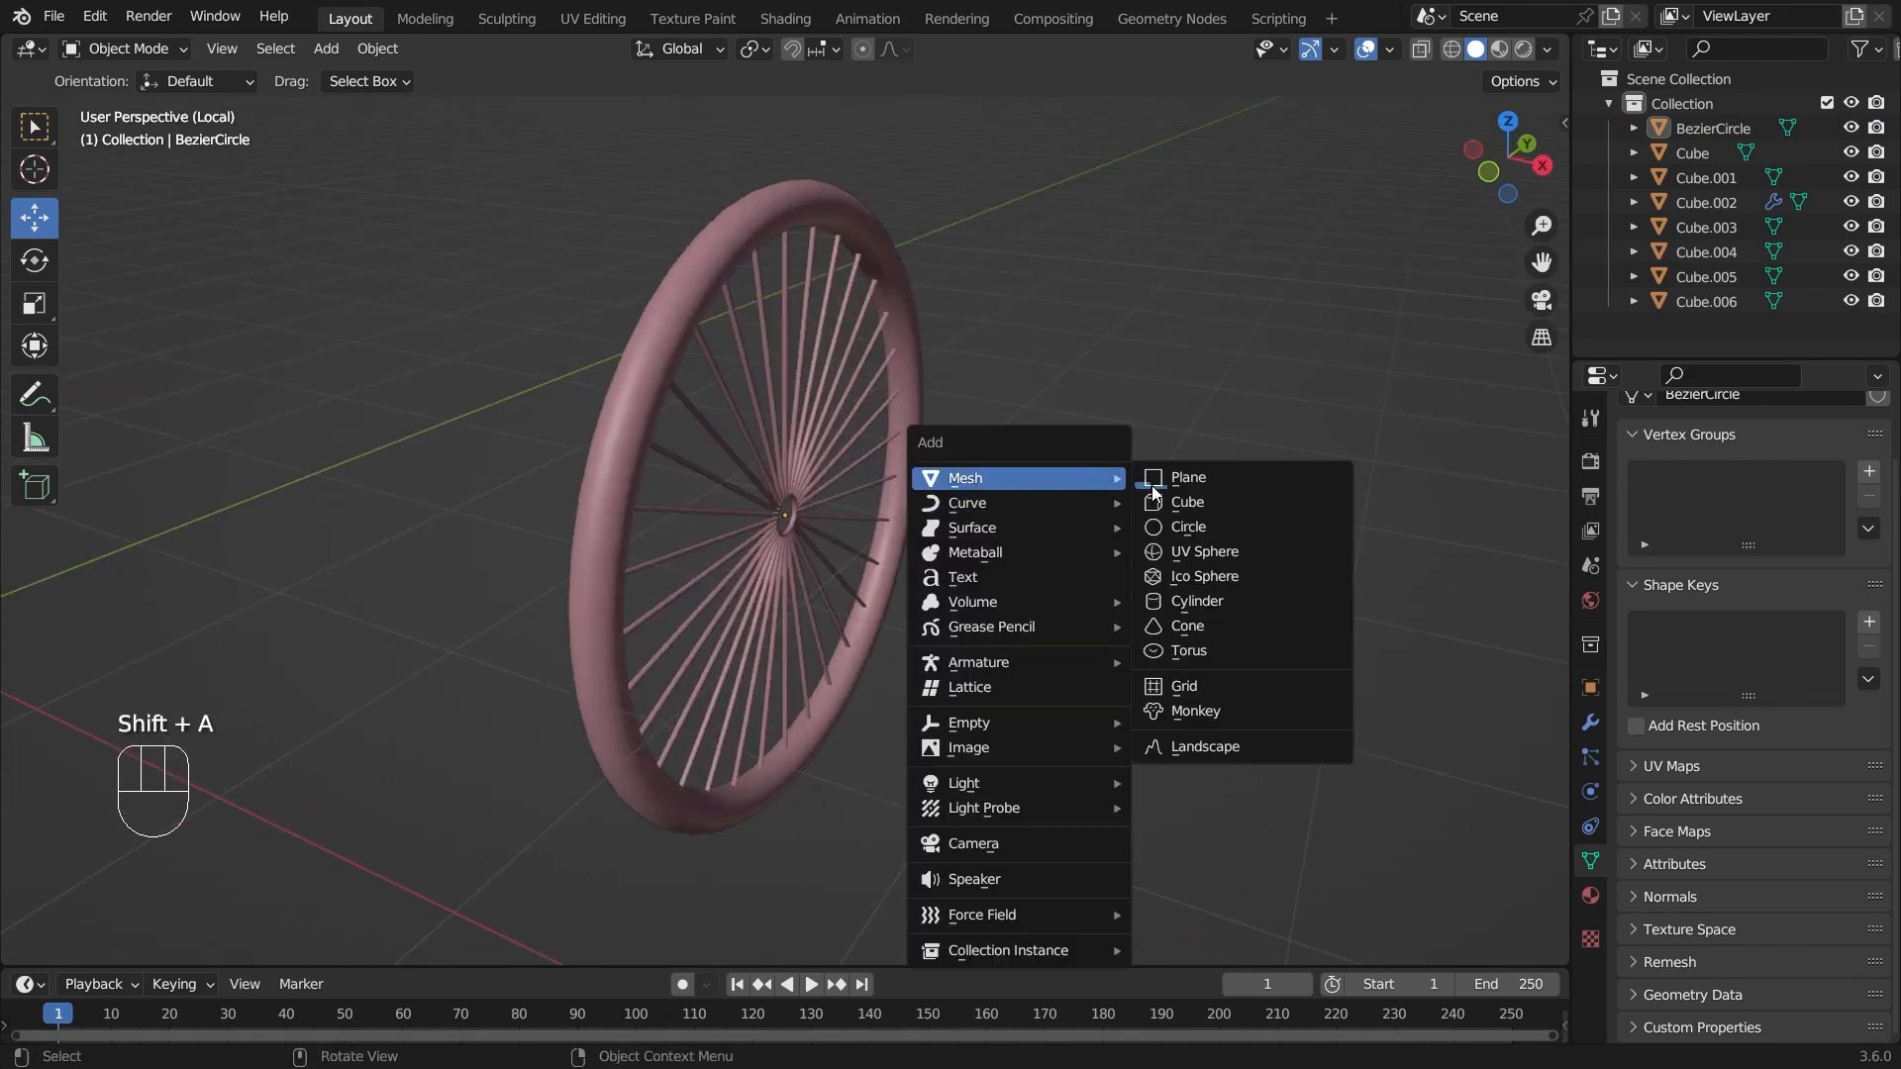
left_click(1228, 592)
middle_click_drag(1136, 551, 1013, 584)
right_click(242, 560)
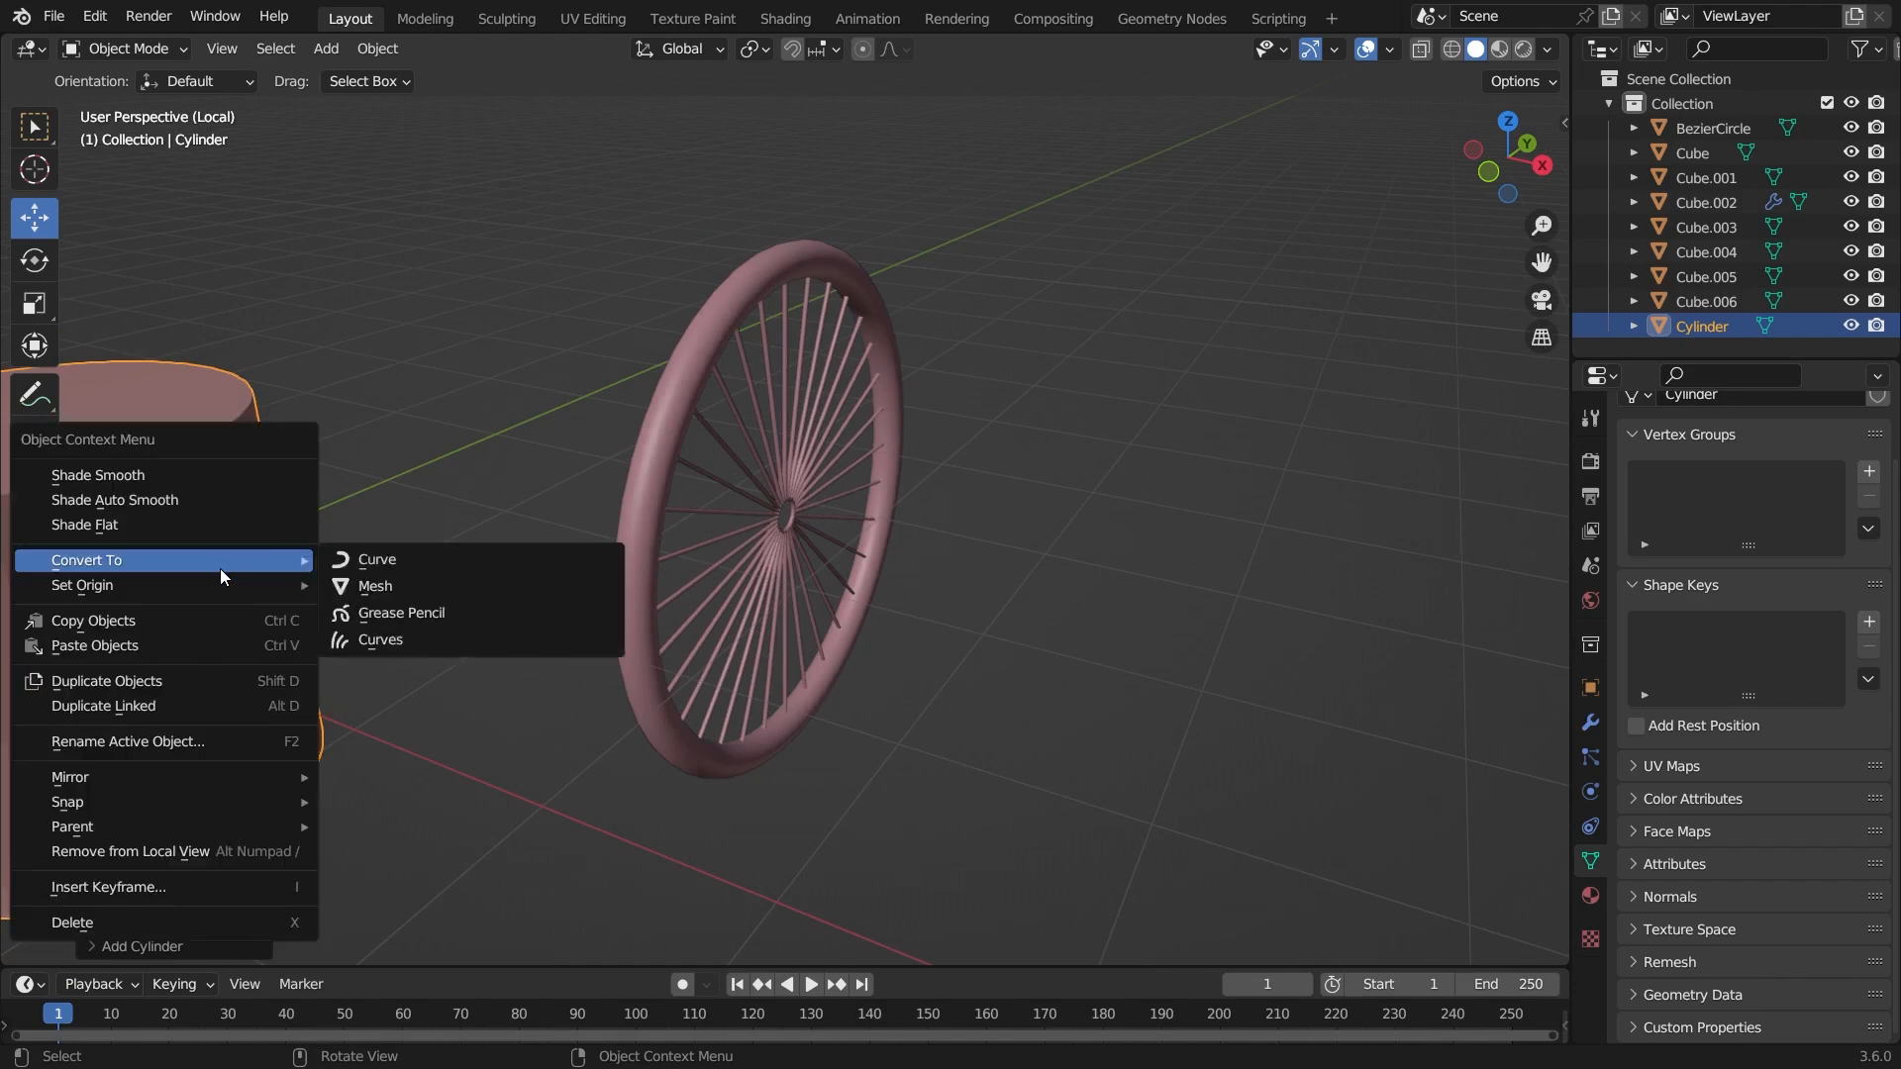
left_click(168, 473)
- Rotate the cylinder 90 degrees about the global Y axis and shrink it uniformly to hub size
middle_click_drag(359, 555, 544, 484)
key("r")
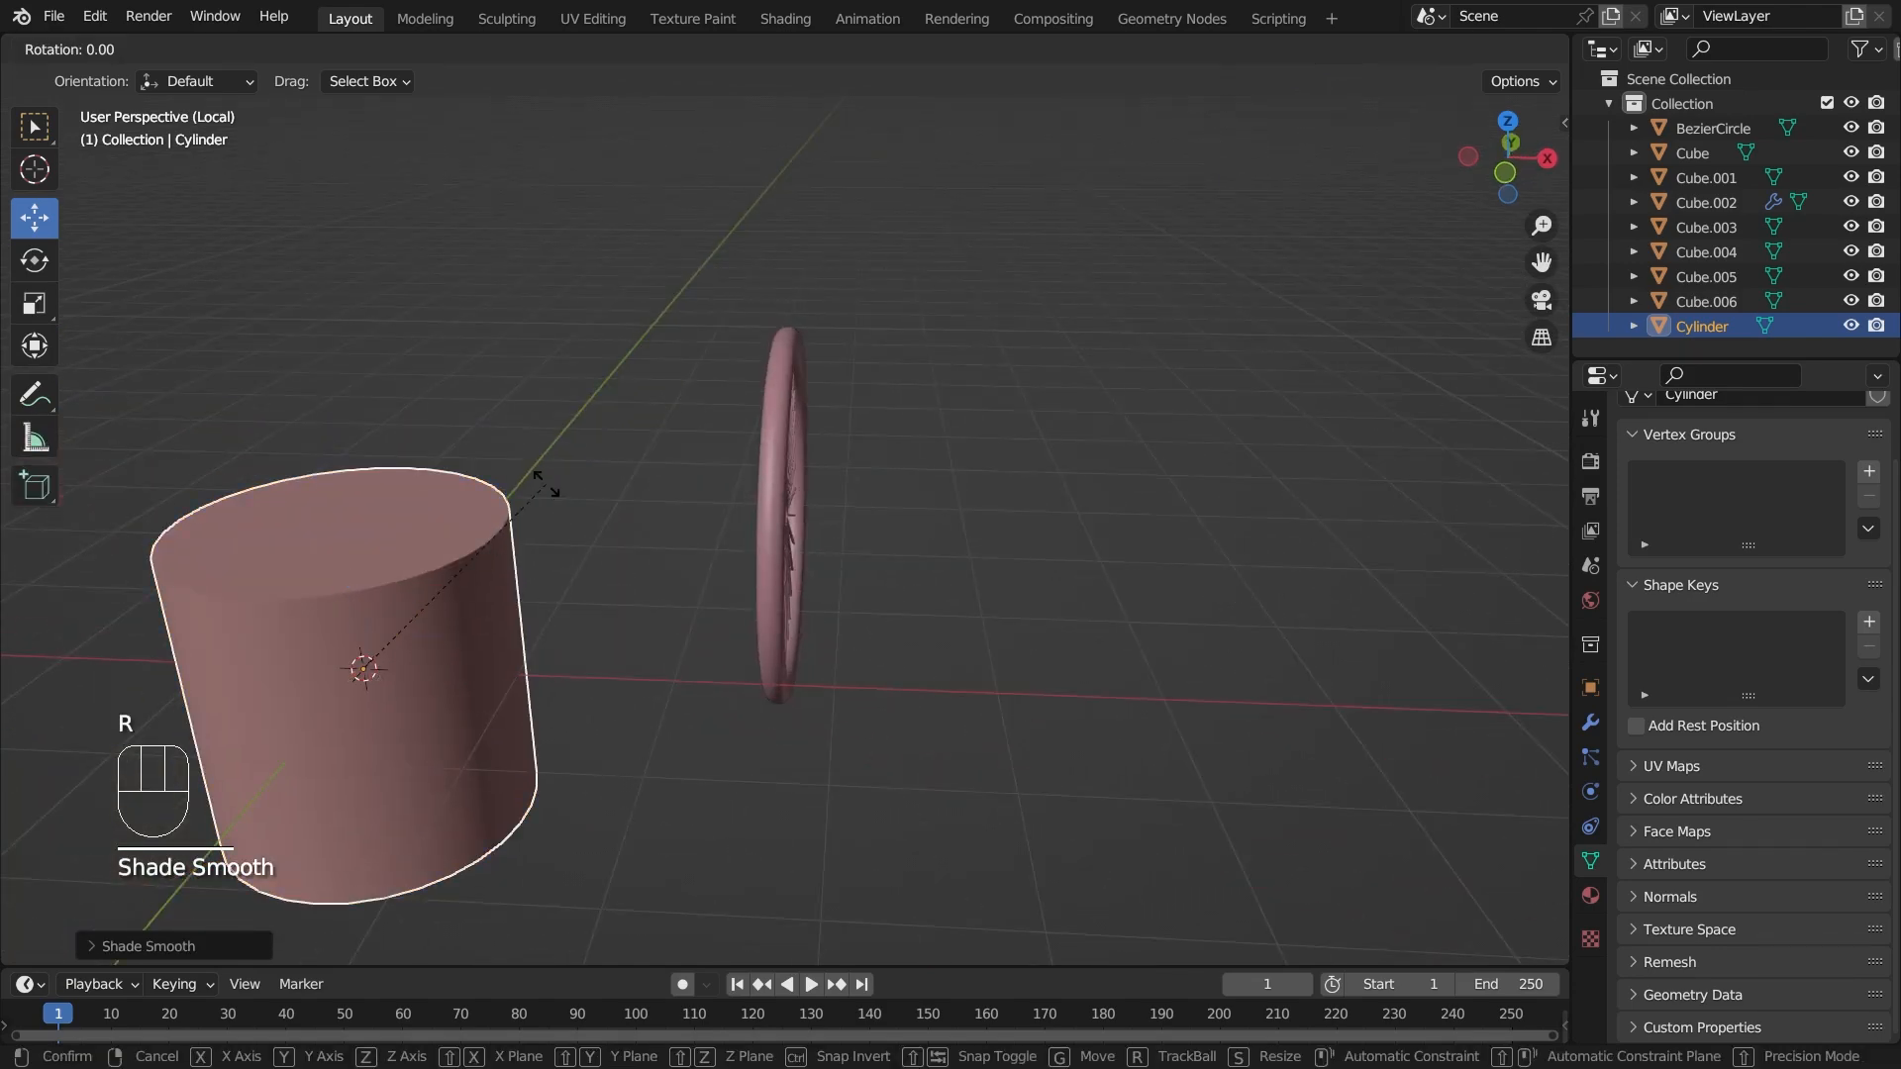
type("y")
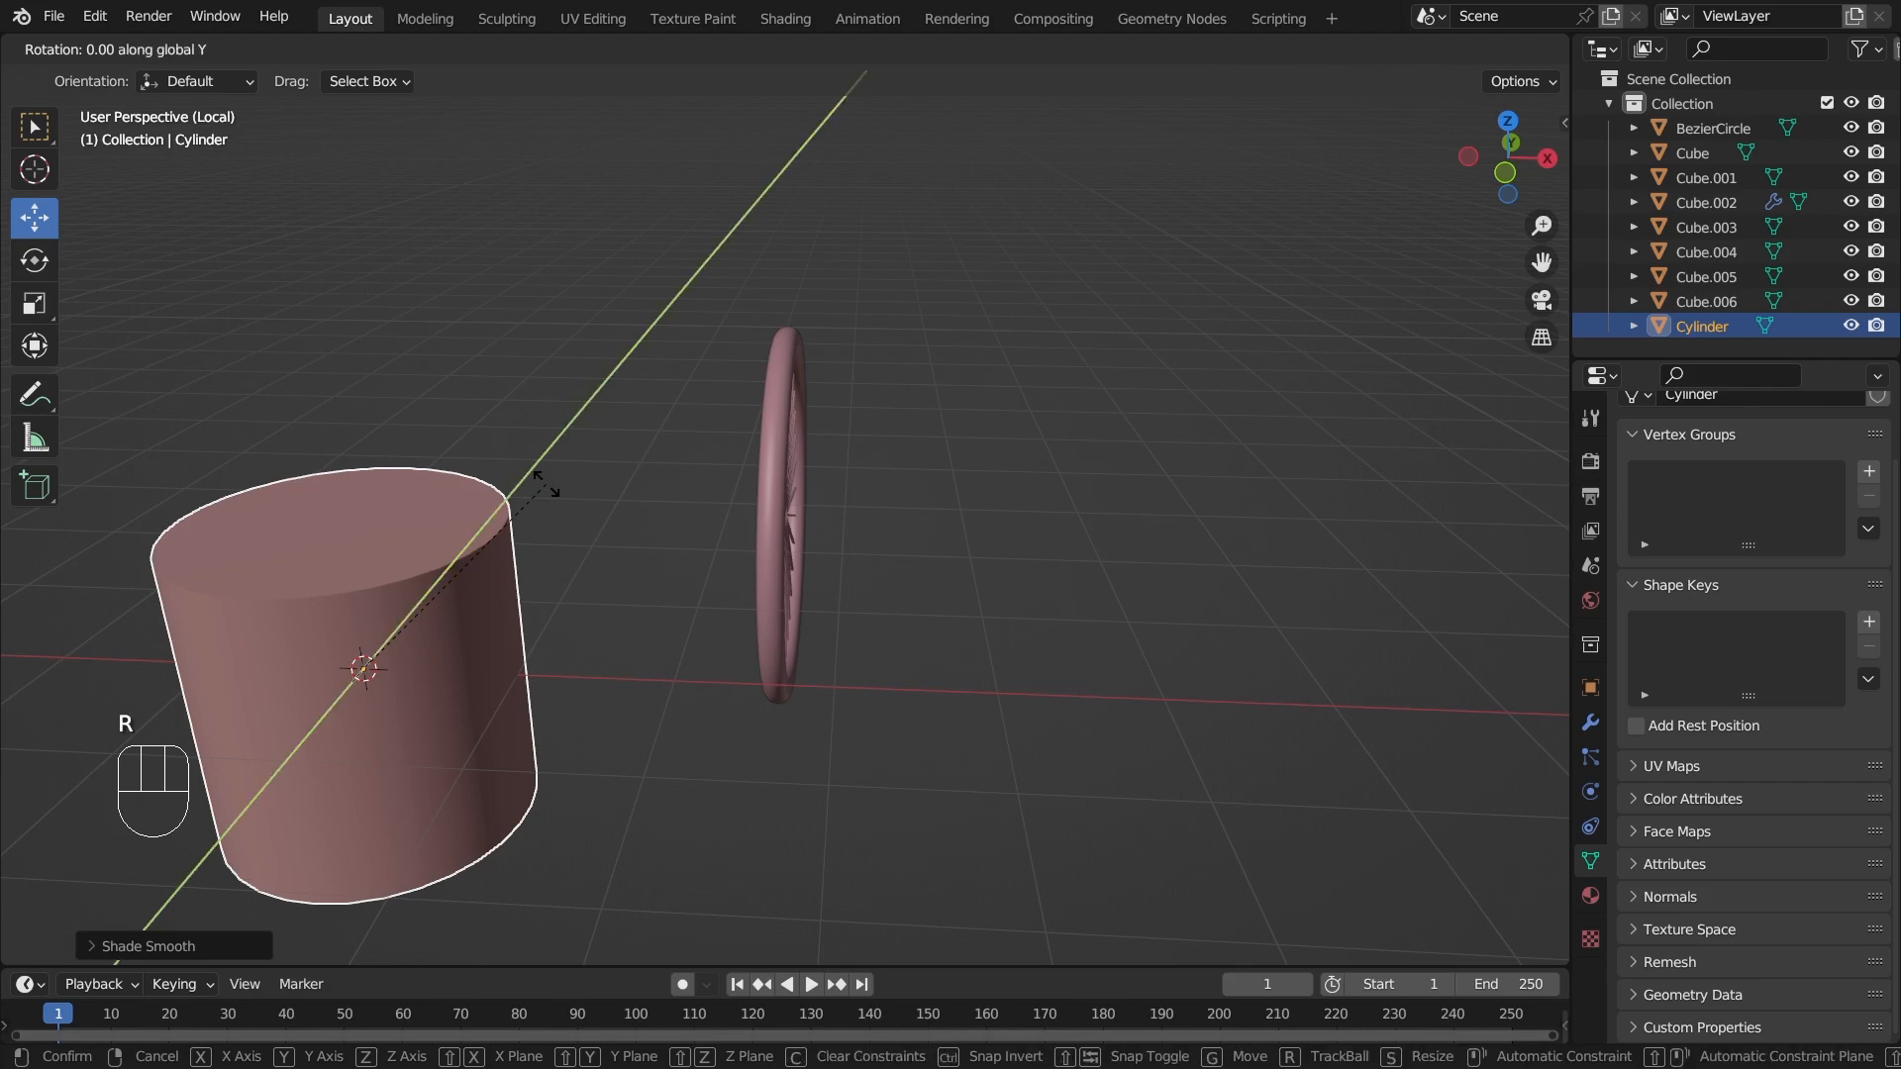
type("90")
key("Return")
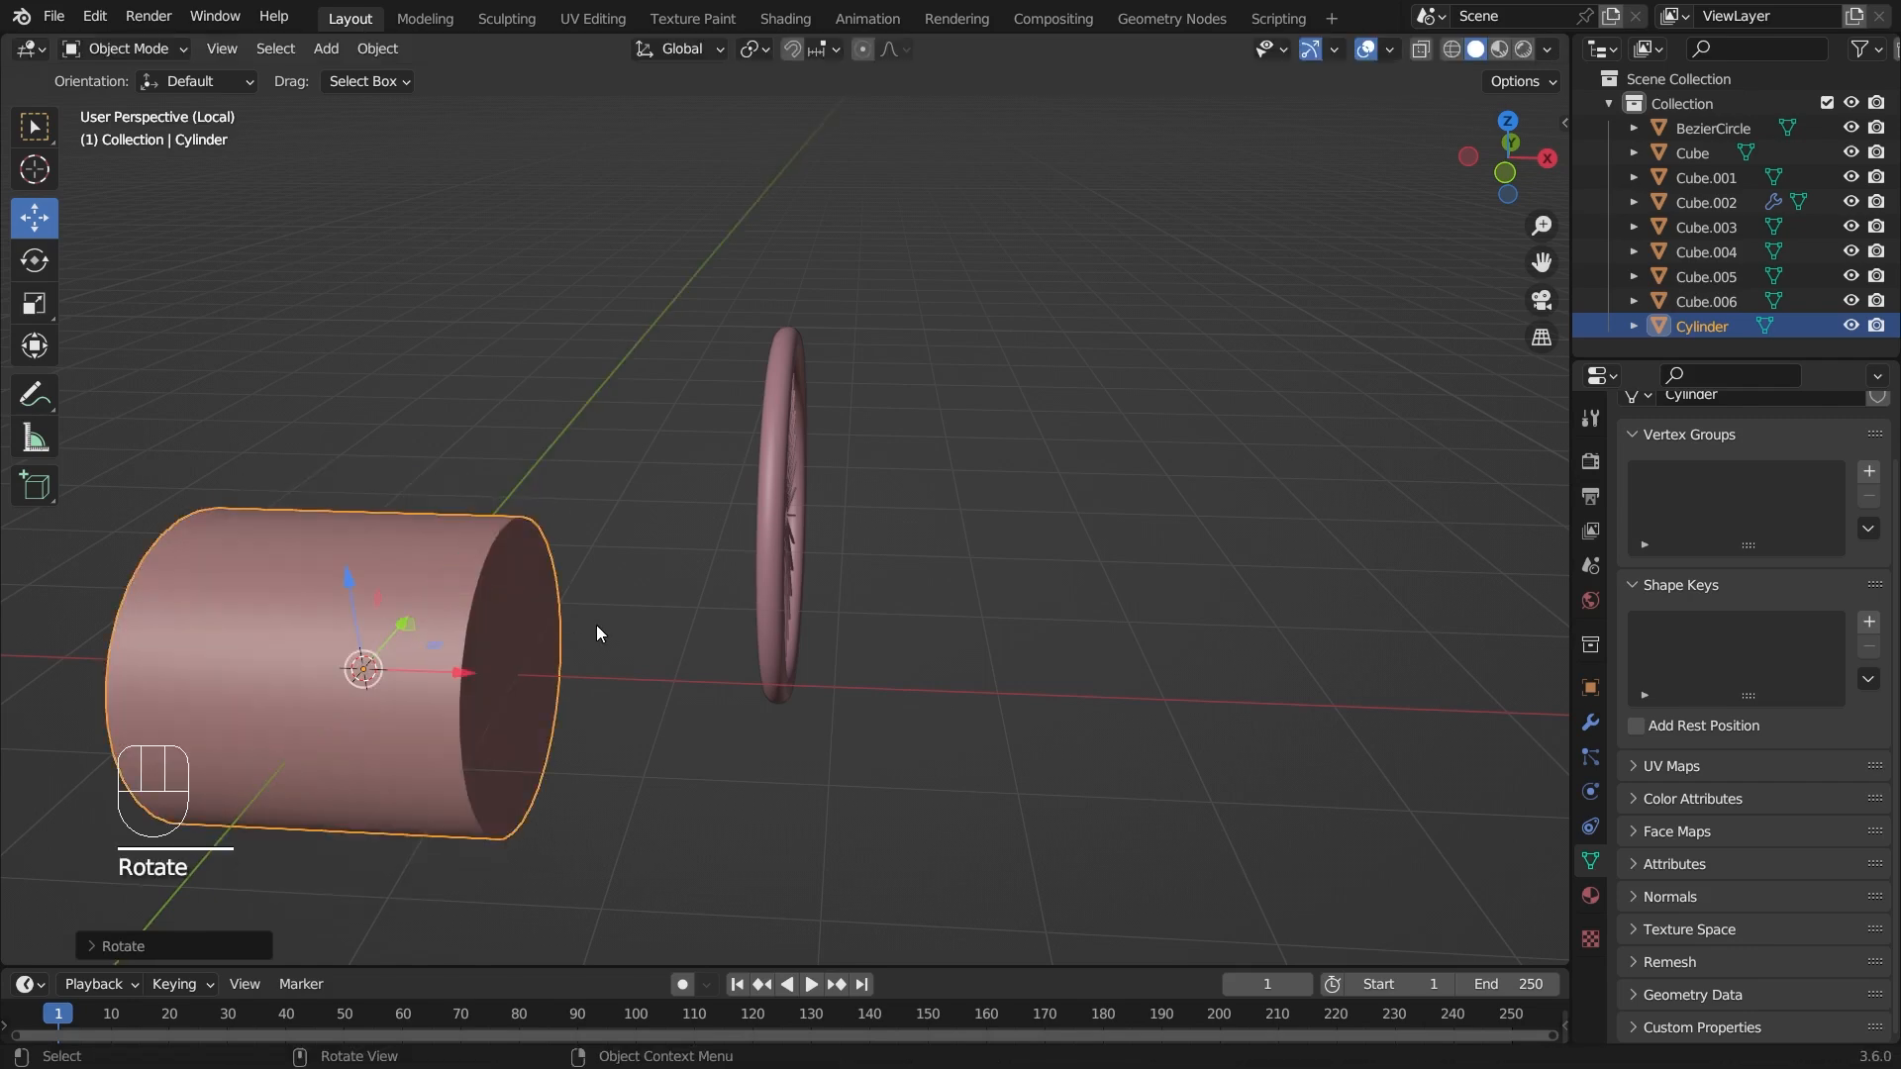
key("s")
left_click(442, 675)
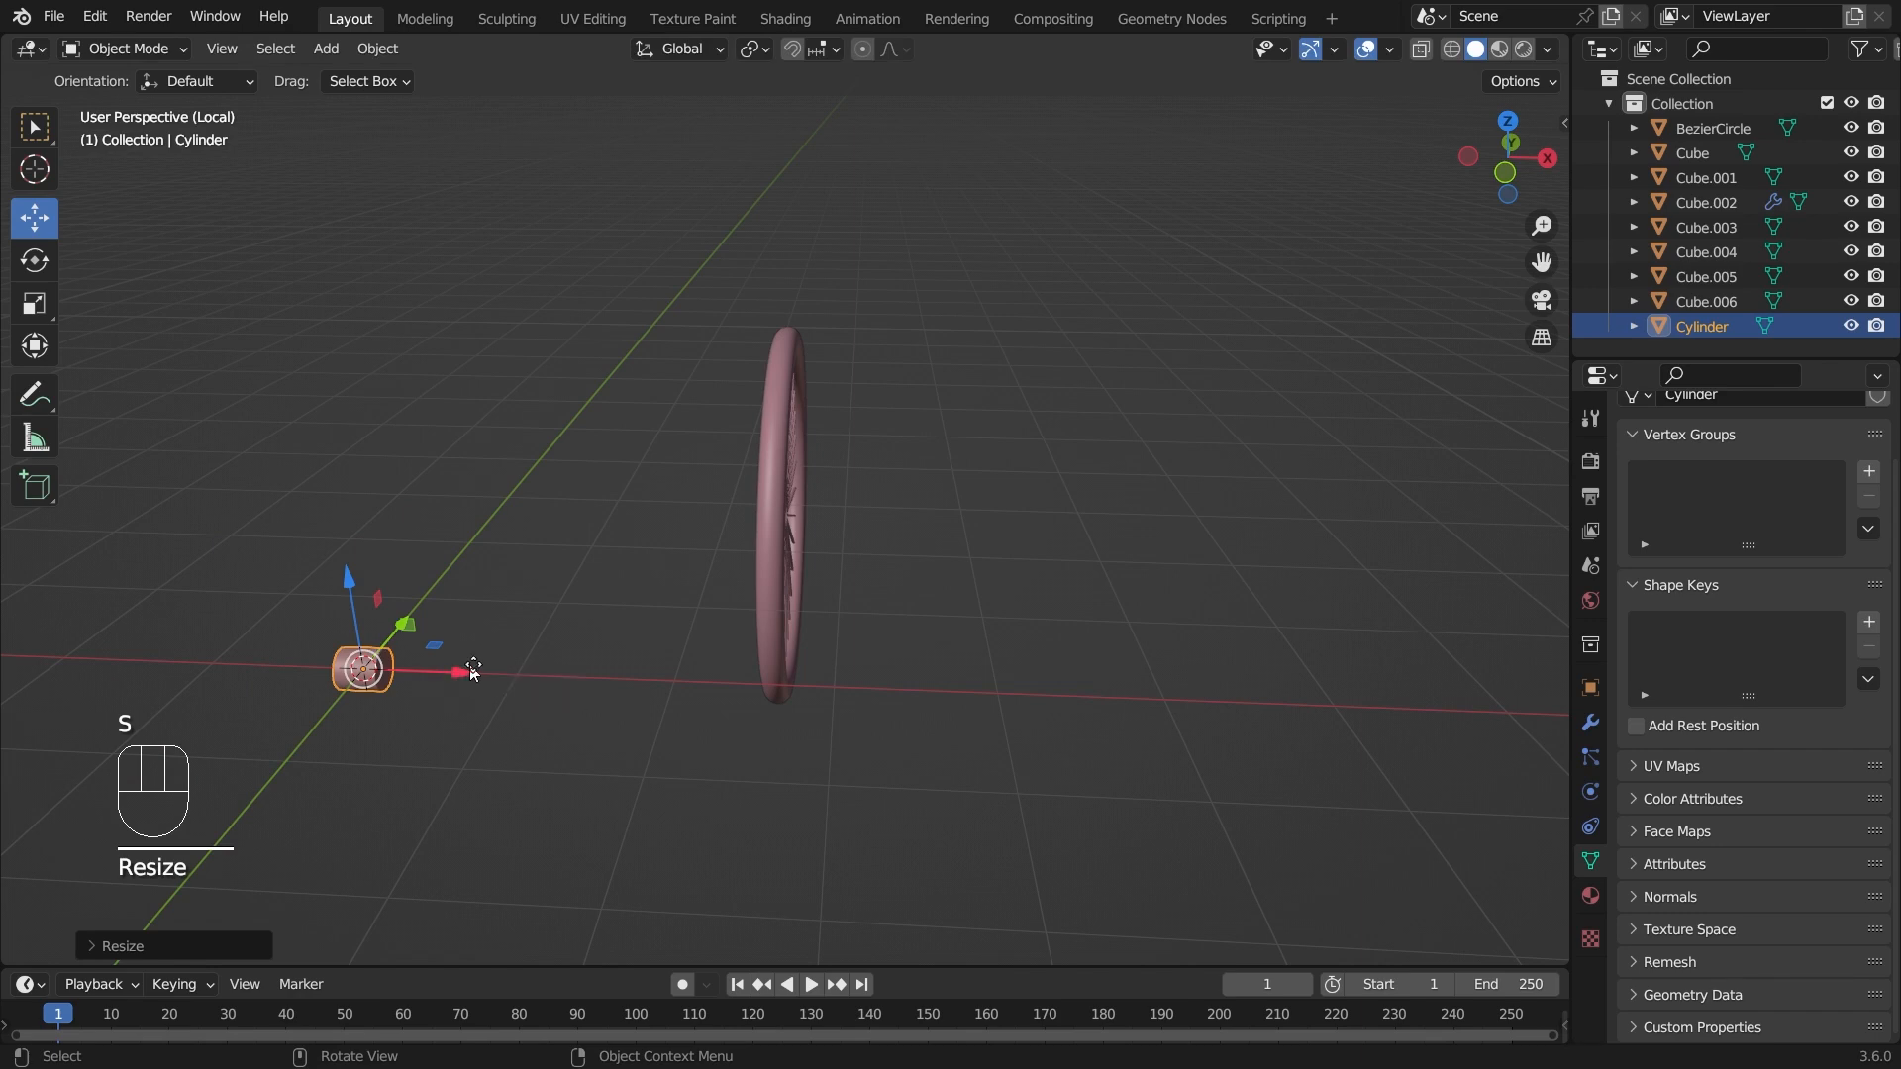
- Try to move the cylinder along its axes by eye into the centre of the wheel
left_click_drag(468, 673, 696, 678)
scroll(679, 727, "up", 4)
scroll(683, 728, "down", 4)
middle_click_drag(712, 717, 593, 614)
left_click_drag(564, 419, 884, 434)
mouse_move(856, 501)
middle_mouse_down()
mouse_move(1147, 490)
mouse_move(831, 521)
middle_mouse_up()
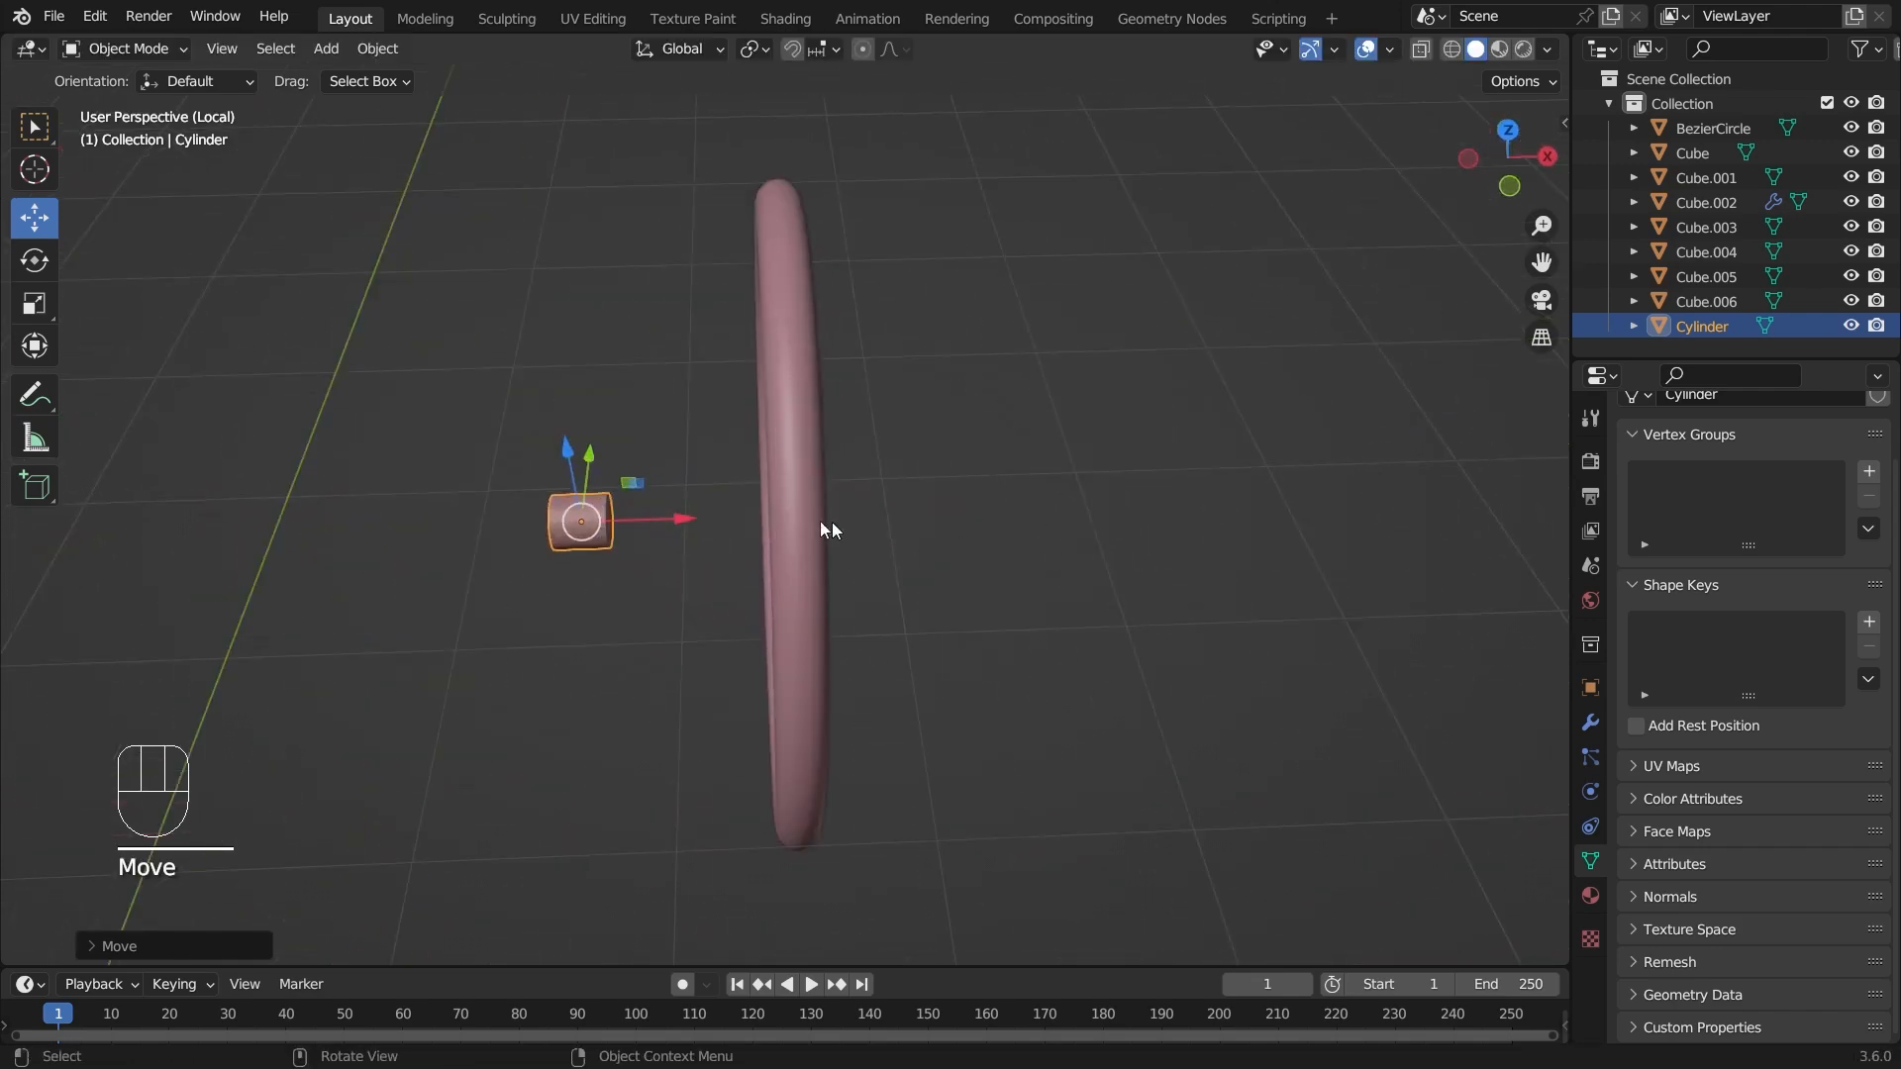
left_click_drag(687, 519, 912, 505)
middle_click_drag(912, 505, 847, 526)
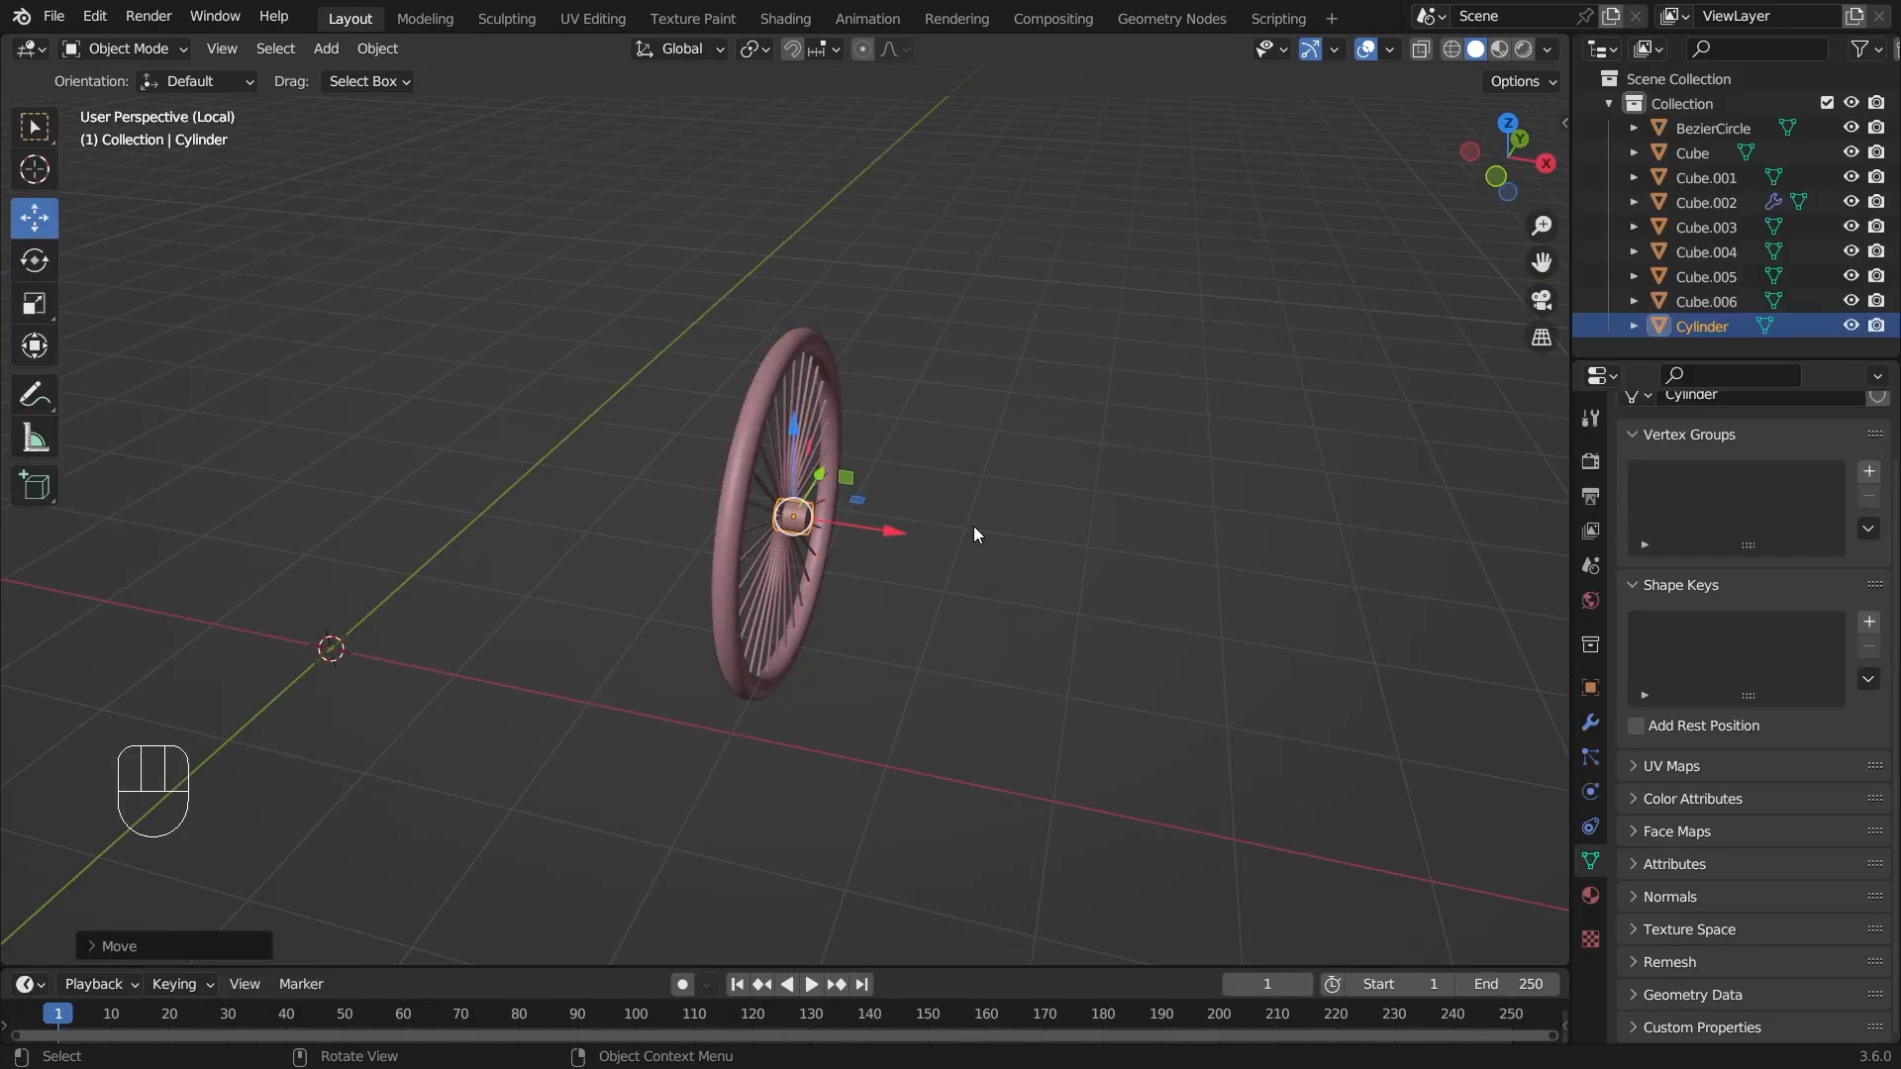
middle_click_drag(441, 609, 762, 428)
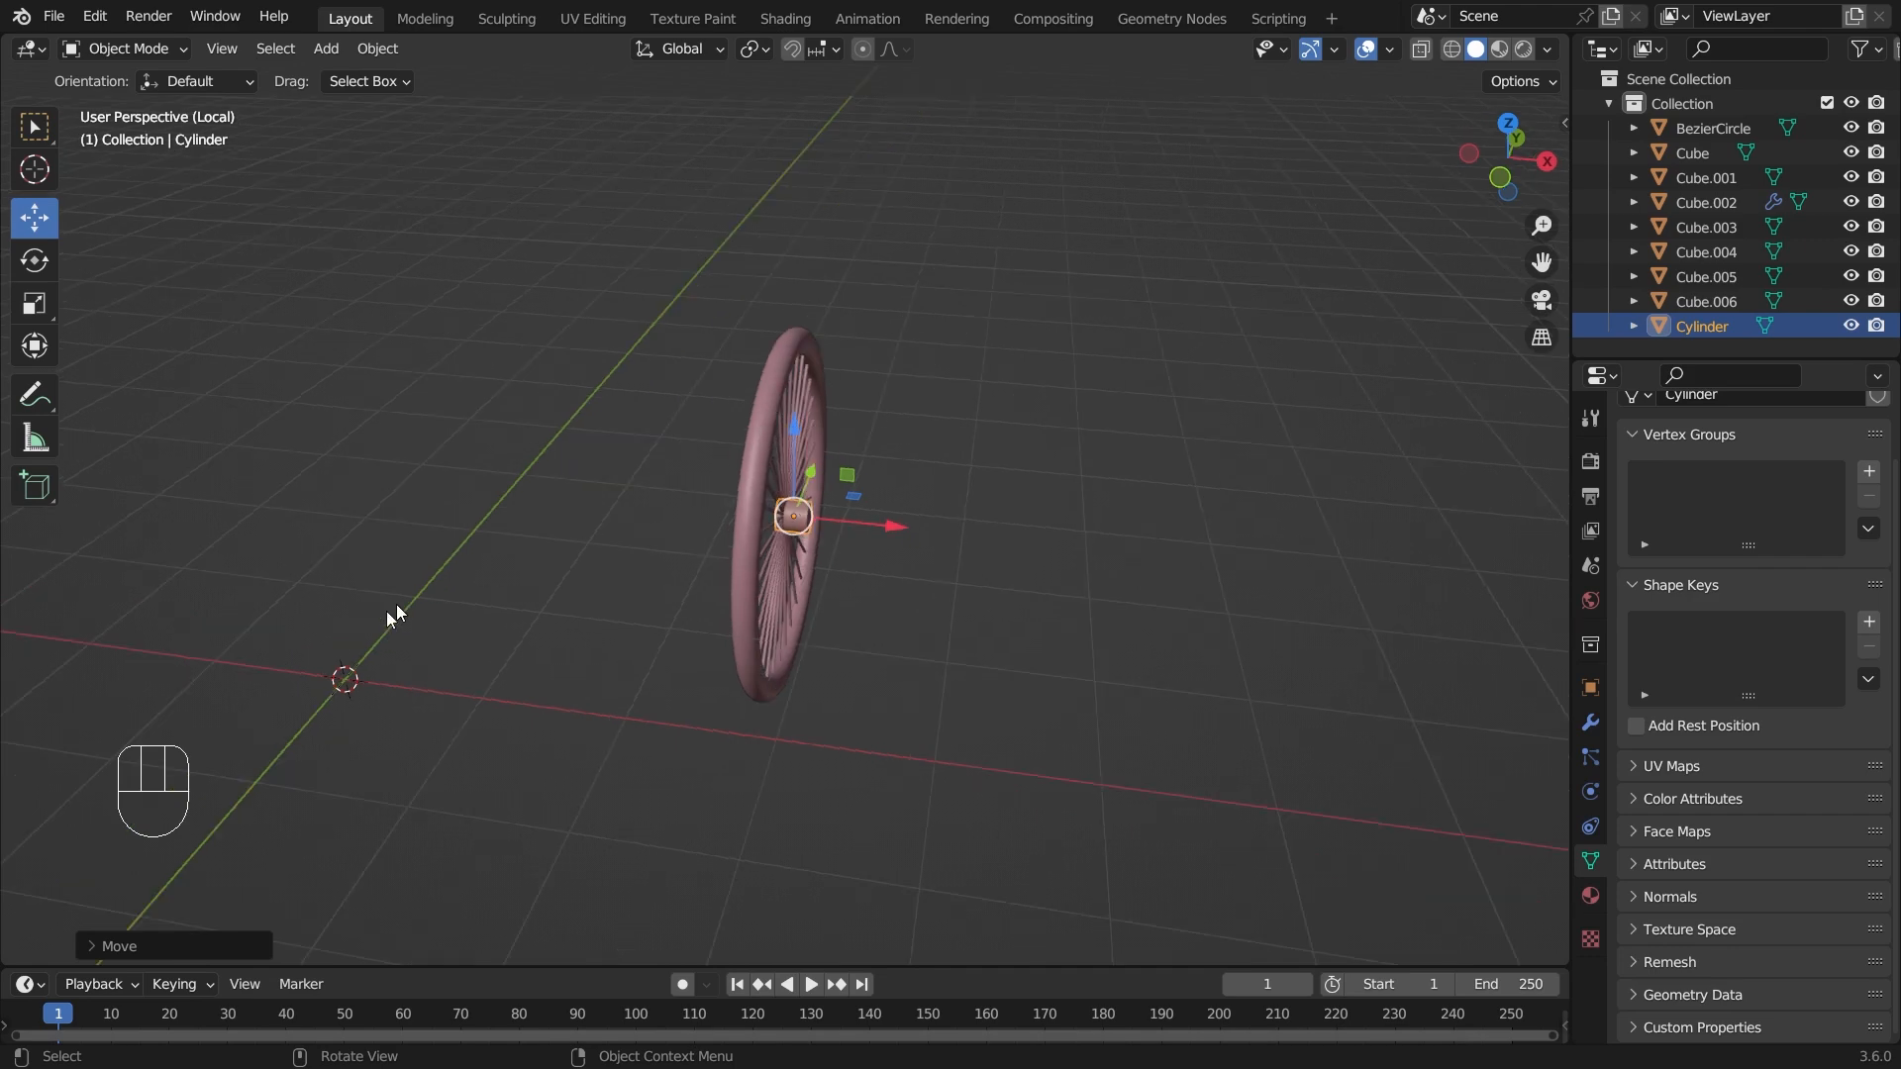
middle_click_drag(360, 687, 1168, 540)
- Undo the cylinder's moves back to the world origin and clear the selection
key("ctrl+z")
key("ctrl+z")
key("ctrl+z")
left_click(989, 556)
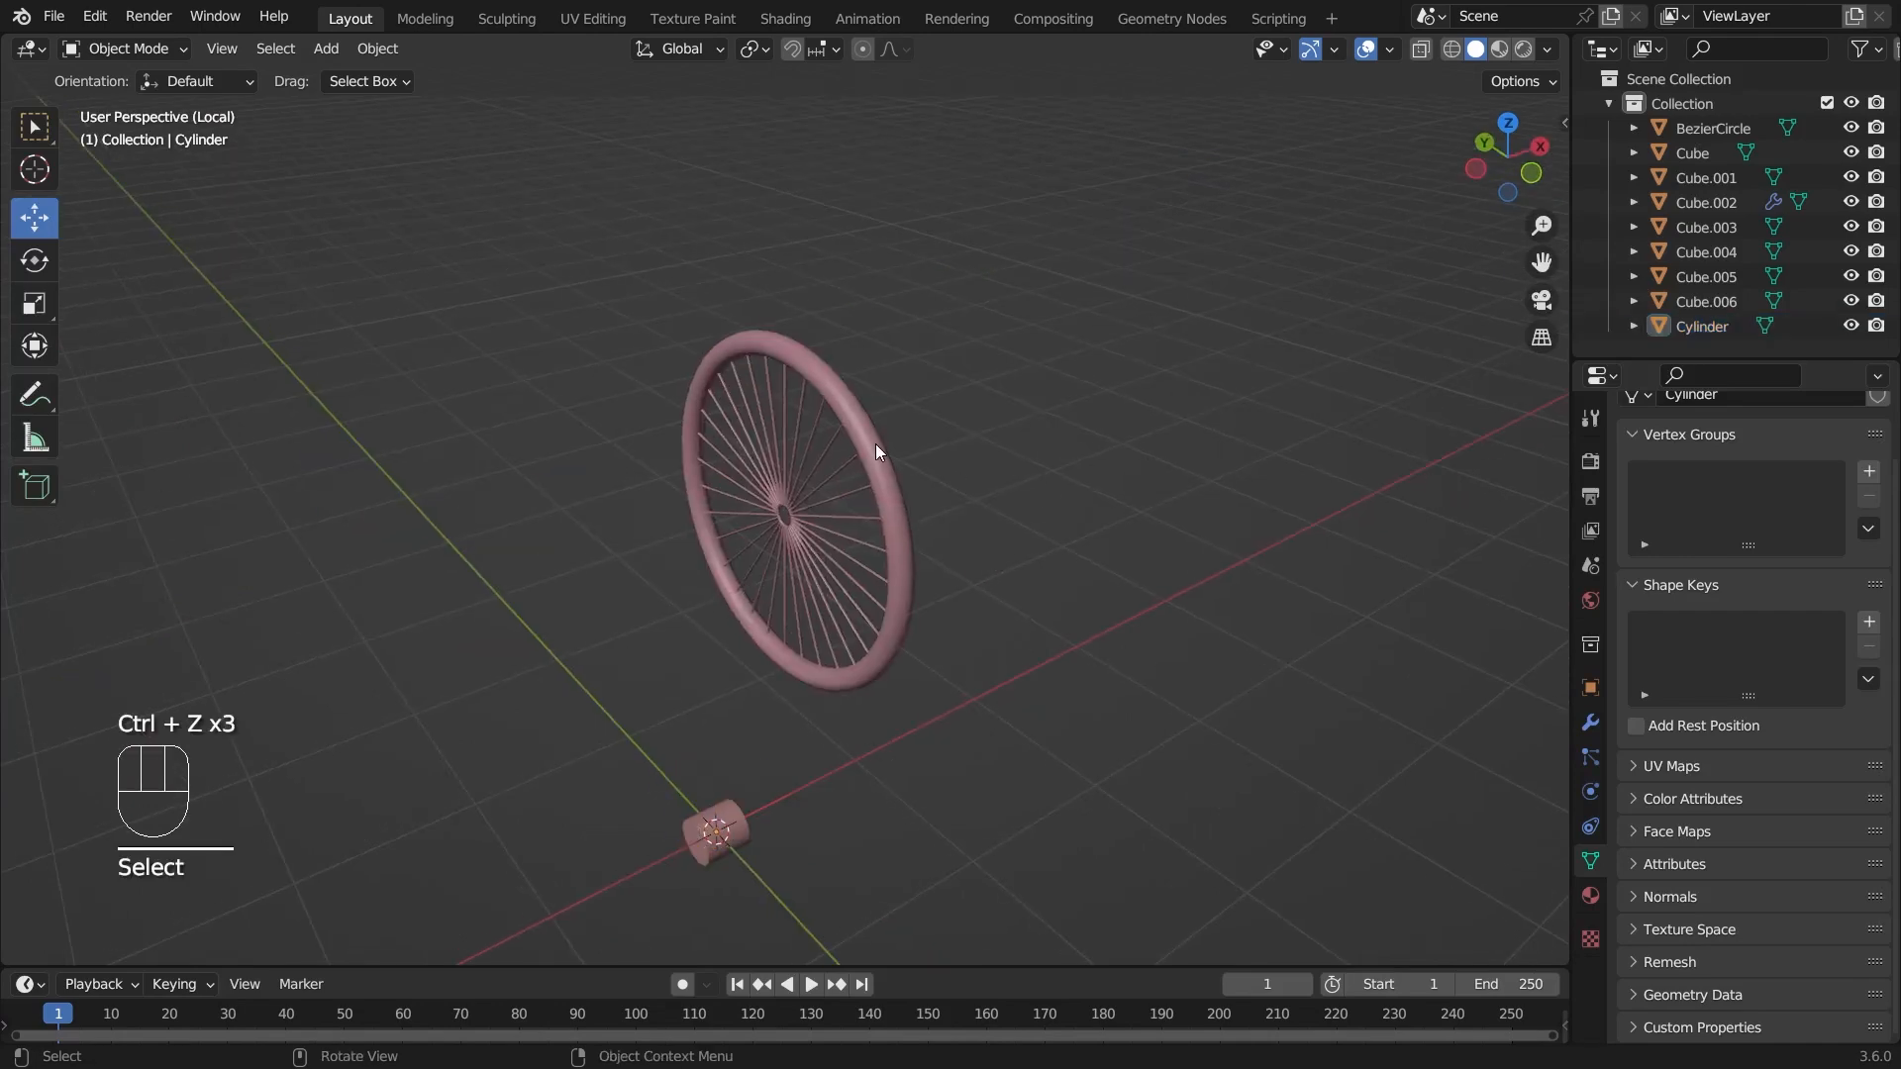
- Select the wheel and snap it to the 3D cursor with Selection to Cursor, centring it on the cylinder
left_click(875, 443)
middle_click_drag(1090, 444, 834, 413)
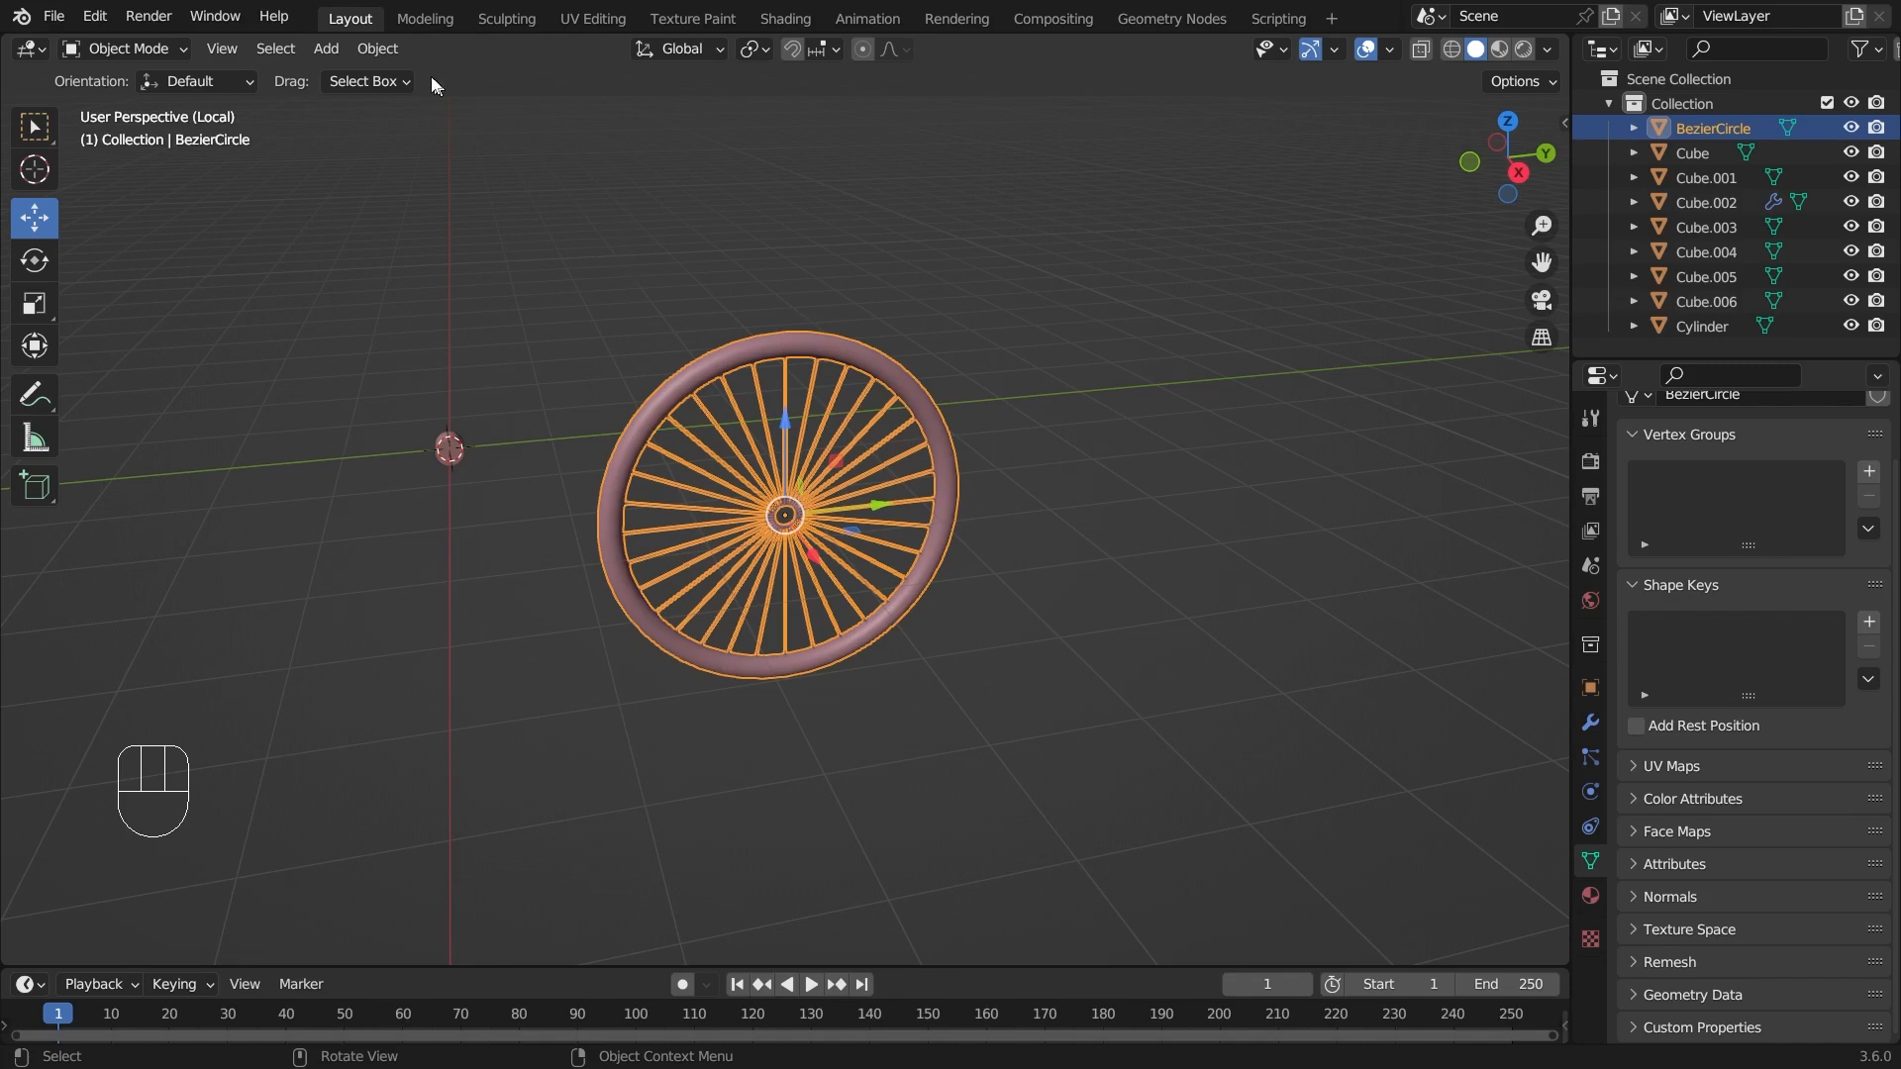
middle_click_drag(836, 406, 1210, 471)
key("shift+s")
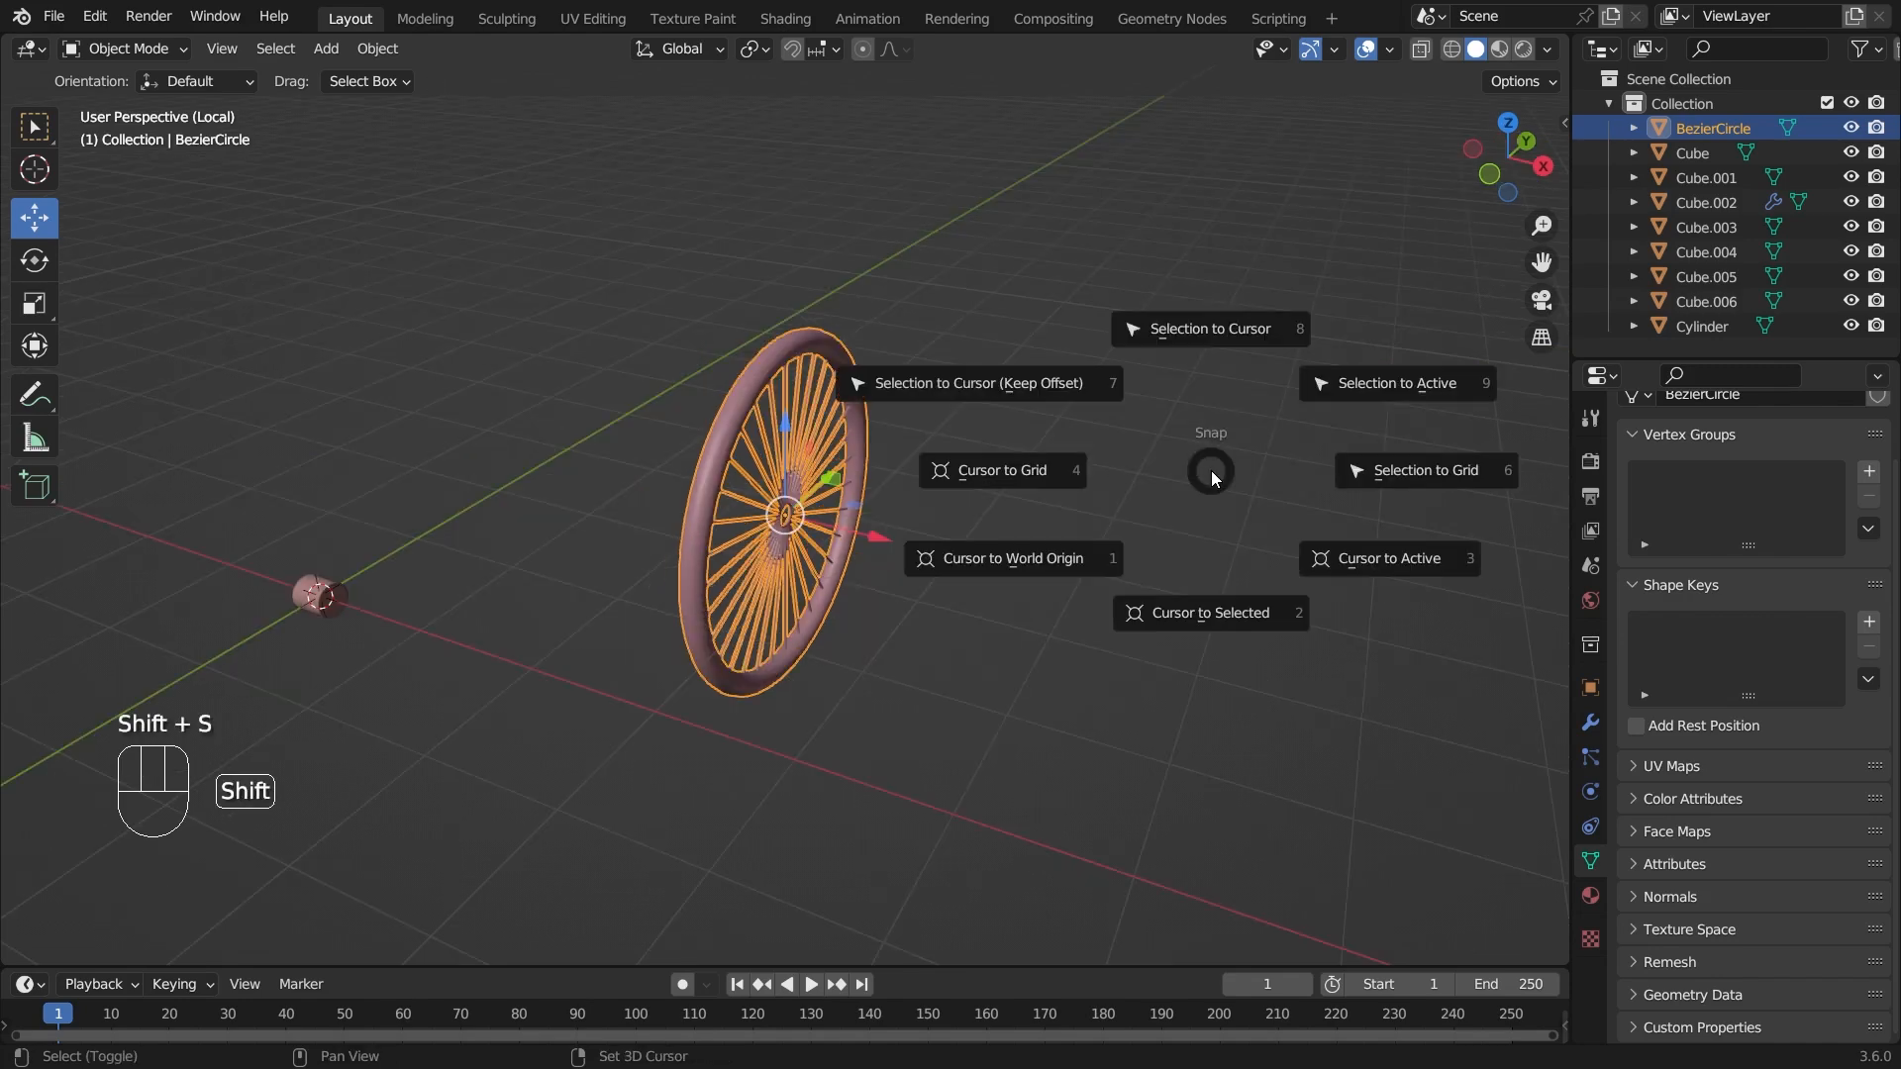
left_click(1209, 336)
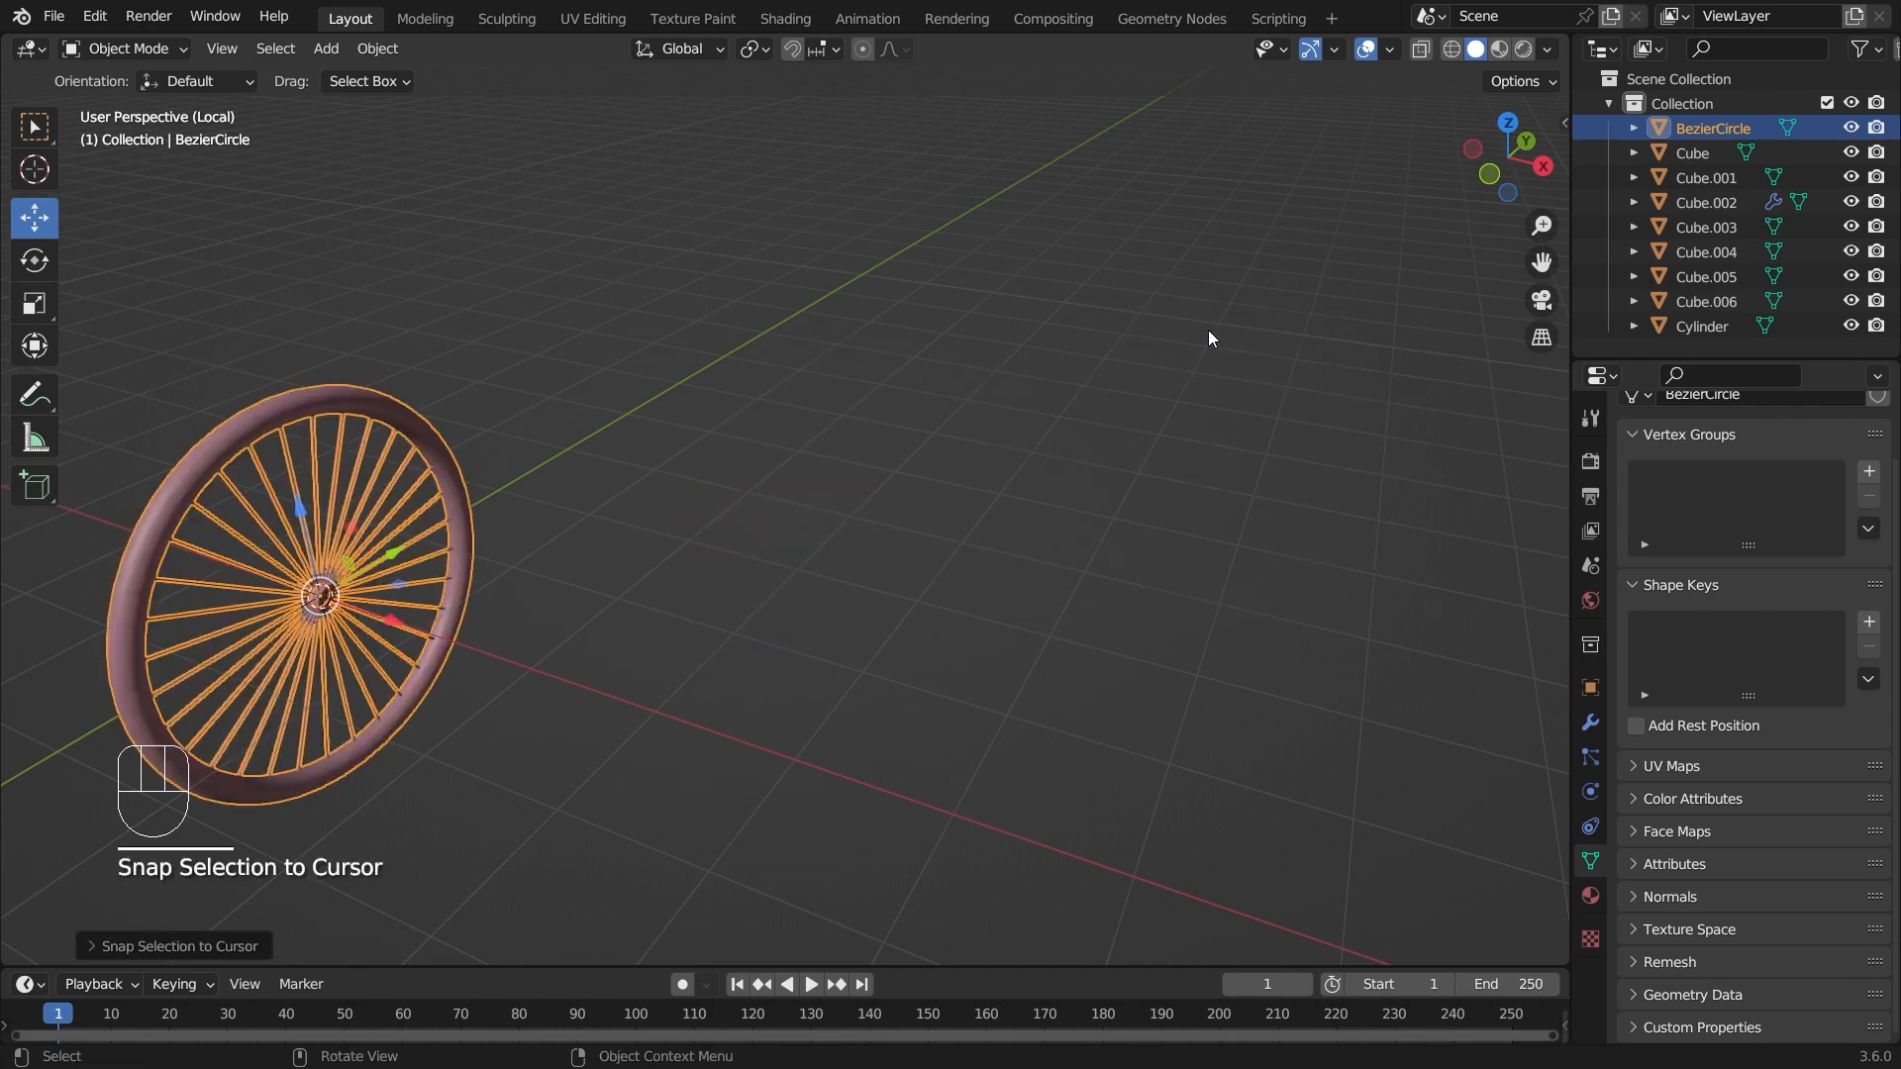
middle_click_drag(697, 536, 676, 670)
left_click(676, 669)
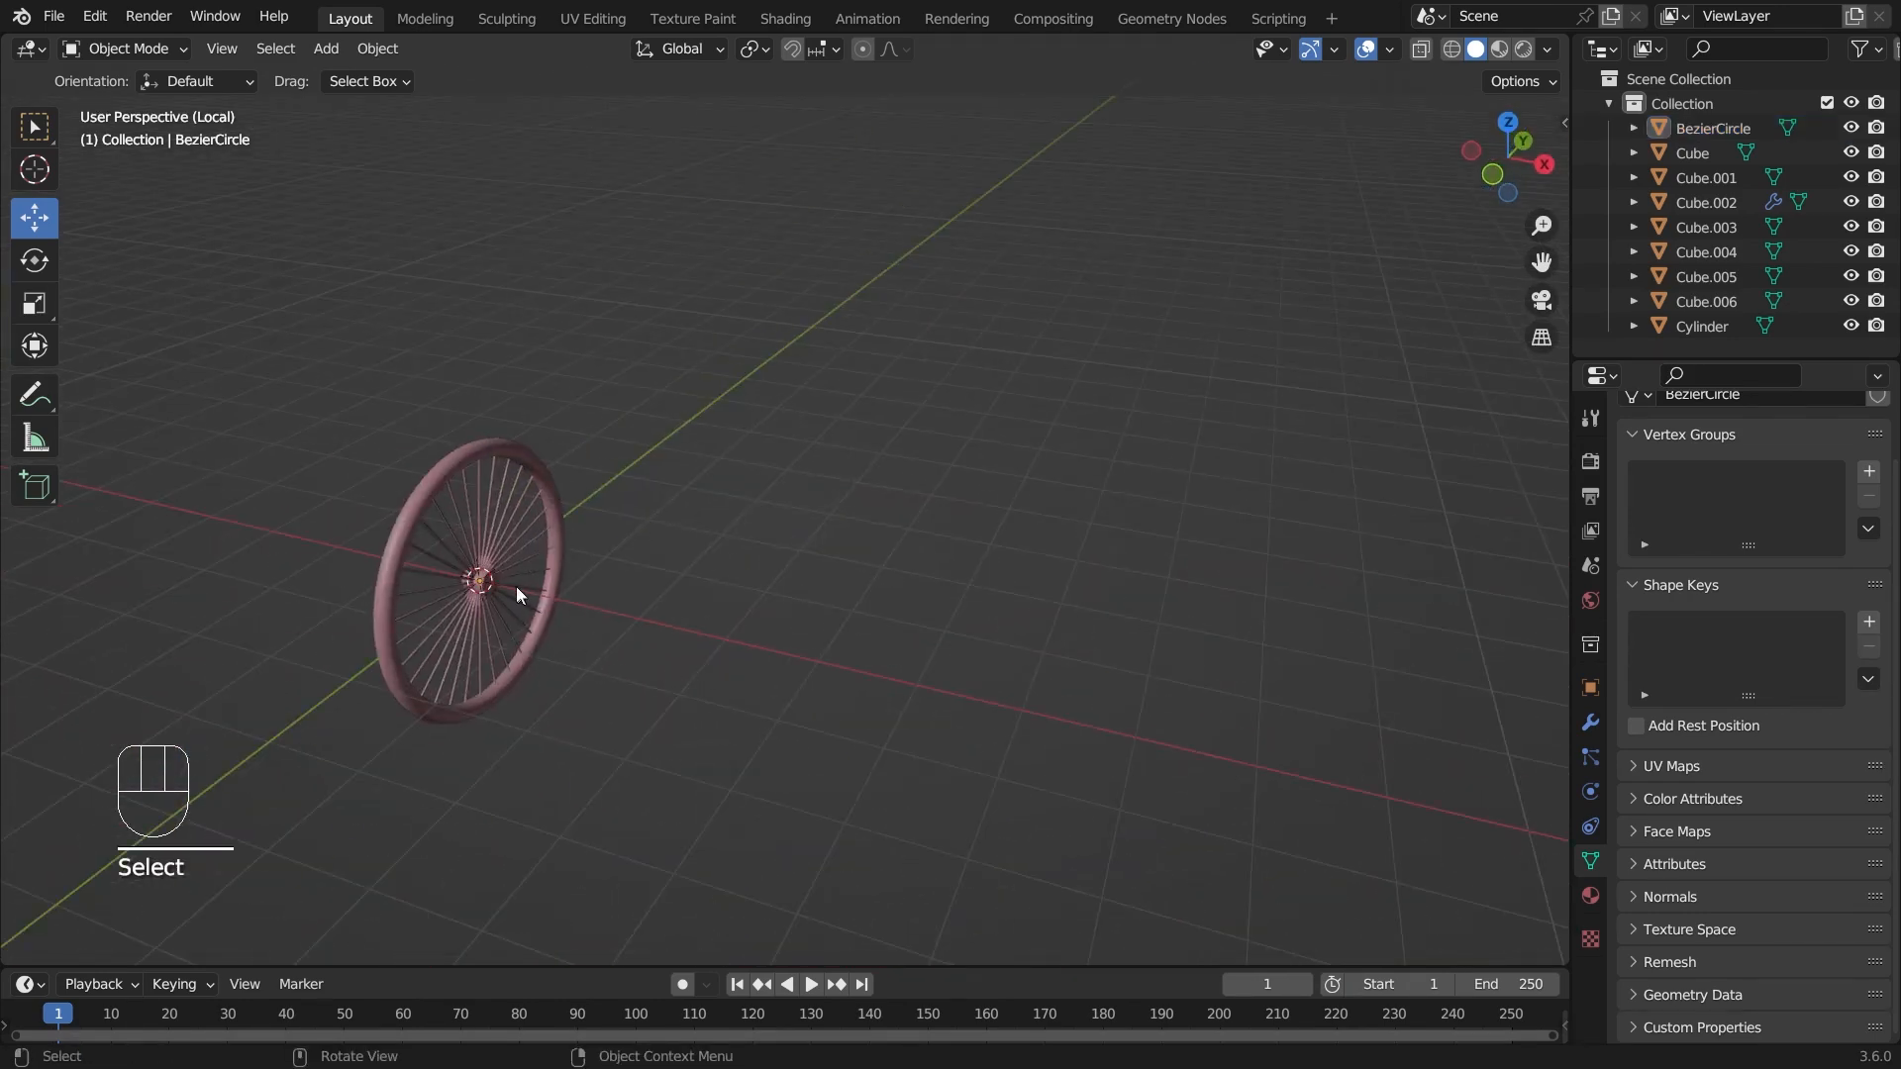
- Select the hub cylinder at the wheel's centre and scale it uniformly to about 0.7
left_click(490, 582)
key("KP_Decimal")
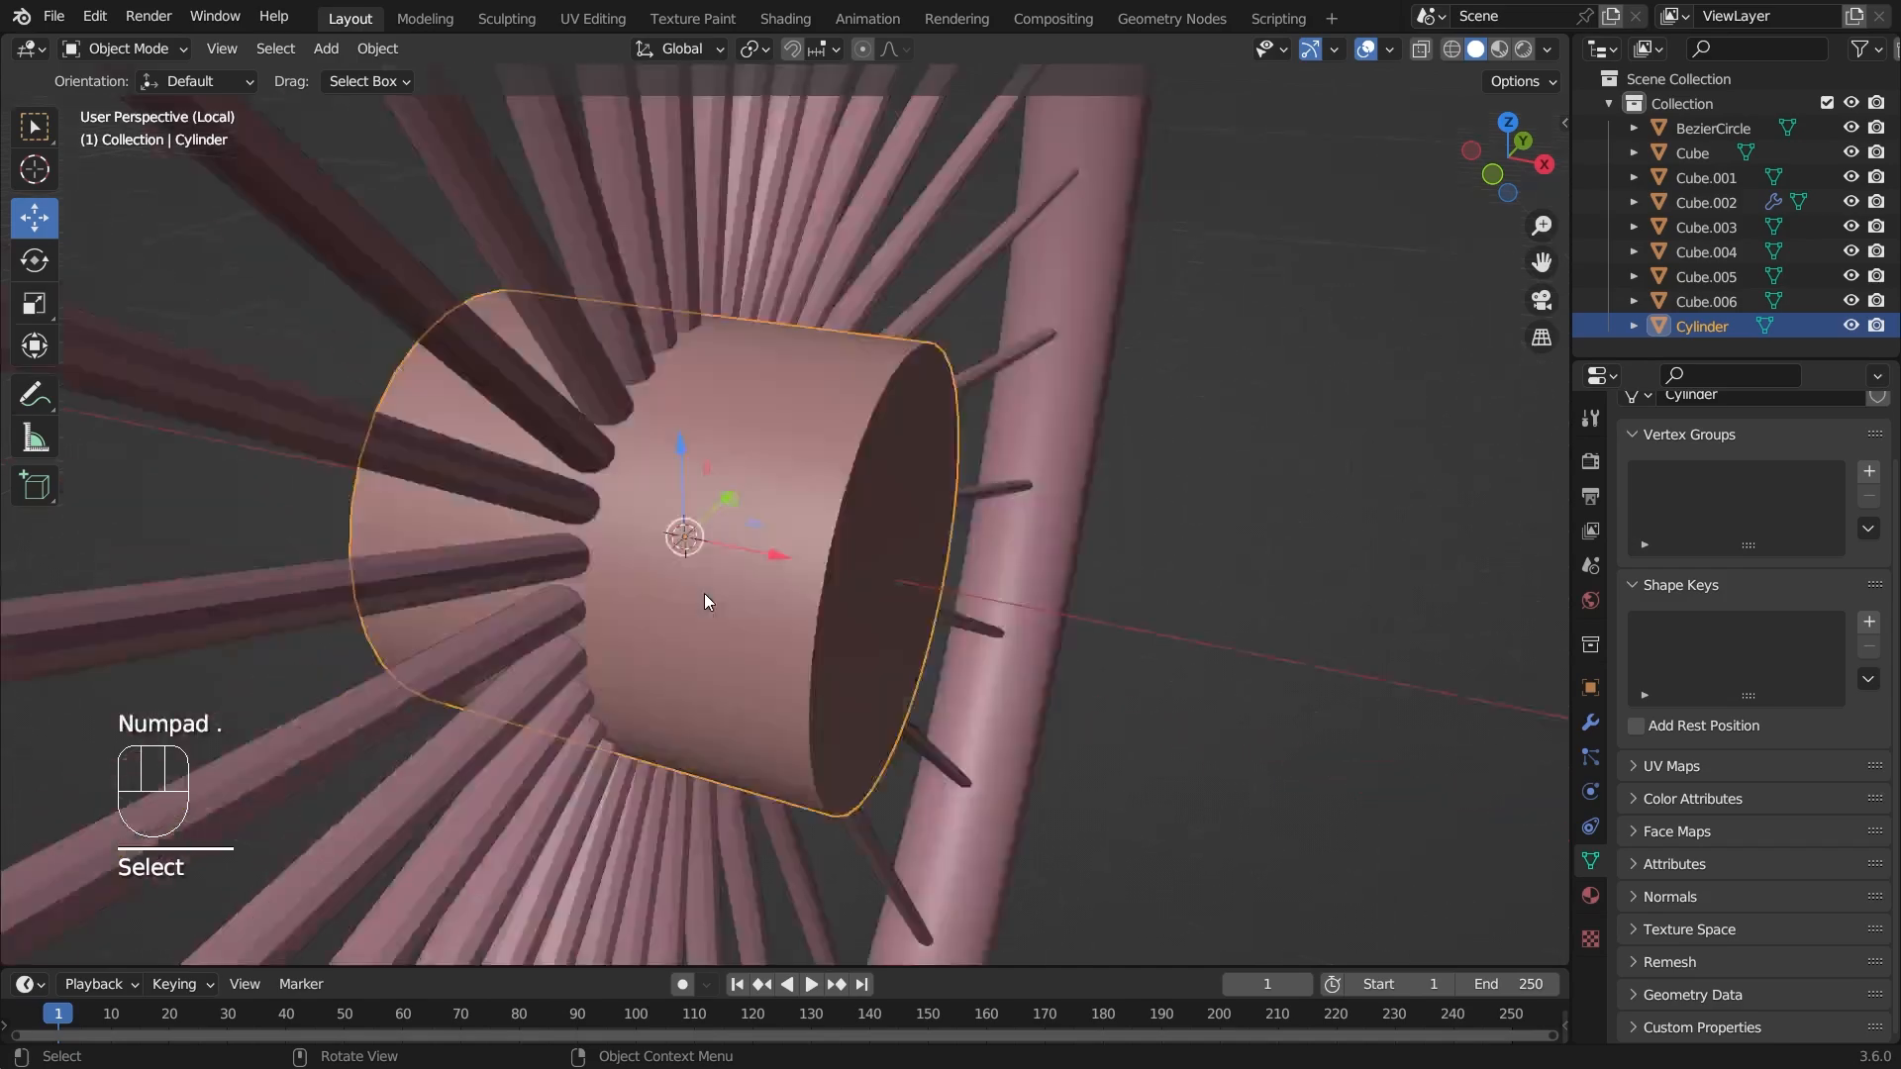
middle_click_drag(705, 594, 918, 651)
scroll(891, 633, "down", 2)
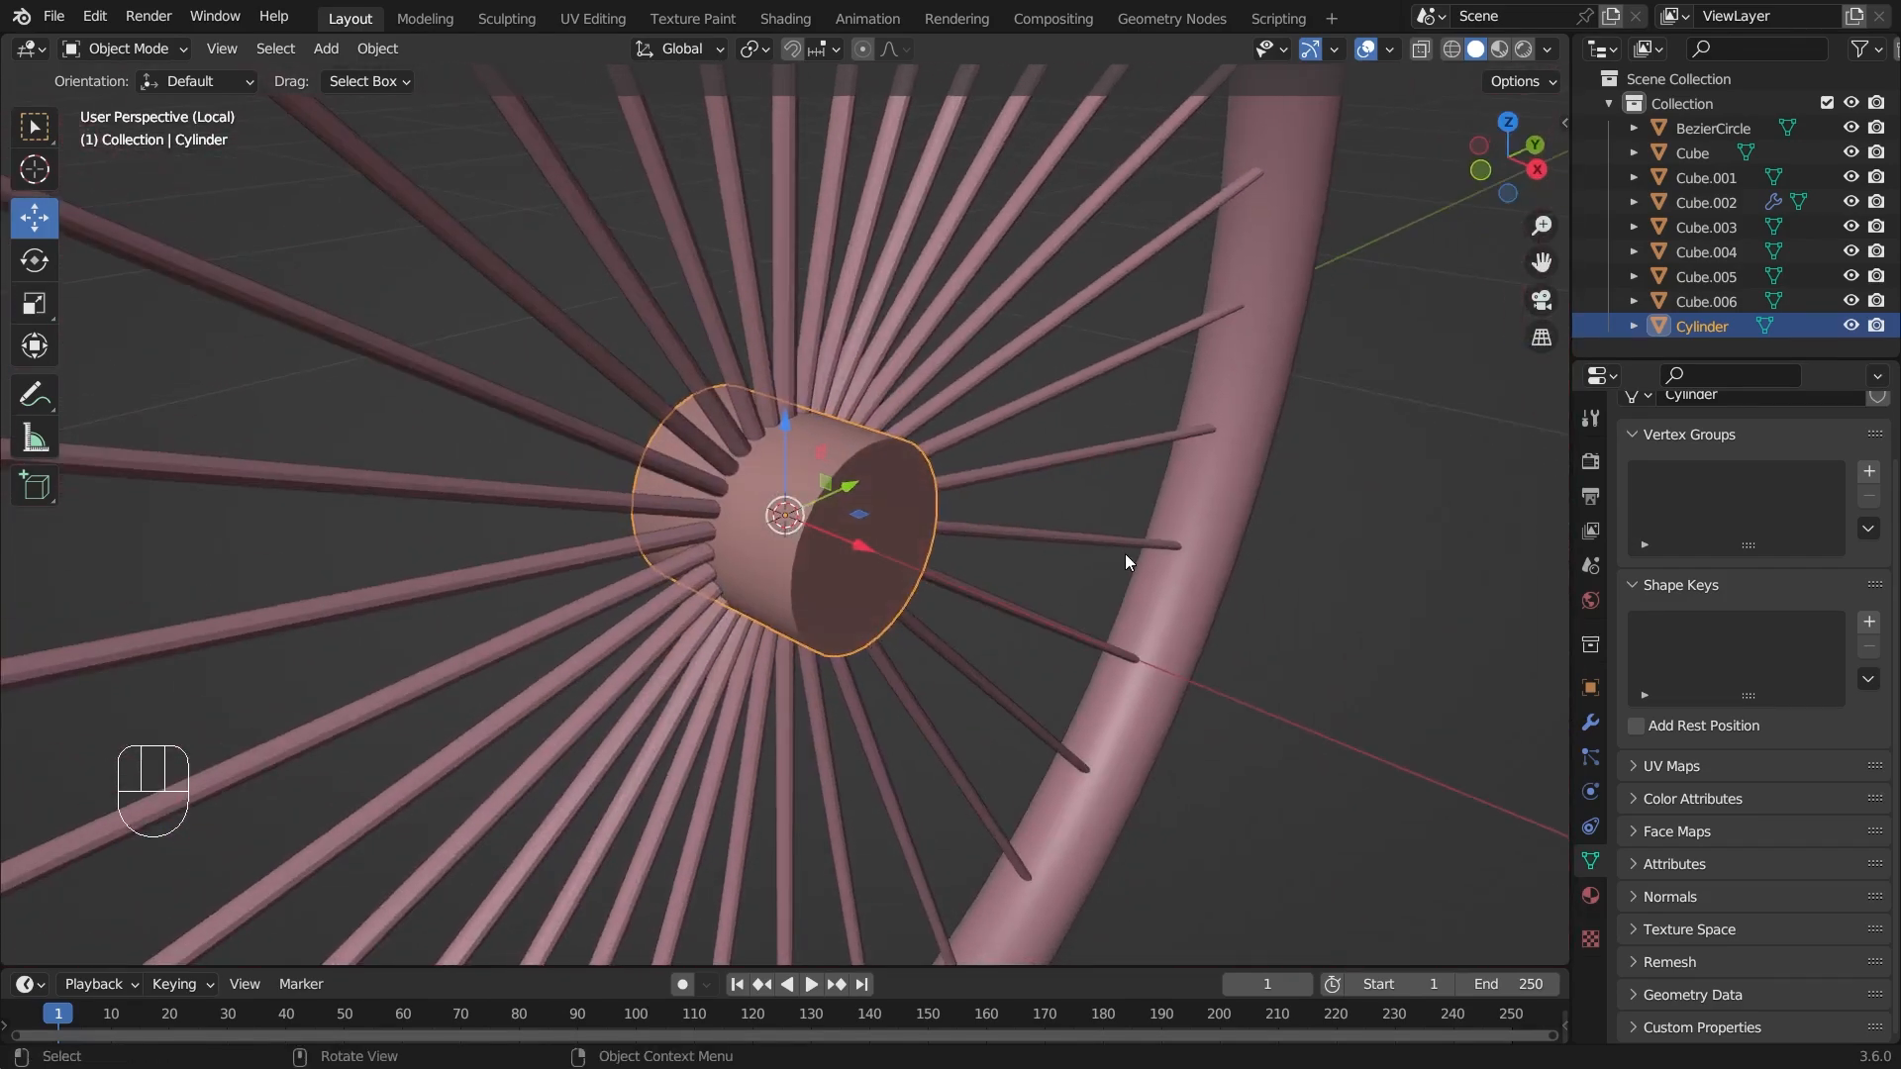
key("s")
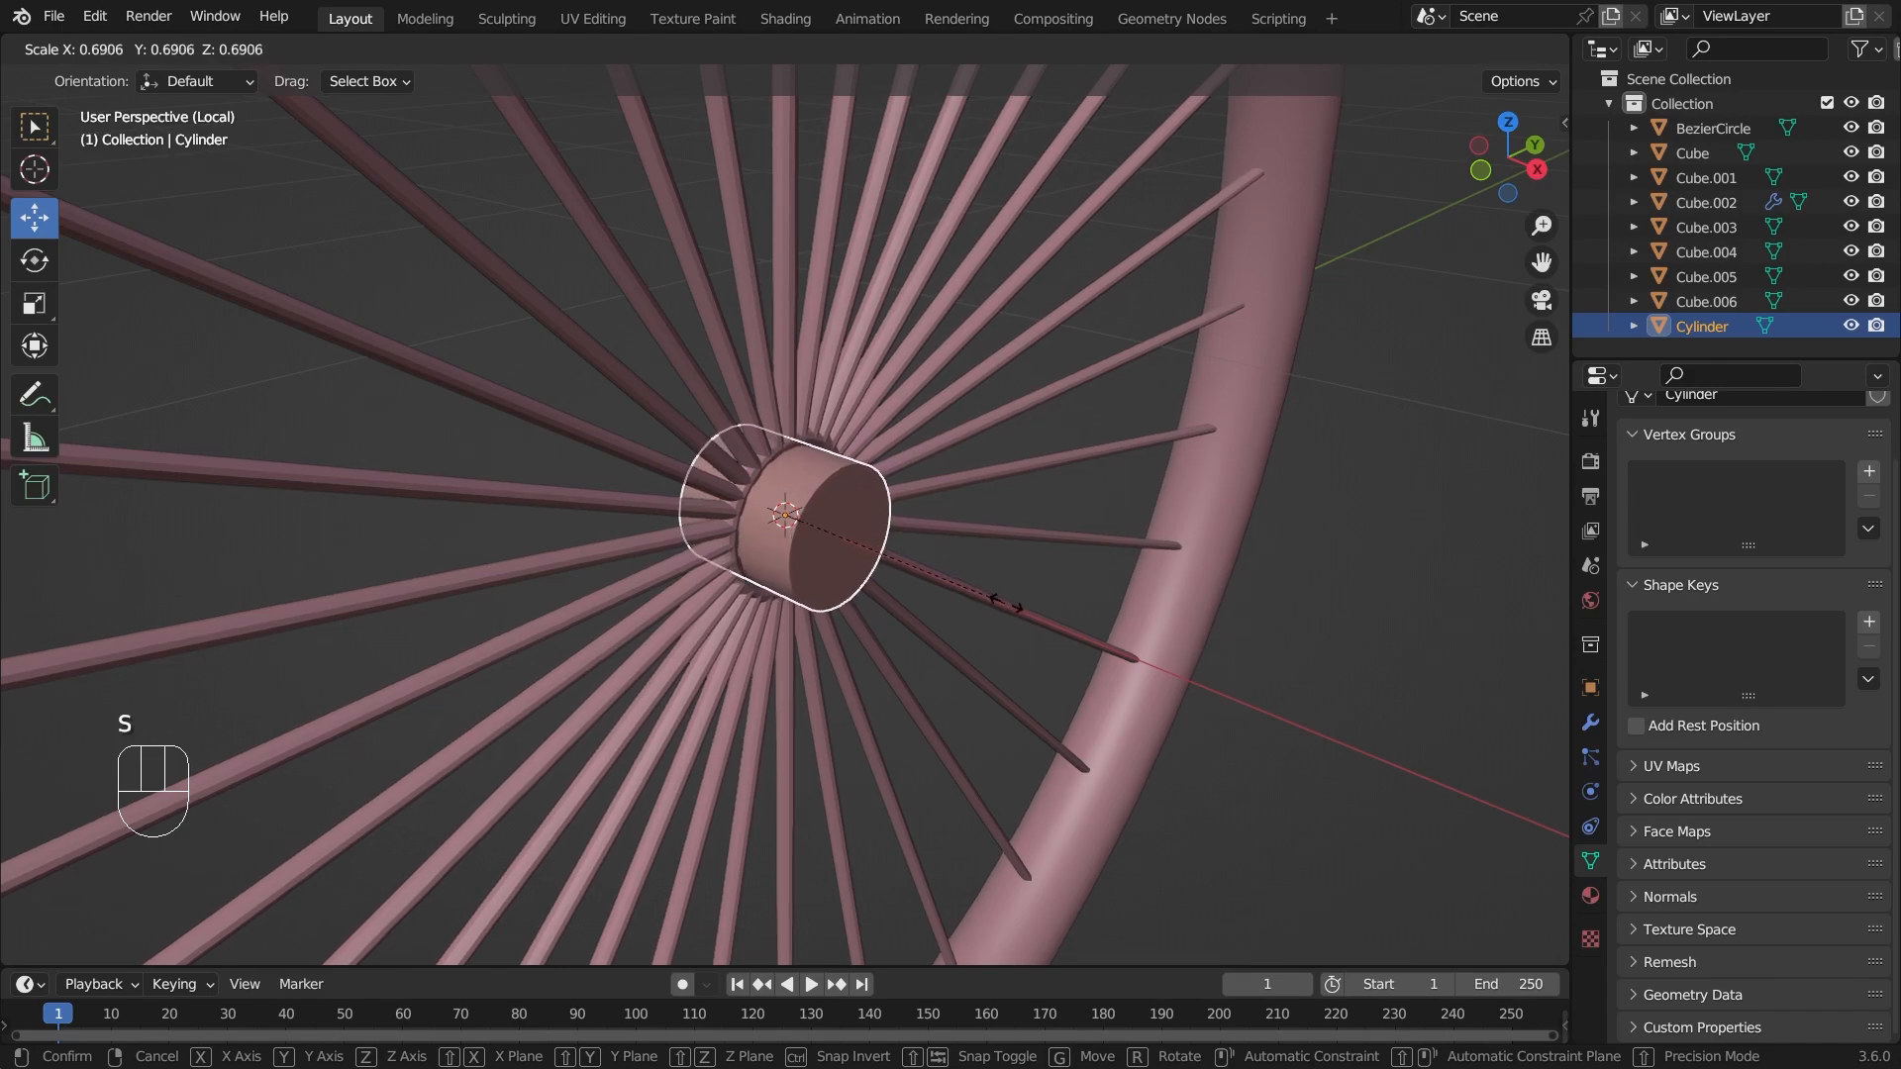
left_click(1015, 619)
middle_click_drag(1107, 639, 1325, 622)
middle_click_drag(794, 582, 757, 521)
left_click(372, 49)
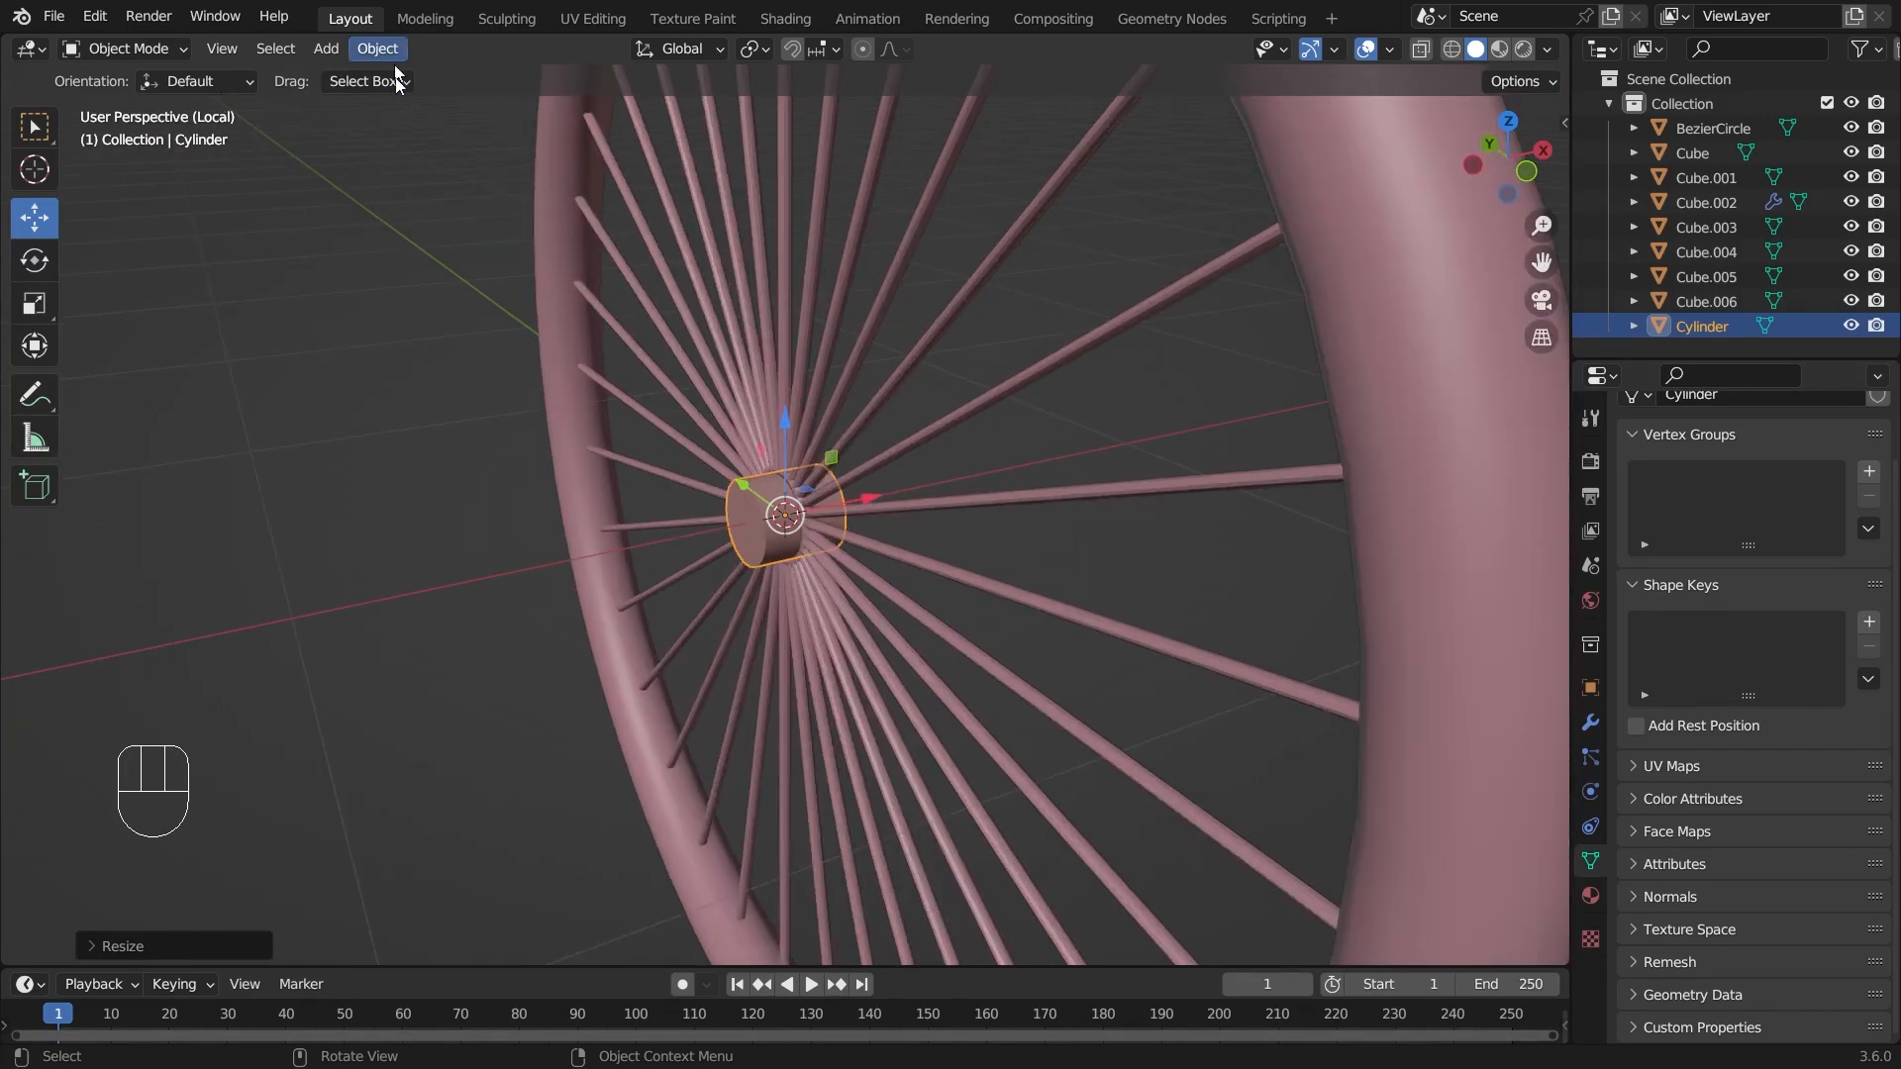
- Leave Local View, select the wheel inside the cart through wireframe display, and switch back to solid shading
scroll(507, 483, "down", 5)
left_click(1288, 521)
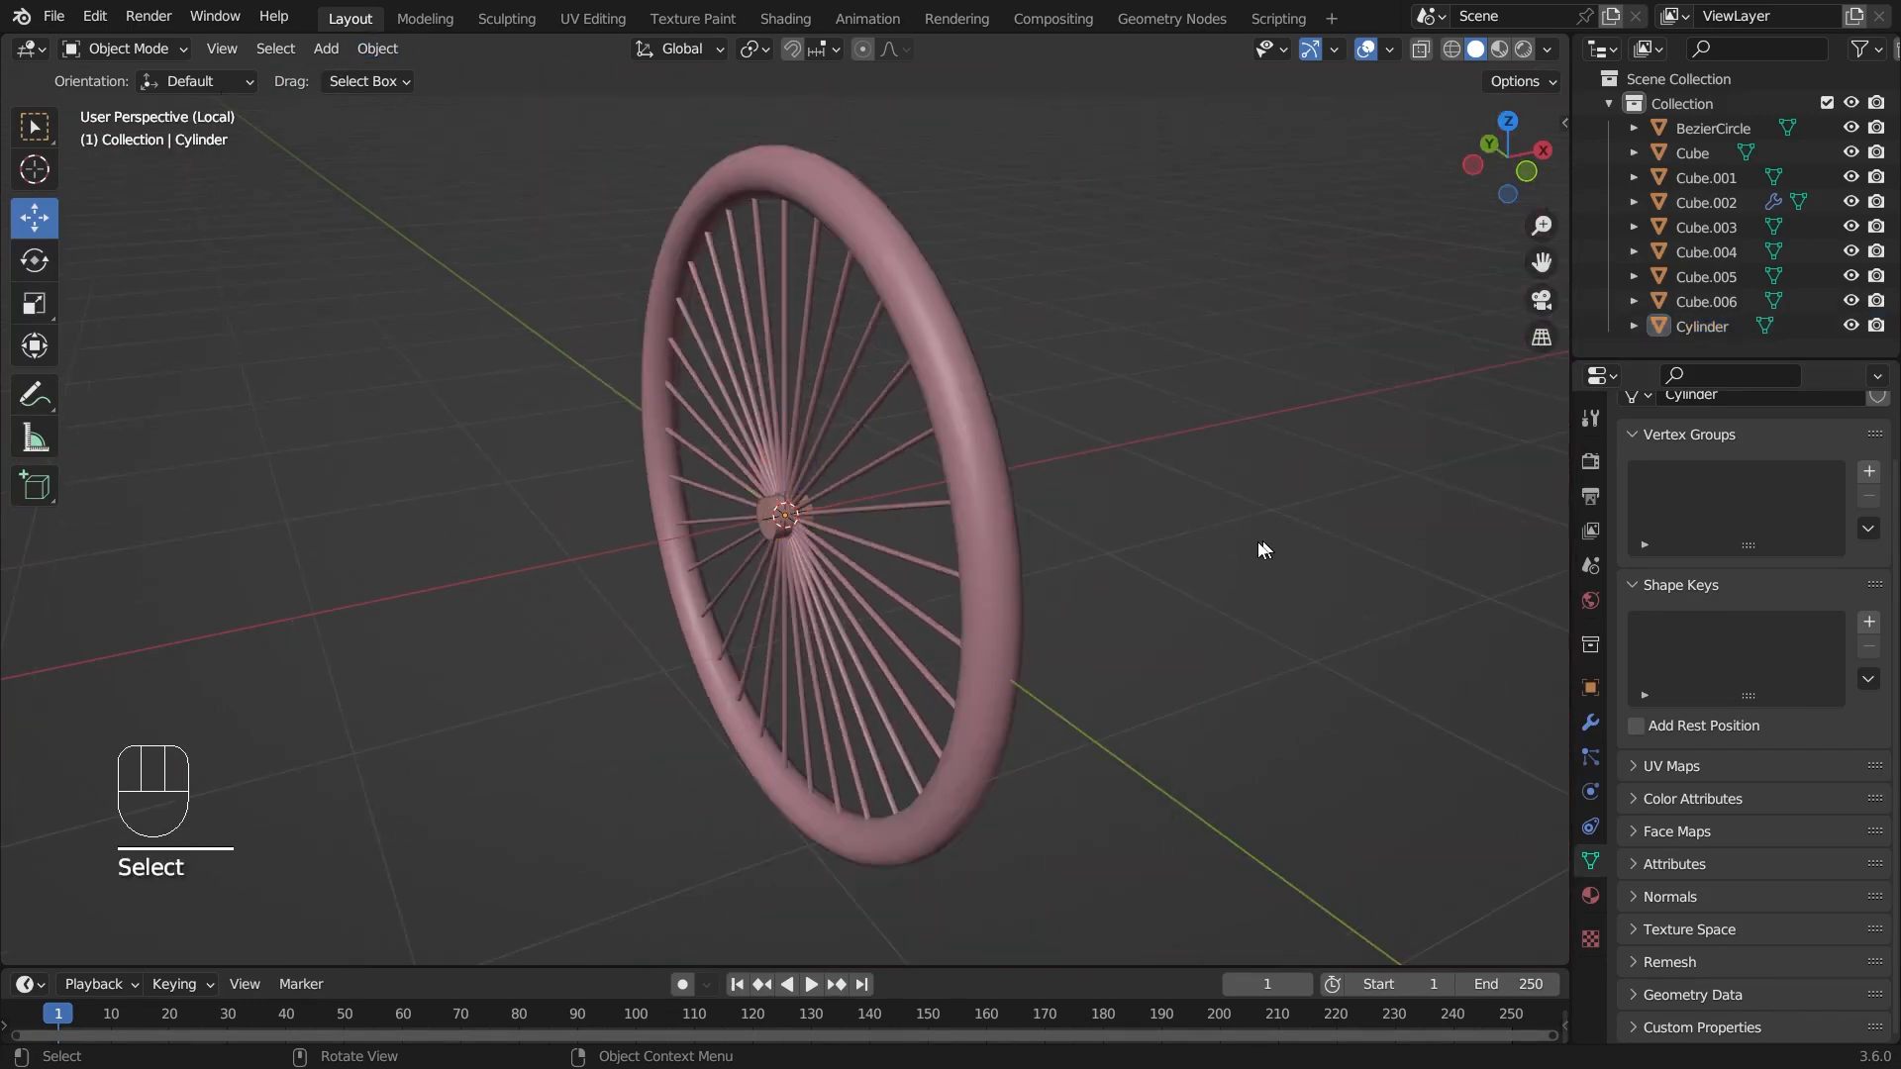
middle_click_drag(1266, 551, 1107, 621)
key("KP_Divide")
key("shift+z")
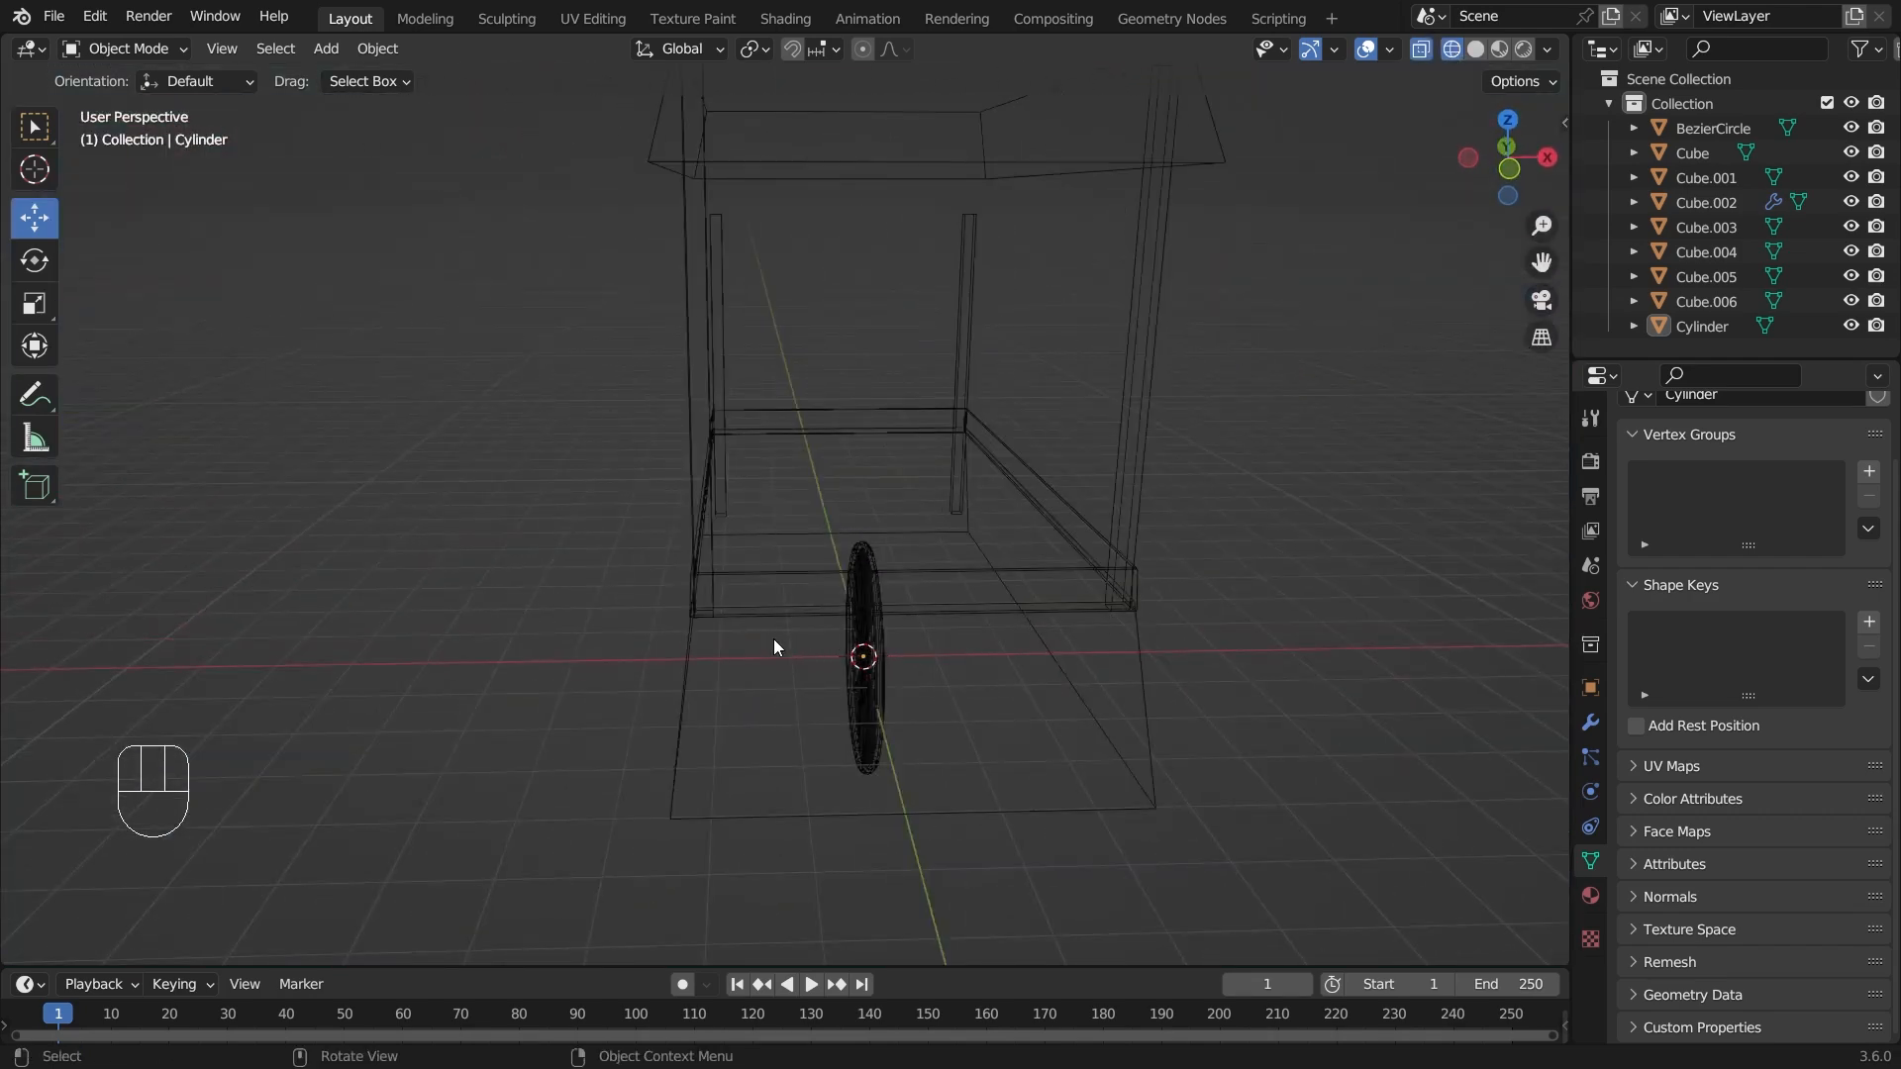
left_click(864, 643)
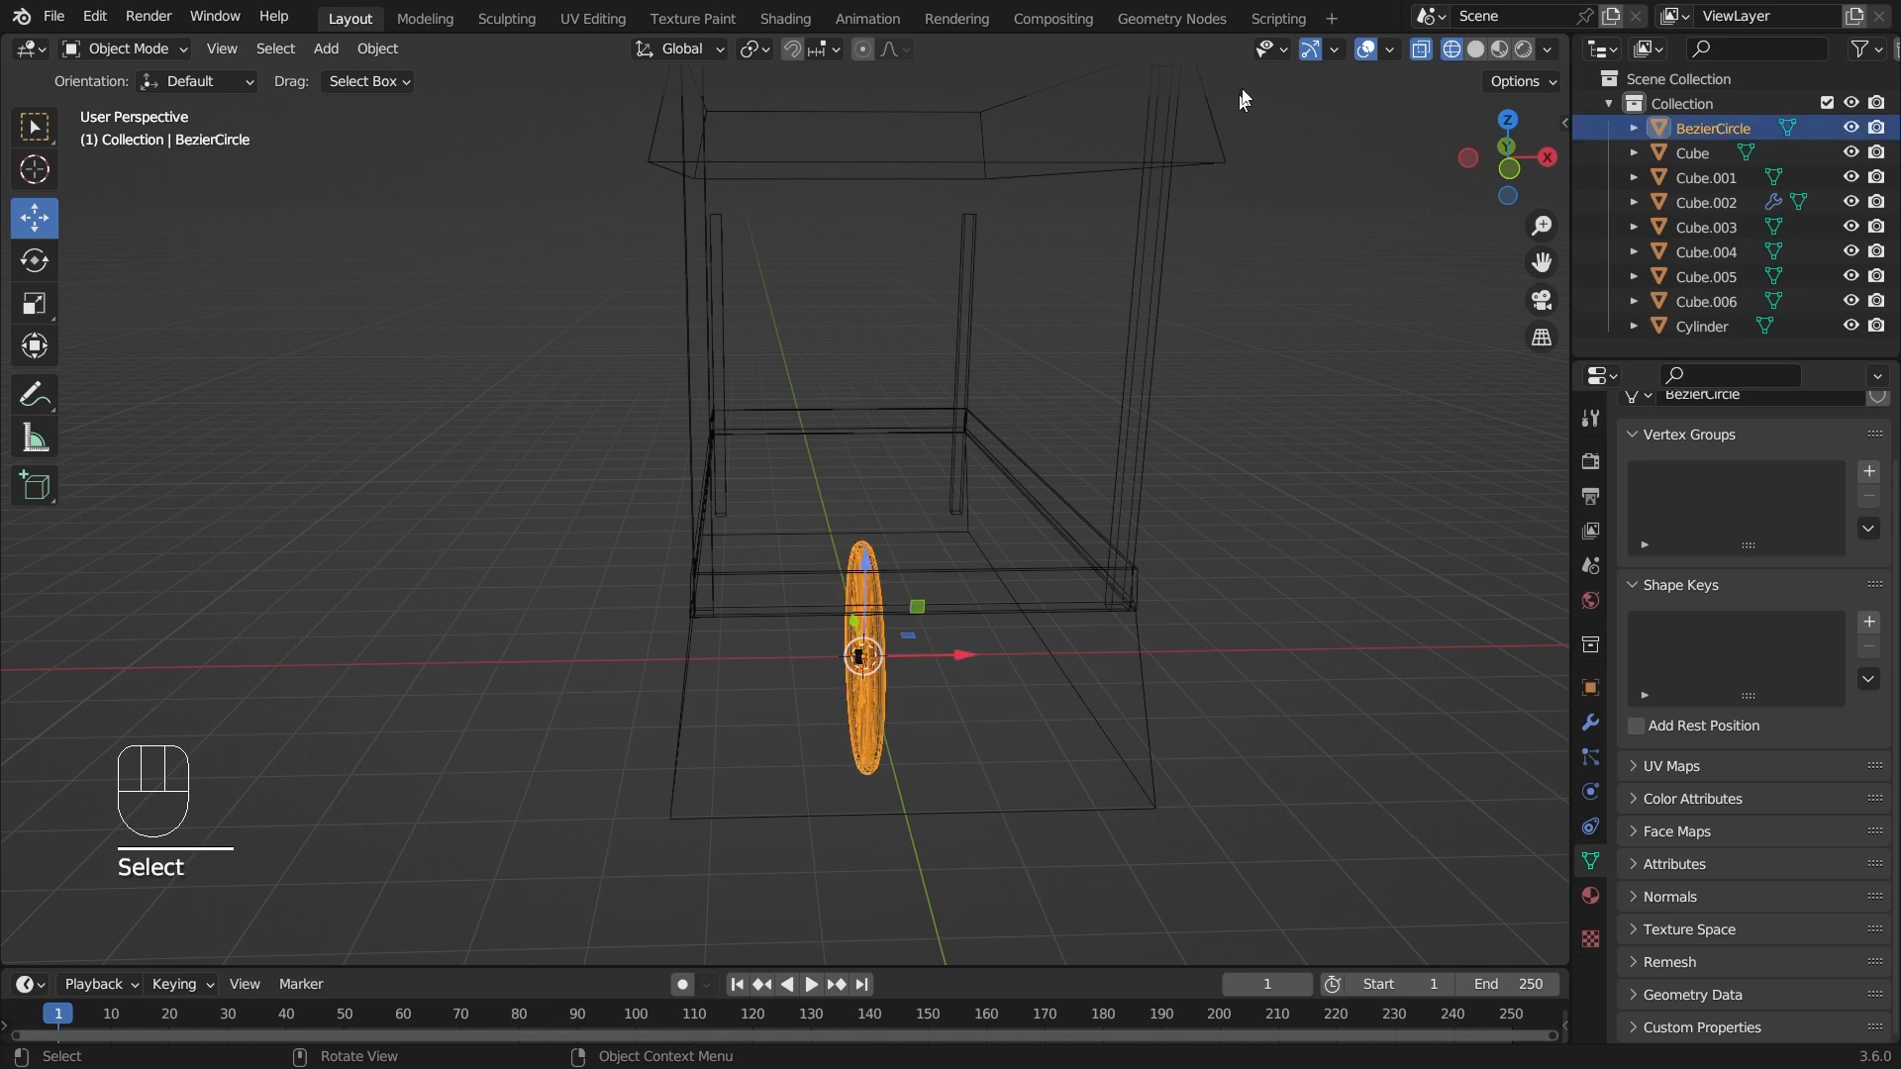
left_click(1474, 48)
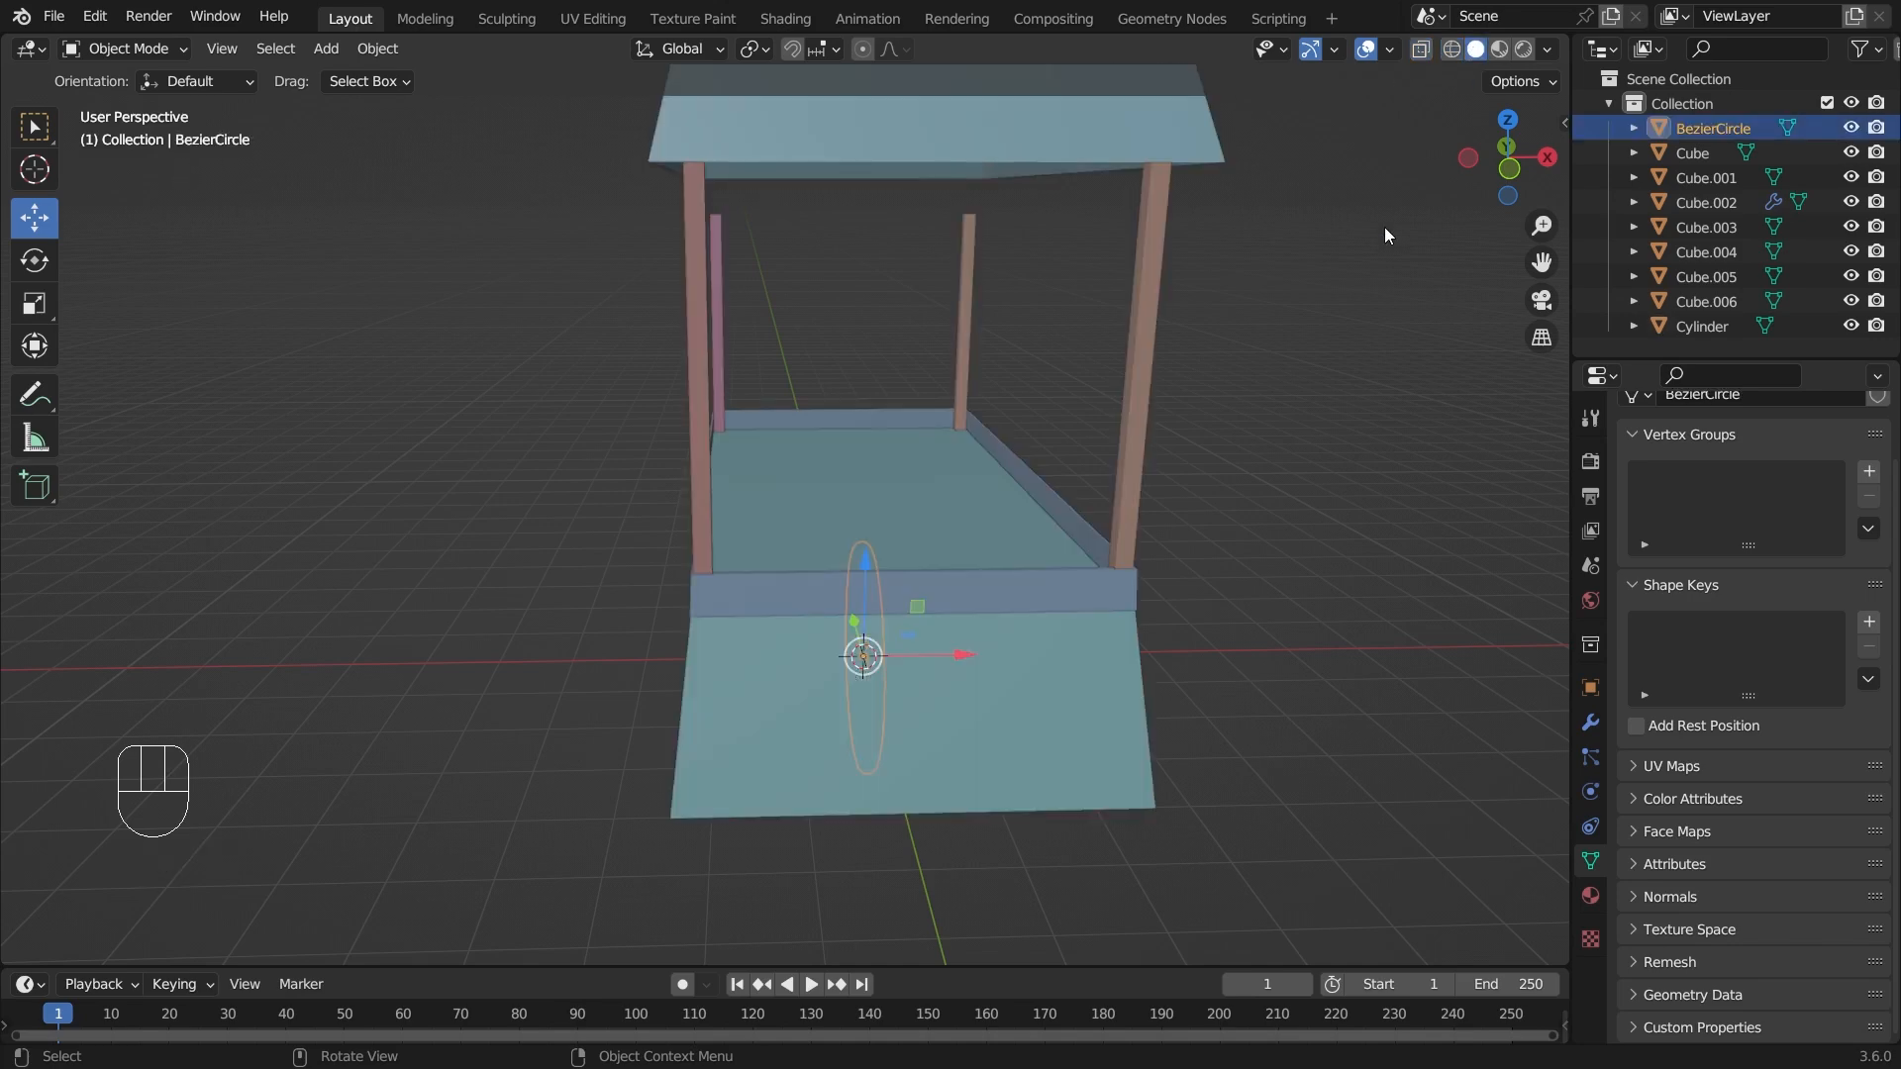
- Examine the wheel alone and together with its hub cylinder in Local View, and return to the whole cart
key("slash")
left_click(1190, 411)
middle_click_drag(1155, 650, 847, 607)
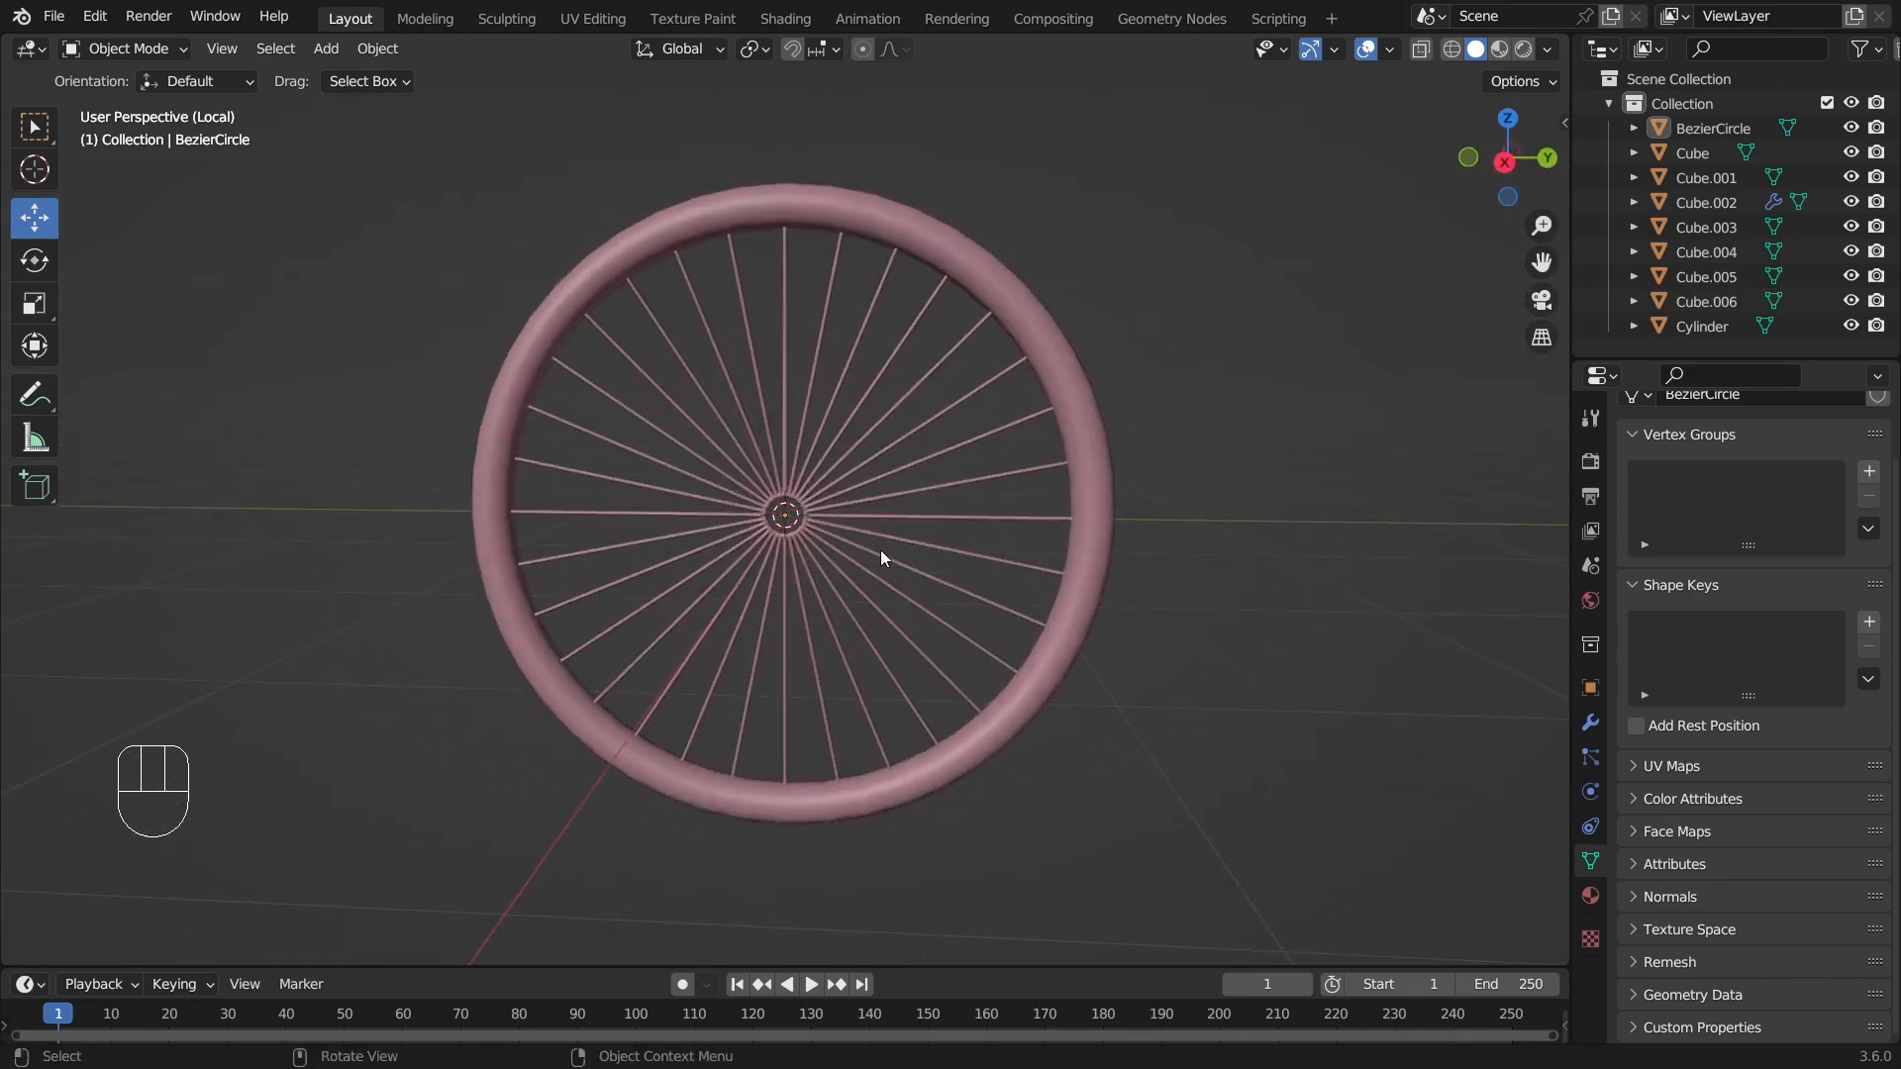
key("slash")
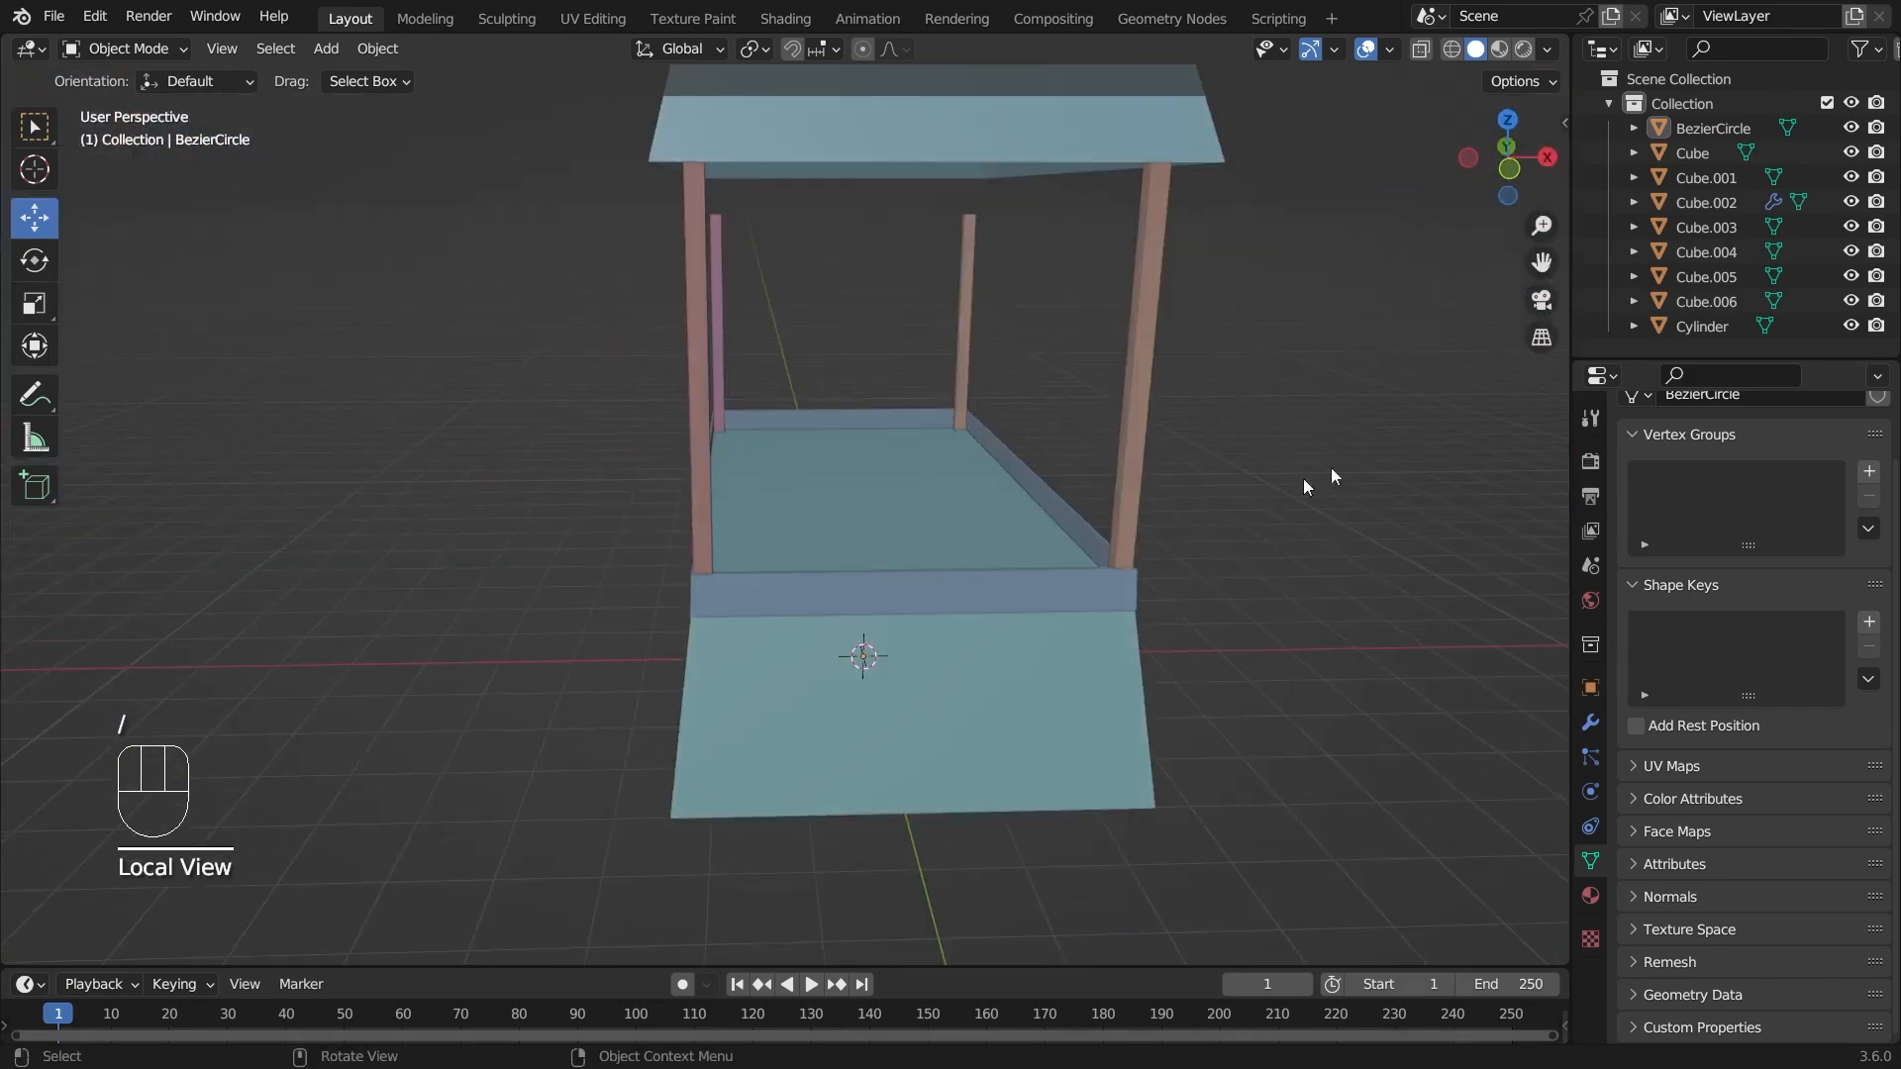
left_click(1707, 325)
left_click(1713, 129, "ctrl")
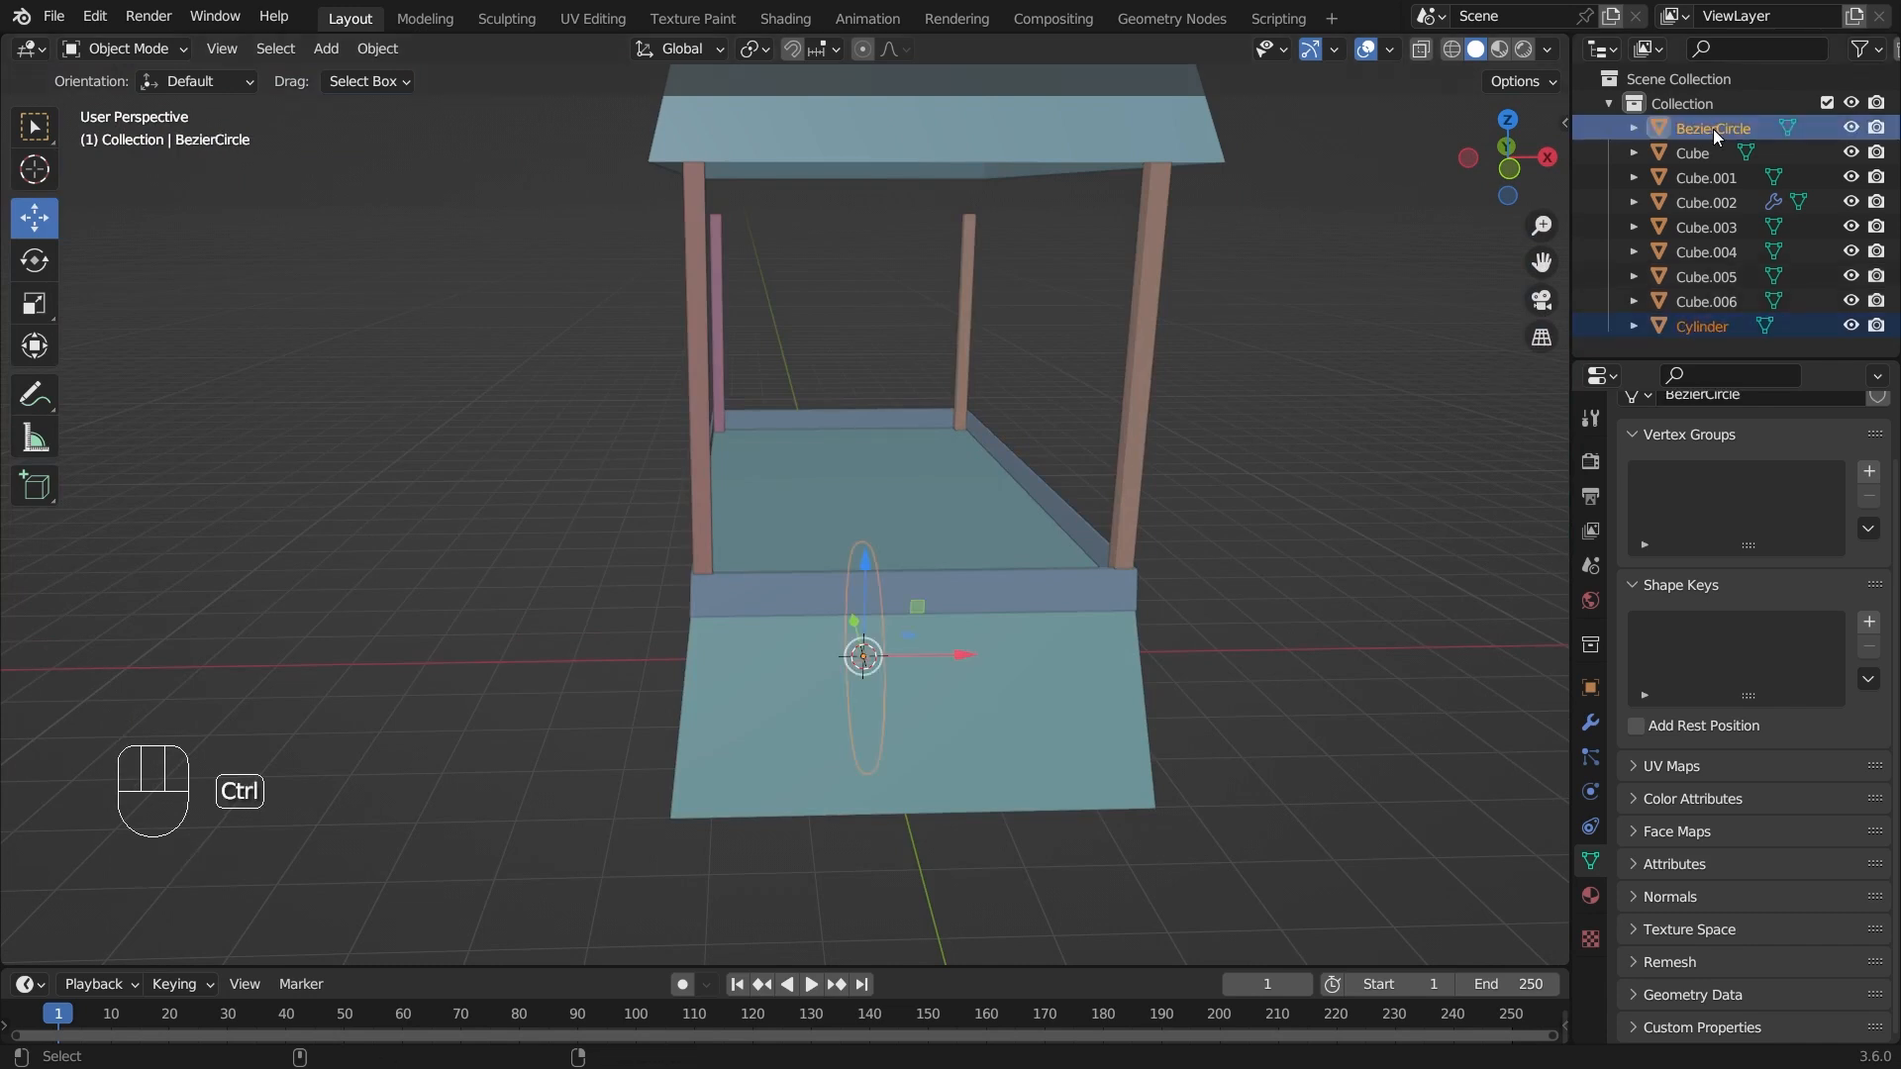
key("slash")
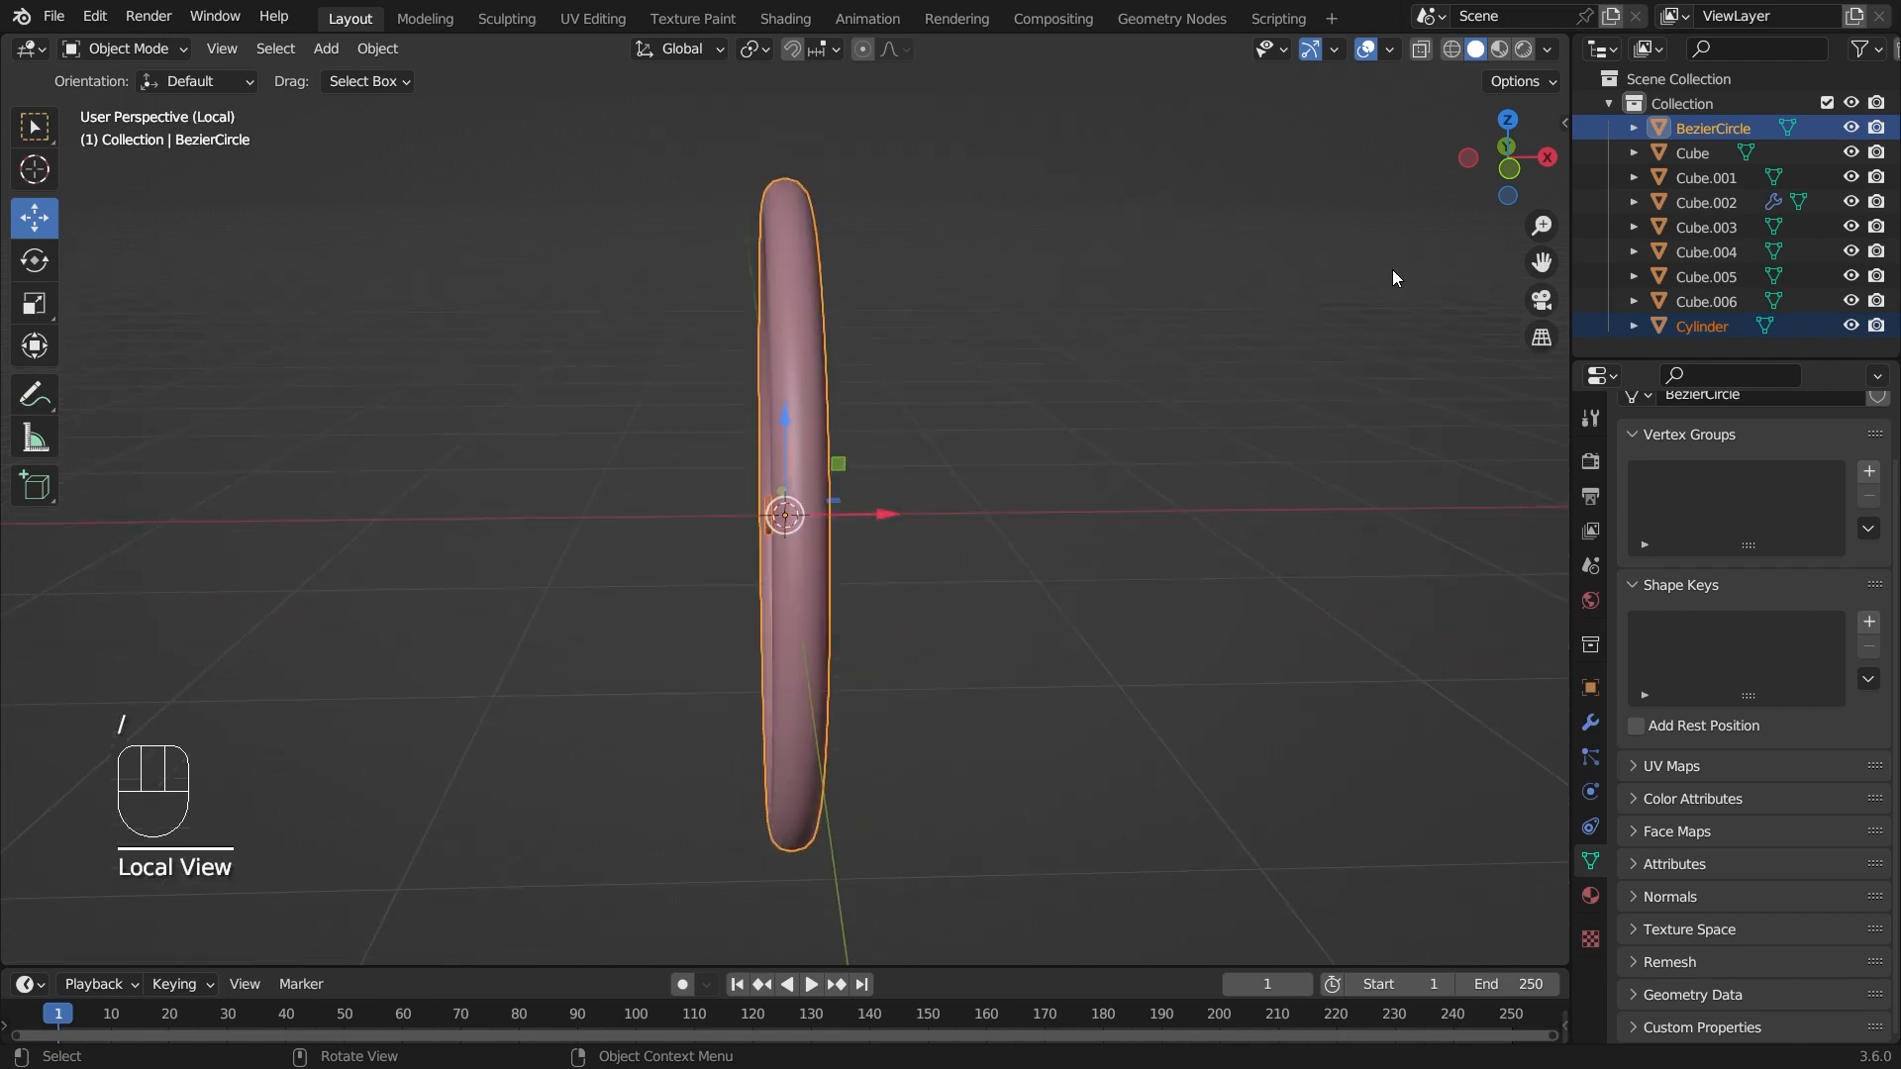
middle_click_drag(1367, 590, 1215, 584)
key("slash")
left_click(1265, 512)
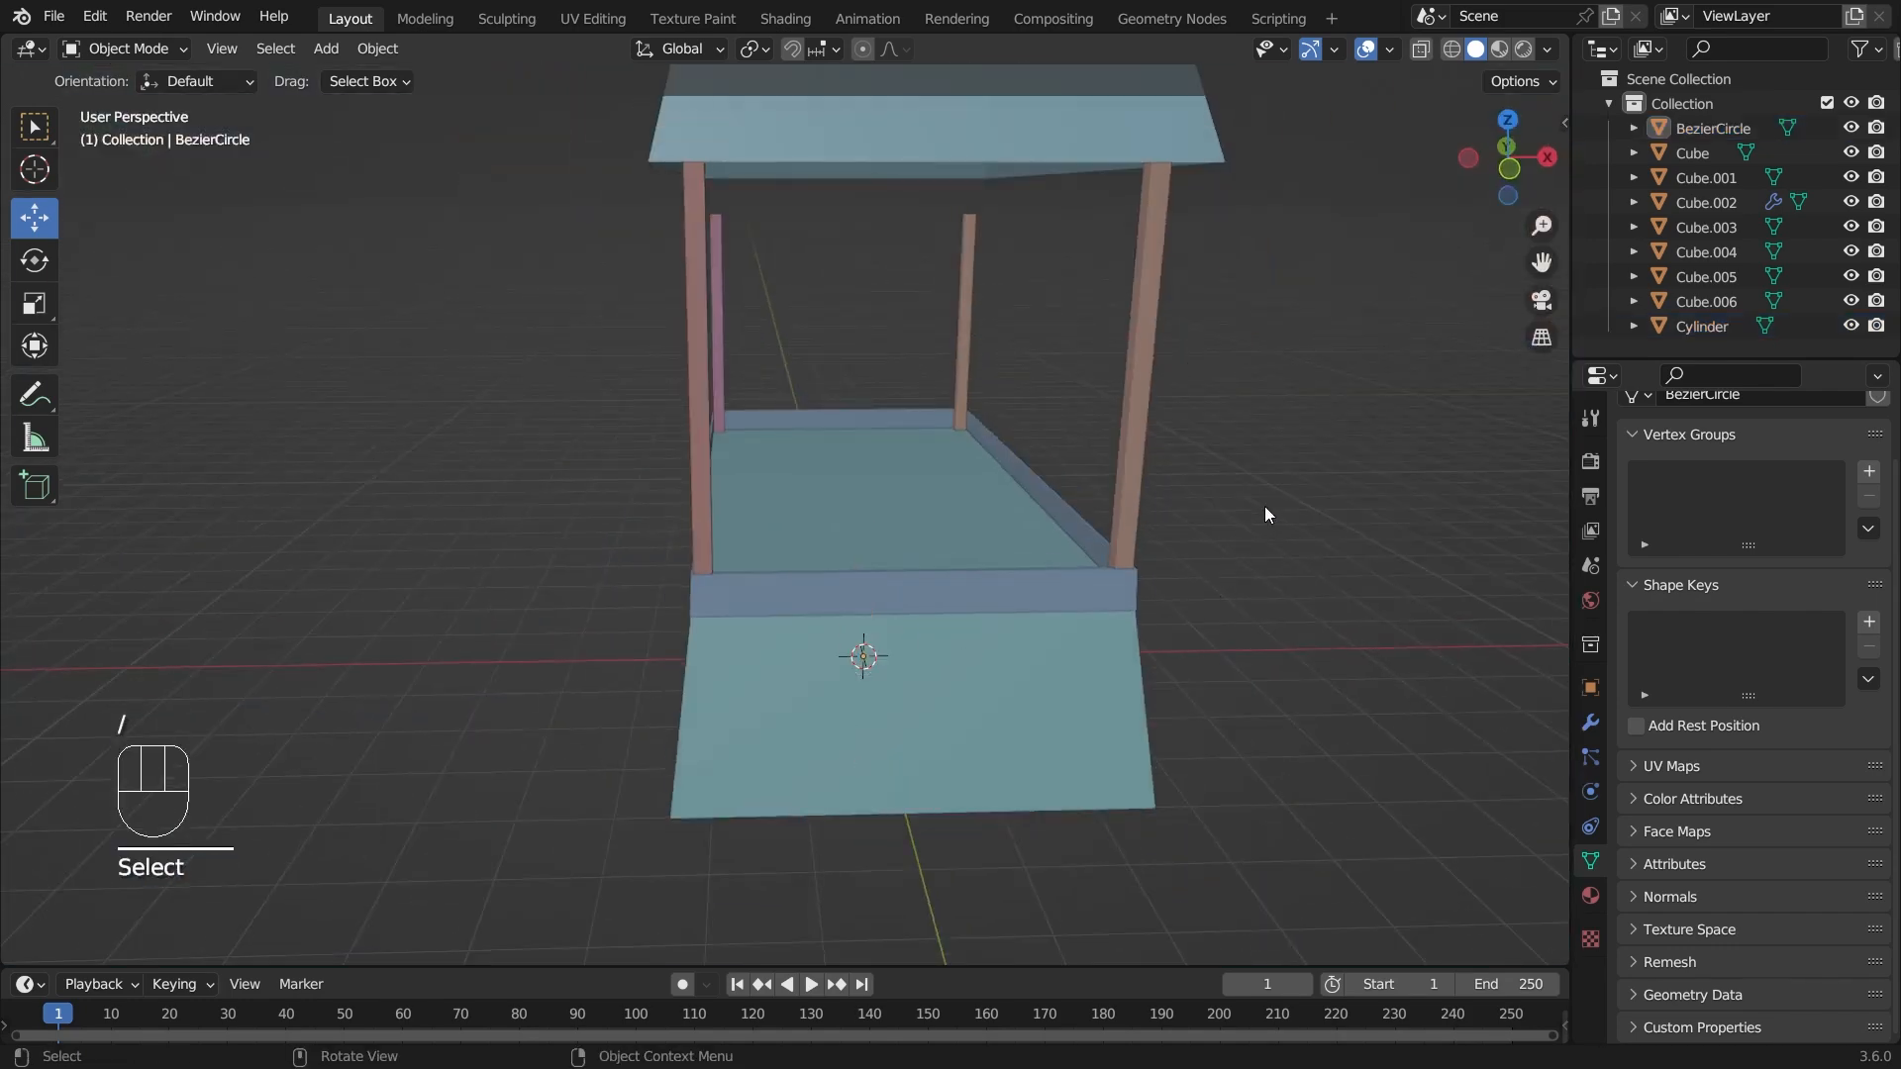
middle_click_drag(1263, 507, 1214, 547)
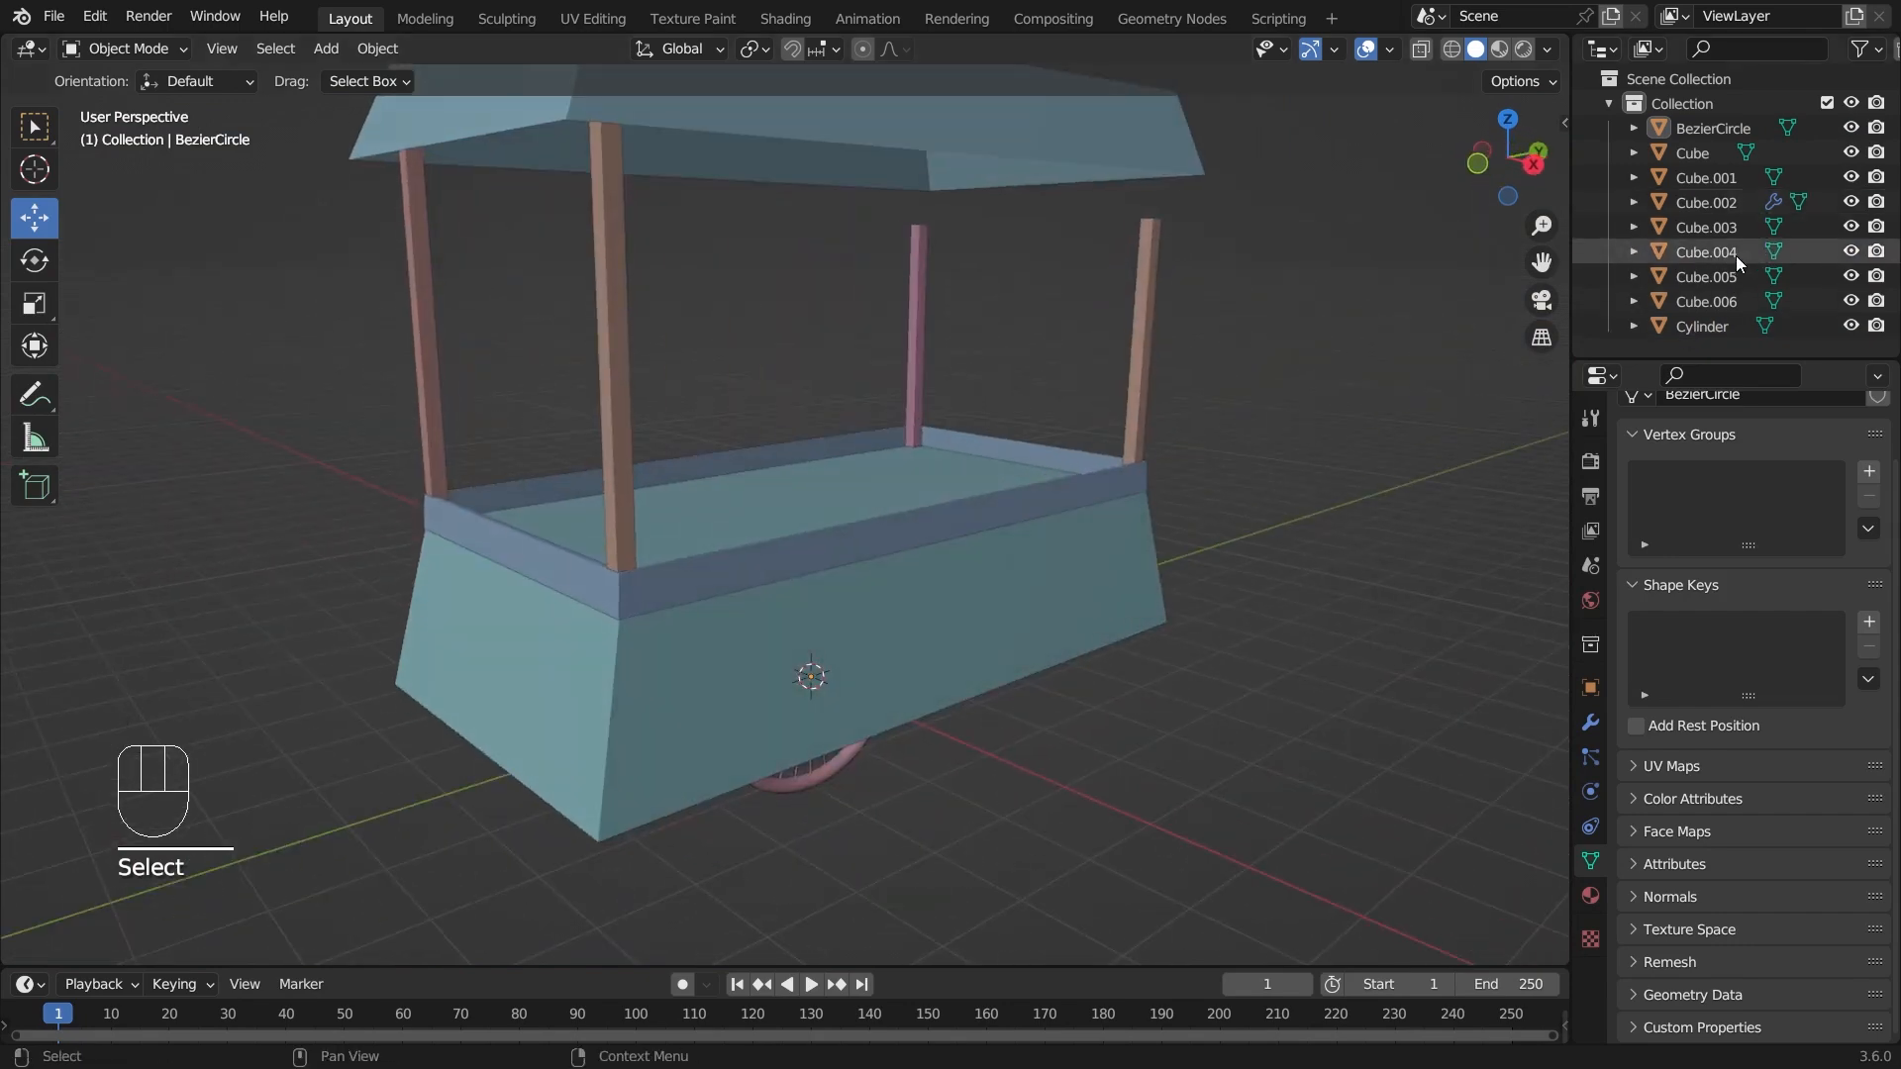
left_click(1721, 299)
left_click(1705, 158, "shift")
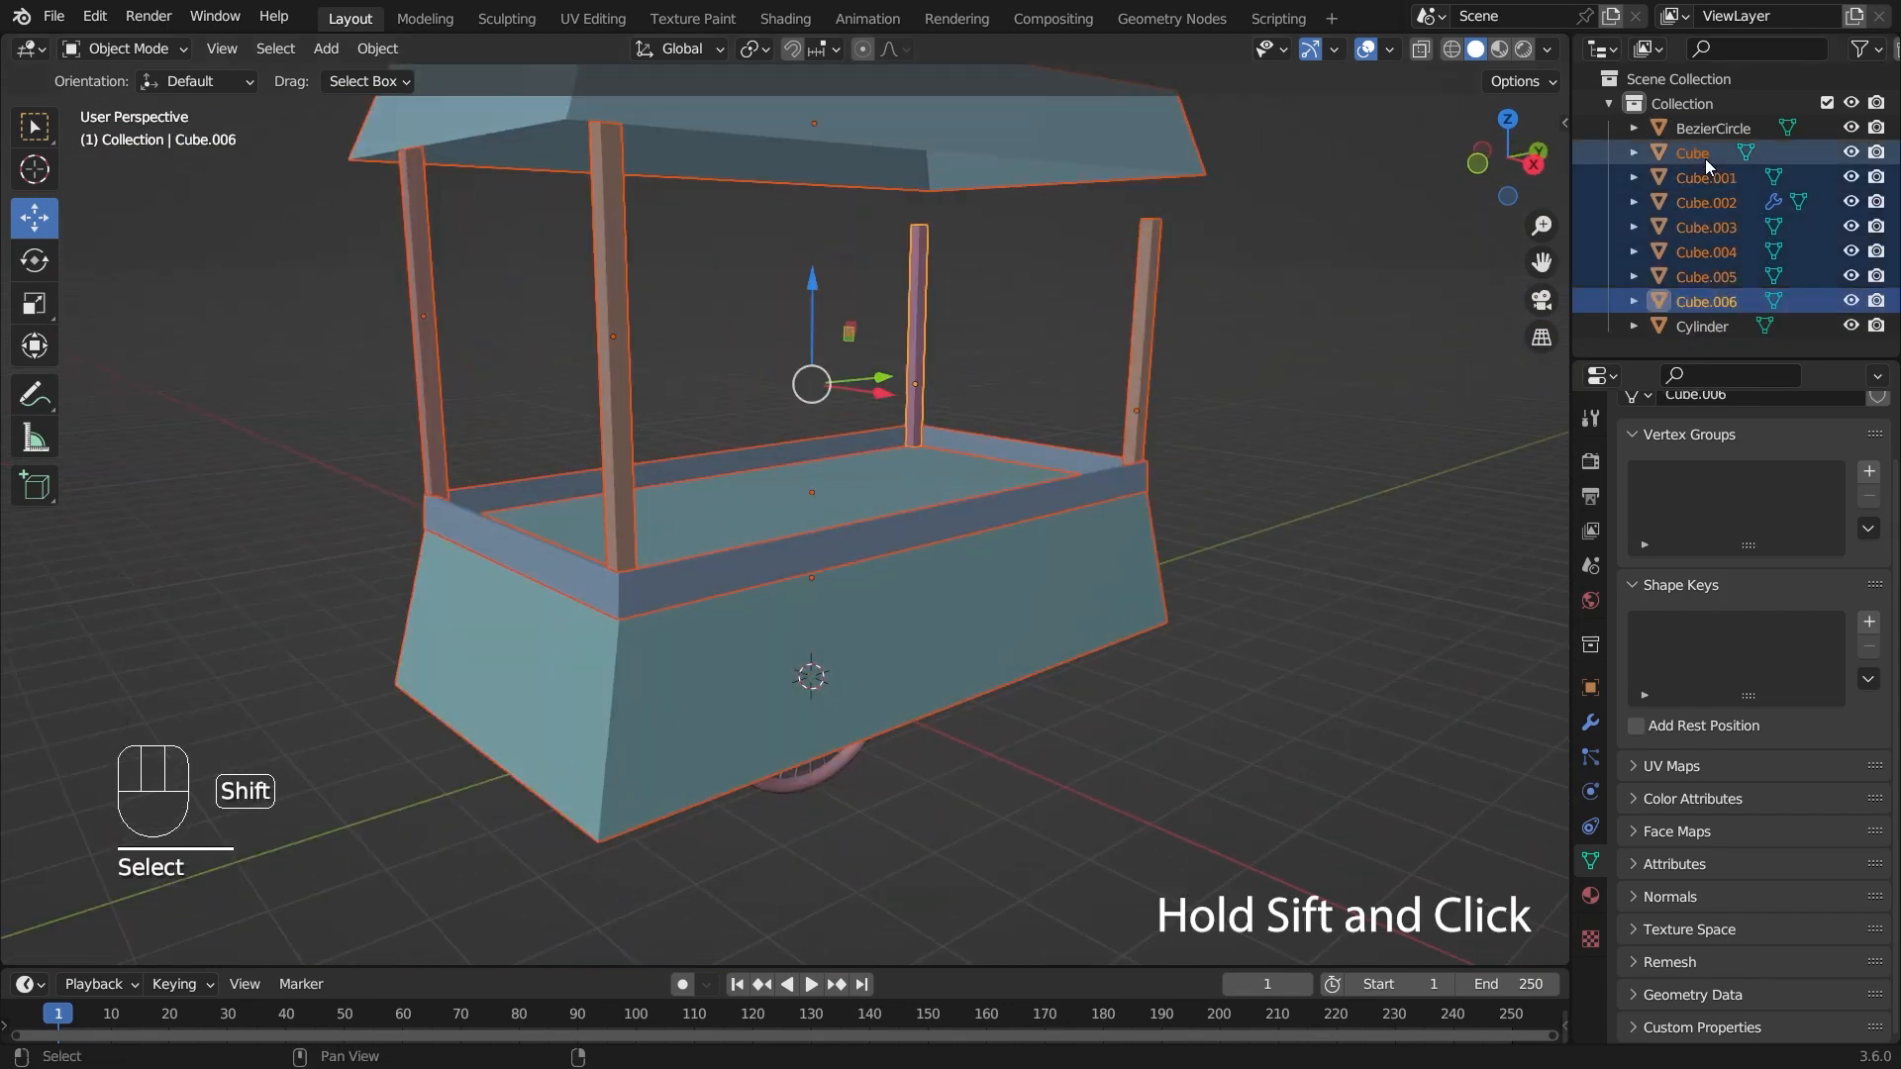
mouse_move(1277, 633)
middle_mouse_down()
mouse_move(984, 651)
mouse_move(1281, 638)
middle_mouse_up()
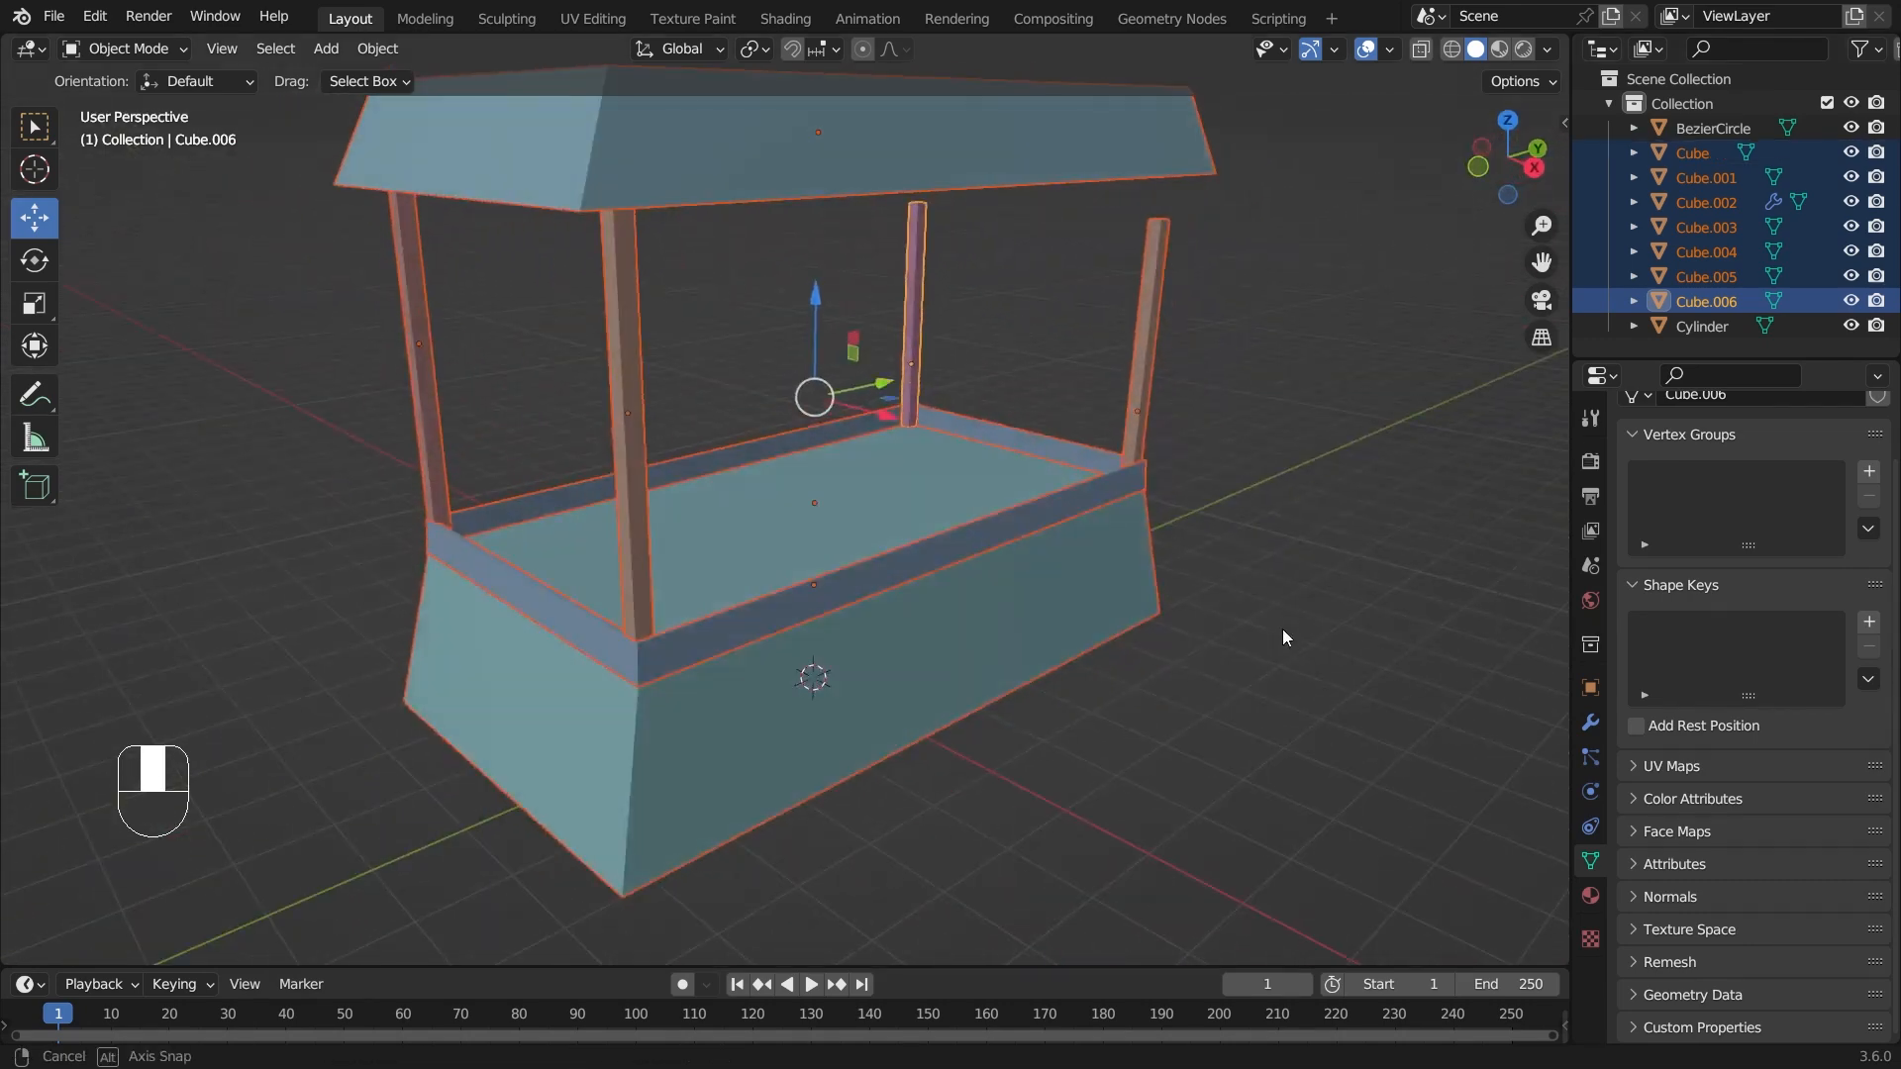
key("ctrl+z")
- Select the two posts that fall short of the roof at one end and raise them to meet it
left_click(928, 421)
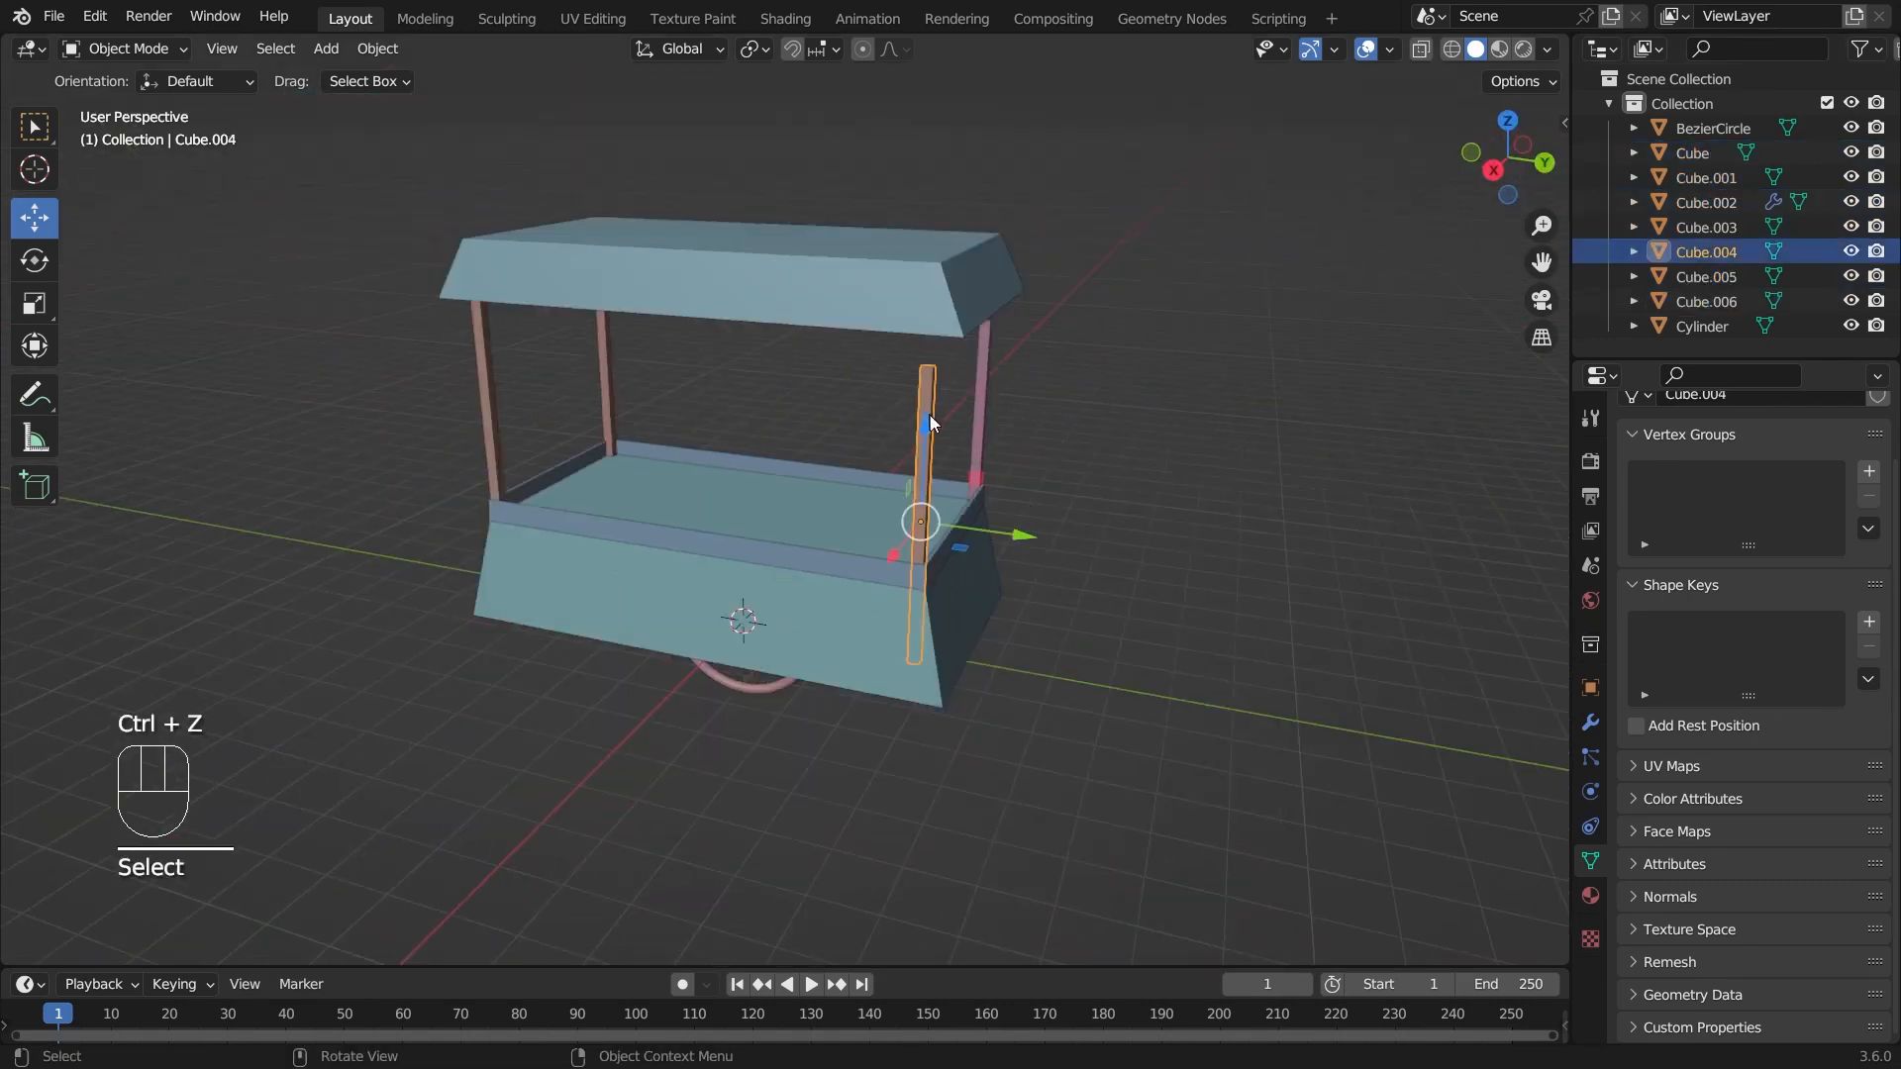
left_click(983, 406, "shift")
left_click_drag(955, 396, 951, 310)
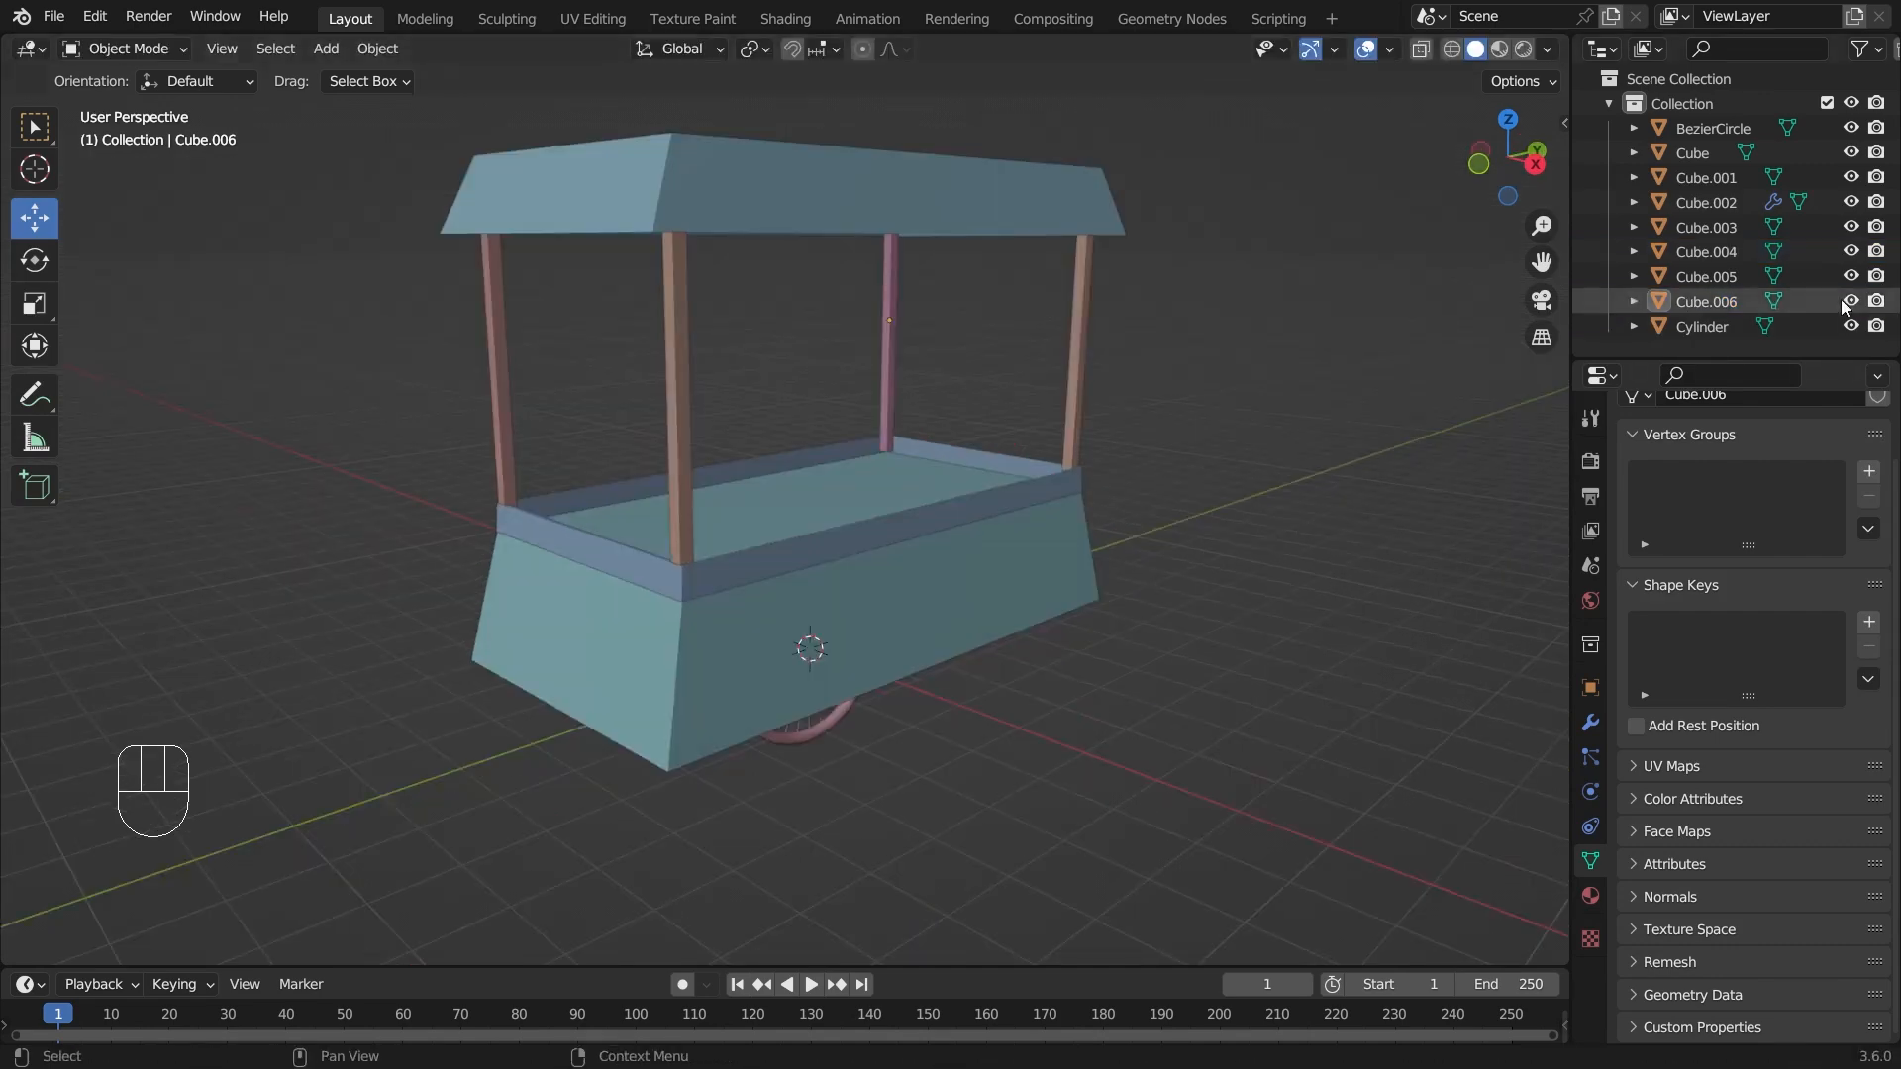
- Select all cart body parts with the base as the active object and parent the rim, posts and roof to it with Object
left_click(1737, 301)
left_click(1714, 155, "shift")
key("ctrl+p")
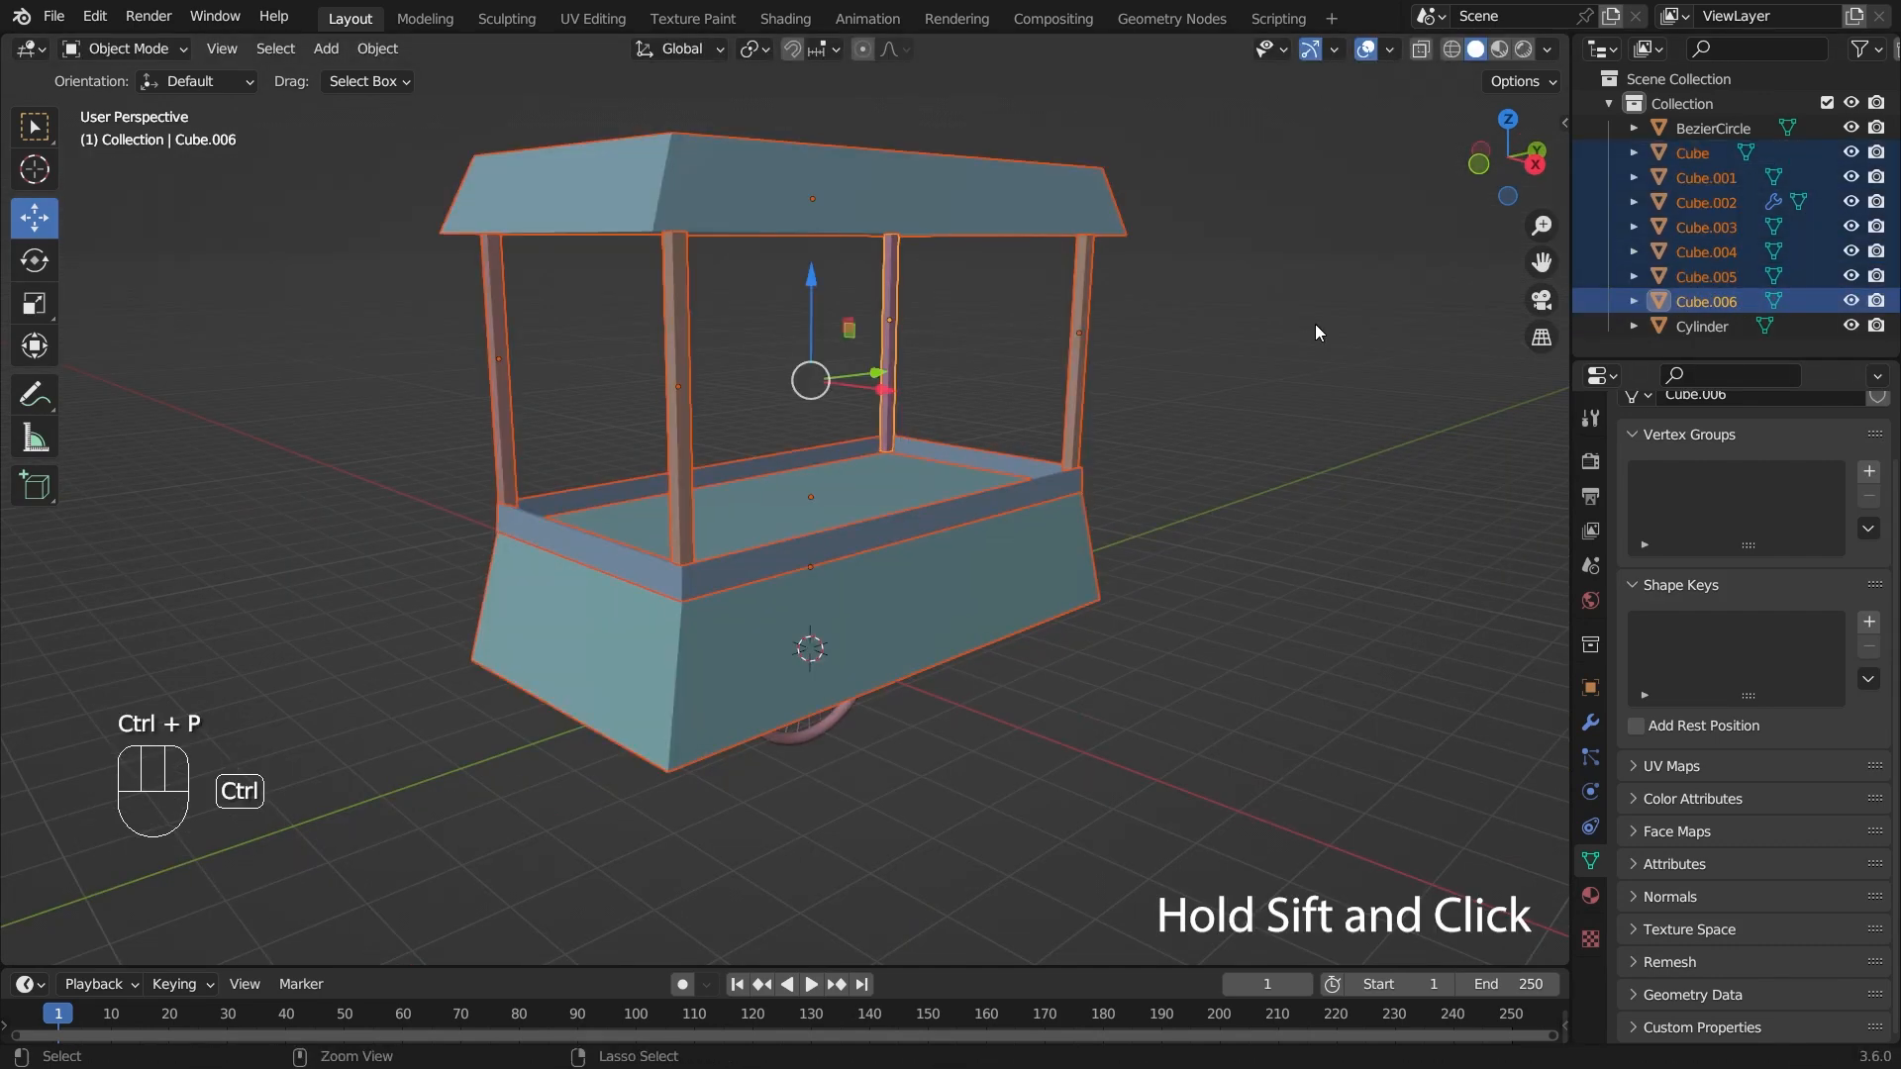
key("ctrl+p")
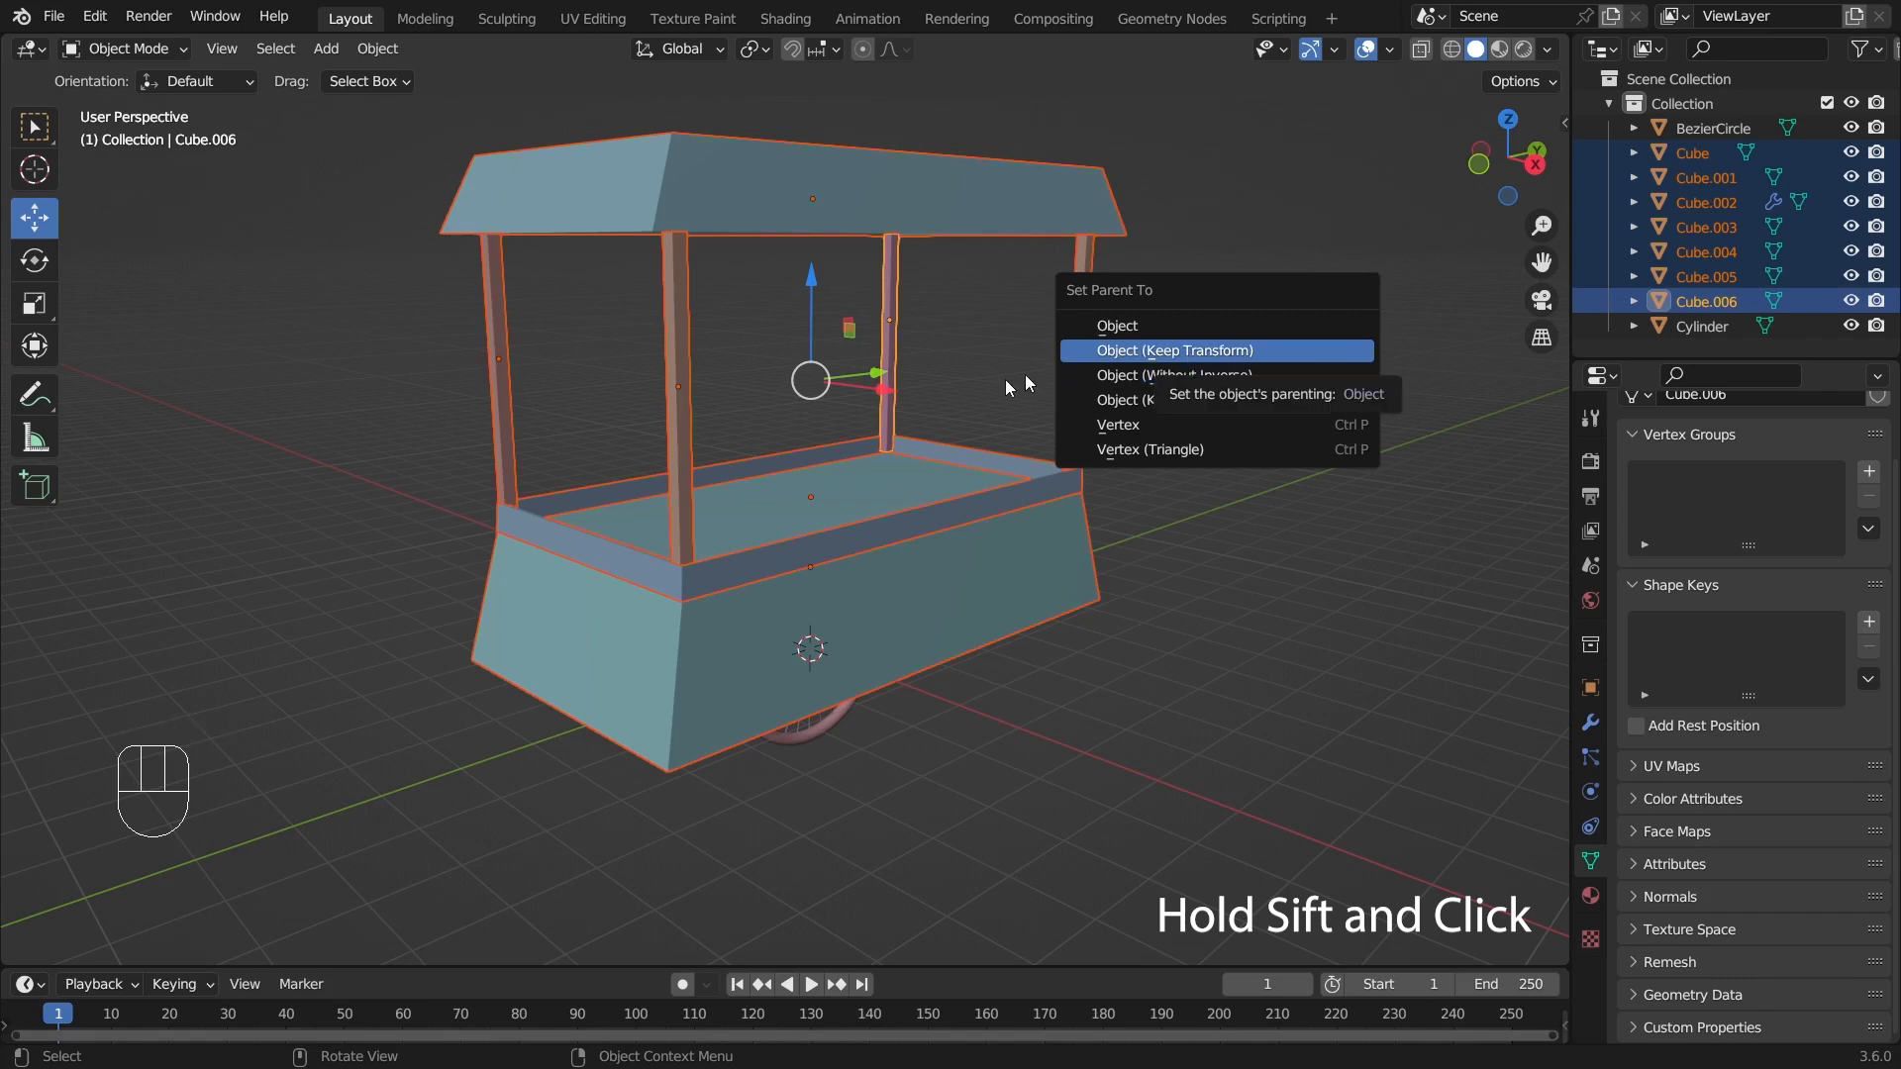
left_click(952, 585, "shift")
middle_click_drag(1052, 582, 907, 616)
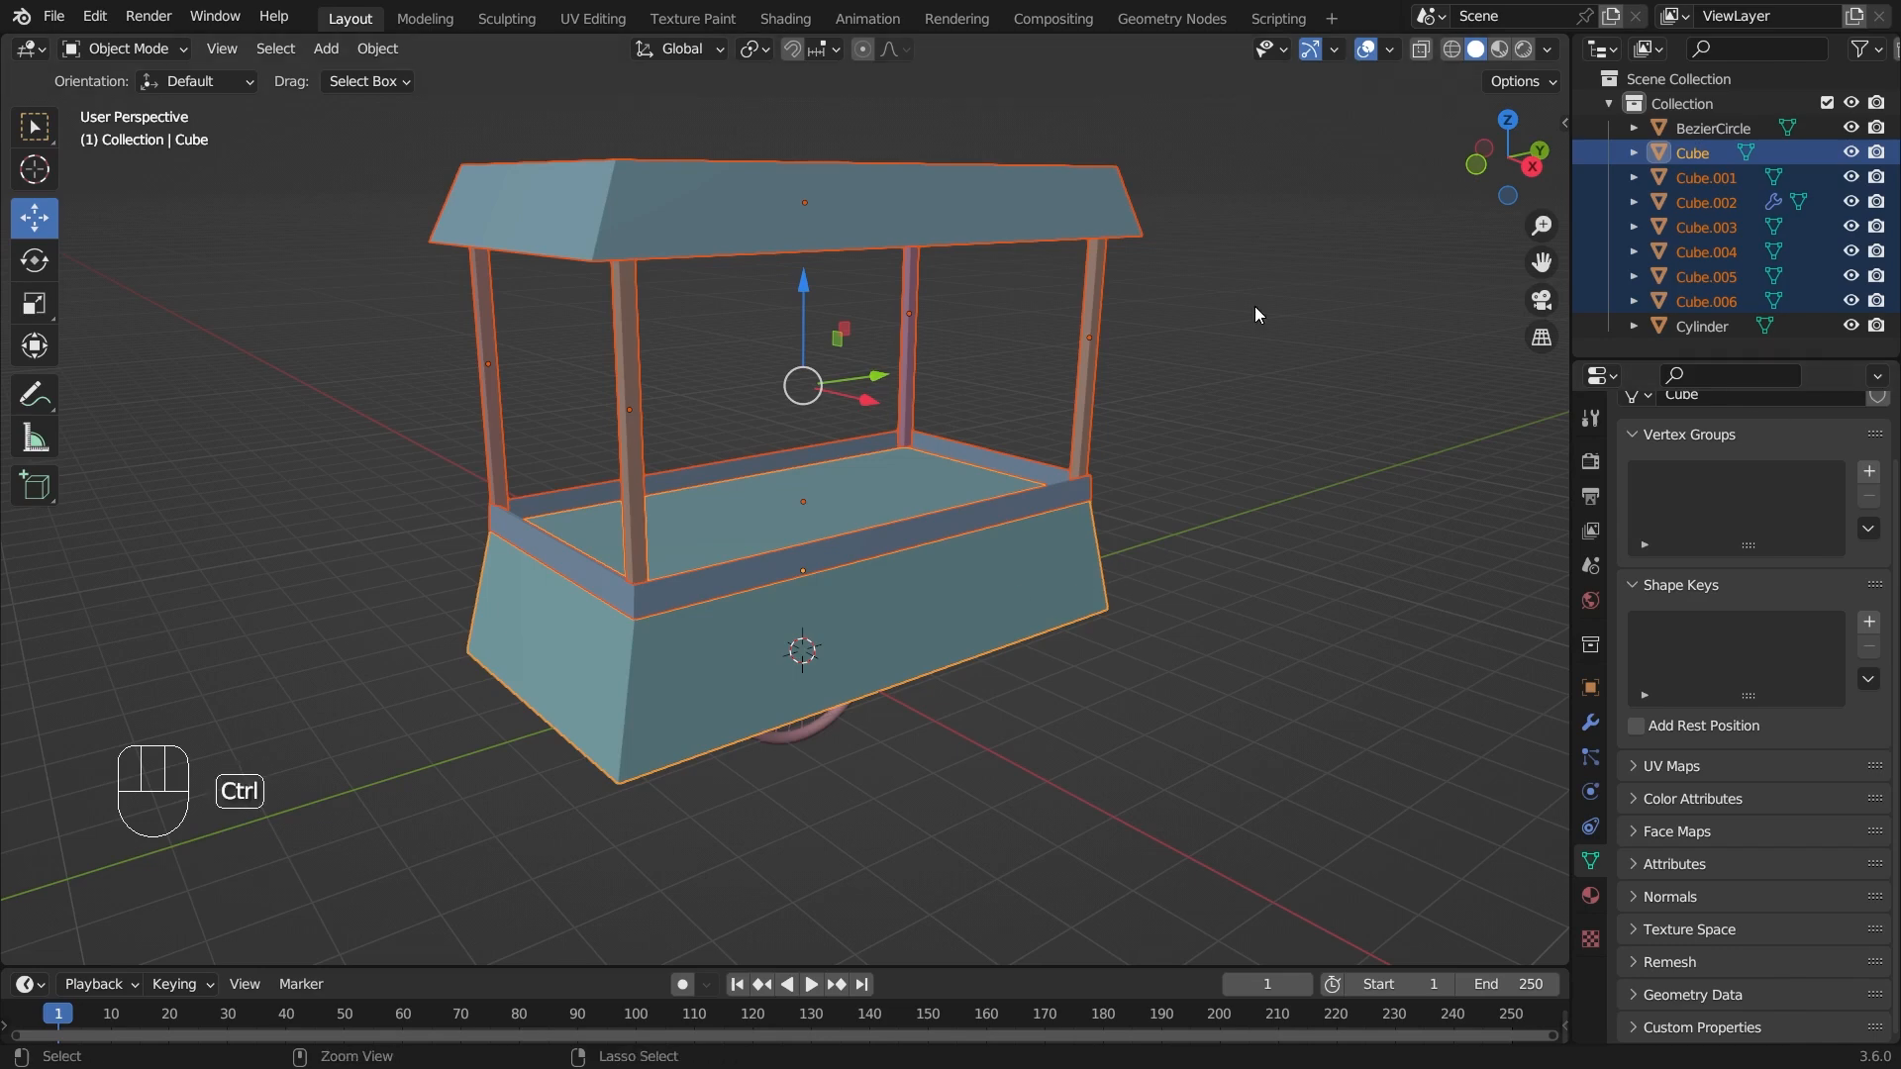
key("ctrl+p")
left_click(1231, 323)
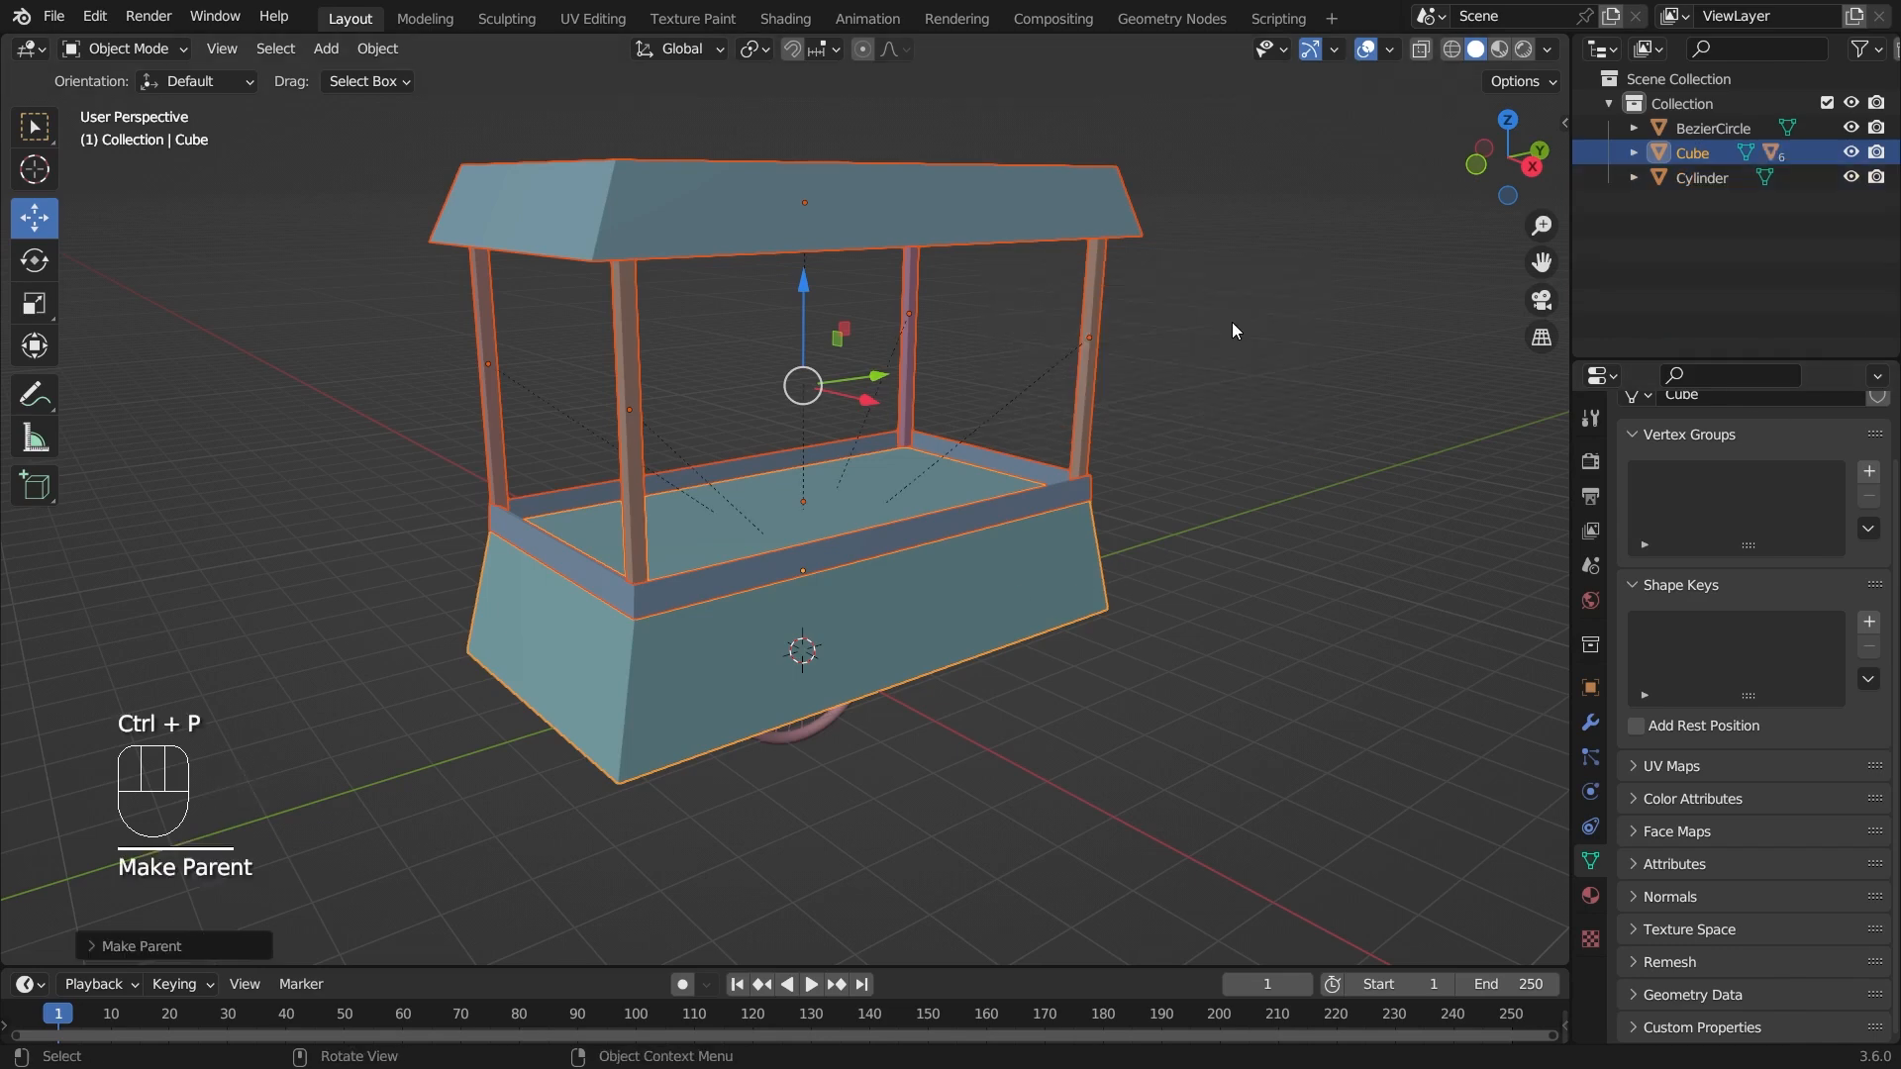
middle_click_drag(1230, 678, 1186, 670)
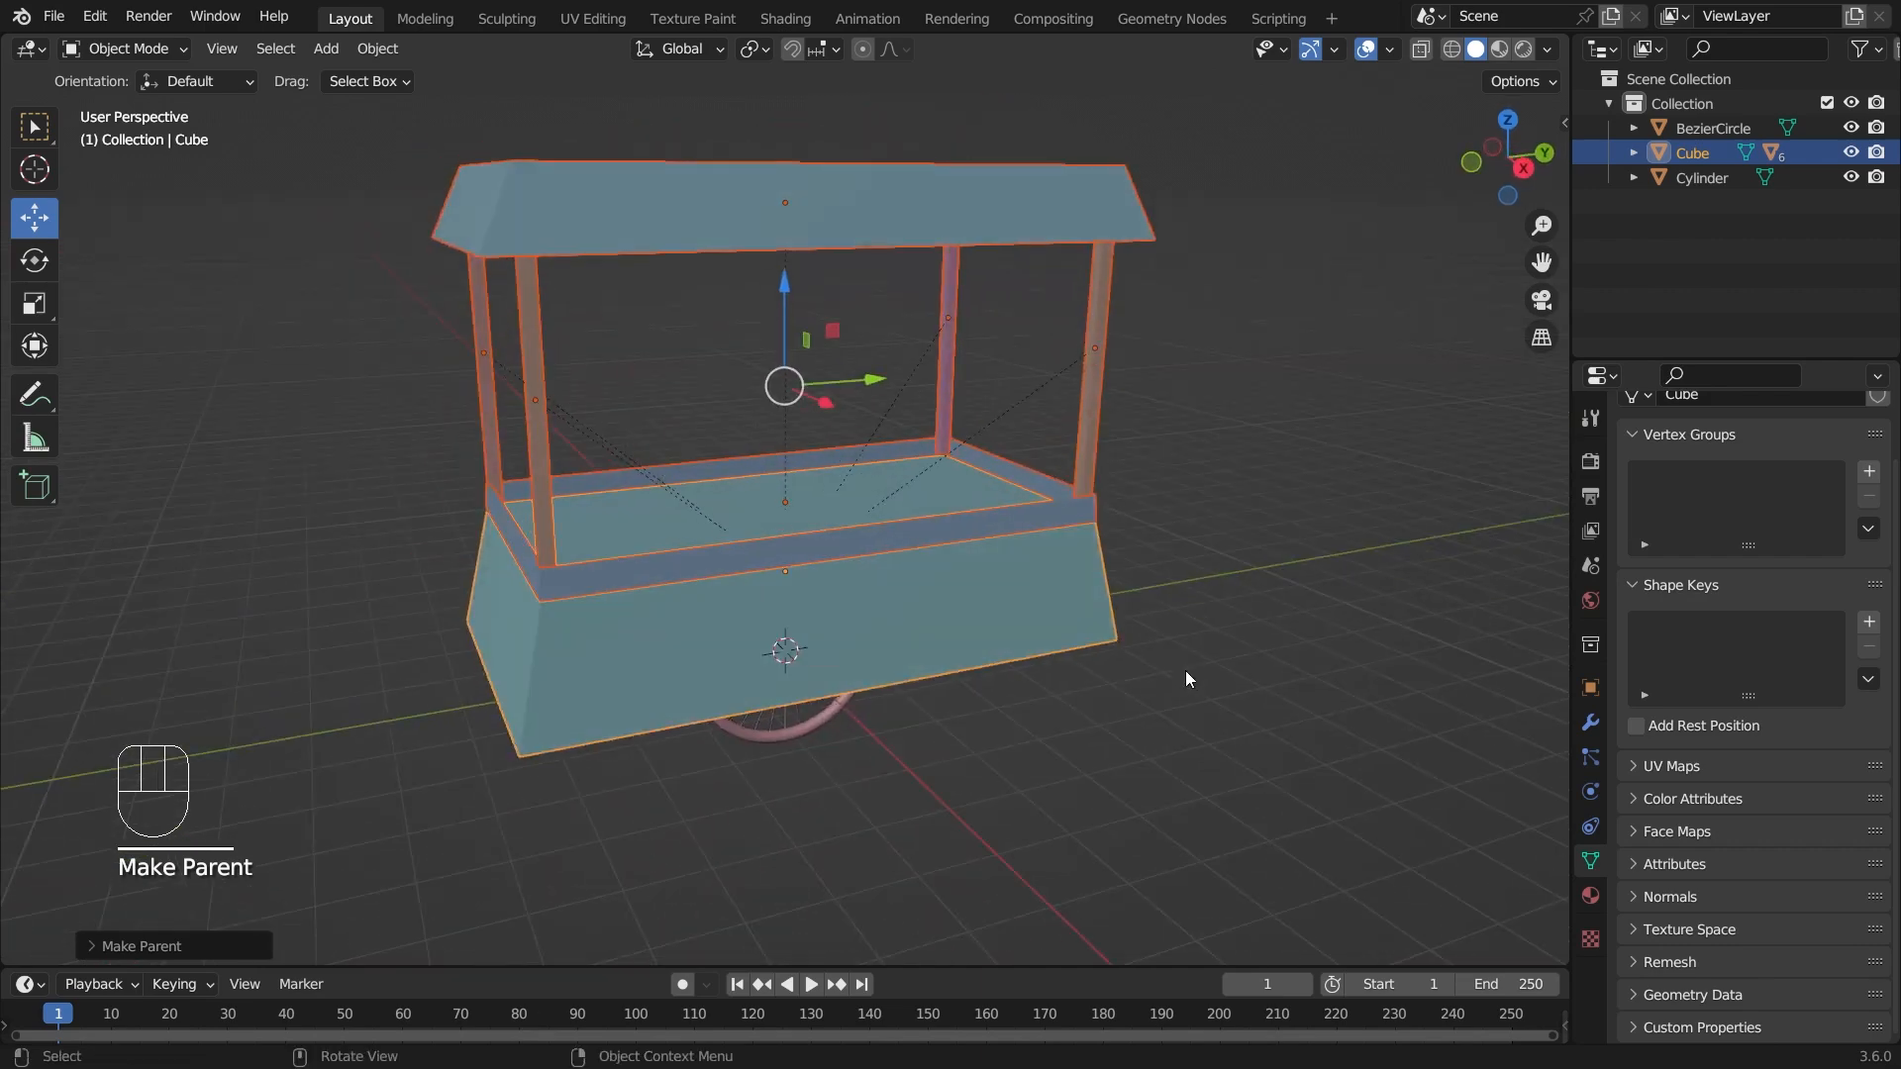
left_click(1078, 632)
middle_click_drag(1186, 736, 1155, 719)
- Select the wheel and its hub cylinder and isolate them in Local View
left_click(1684, 181)
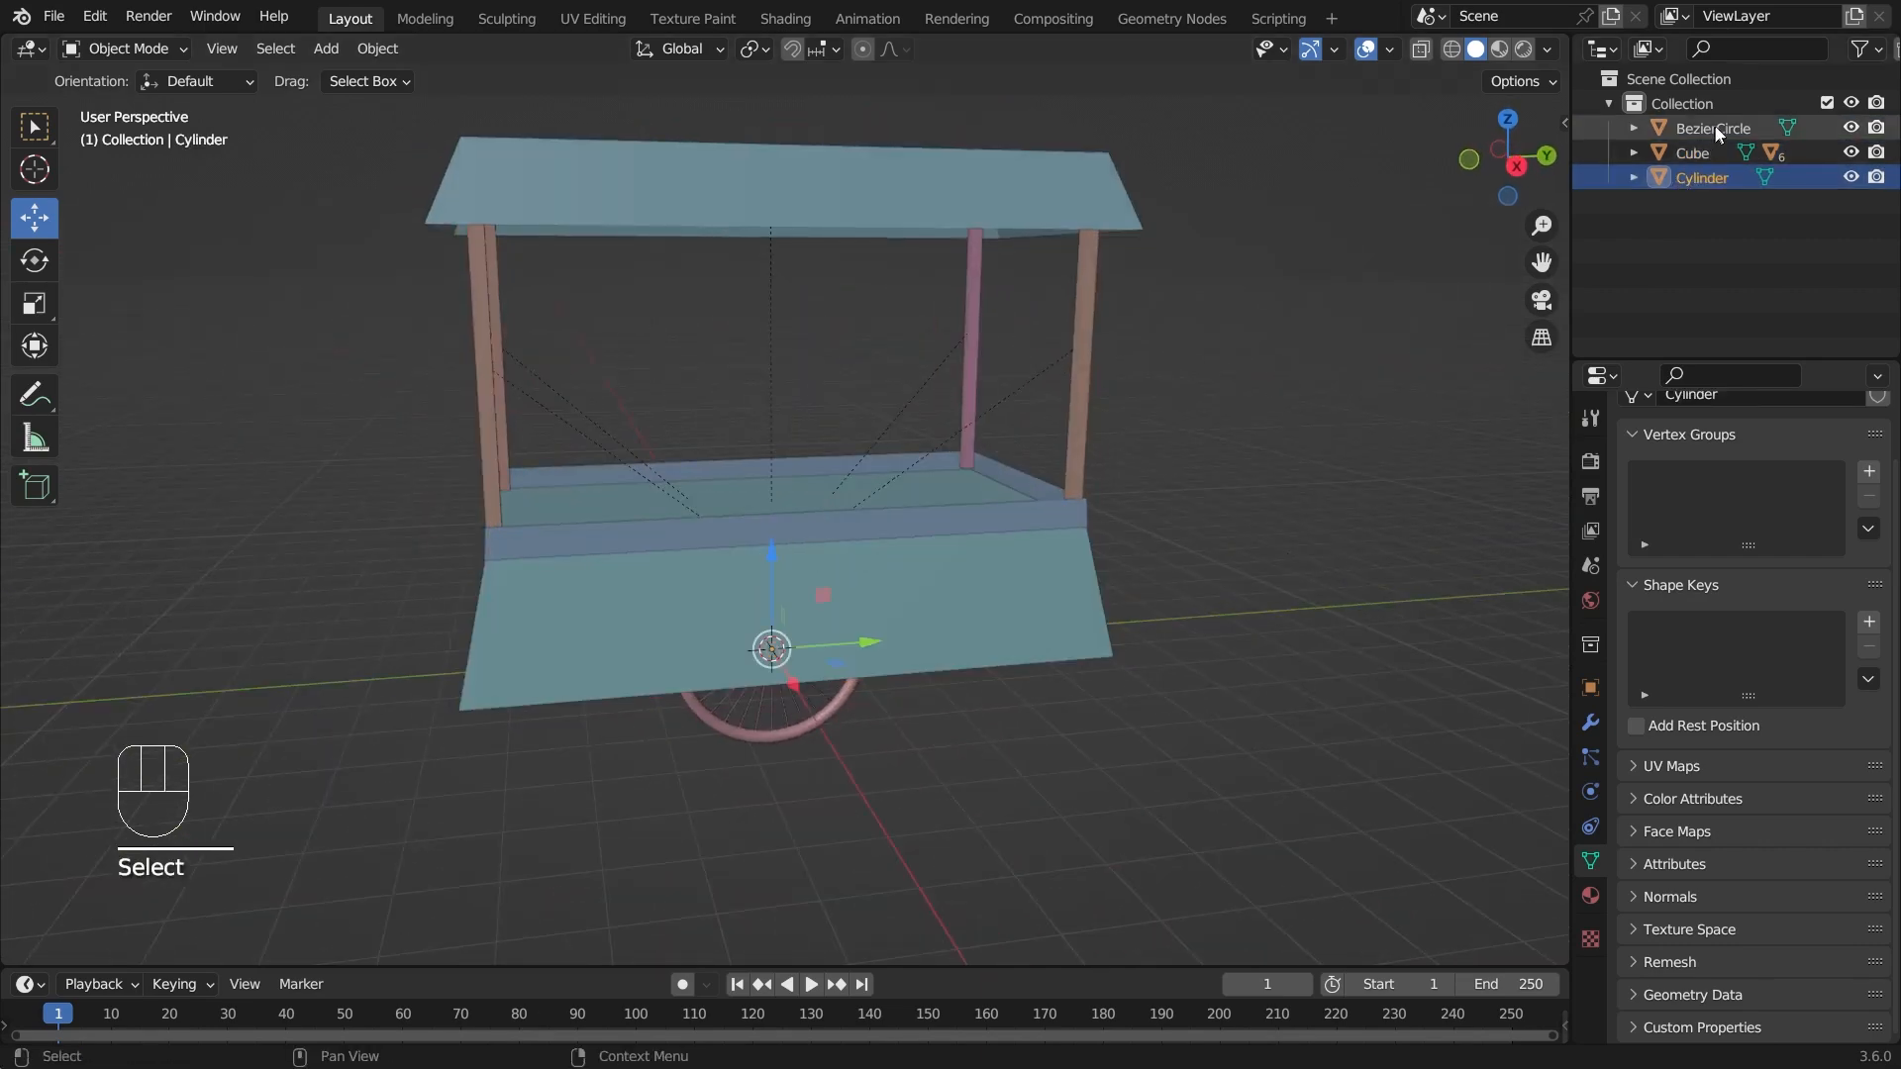
left_click(1715, 126, "ctrl")
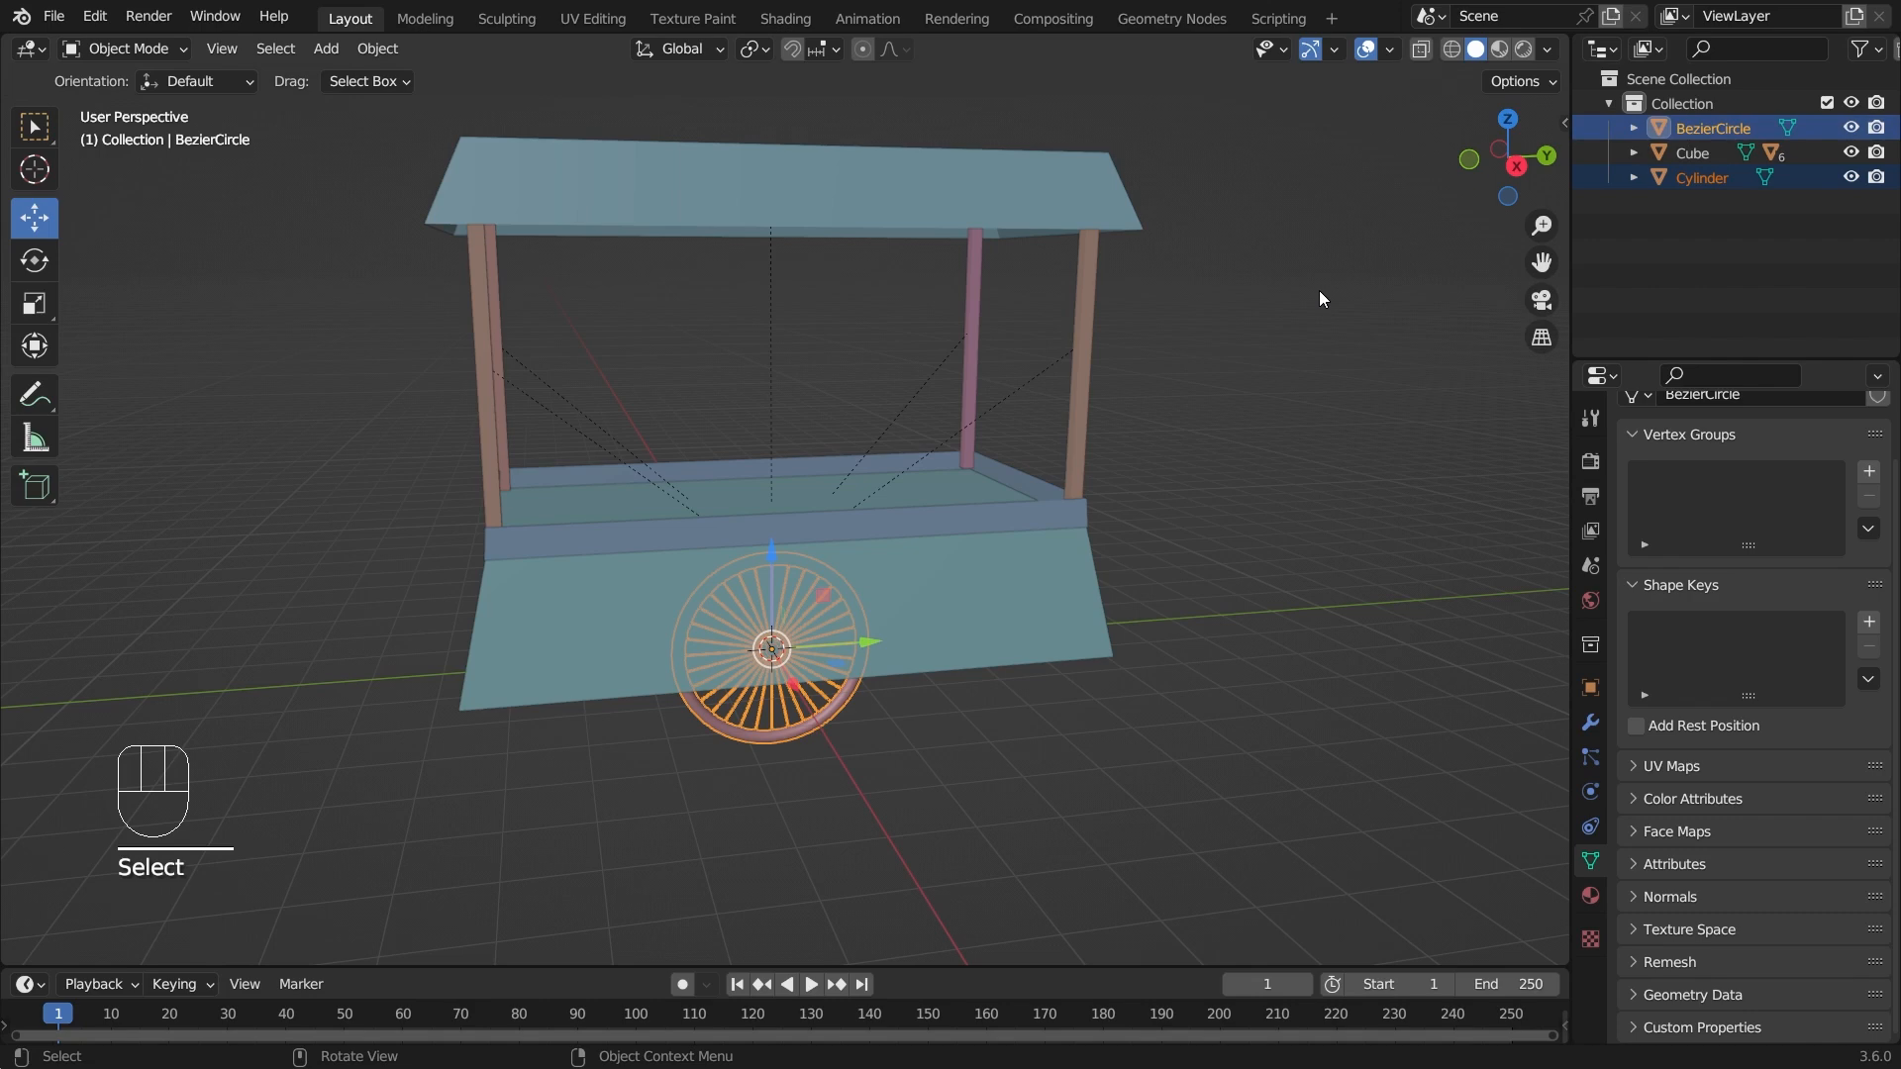
key("slash")
middle_click_drag(934, 555, 1040, 600)
left_click(1118, 609)
scroll(1114, 606, "up", 5)
- Put the hub cylinder in Edit Mode with face selection and select its outer end face
left_click(822, 534)
left_click(826, 533)
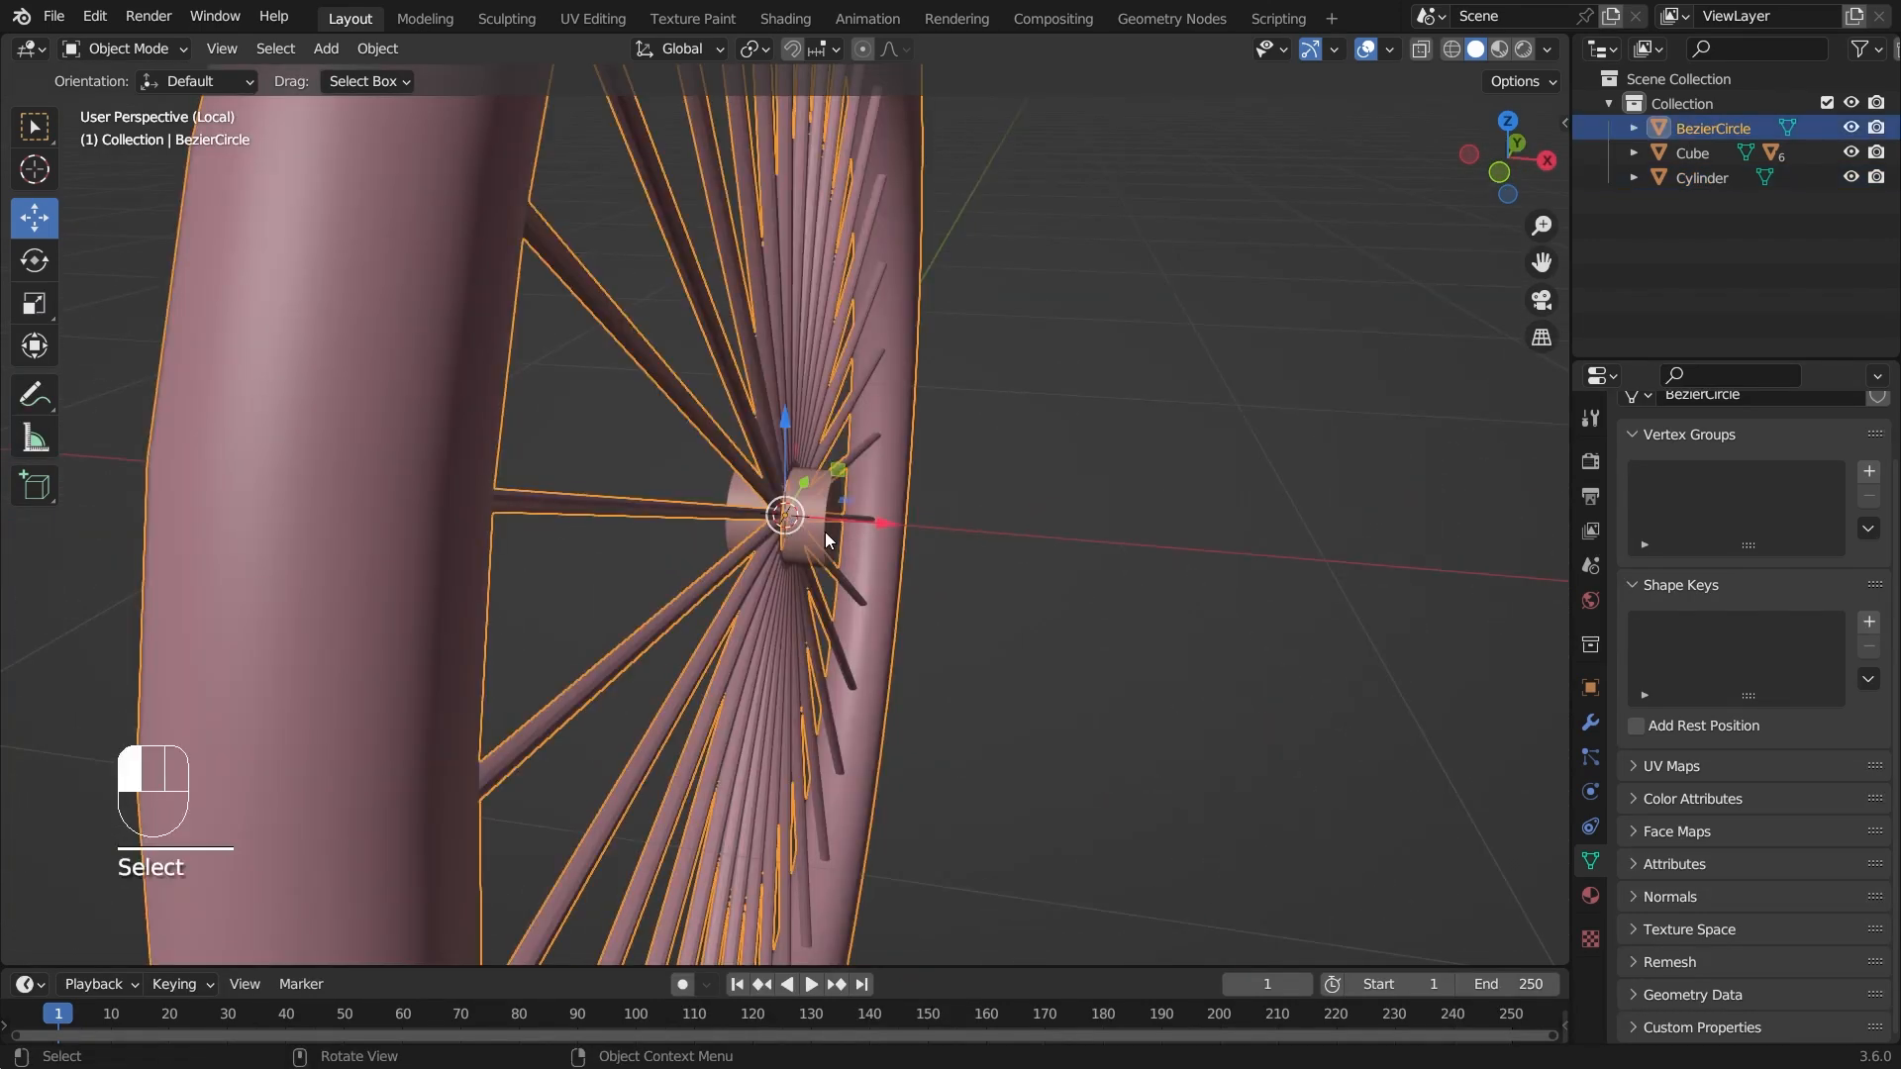
middle_click_drag(824, 531, 909, 540)
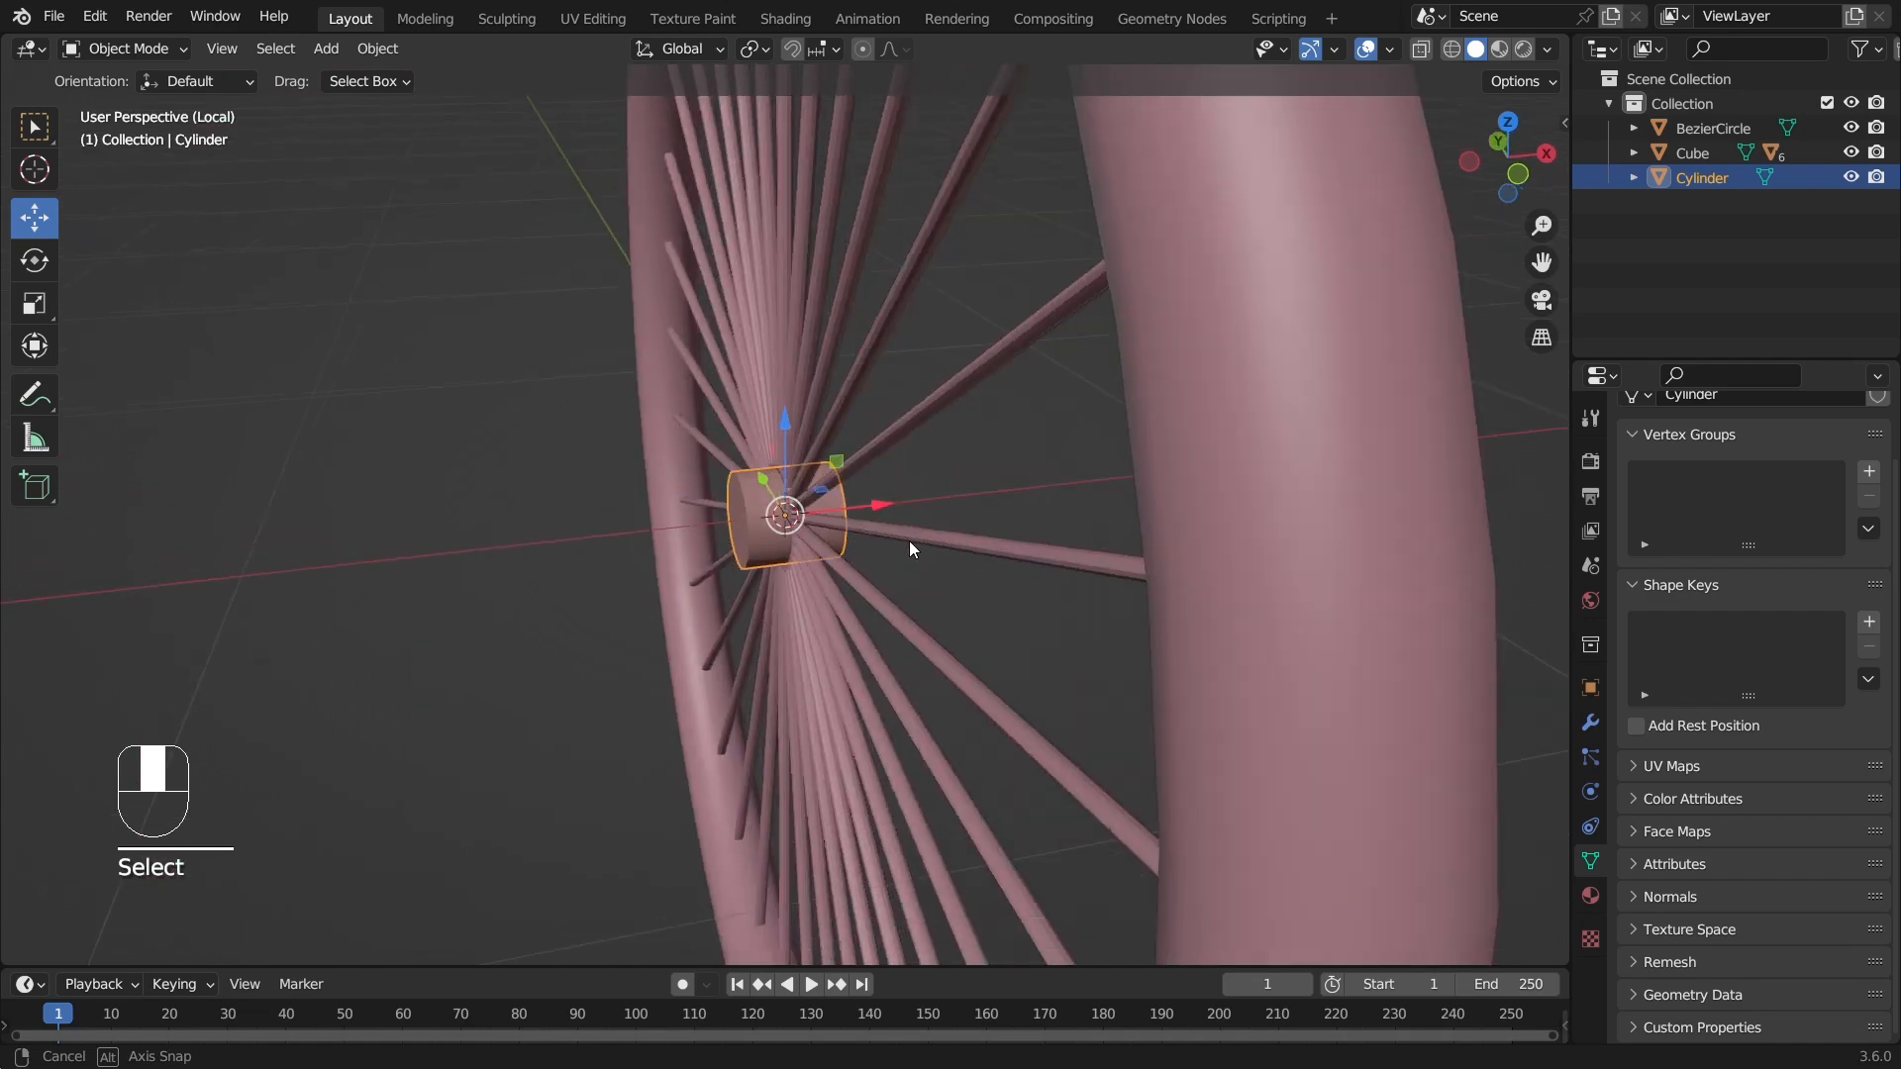
left_click(129, 49)
left_click(94, 102)
middle_click_drag(396, 514, 548, 255)
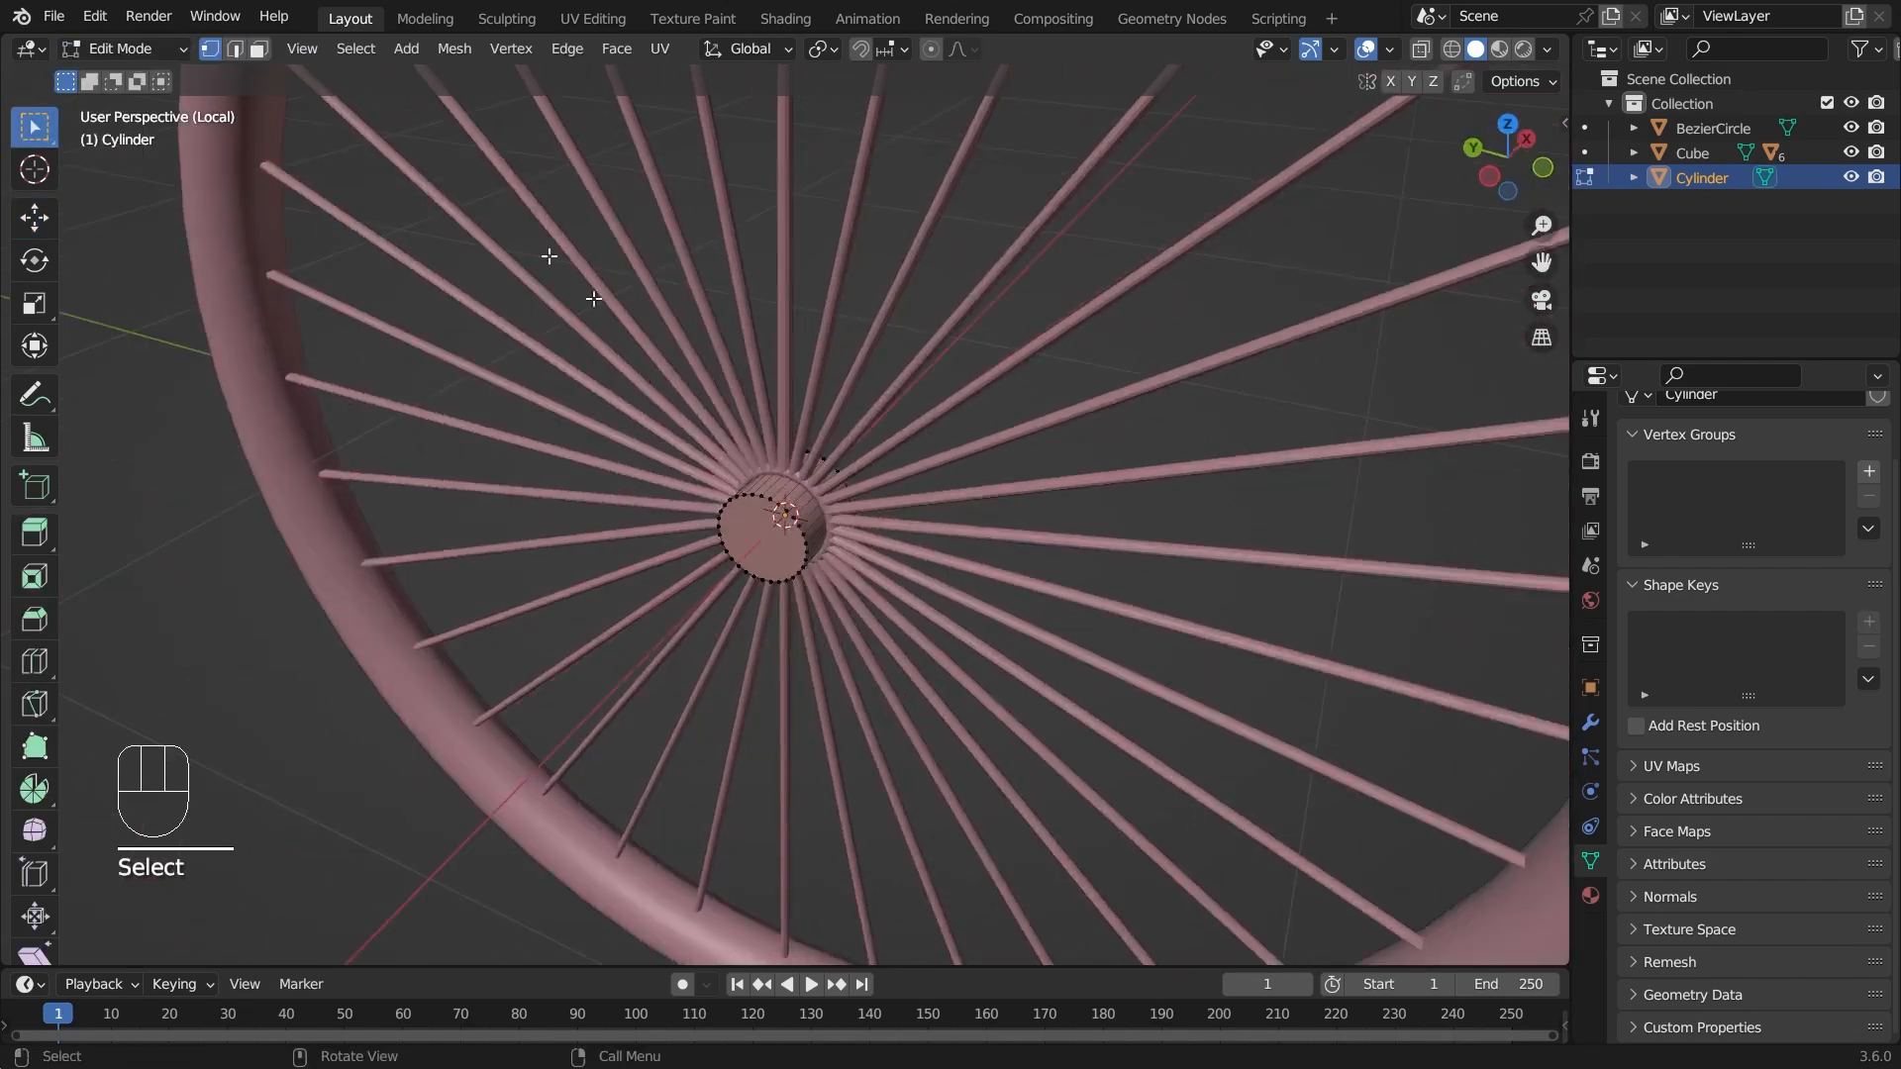
left_click(258, 48)
left_click(721, 546)
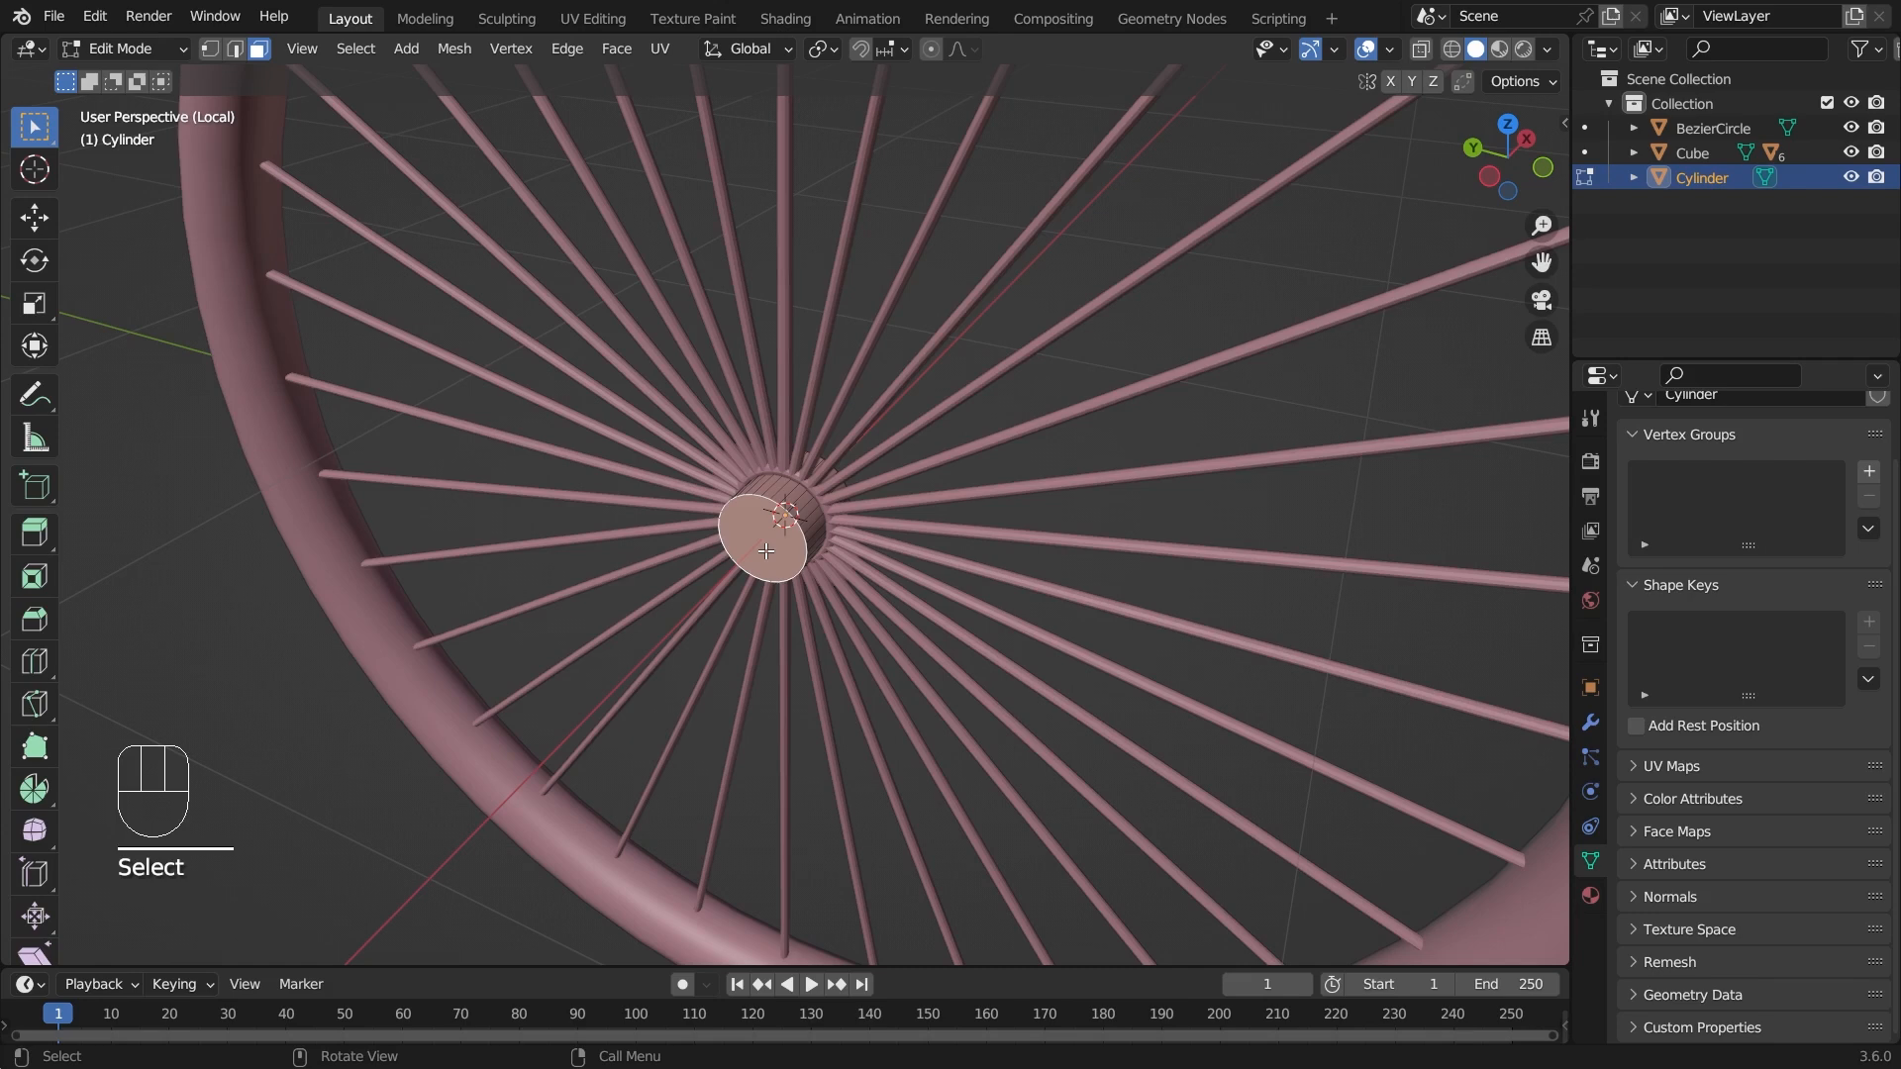
- Try deleting the hub's outer end face and undo the deletion
key("x")
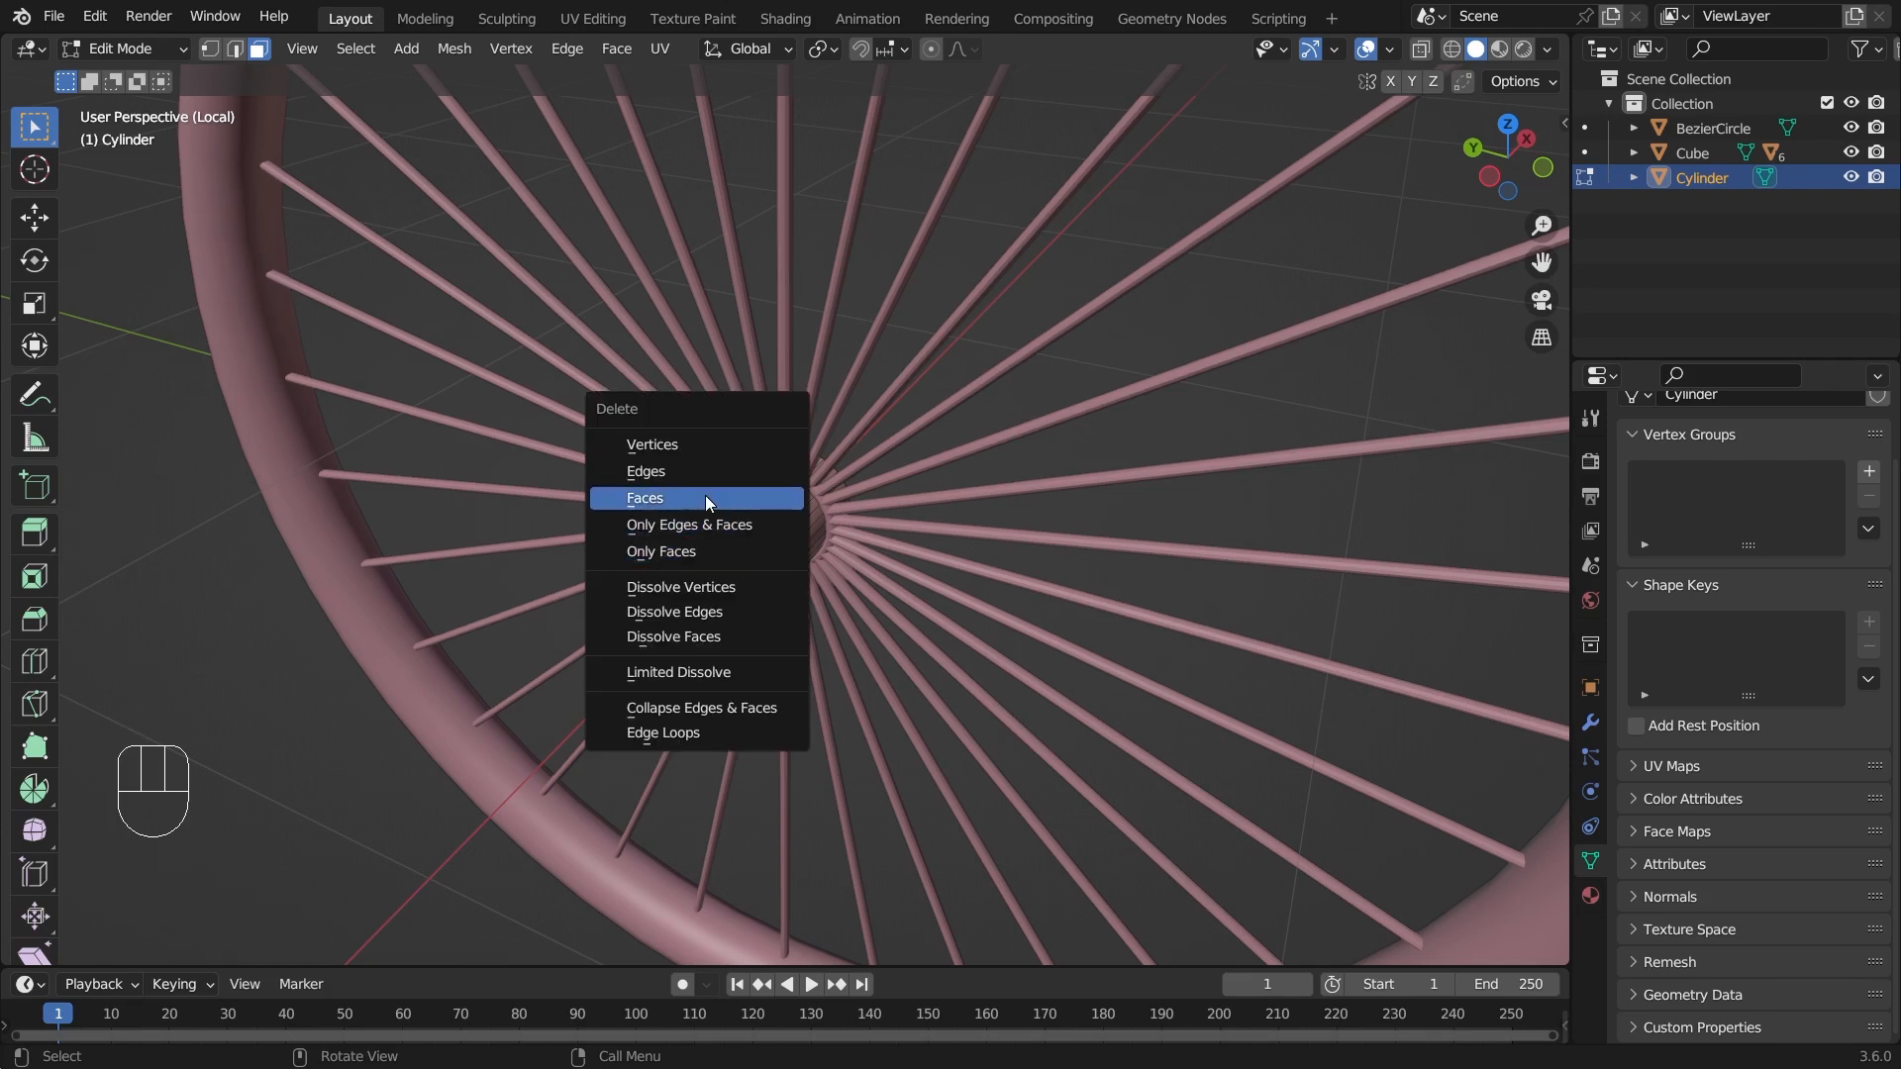
left_click(705, 495)
middle_click_drag(705, 495, 900, 580)
key("ctrl+z")
- Inset the hub's outer end face and scale the inner face uniformly to about 0.5
scroll(881, 569, "up", 3)
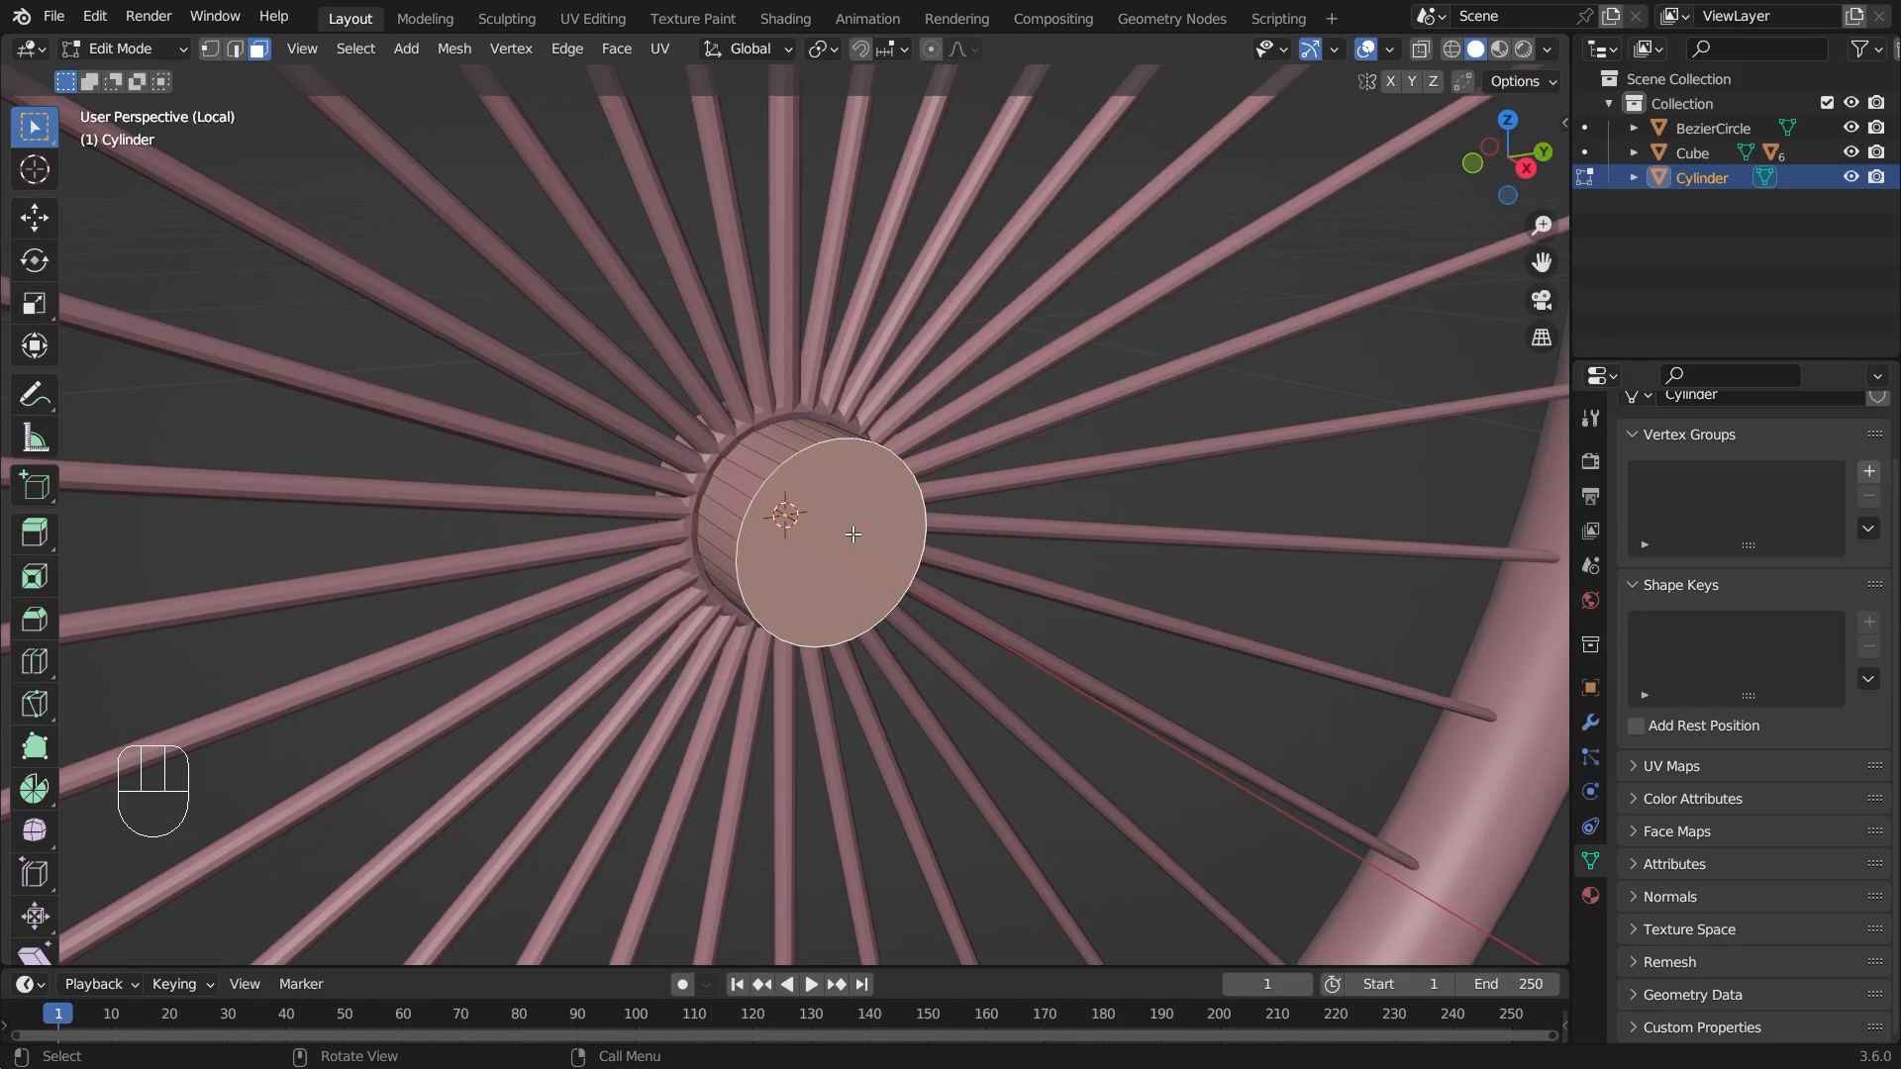
key("i")
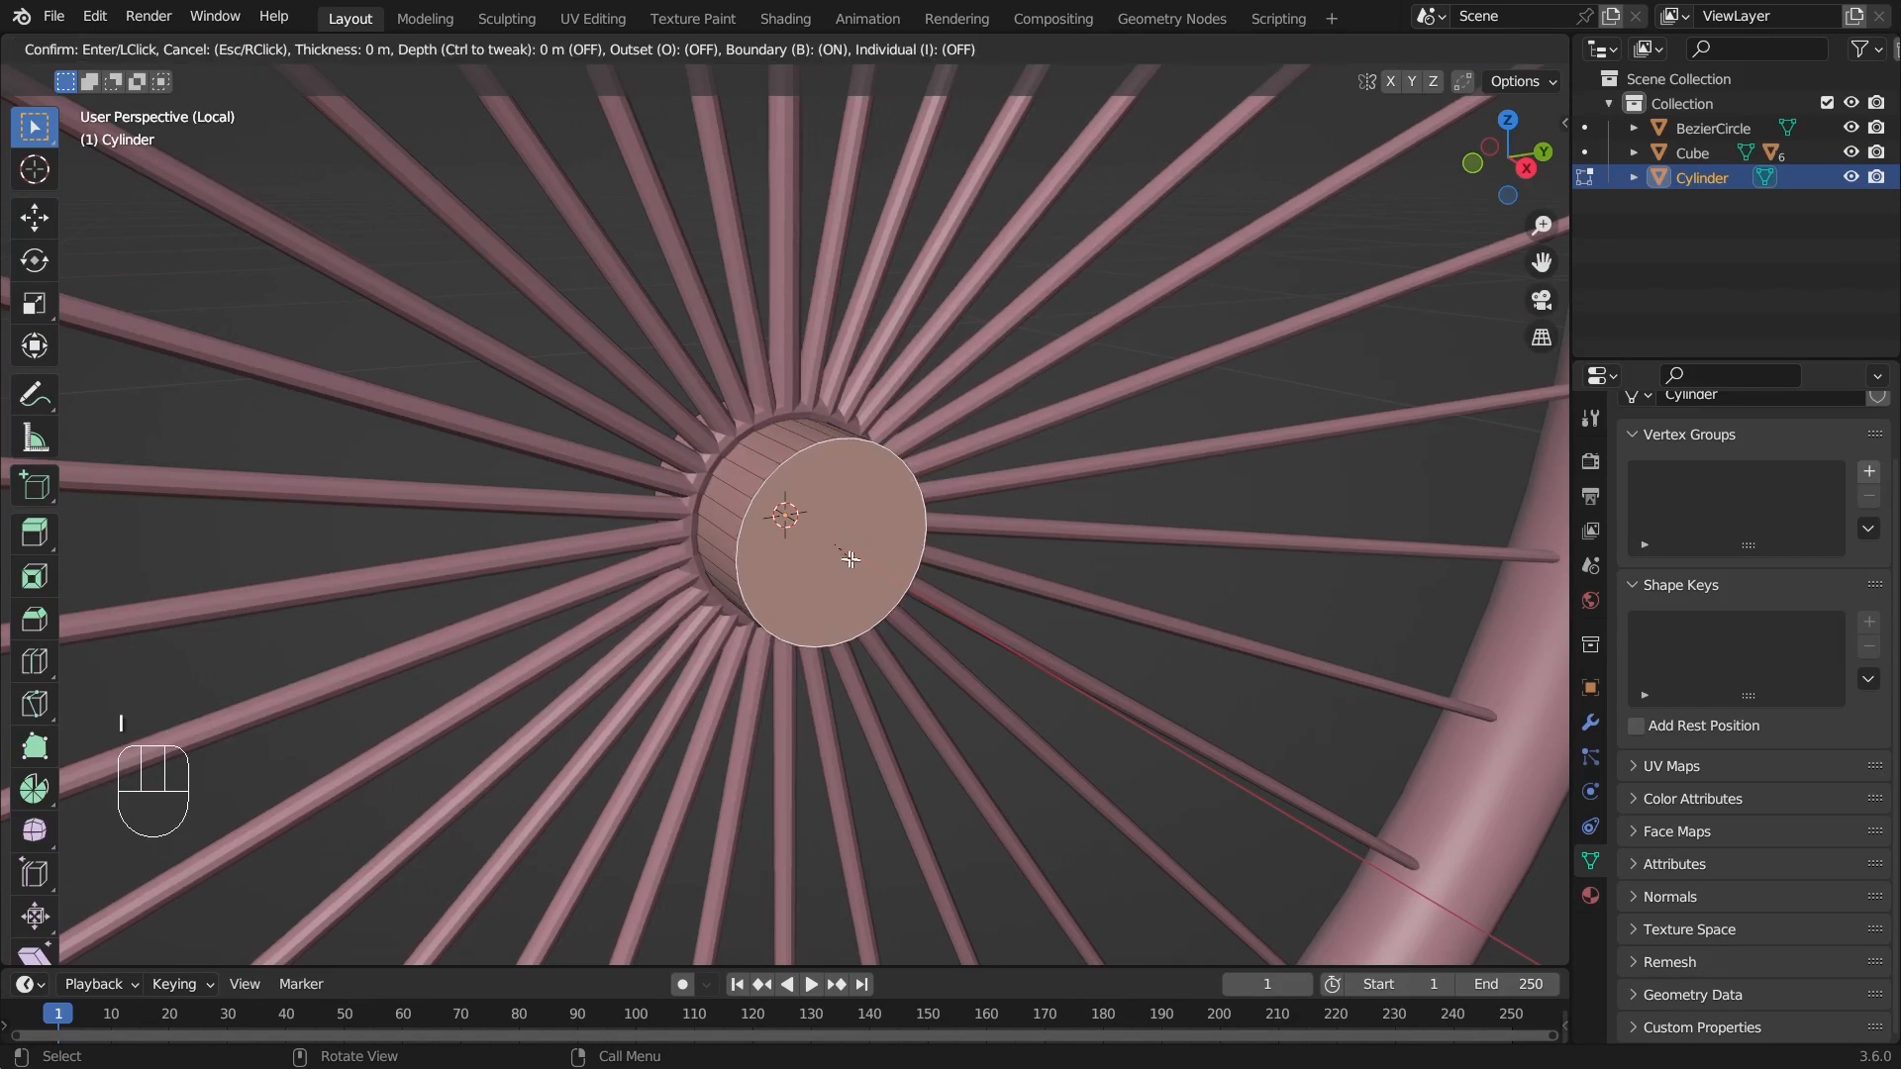
left_click(837, 550)
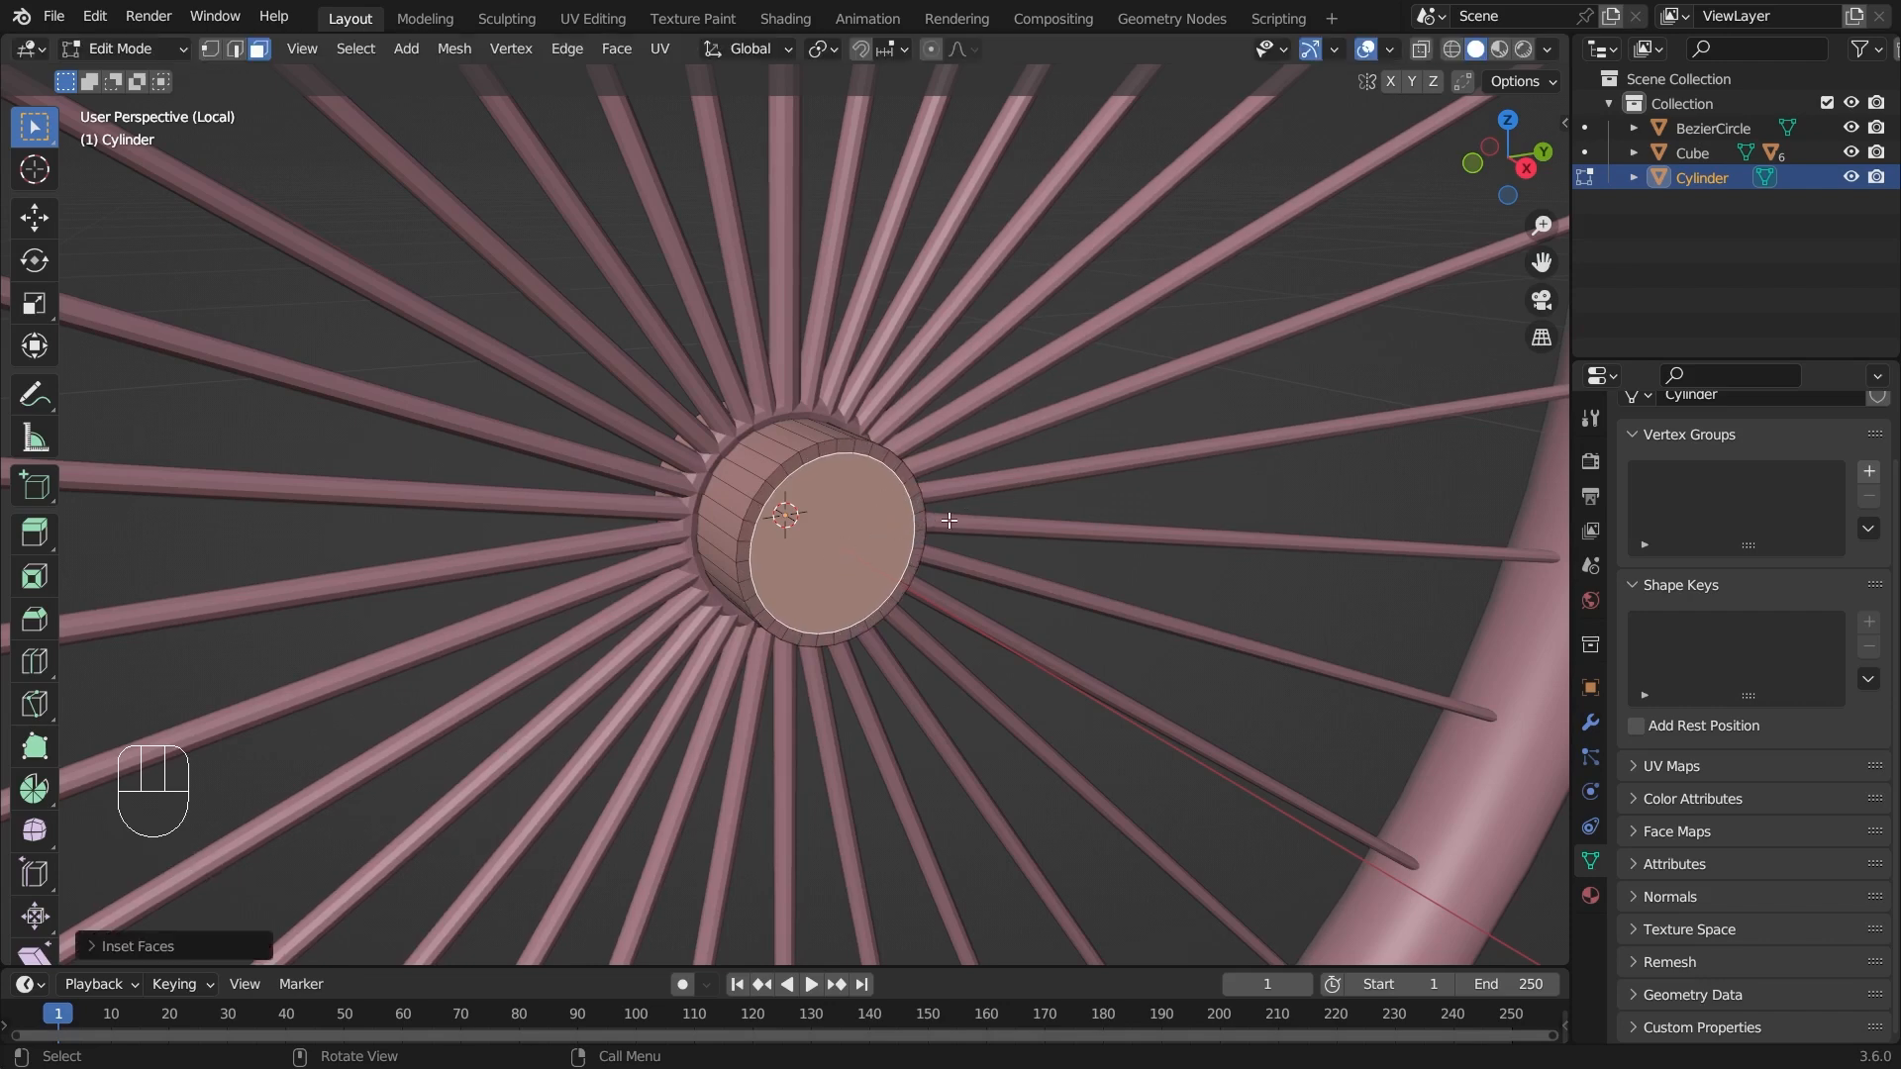
key("s")
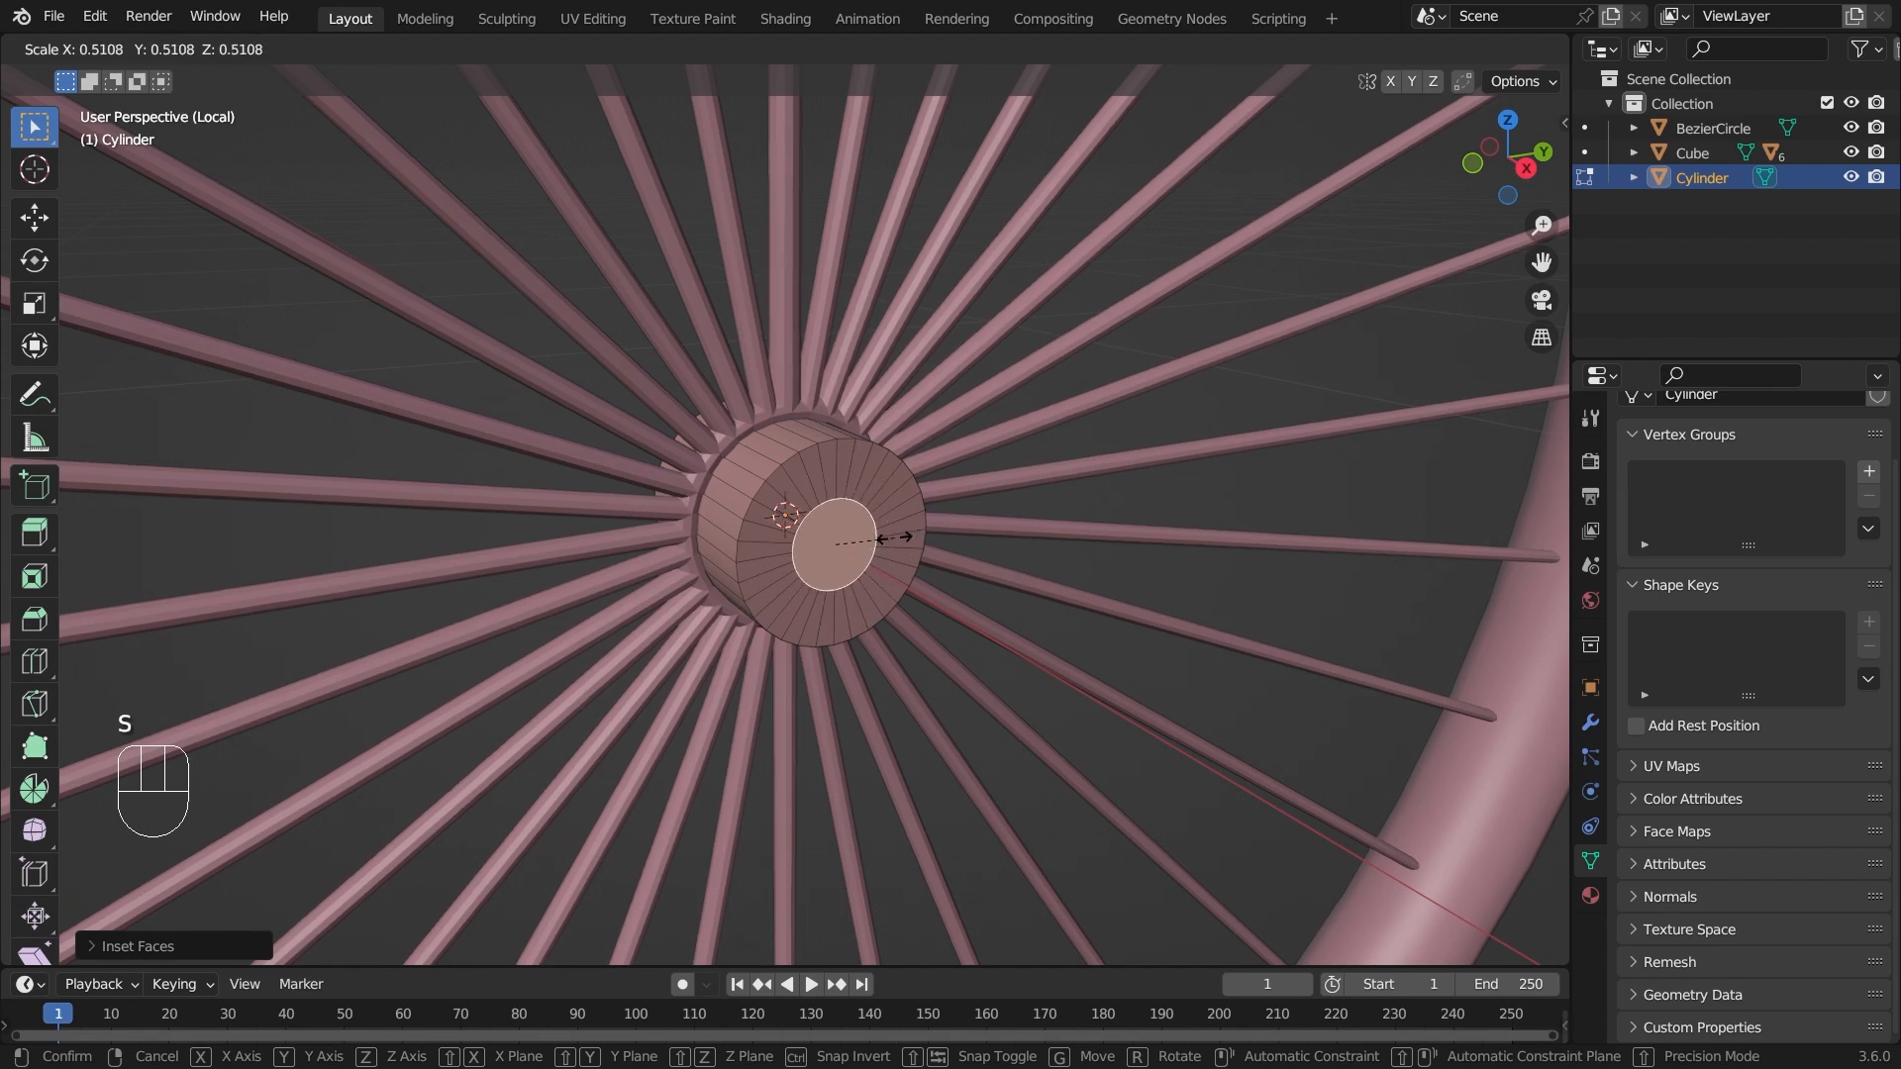
left_click(899, 536)
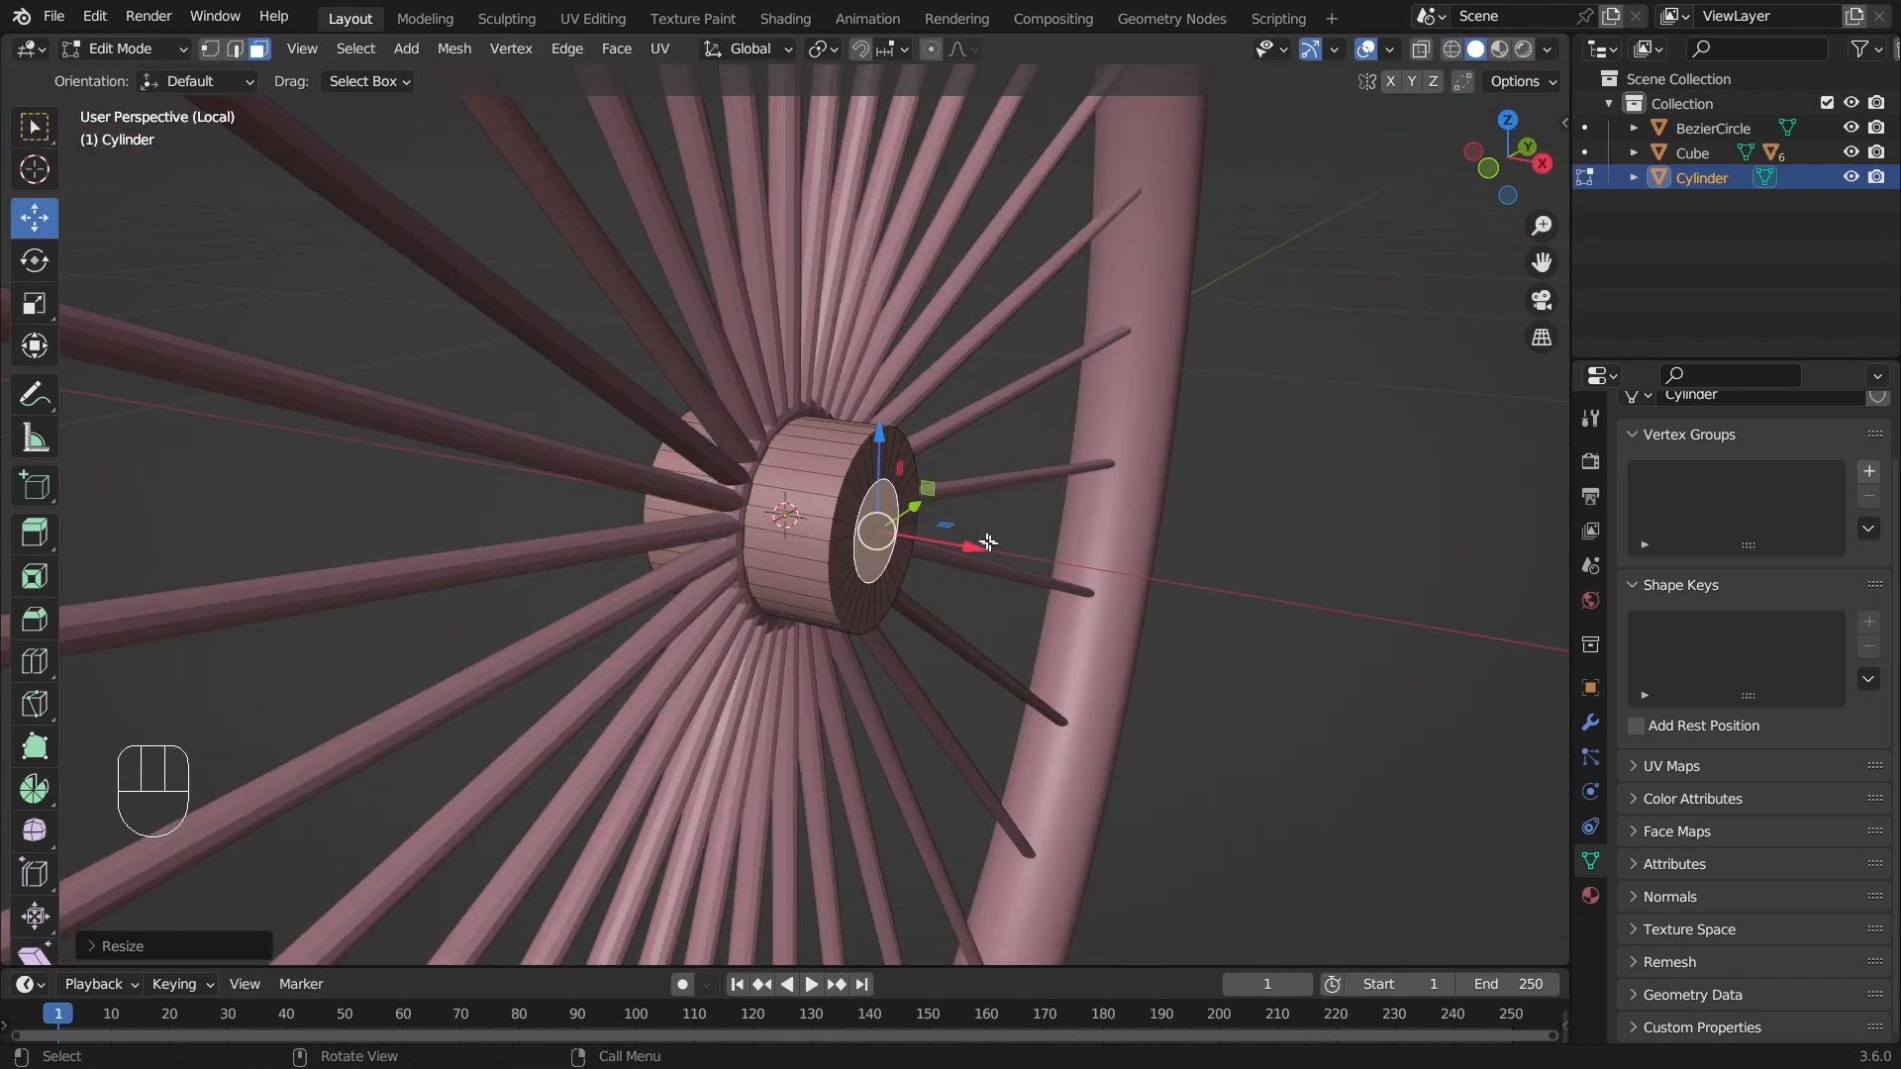
- Pull the inner face outward along X to taper the hub, and inset the tapered end's face
mouse_move(988, 542)
left_mouse_down()
mouse_move(1039, 565)
mouse_move(1018, 562)
left_mouse_up()
left_click(1054, 551)
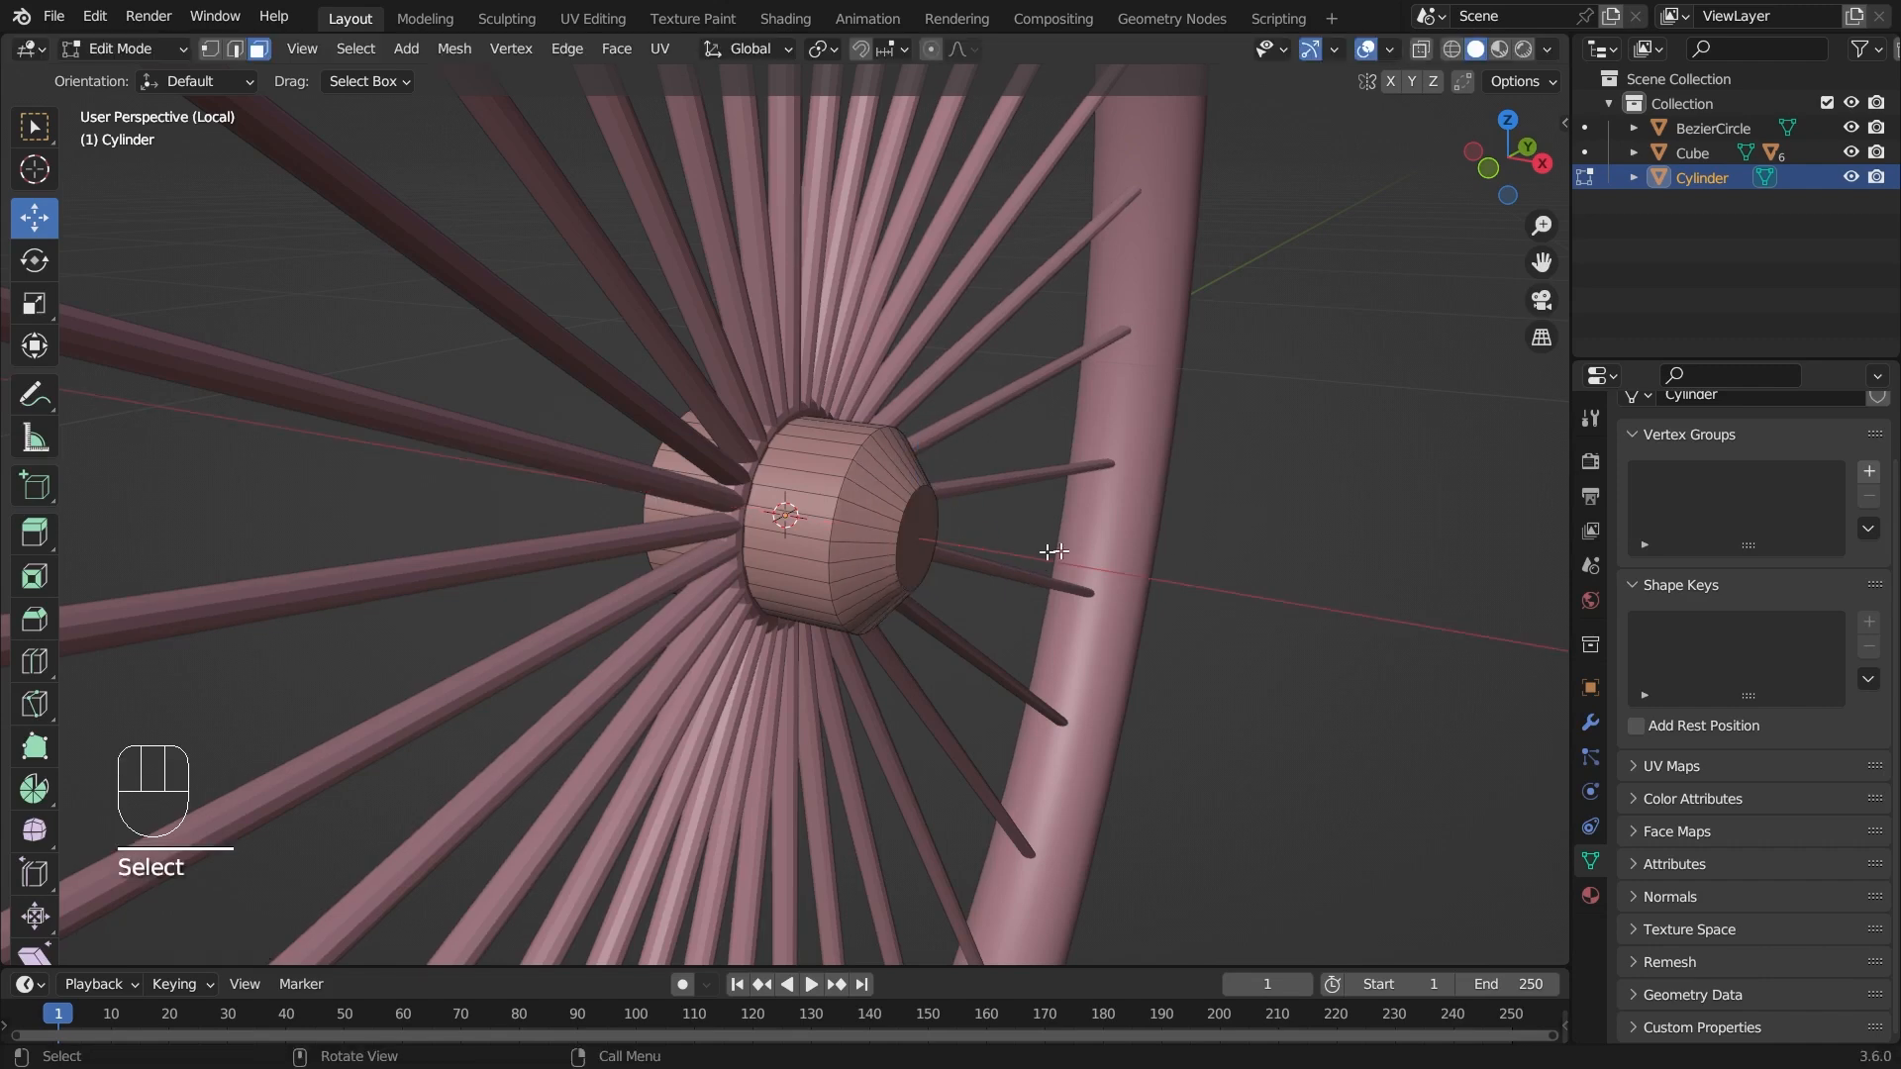
left_click(926, 540)
middle_click_drag(926, 539, 1132, 471)
key("i")
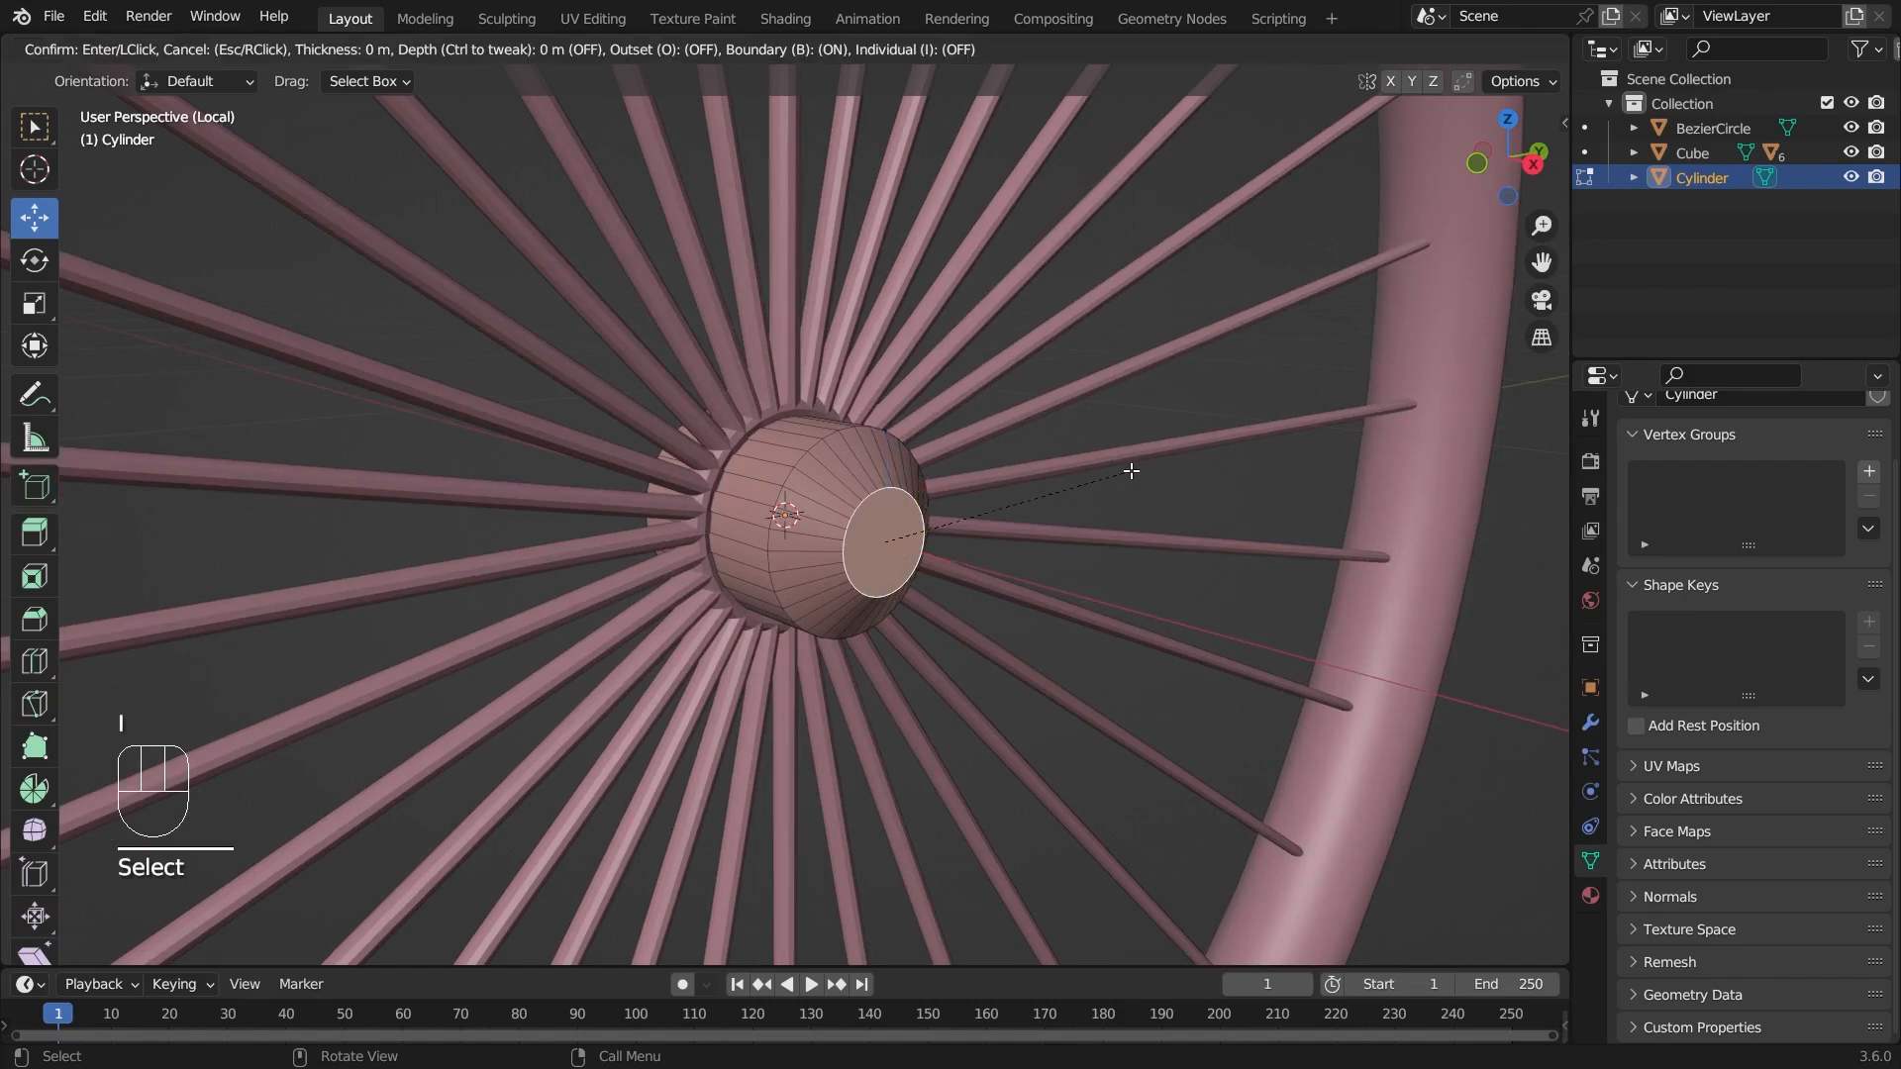
left_click(1098, 481)
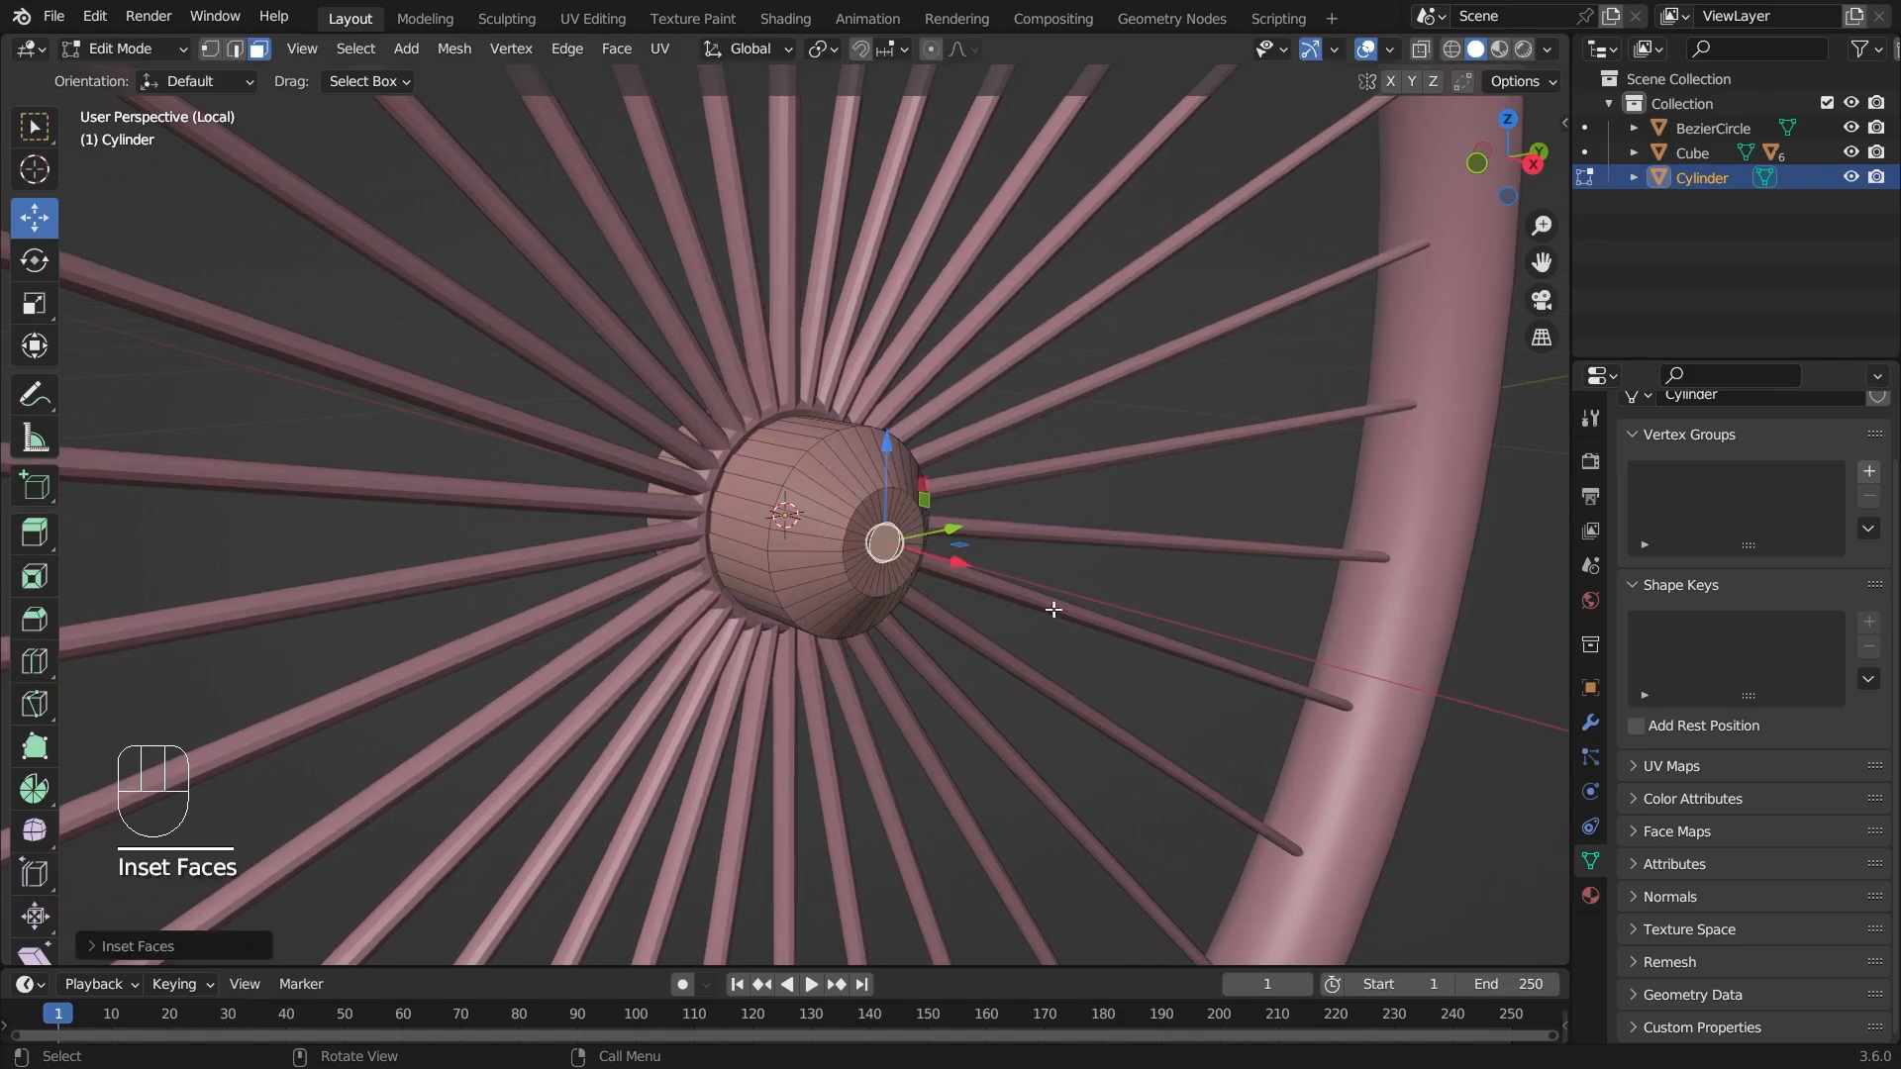
- Pull the small inset face outward along X and shrink it into a long pointed tip, and return to Object Mode
middle_click_drag(1050, 606, 1032, 558)
left_click_drag(1032, 558, 1094, 563)
middle_click_drag(1167, 543, 1133, 587)
key("s")
left_click(1037, 624)
left_click_drag(1108, 582, 1223, 605)
left_click(1245, 730)
scroll(1235, 736, "down", 3)
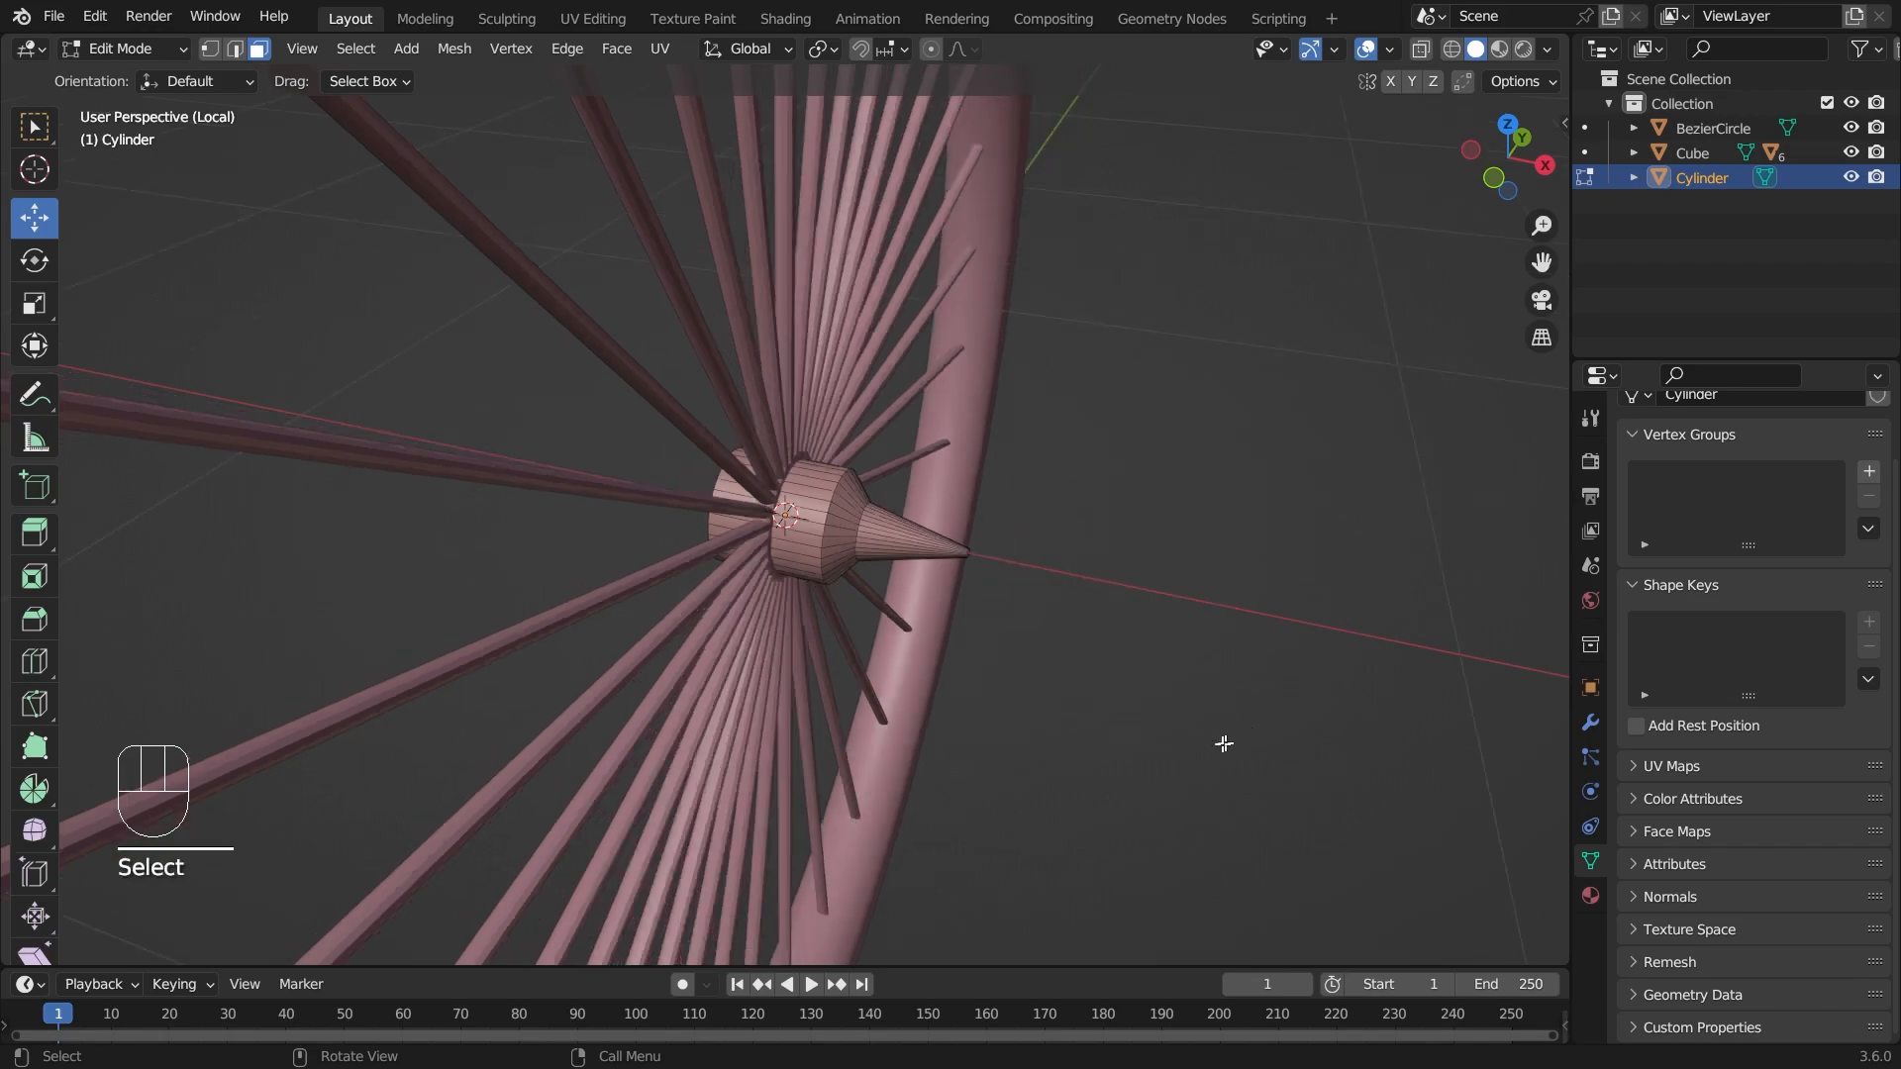
middle_click_drag(1129, 731, 789, 604)
scroll(862, 620, "down", 4)
scroll(870, 607, "up", 2)
middle_click_drag(882, 382, 928, 379)
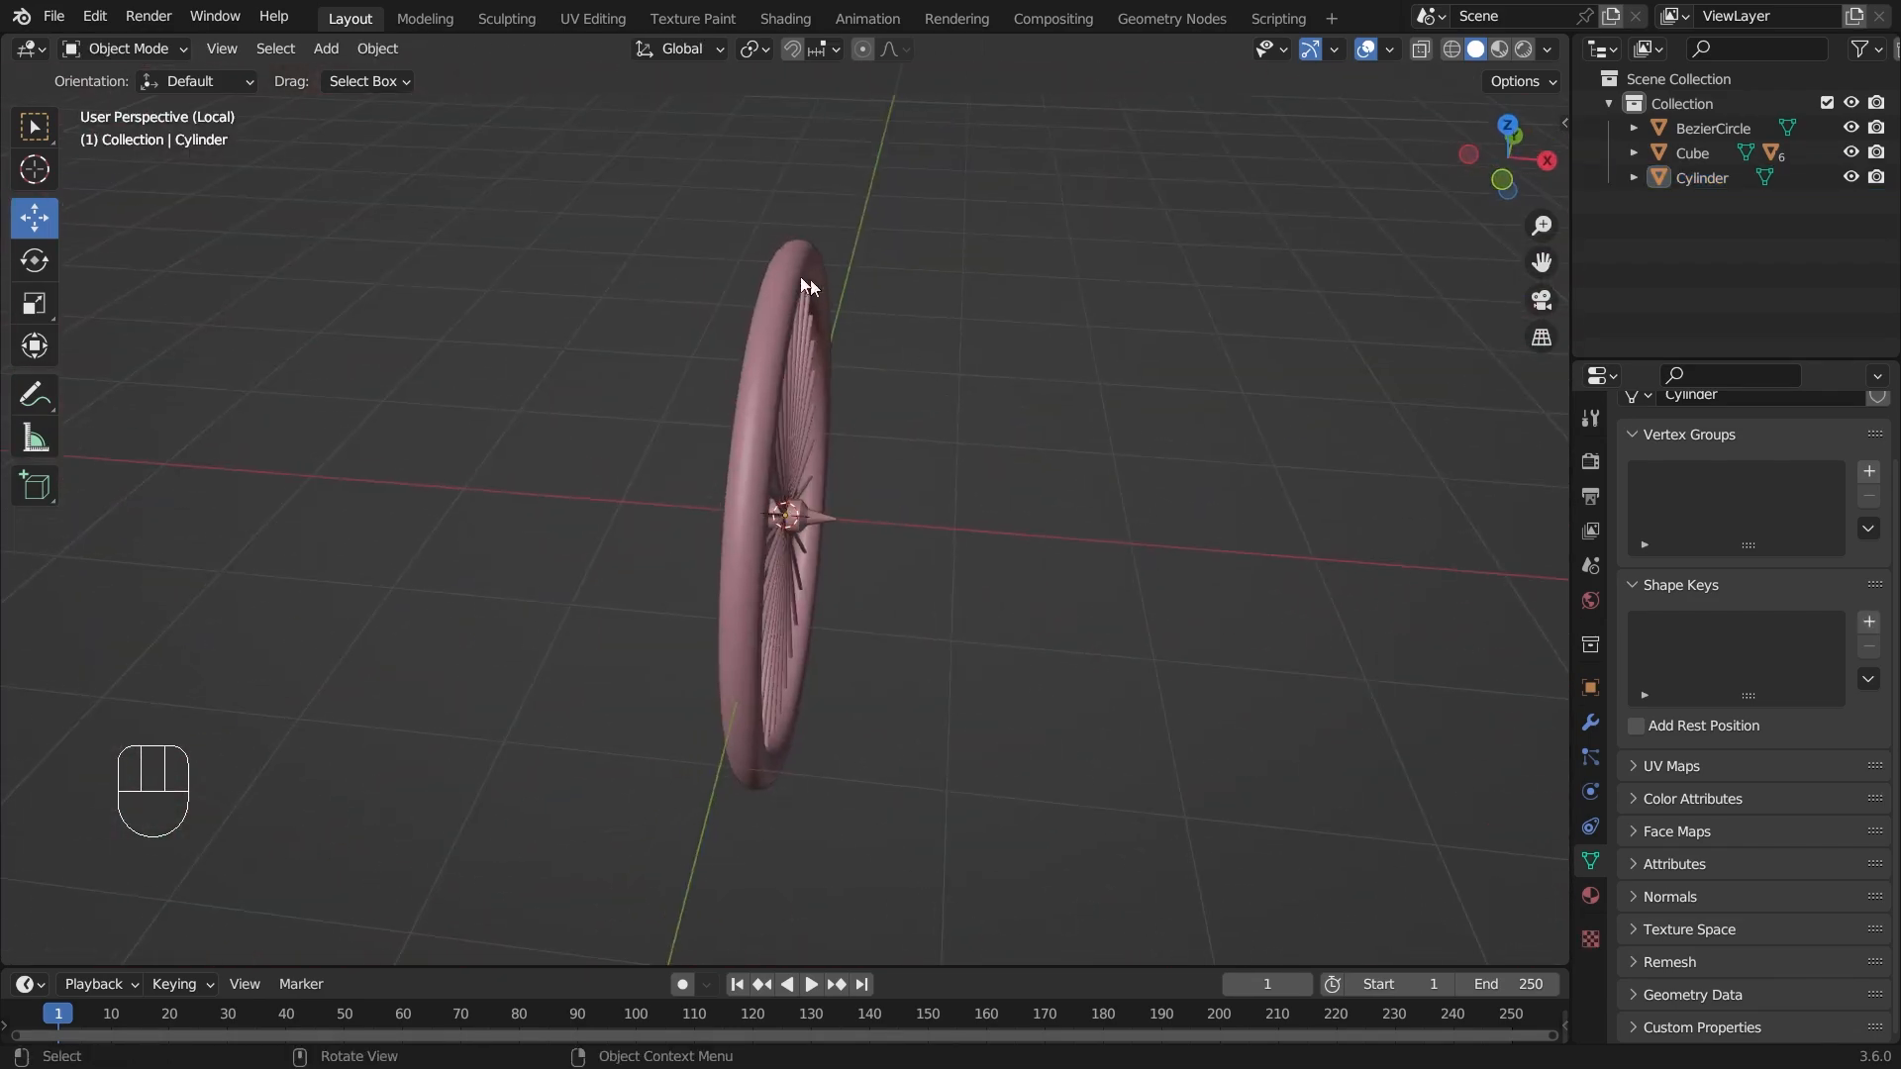
- Join the wheel and the pointed hub into one object and leave Local View
left_click(800, 278)
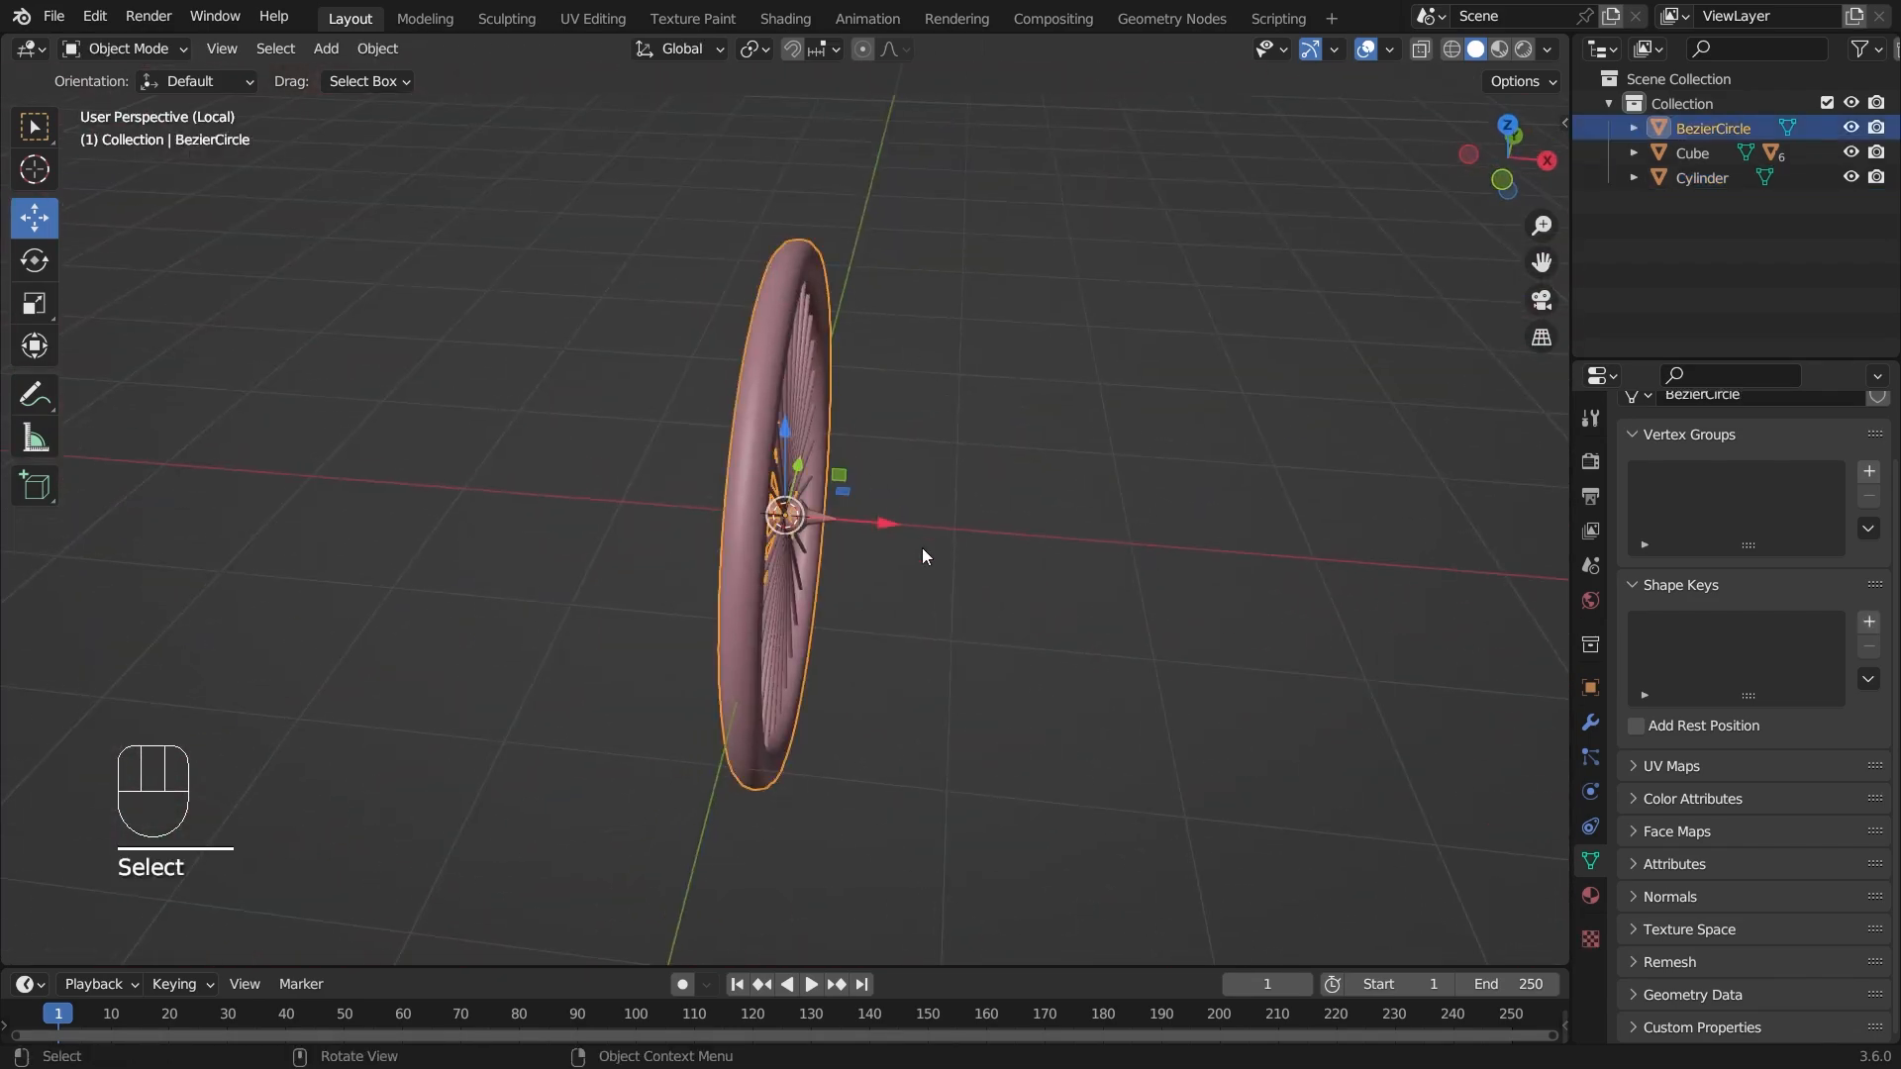
middle_click_drag(923, 549, 970, 535)
scroll(971, 534, "up", 3)
left_click(820, 517, "shift")
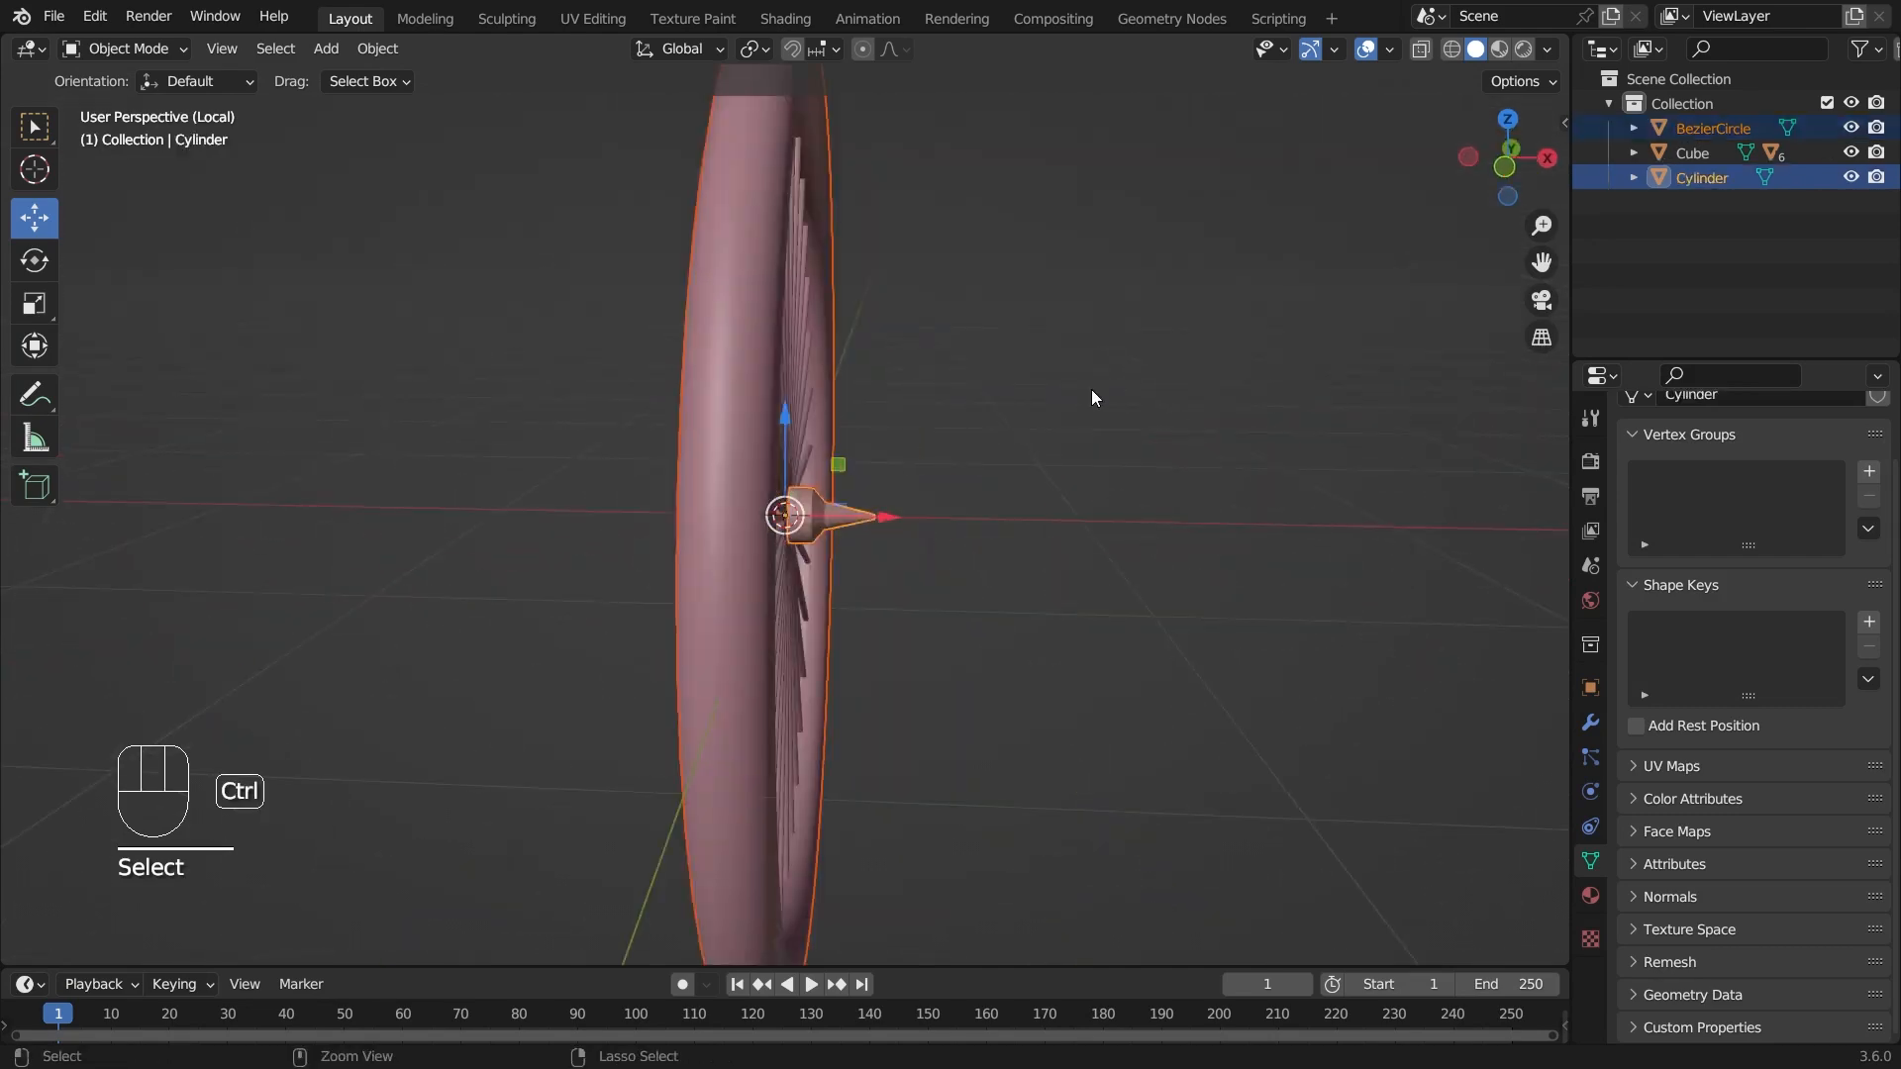
key("ctrl+j")
middle_click_drag(1093, 390, 825, 478)
key("slash")
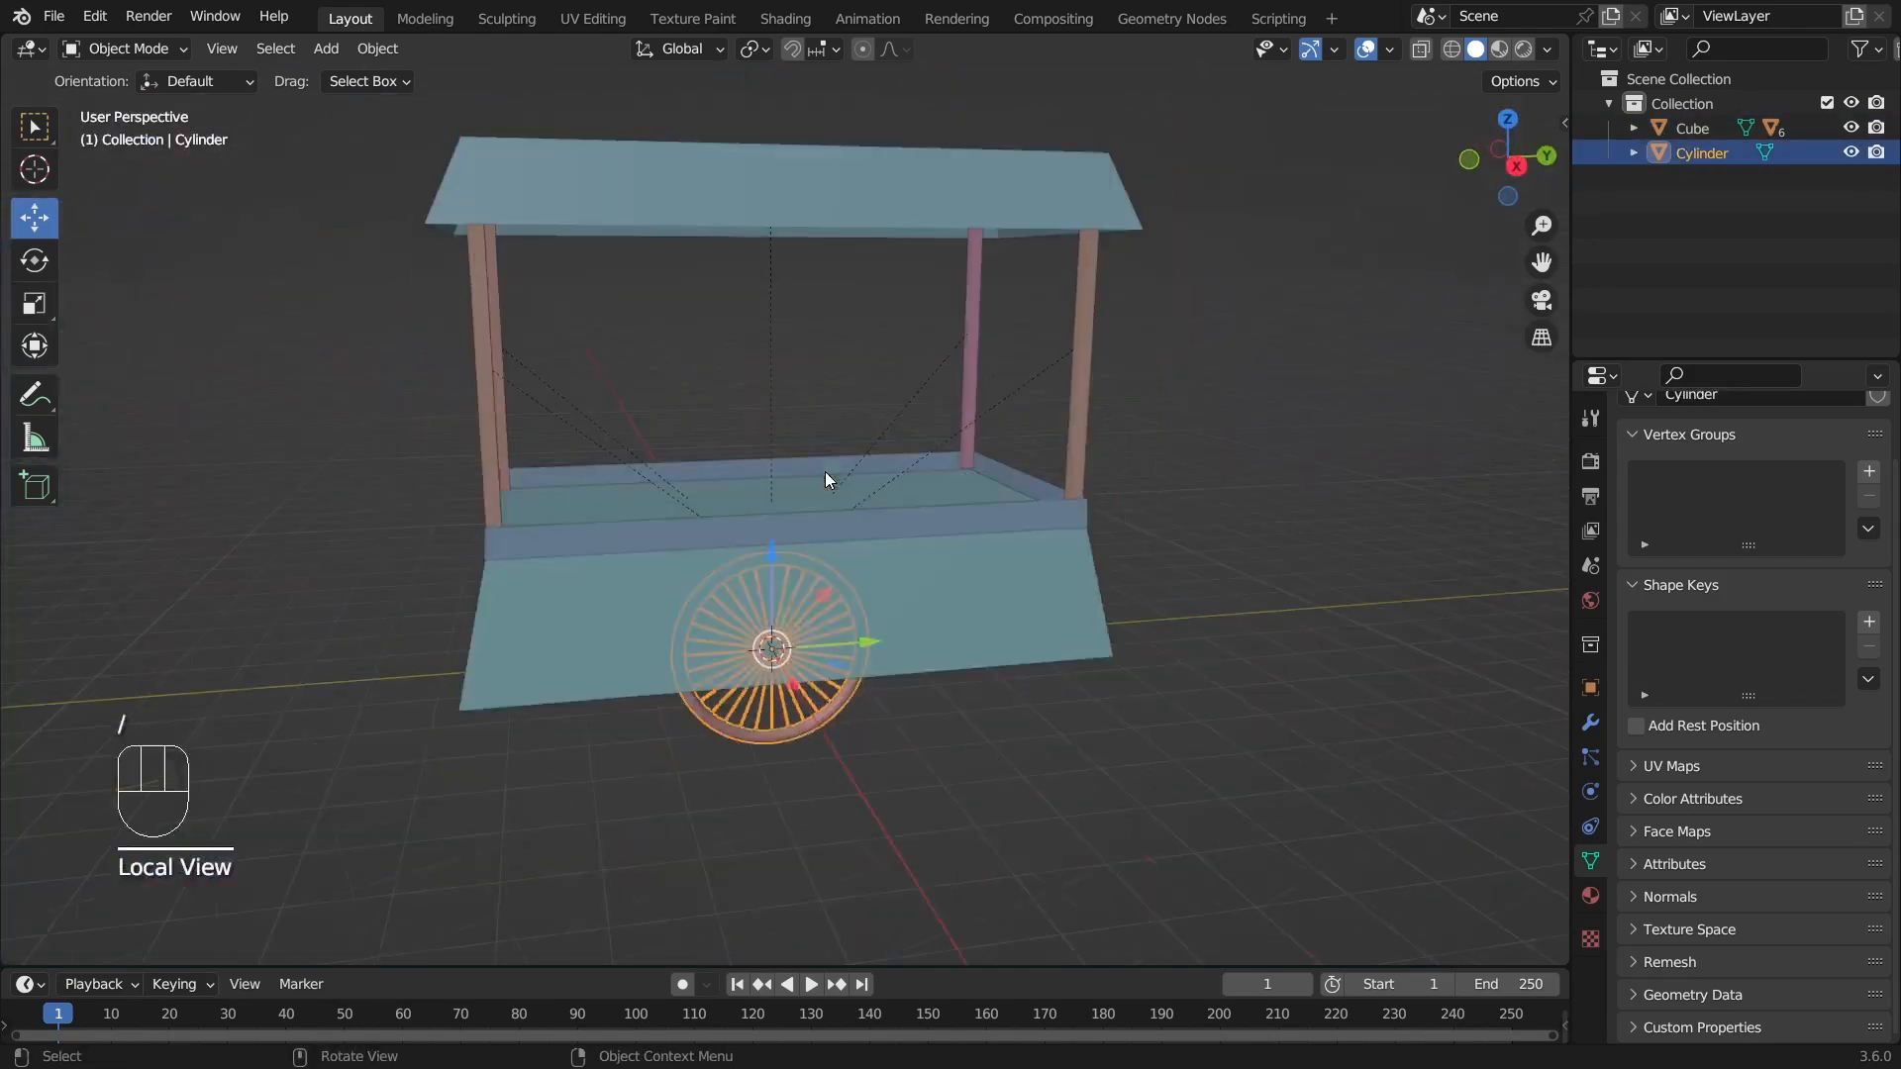
- Move the wheel about 2.4 m along X, out to the long side of the cart body
middle_click_drag(662, 729, 966, 667)
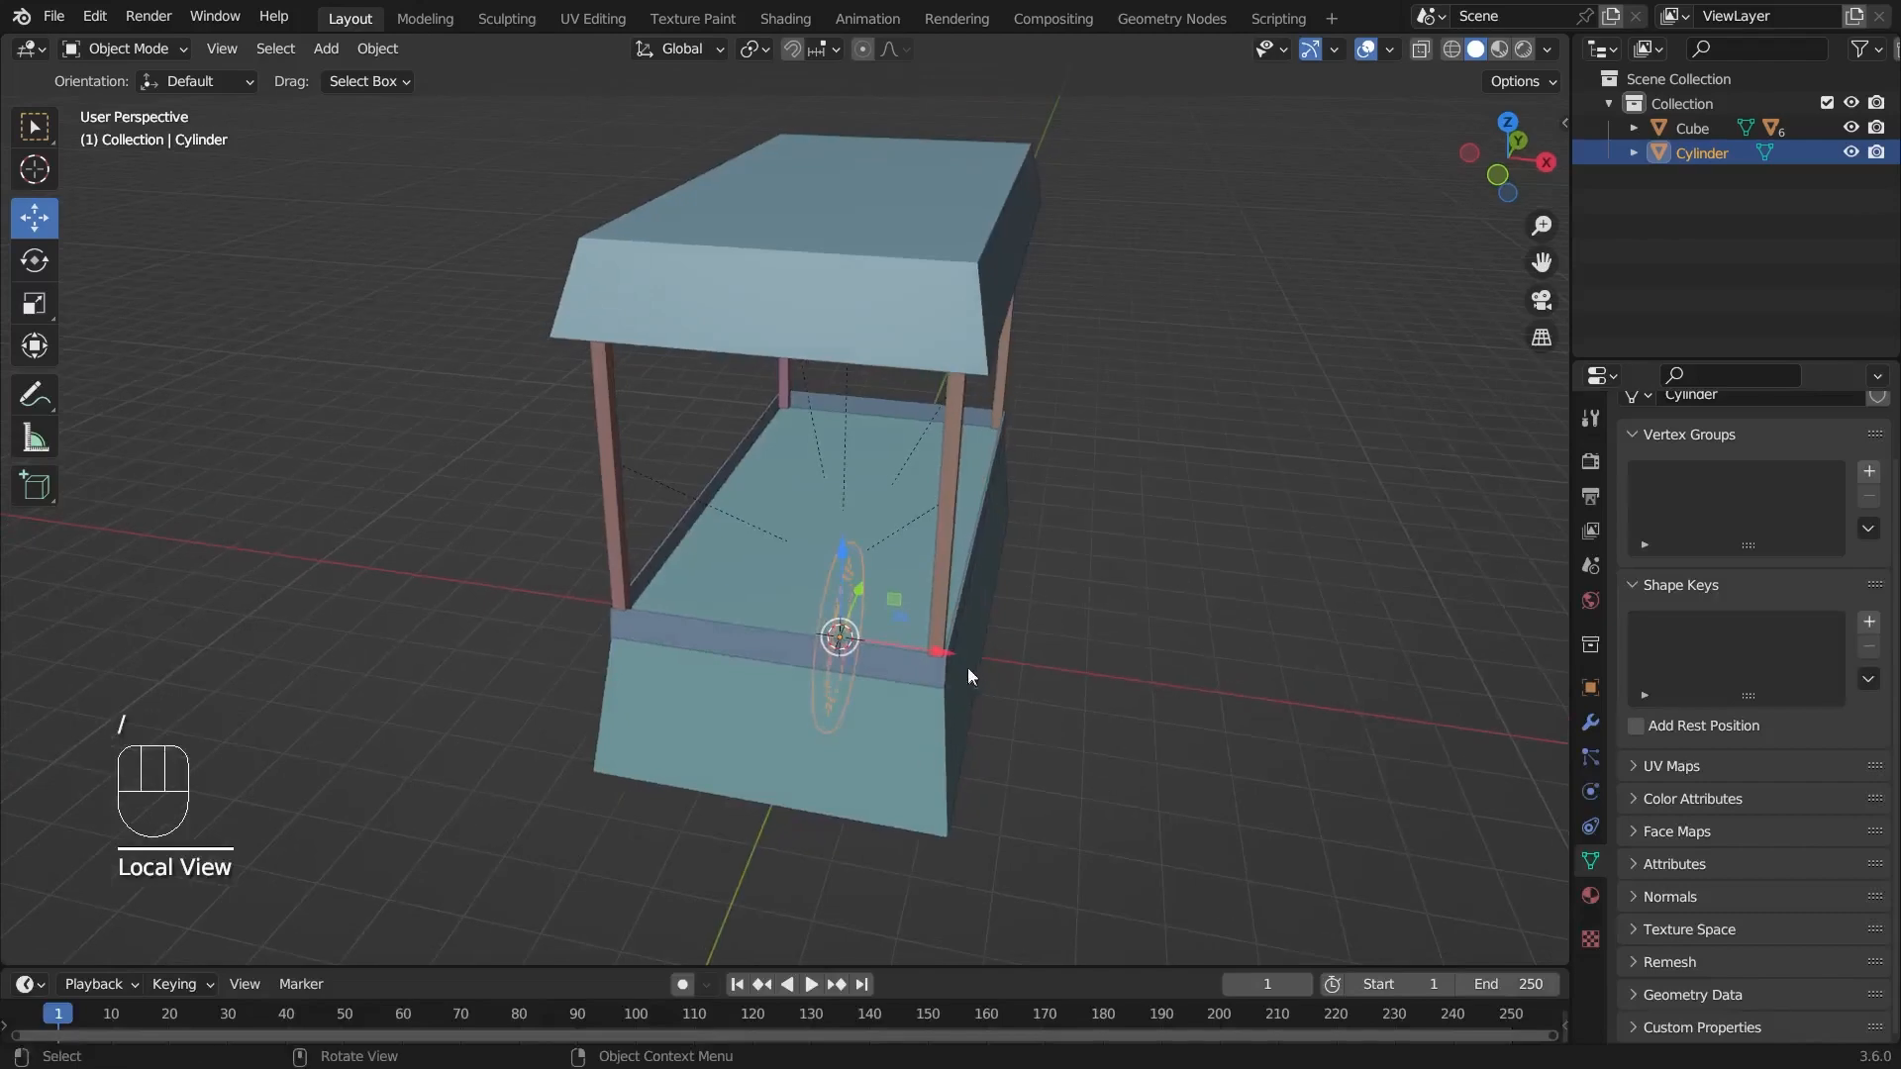
key("g")
key("x")
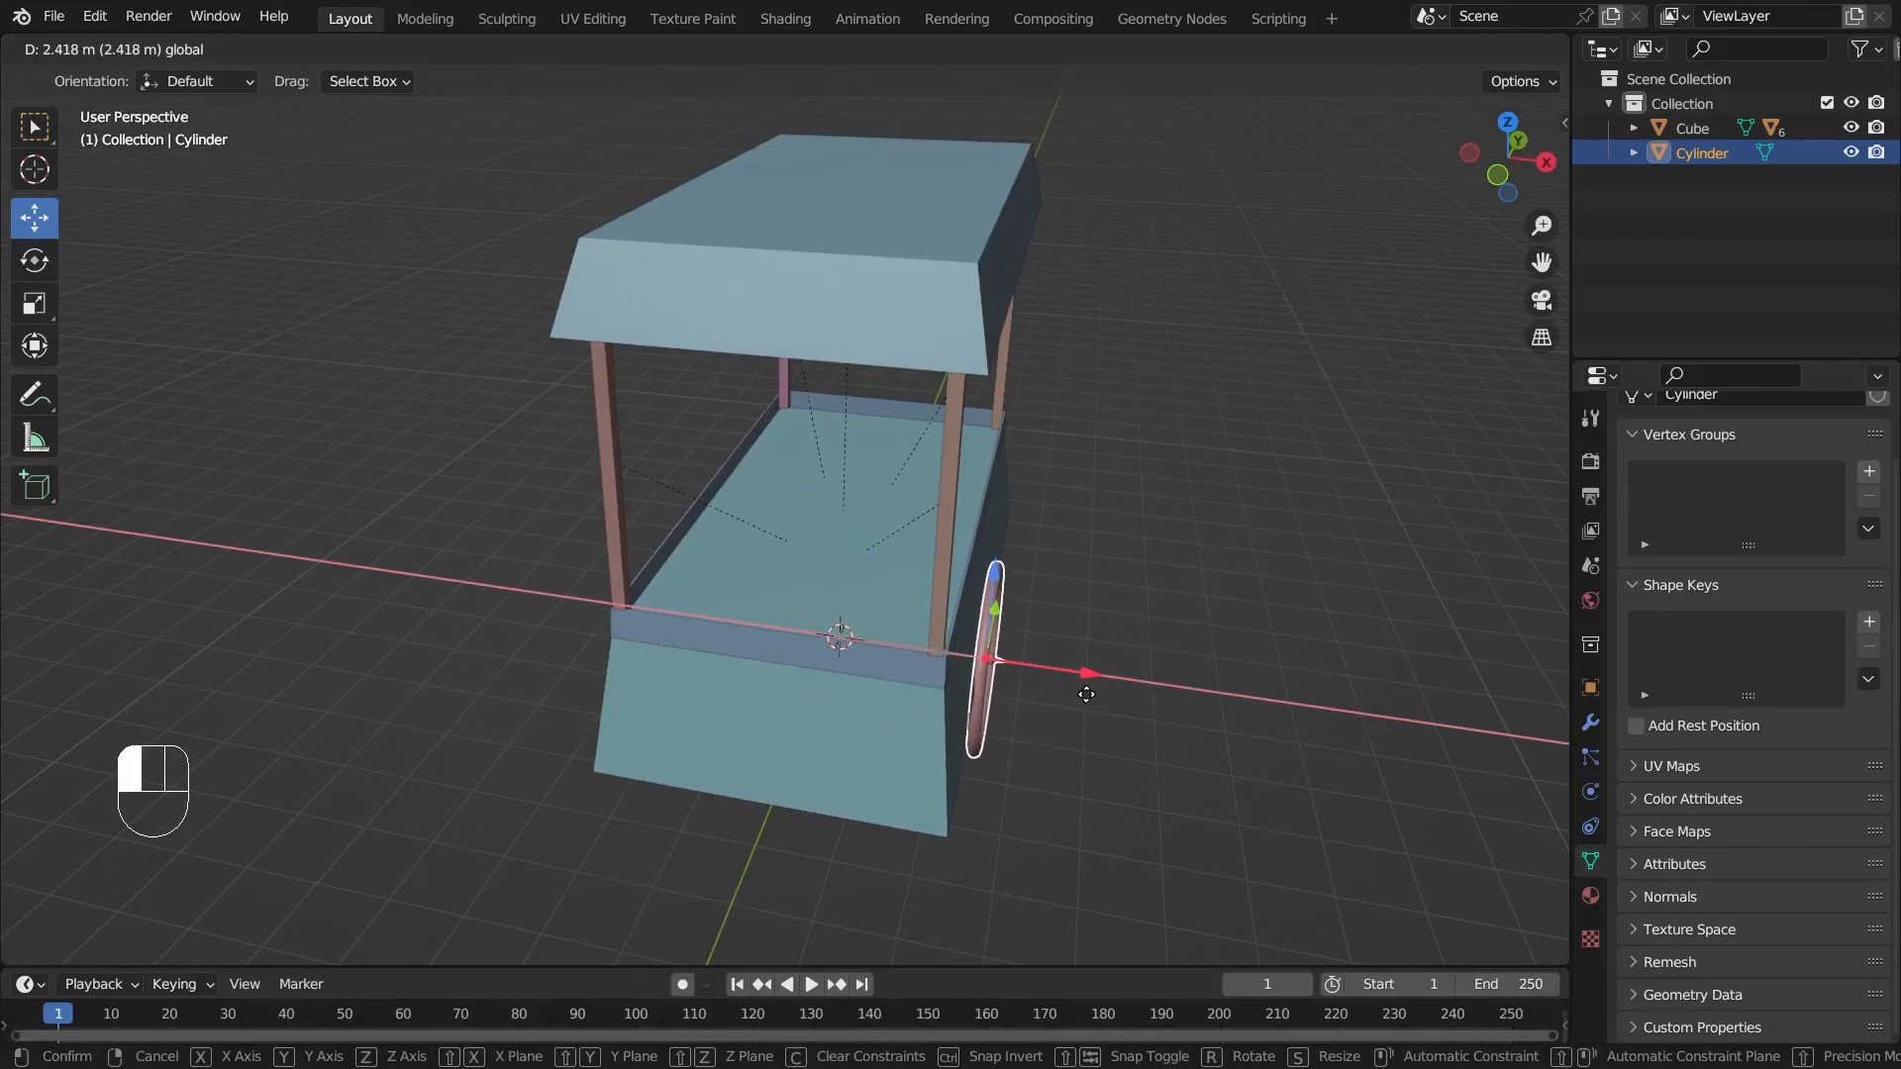
left_click(1089, 696)
middle_click_drag(1139, 709, 861, 733)
- Move the wheel along Y toward one end of the cart body and check its clearance from the body
left_click_drag(862, 749, 1069, 749)
middle_click_drag(1078, 787, 1271, 810)
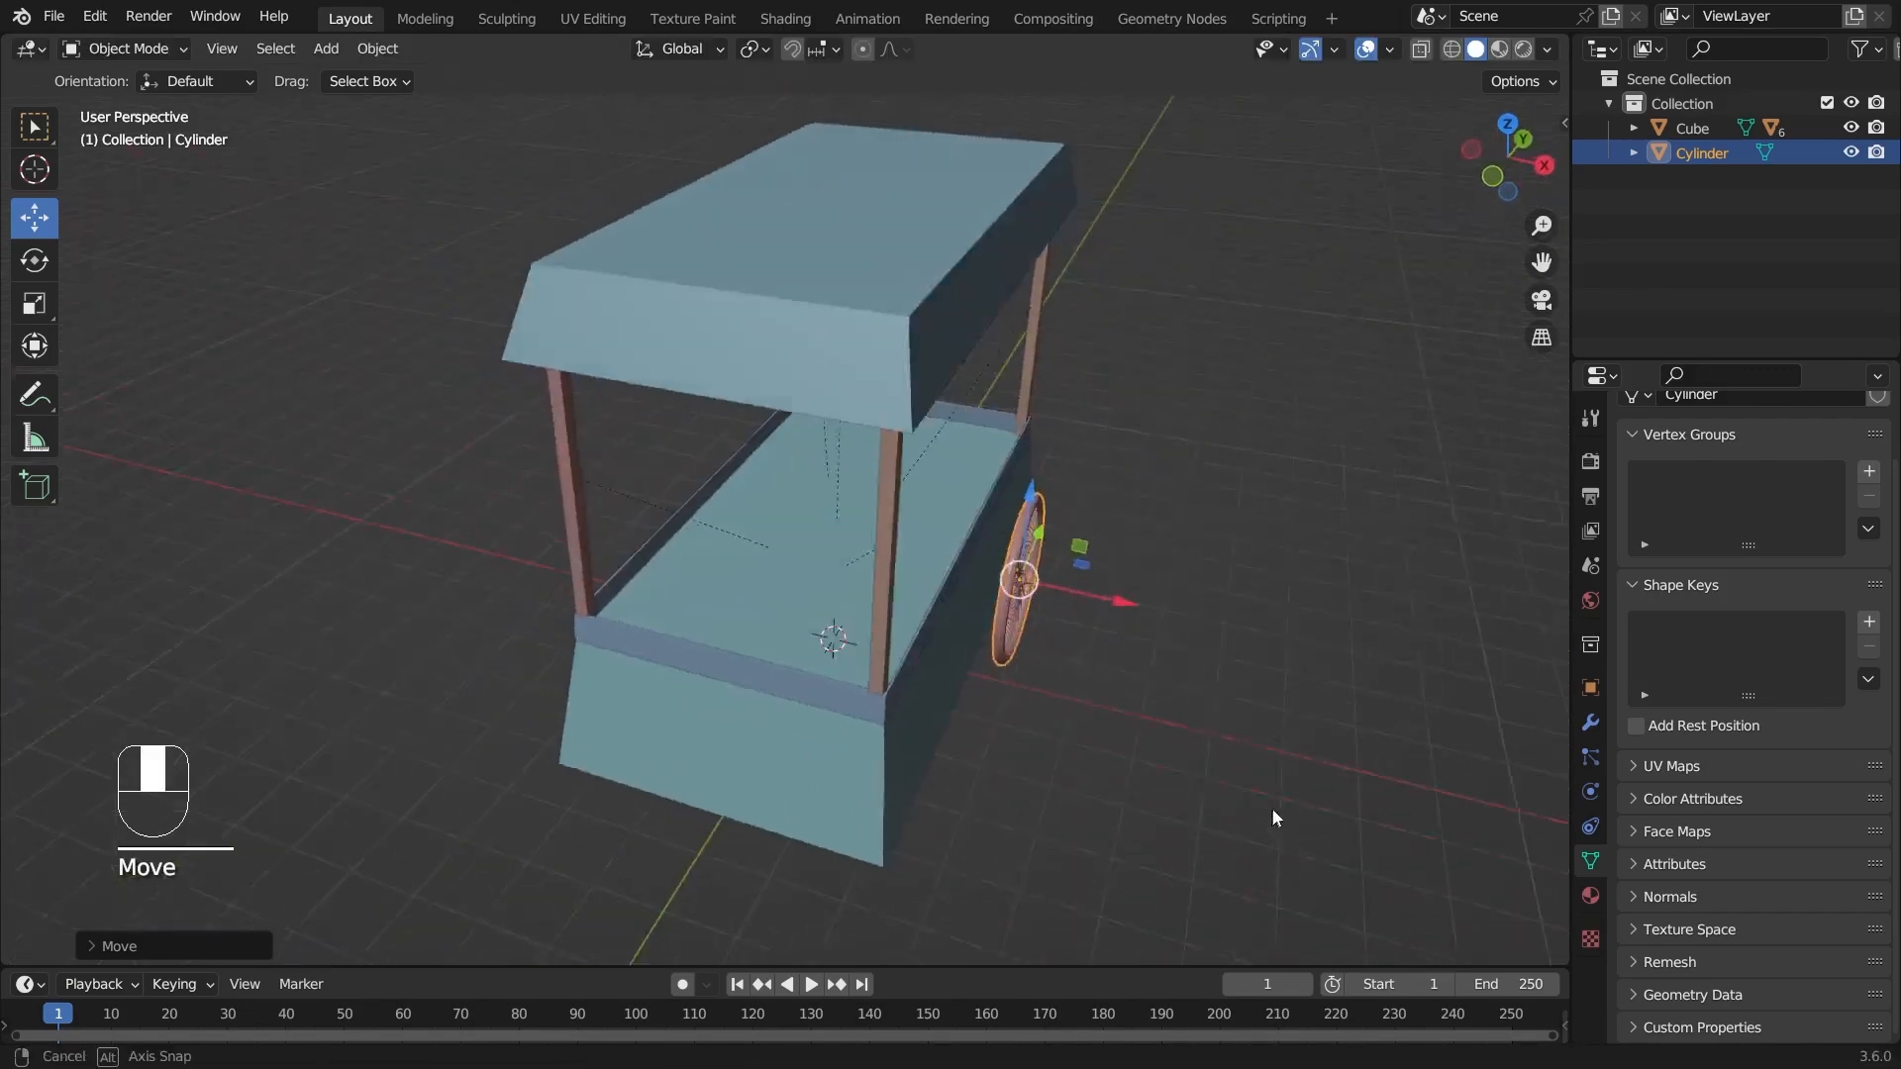
left_click(1271, 808)
scroll(1238, 772, "up", 2)
middle_click_drag(1203, 738, 847, 720)
scroll(1174, 721, "up", 2)
scroll(1173, 721, "down", 3)
left_click(1292, 726)
scroll(1247, 722, "down", 3)
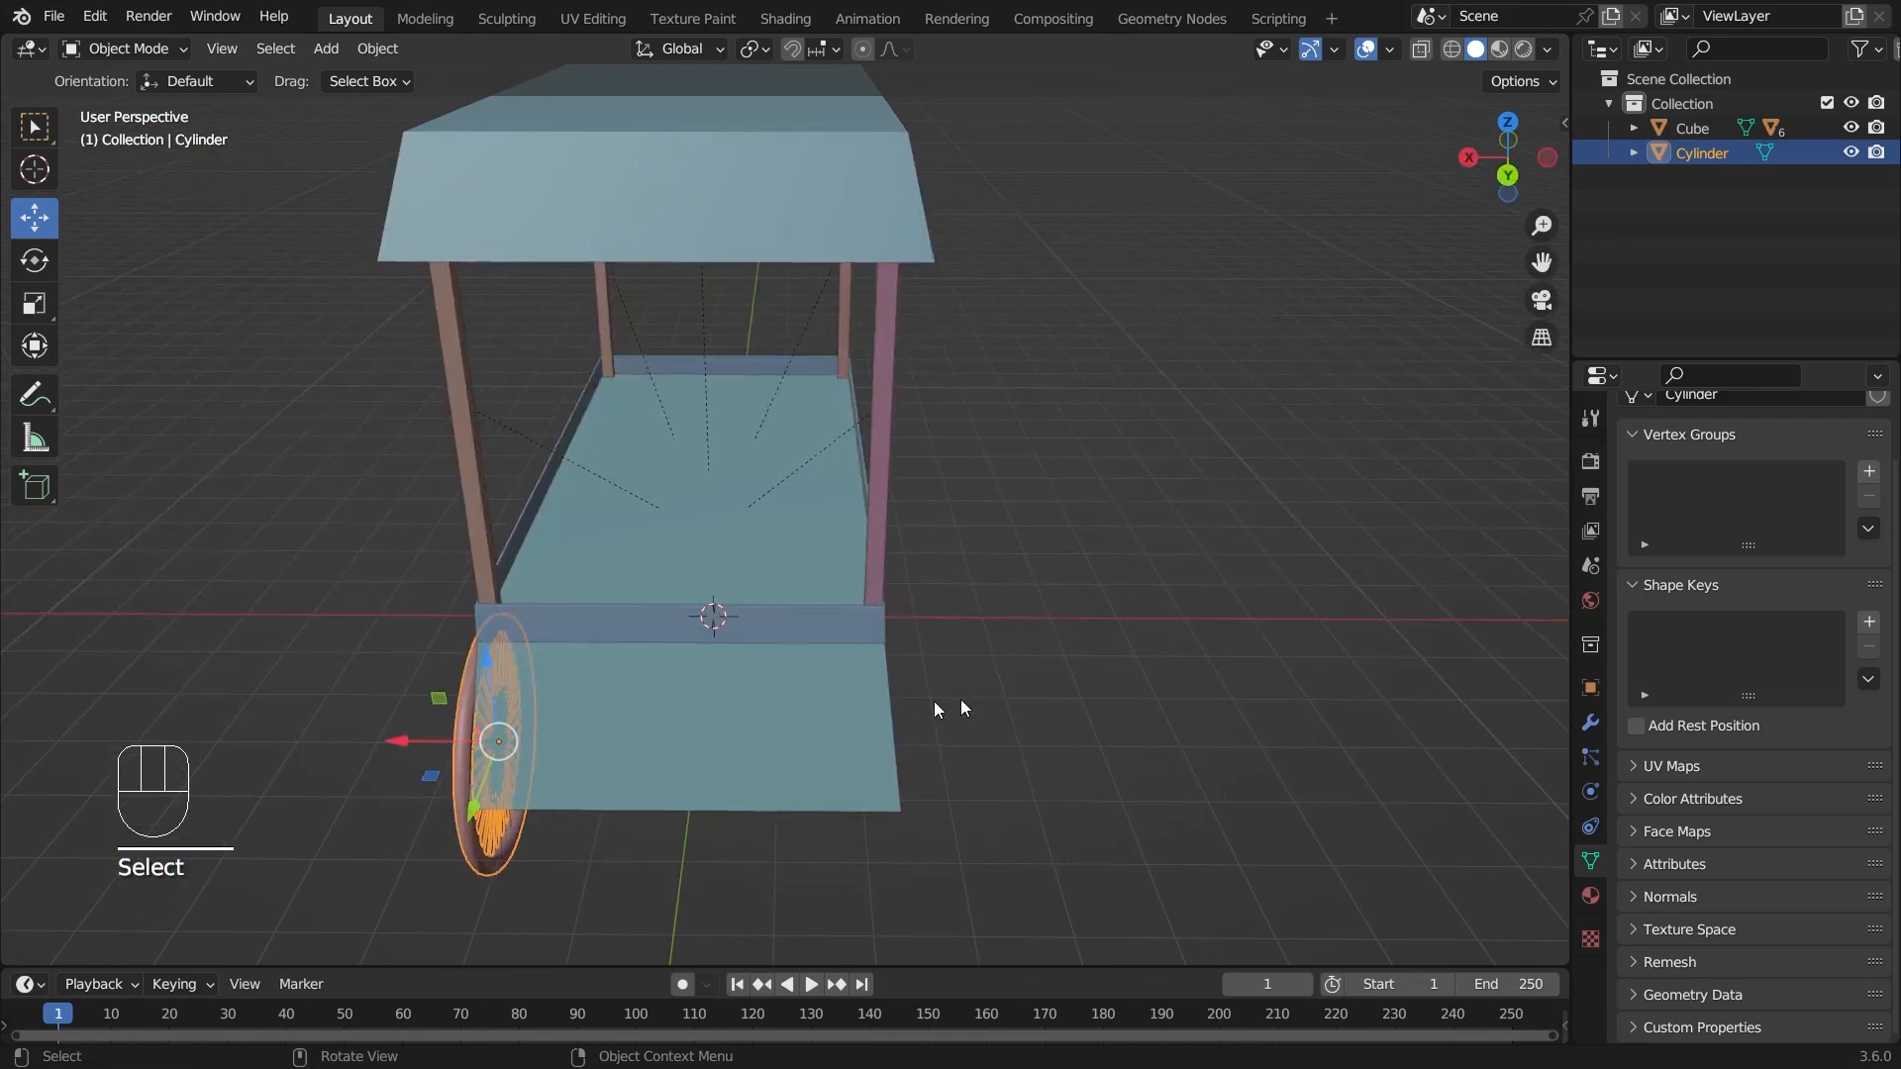
middle_click_drag(960, 699, 1084, 631)
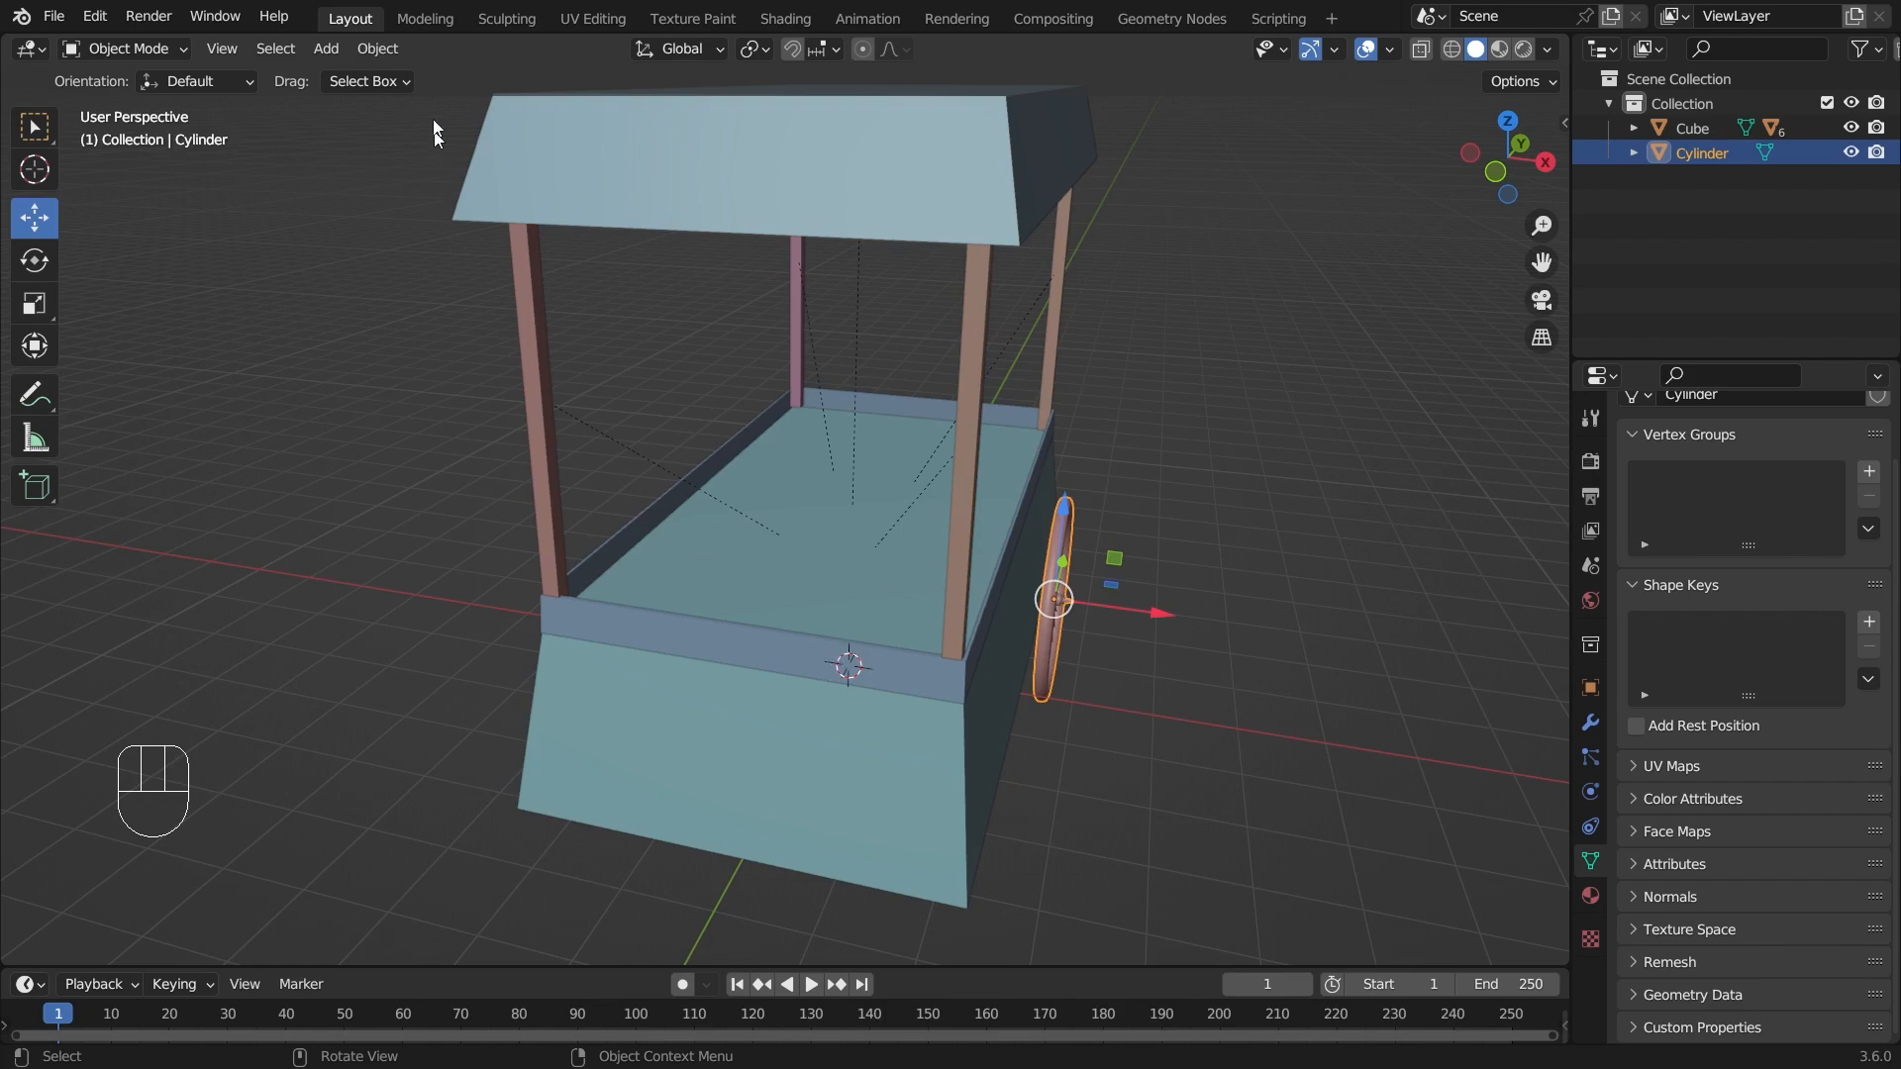
- Set the wheel's origin to the 3D cursor at the cart's centre
left_click(400, 55)
mouse_move(432, 103)
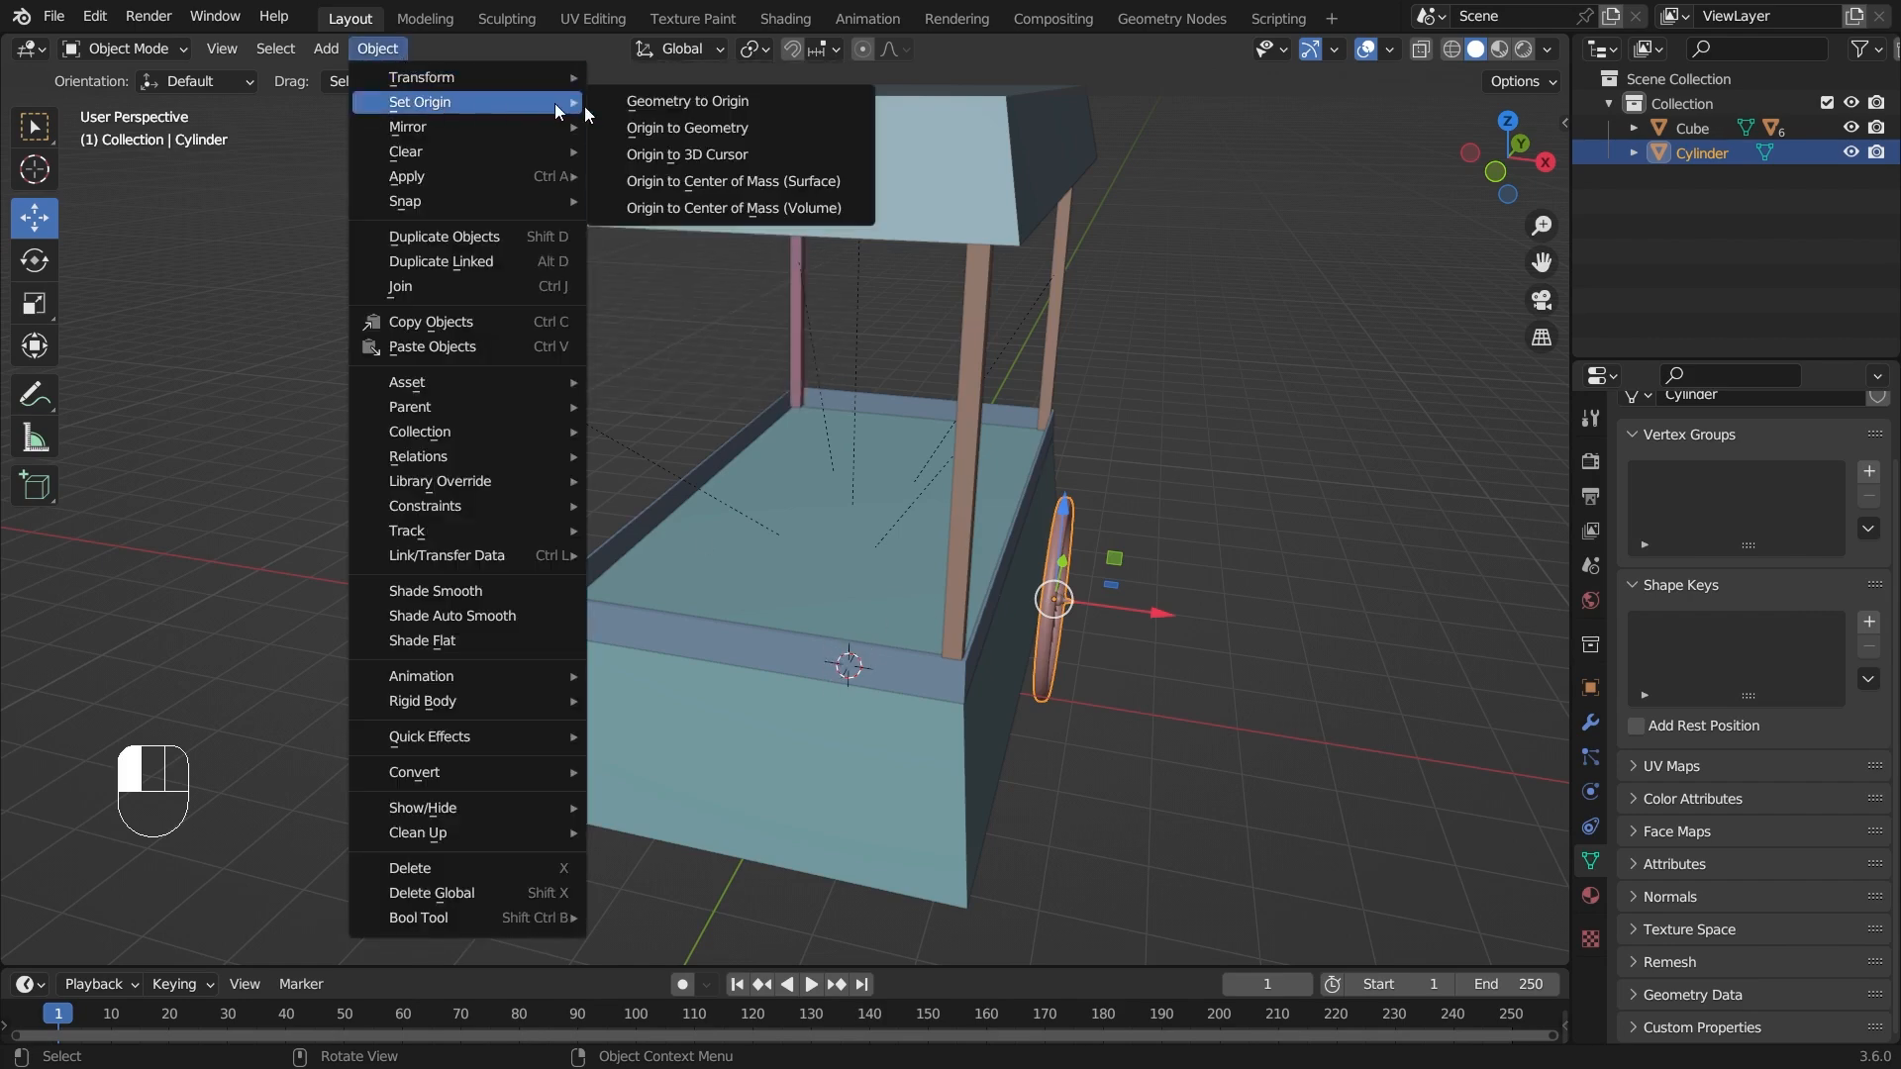
left_click(753, 151)
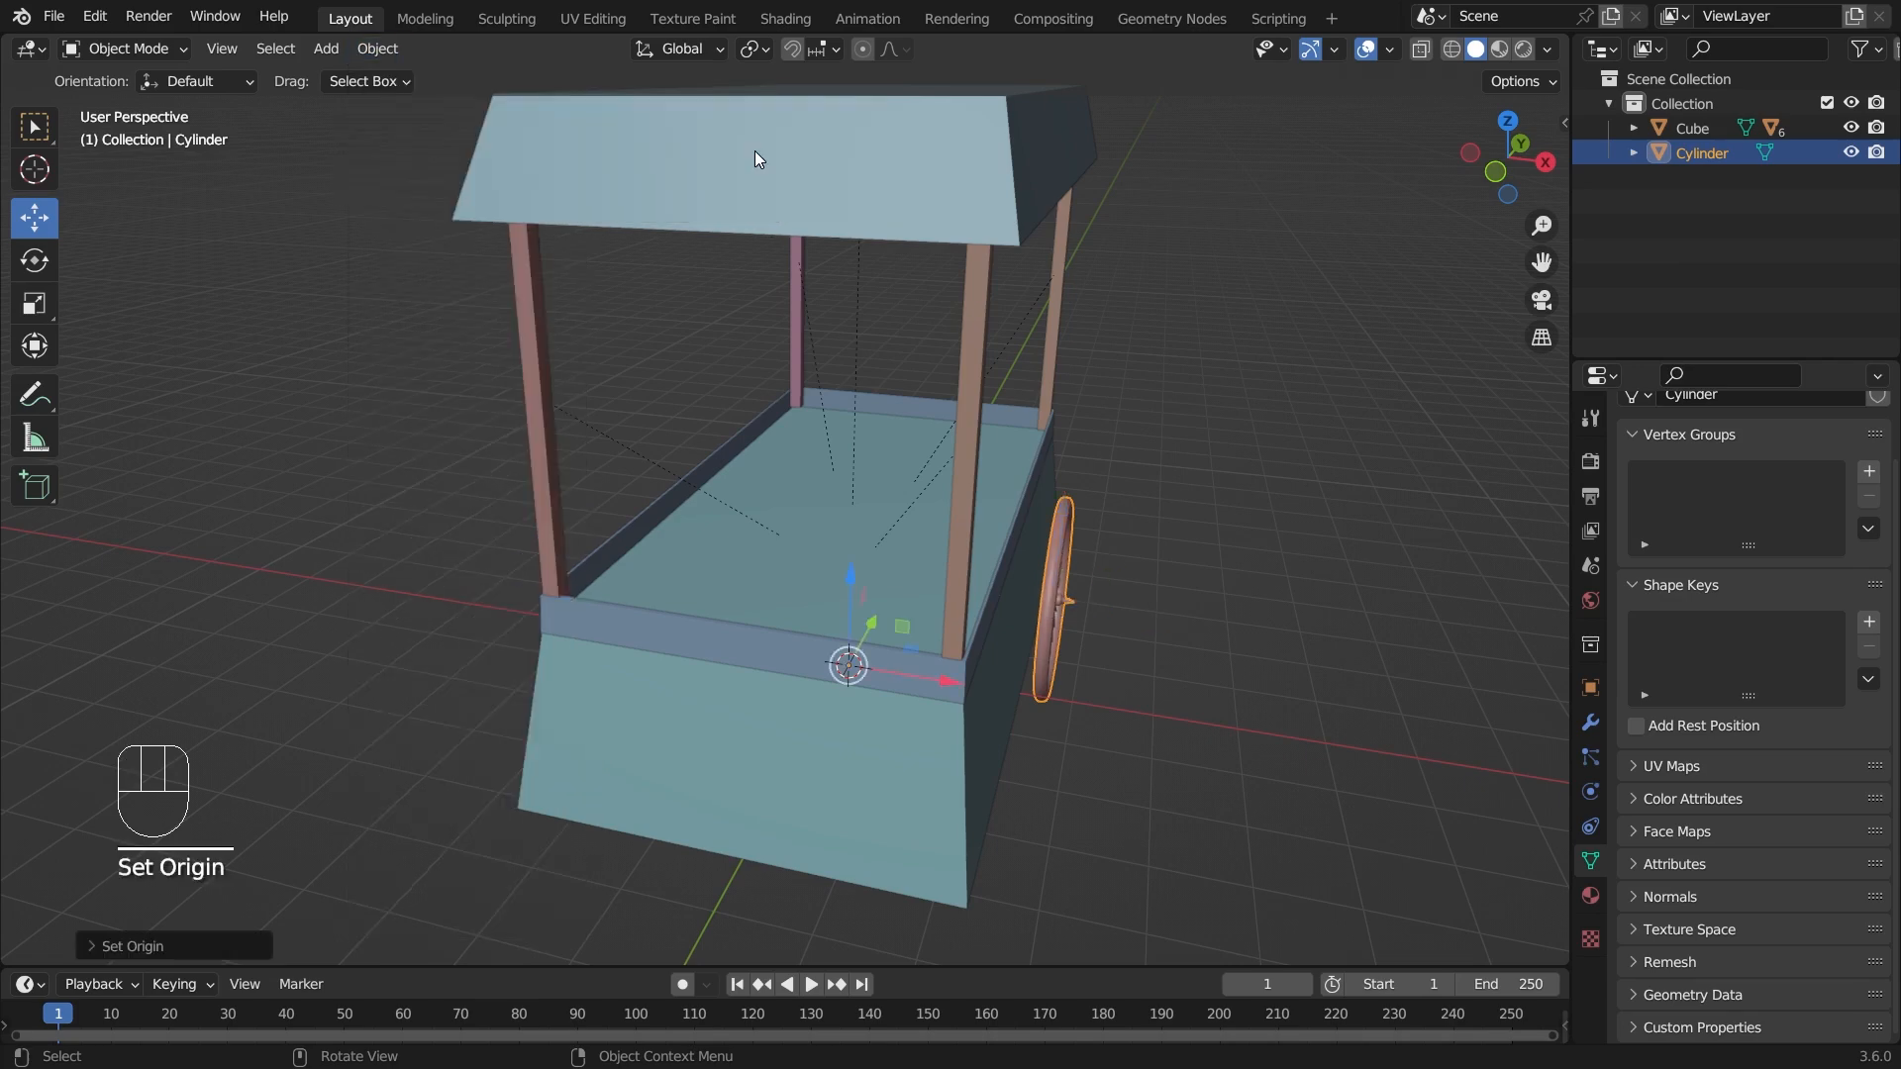
middle_click_drag(948, 562, 1071, 559)
left_click(1077, 551)
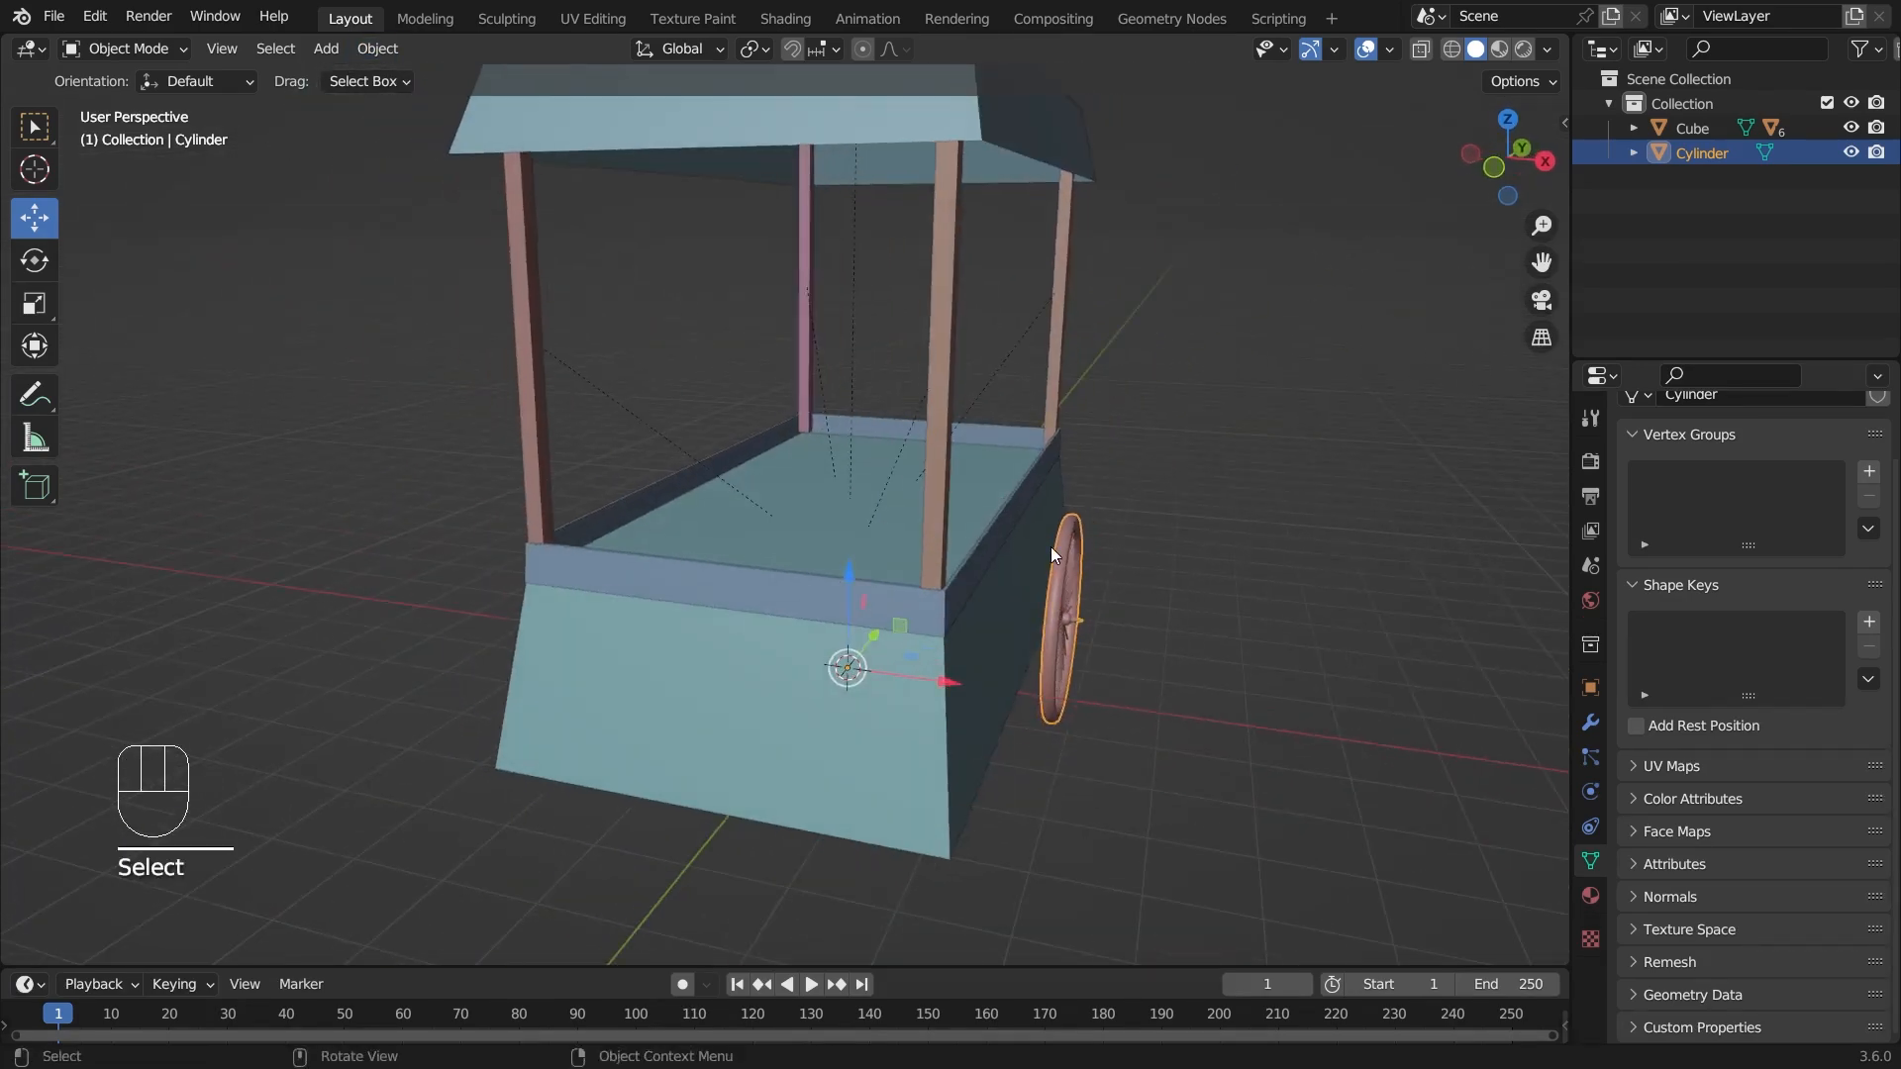
- Duplicate the wheel in place and mirror the copy across global X onto the opposite side of the cart
middle_click_drag(644, 485, 1310, 579)
key("shift+d")
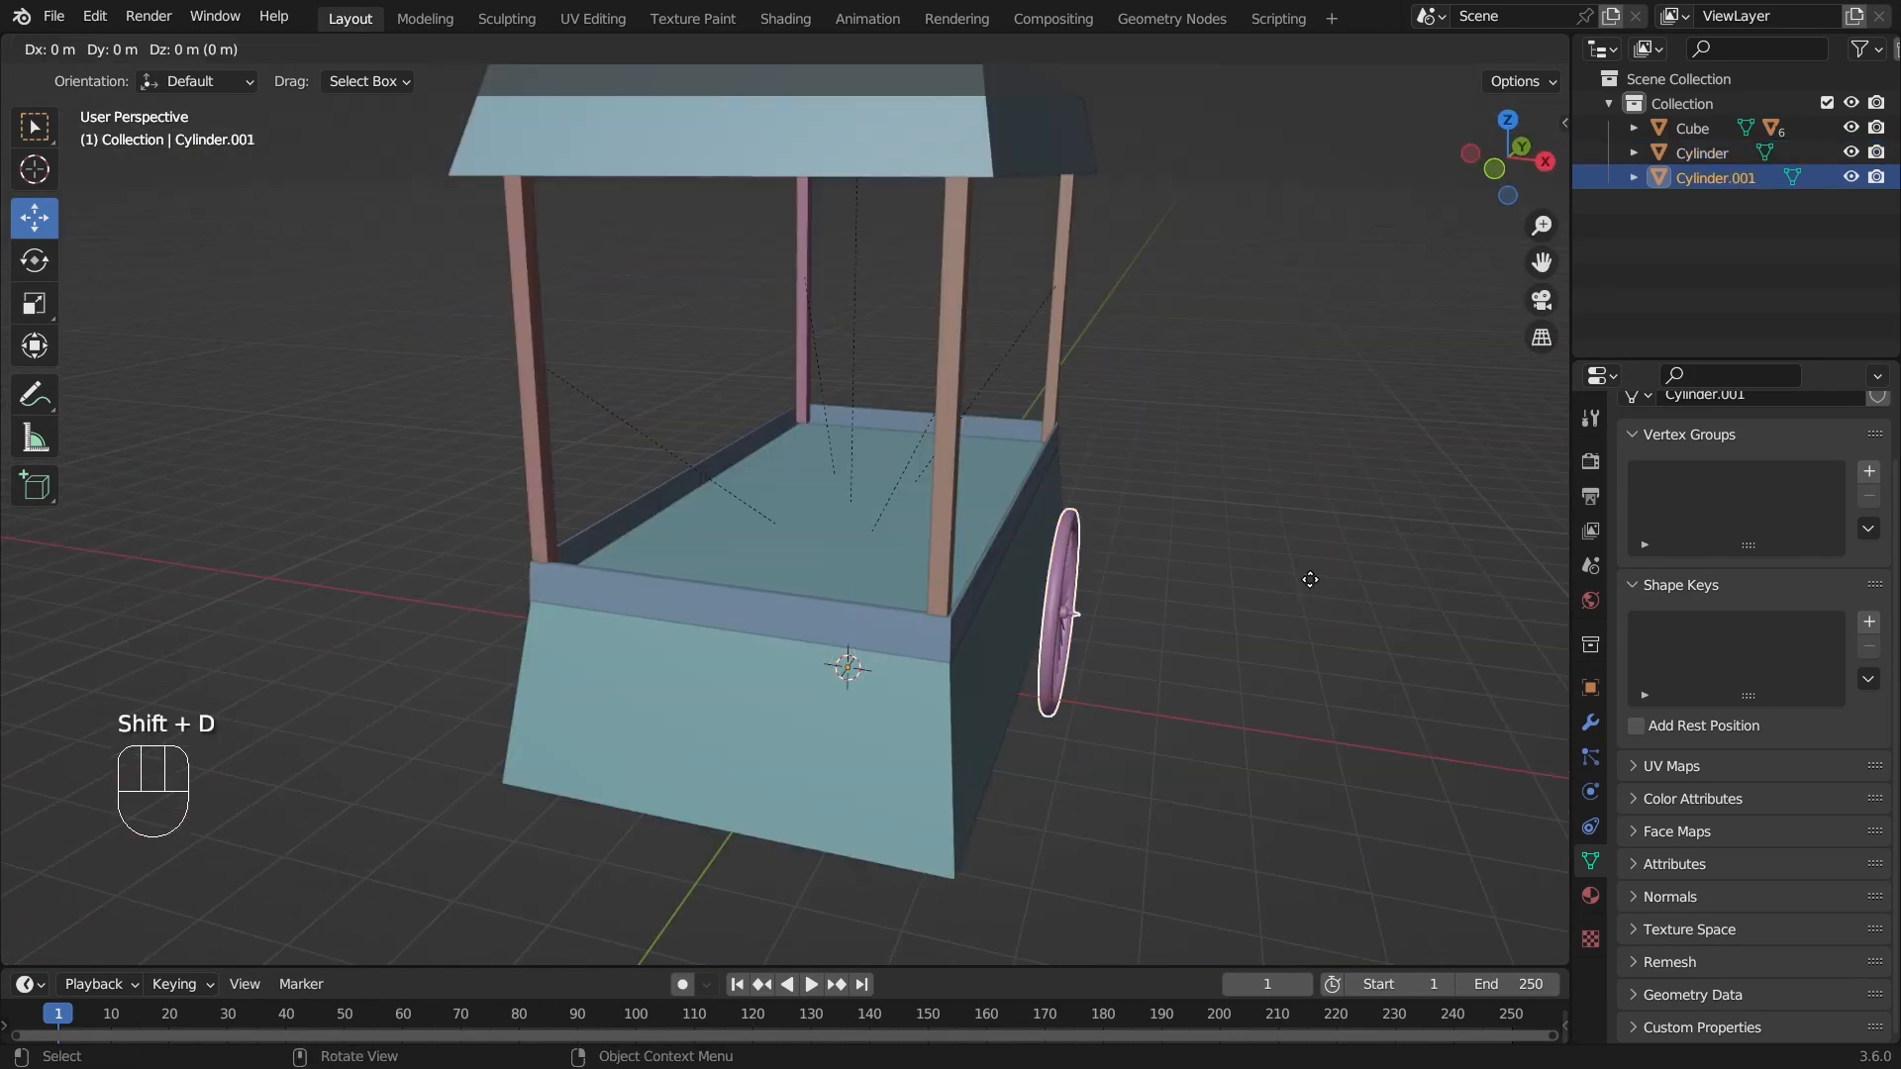
right_click(1310, 588)
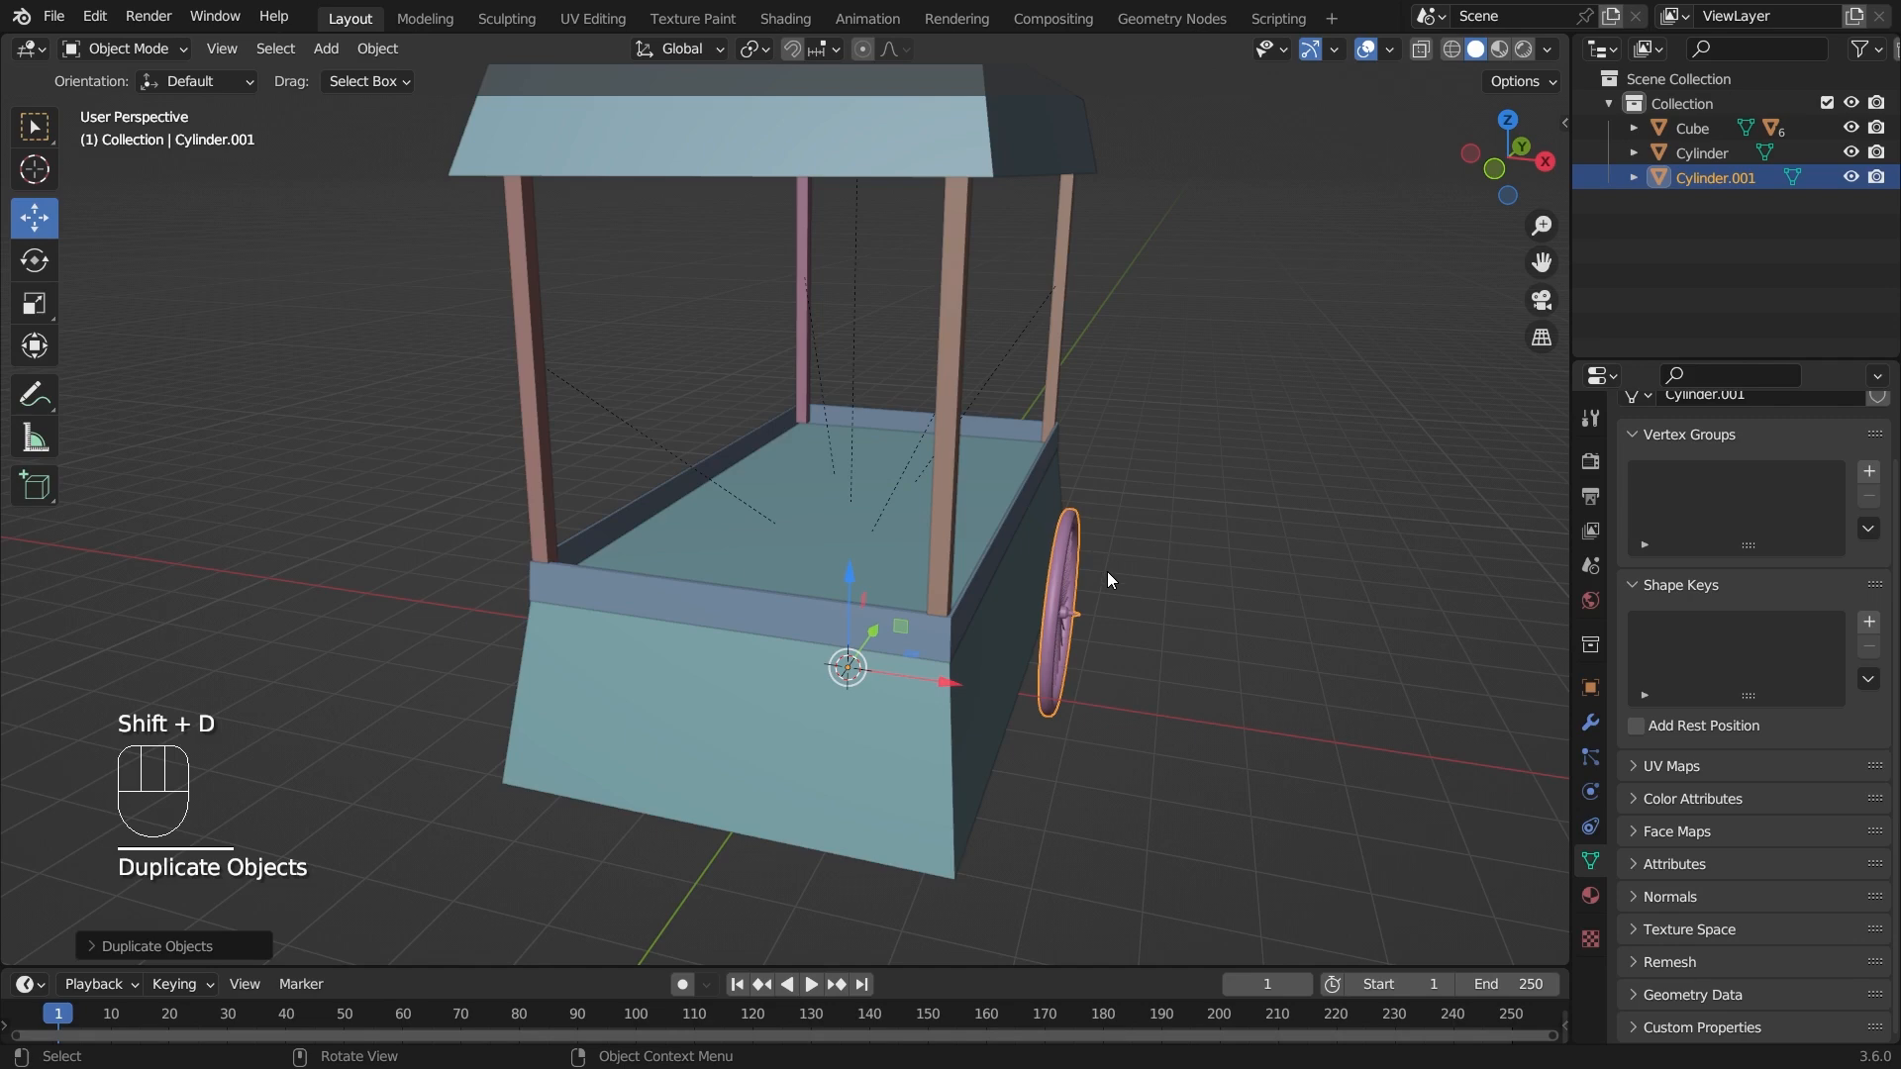
left_click(378, 49)
mouse_move(423, 129)
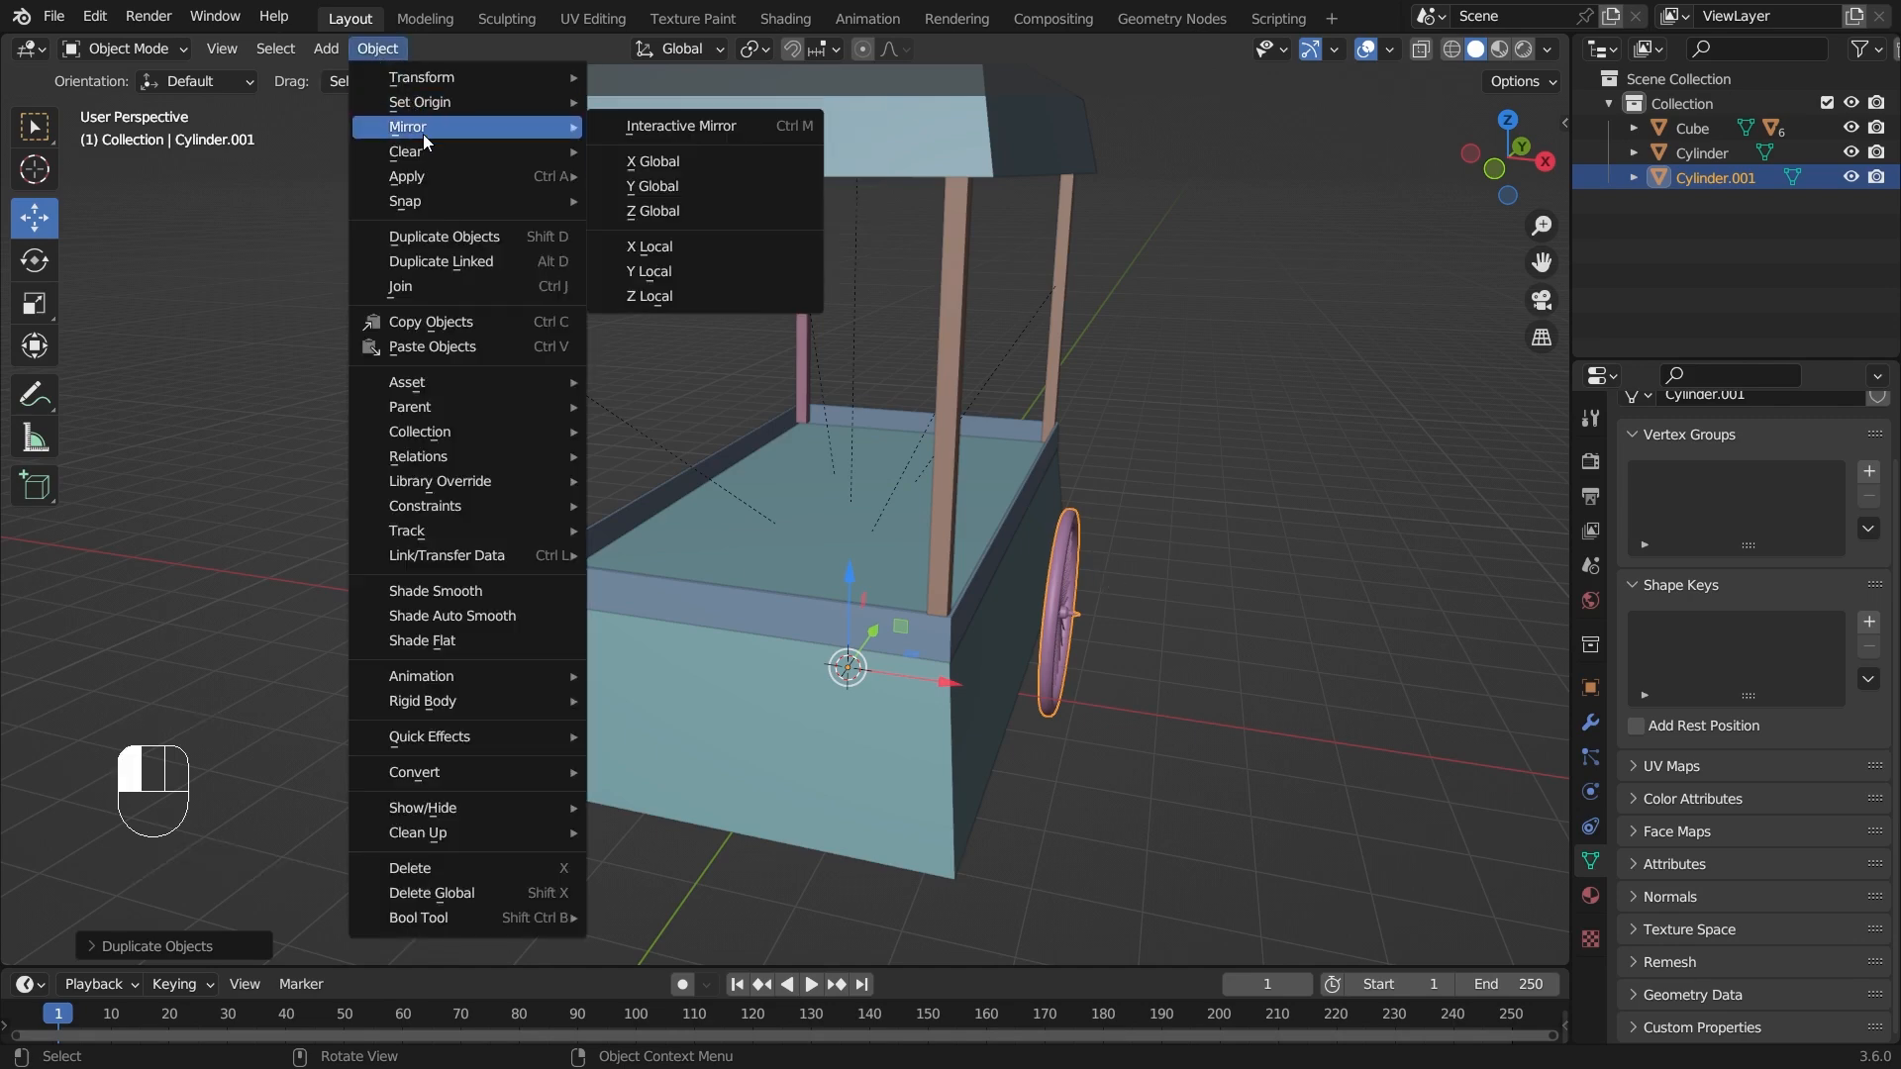
left_click(695, 161)
middle_click_drag(695, 161, 1067, 715)
- Duplicate both wheels together and move the copies along Y to the other end of the cart
left_click(1079, 687)
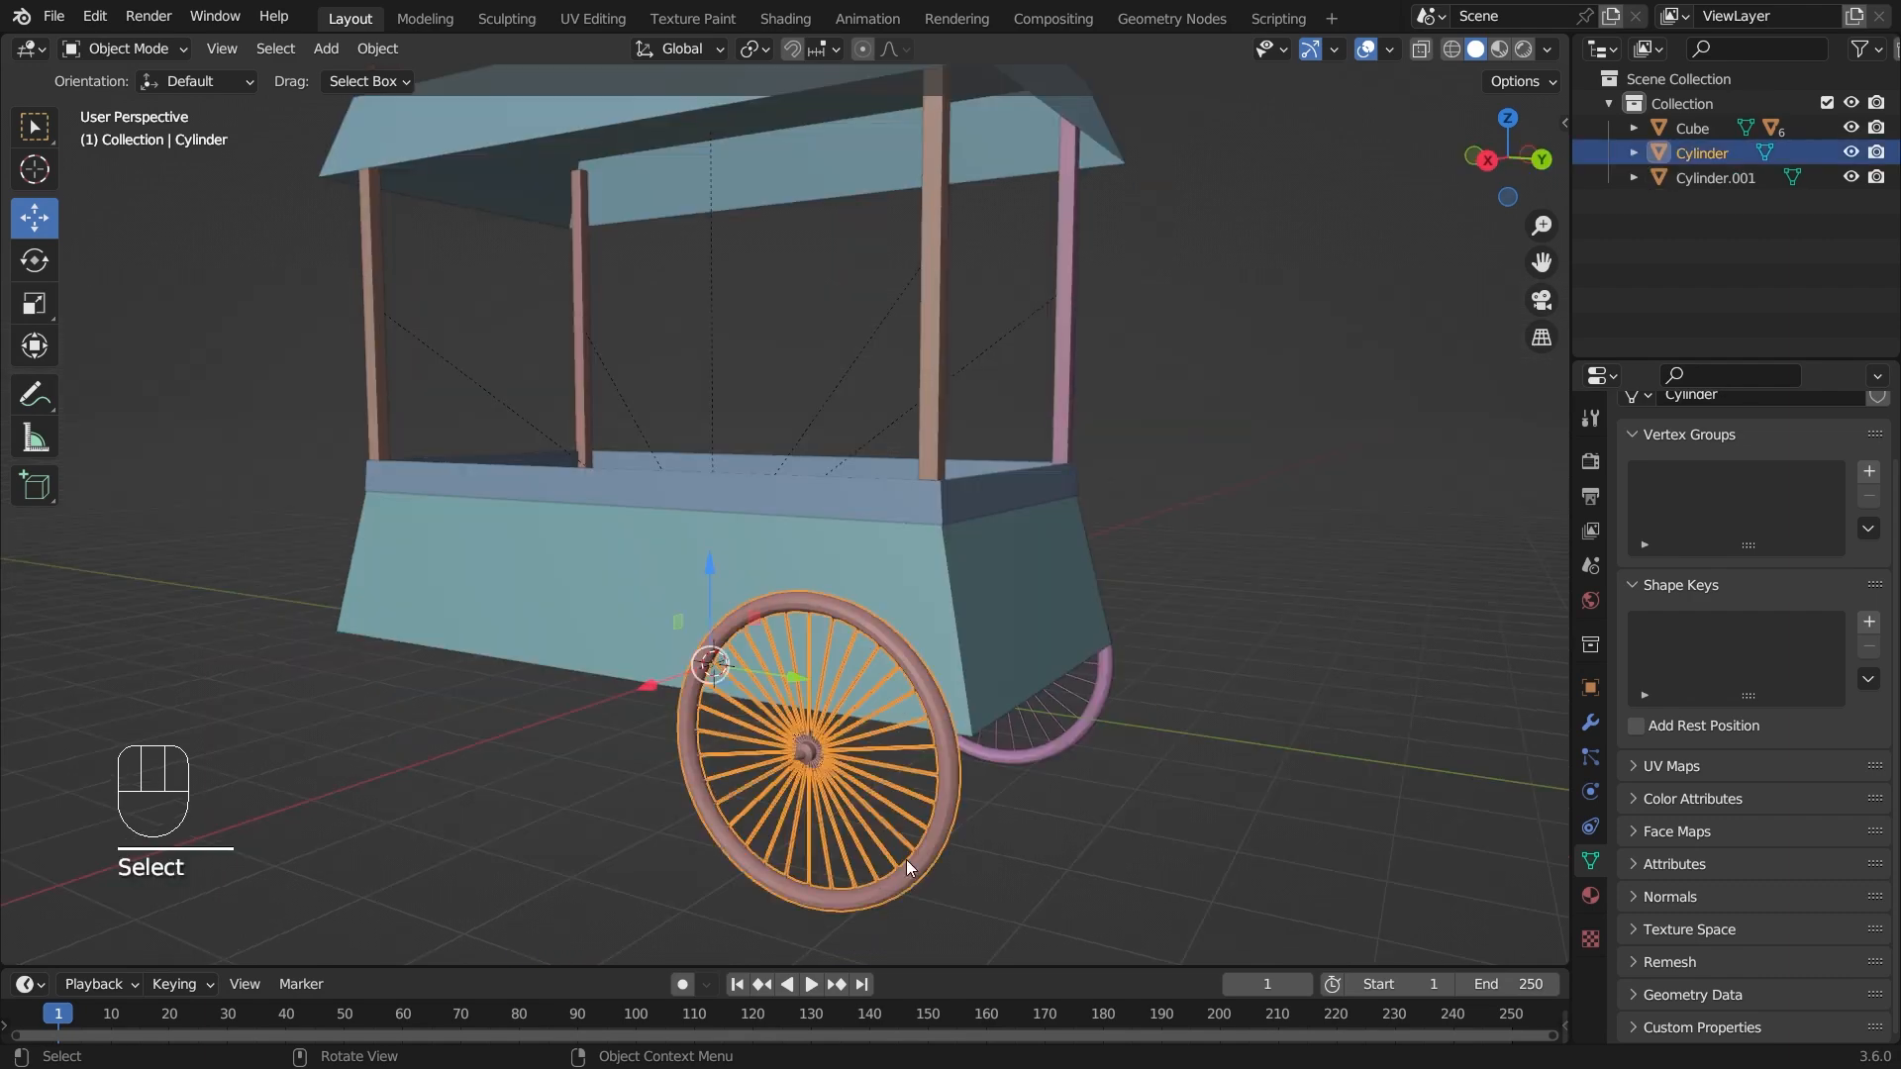
left_click(1089, 711, "shift")
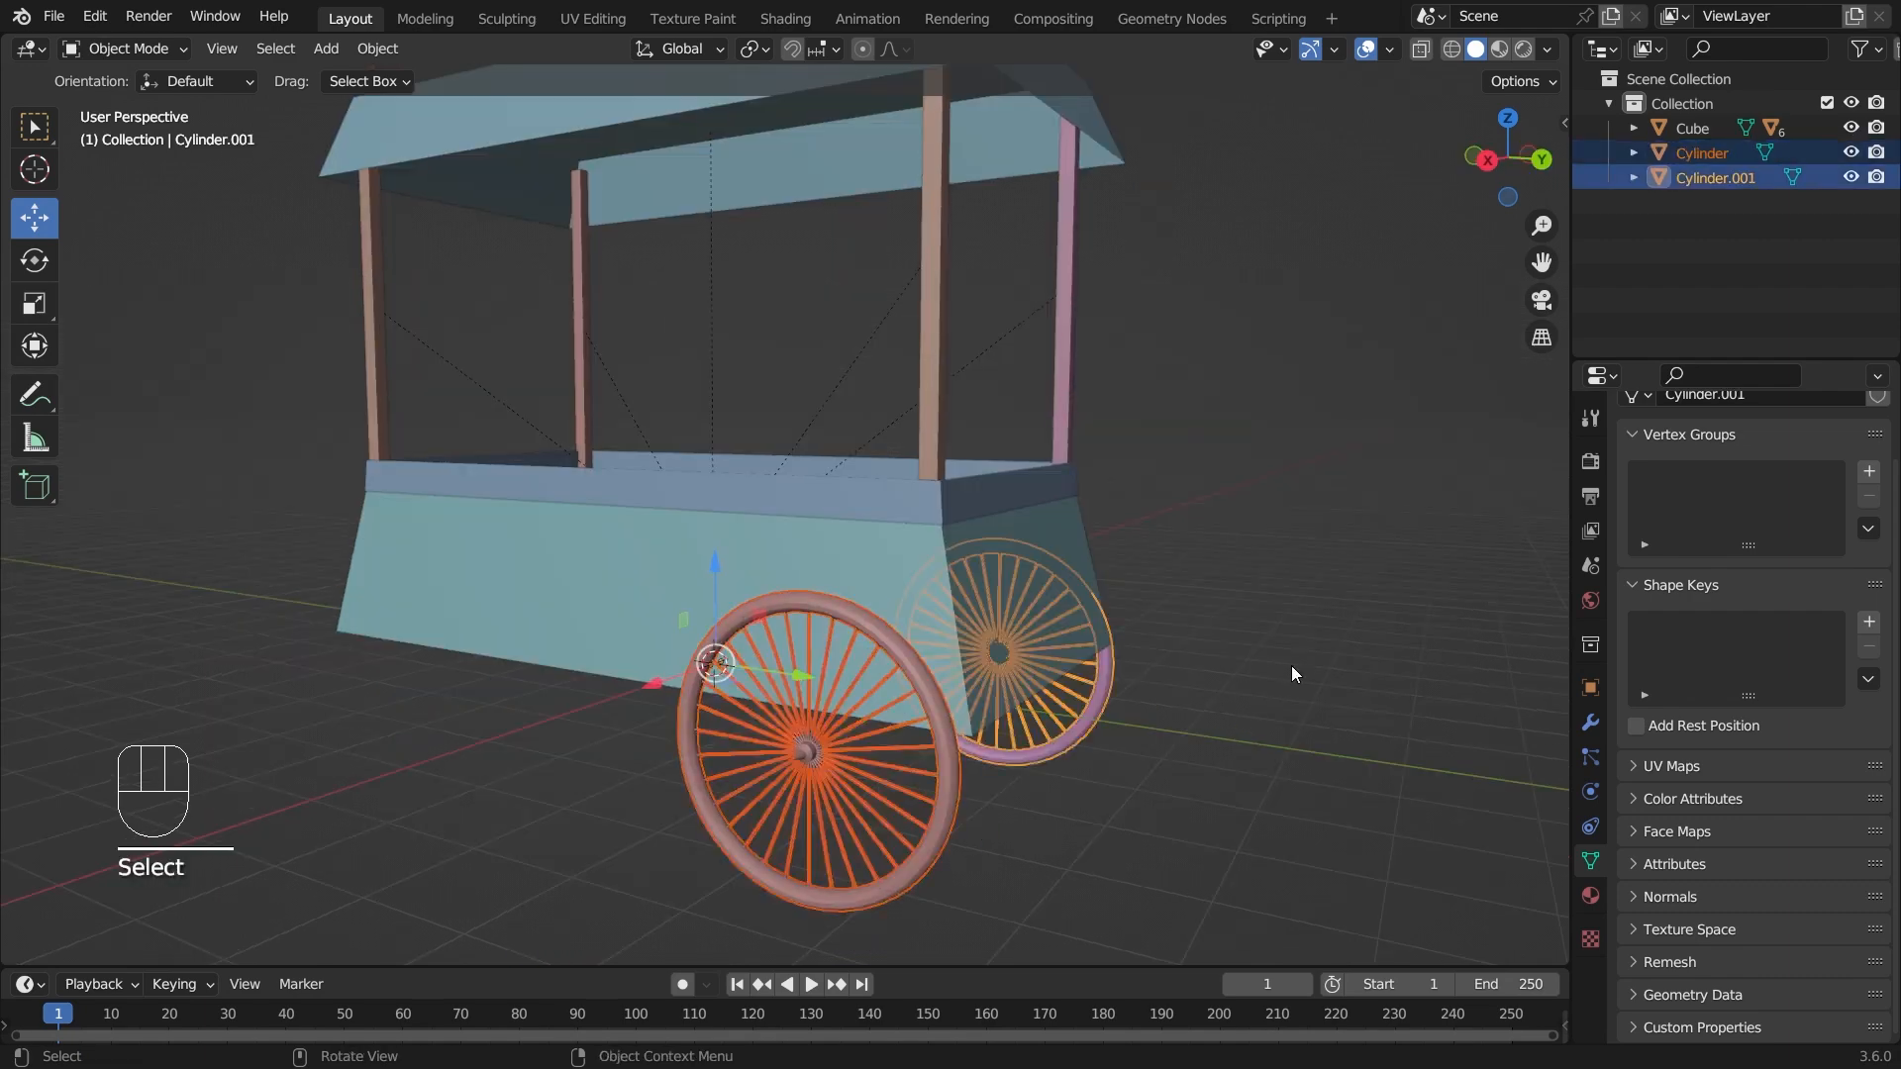
key("shift+d")
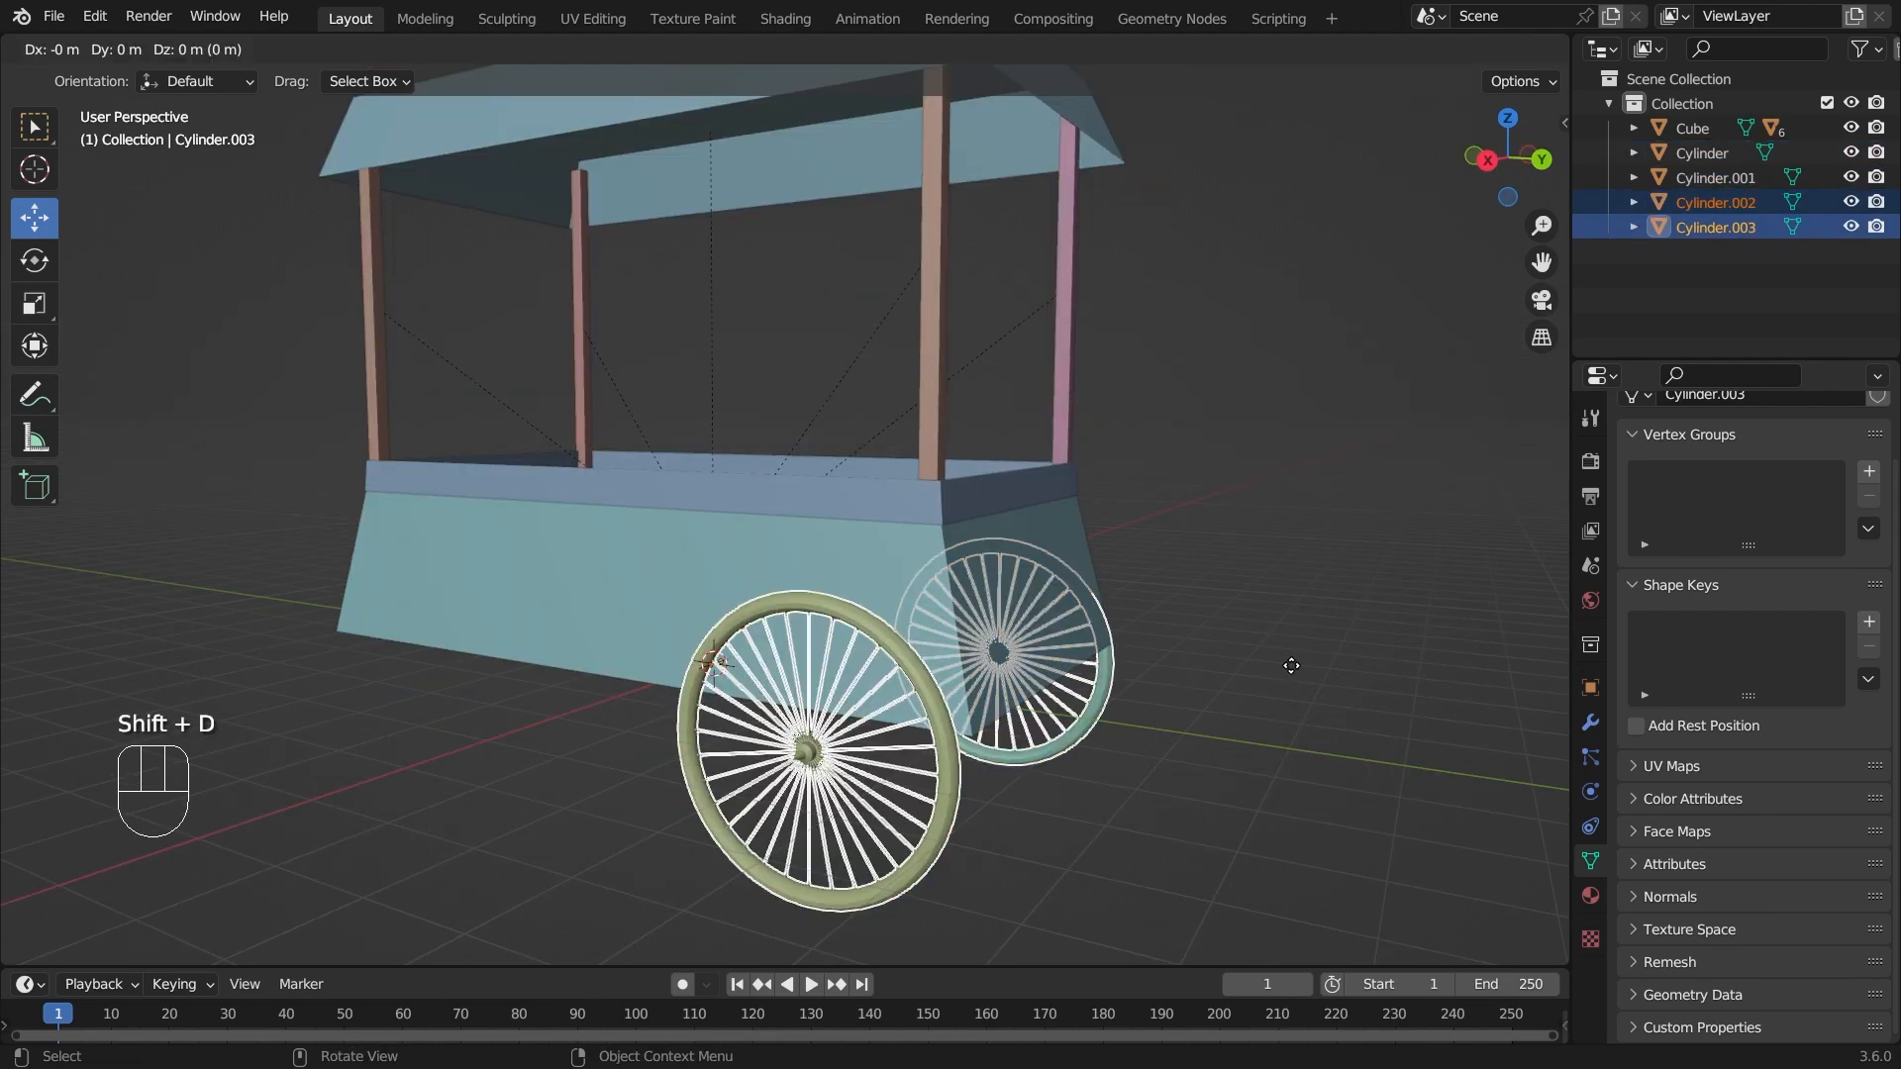
right_click(1291, 666)
middle_click_drag(1209, 729, 1317, 747)
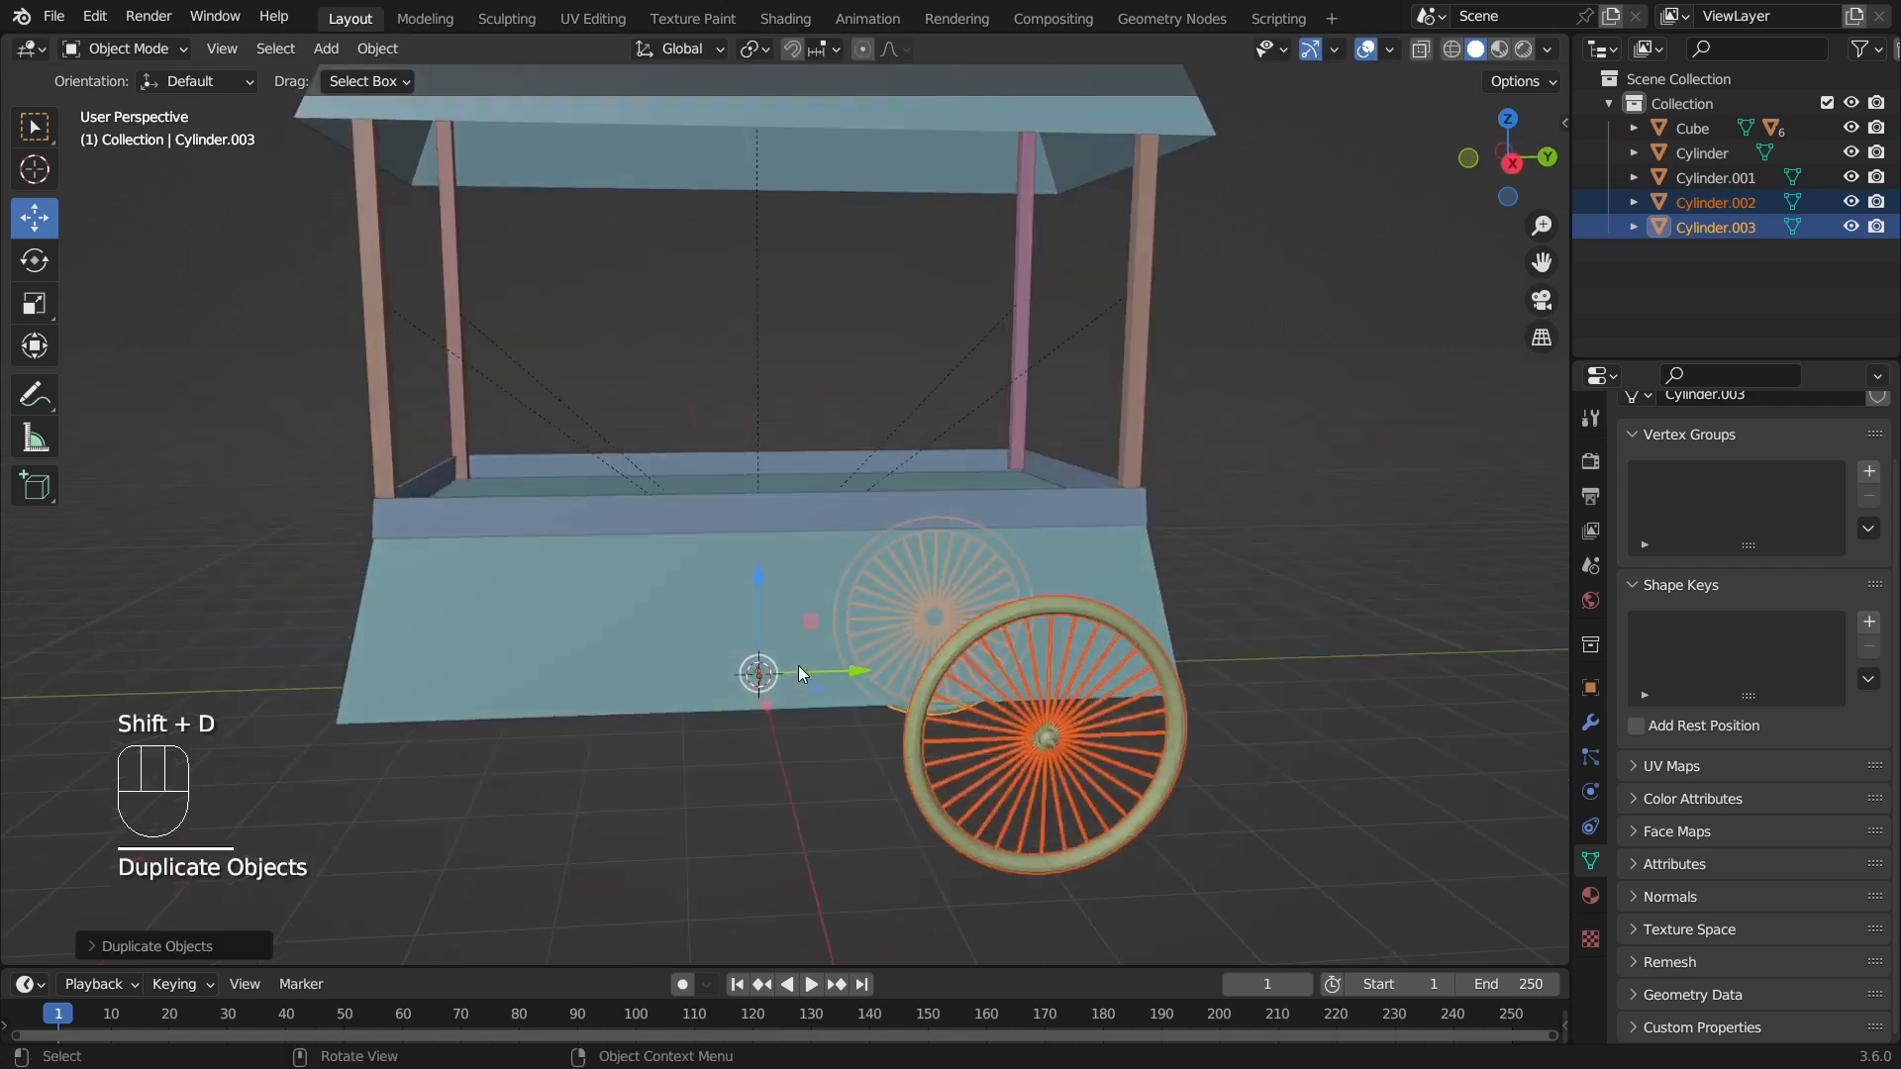
left_click_drag(864, 675, 329, 684)
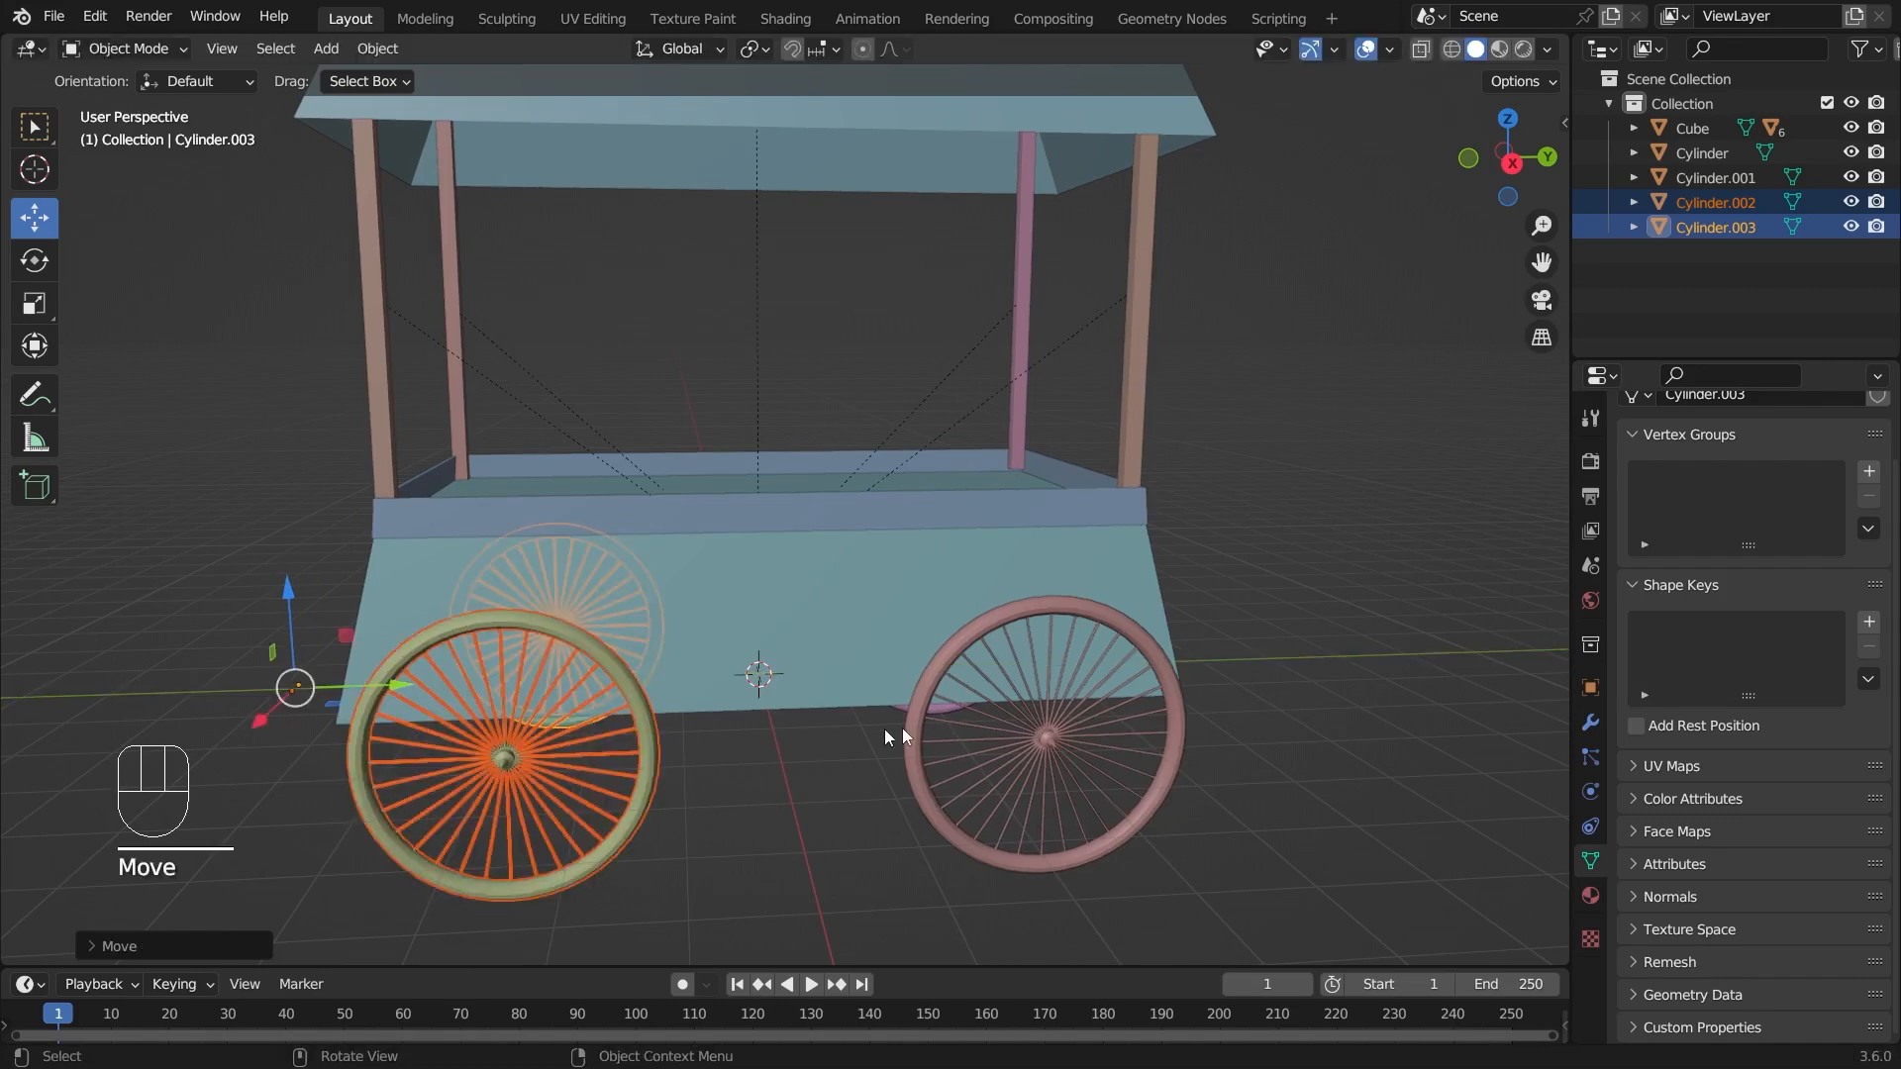
left_click(1317, 663)
middle_click_drag(1390, 745, 393, 750)
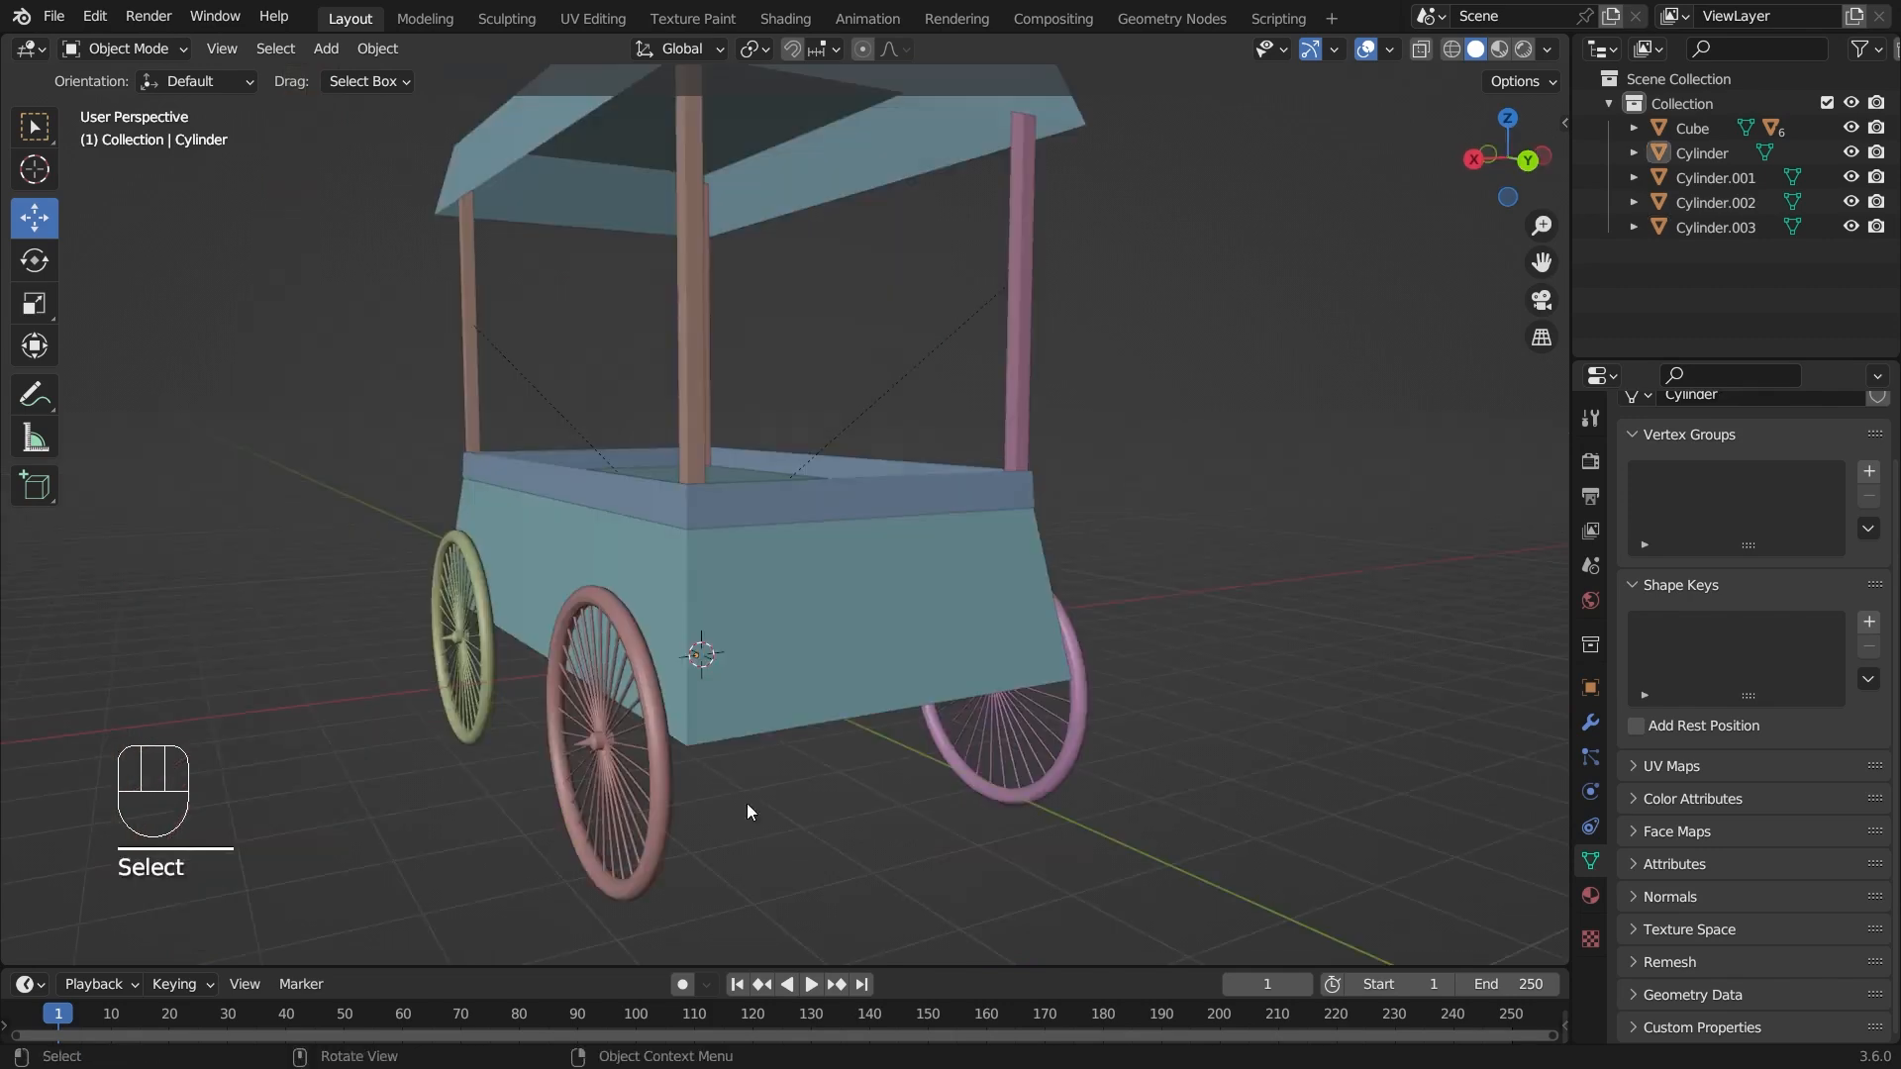
- Isolate the four wheels in Local View and add a cylinder at the centre between them for the axle
left_click(638, 742)
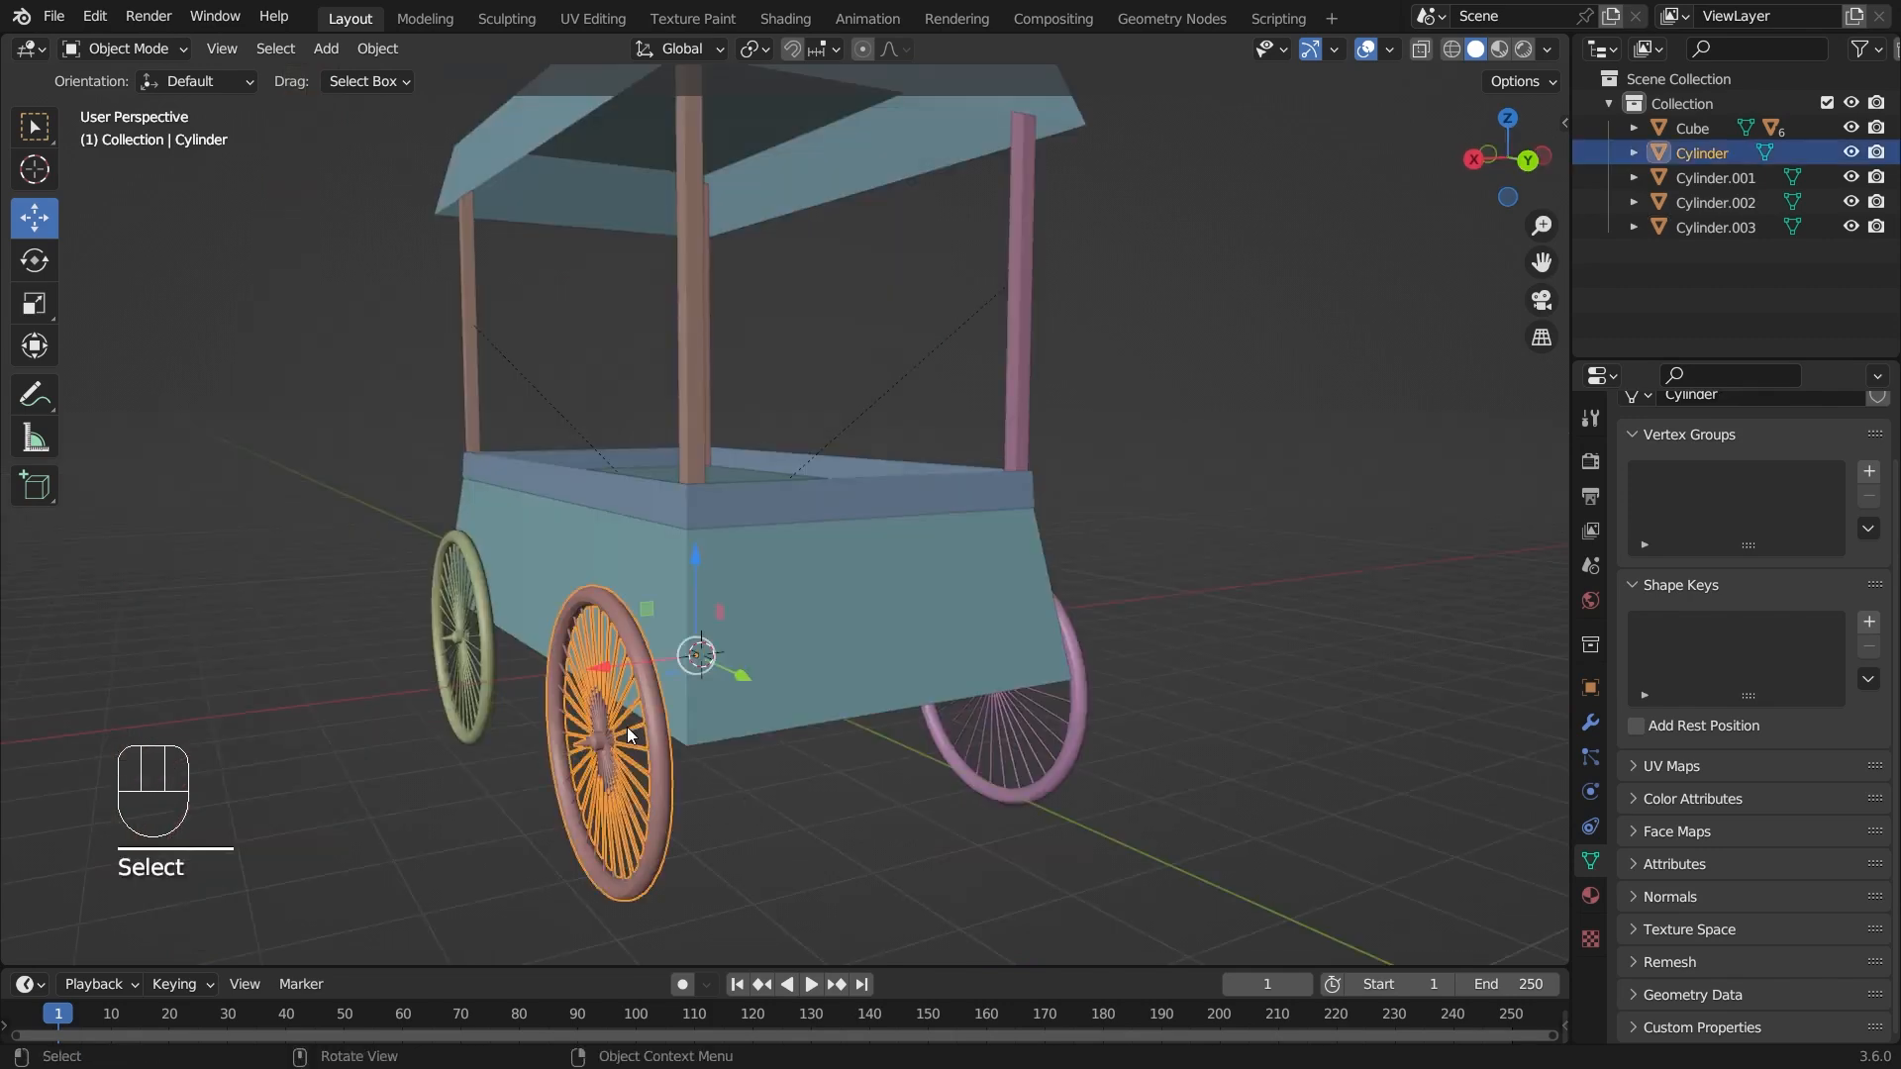
left_click(1041, 739, "shift")
left_click(473, 705, "shift")
middle_click_drag(474, 706, 773, 792)
left_click(773, 787, "shift")
key("KP_Divide")
key("shift+a")
mouse_move(767, 368)
left_click(1030, 495)
left_click_drag(786, 511, 826, 519)
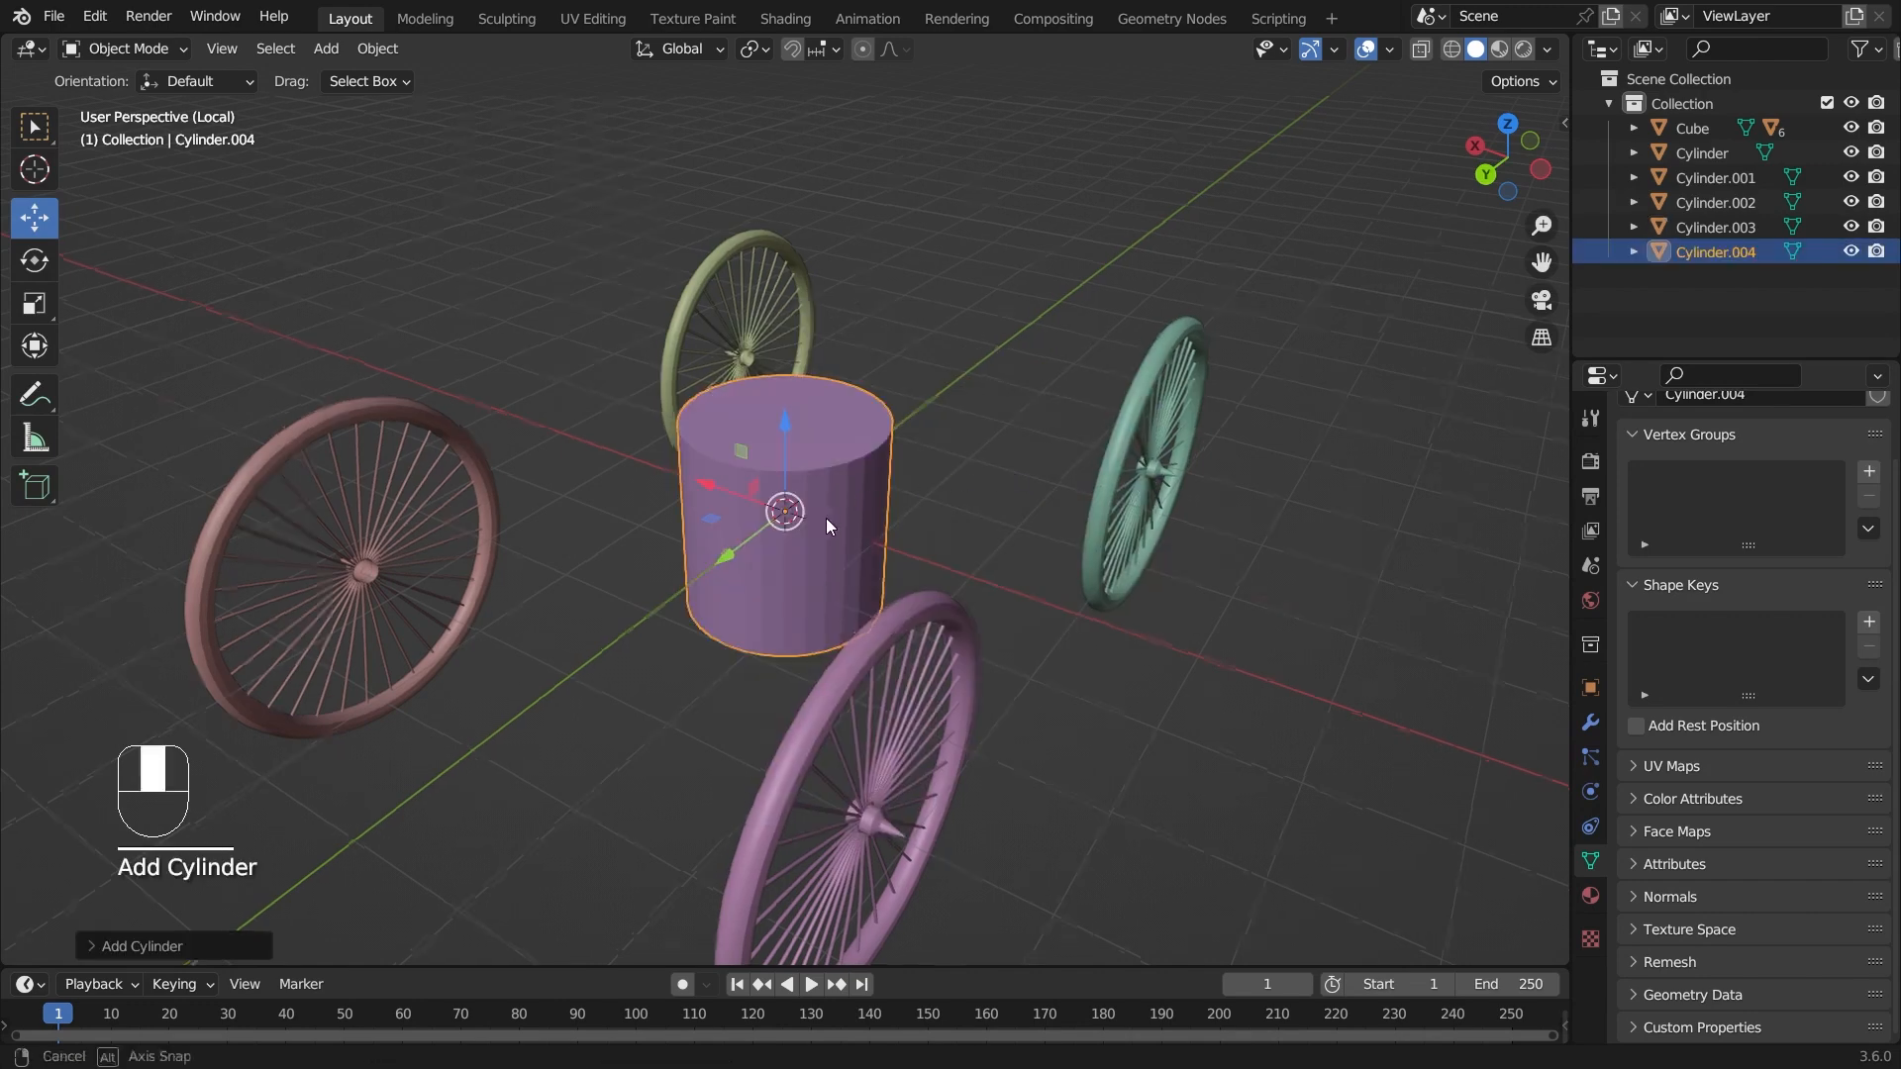
middle_click_drag(826, 519, 966, 371)
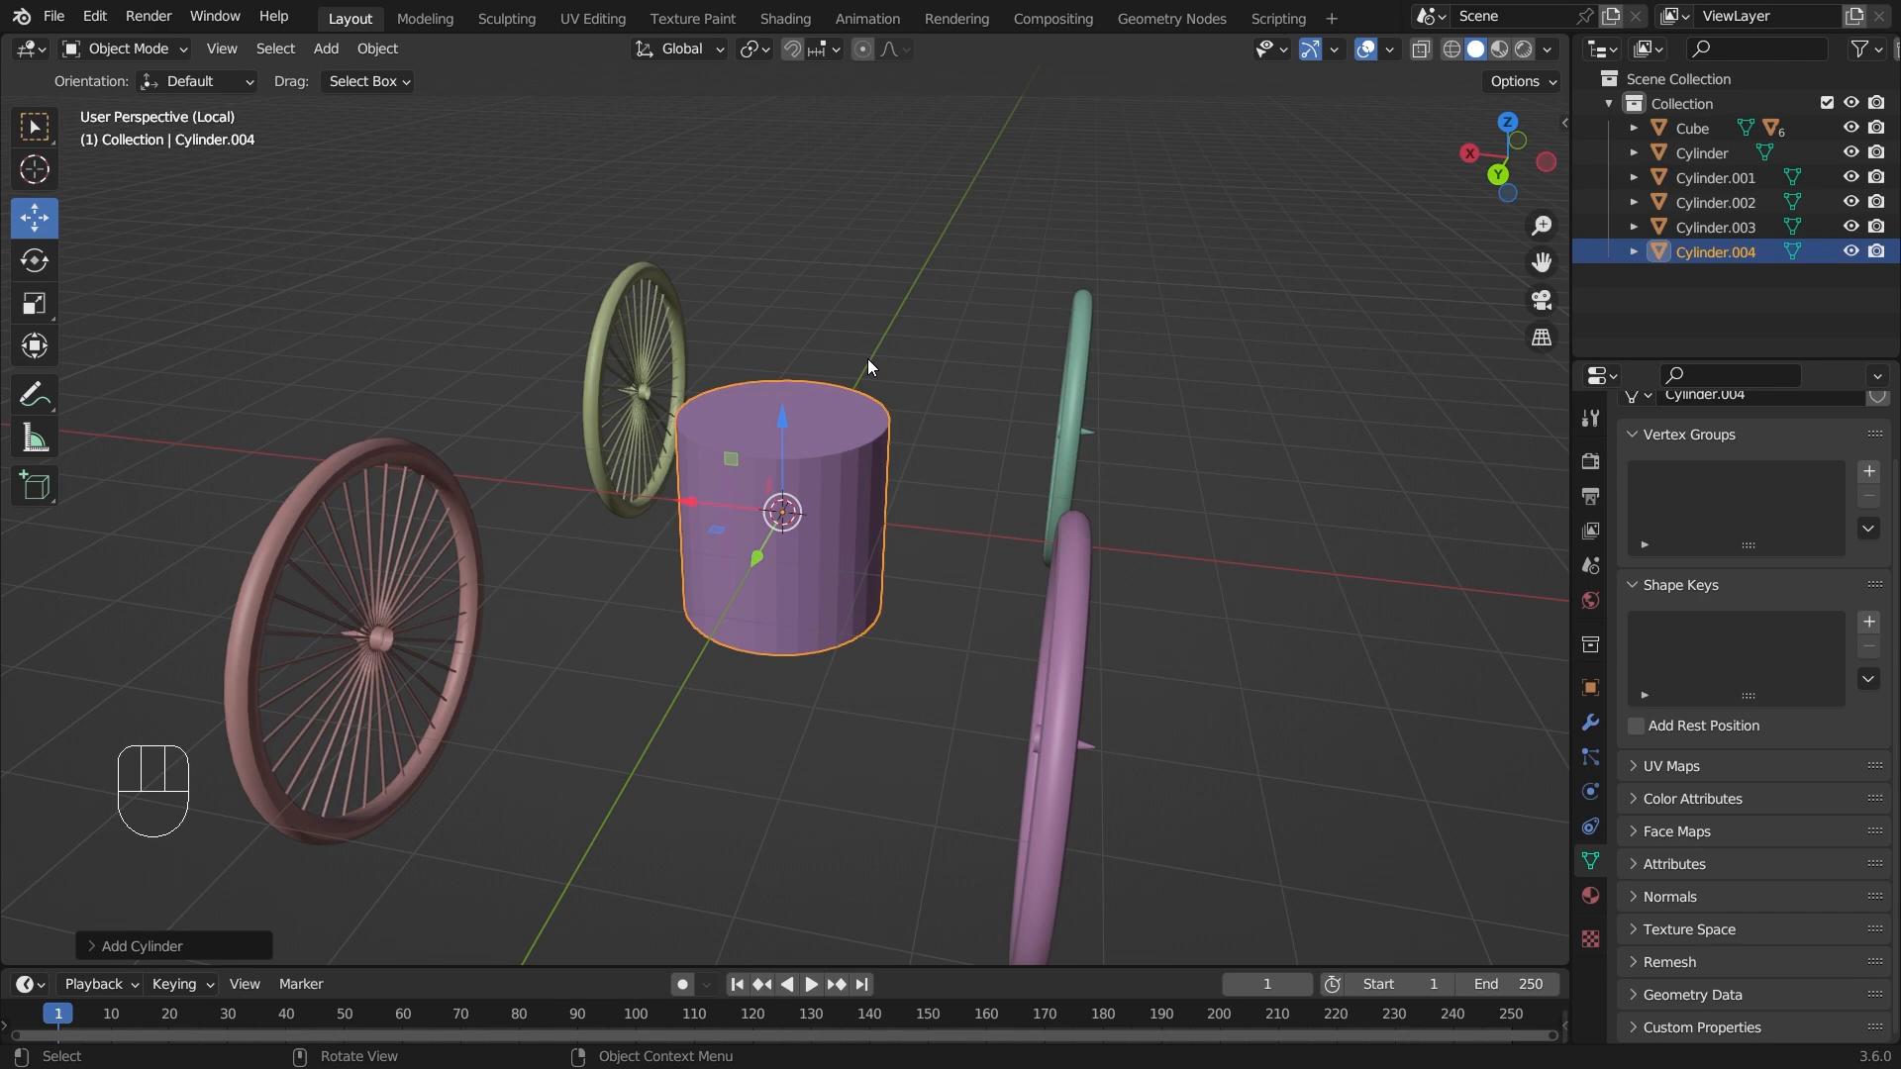
- Rotate the cylinder 90 degrees about Y and shade it smooth
key("r")
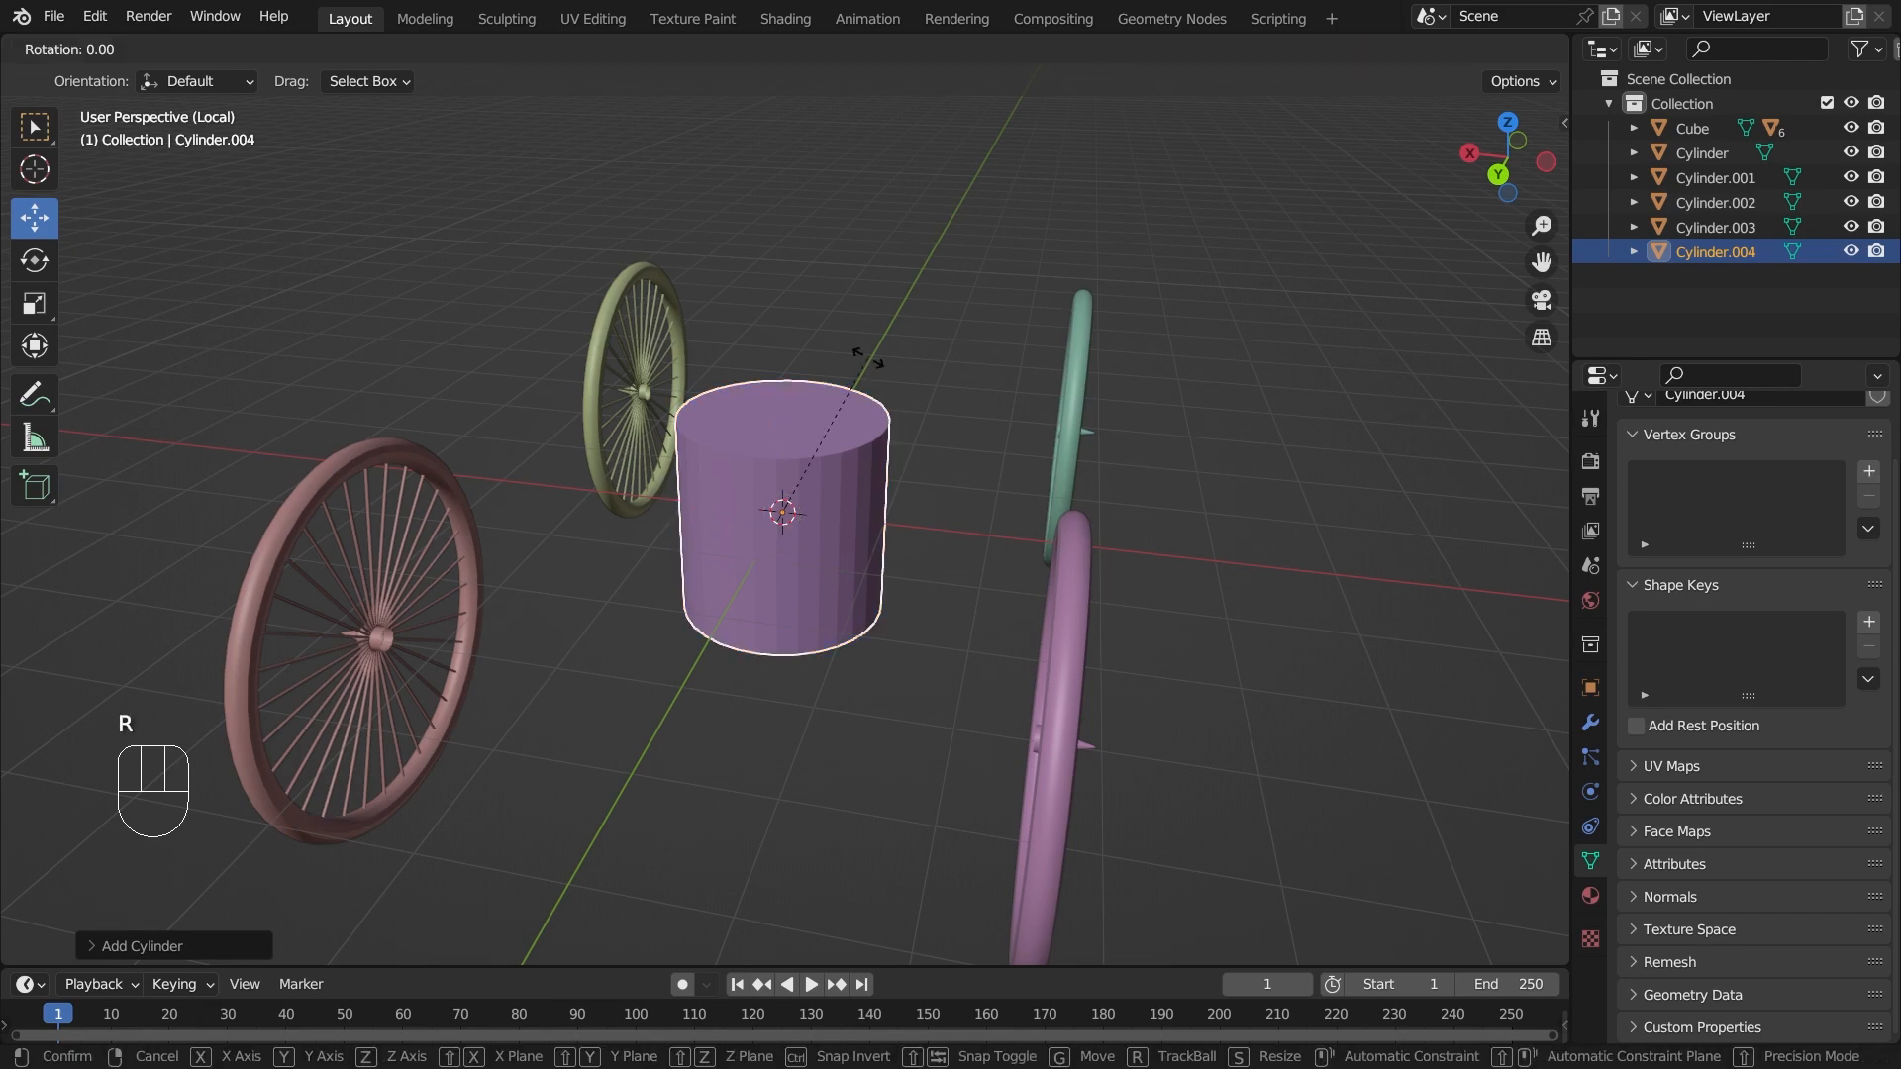
type("y")
type("90")
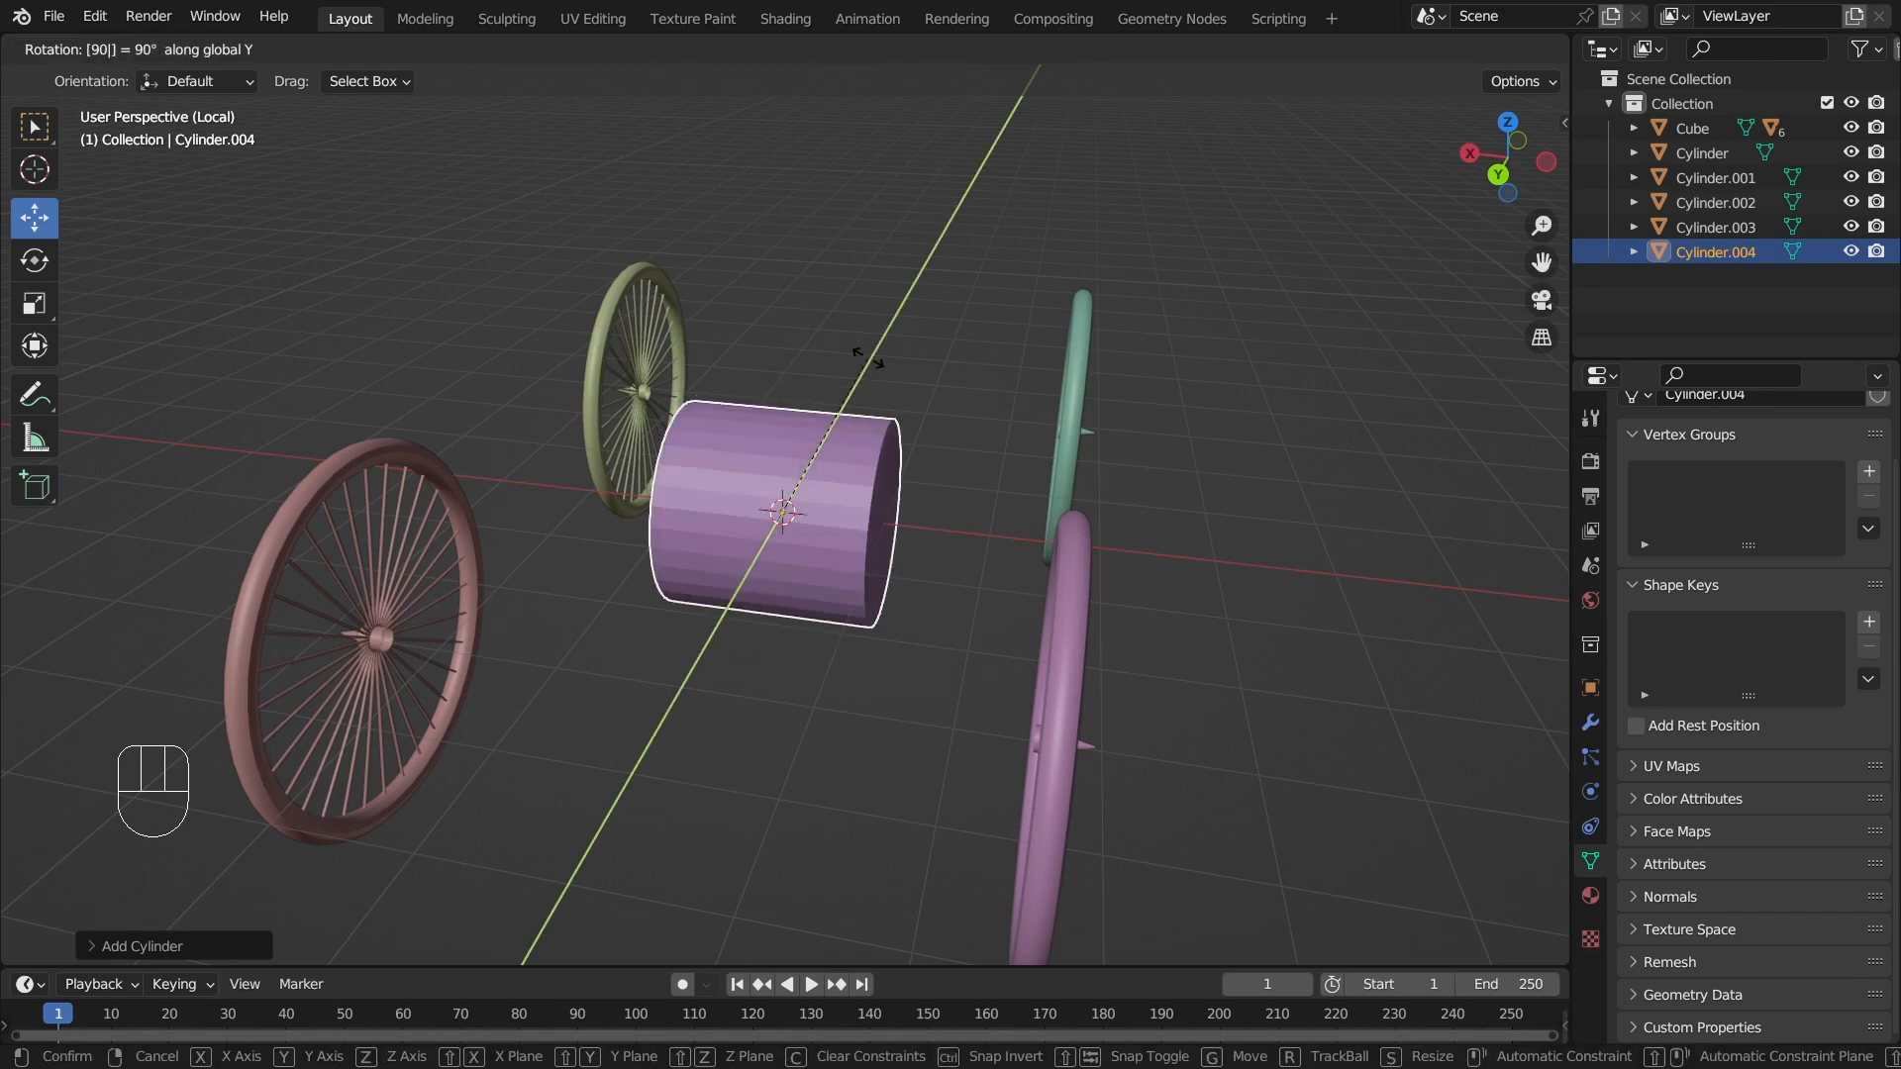
left_click(867, 359)
right_click(674, 466)
left_click(594, 442)
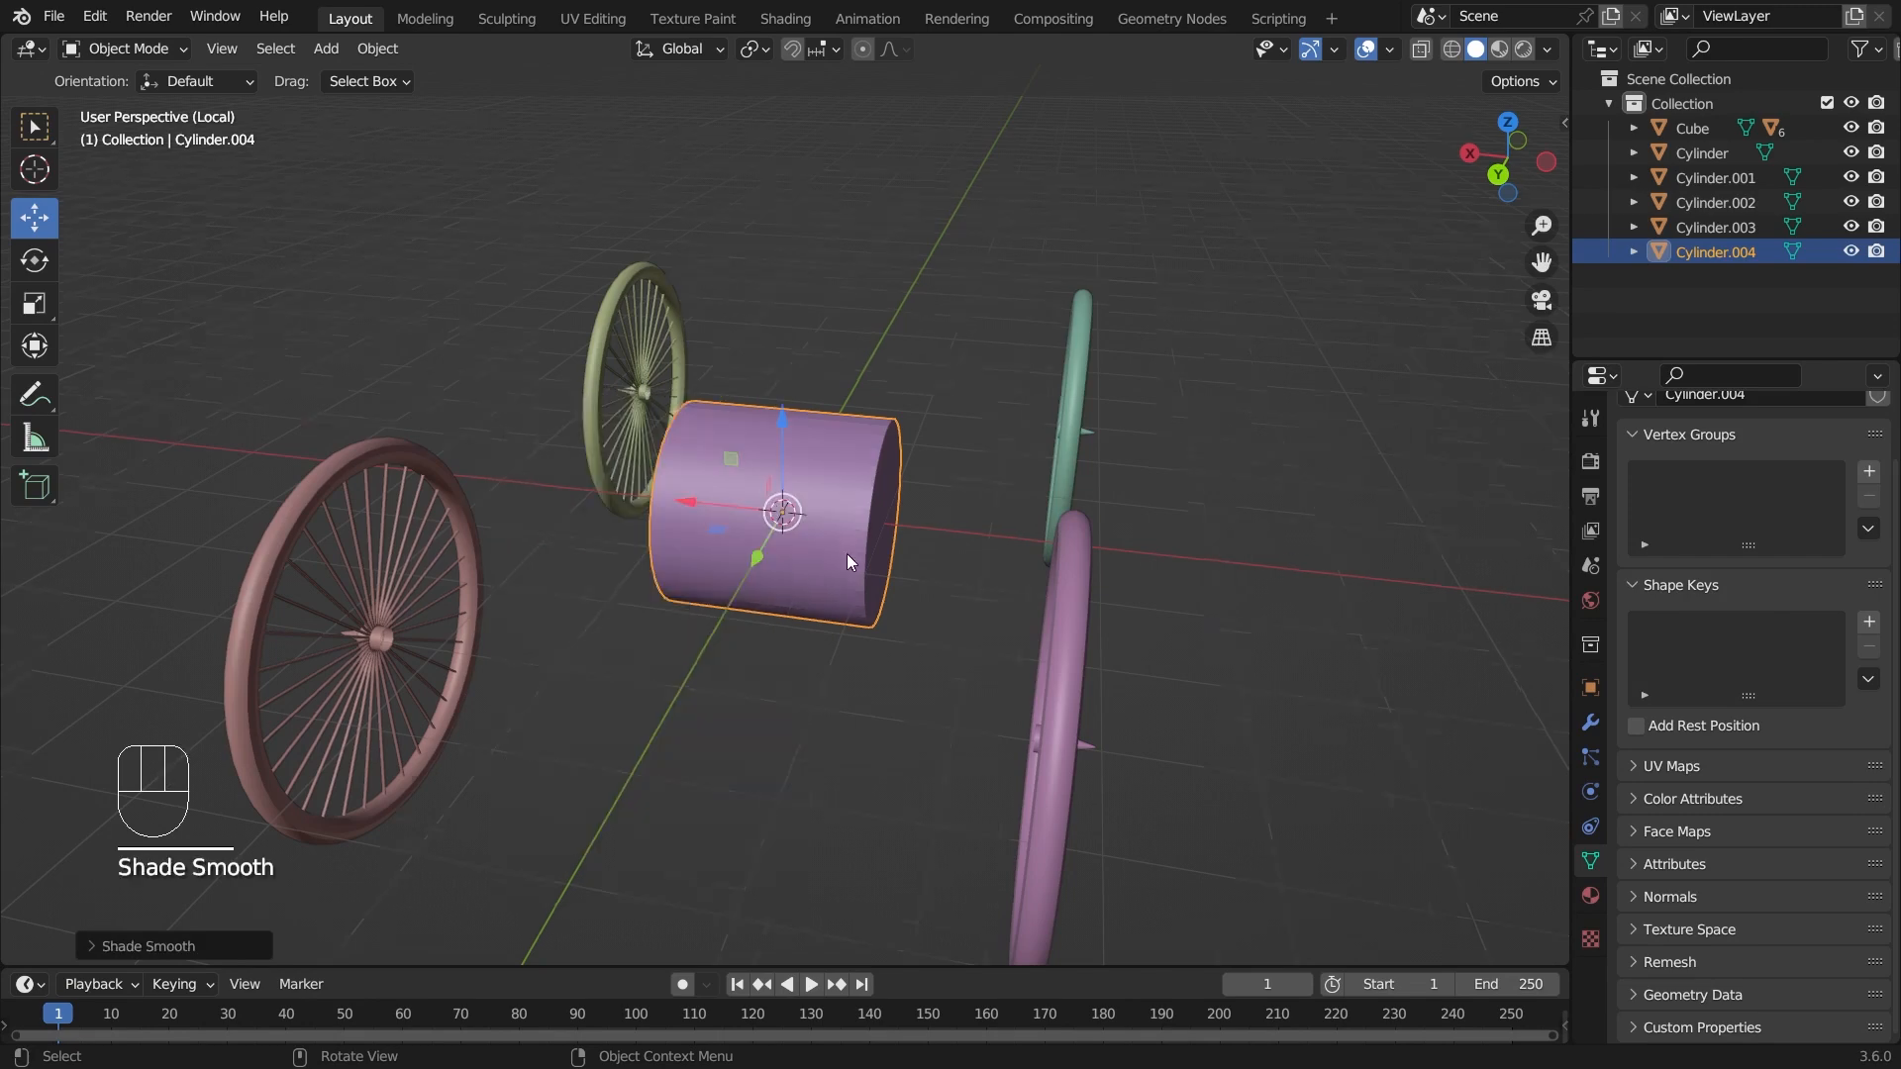
- Scale the cylinder down to a thin rod and stretch it along X to span the distance between opposite wheels
key("KP_Decimal")
key("s")
left_click(795, 507)
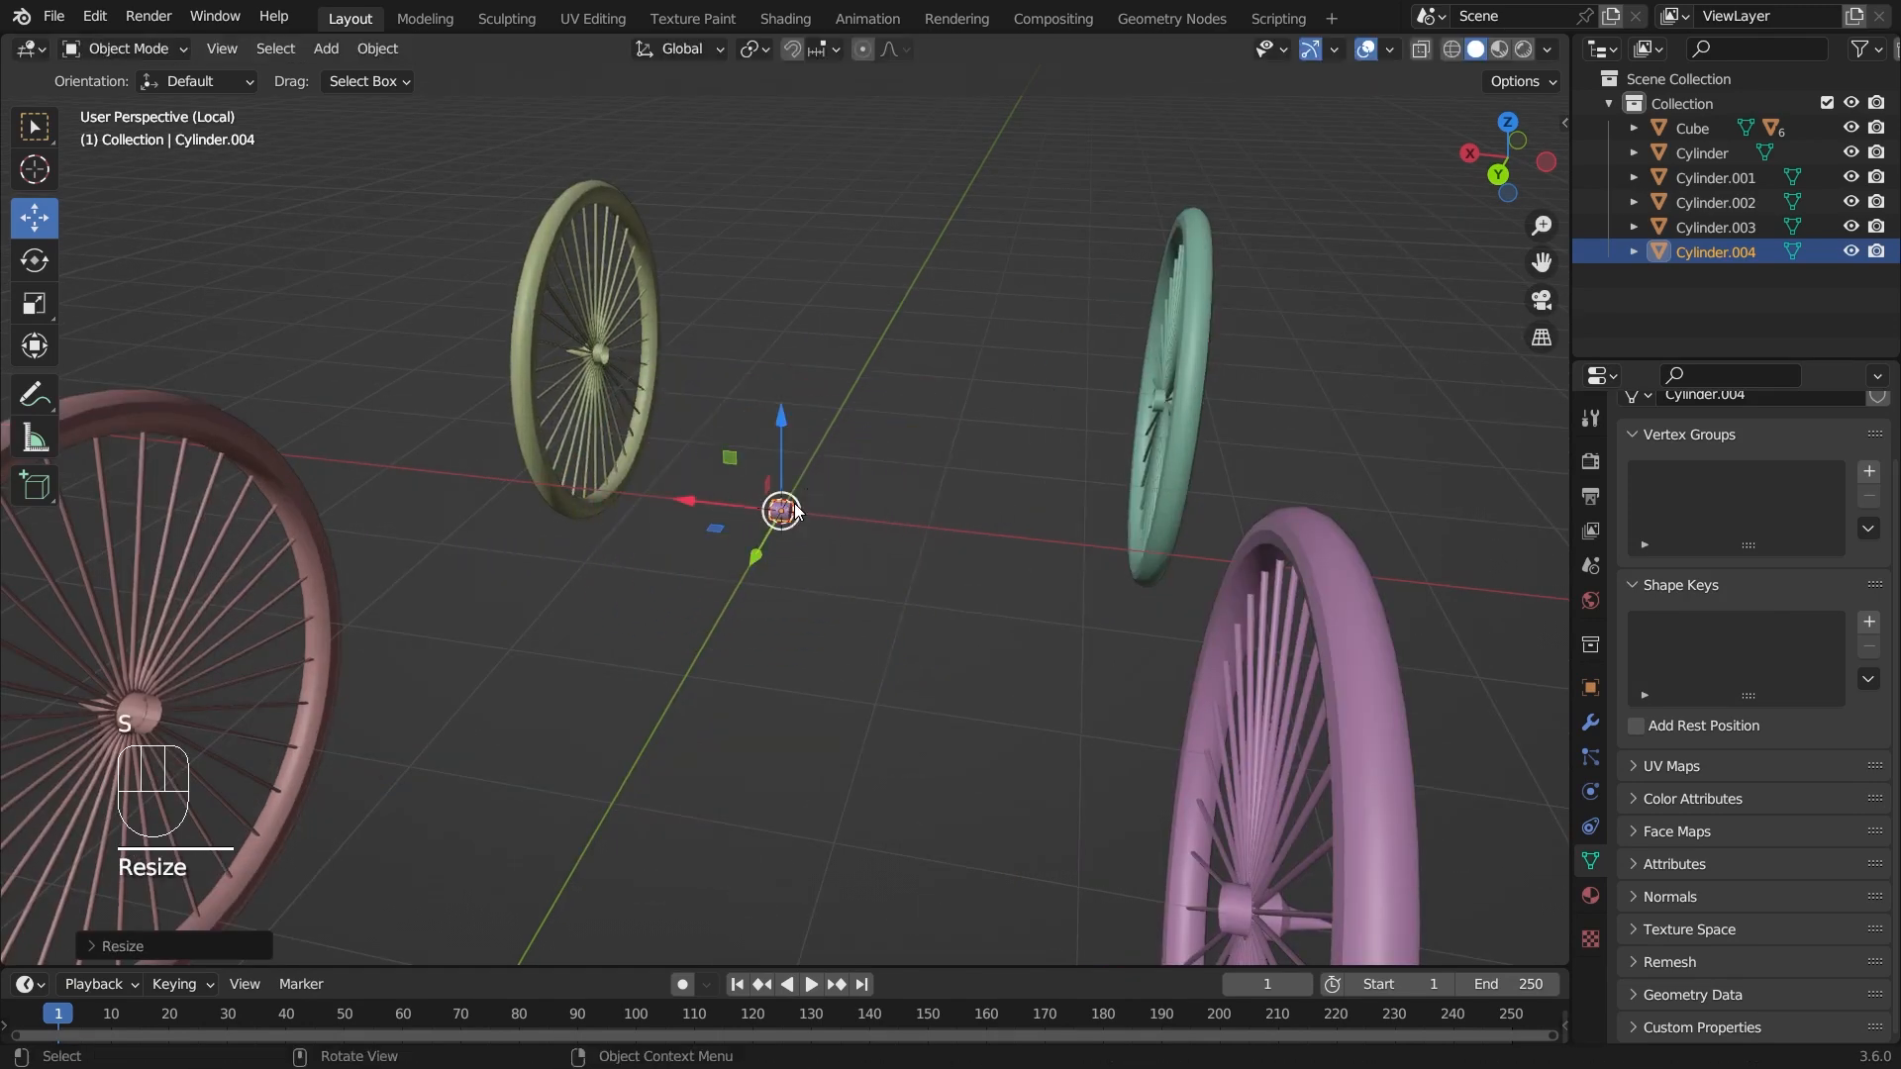
key("s")
key("x")
key("Return")
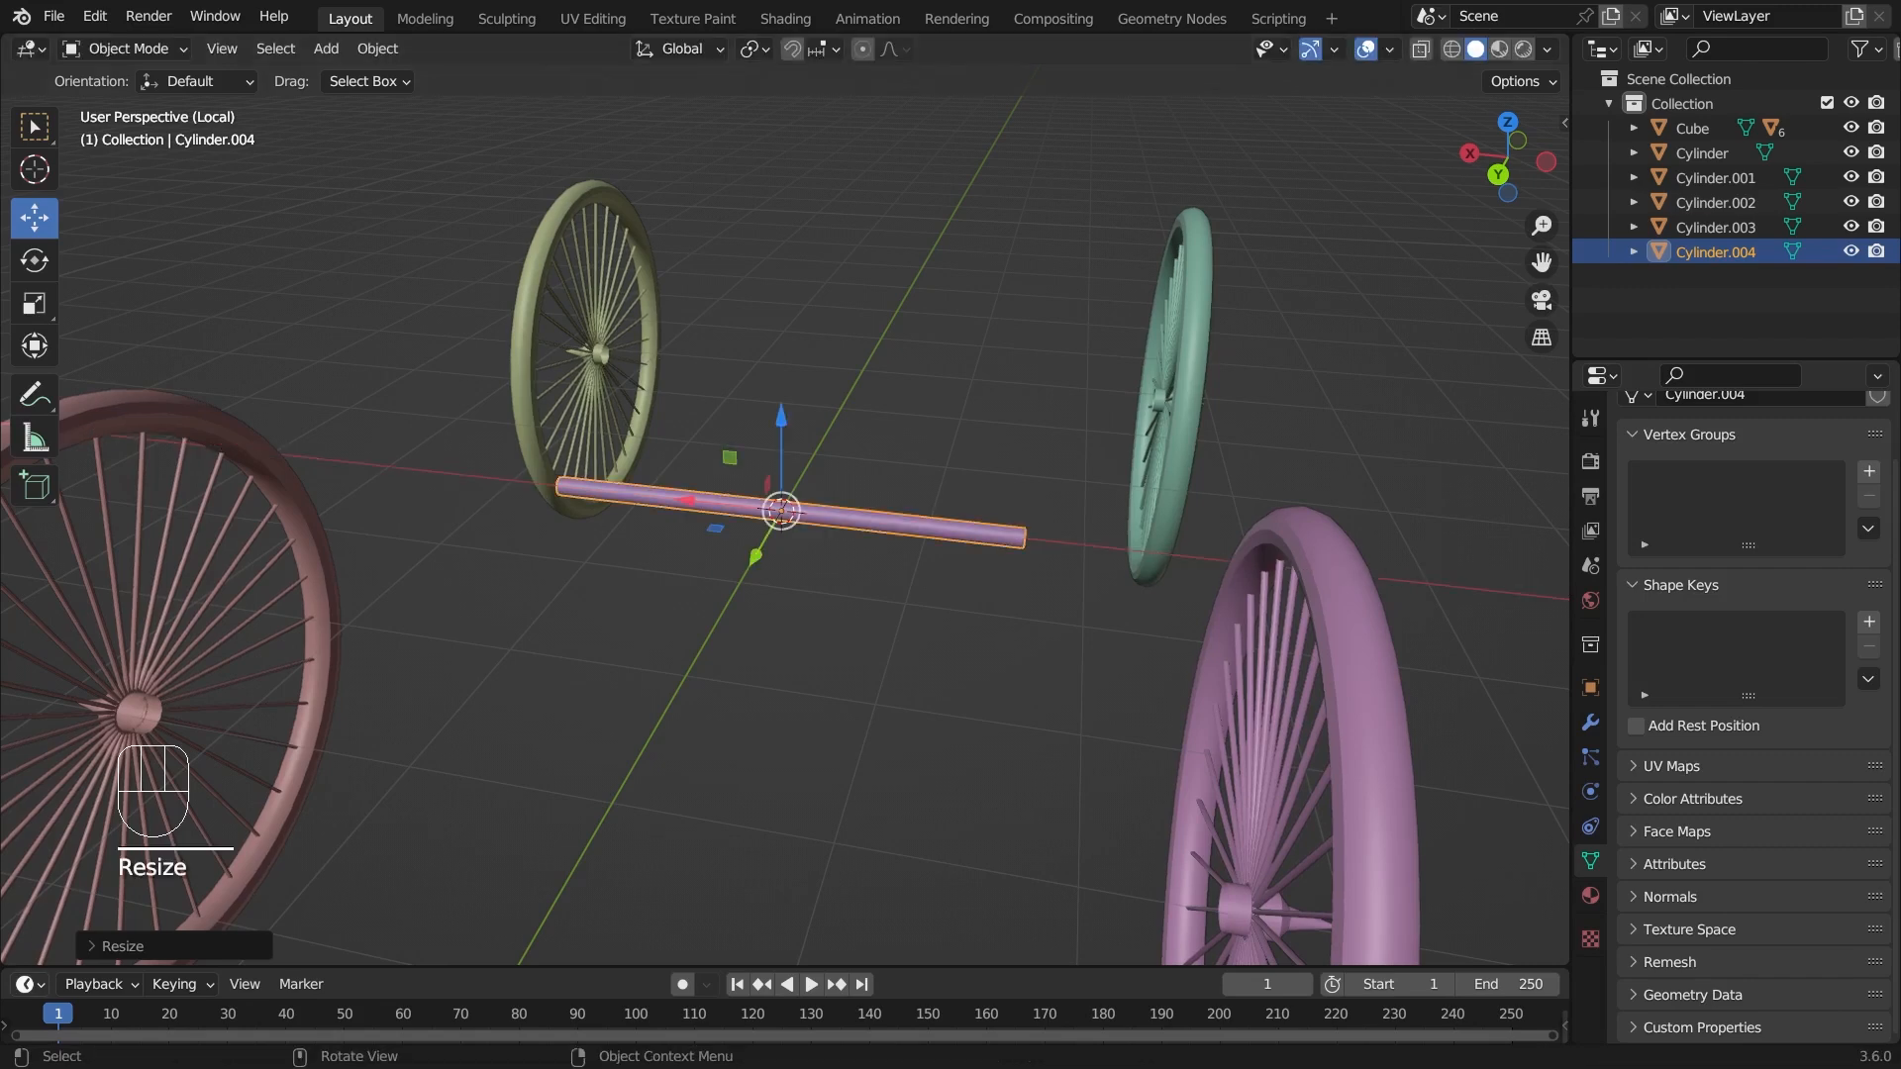
scroll(822, 677, "down", 3)
key("KP_1")
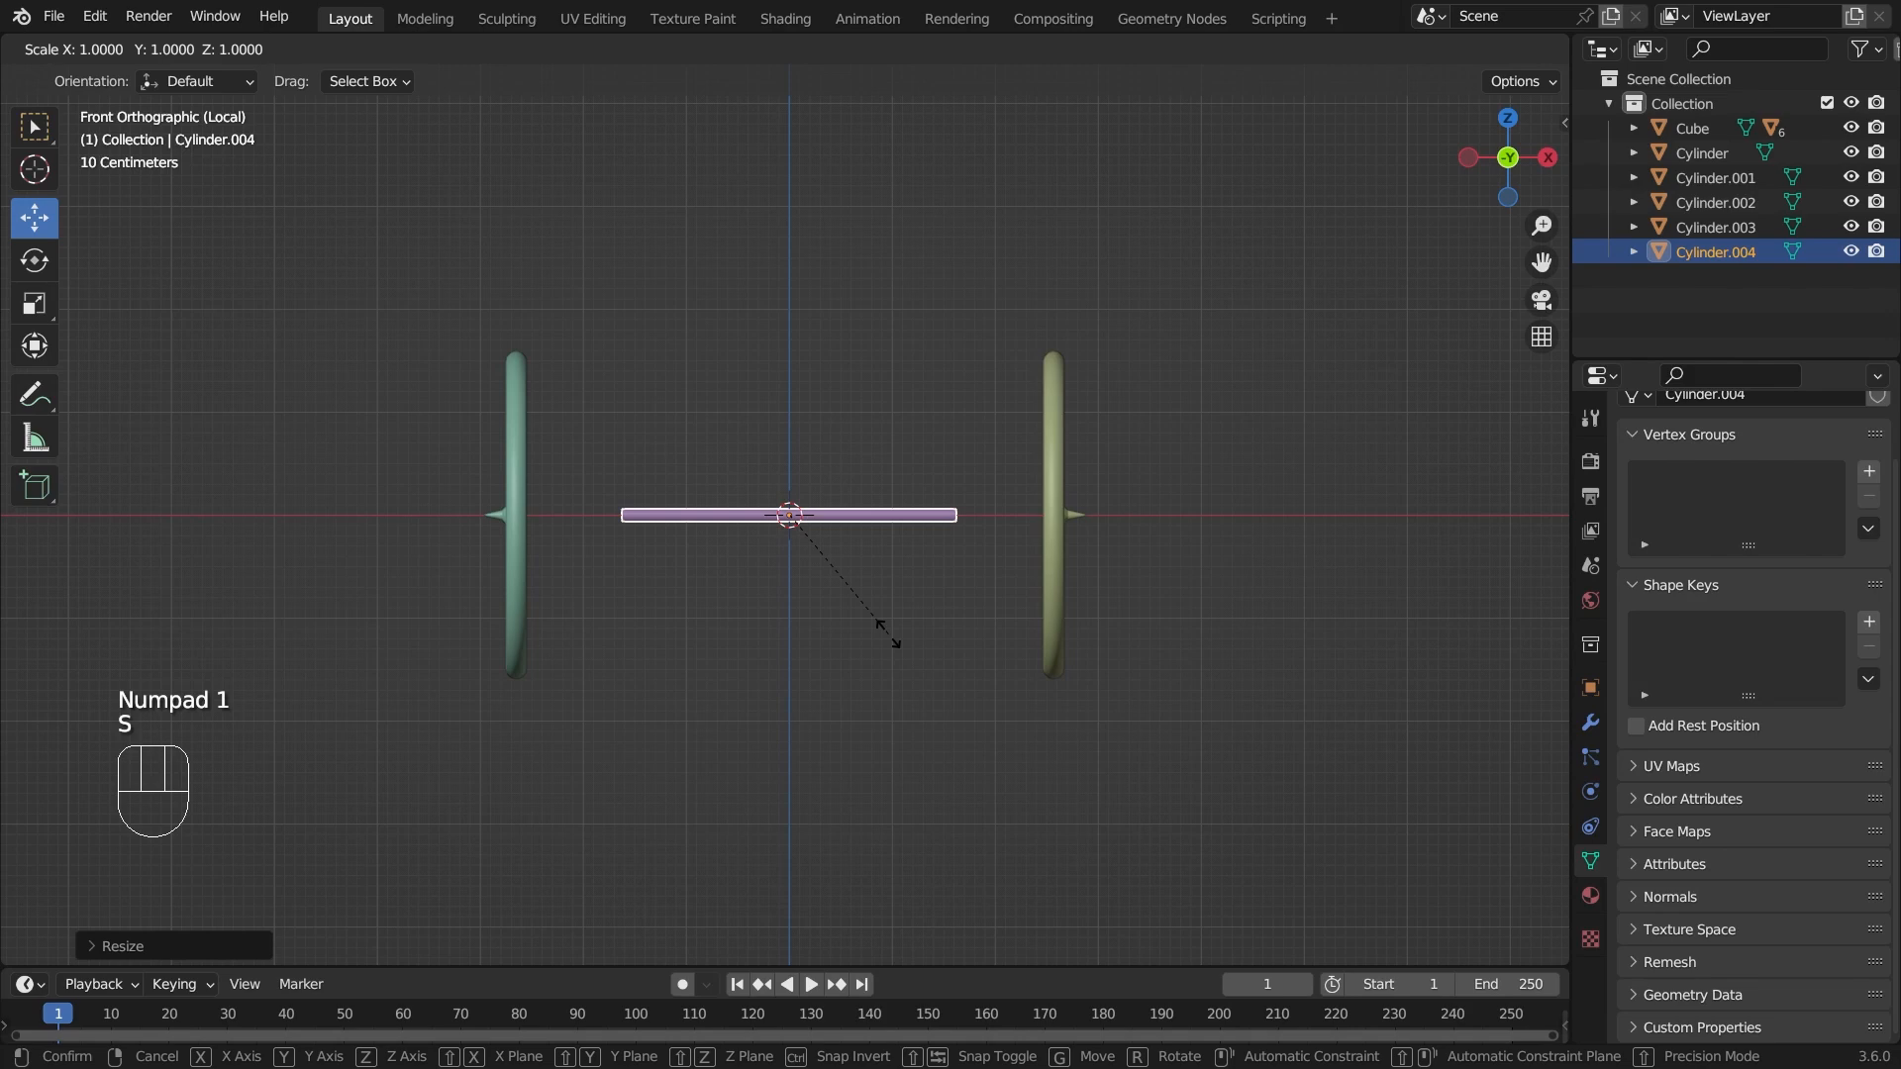
key("x")
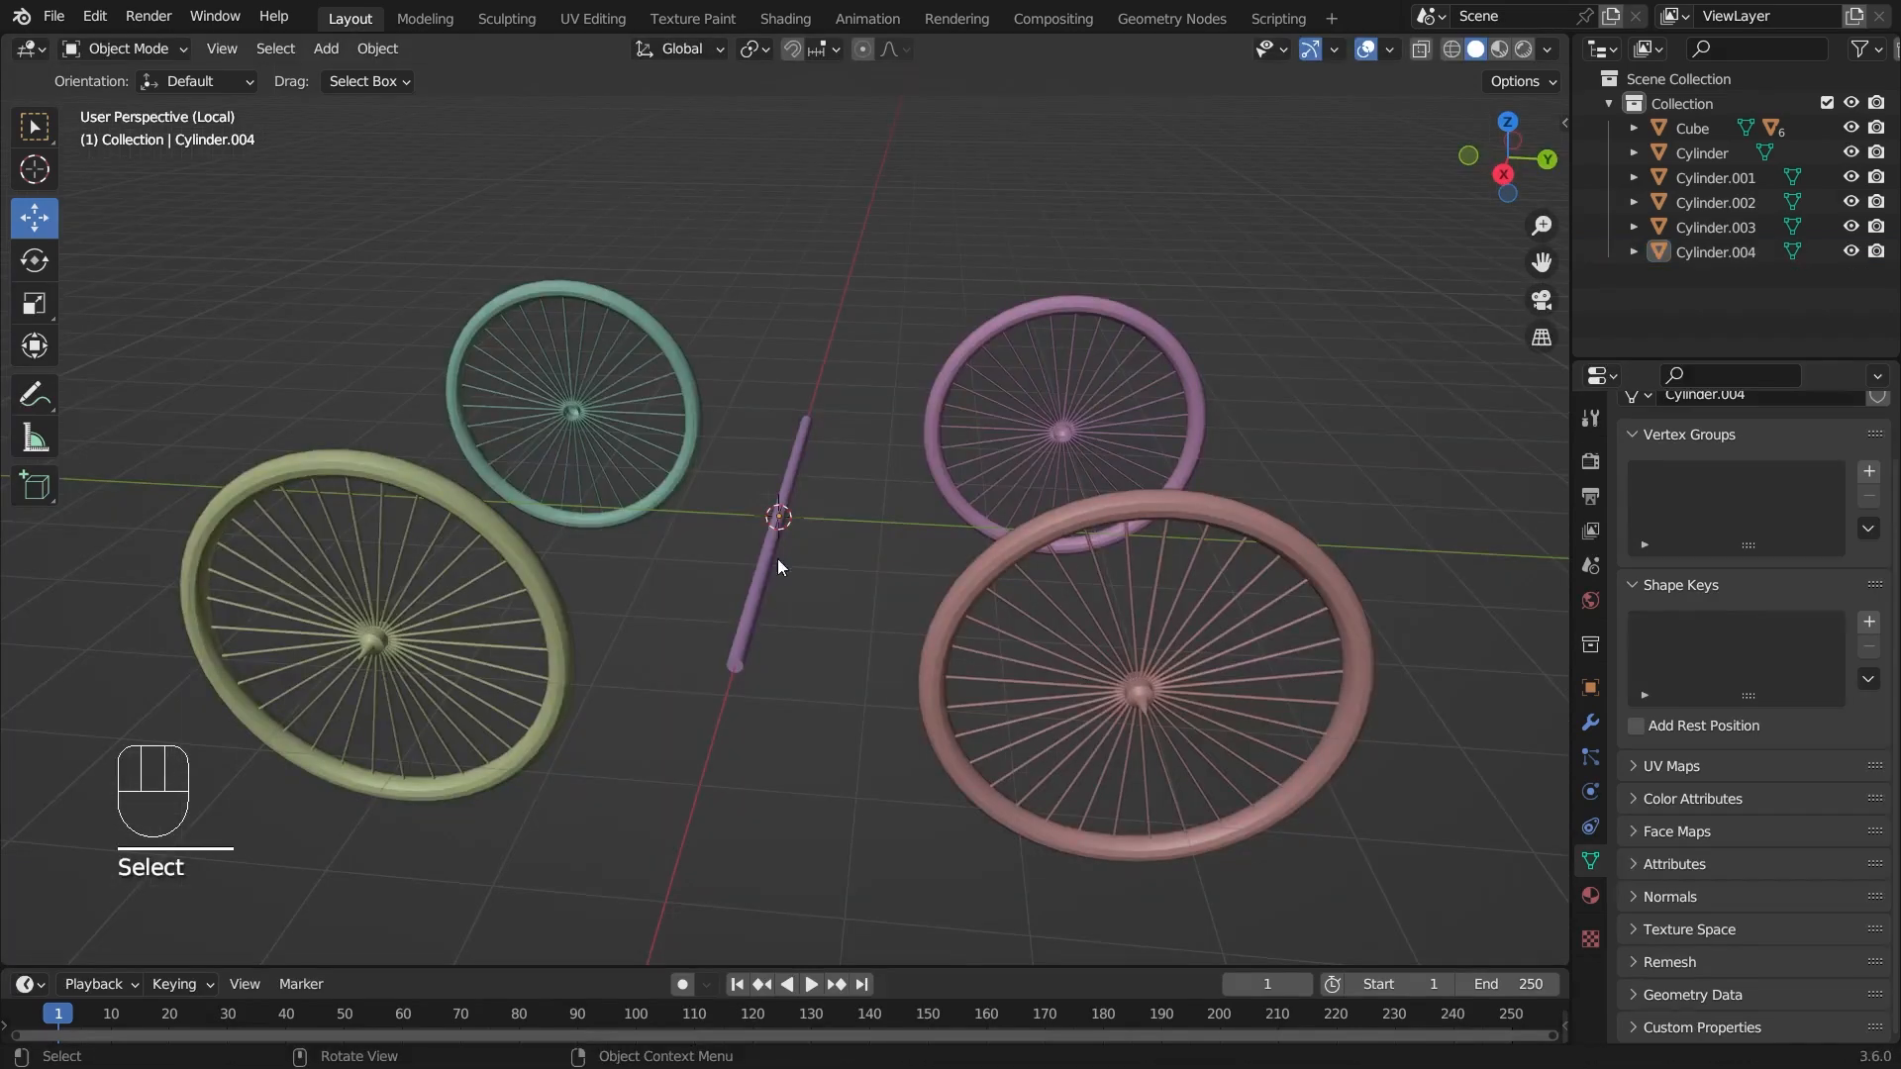
- Move the axle along Y to the hubs of one wheel pair, and move a duplicate to the other pair
left_click(775, 560)
left_click_drag(848, 526, 581, 522)
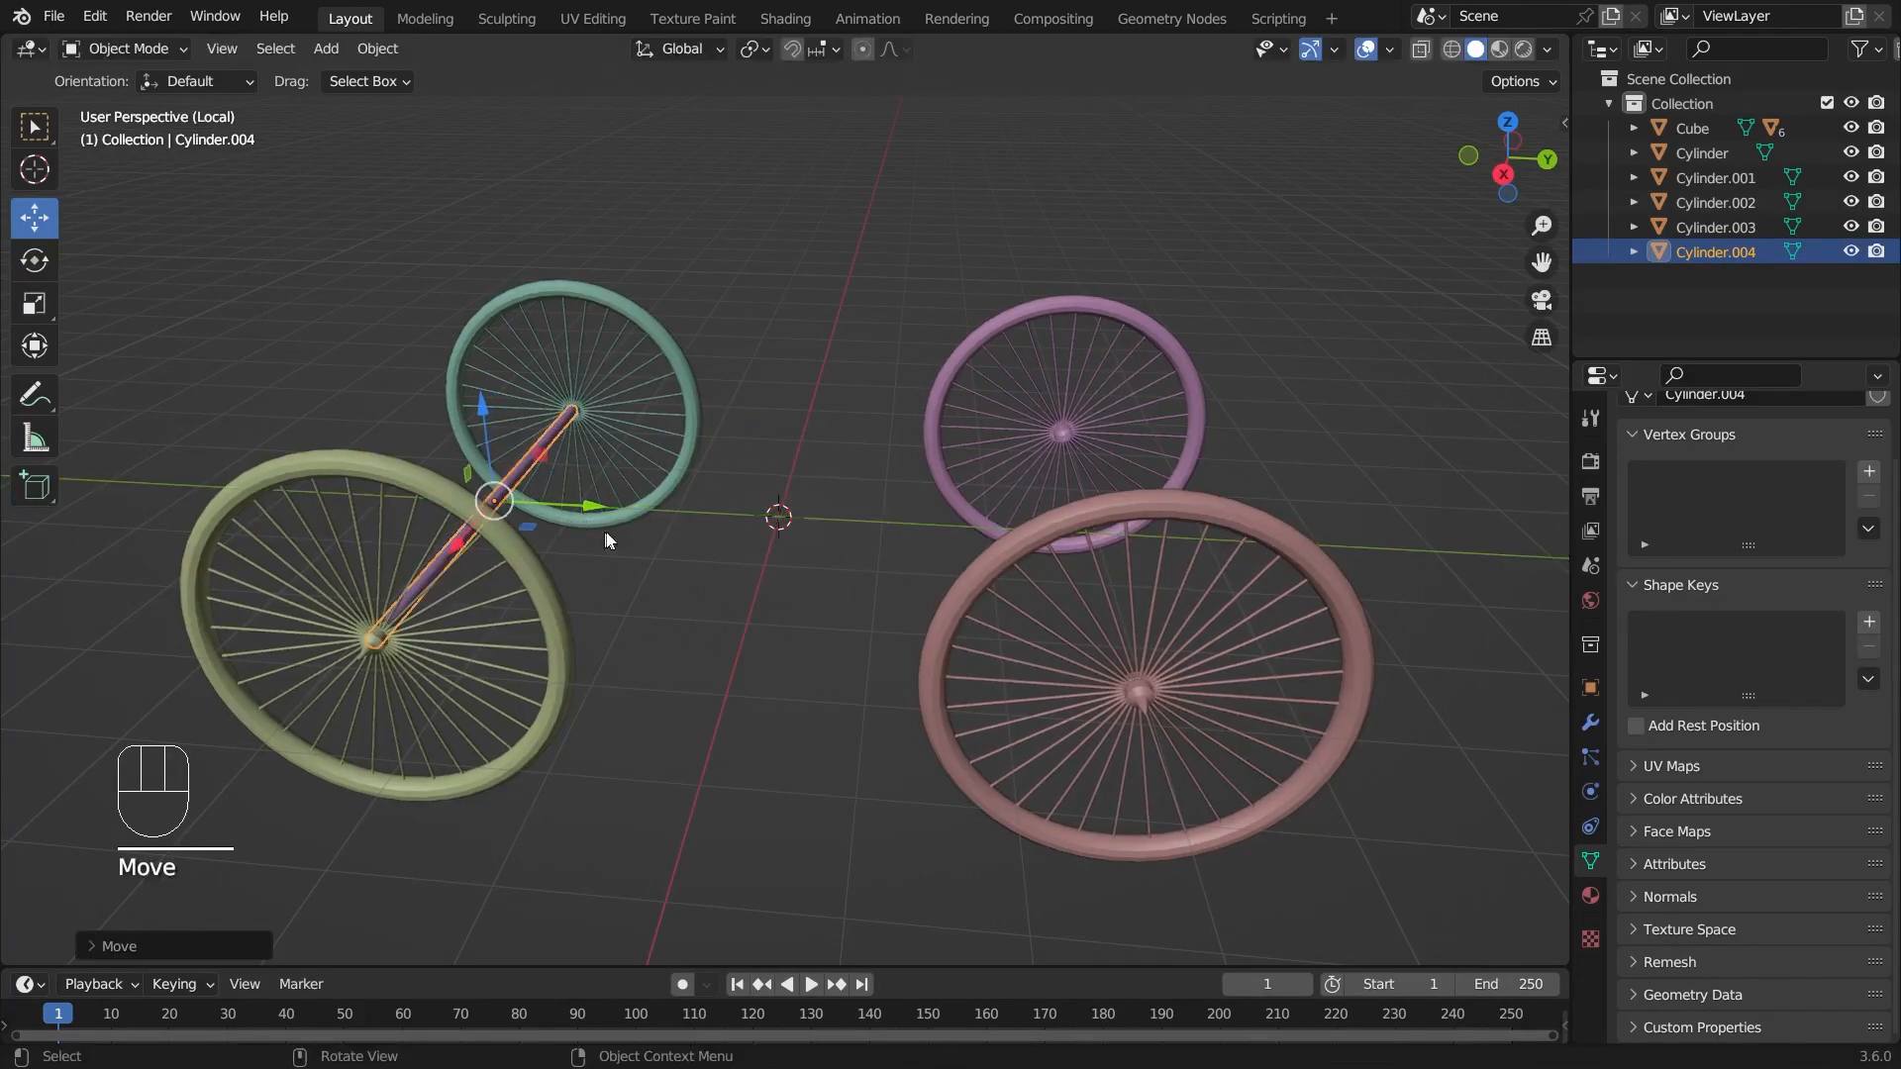
middle_click_drag(671, 564, 620, 557)
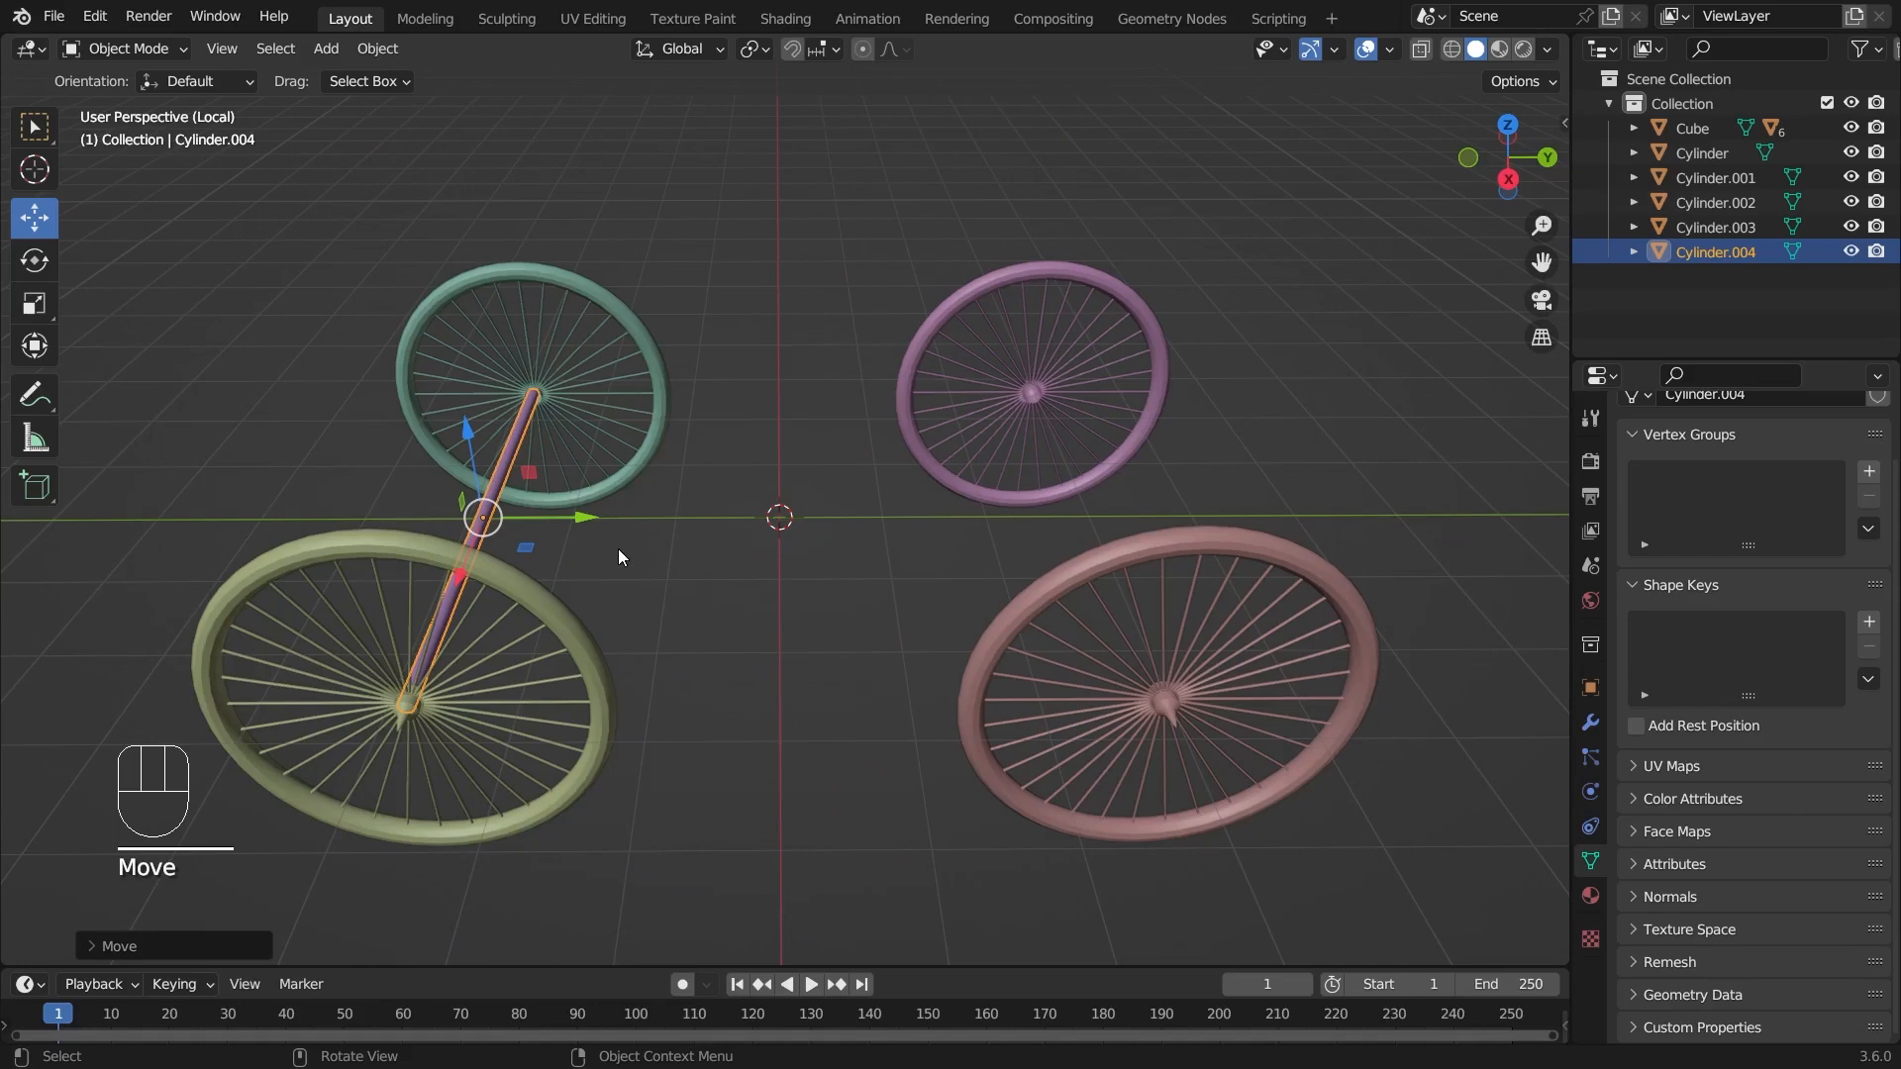
key("shift+d")
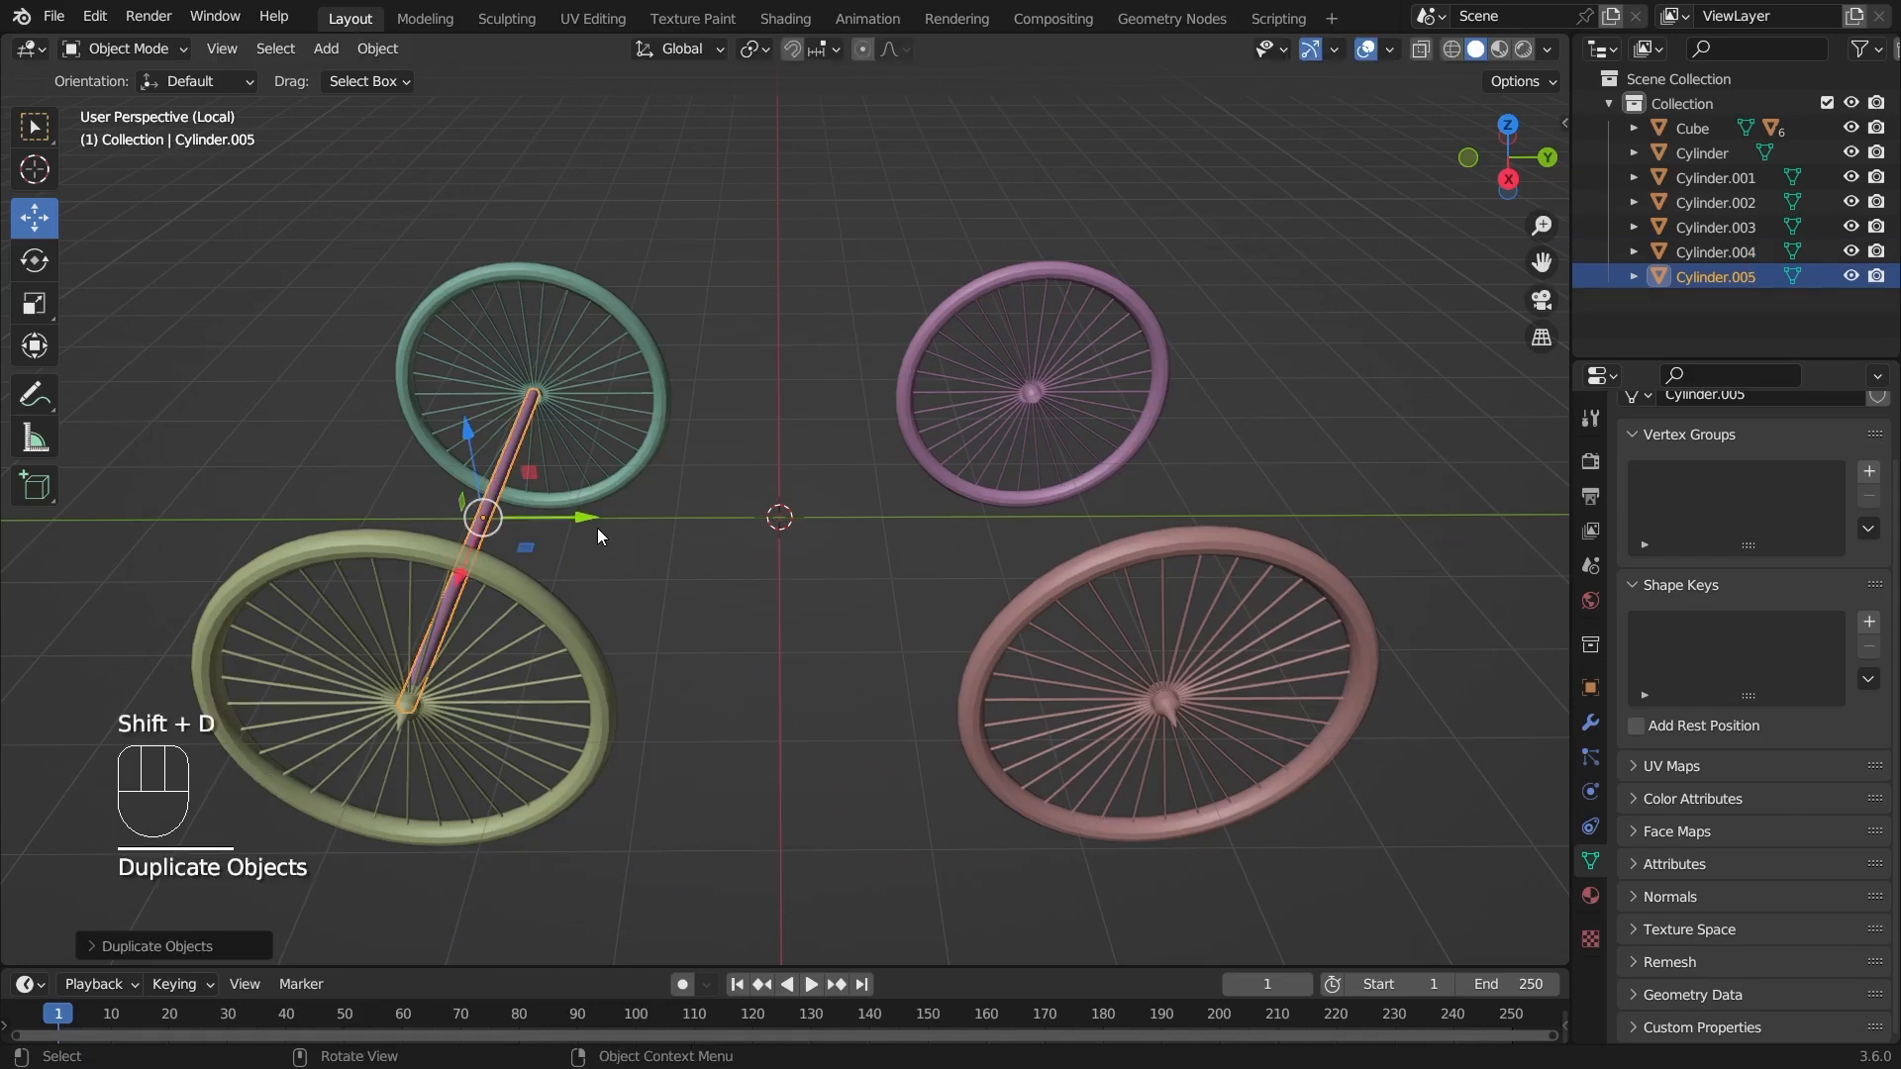
left_click_drag(952, 506, 1202, 507)
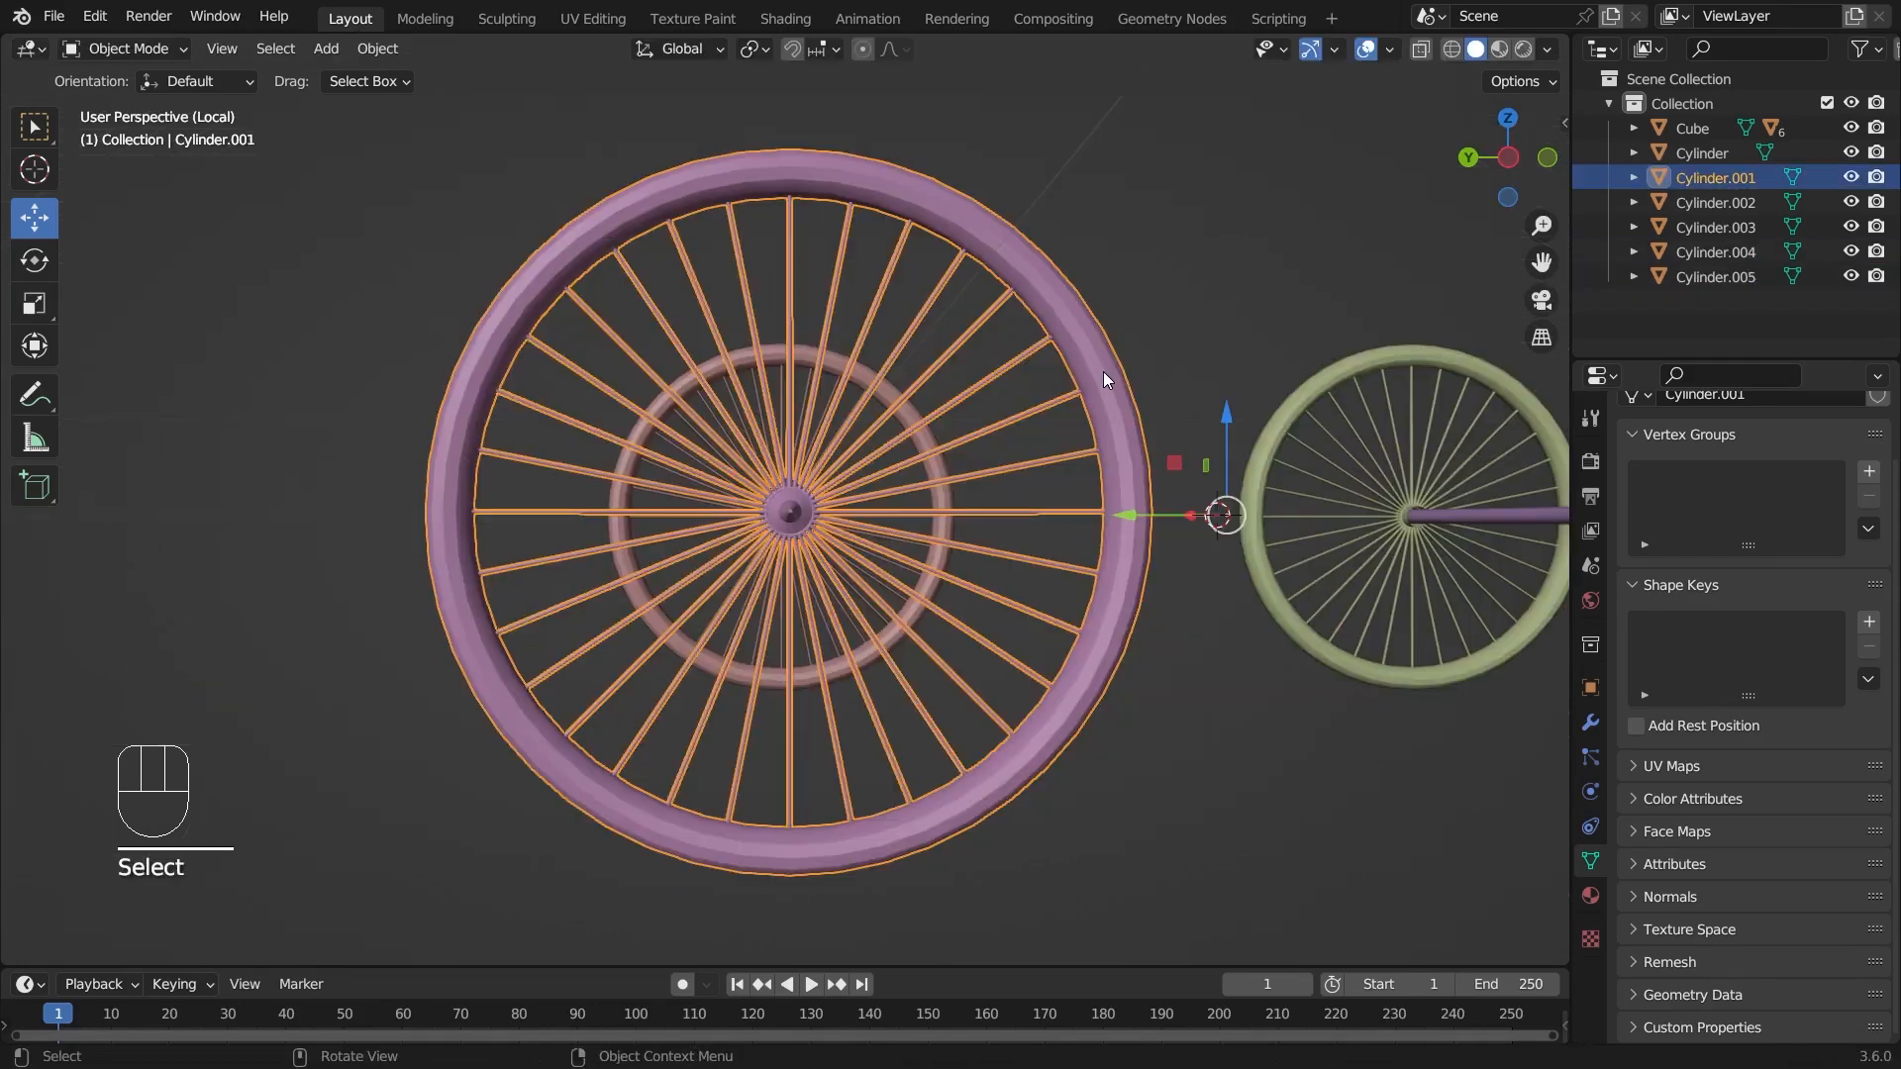
- Examine the second axle's alignment with the wheel hub in a wireframe side view, and select that axle
key("KP_3")
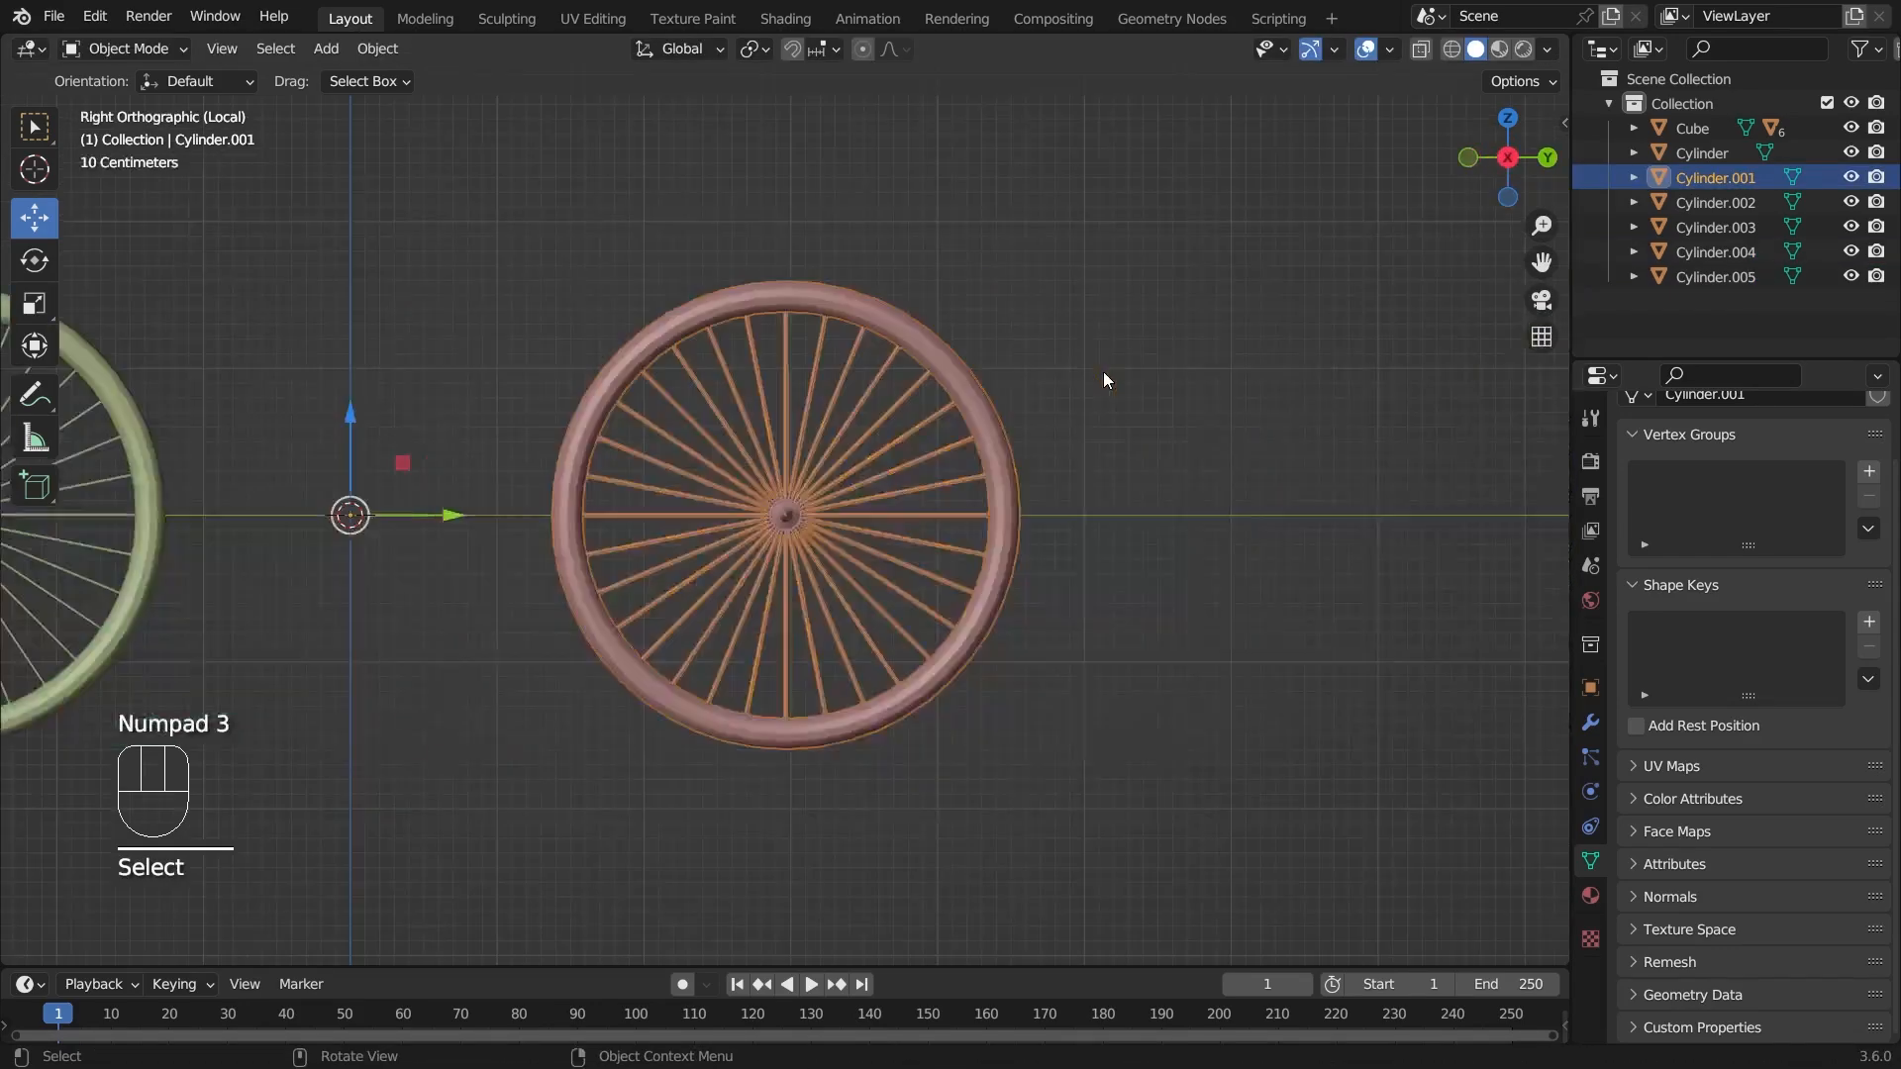
left_click(1452, 52)
scroll(1190, 543, "up", 3)
left_click(1192, 543)
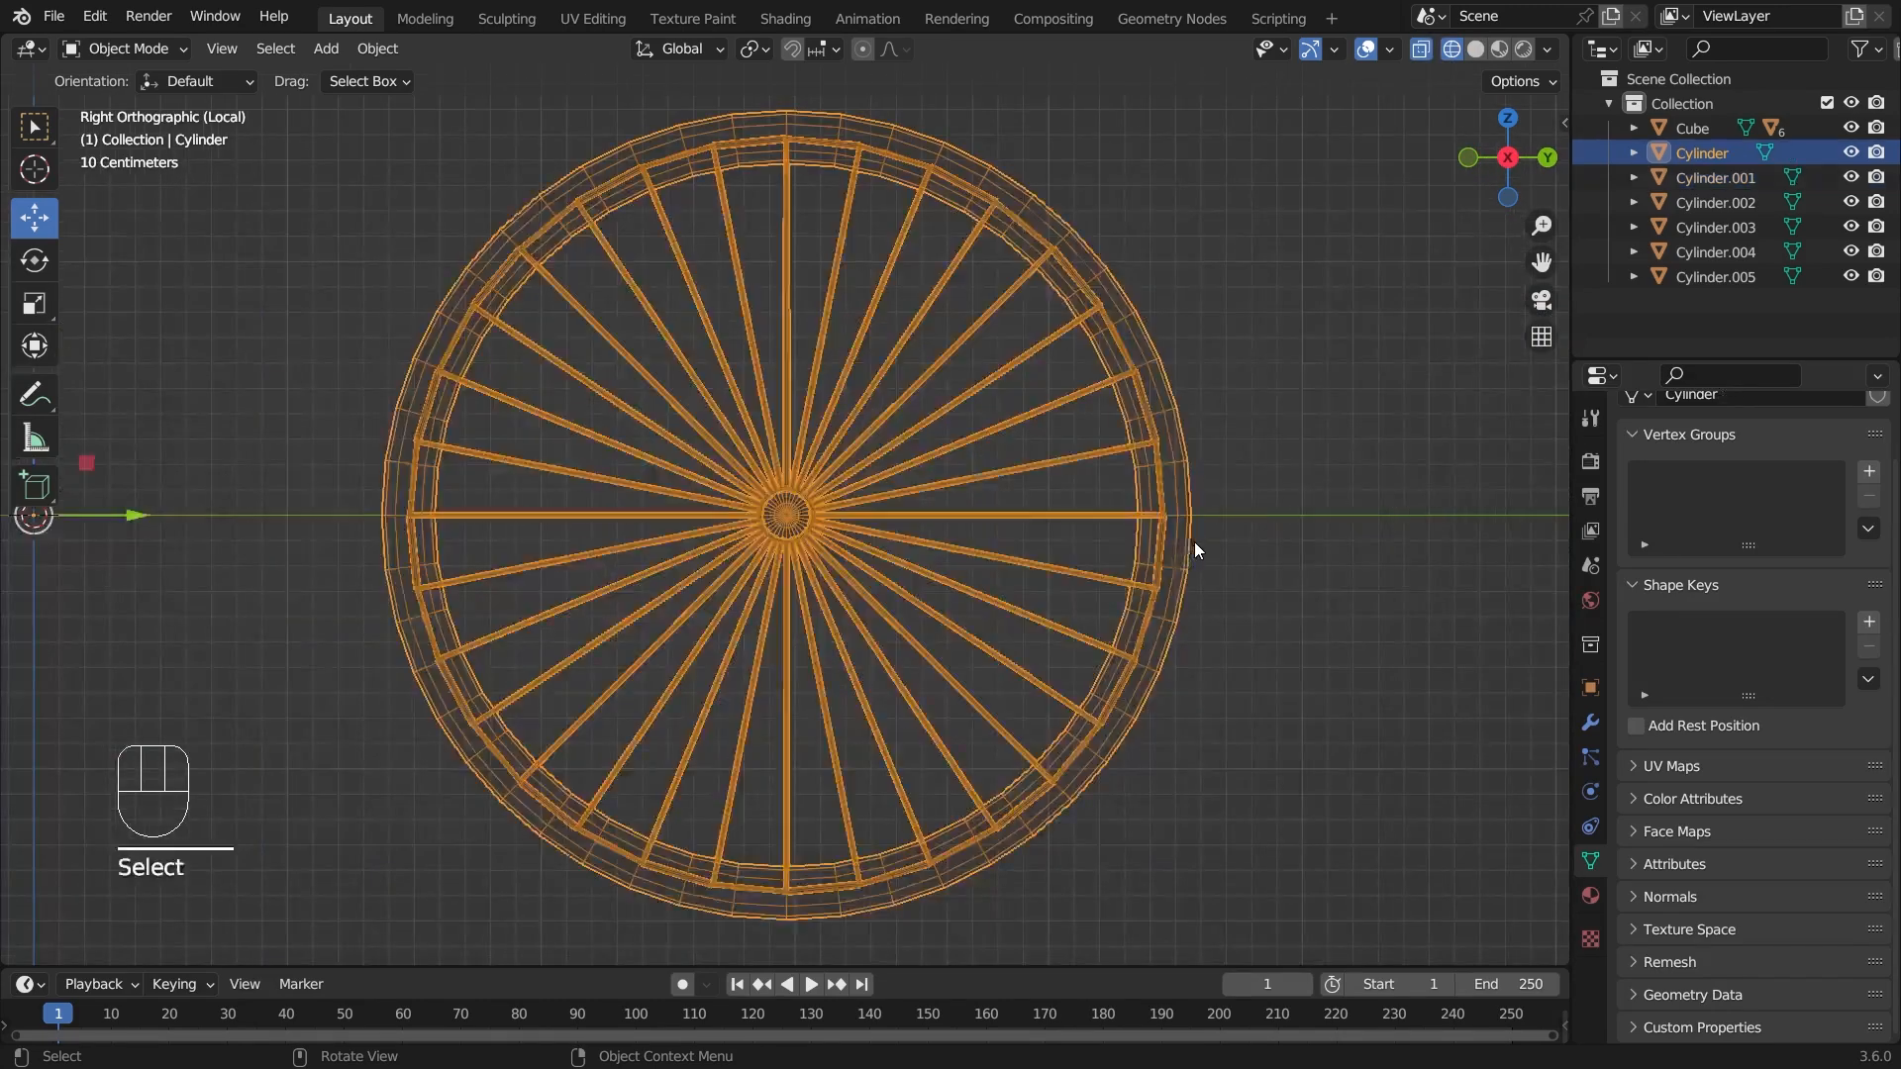
left_click(1349, 538)
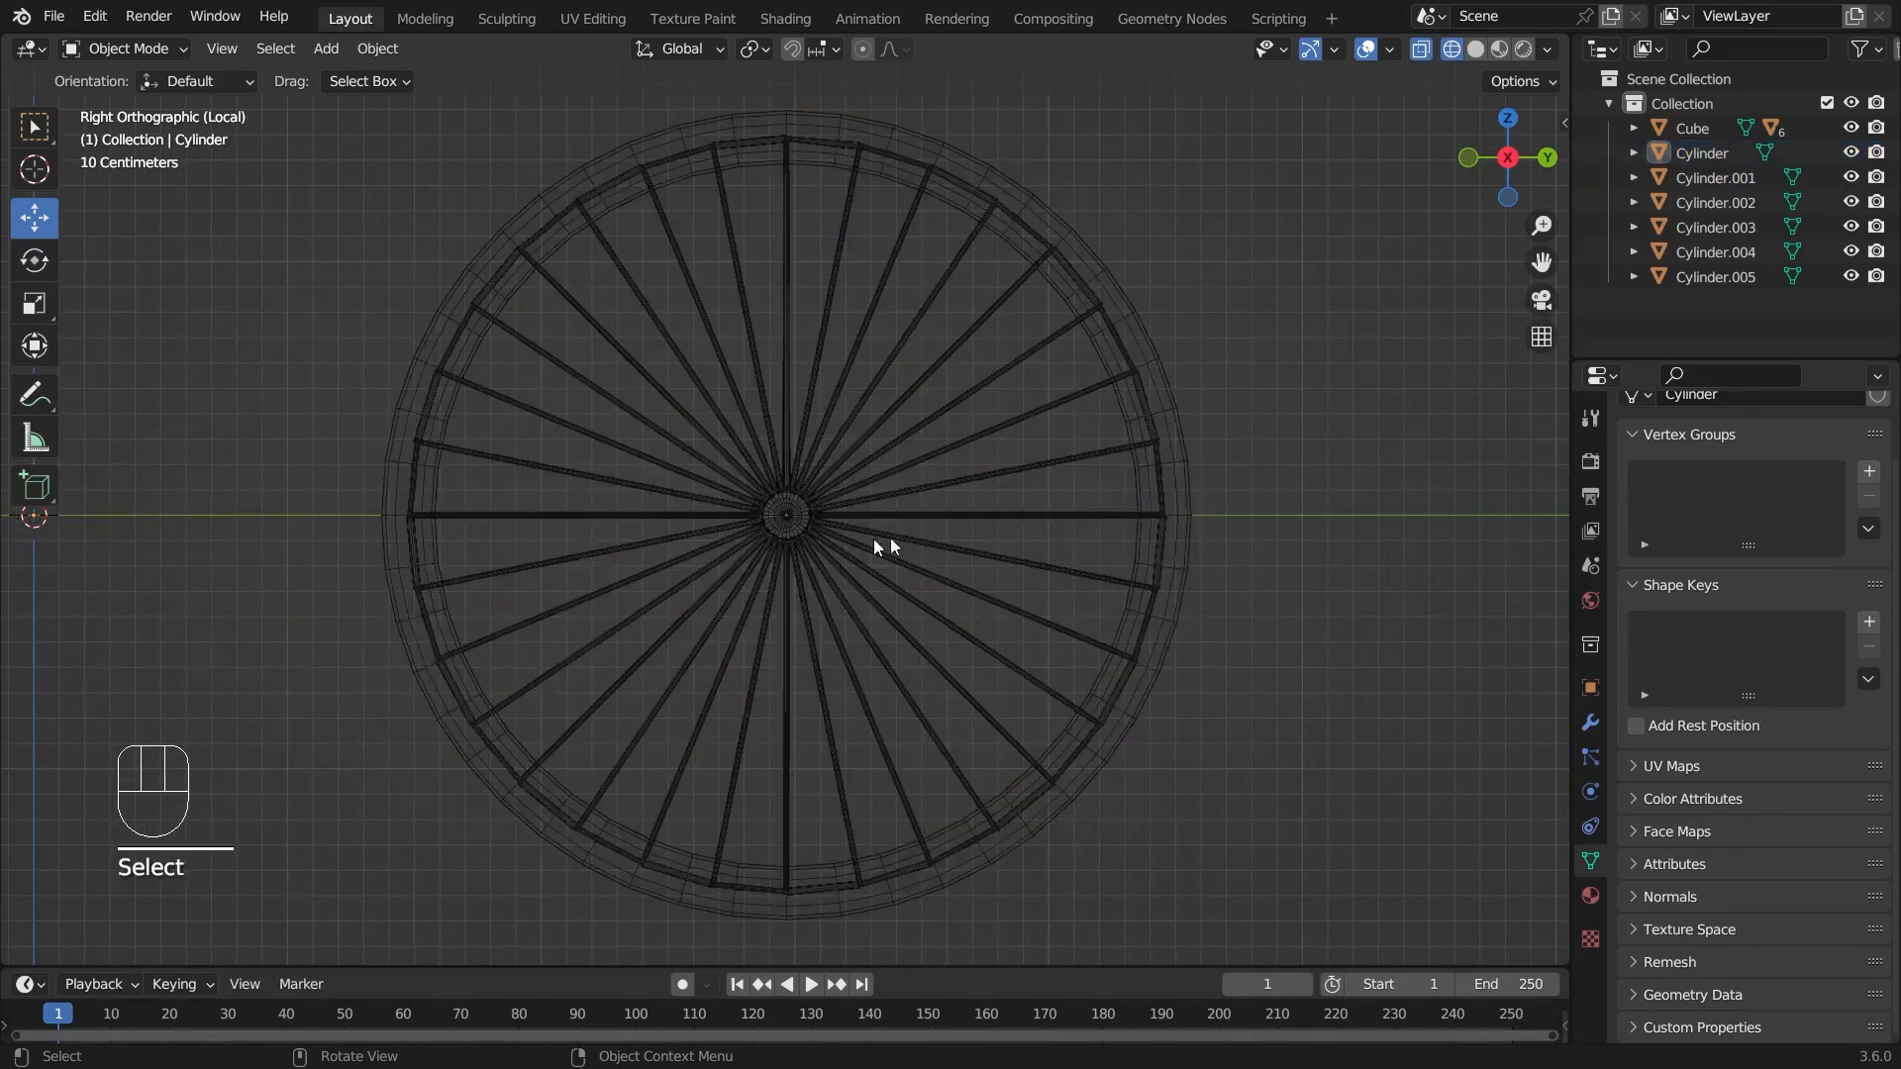
left_click(787, 530)
middle_click_drag(1057, 625, 895, 657)
left_click(822, 515)
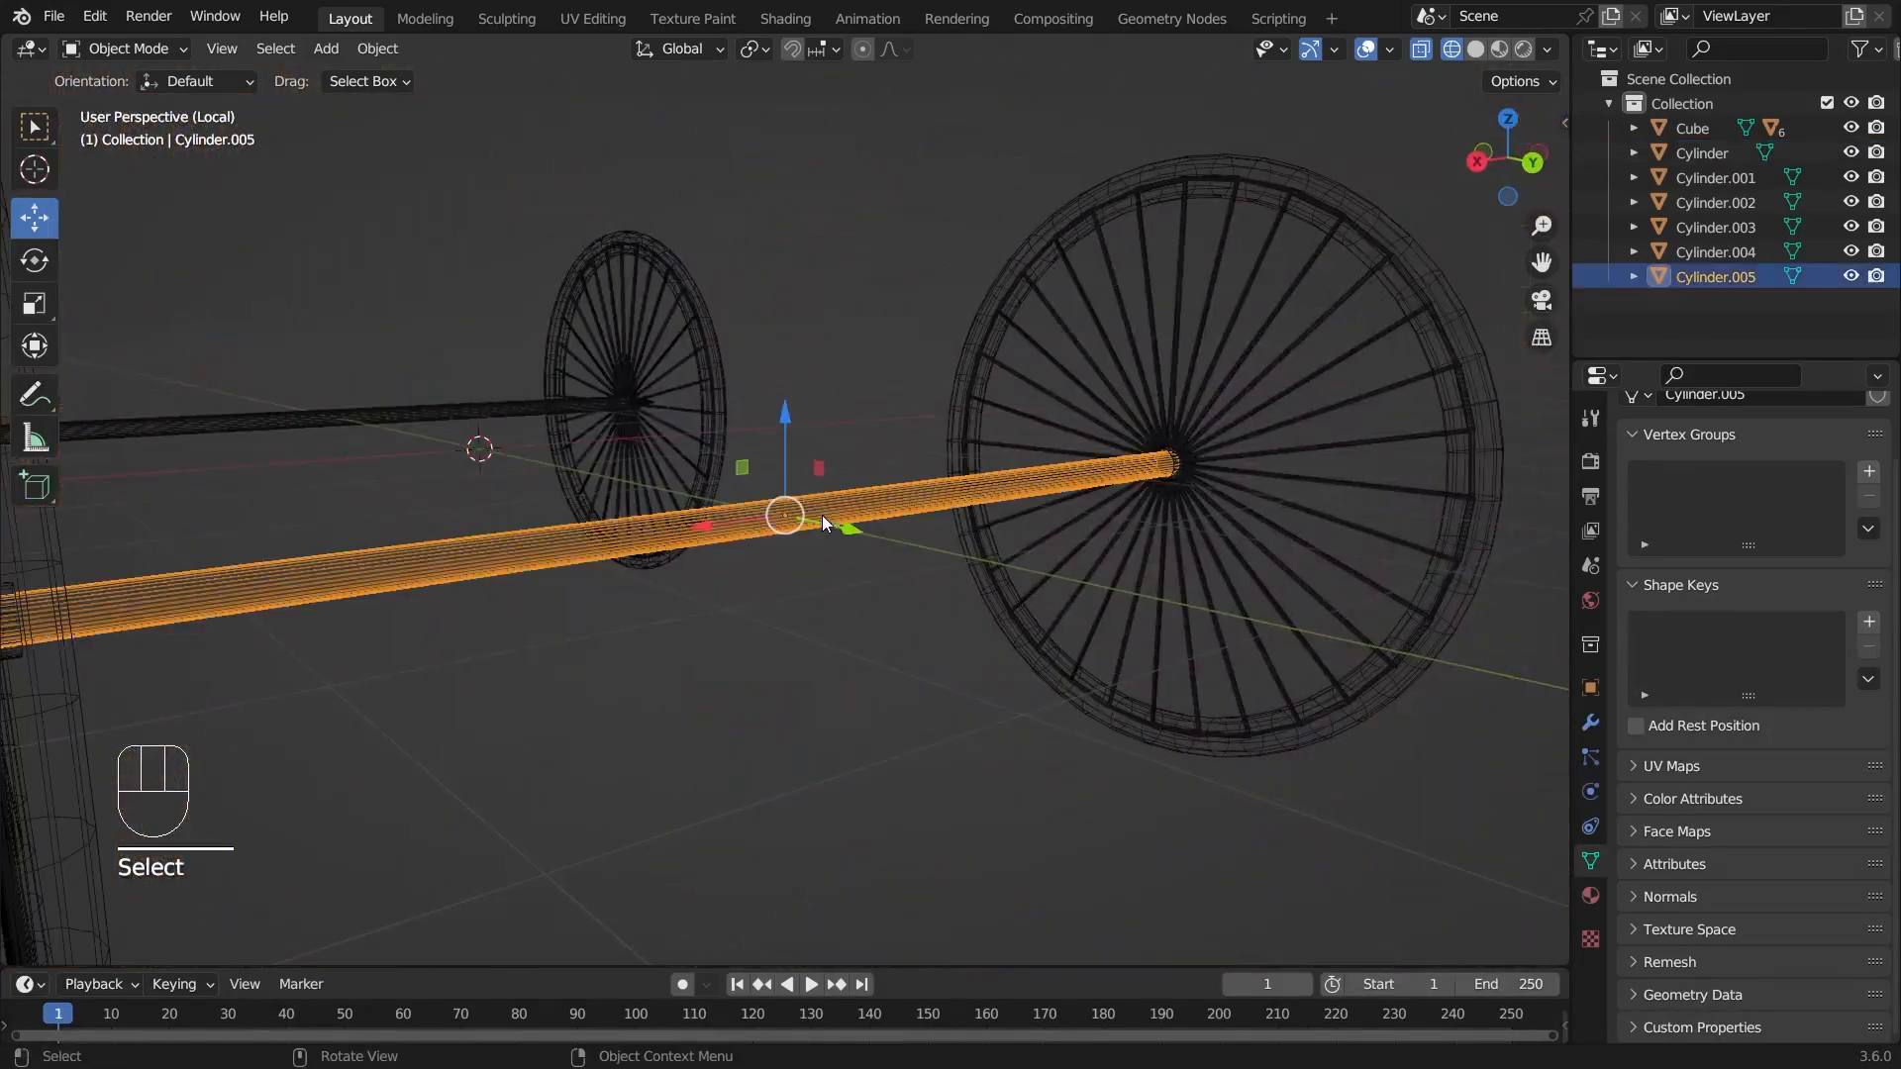
- Nudge the second axle along Y to centre it inside its wheel hub
middle_click_drag(822, 515, 1440, 122)
key("KP_3")
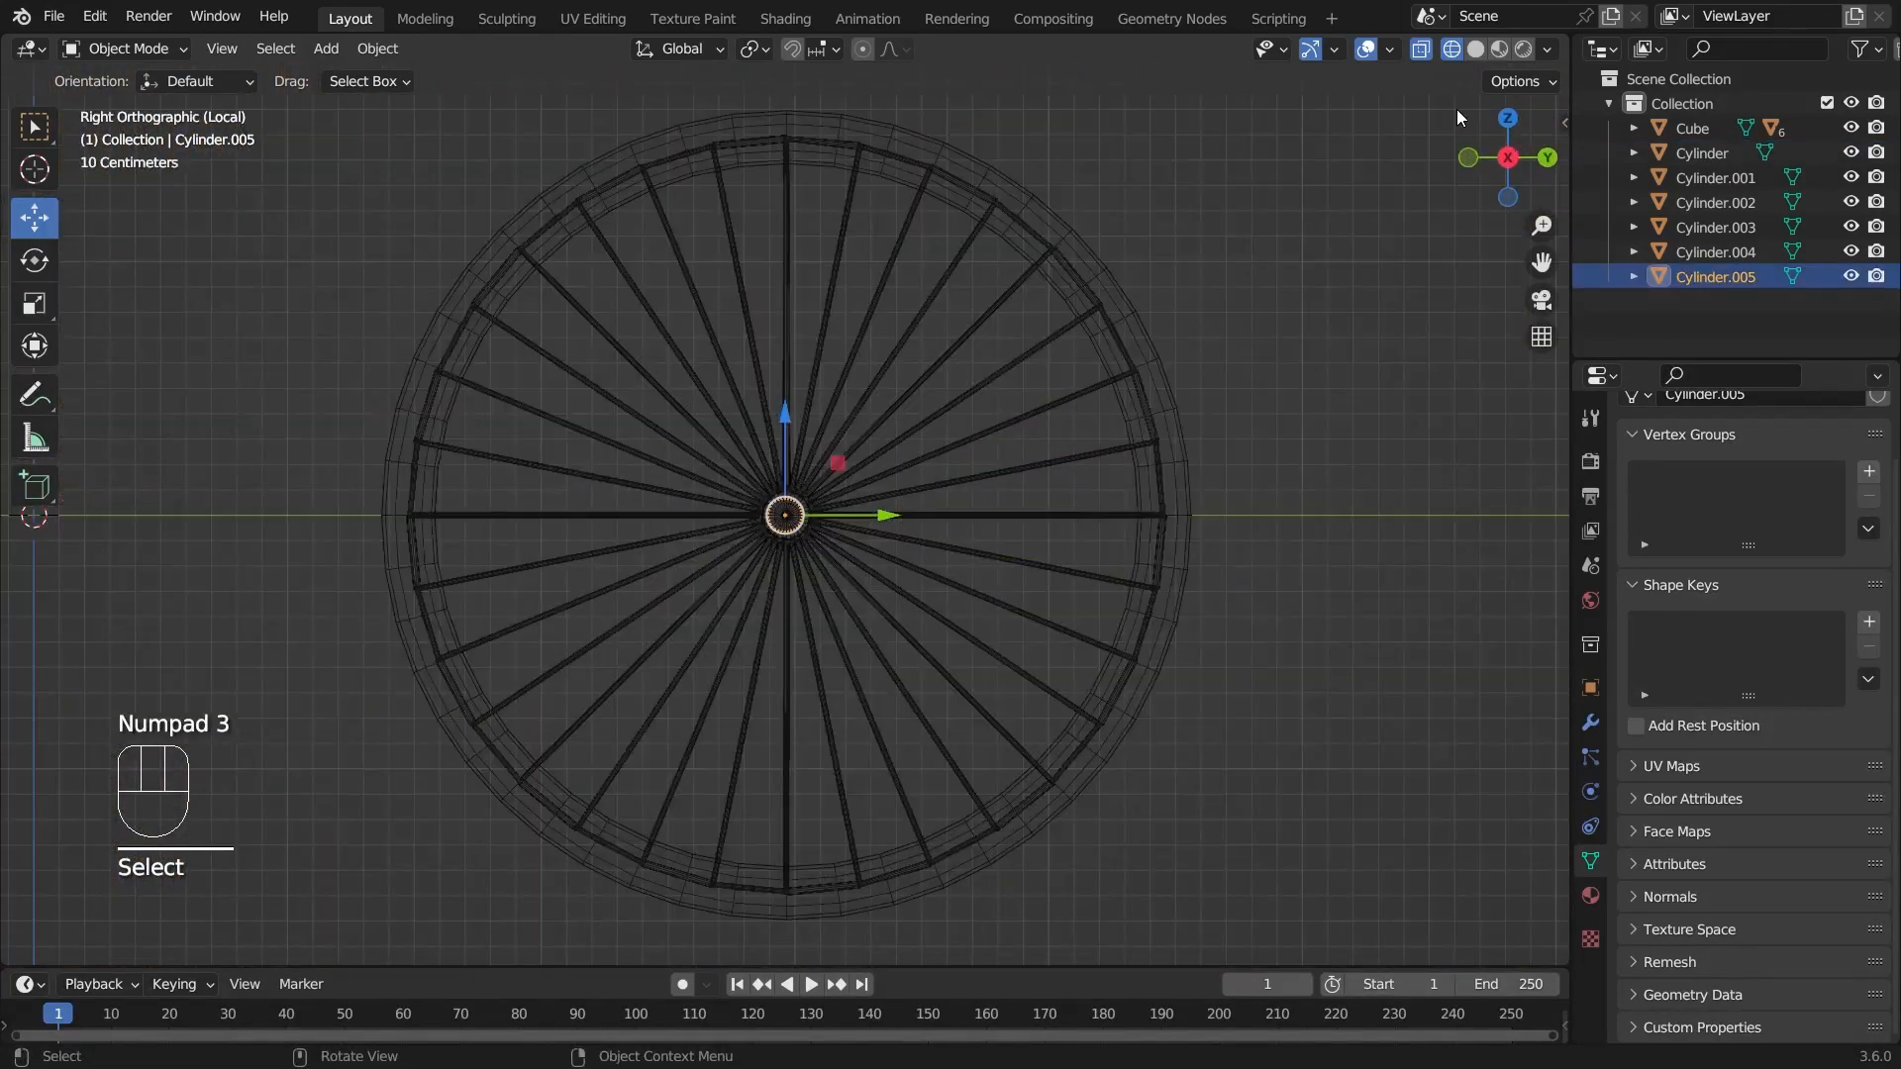
scroll(867, 535, "up", 10)
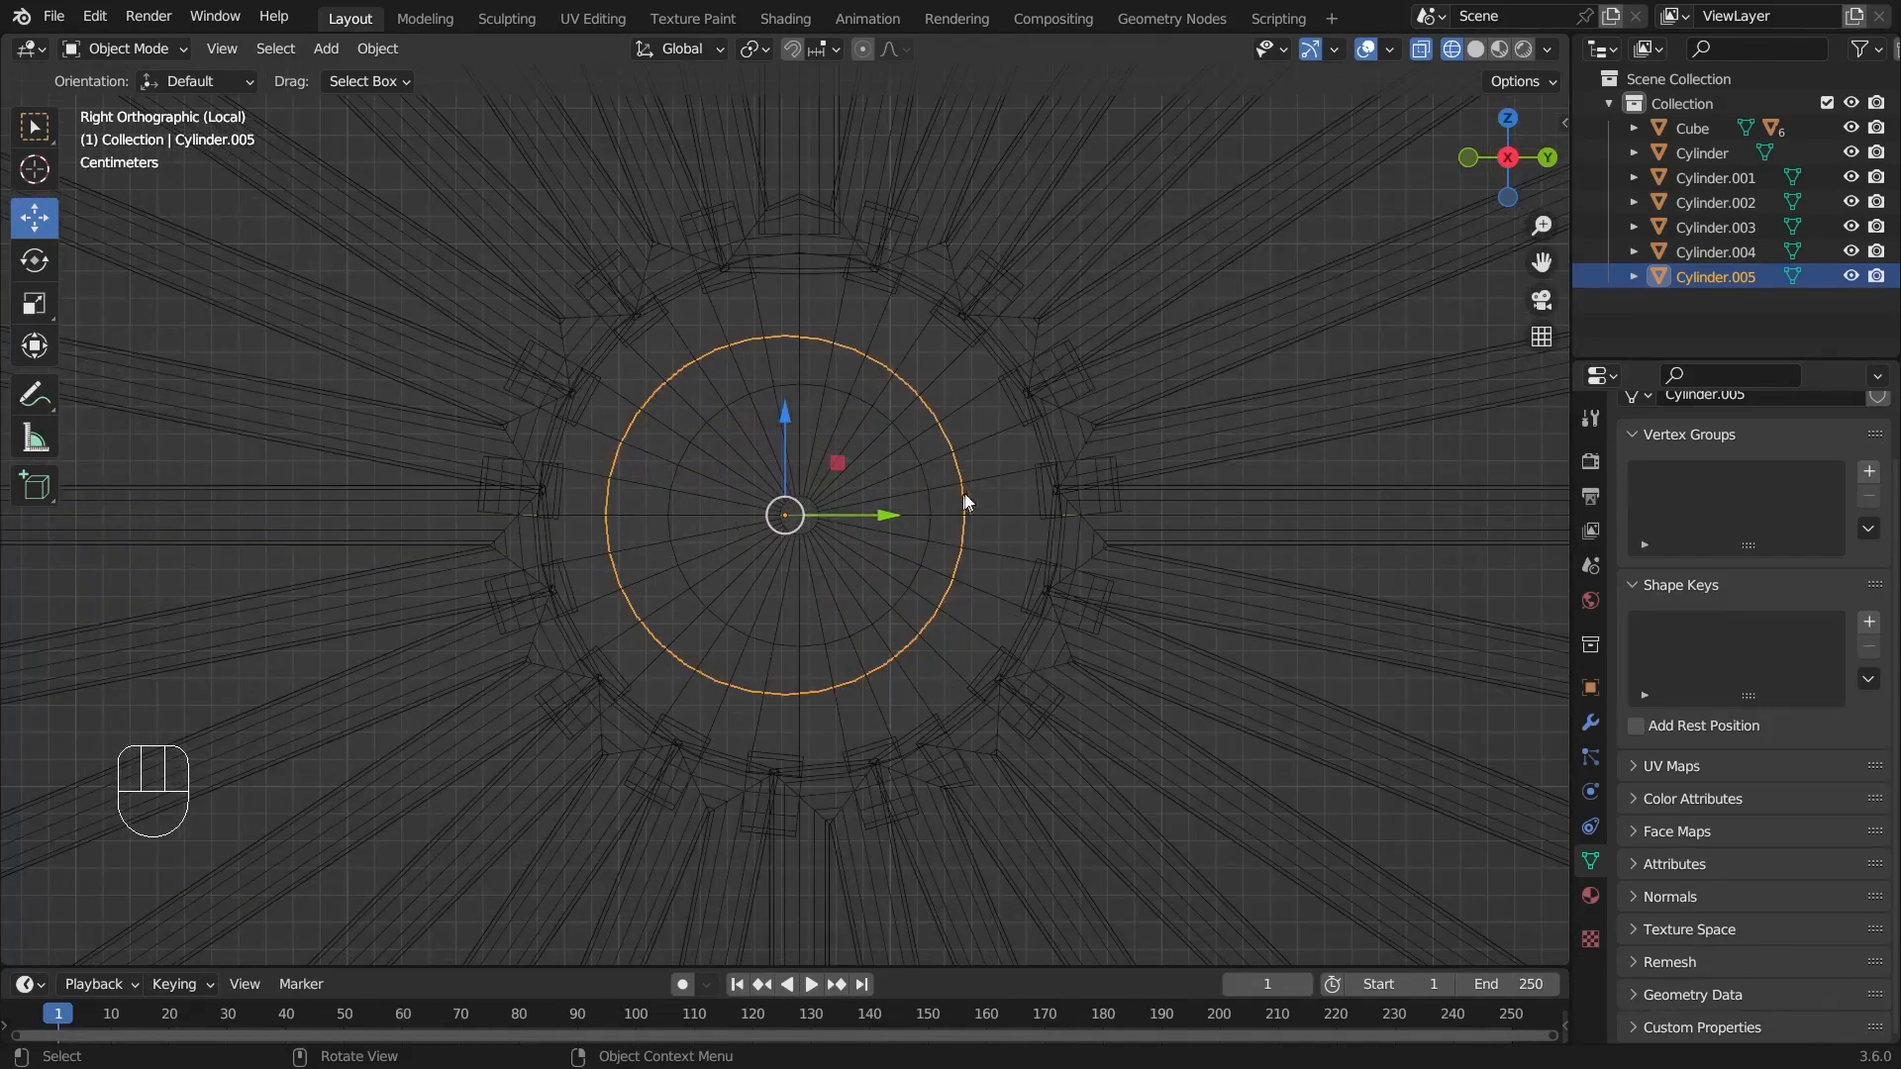
left_click_drag(904, 515, 927, 525)
scroll(929, 521, "down", 10)
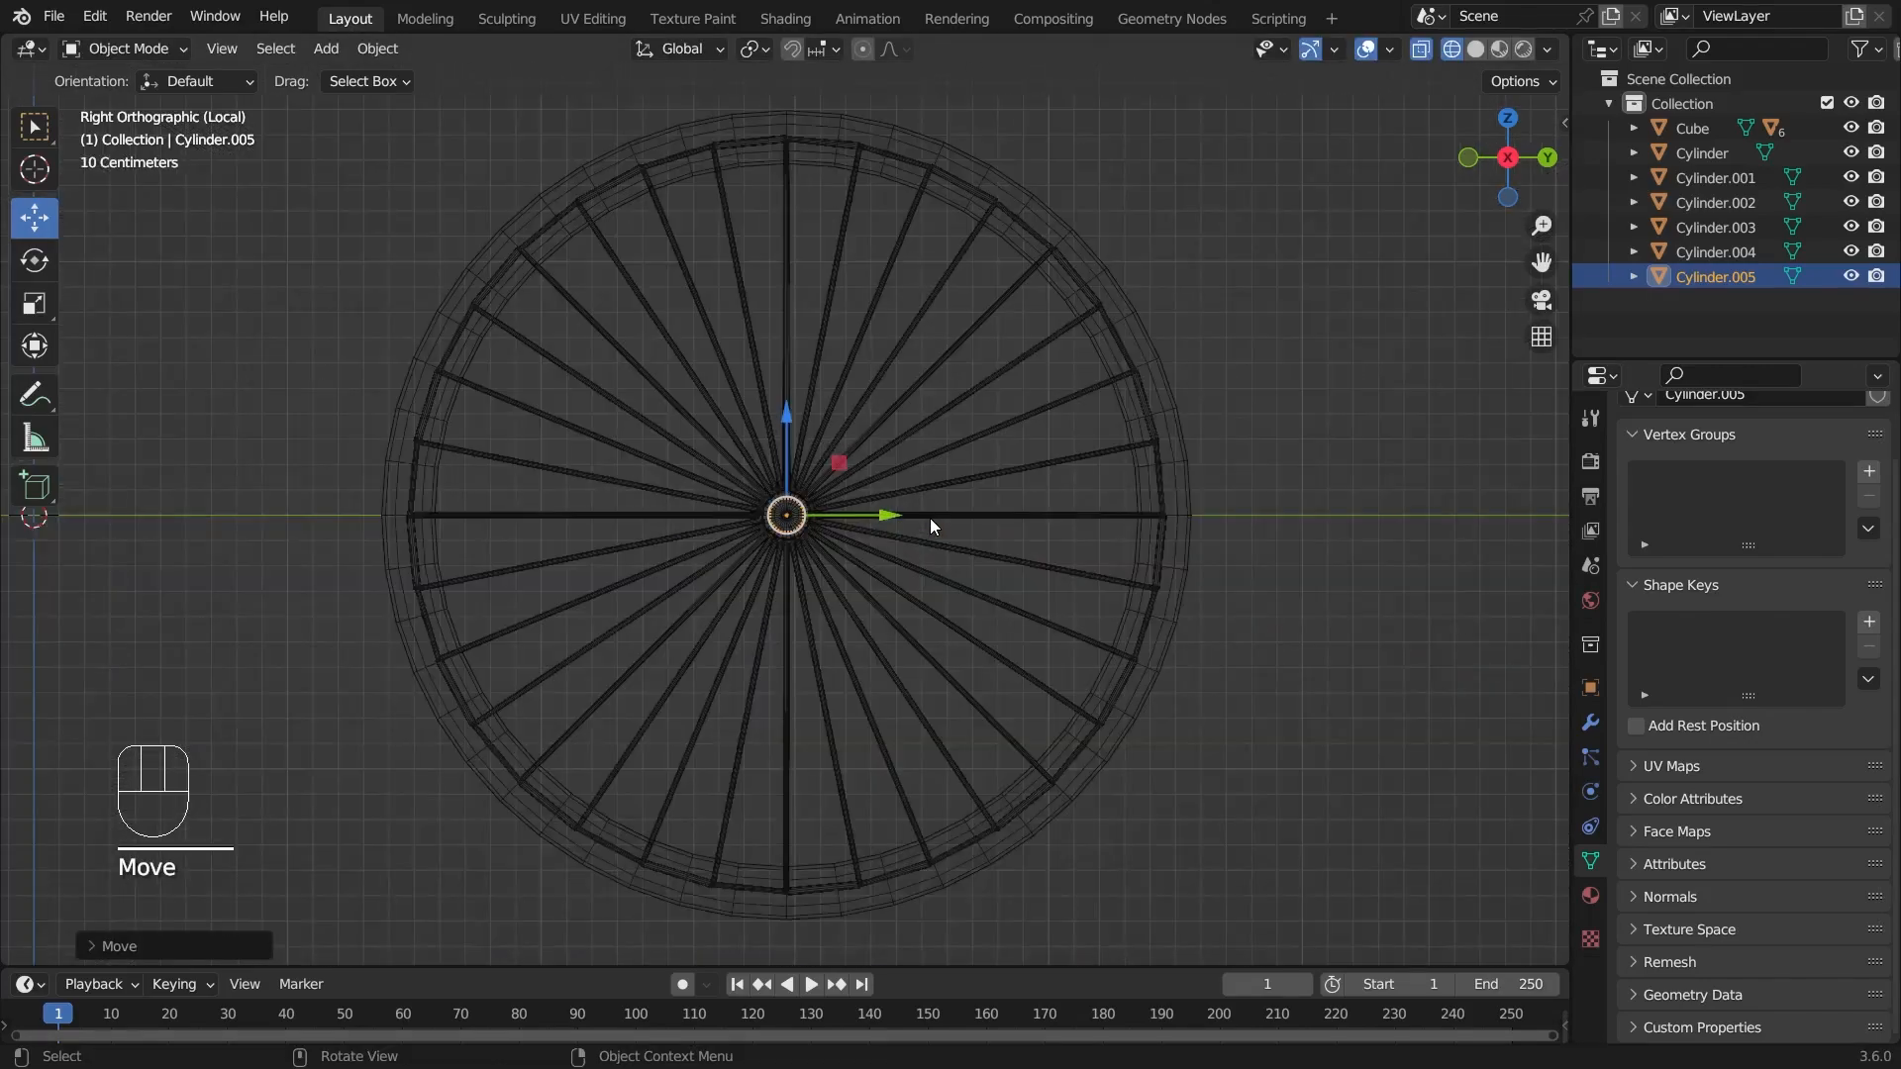
- Select the axle of the other wheel pair and move it slightly along Y to centre it in its hub
middle_click_drag(1125, 505, 793, 367)
left_click(768, 255)
key("KP_3")
key("KP_3")
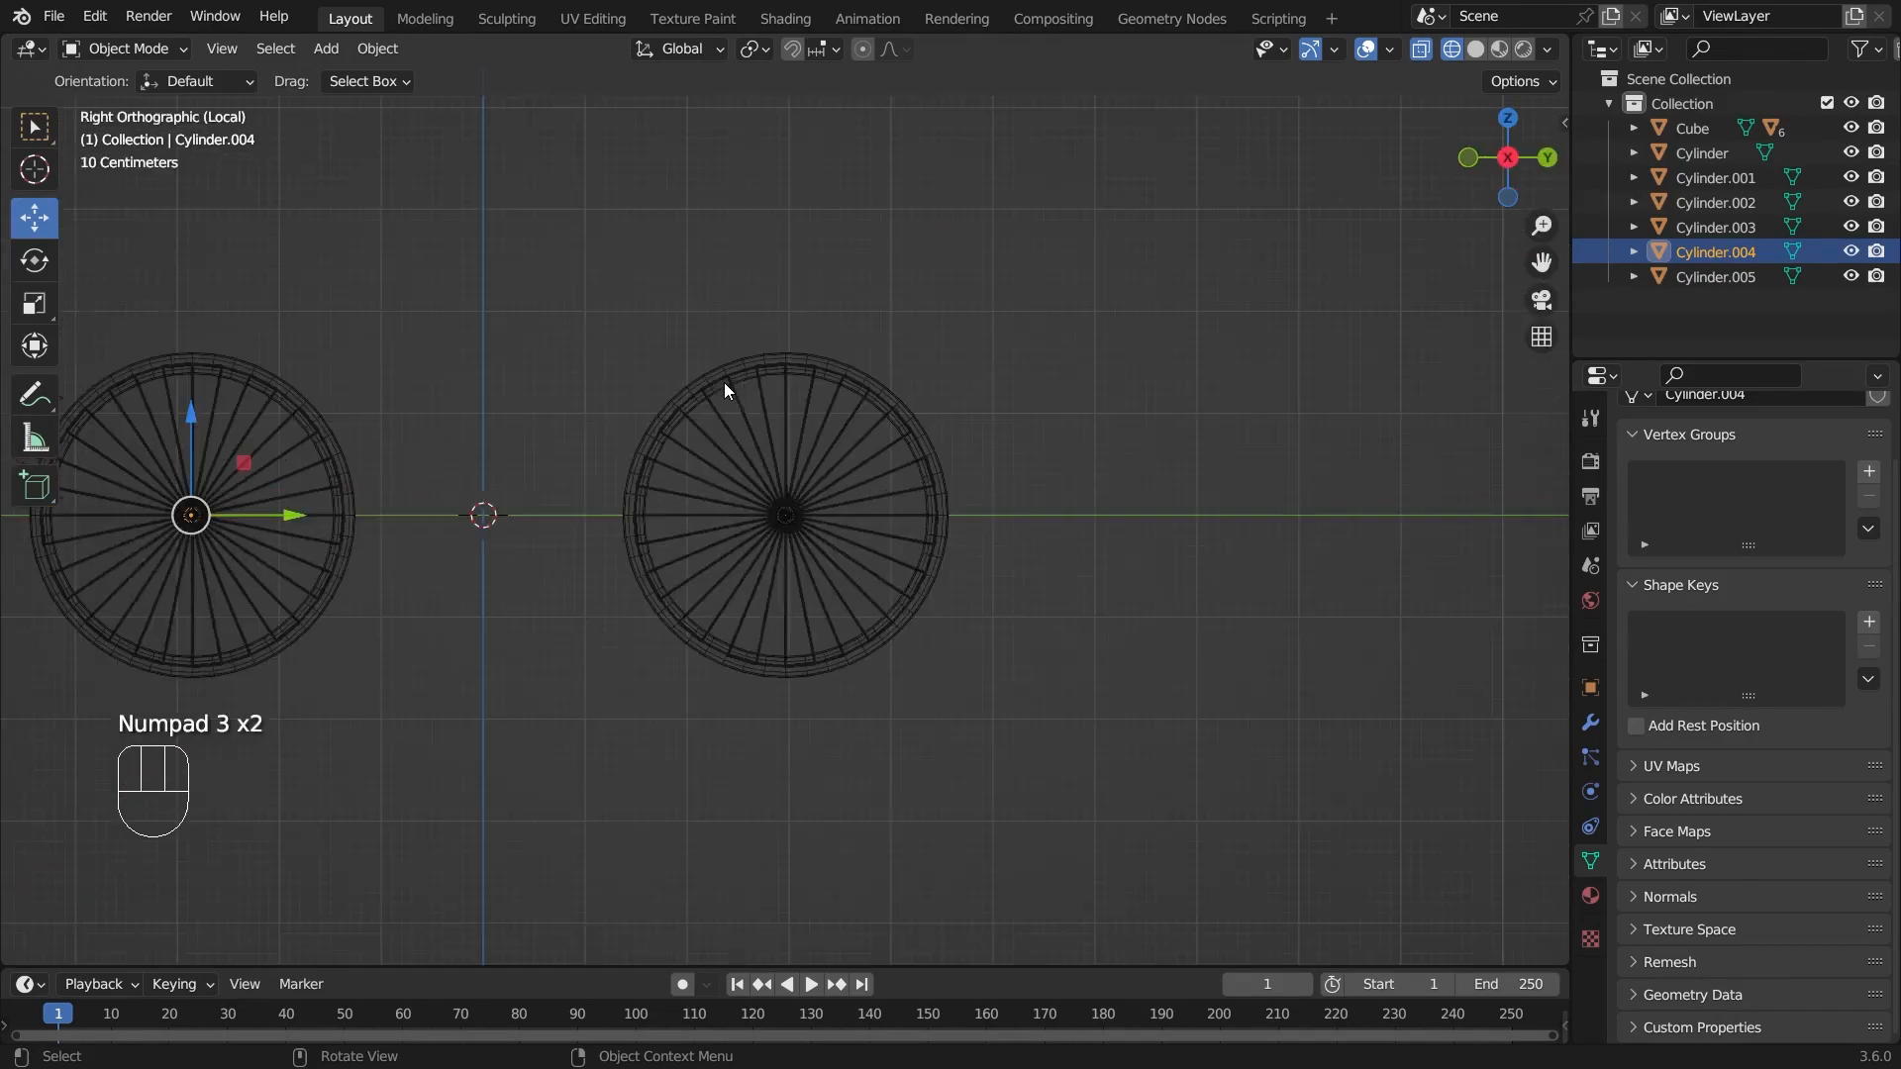
middle_click_drag(423, 412, 987, 380, "shift")
scroll(878, 549, "up", 9)
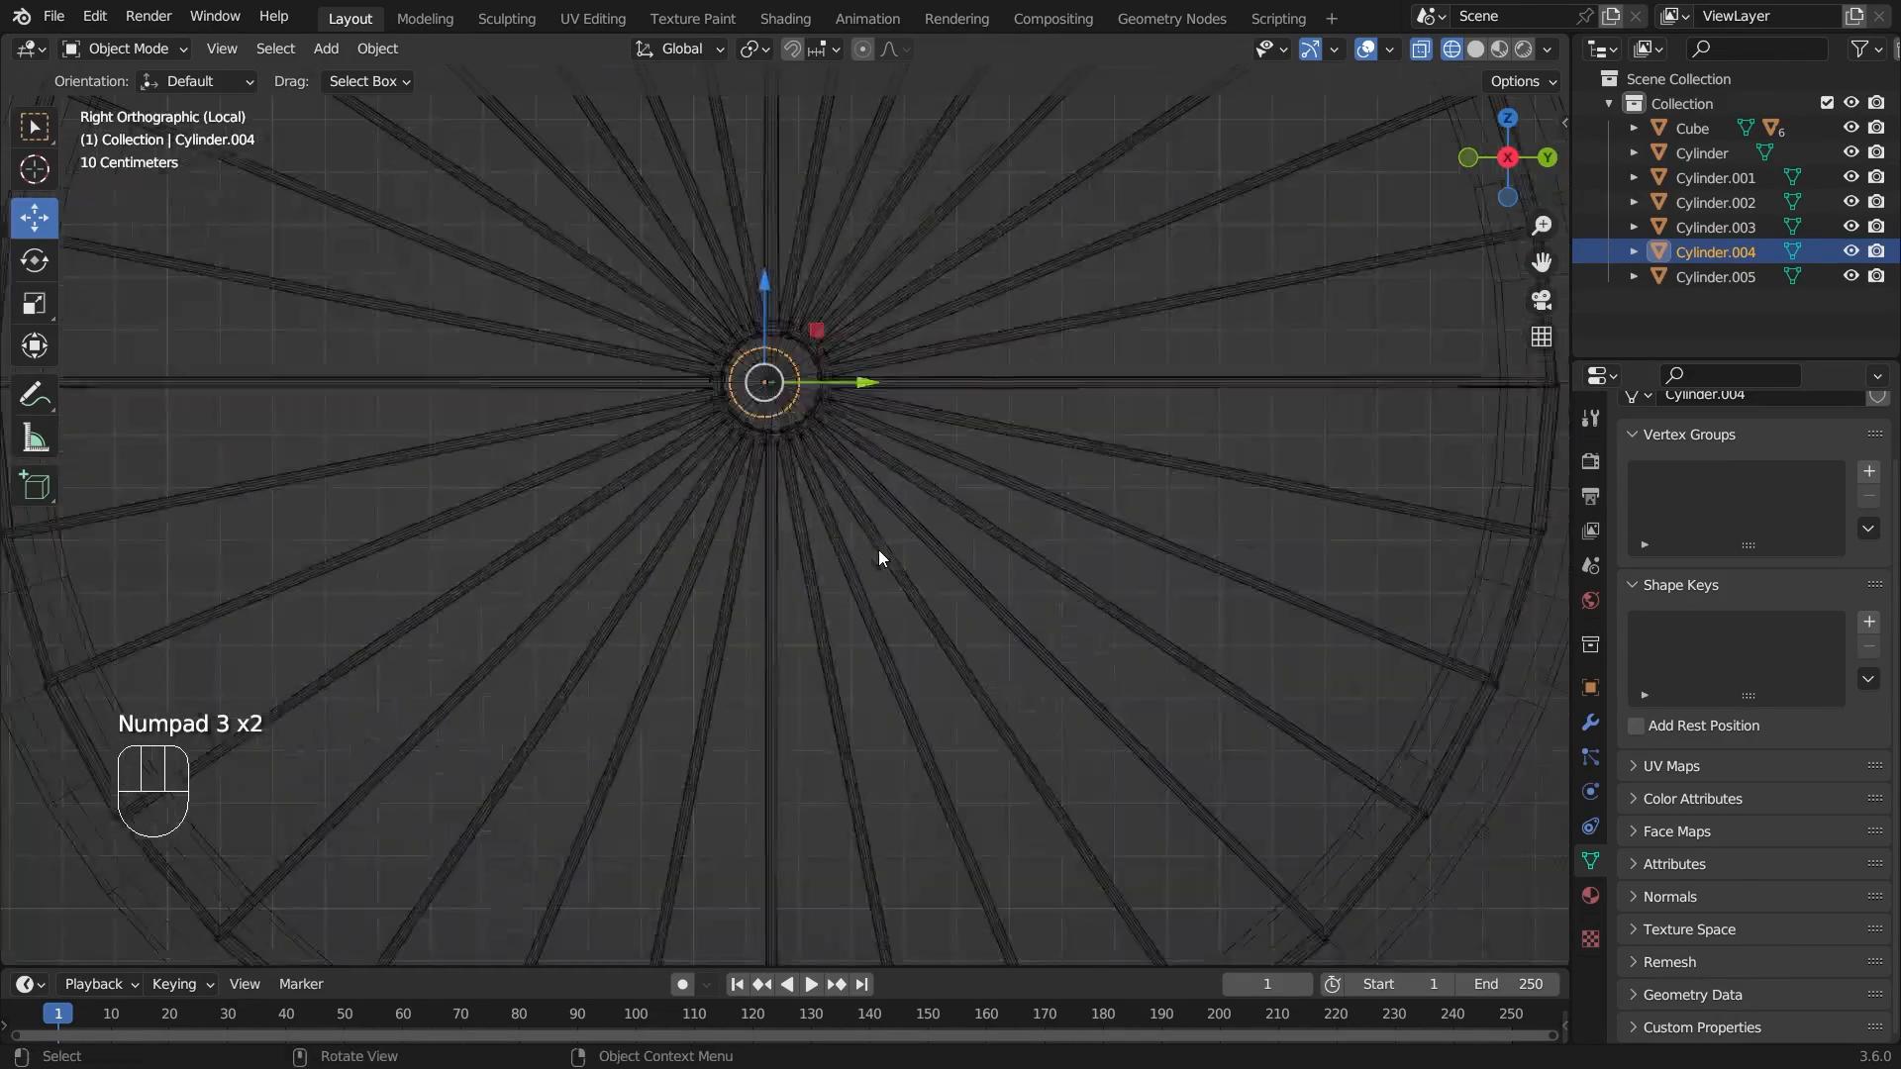
middle_click_drag(875, 278, 934, 498, "shift")
scroll(938, 486, "up", 2)
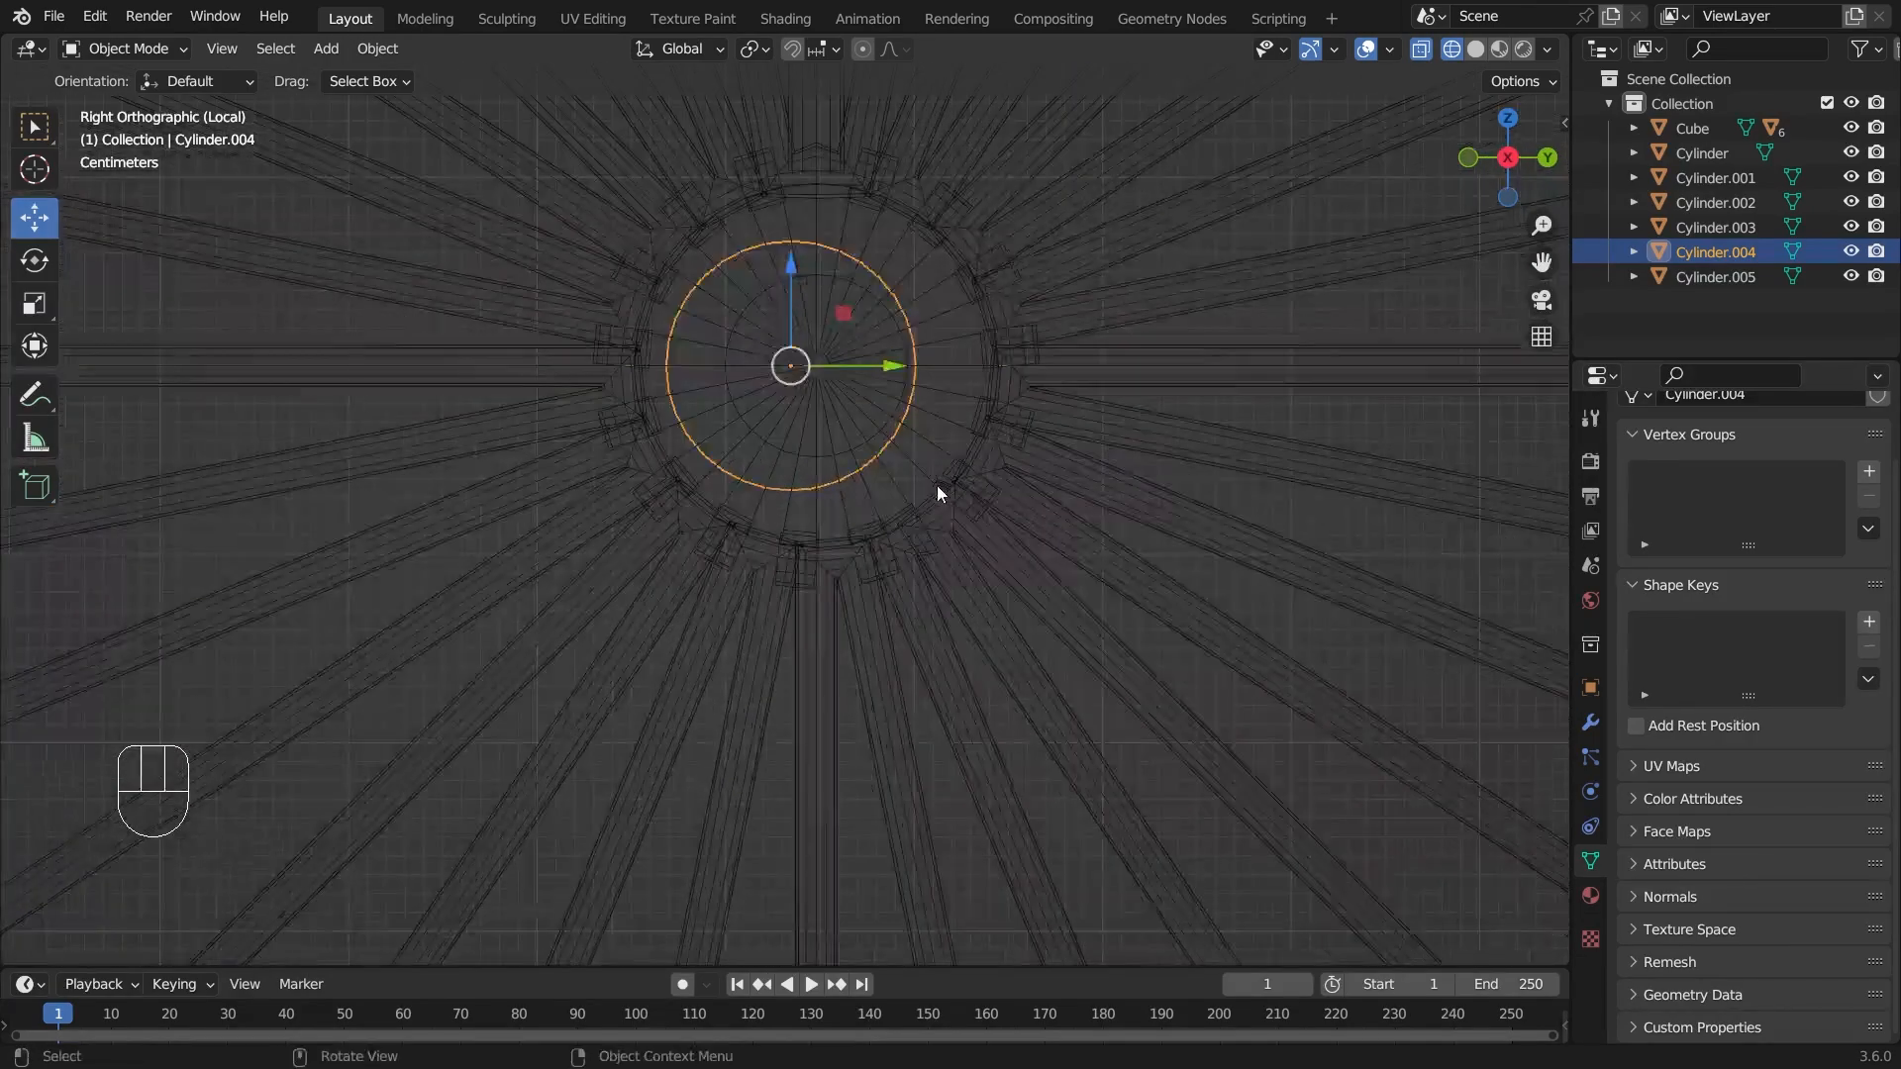
left_click_drag(891, 368, 919, 362)
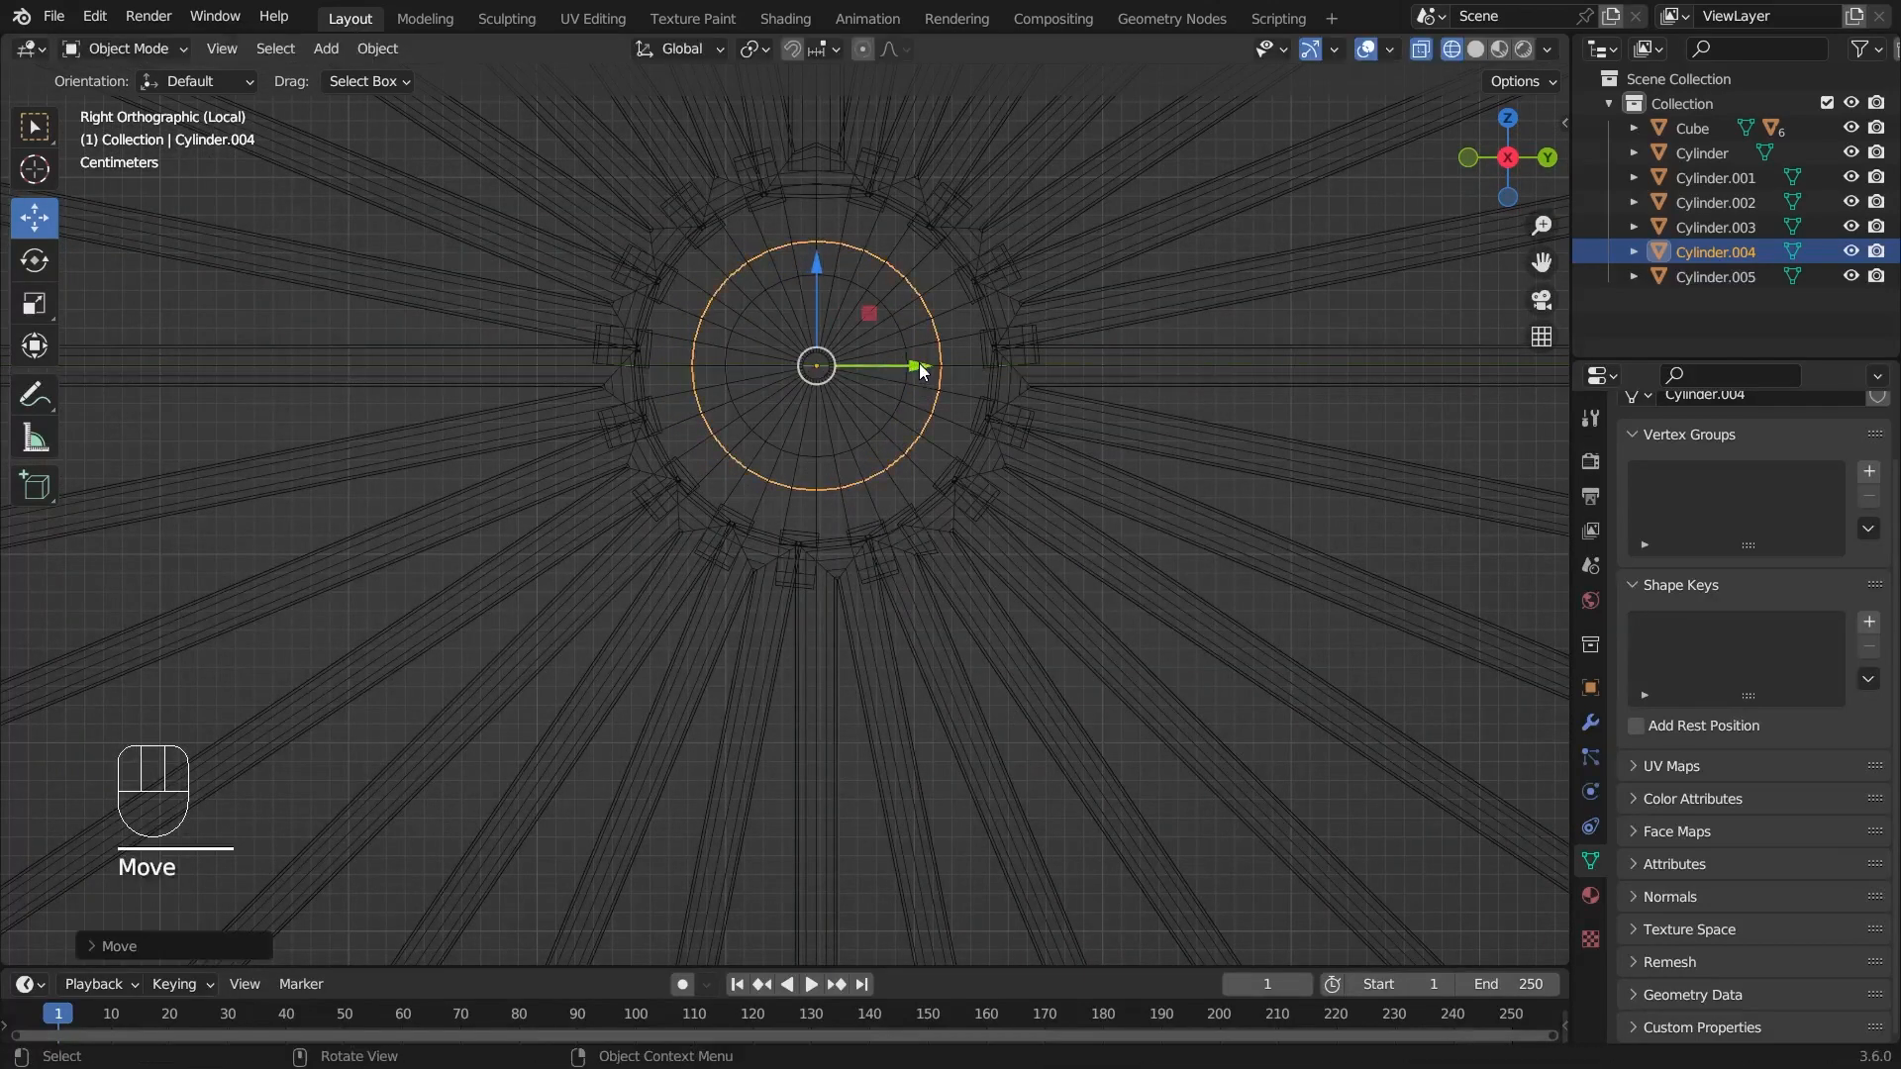
- Return to solid shading, deselect the axle, and exit local view to bring back the complete cart
middle_click_drag(918, 363, 965, 341)
left_click(1477, 50)
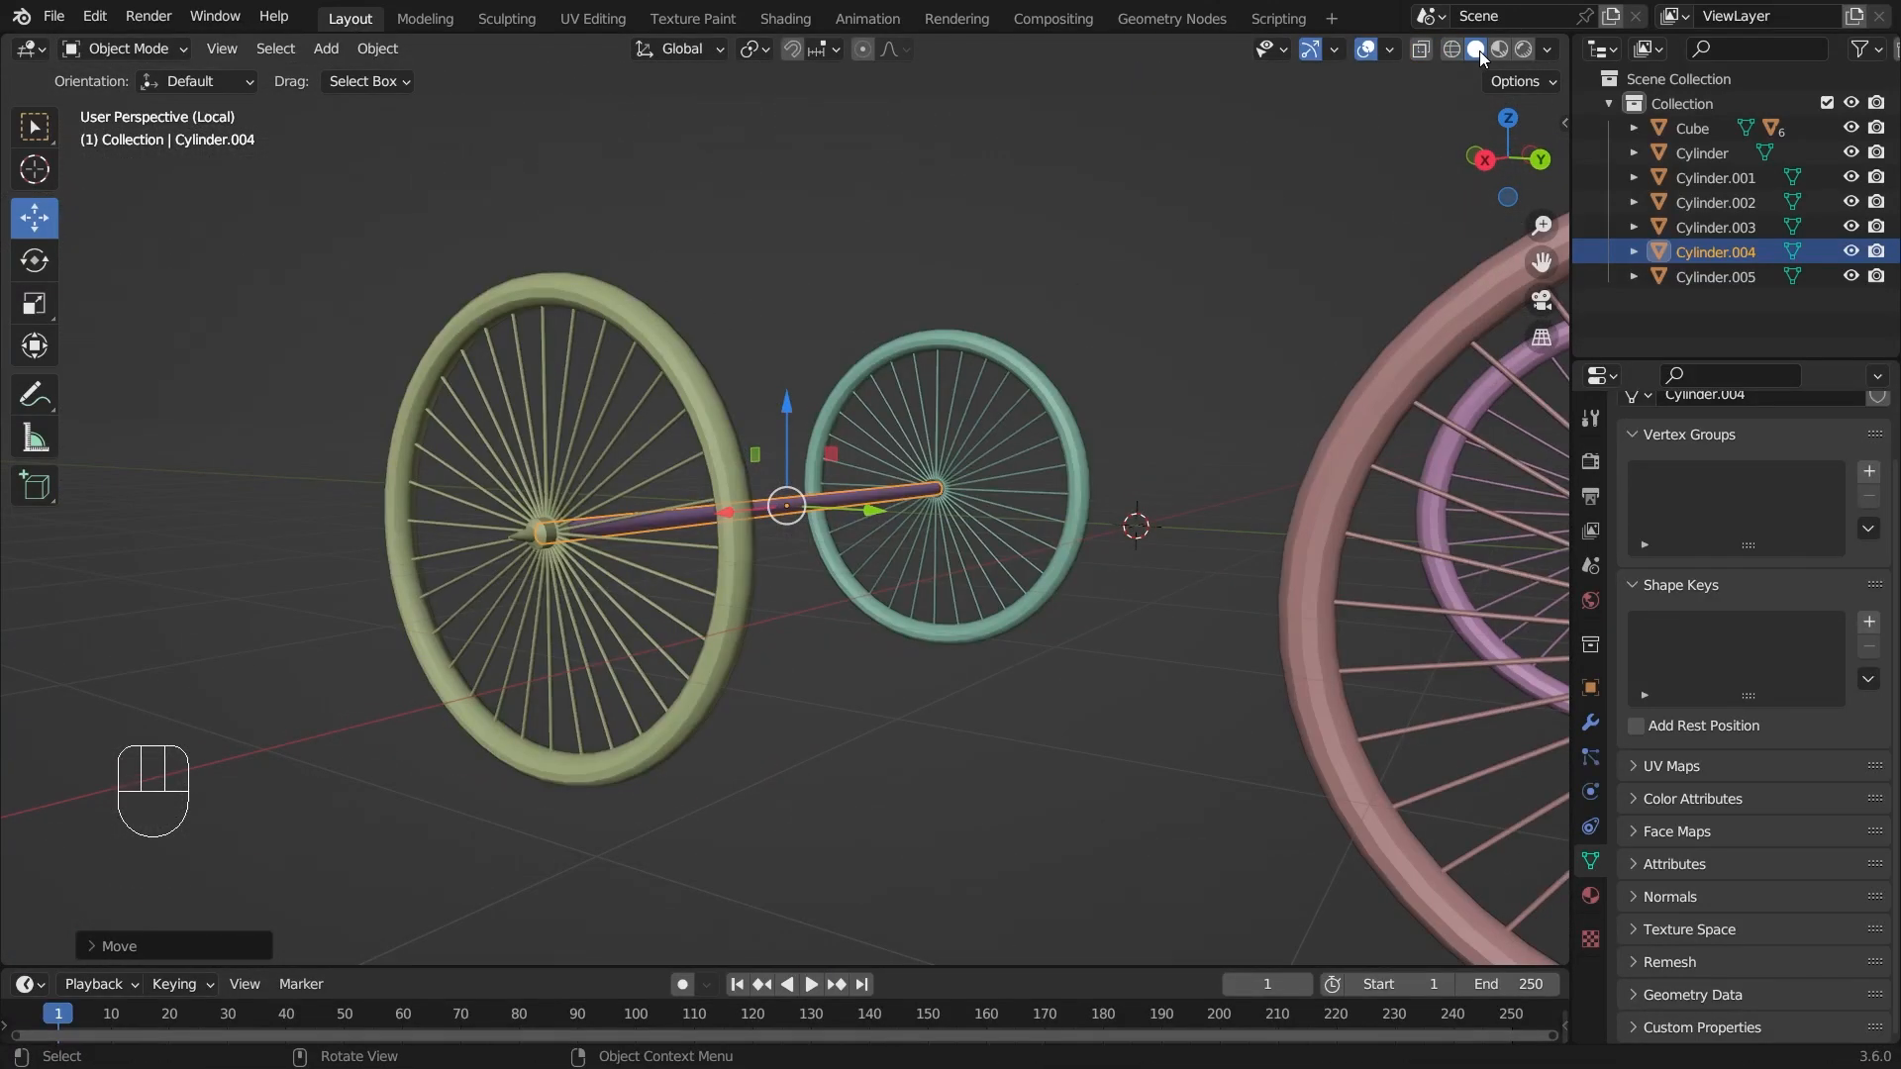
left_click(1223, 383)
middle_click_drag(1224, 382, 898, 563)
scroll(1085, 479, "down", 4)
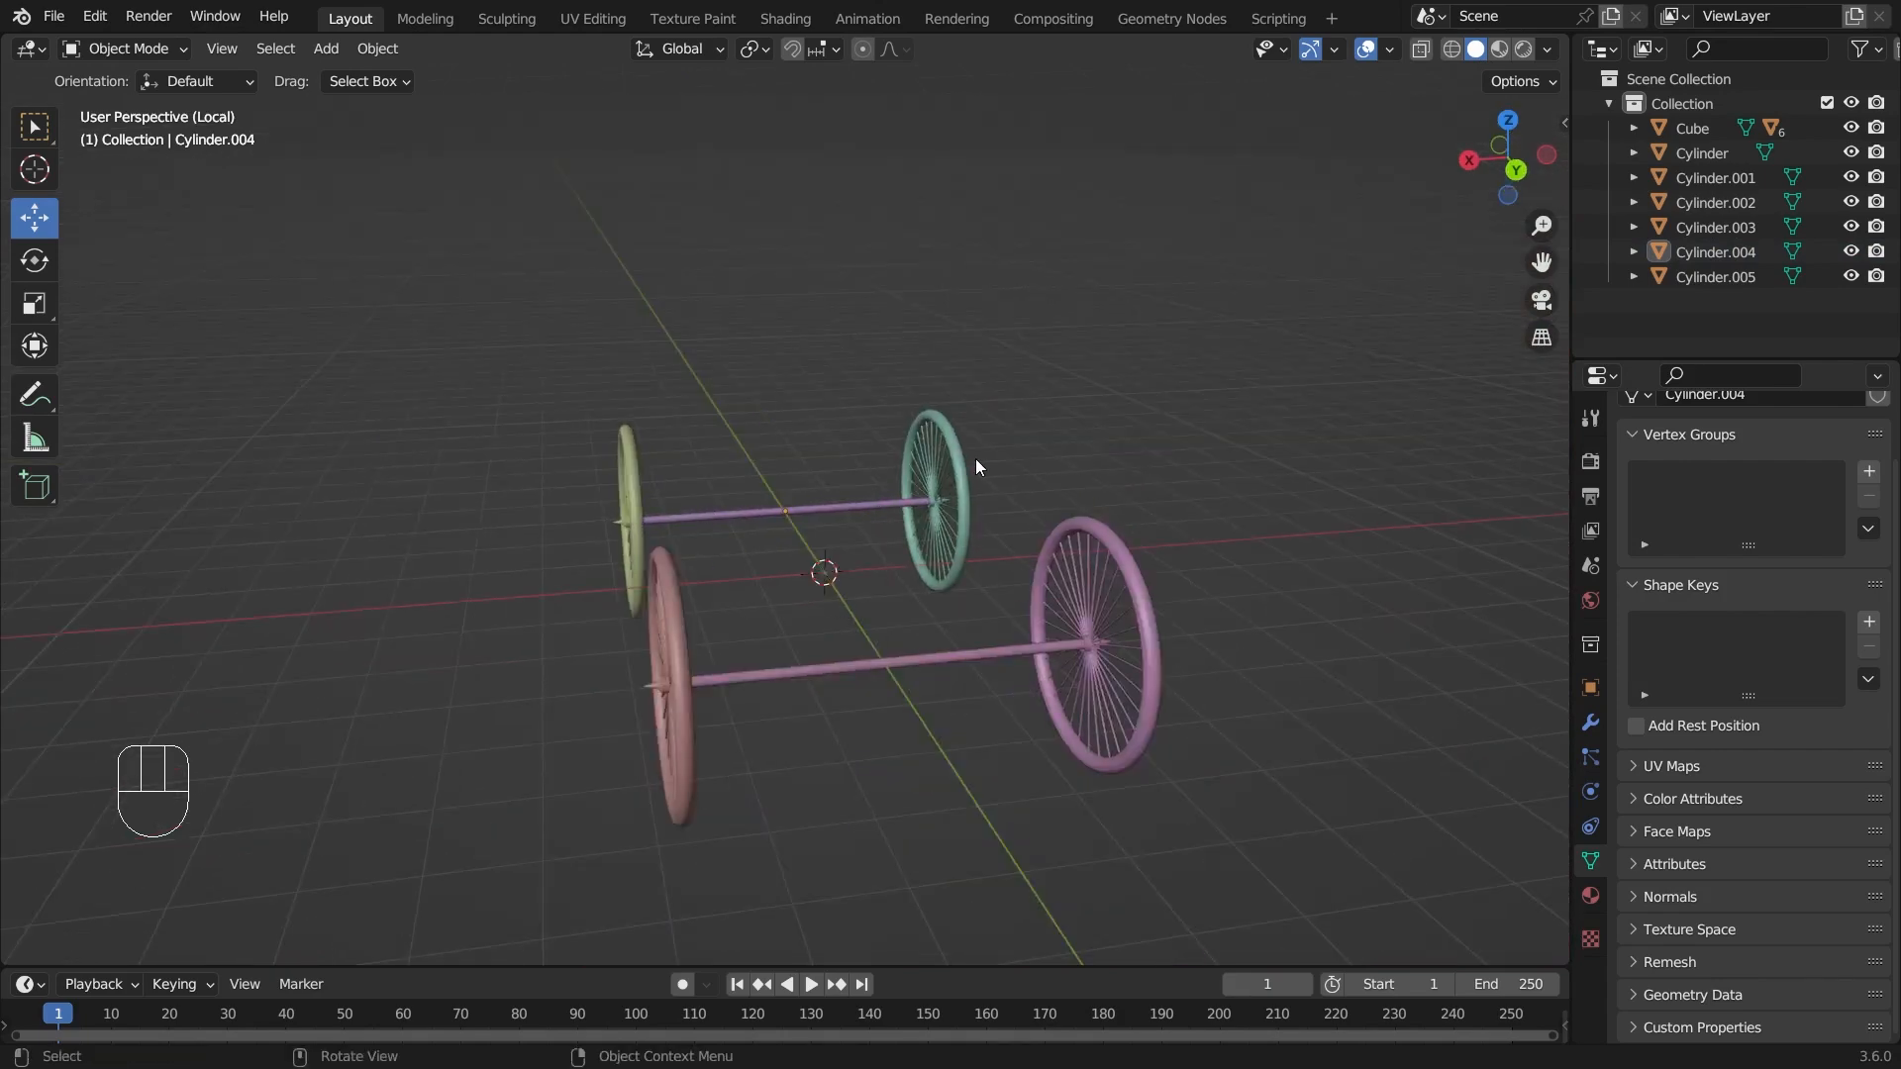
middle_click_drag(968, 426, 1082, 416)
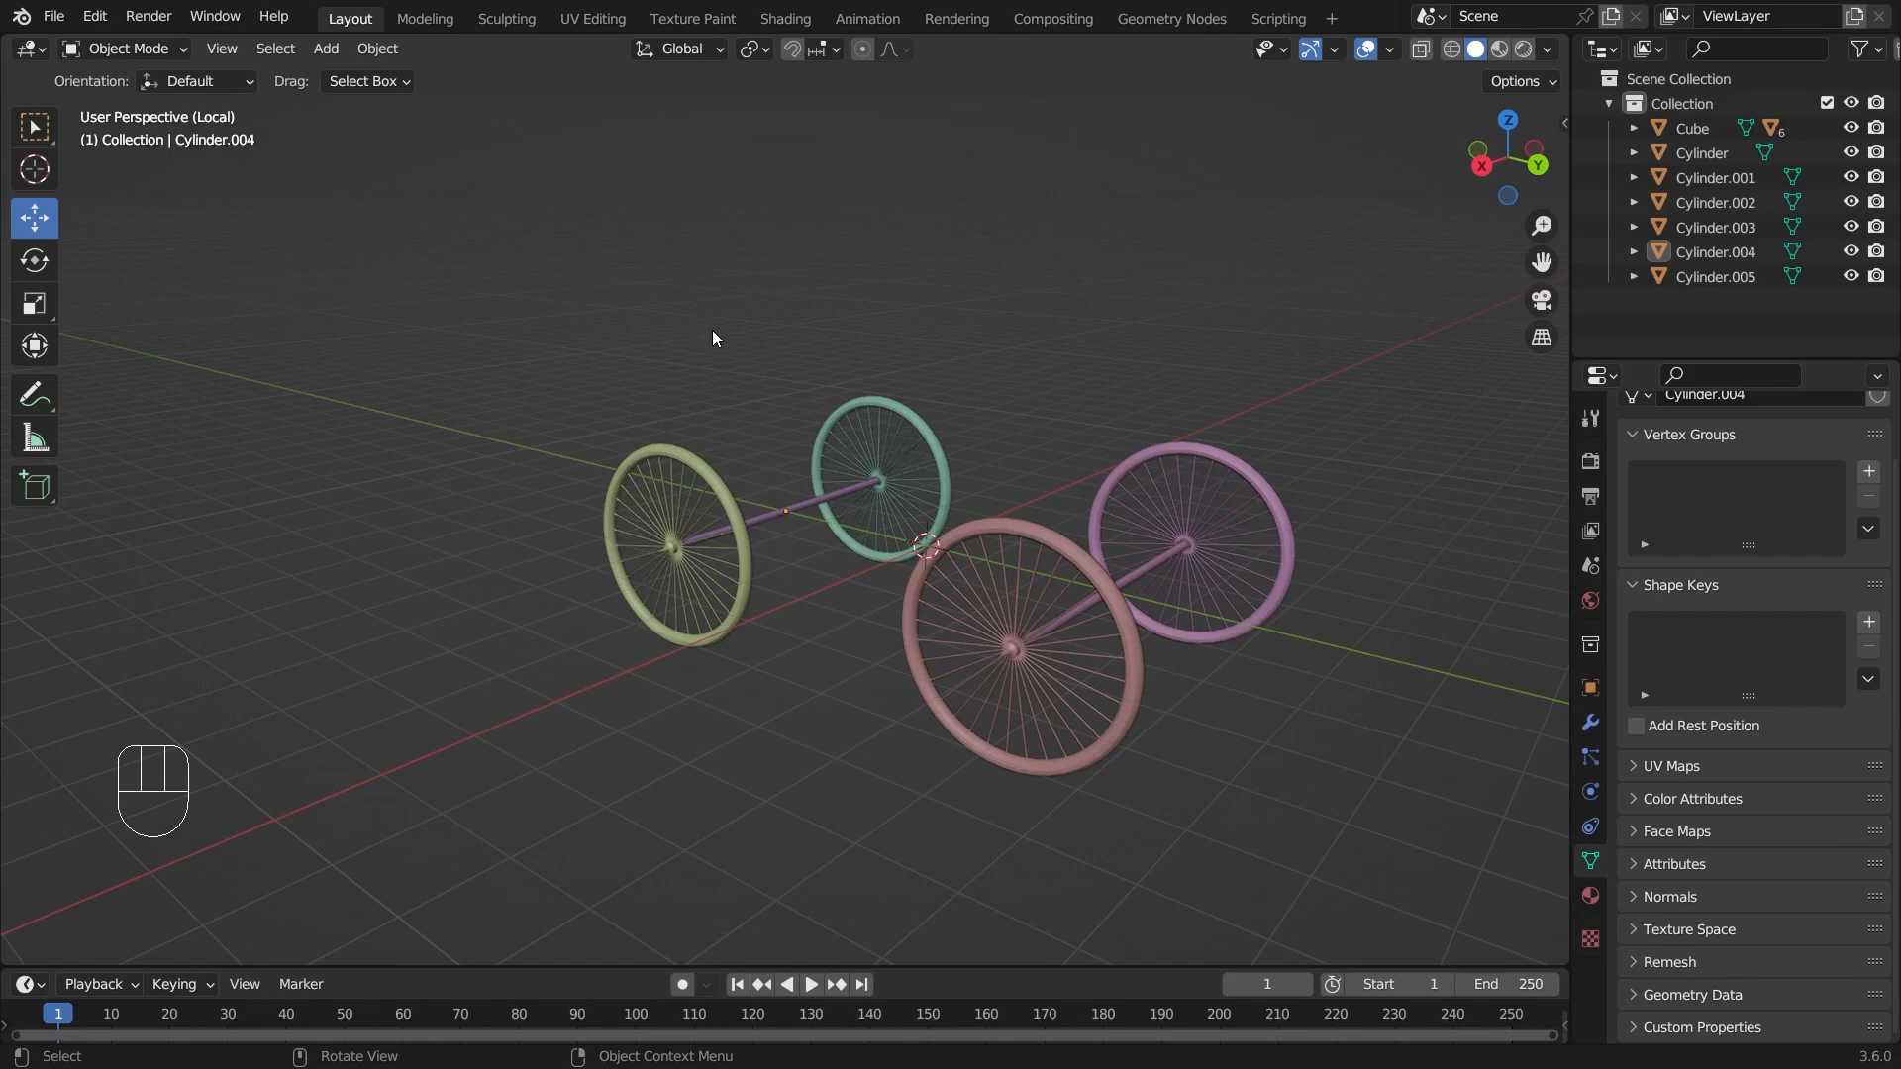
key("slash")
middle_click_drag(1290, 548, 994, 552)
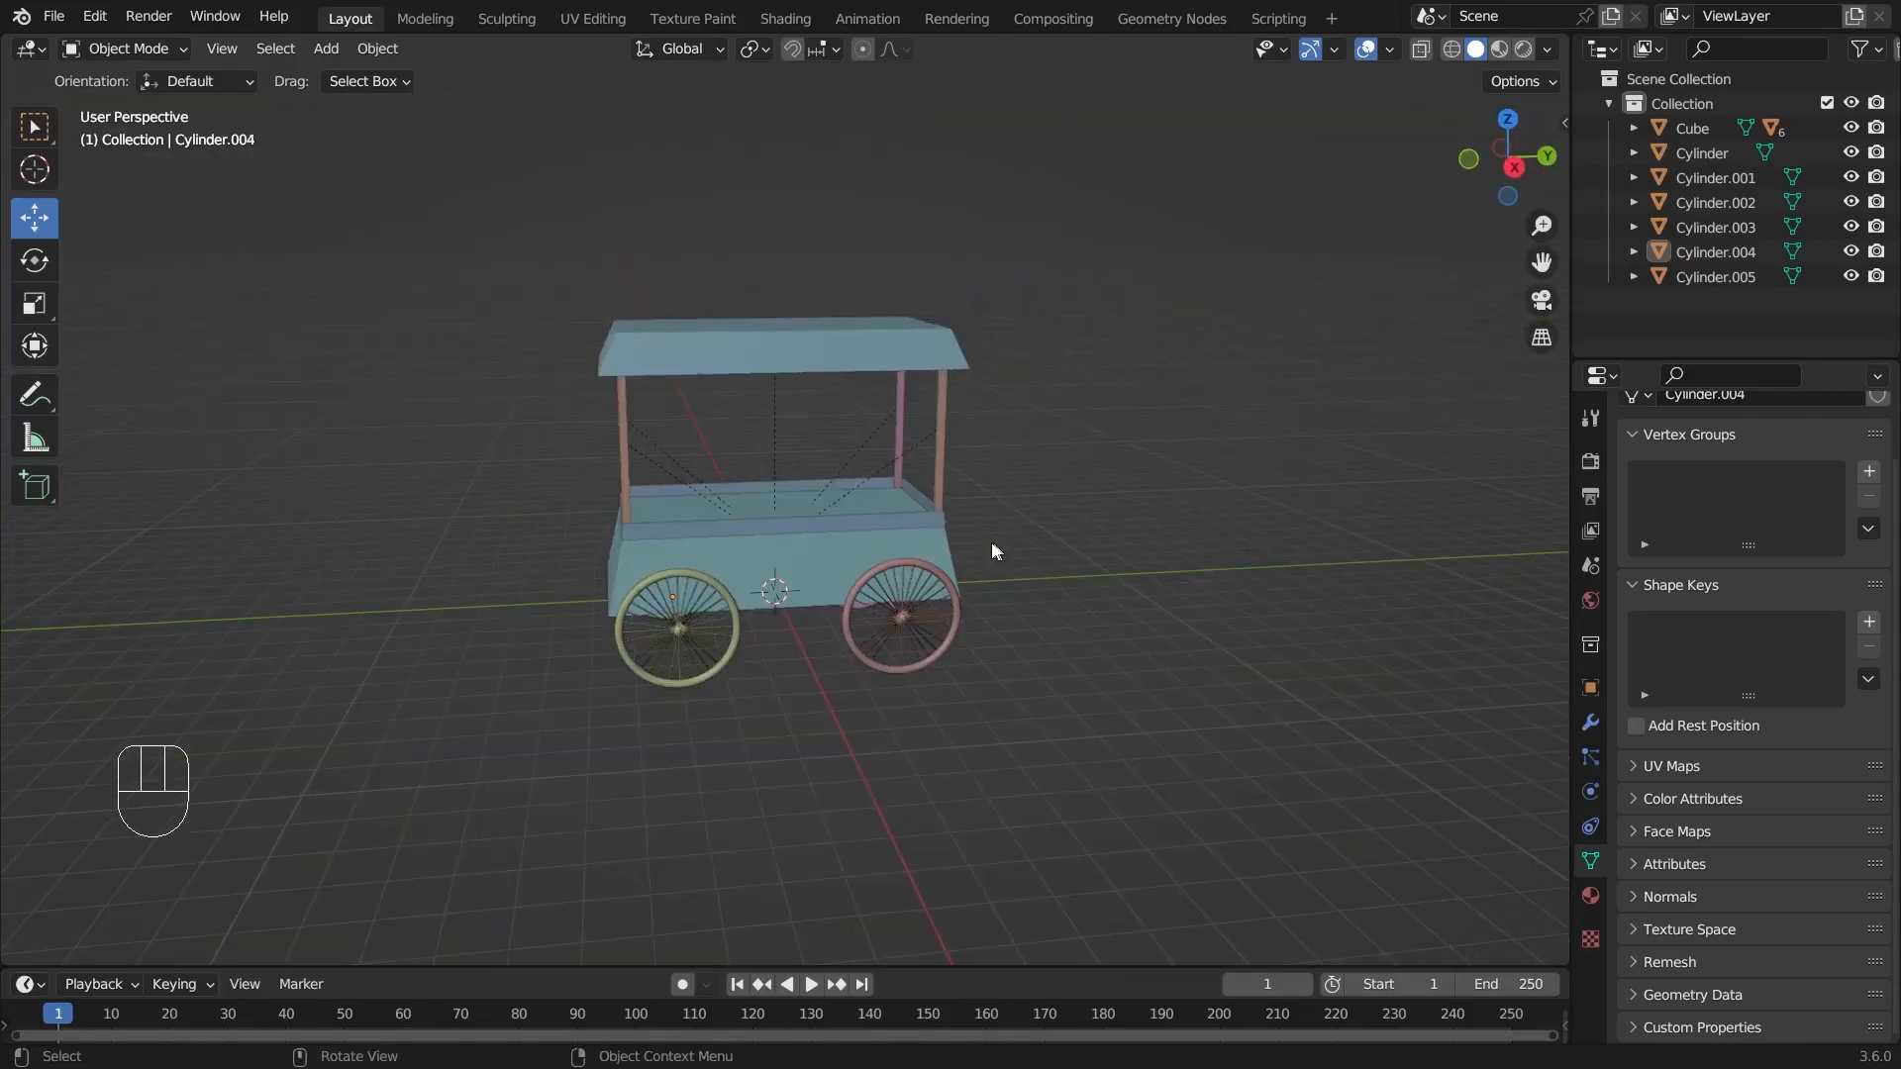
scroll(990, 543, "up", 5)
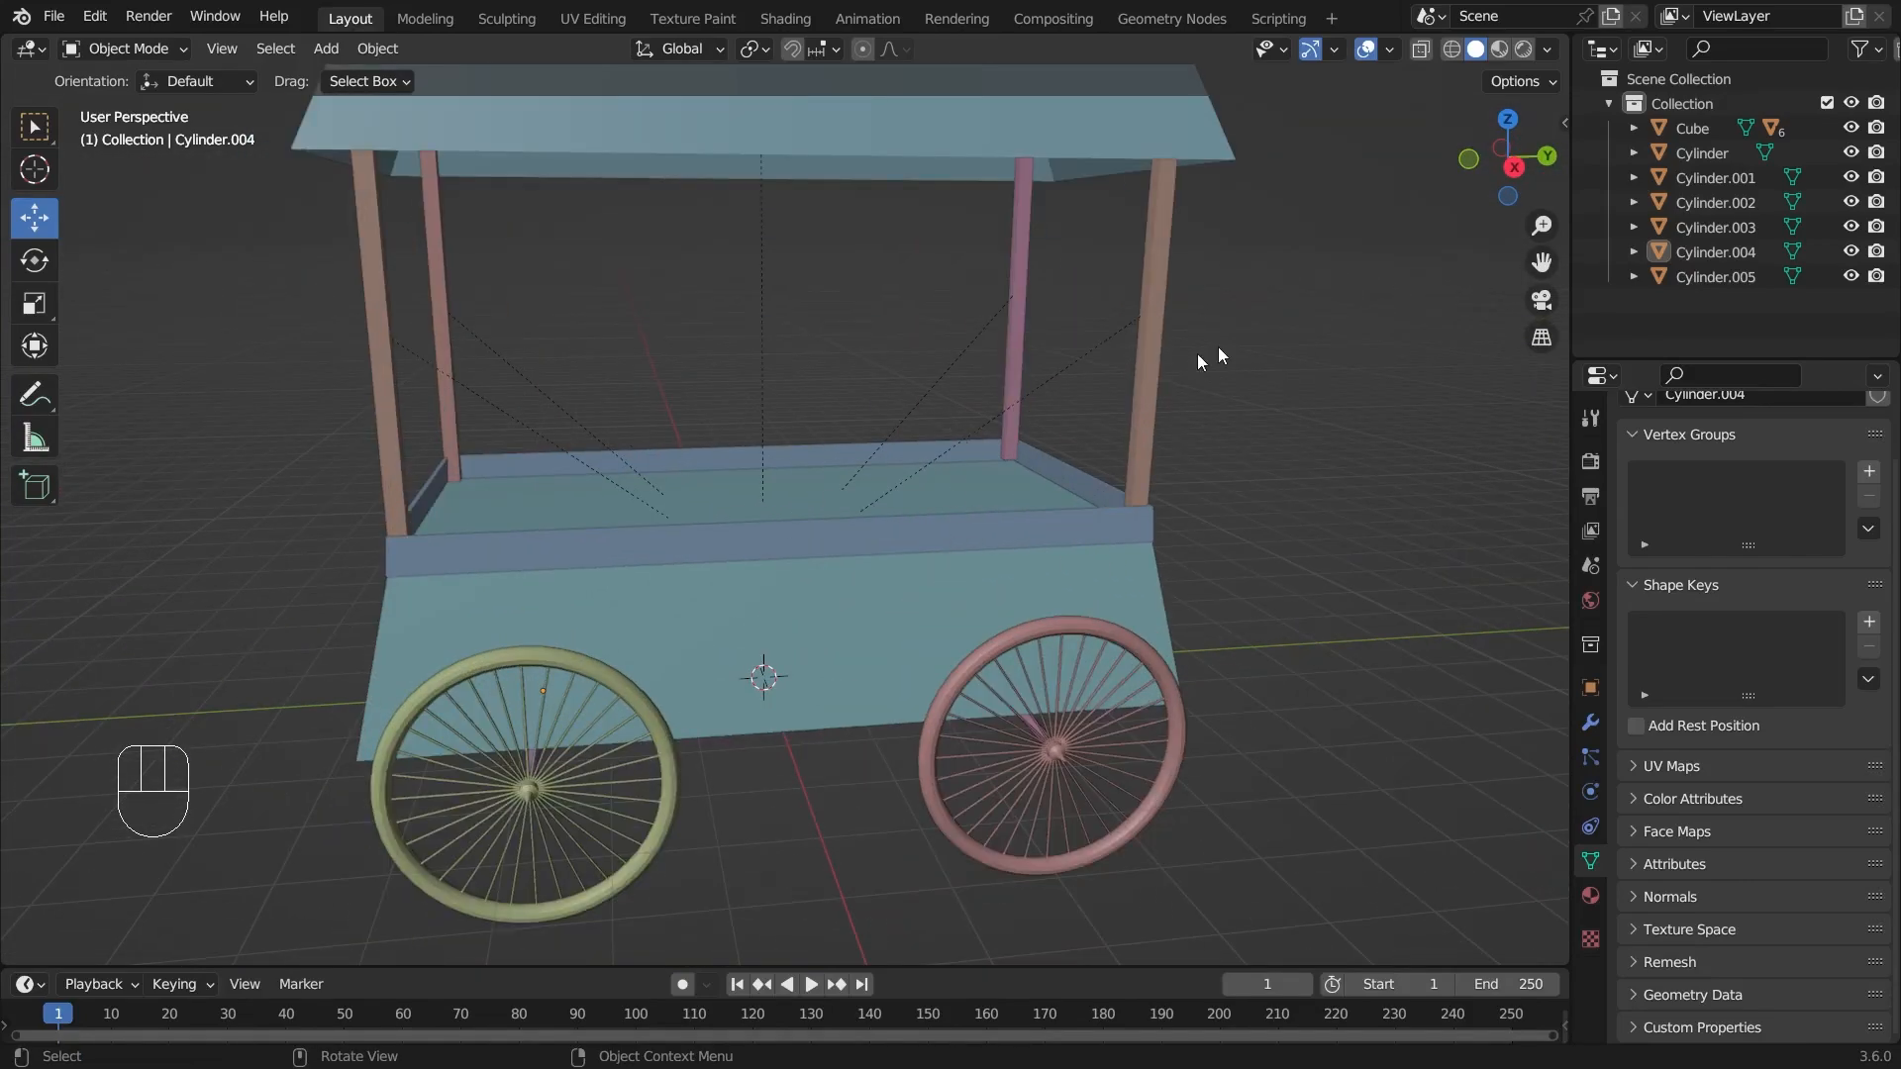
scroll(899, 407, "down", 3)
middle_click_drag(899, 407, 940, 478)
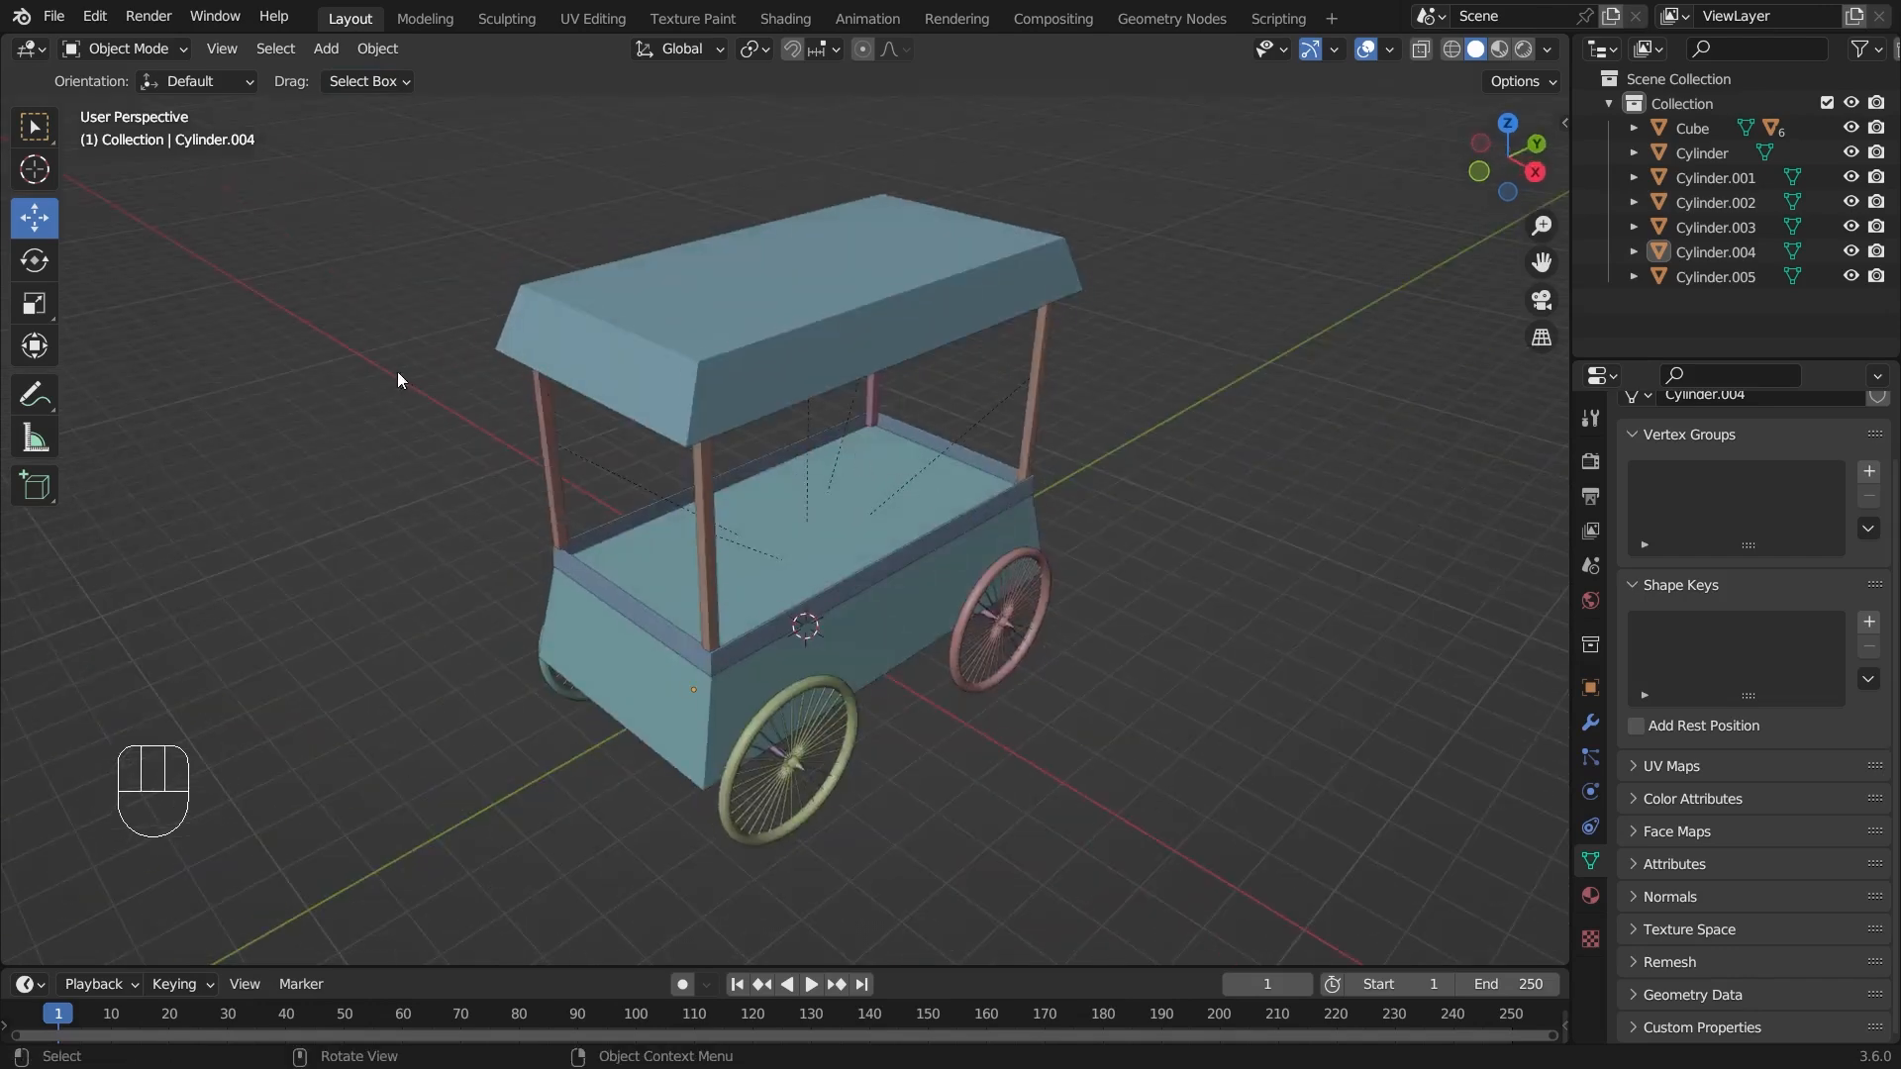
middle_click_drag(464, 403, 892, 257)
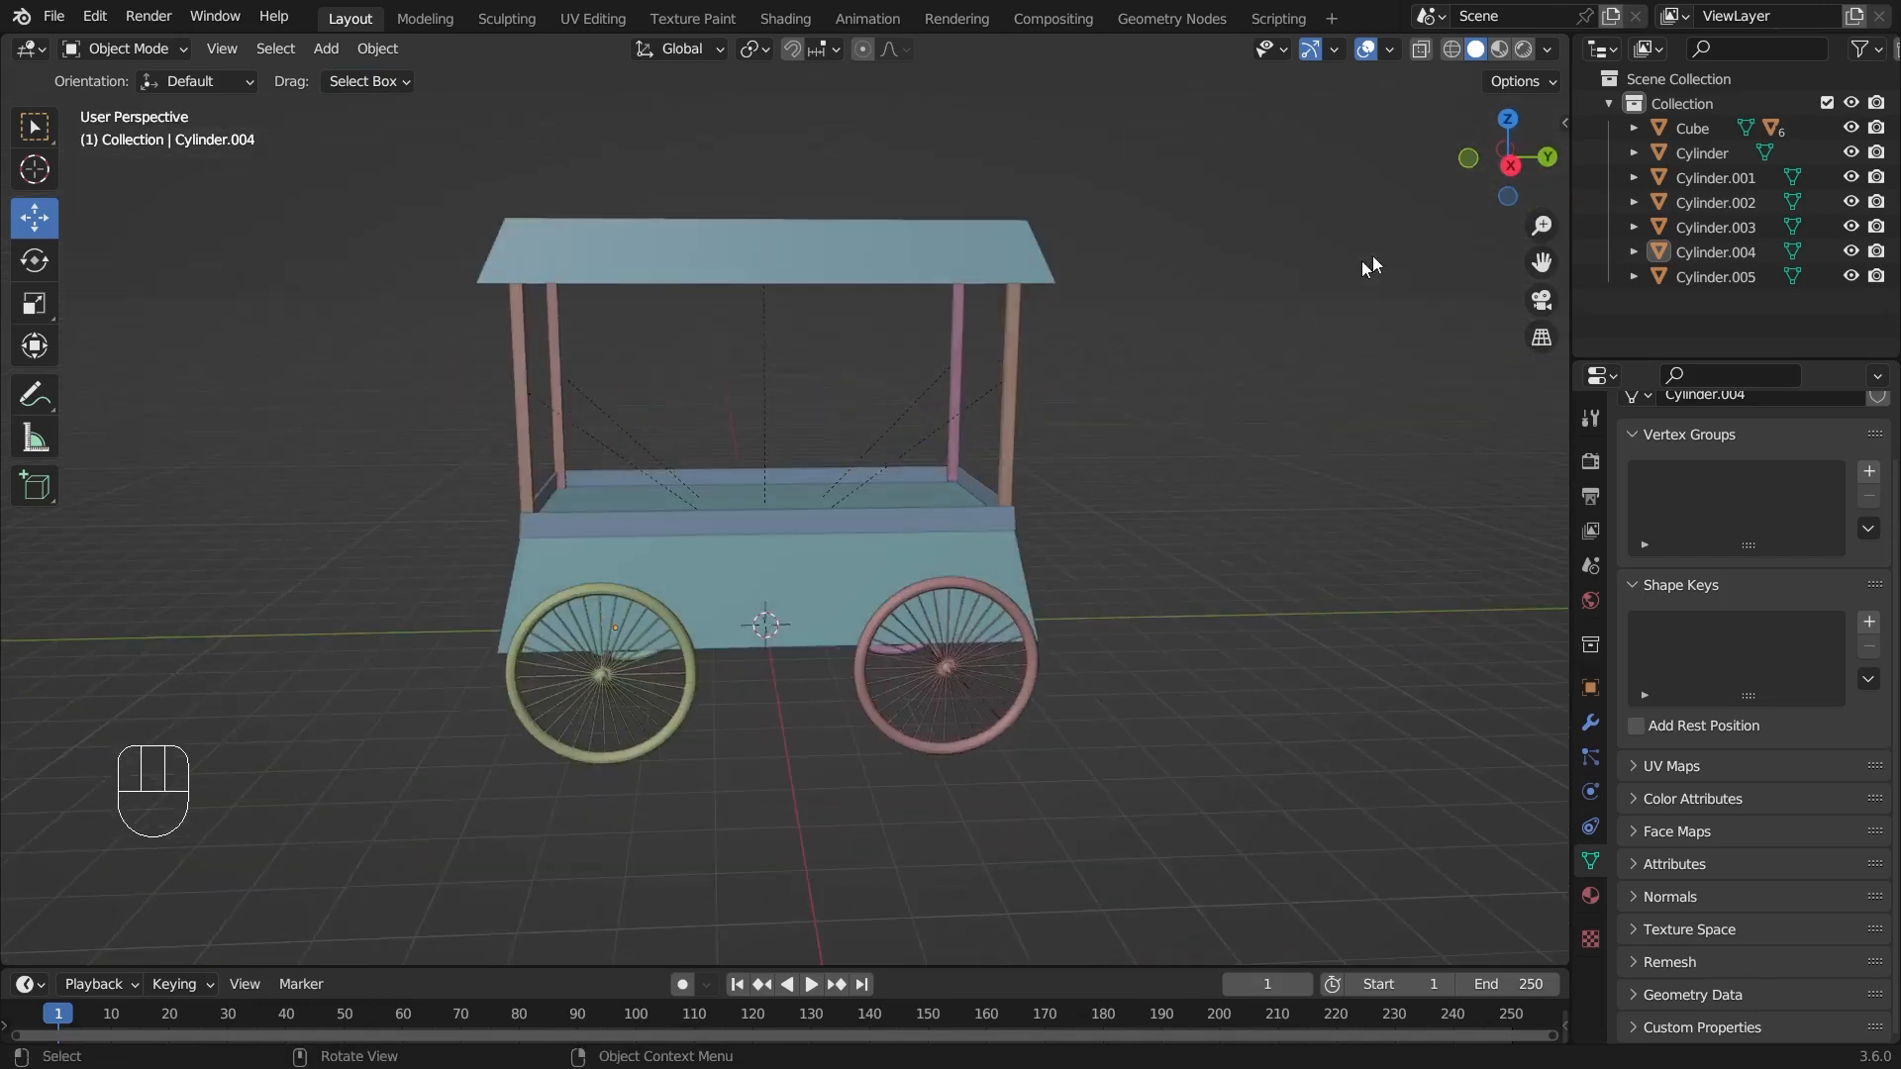
- Use material preview shading, add a cube, and move it onto one end of the cart's counter
left_click(1501, 50)
middle_click_drag(1125, 598, 899, 426)
scroll(899, 426, "up", 2)
key("shift+a")
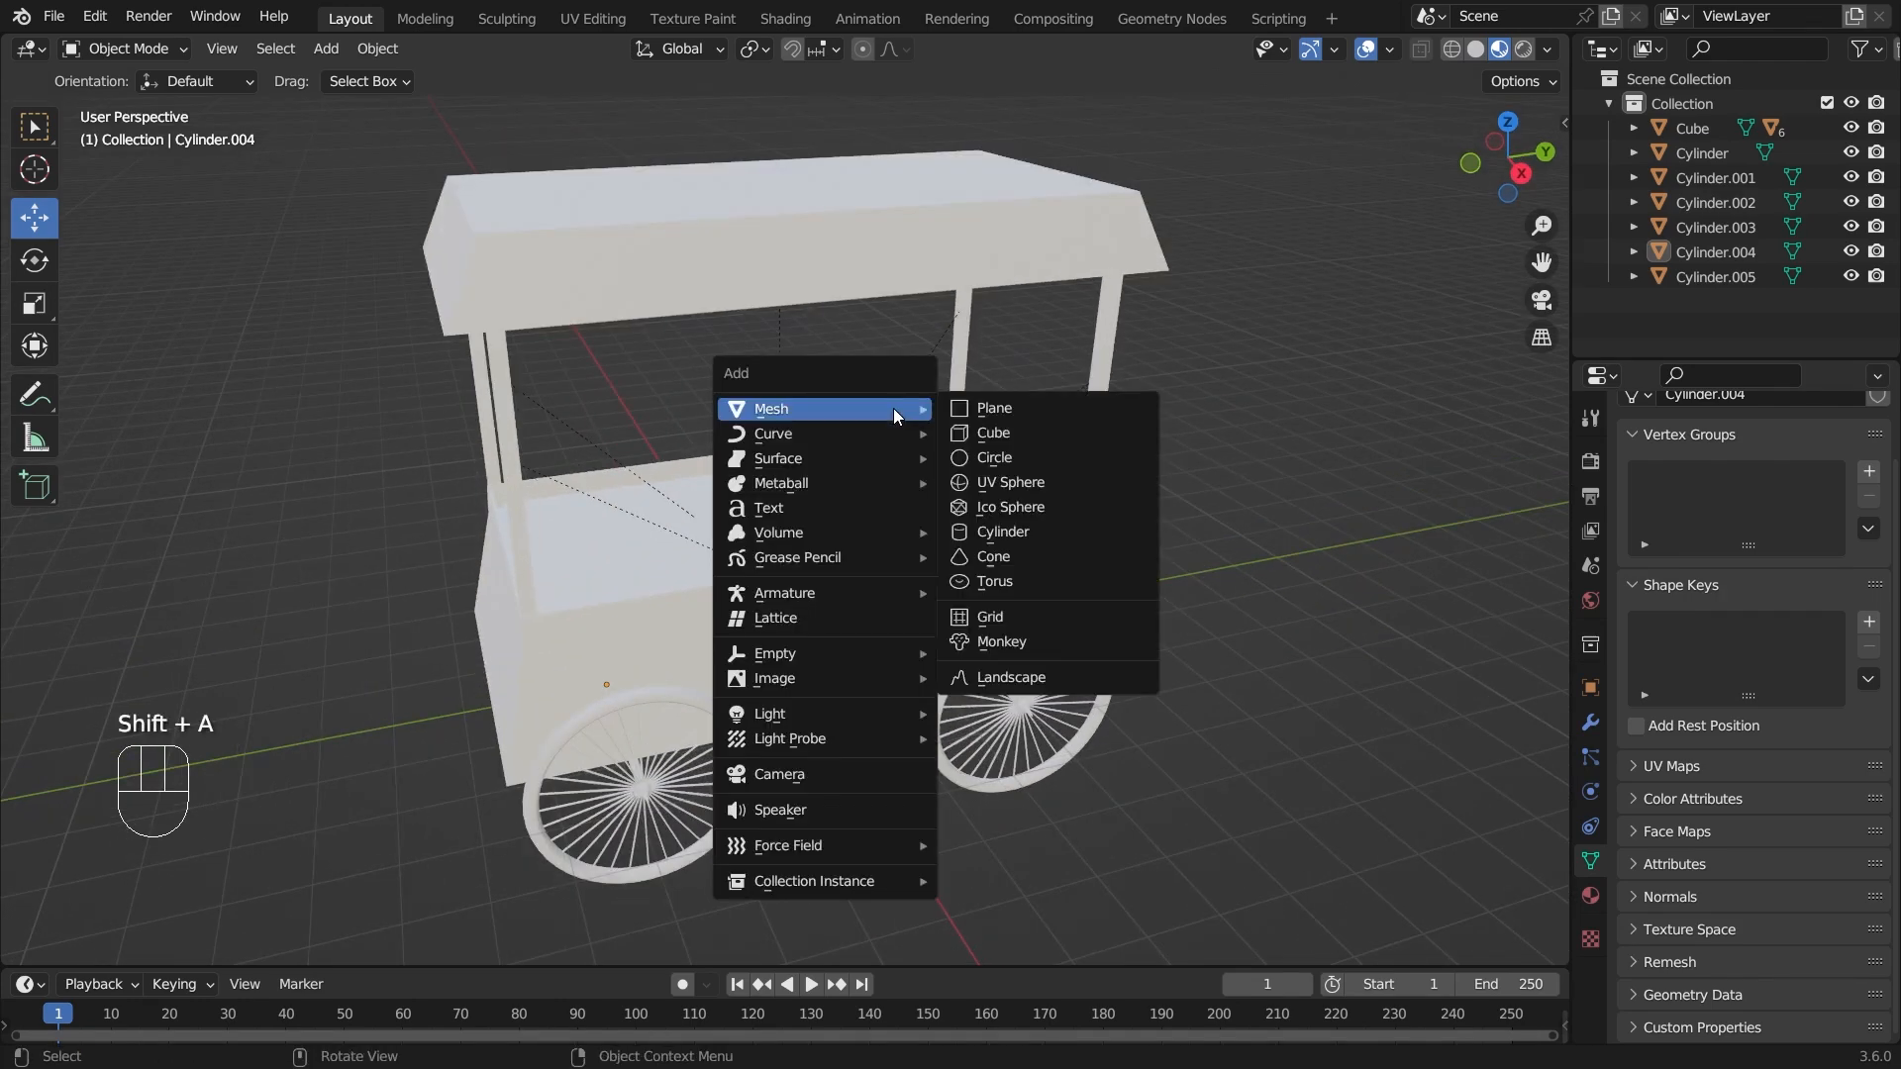
left_click(995, 436)
left_click_drag(782, 583, 1000, 436)
middle_click_drag(1000, 436, 978, 562)
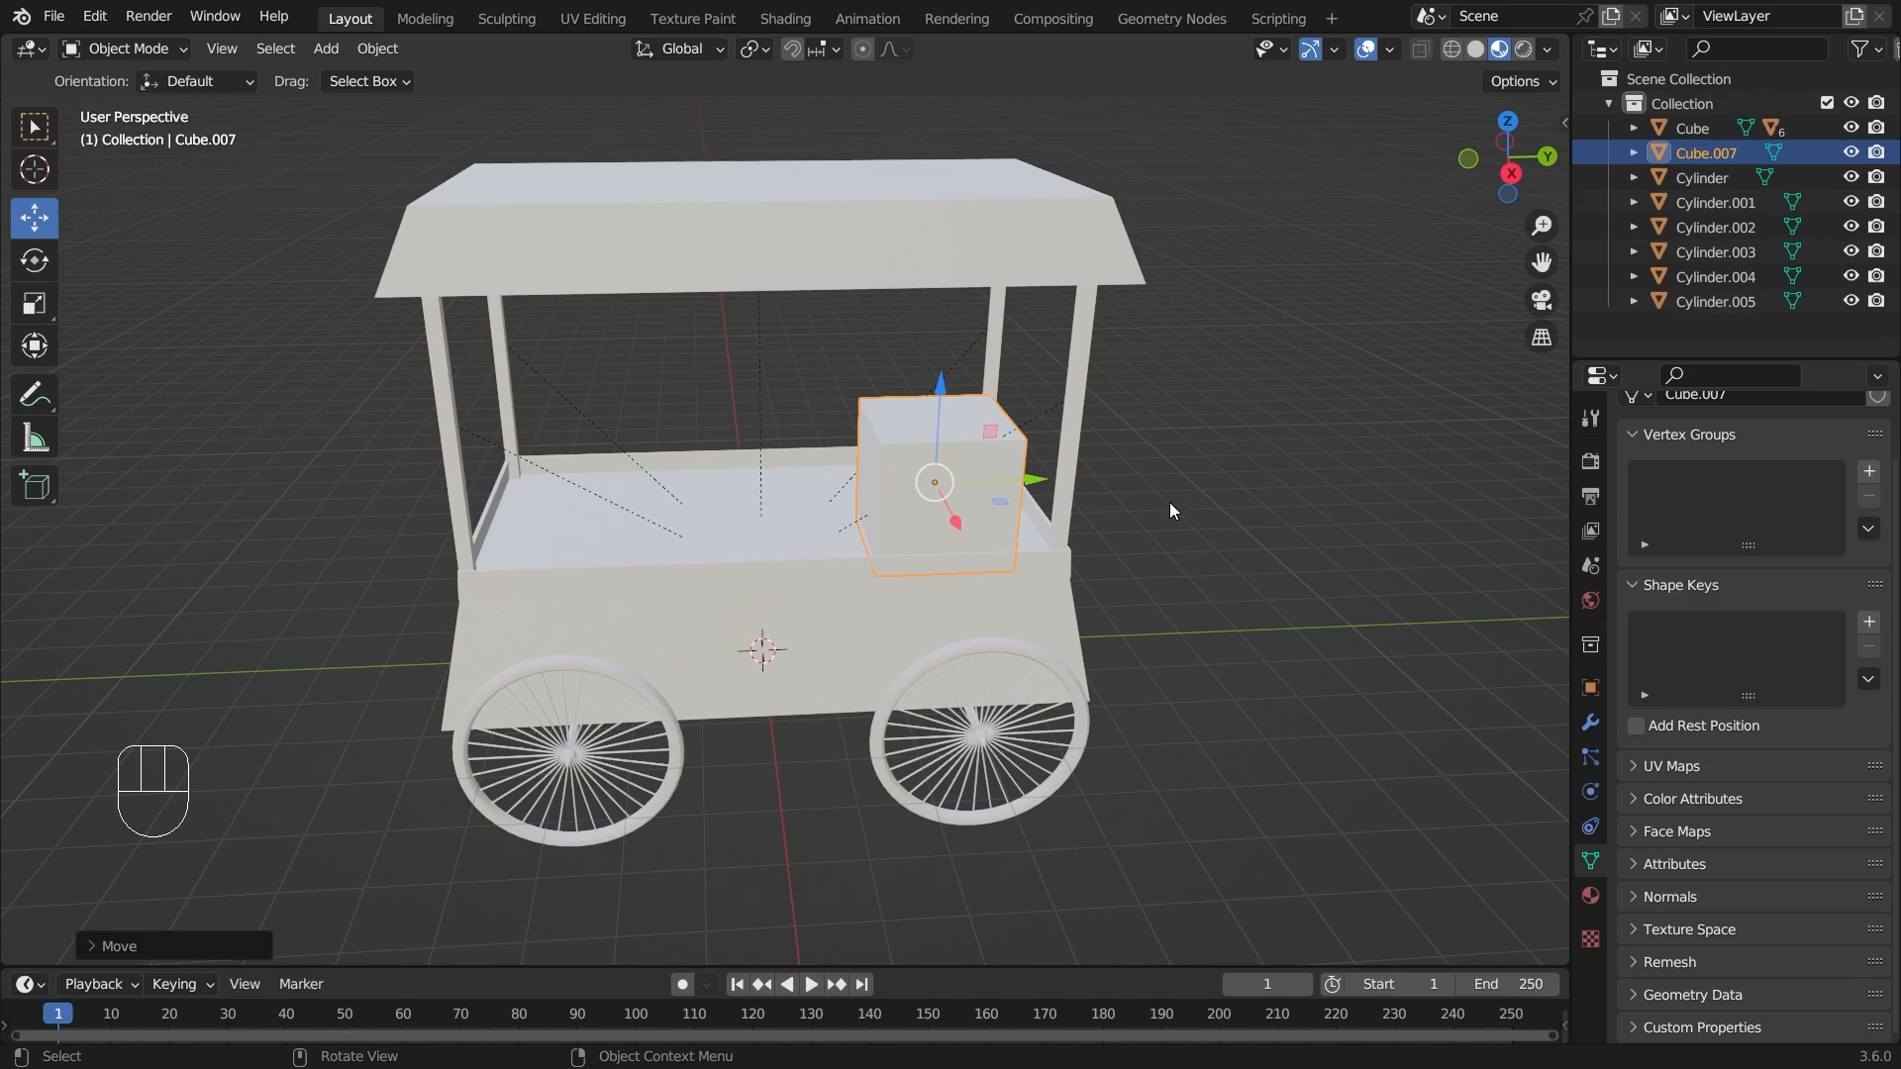
- Fine-tune the cube's height on the counter along Z
scroll(1048, 526, "up", 2)
scroll(965, 521, "down", 1)
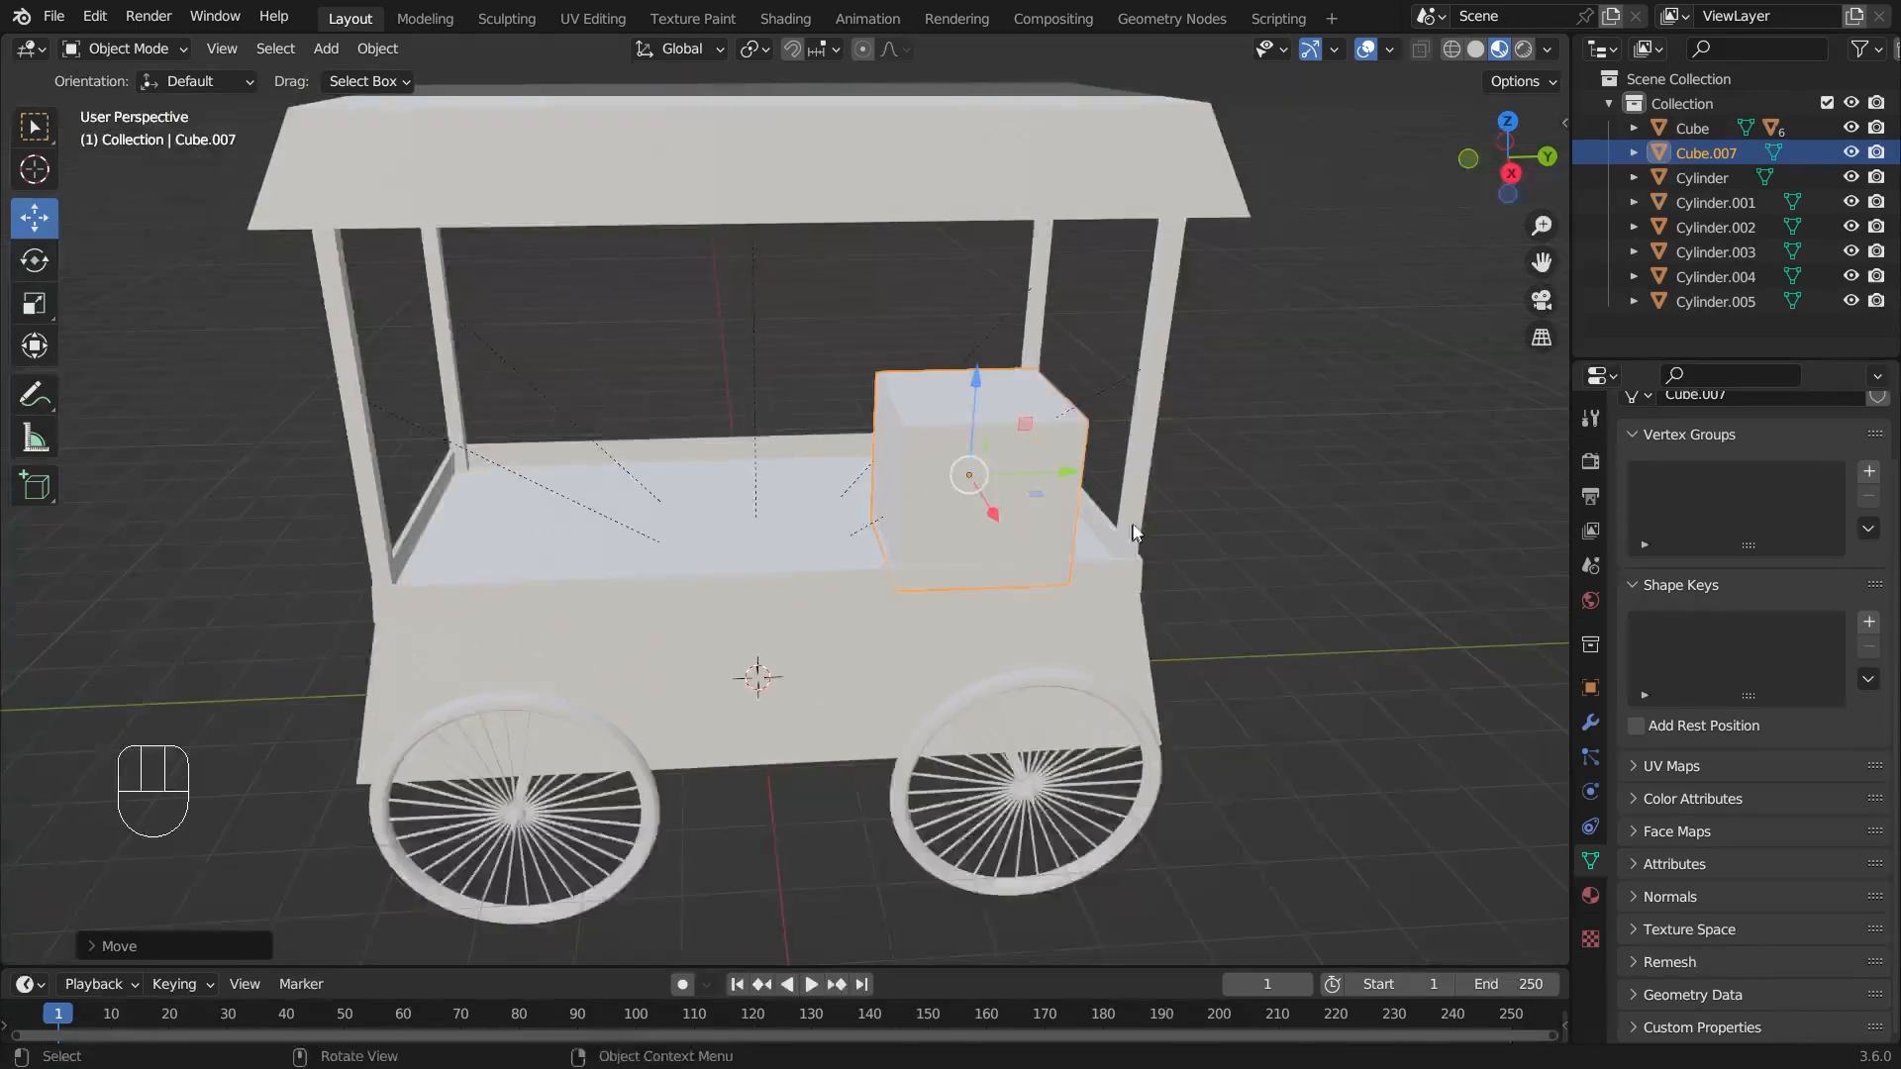
middle_click_drag(1136, 533, 833, 584)
middle_click_drag(661, 604, 923, 400)
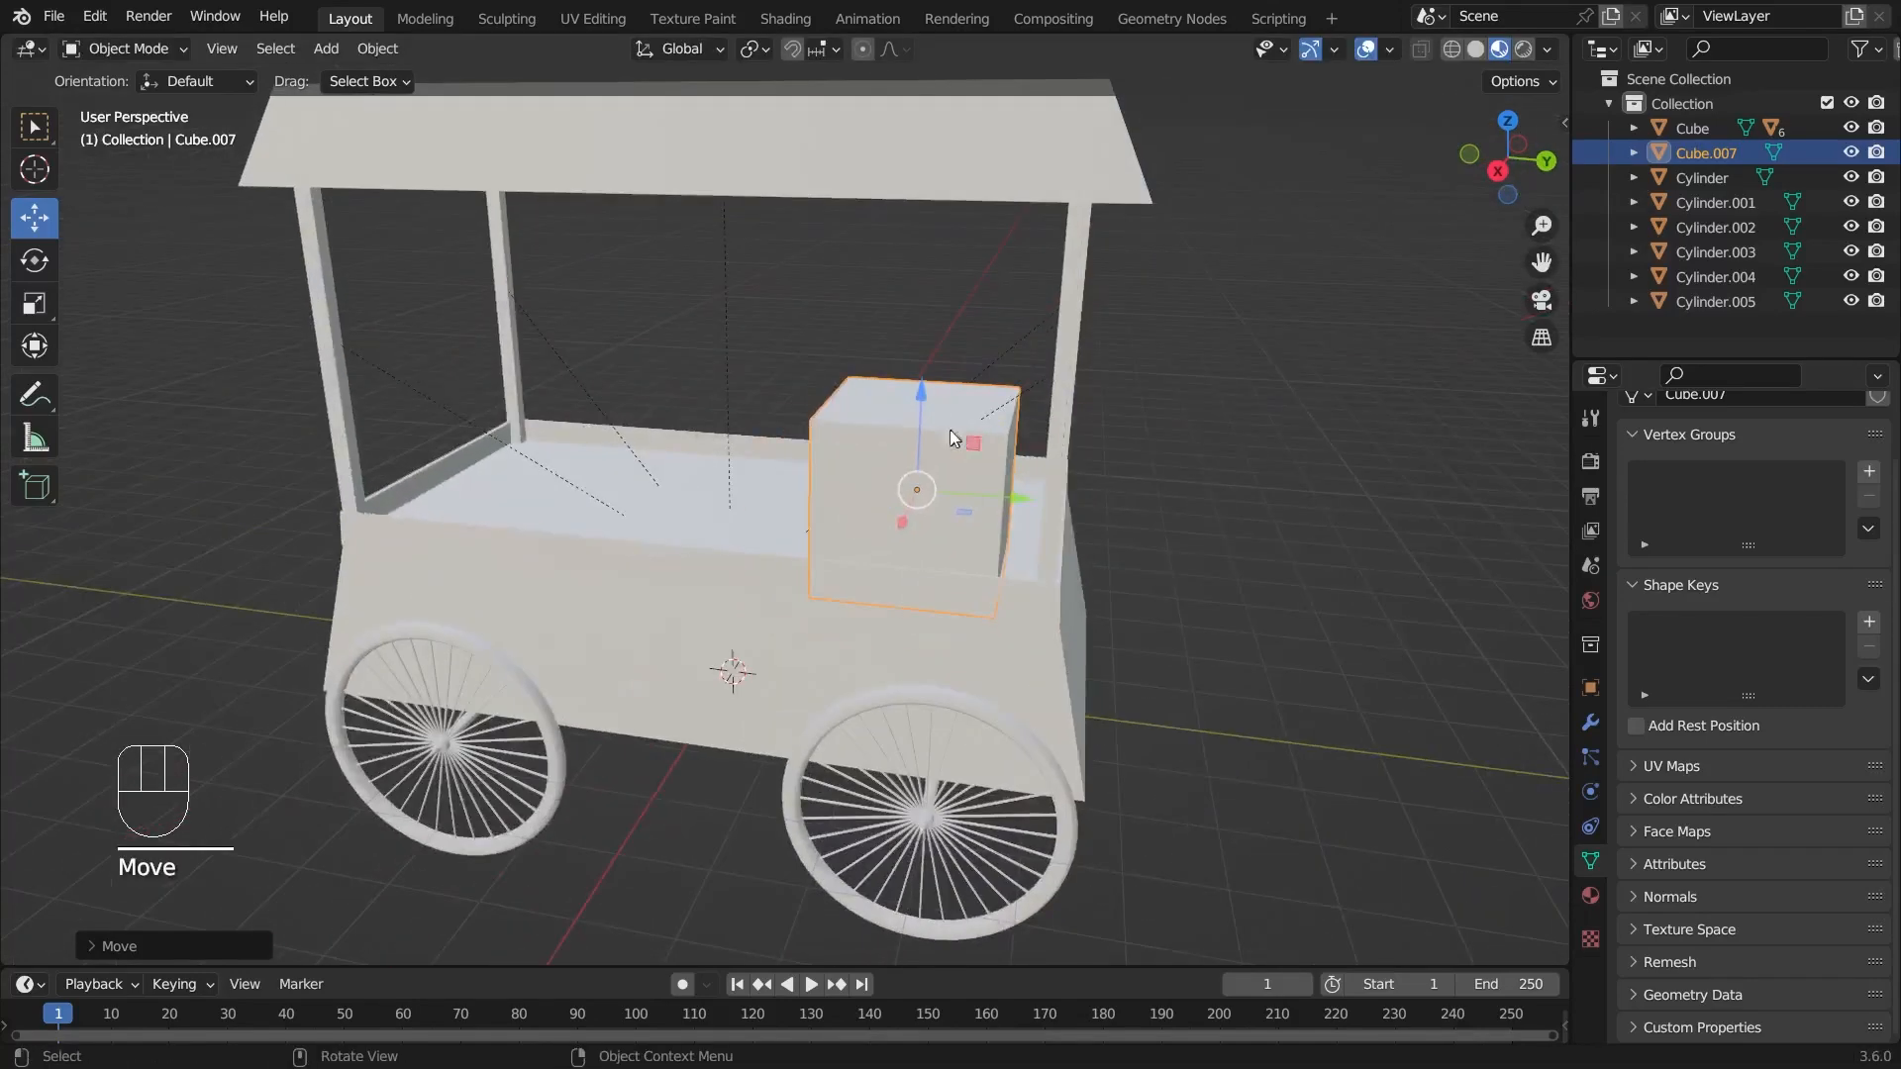
left_click_drag(924, 400, 923, 390)
middle_click_drag(1009, 495, 1131, 495)
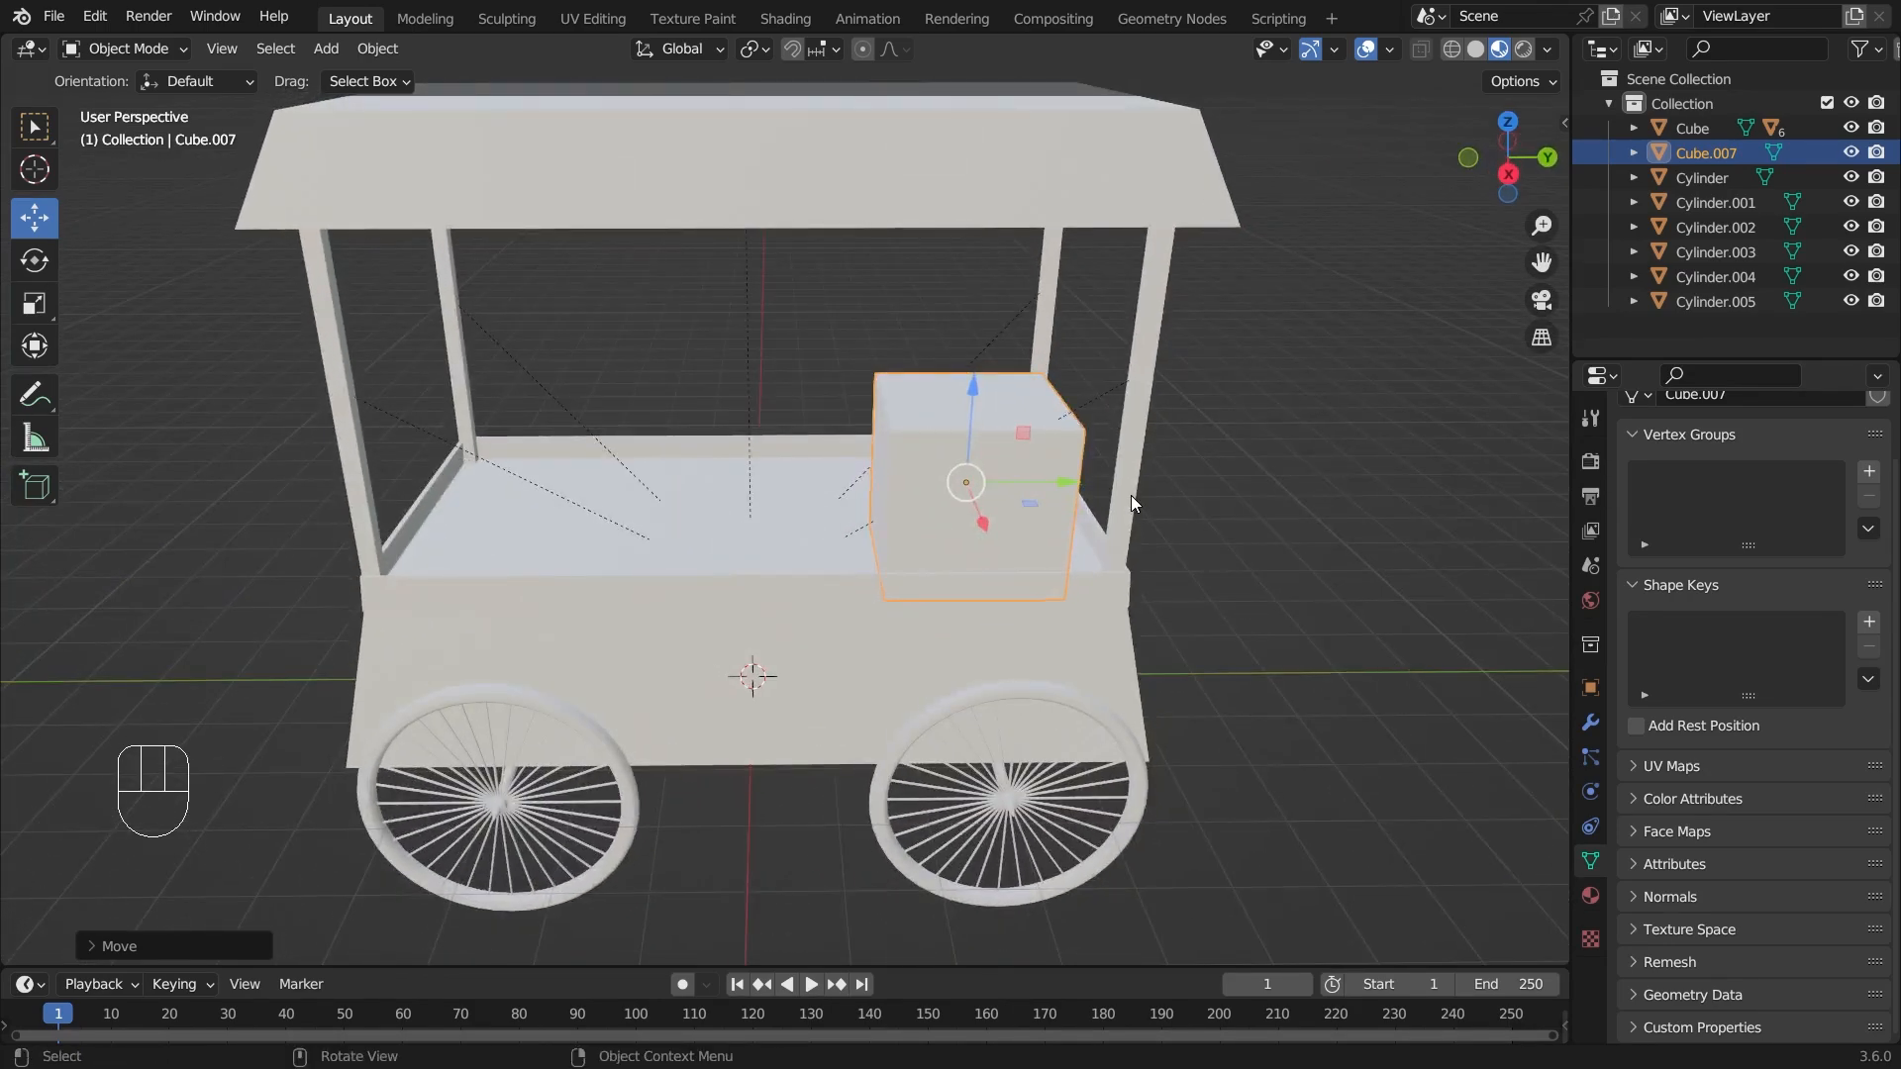
- Give the cube a new material with panipuri.jpg as the image texture for its base color
left_click(1592, 897)
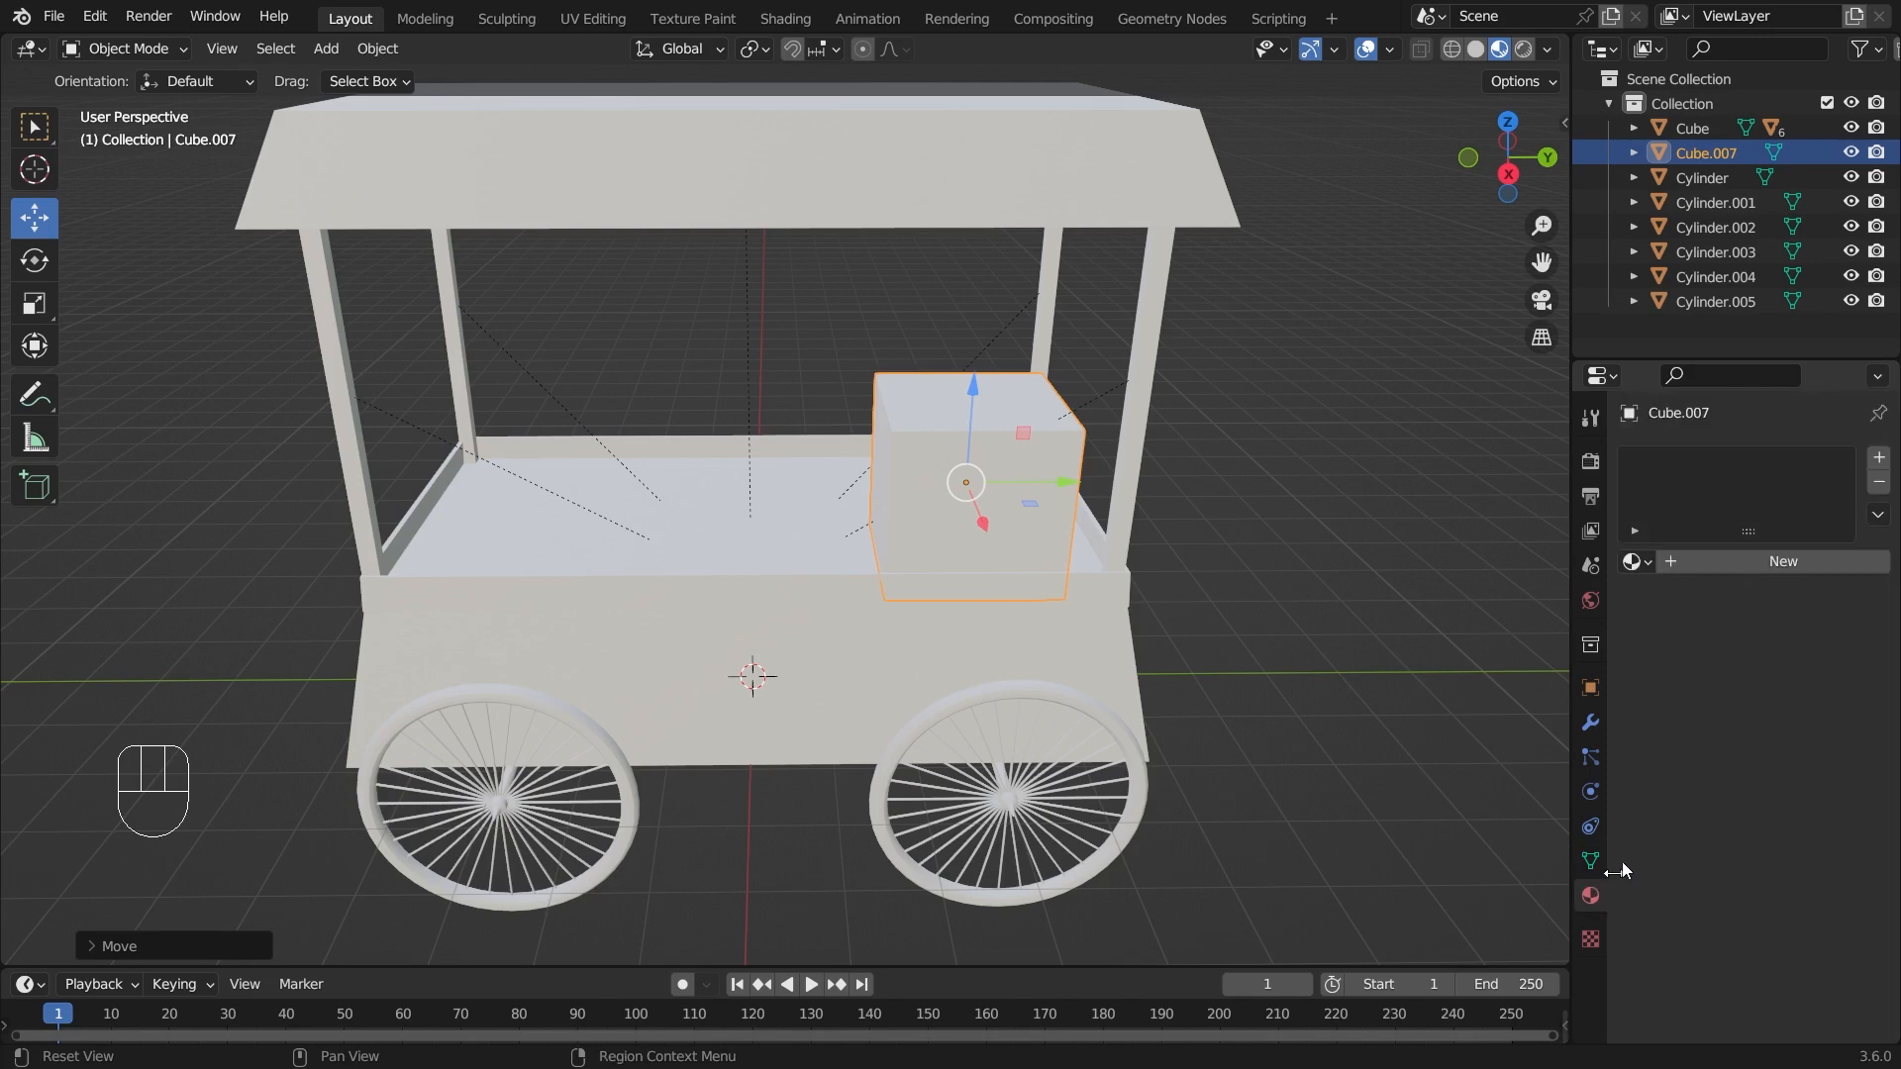
left_click(1773, 564)
left_click(1750, 700)
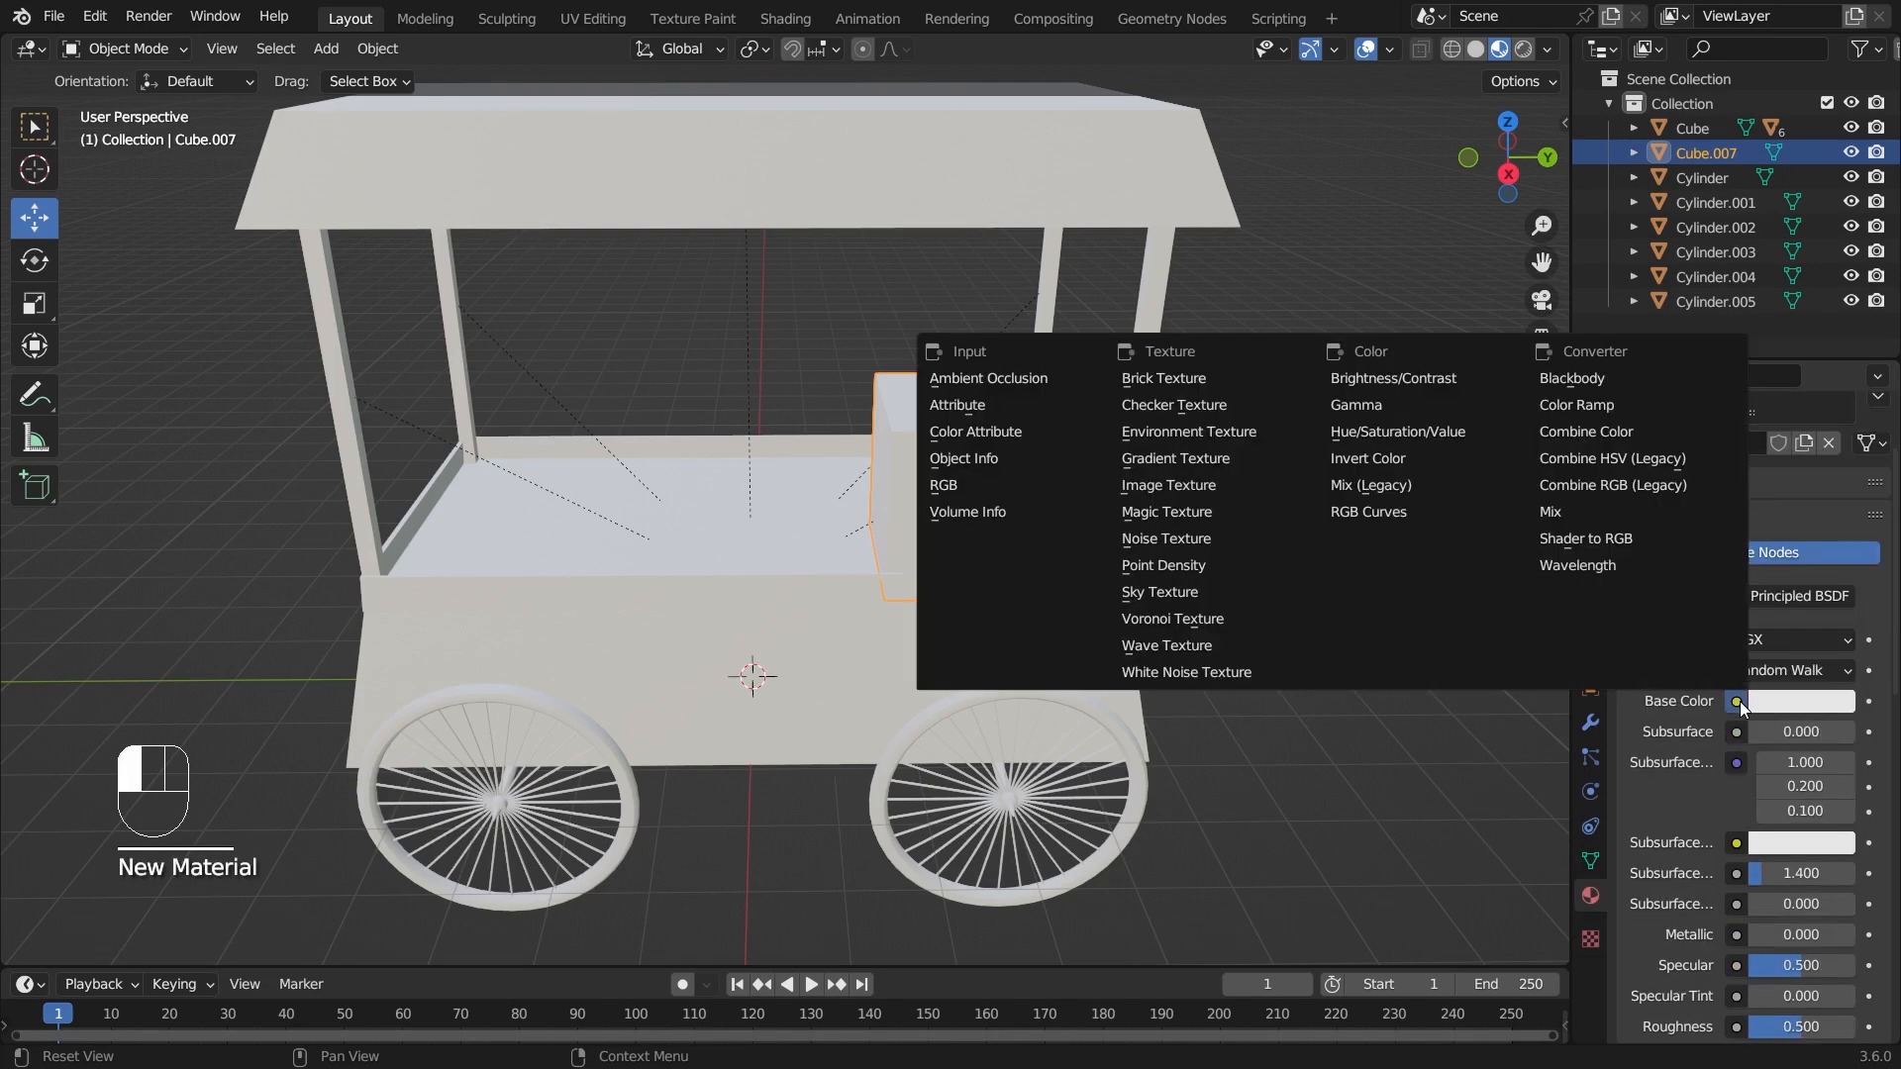
left_click(1234, 488)
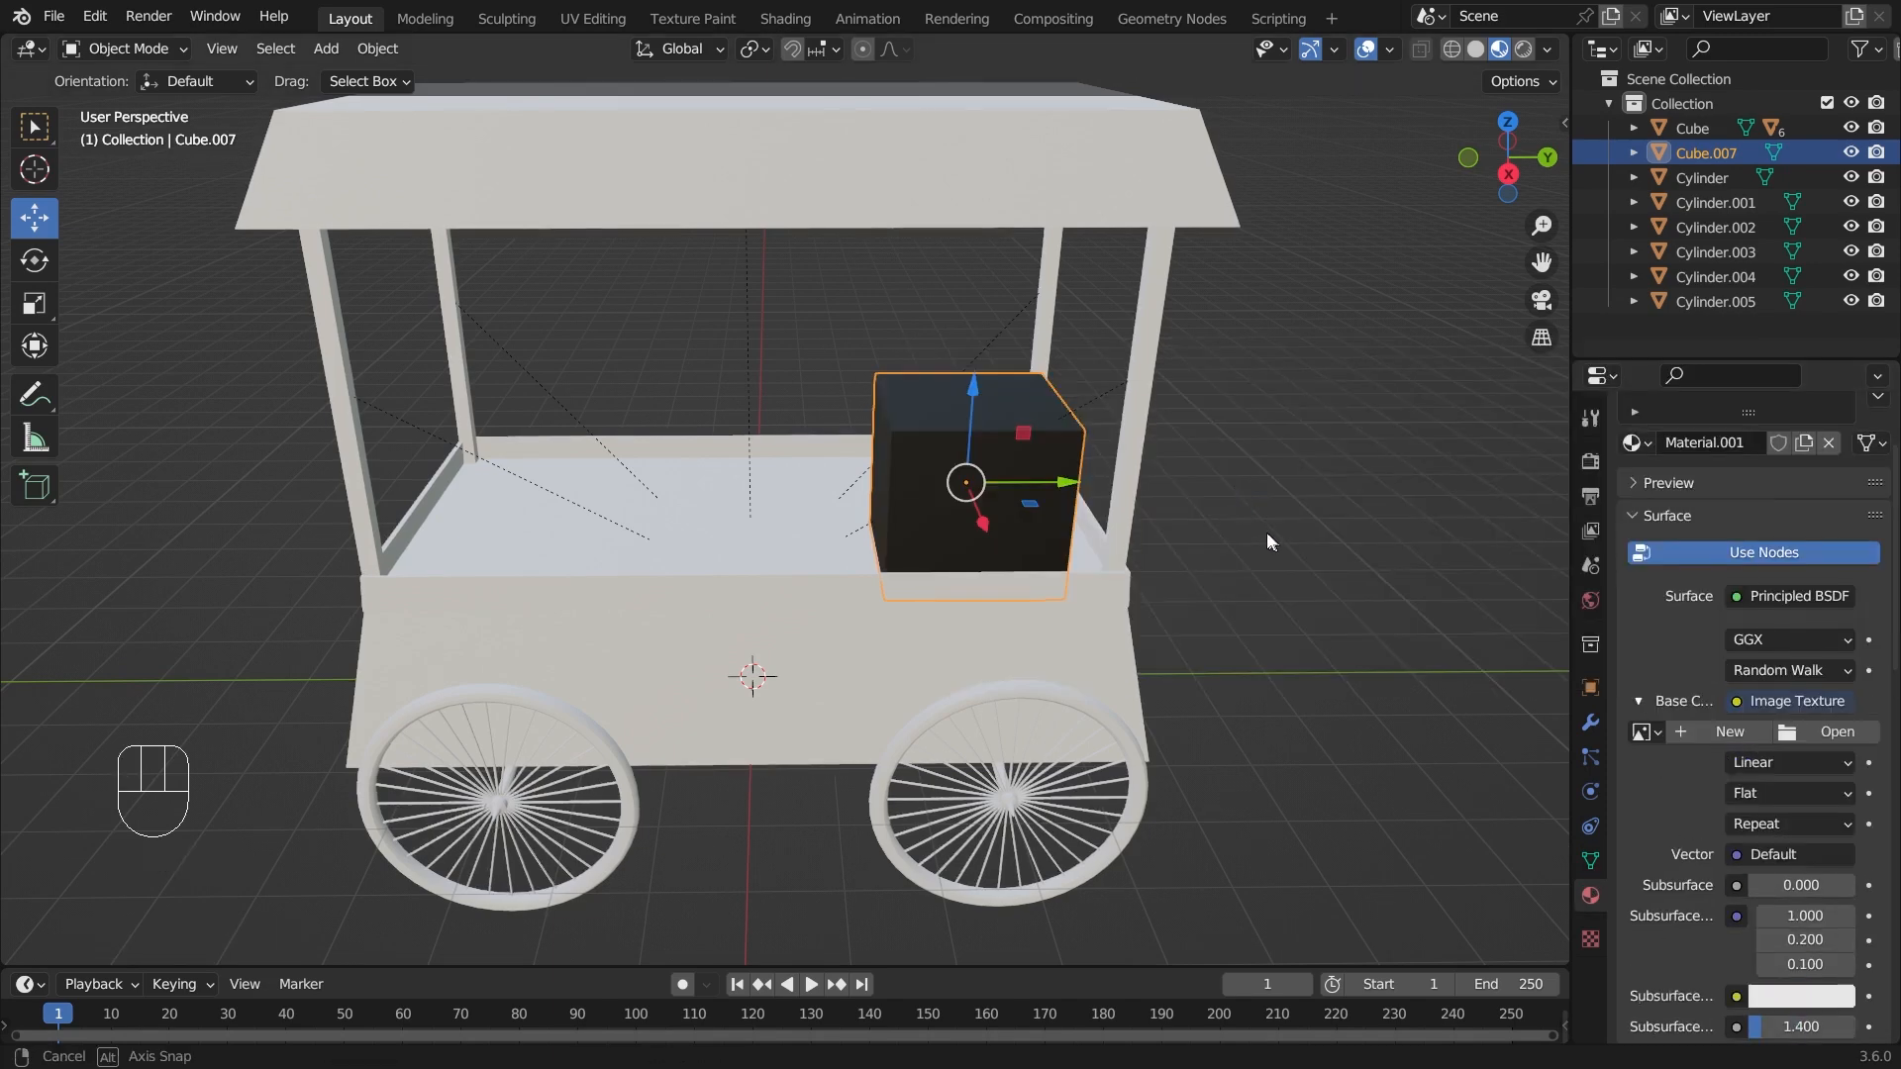
left_click(1827, 731)
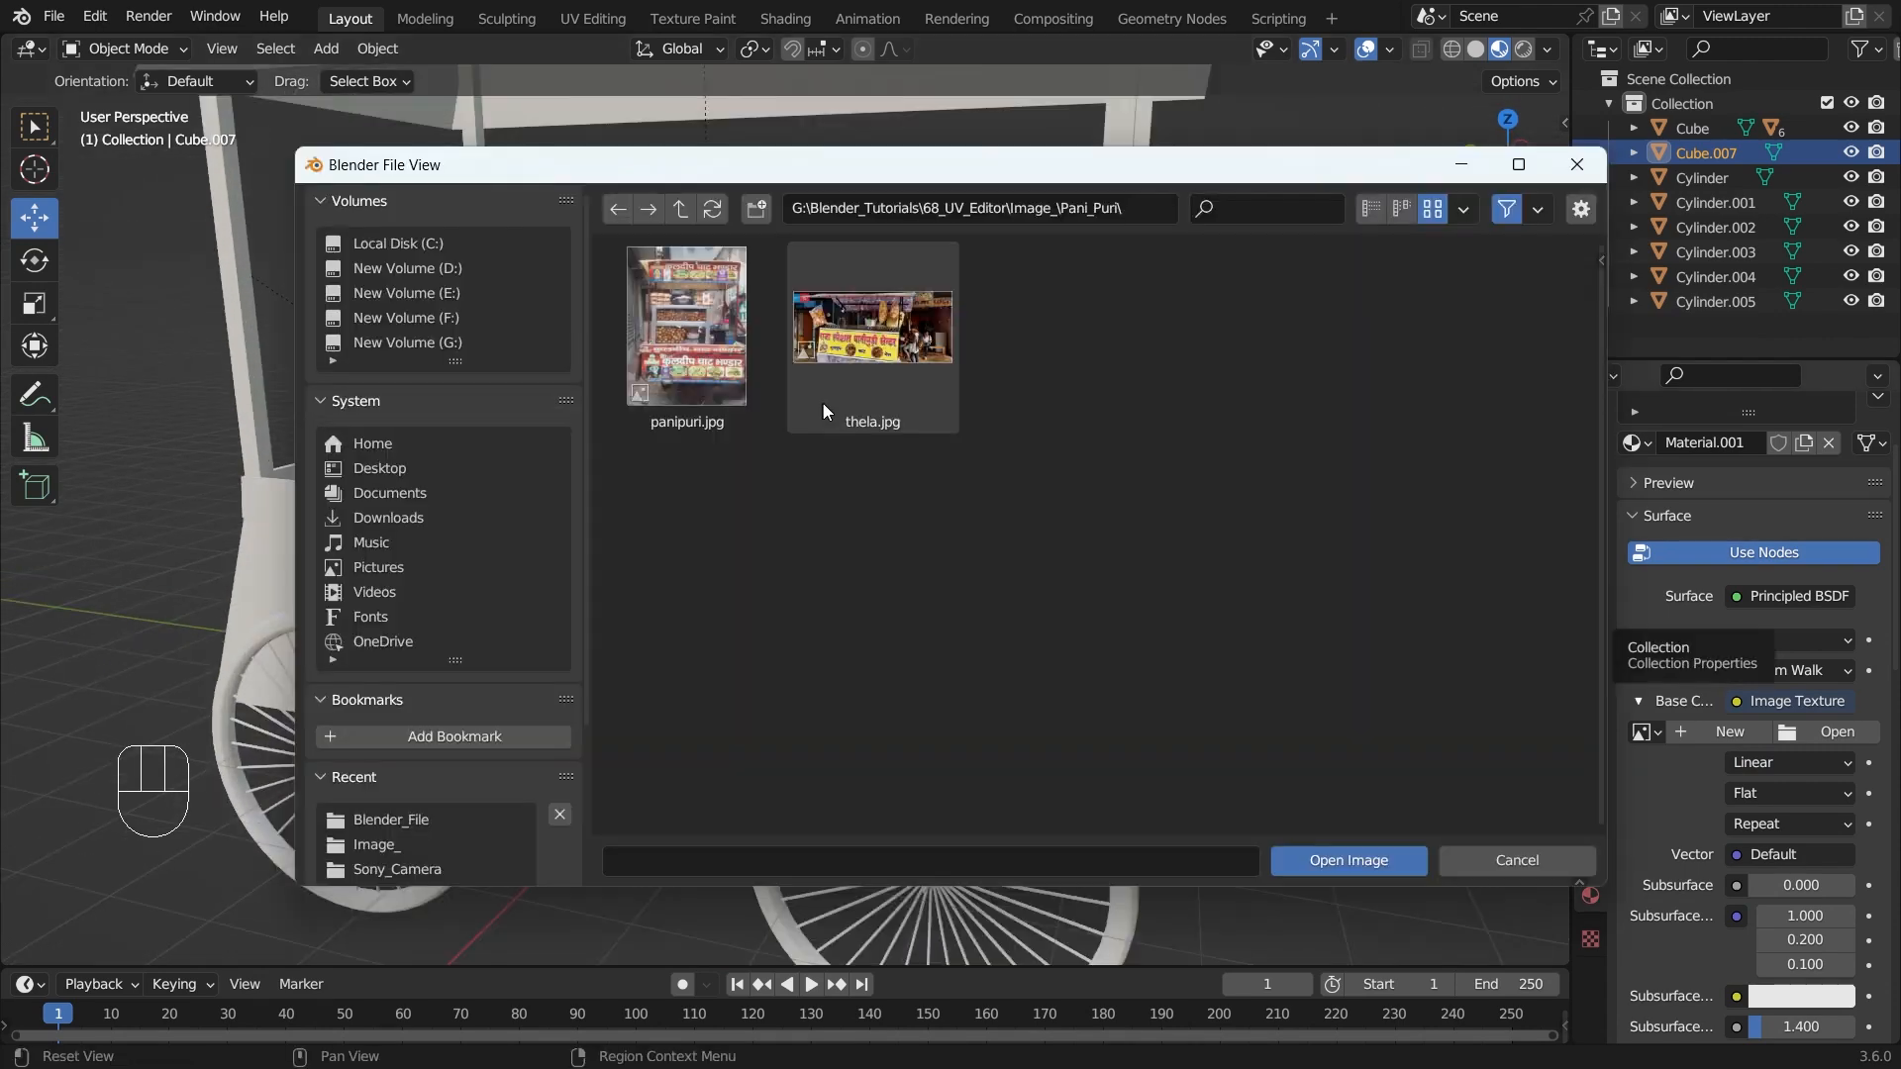
double_click(711, 337)
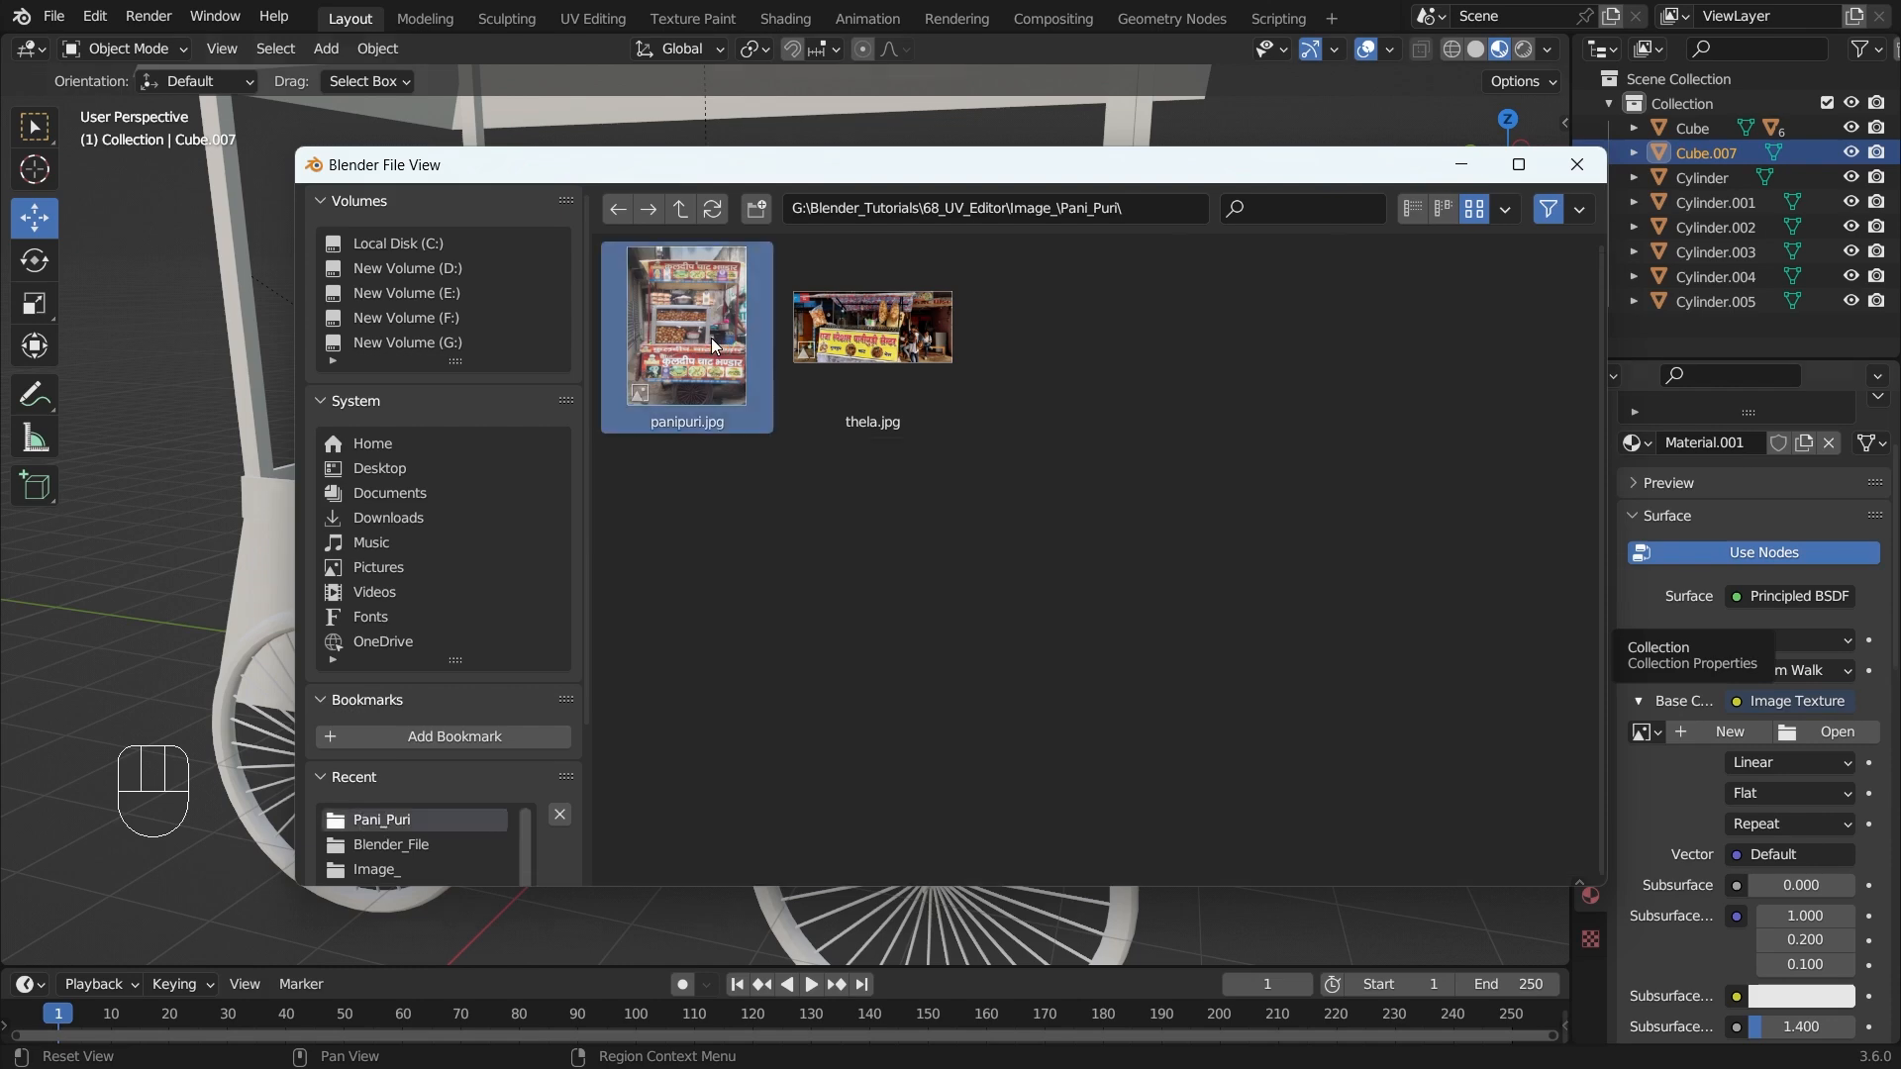
scroll(905, 478, "up", 8)
scroll(1075, 387, "down", 4)
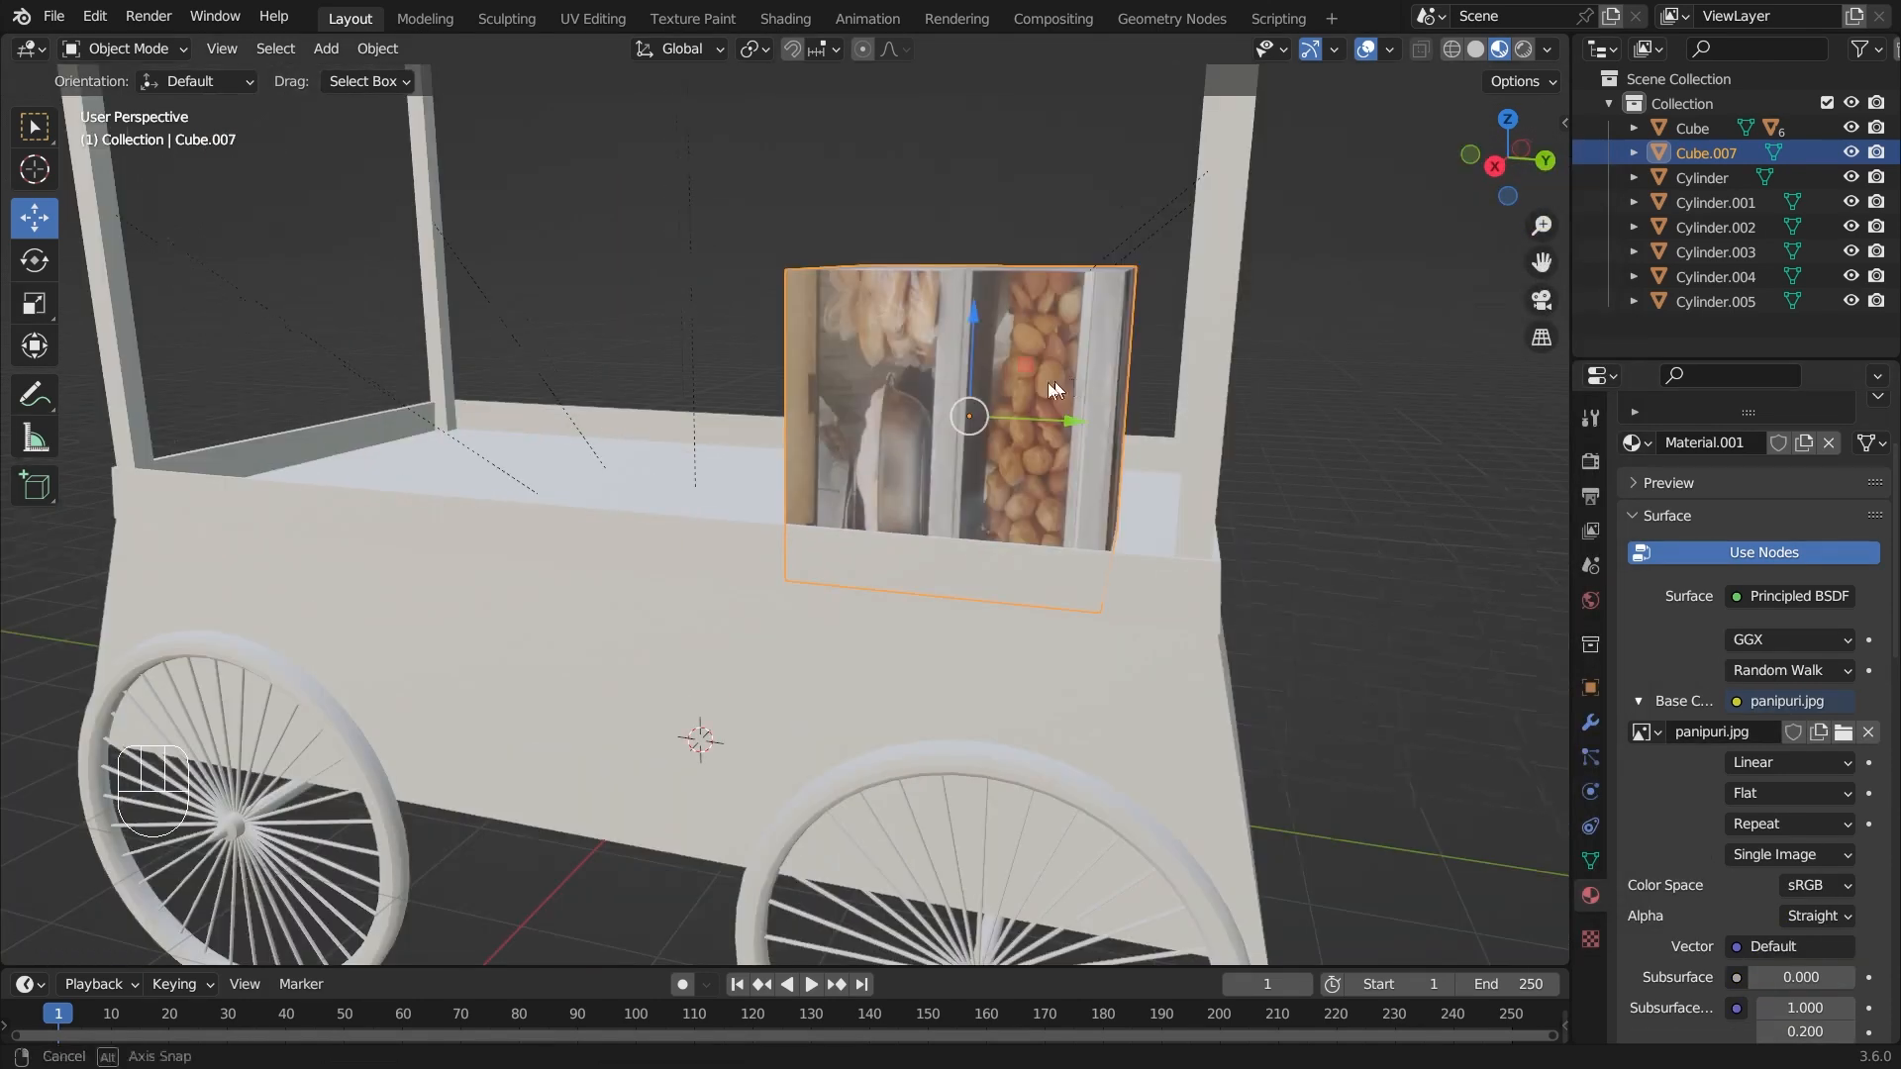
middle_click_drag(1053, 389, 980, 408)
middle_click_drag(697, 433, 1176, 353)
scroll(1106, 401, "down", 4)
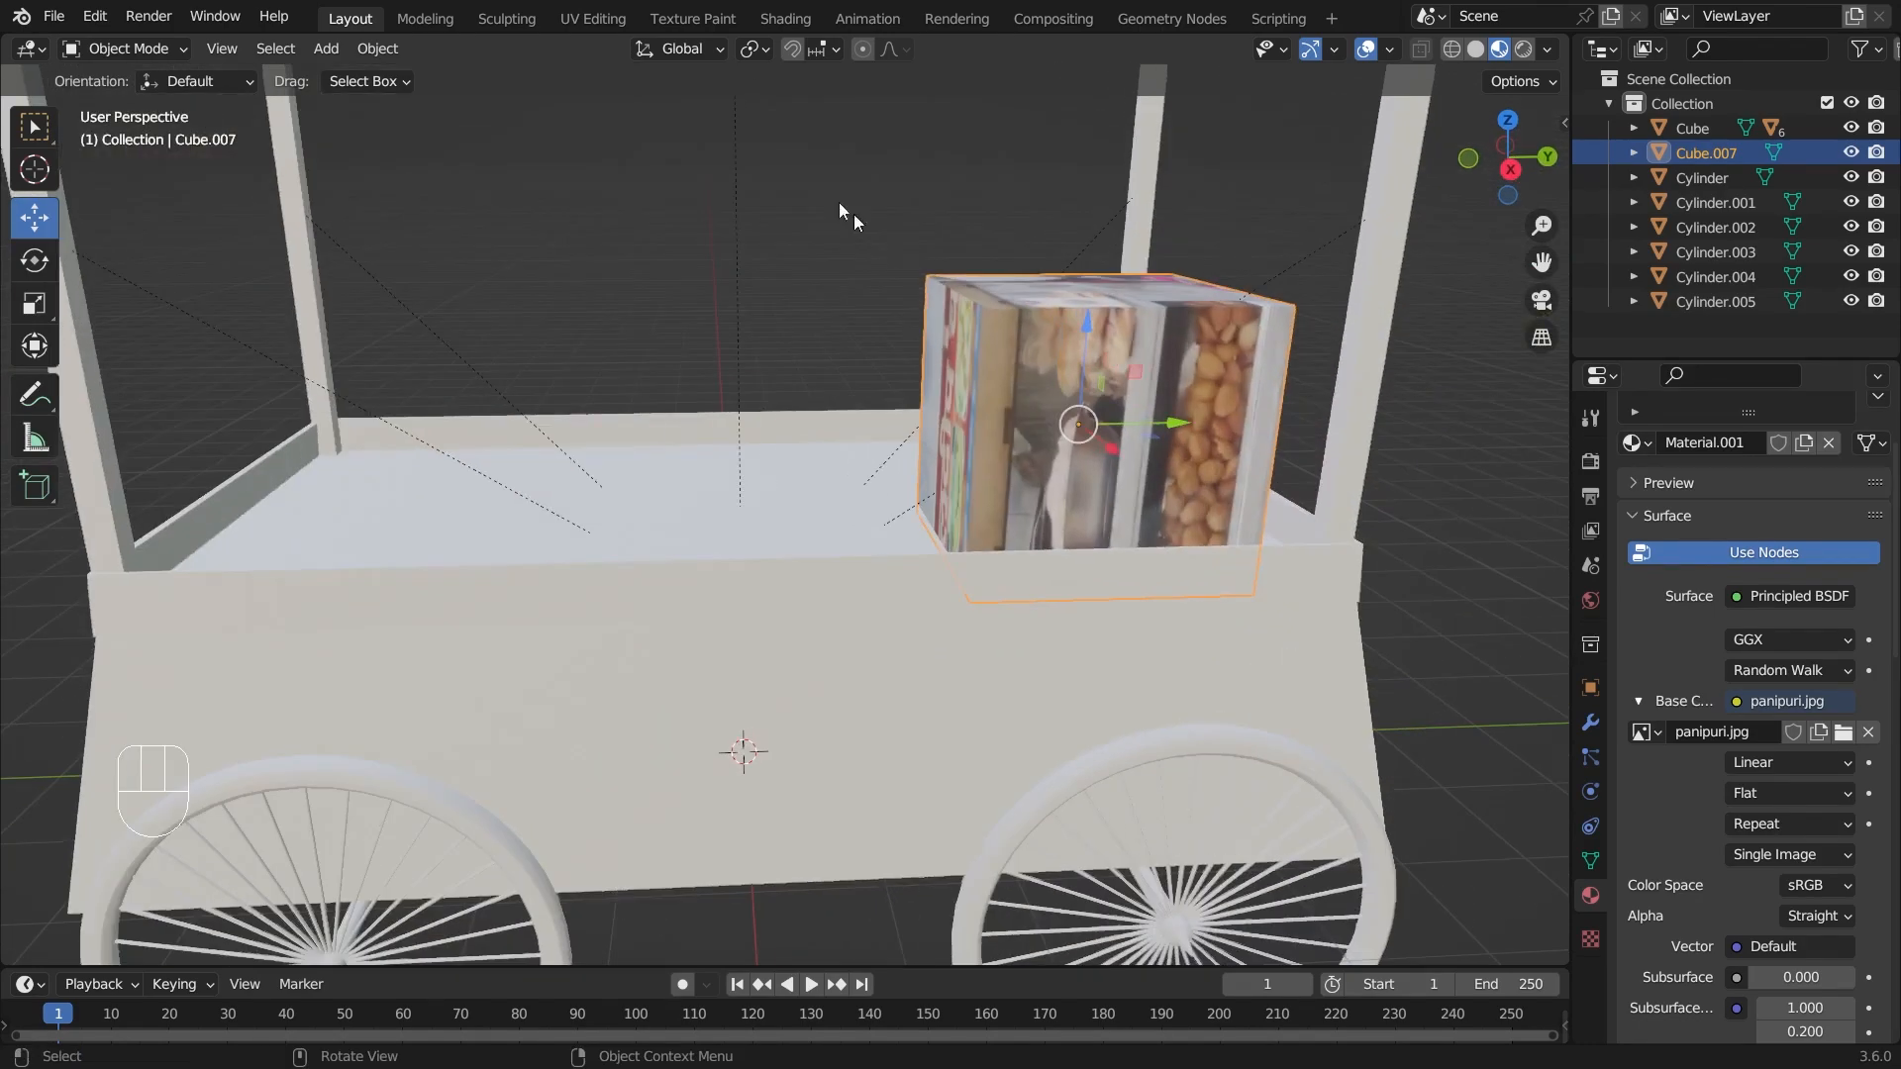
- Switch to the UV Editing workspace and unwrap all the cube's faces with Cube Projection
left_click(596, 22)
scroll(581, 487, "down", 8)
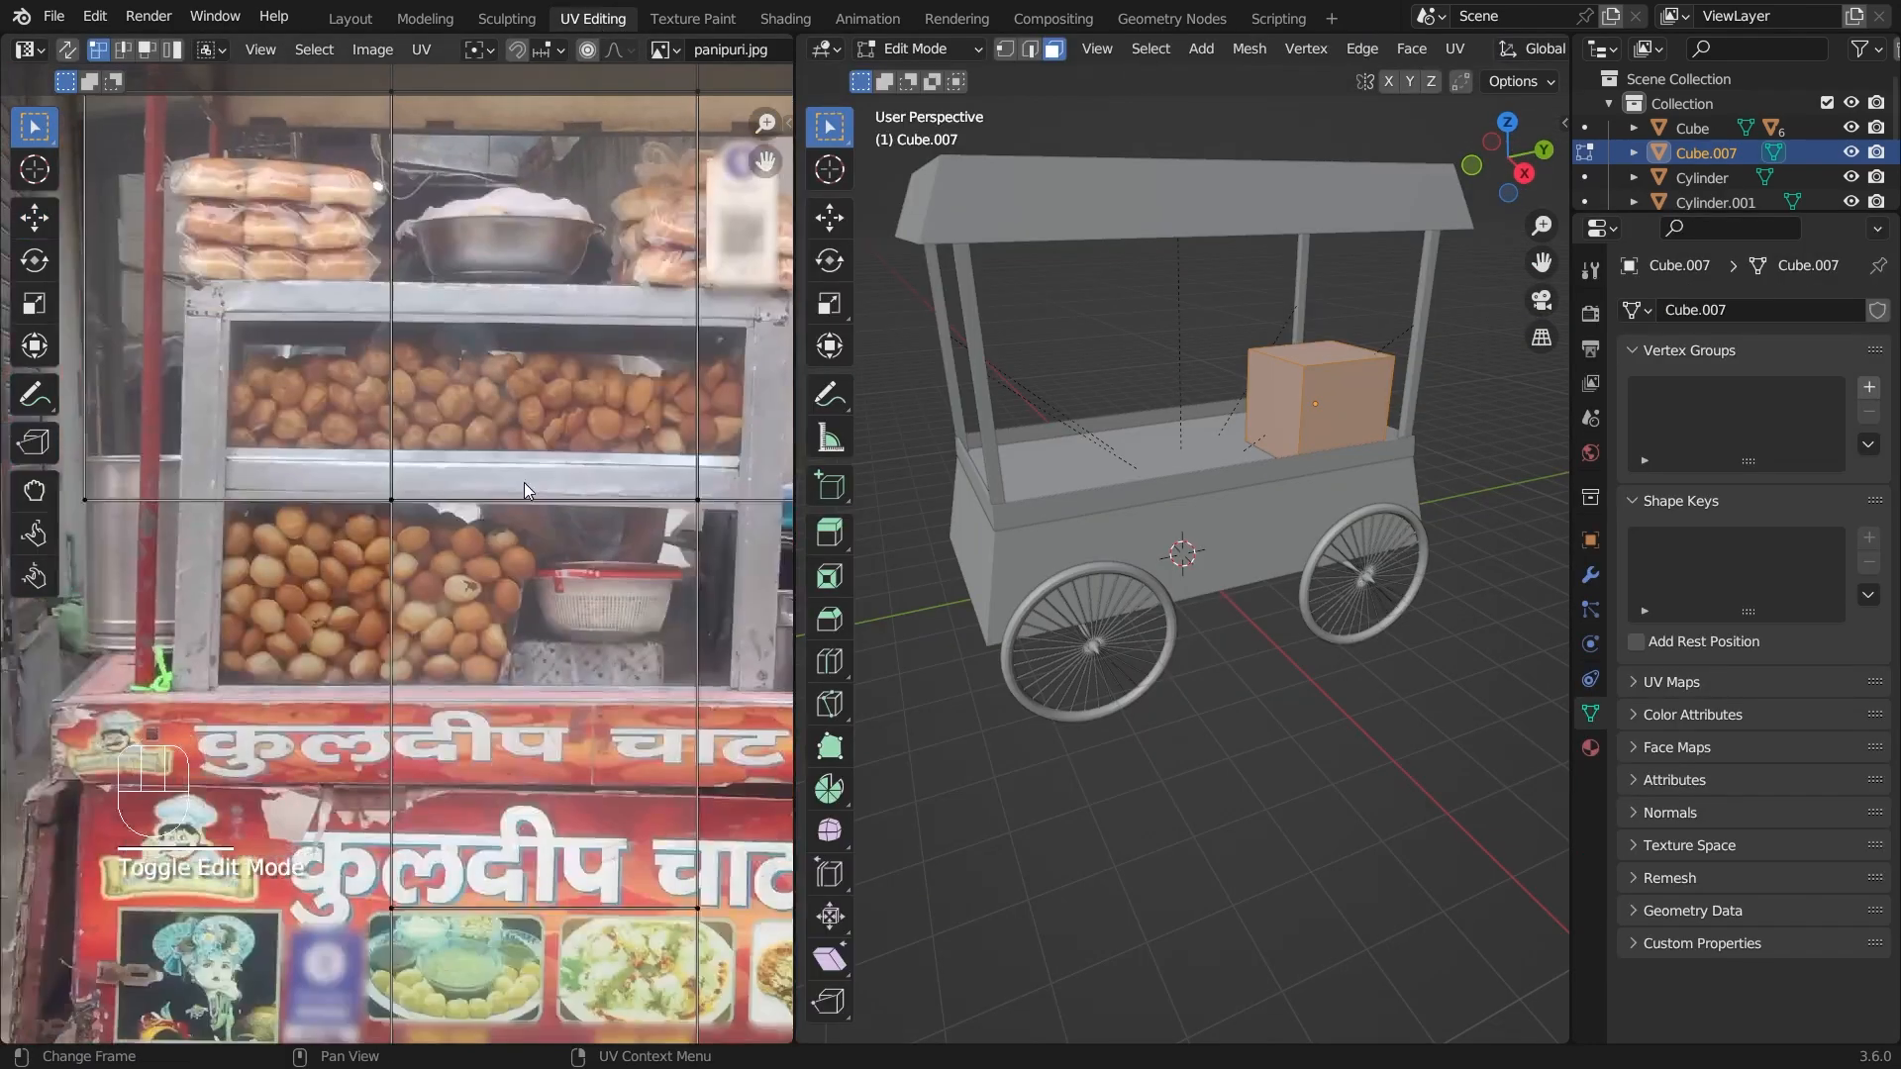
scroll(481, 507, "up", 2)
scroll(513, 495, "up", 2)
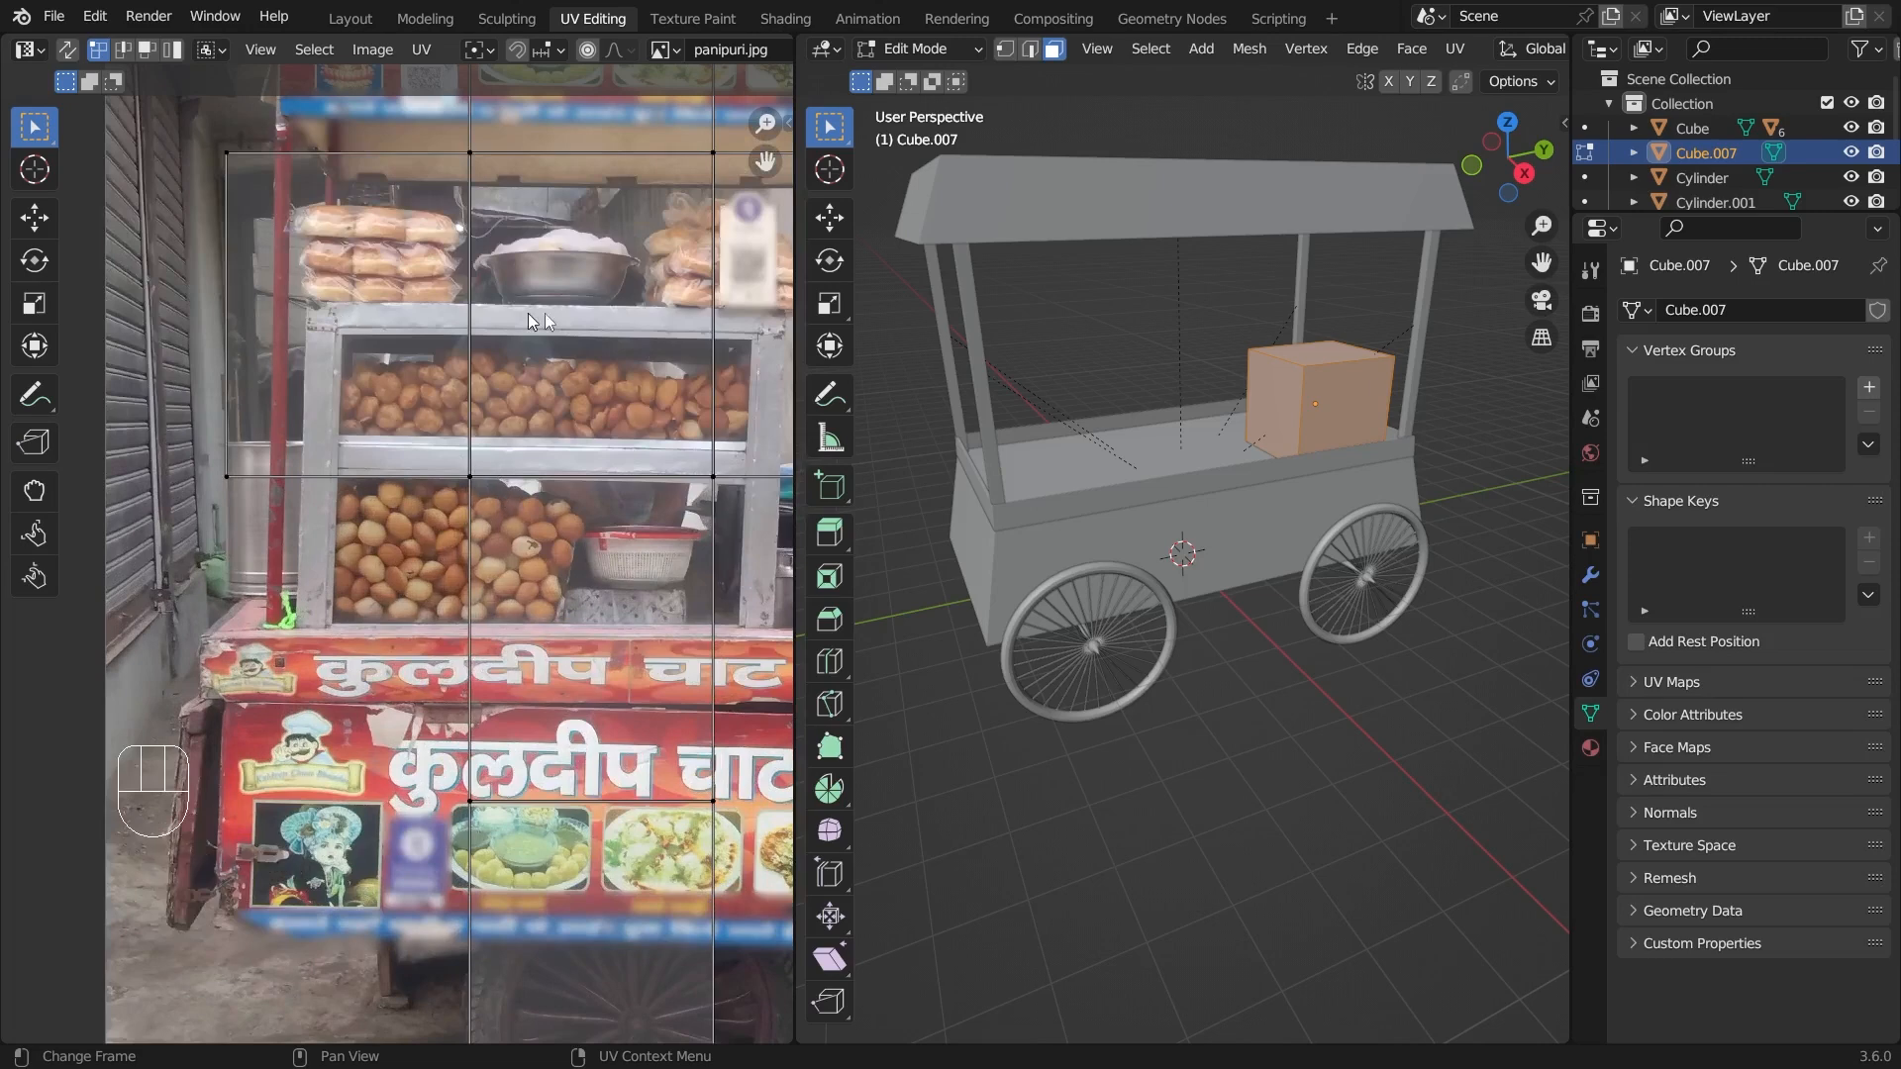
scroll(310, 348, "down", 2)
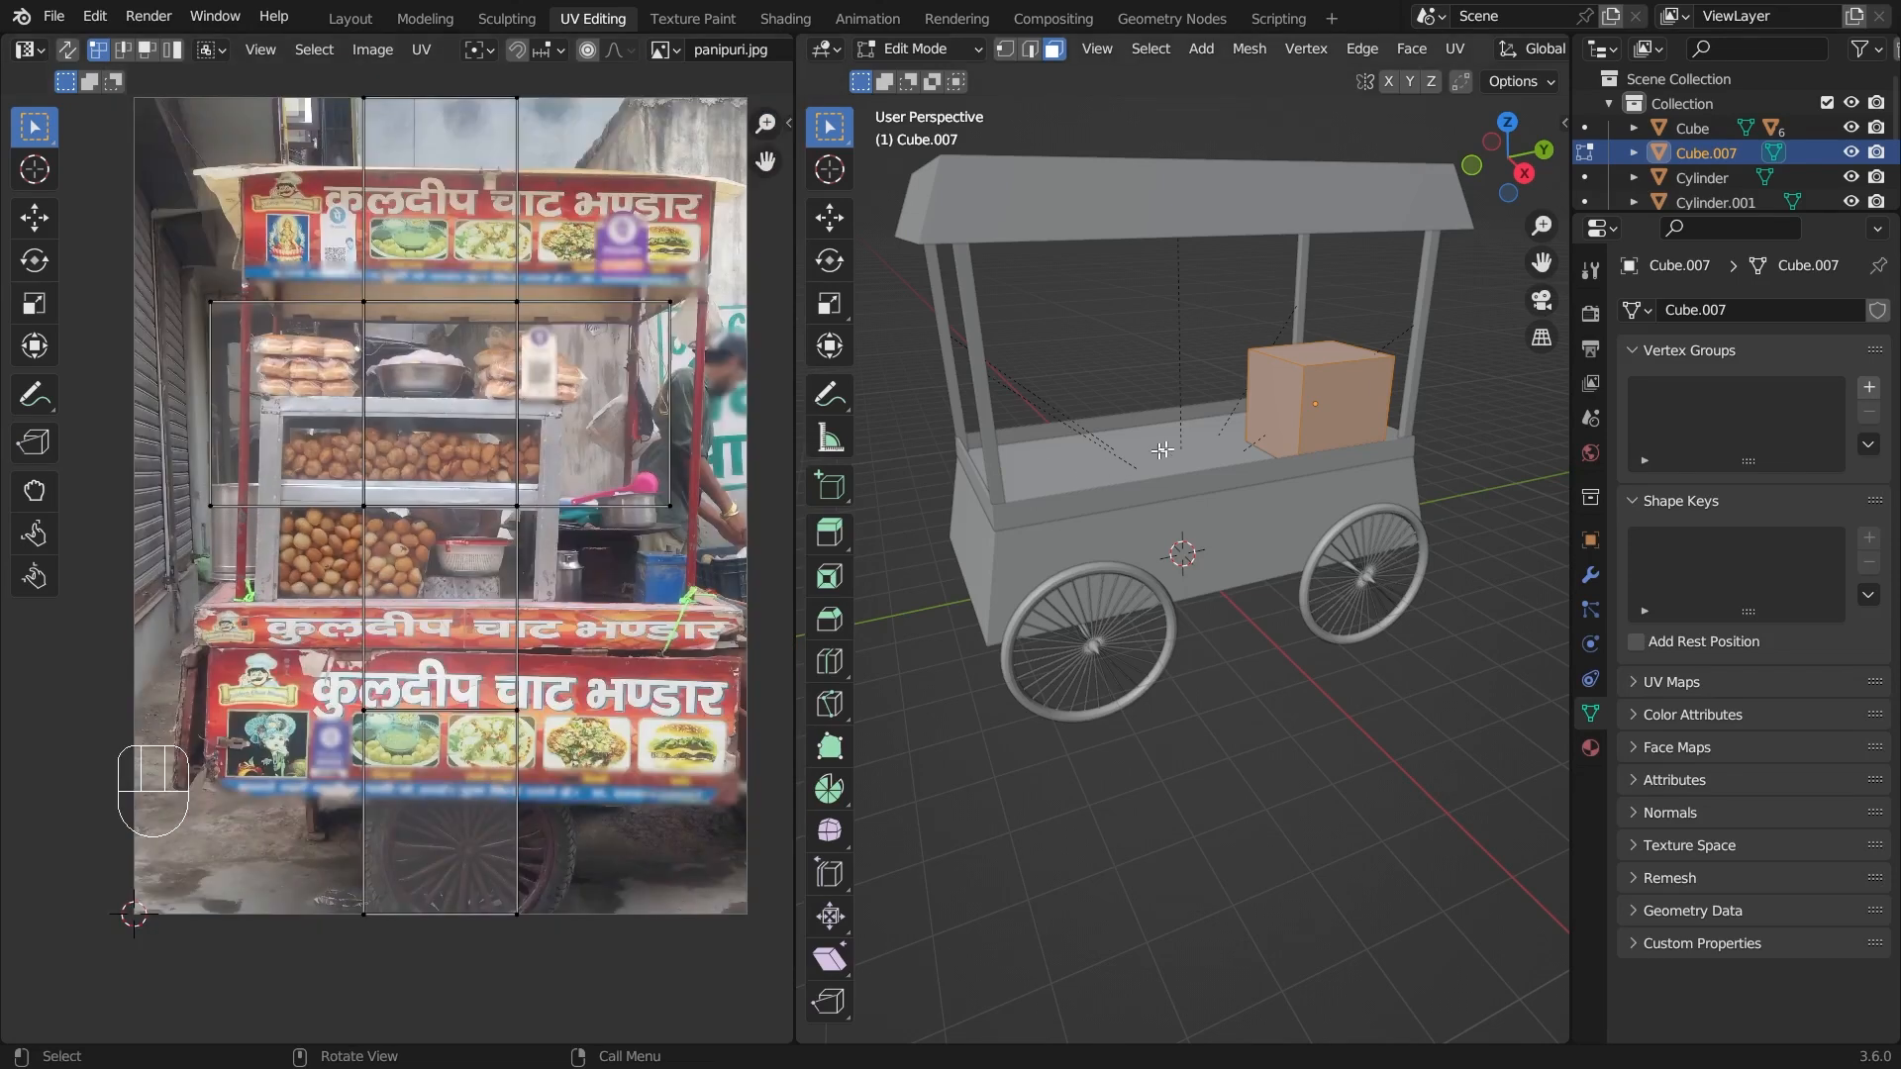
middle_click_drag(1165, 450, 1338, 424)
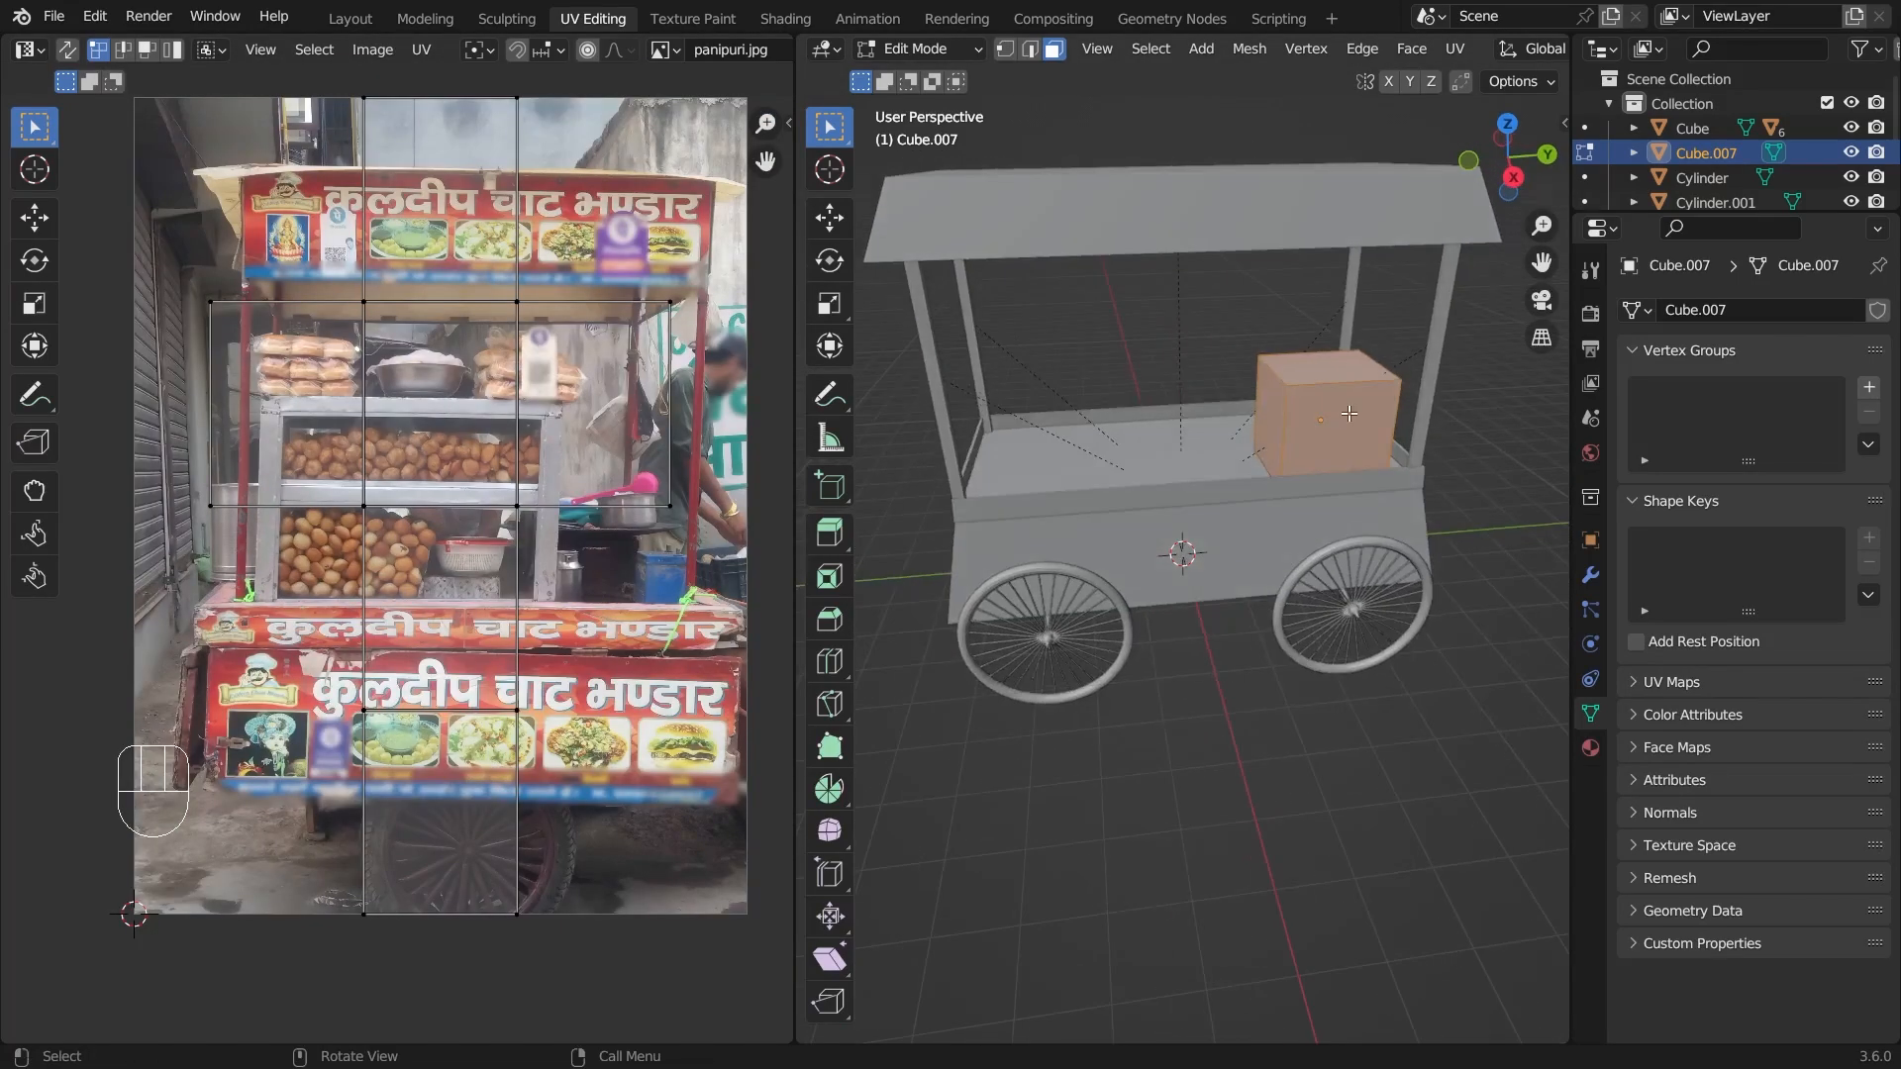
key("u")
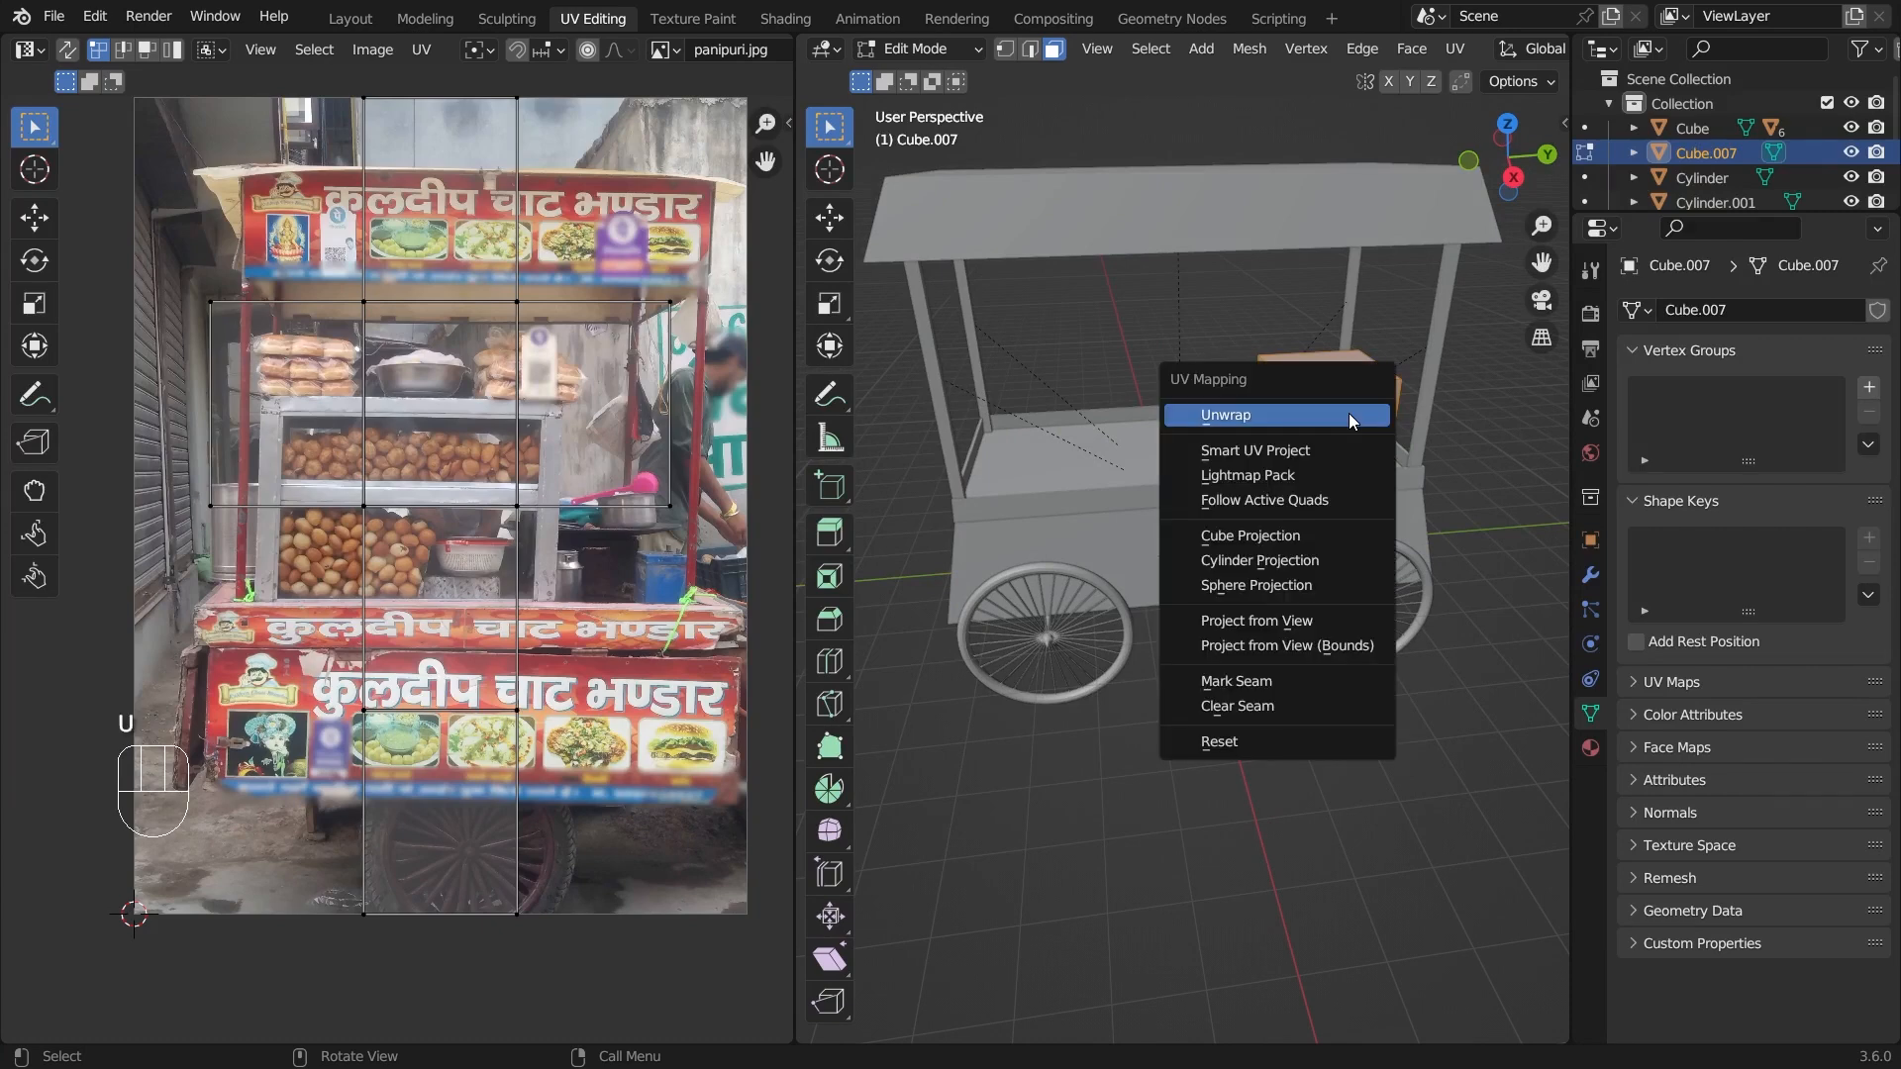
left_click(1299, 544)
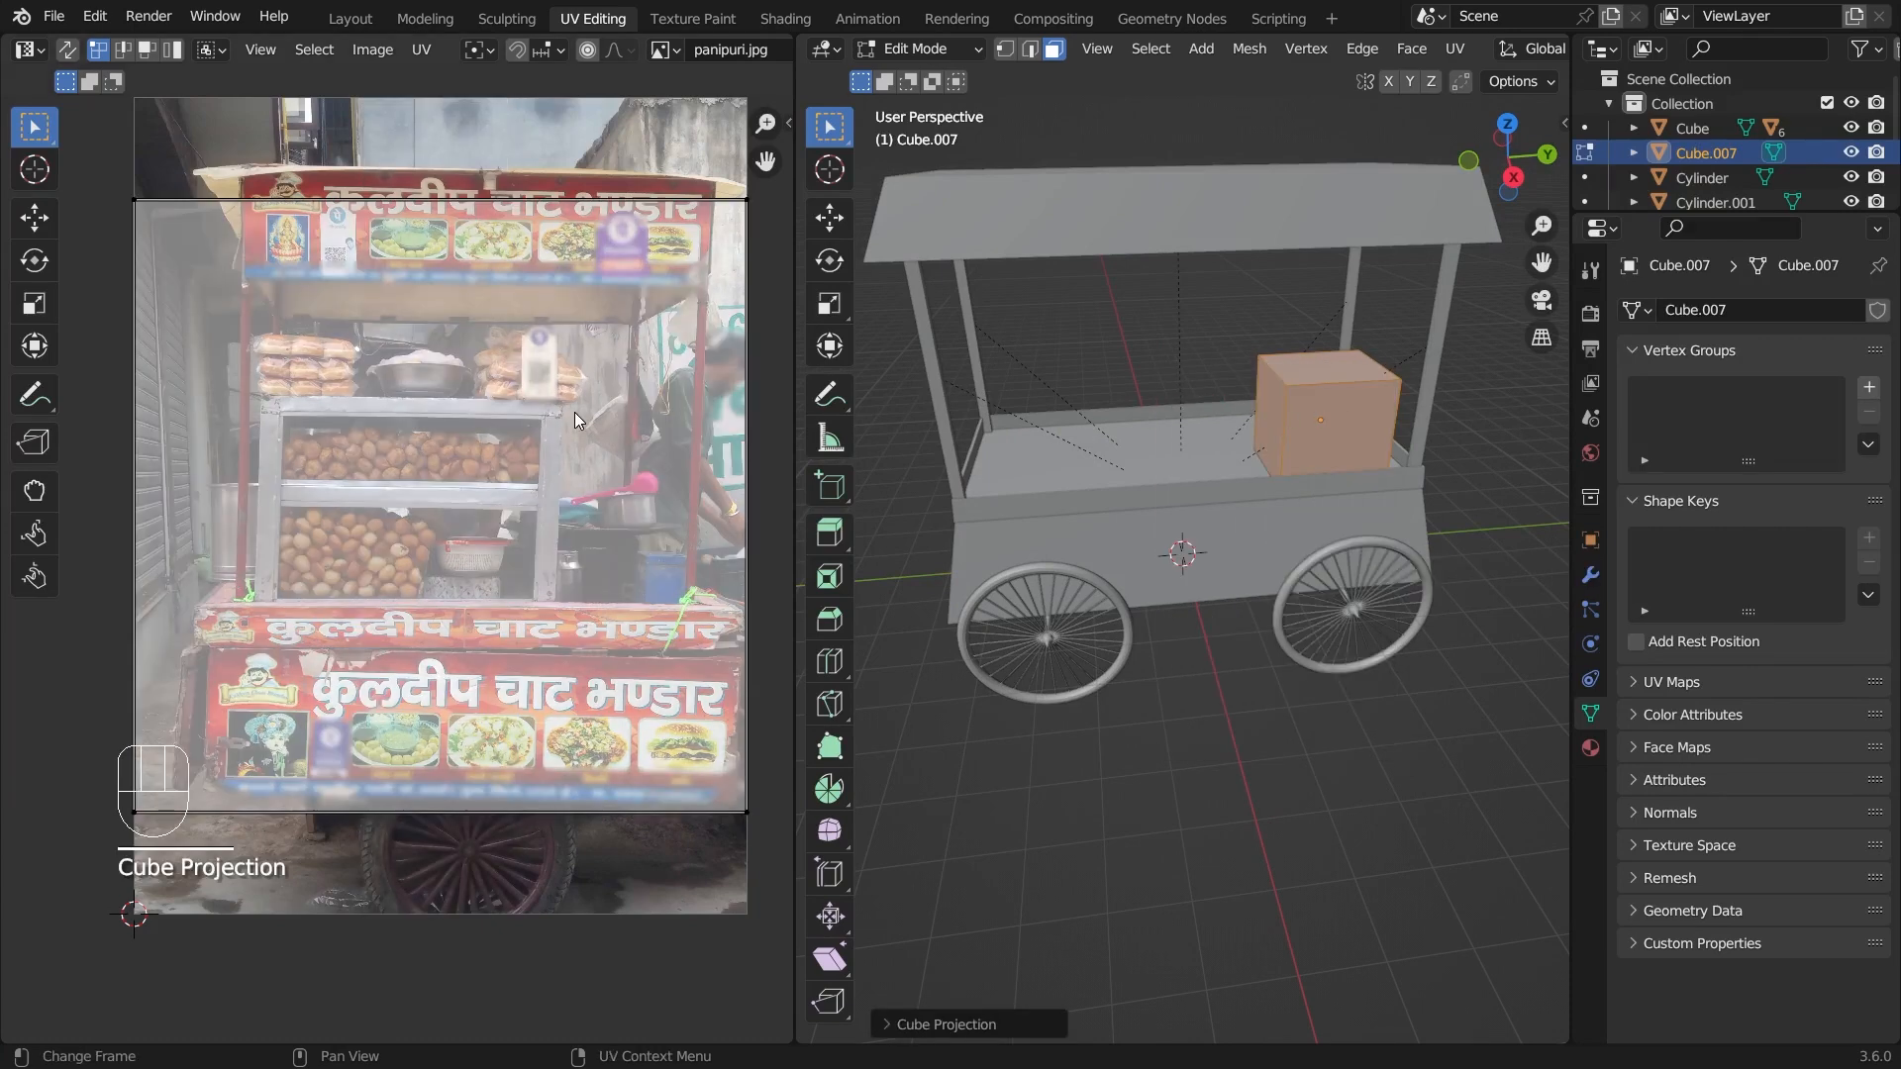
- Move the two upper corners of the cube's overlapping UV faces onto the upper corners of the glass display case in the photo
scroll(366, 426, "down", 3)
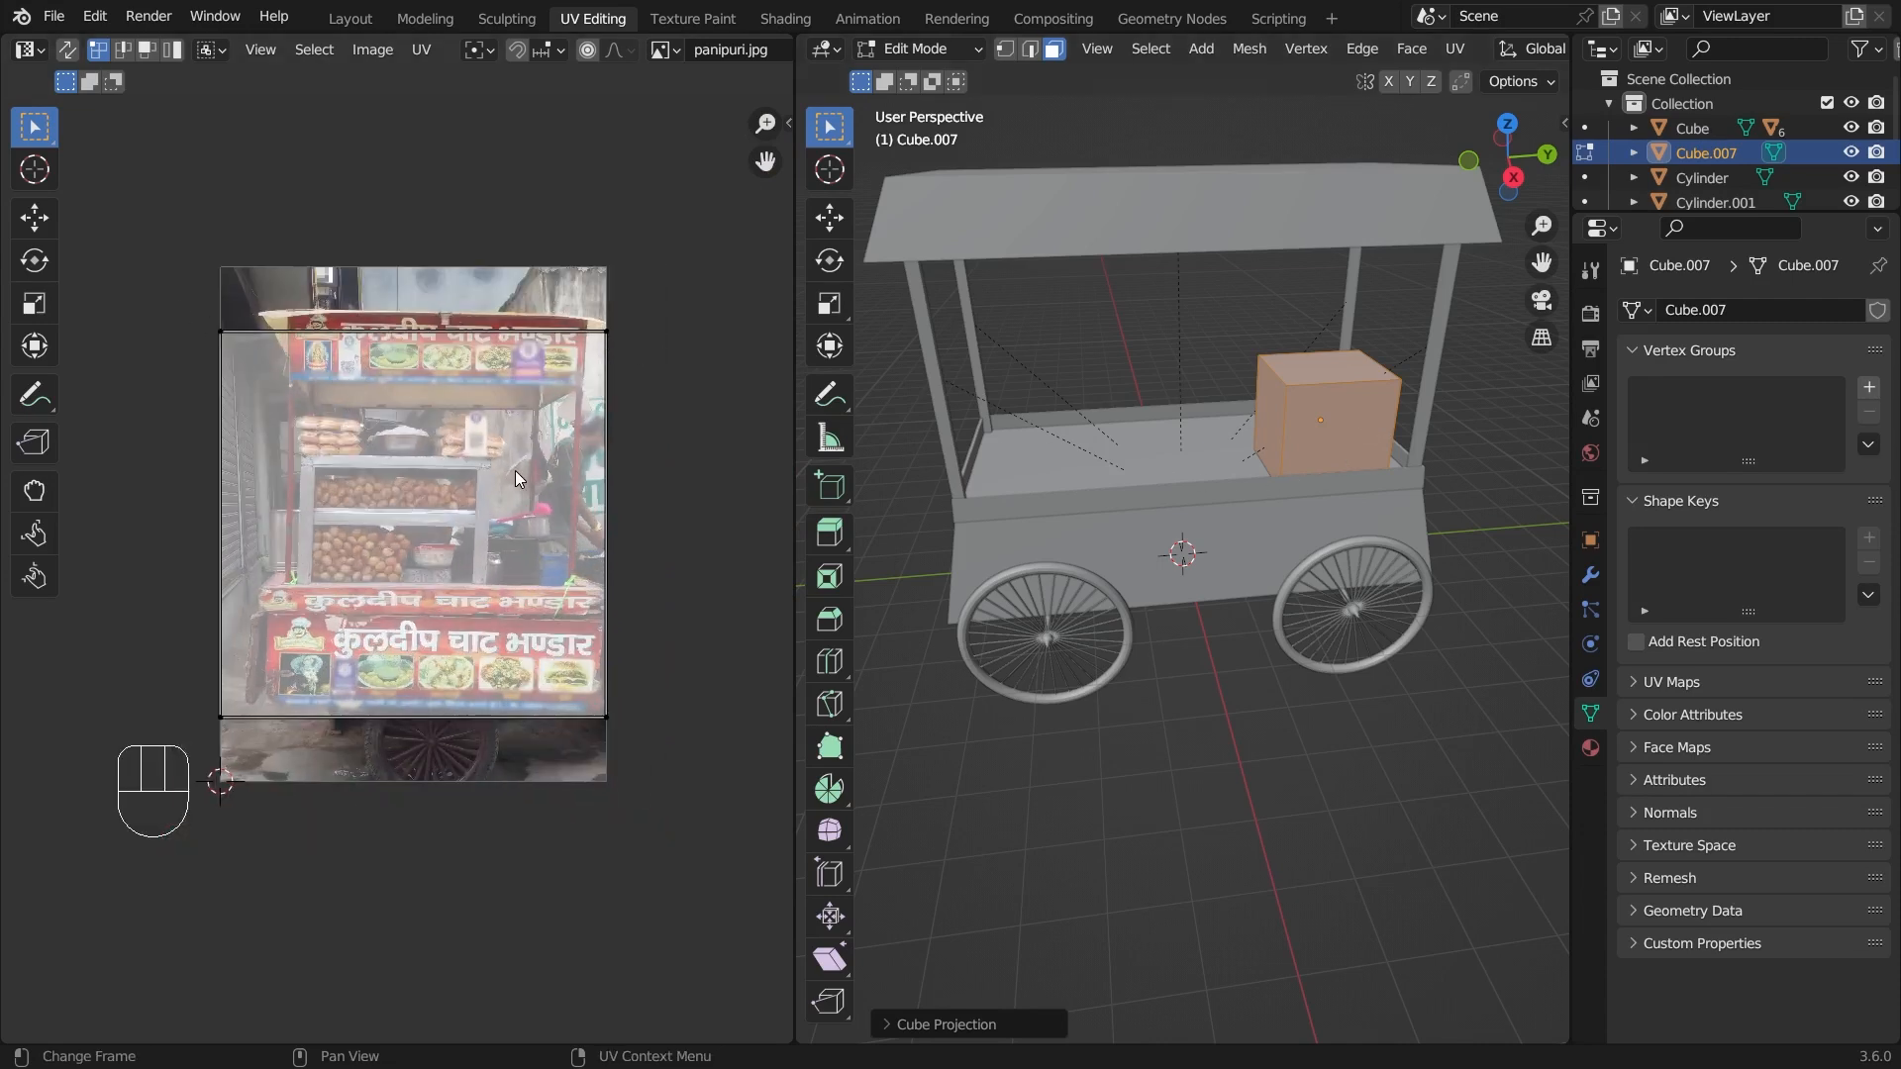
scroll(502, 416, "up", 2)
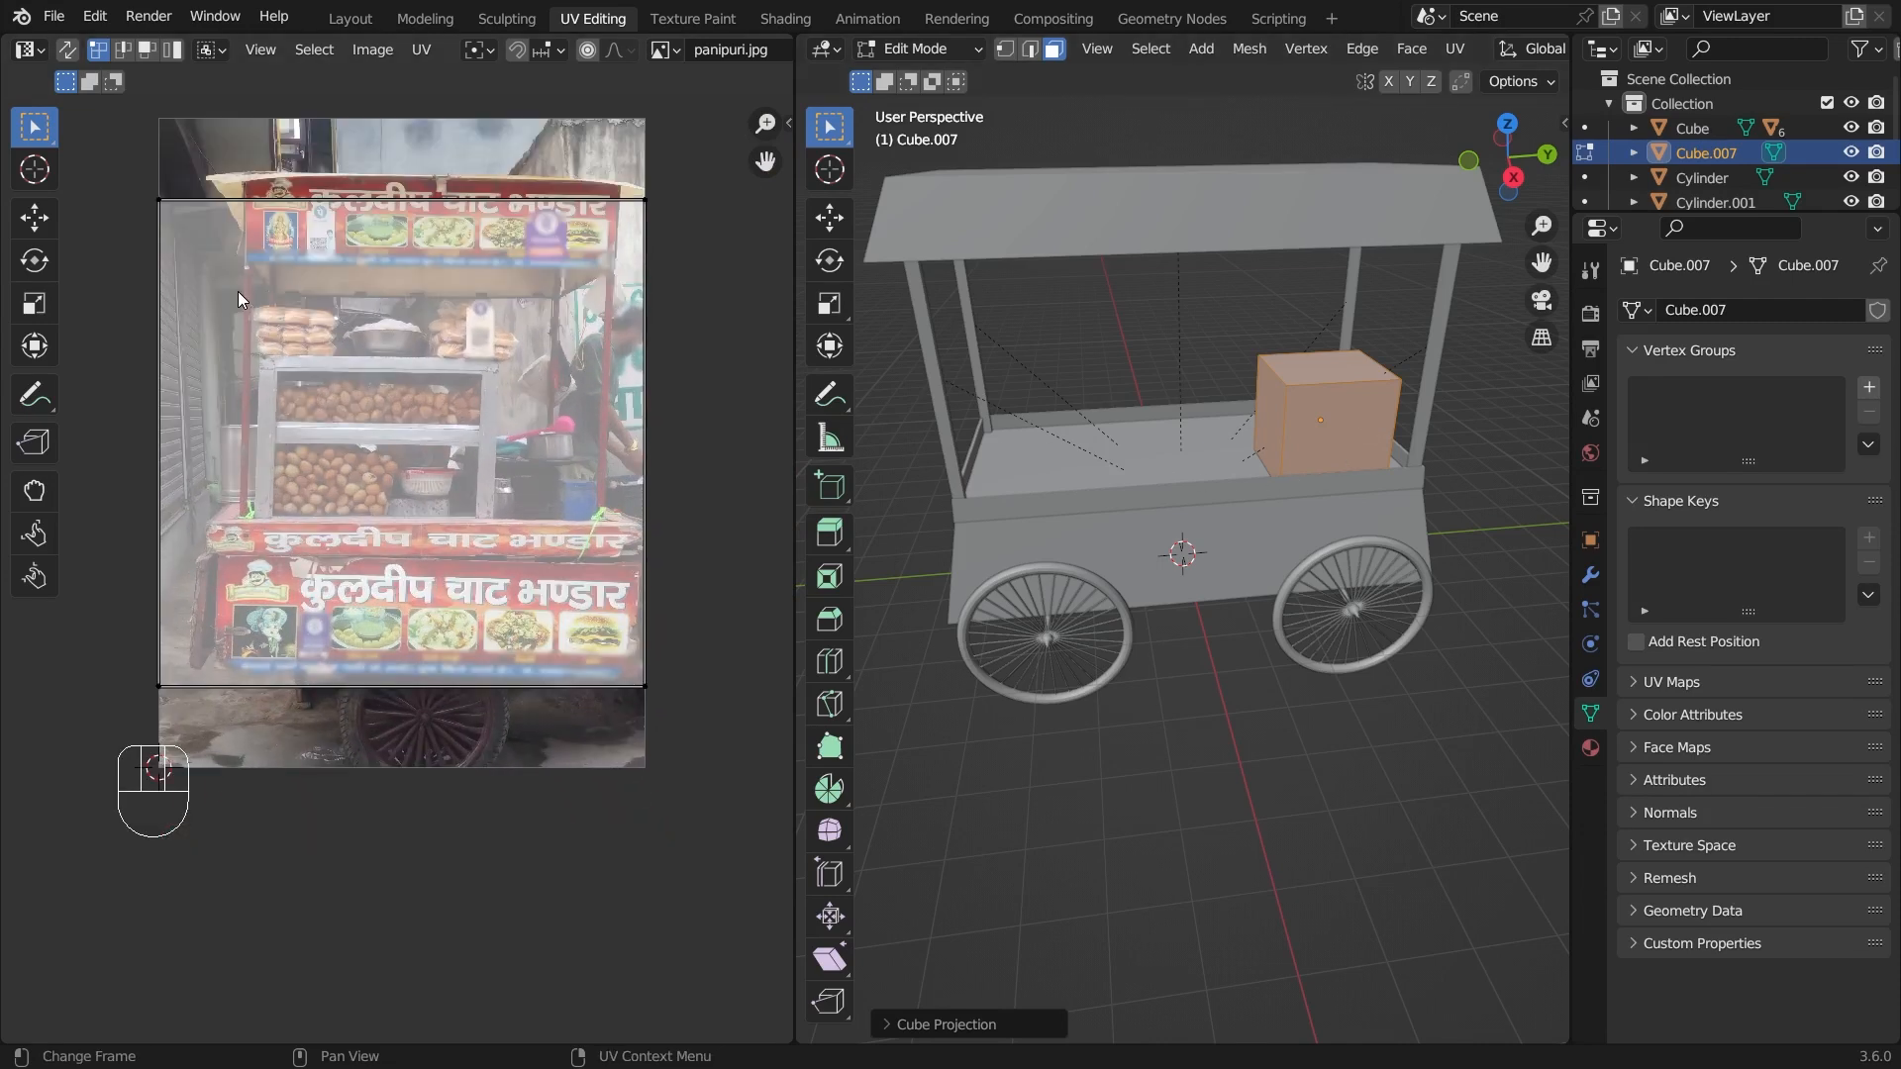
left_click_drag(116, 157, 254, 251)
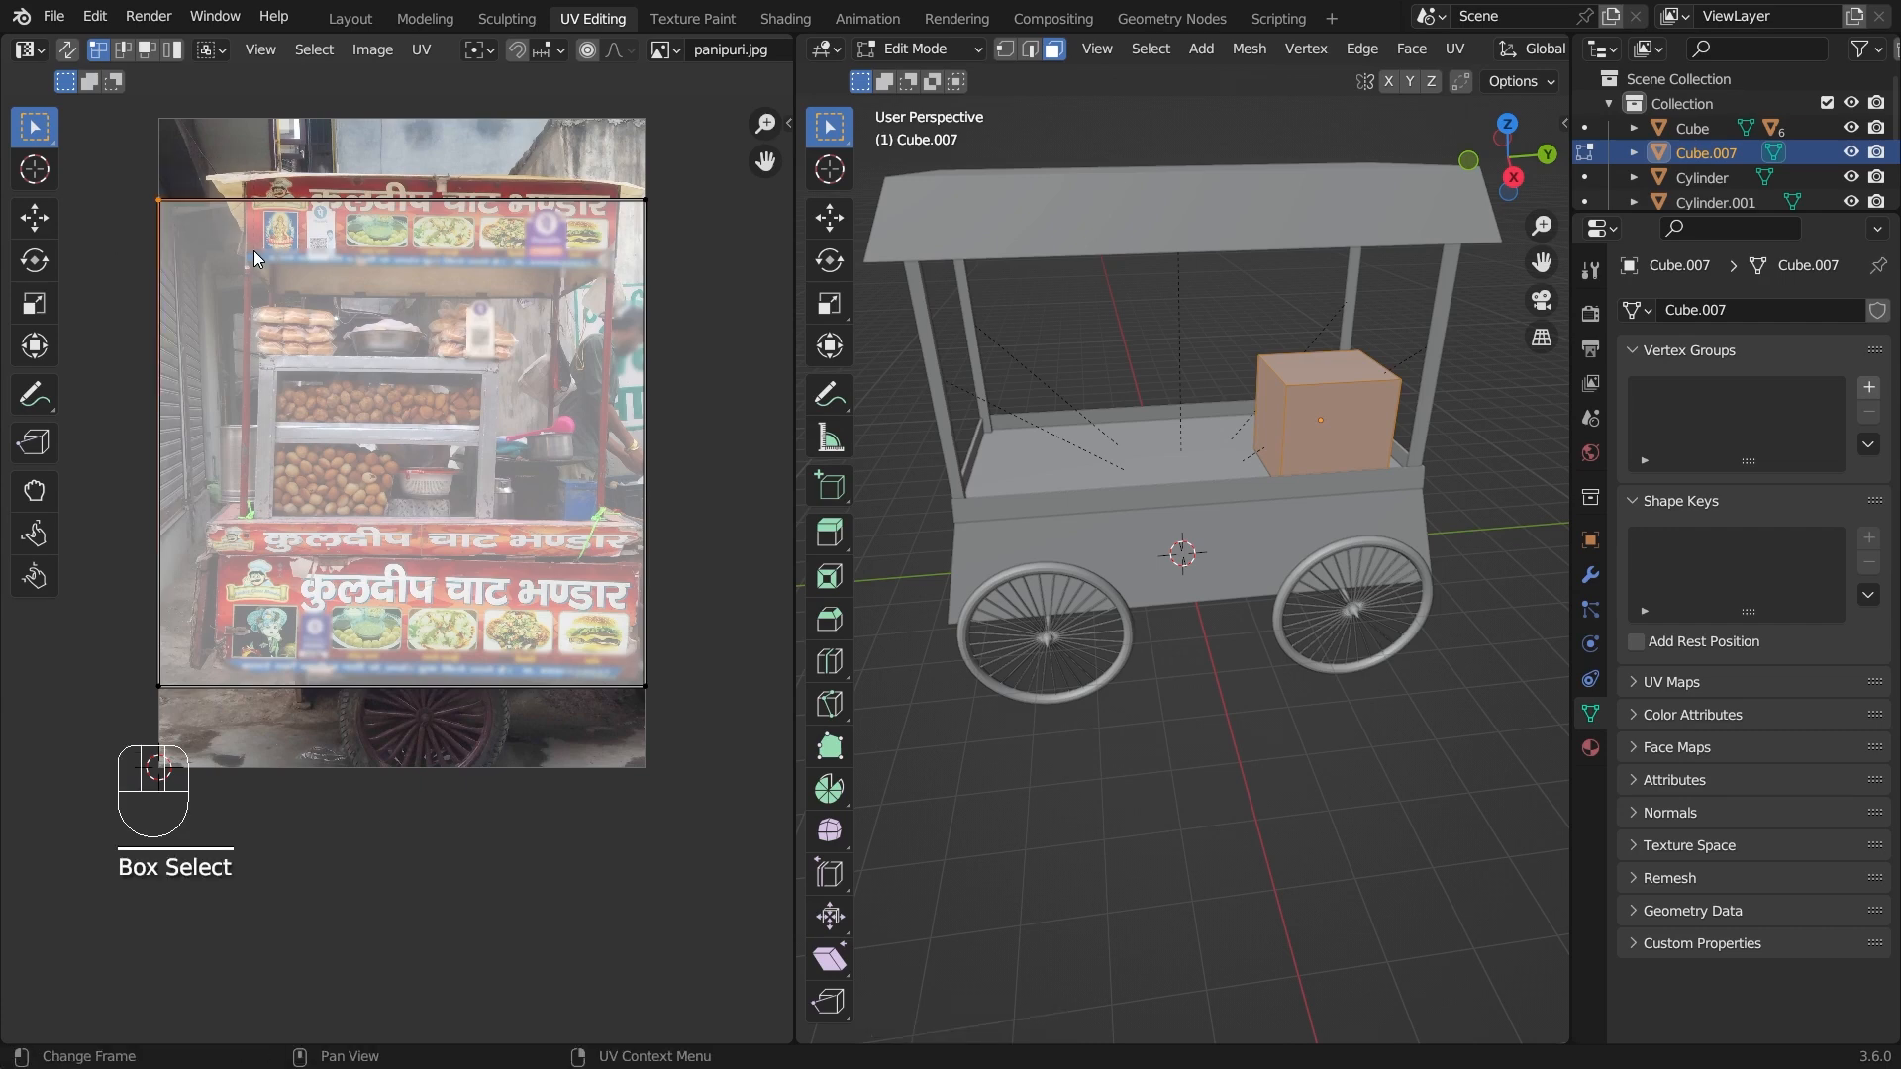
key("g")
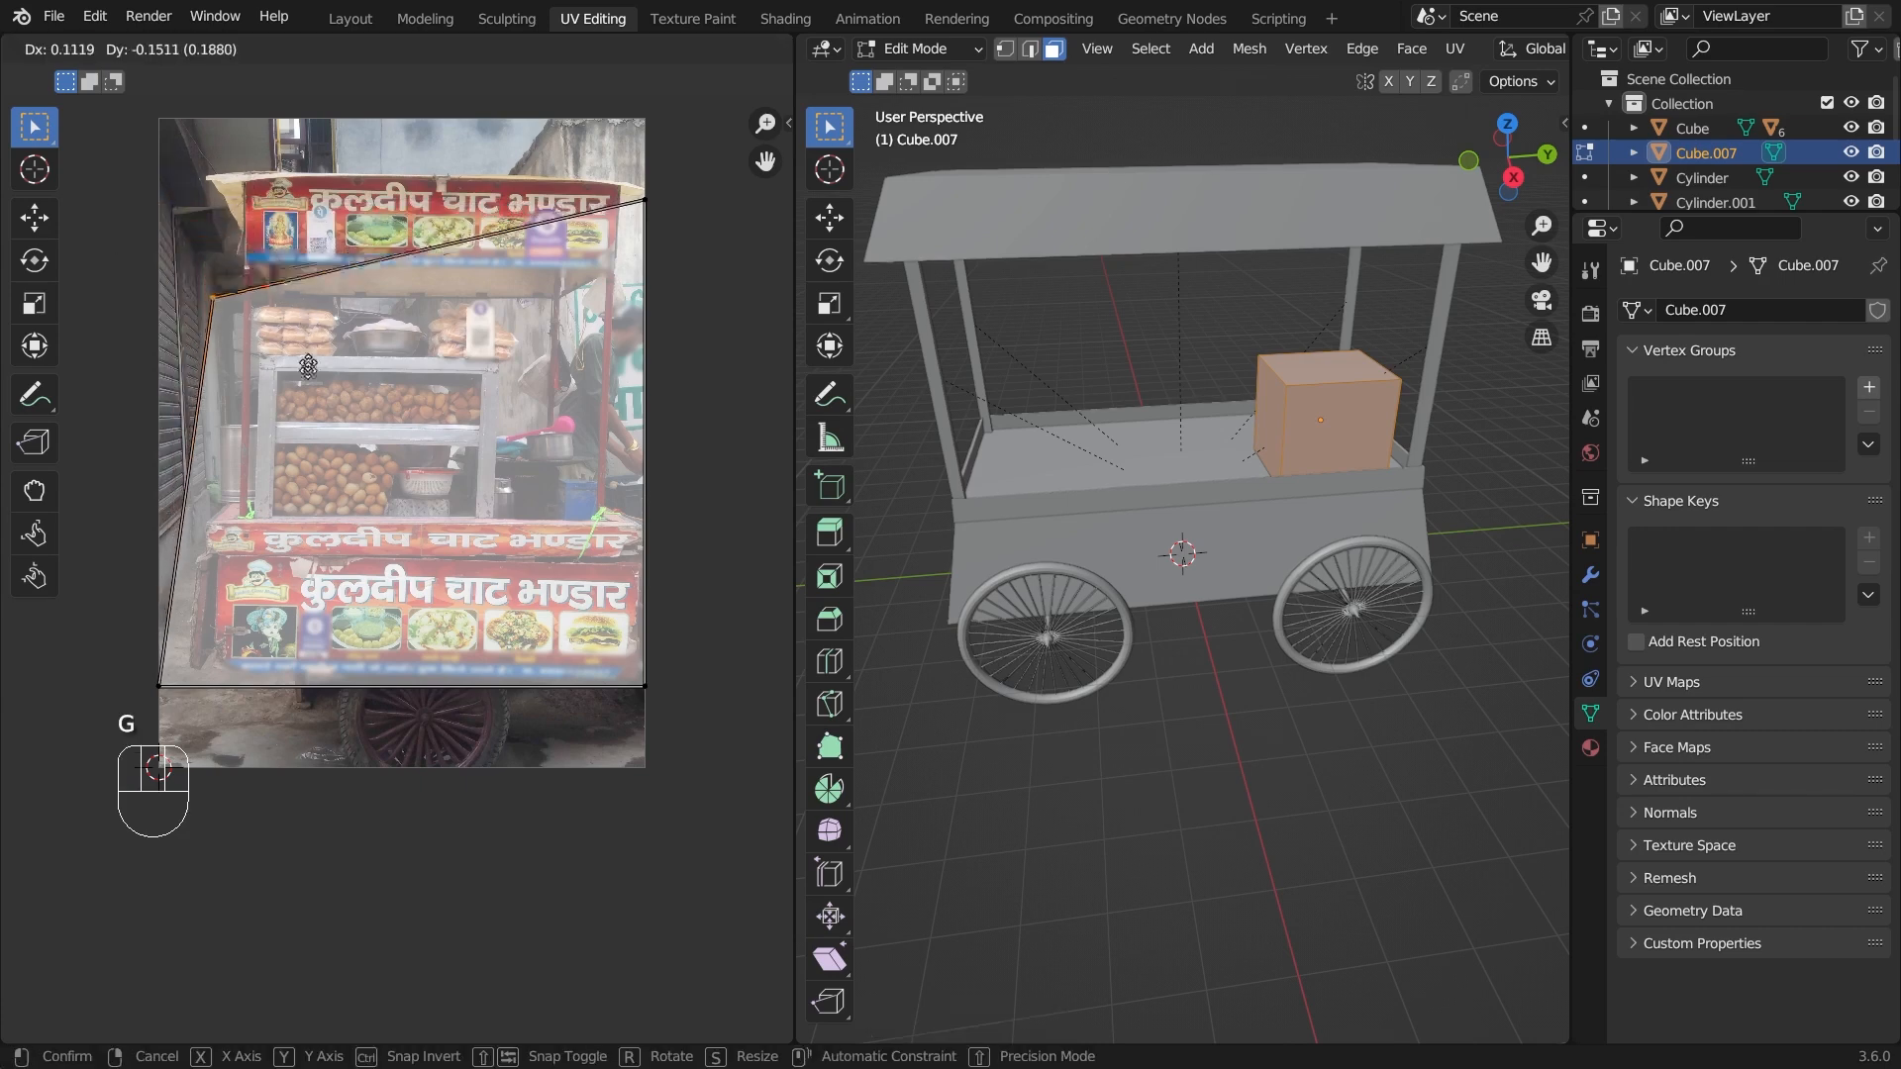
left_click(358, 413)
left_click(700, 259)
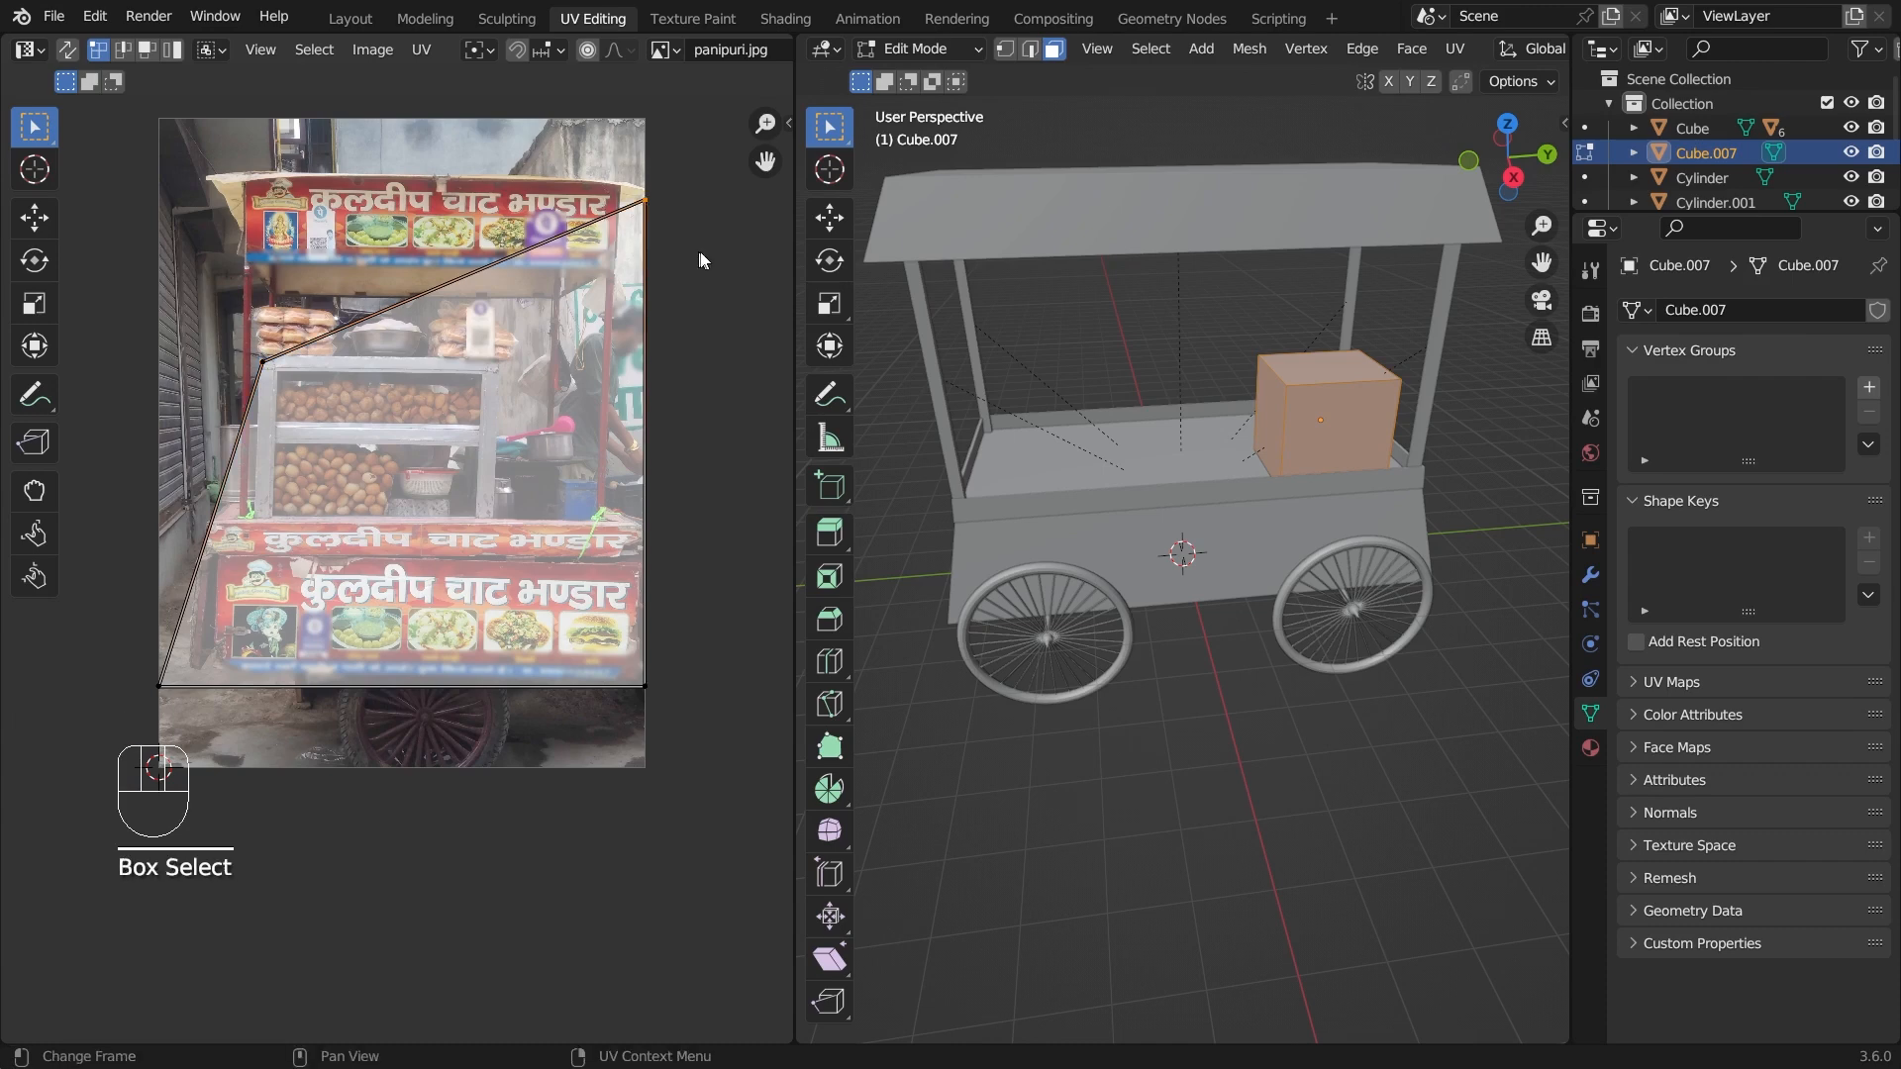
key("g")
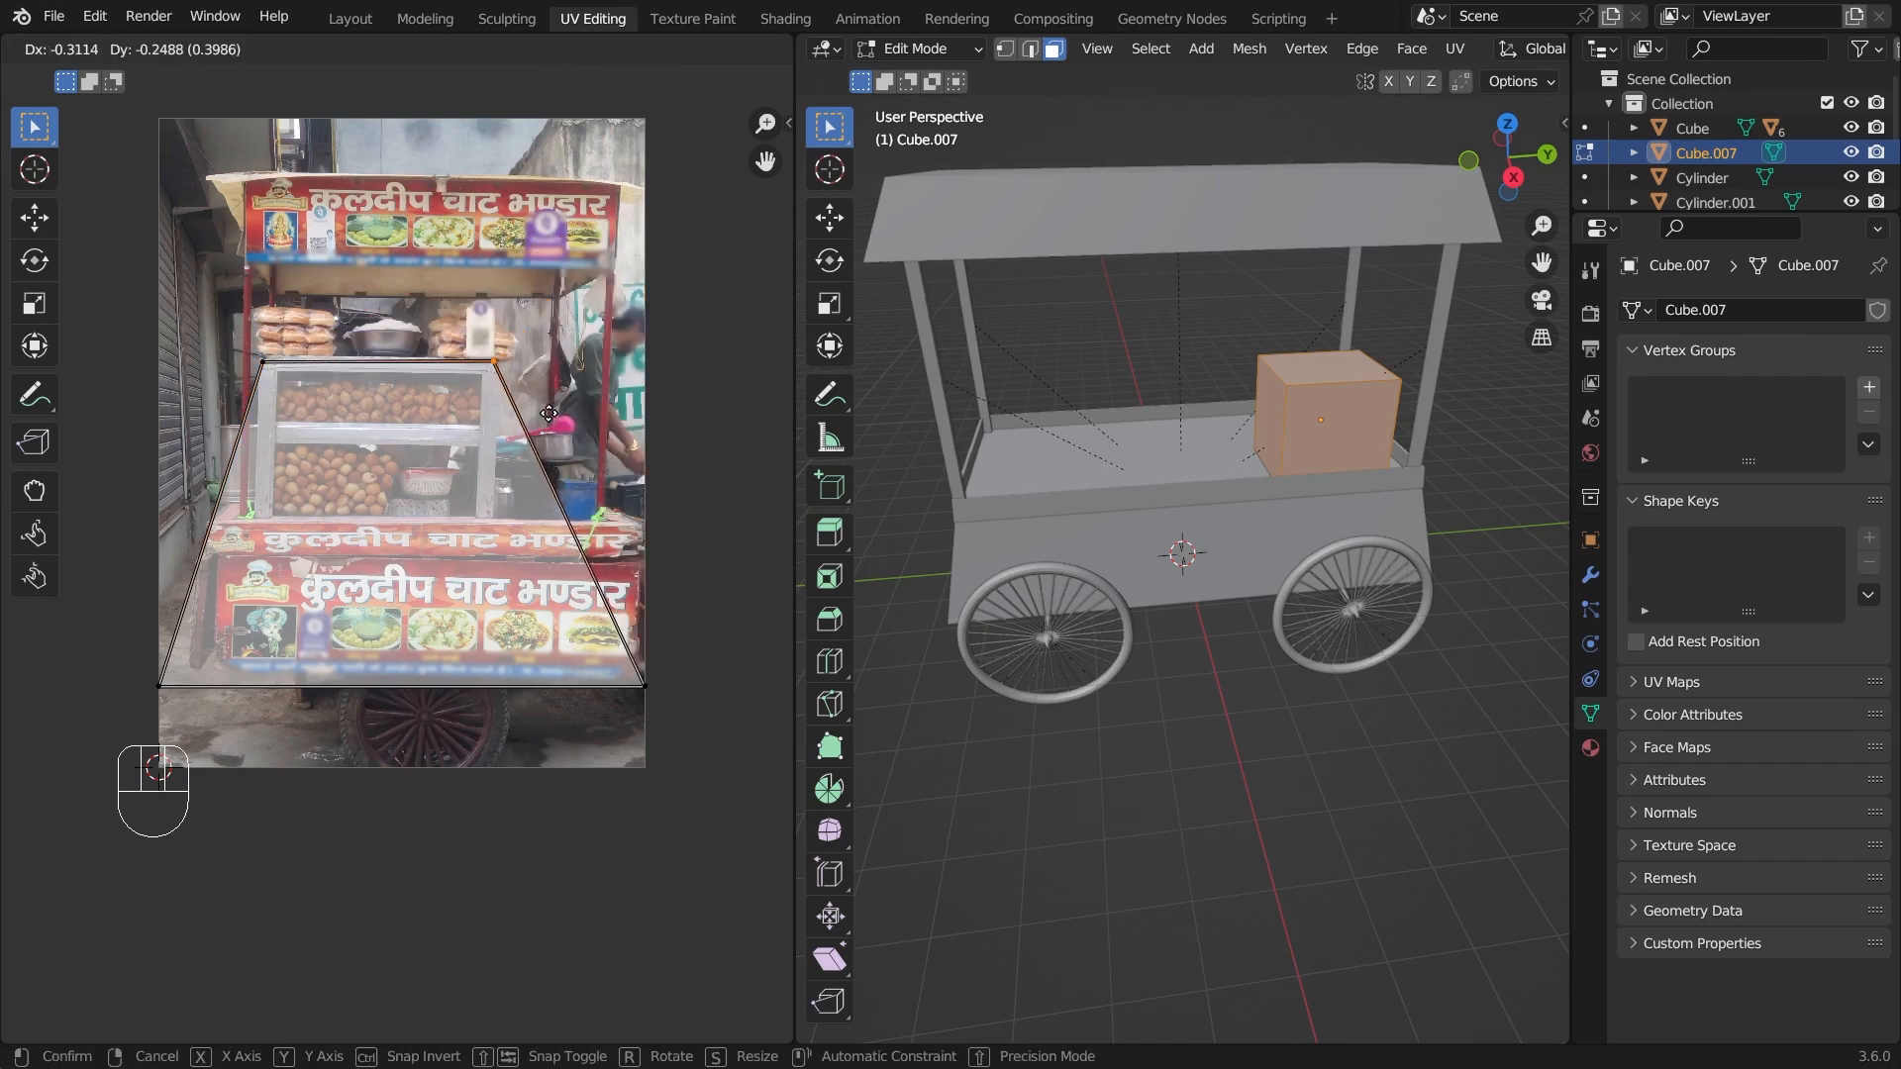
left_click(549, 414)
- Move the two lower UV corners onto the lower corners of the glass display case in the photo
left_click_drag(684, 649, 604, 715)
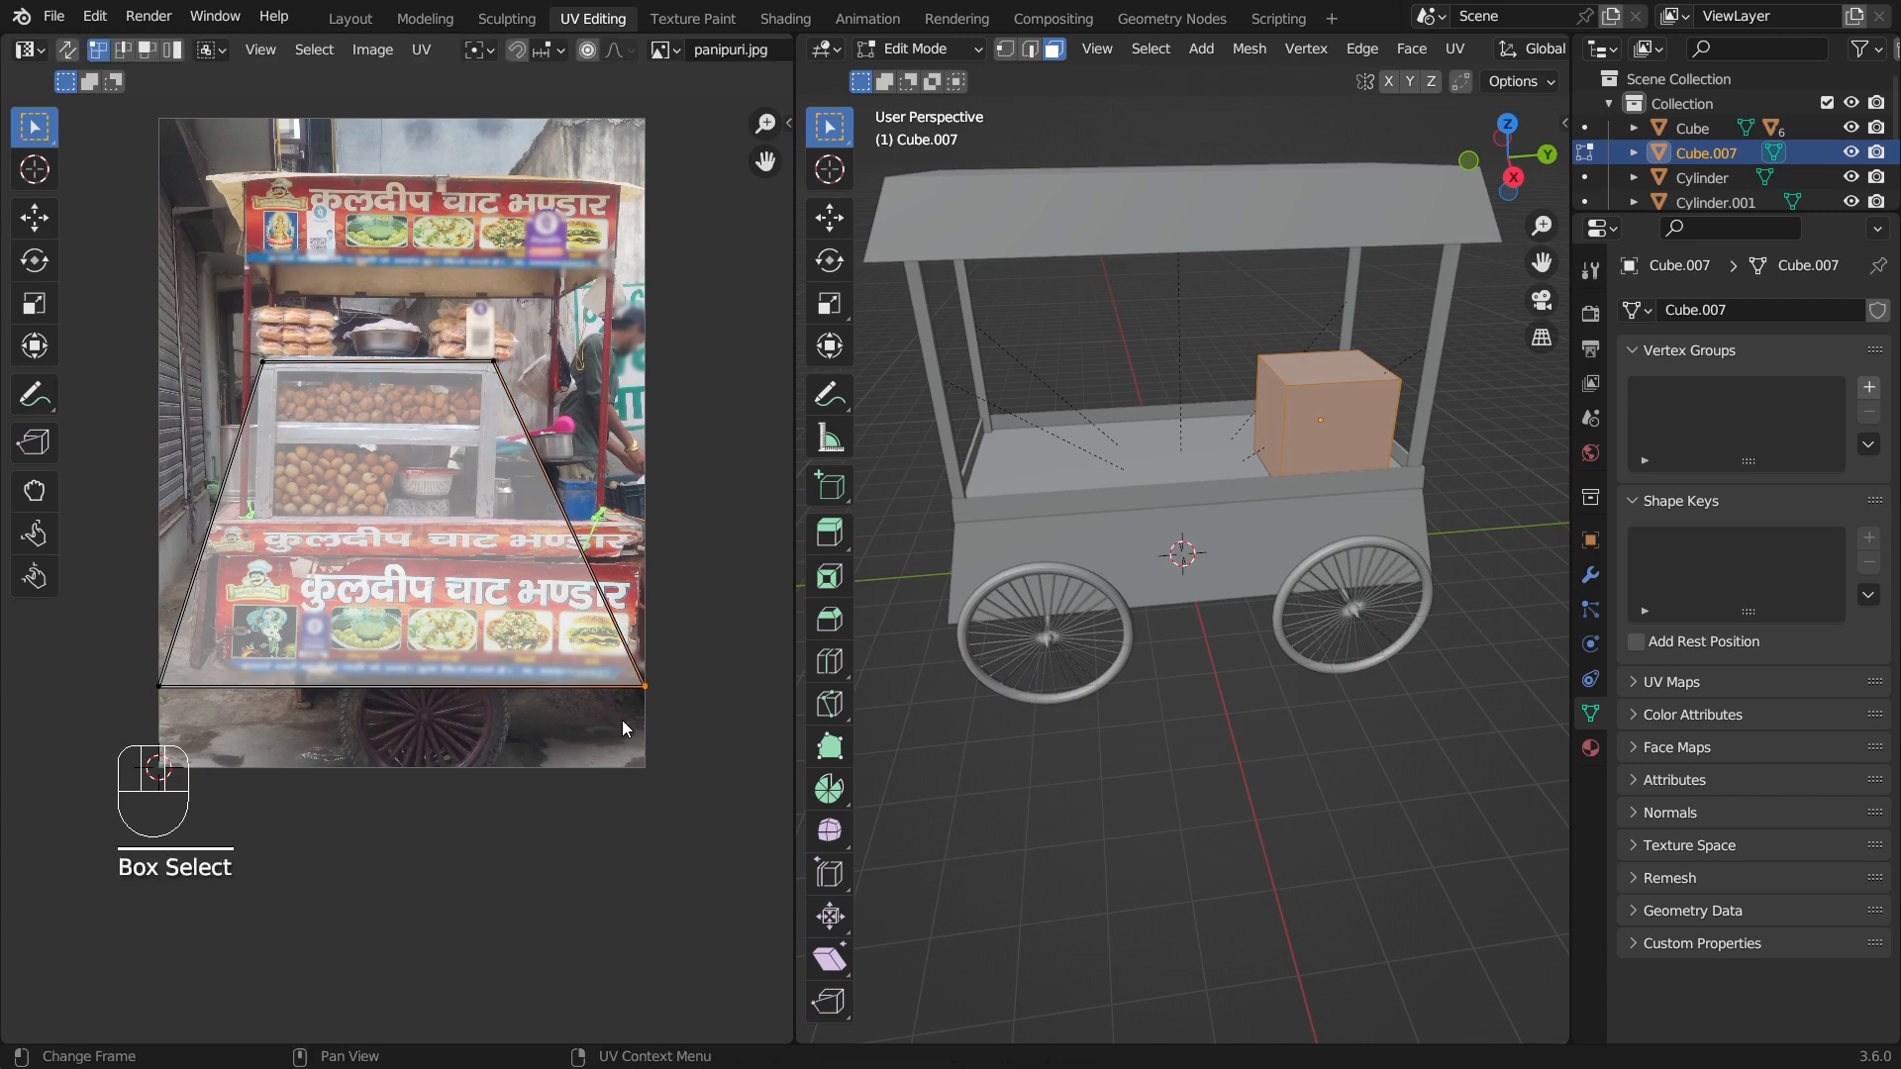
key("g")
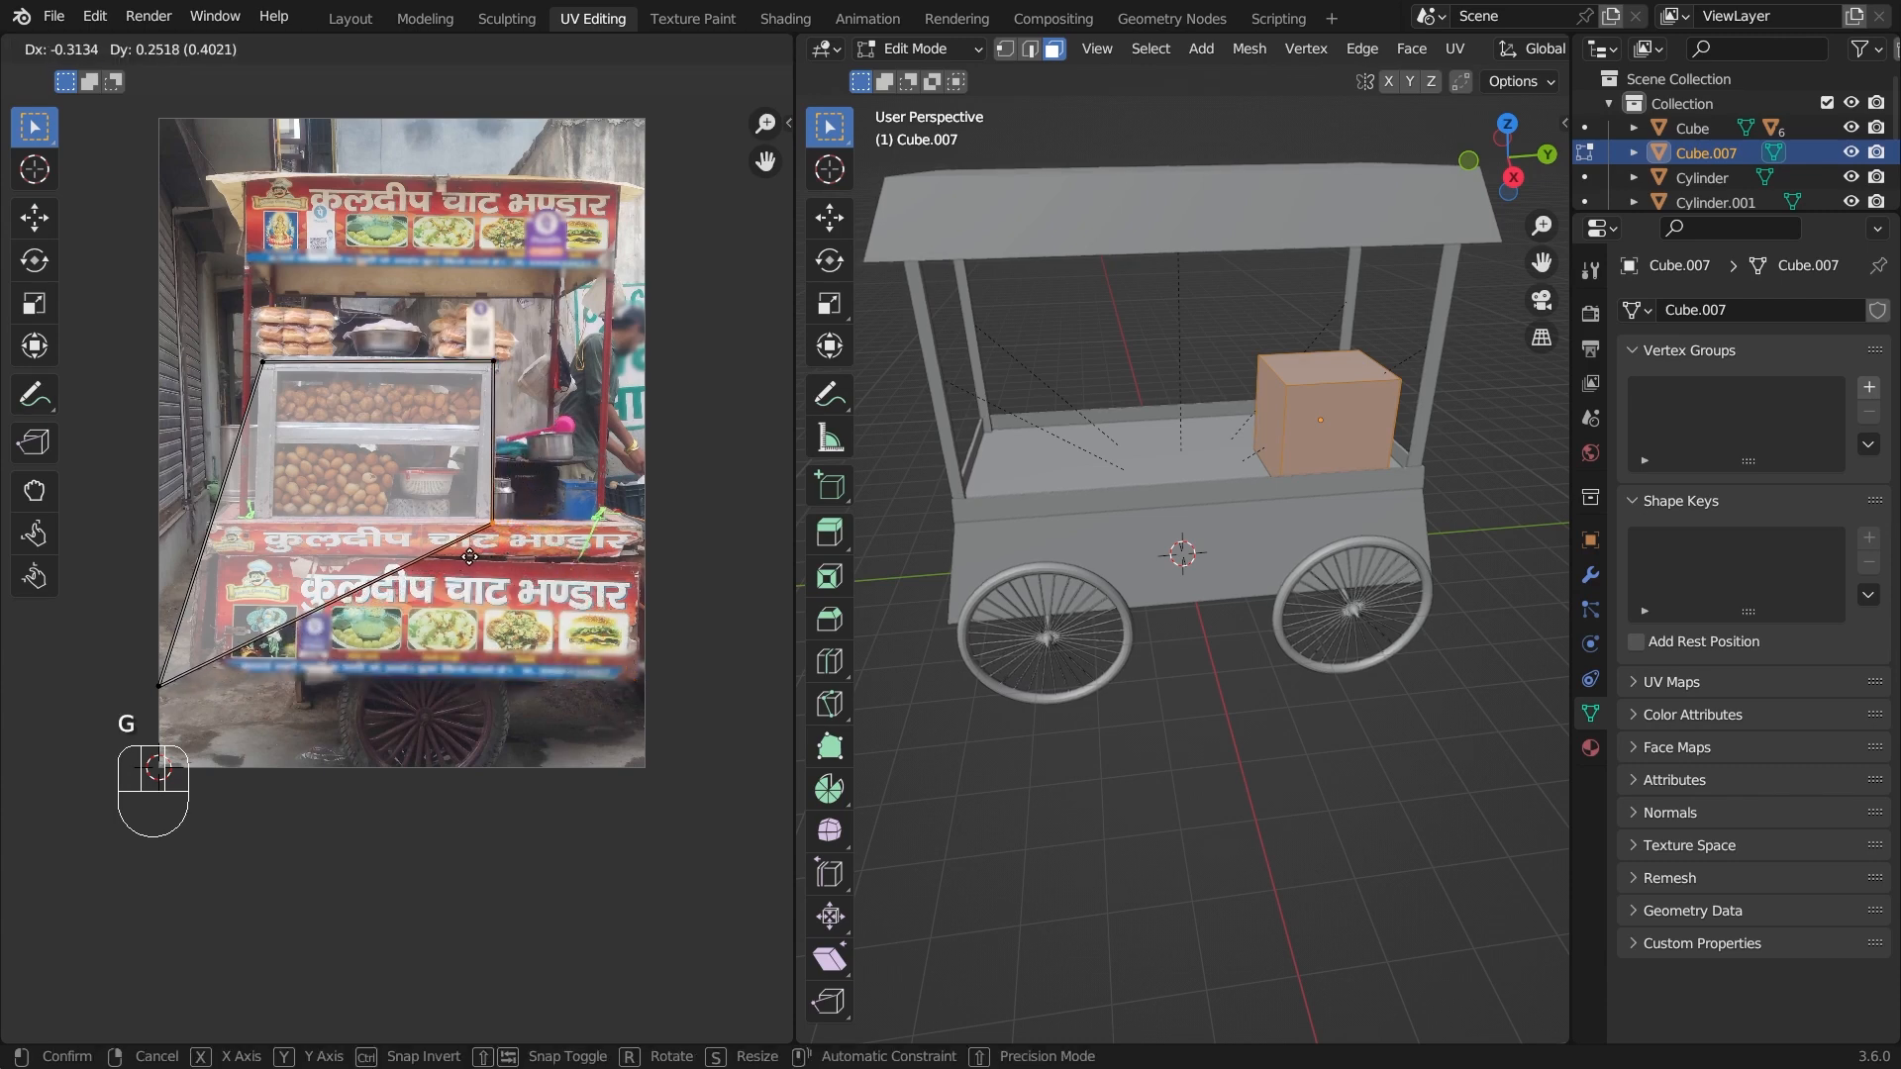
left_click(471, 550)
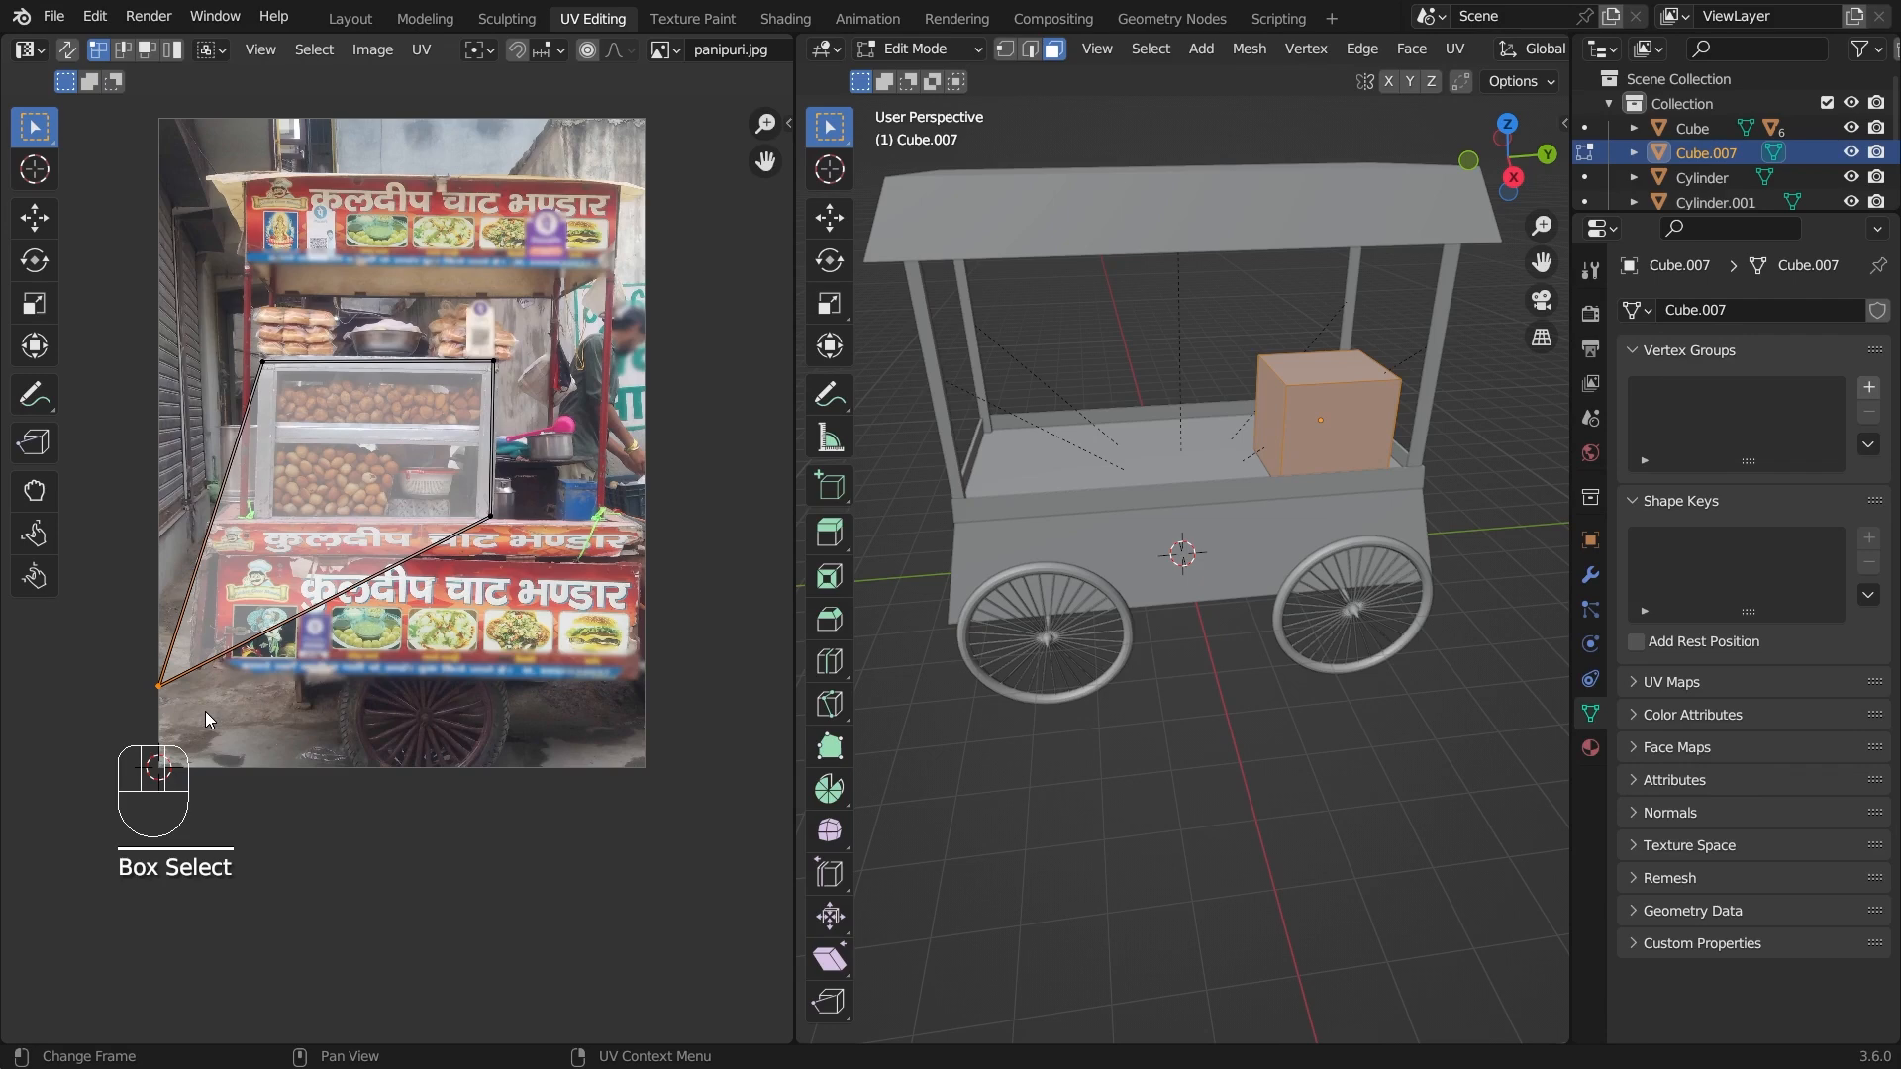
key("g")
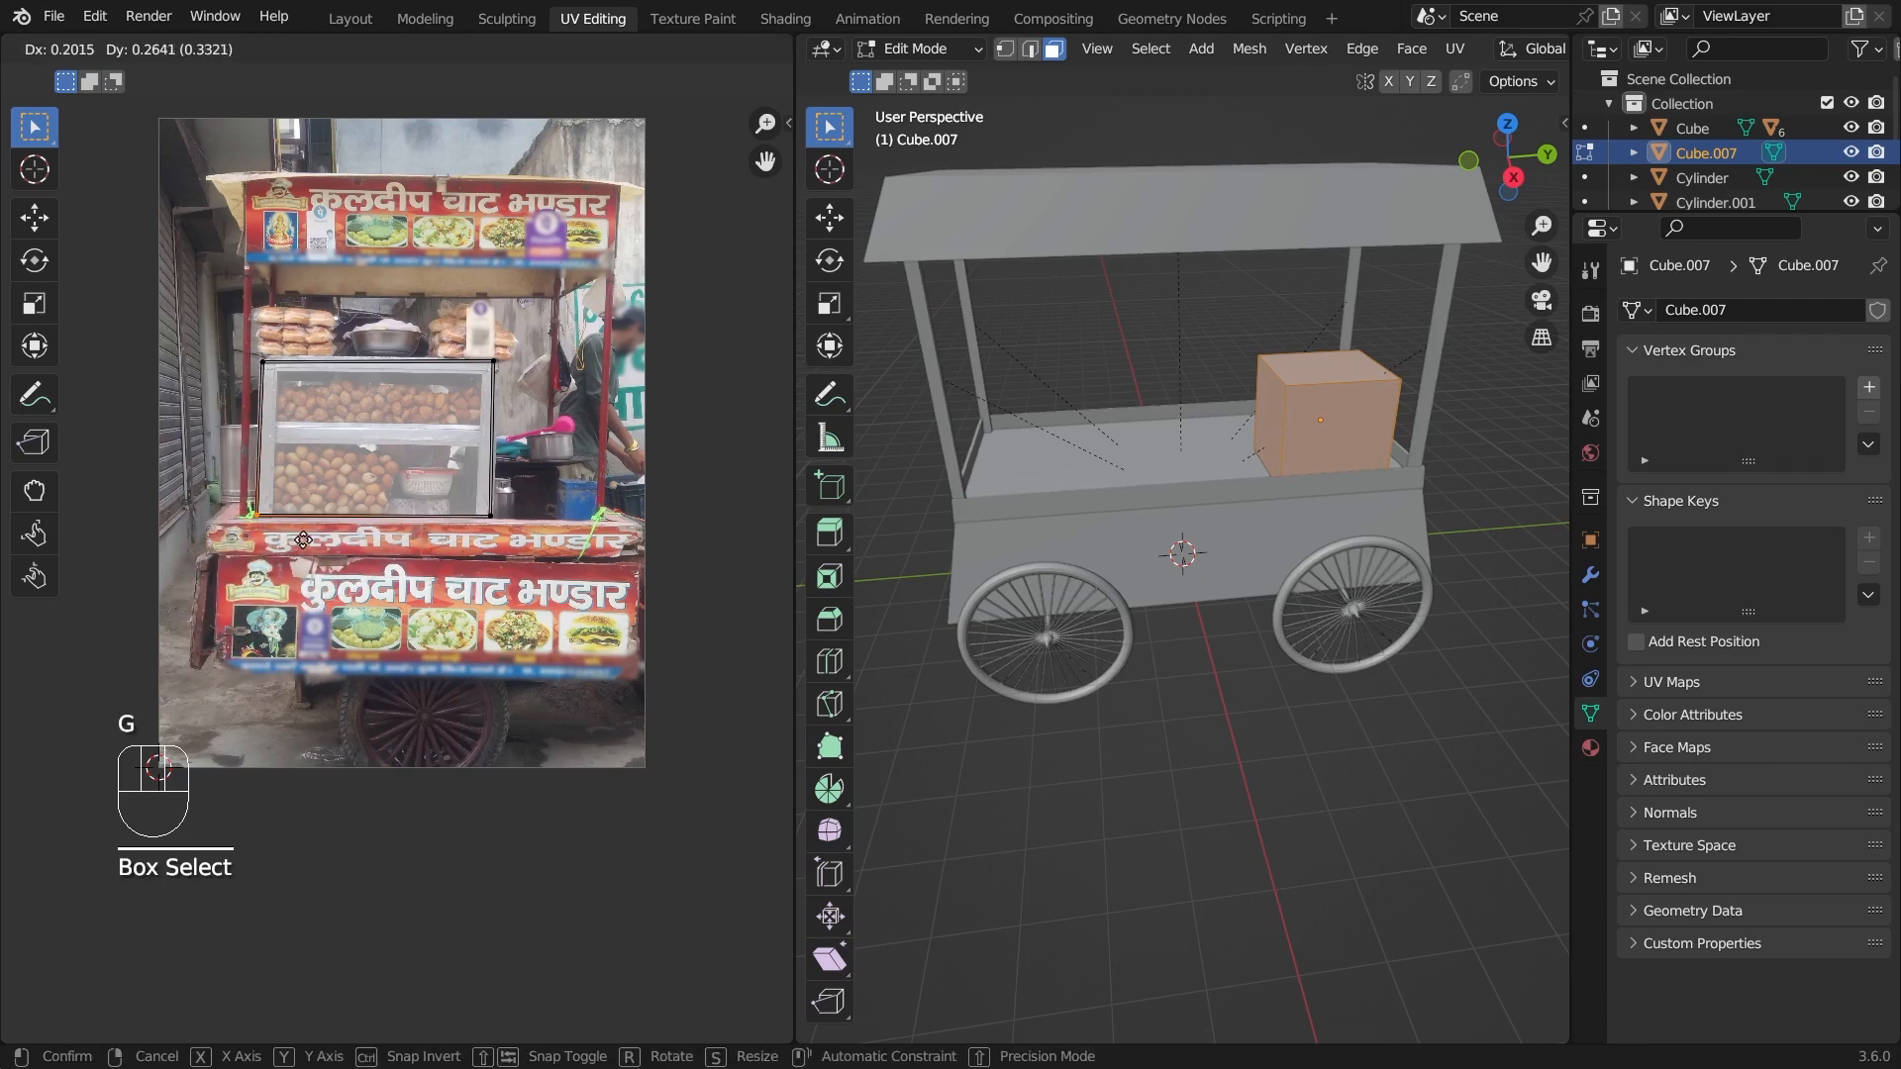
left_click(303, 540)
- Deselect the UV-mapped faces, show the 3D view in material preview shading, and inspect the textured display box
left_click(1379, 620)
middle_click_drag(1380, 619, 1314, 564)
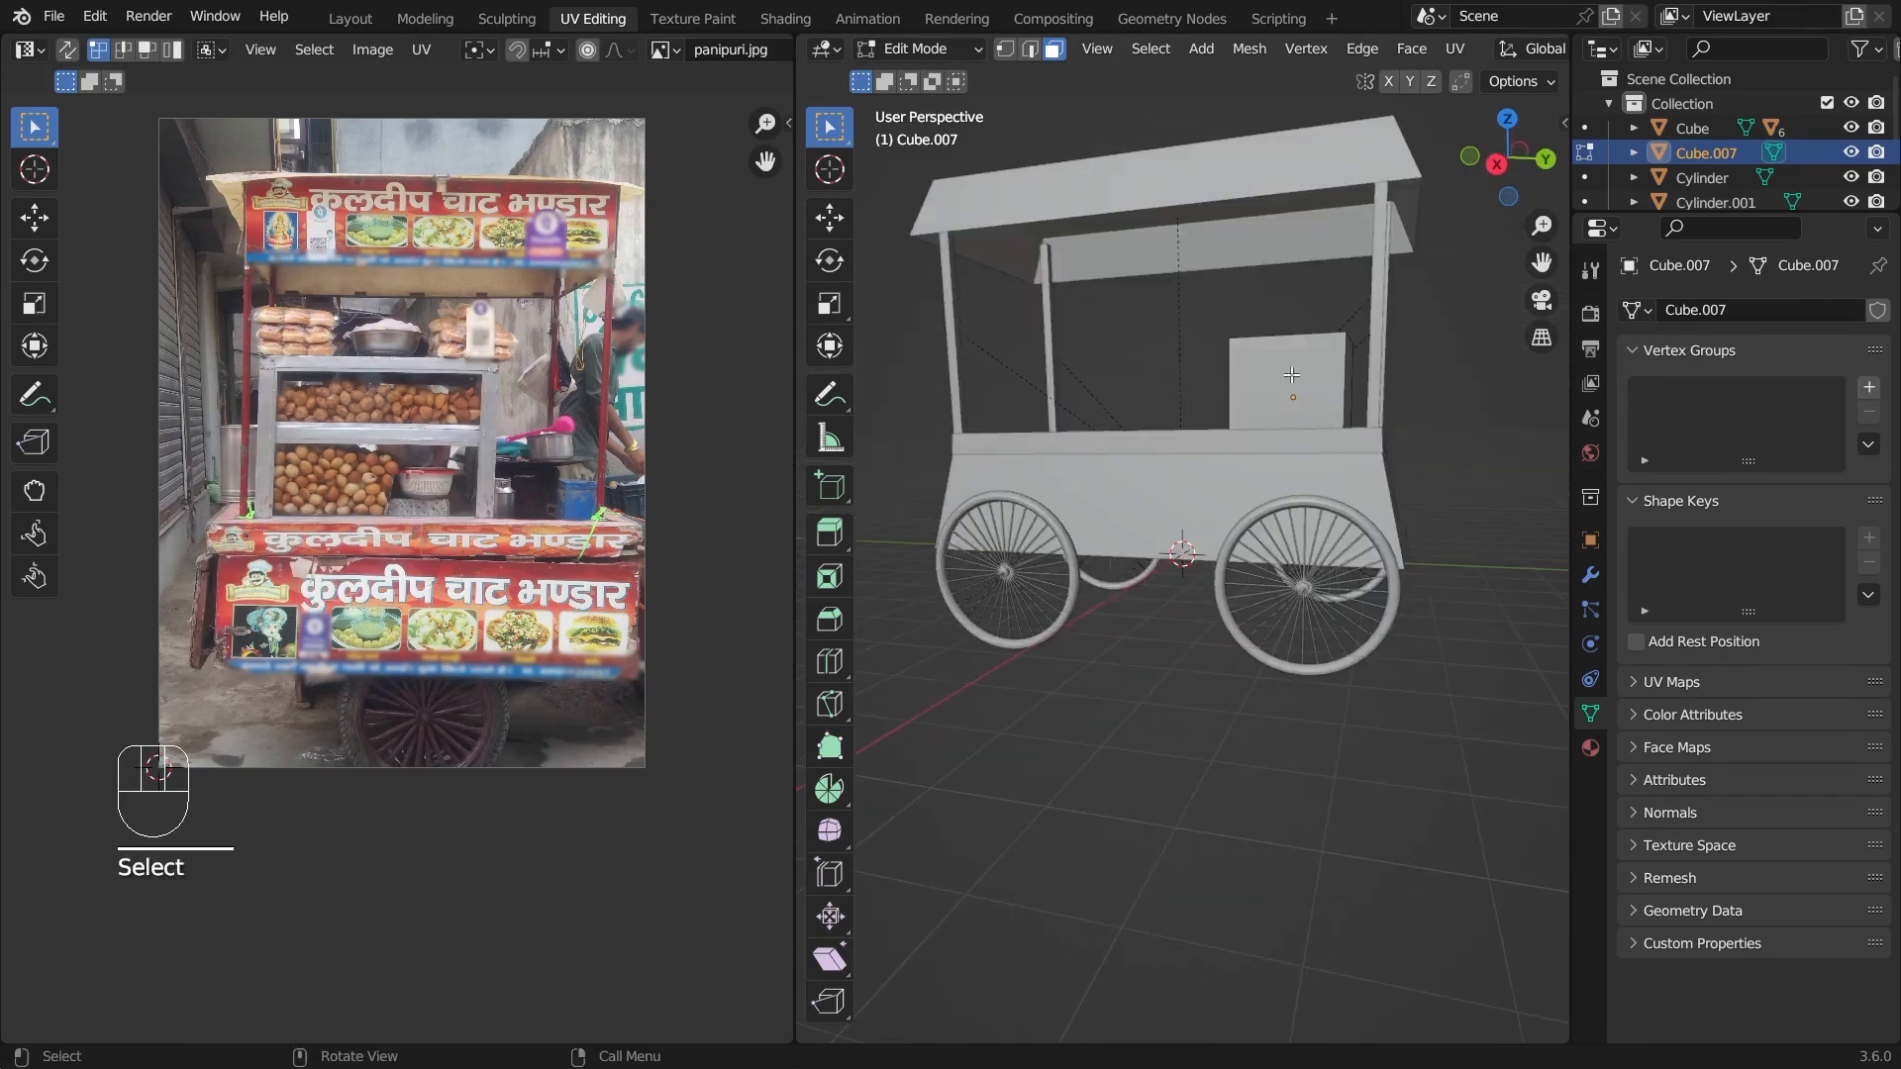
middle_click_drag(1292, 374, 1370, 433)
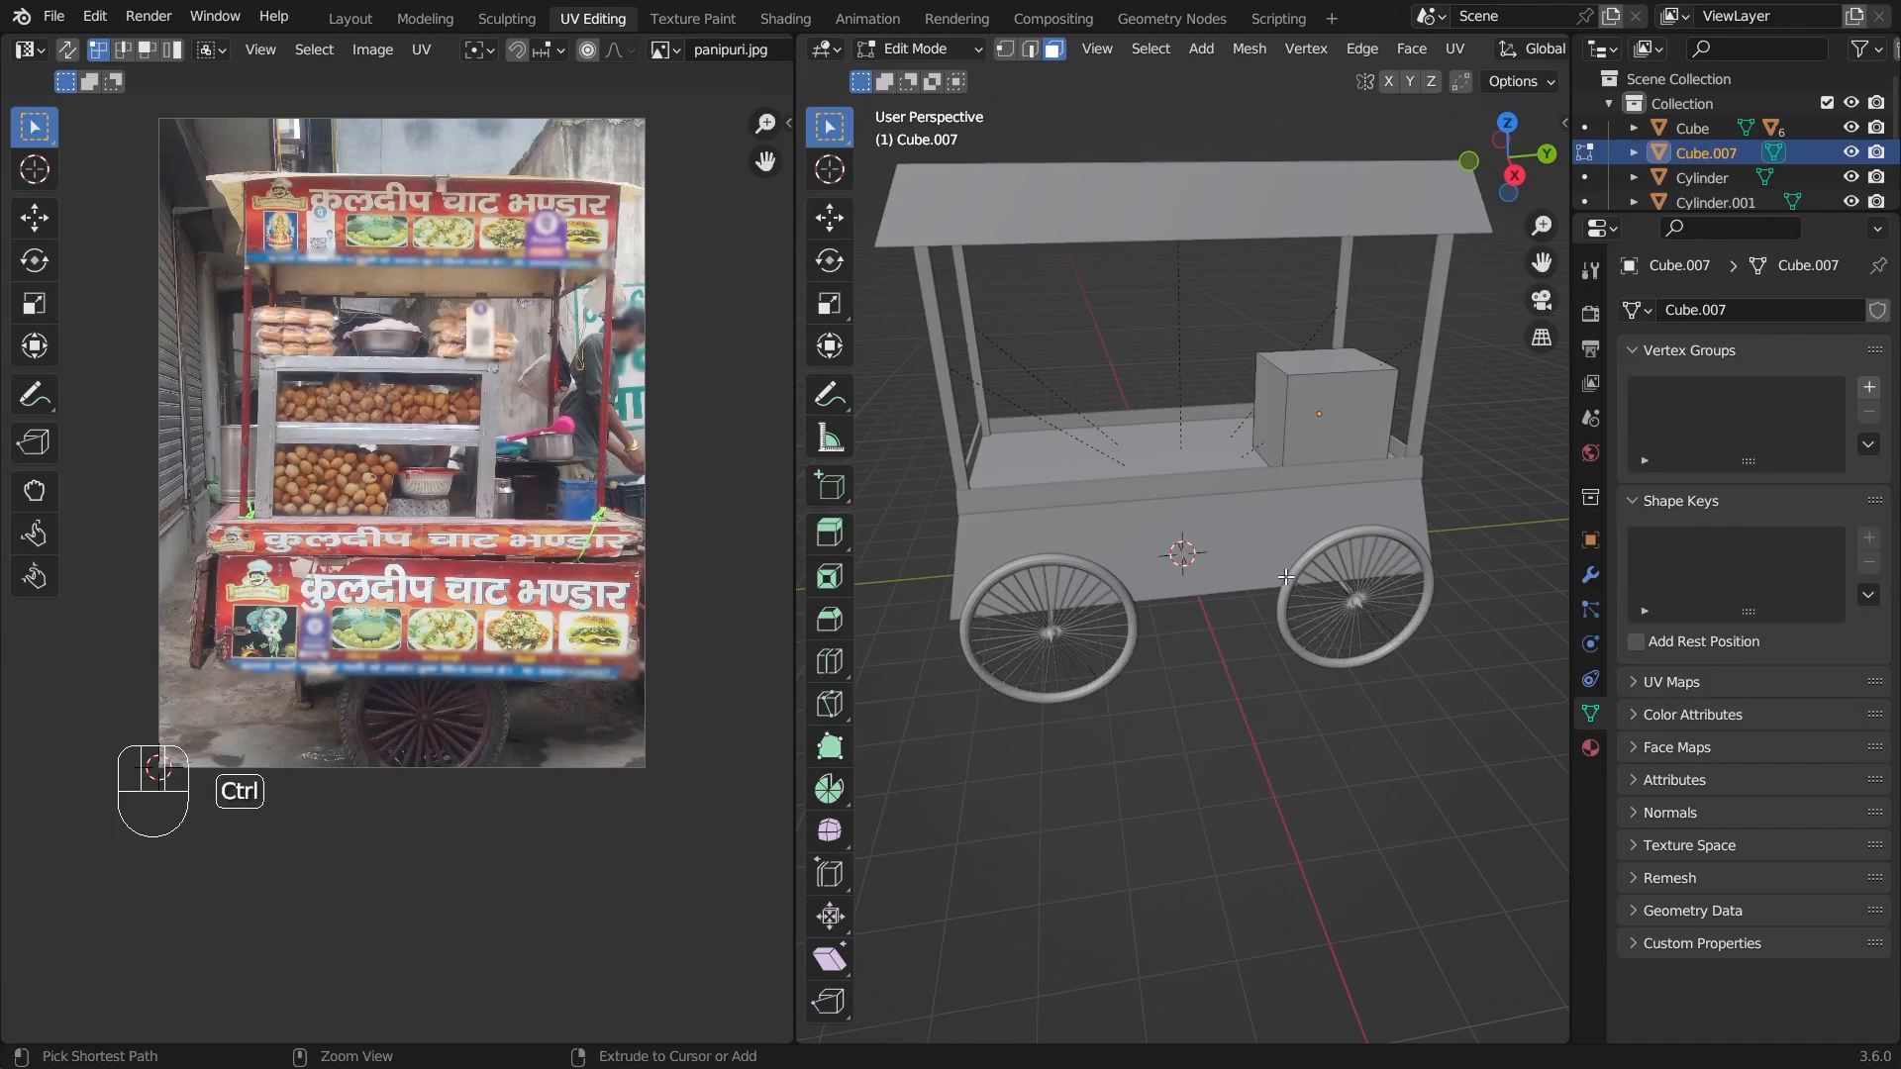
key("ctrl+space")
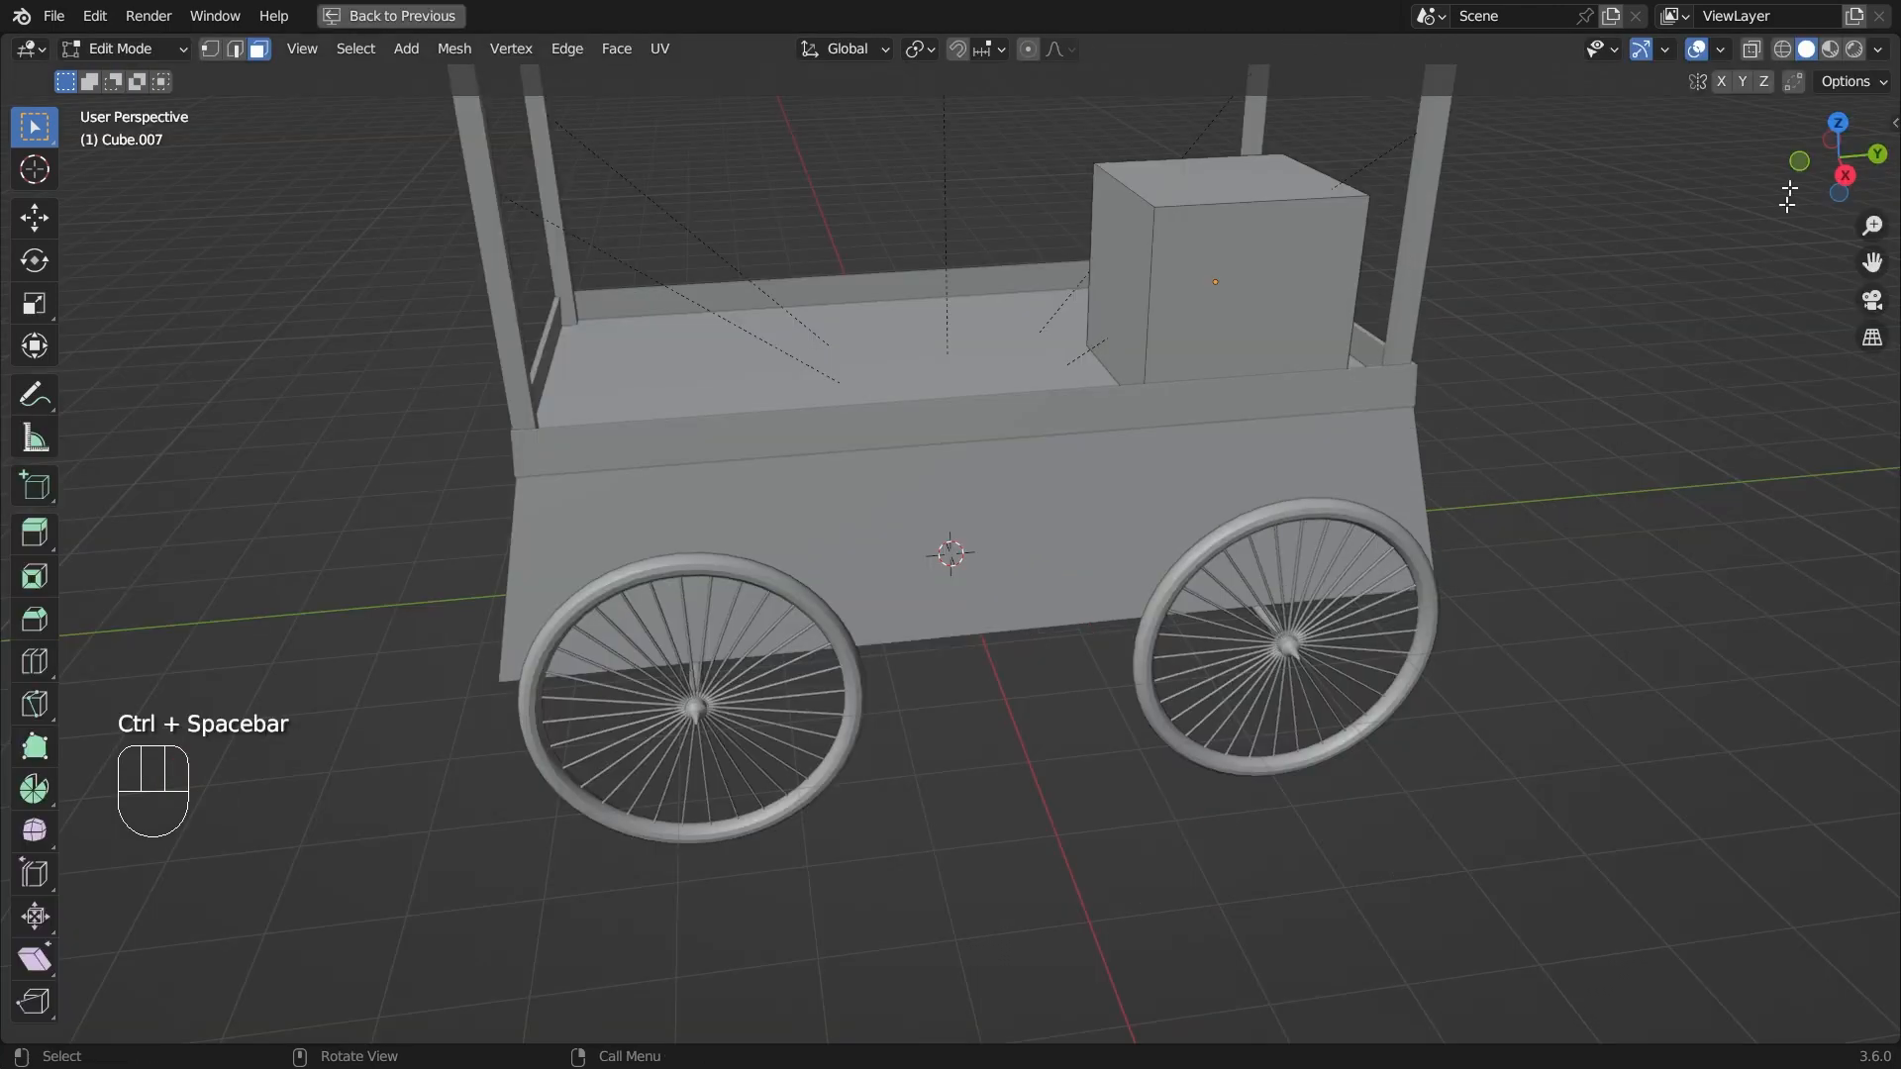
left_click(1829, 51)
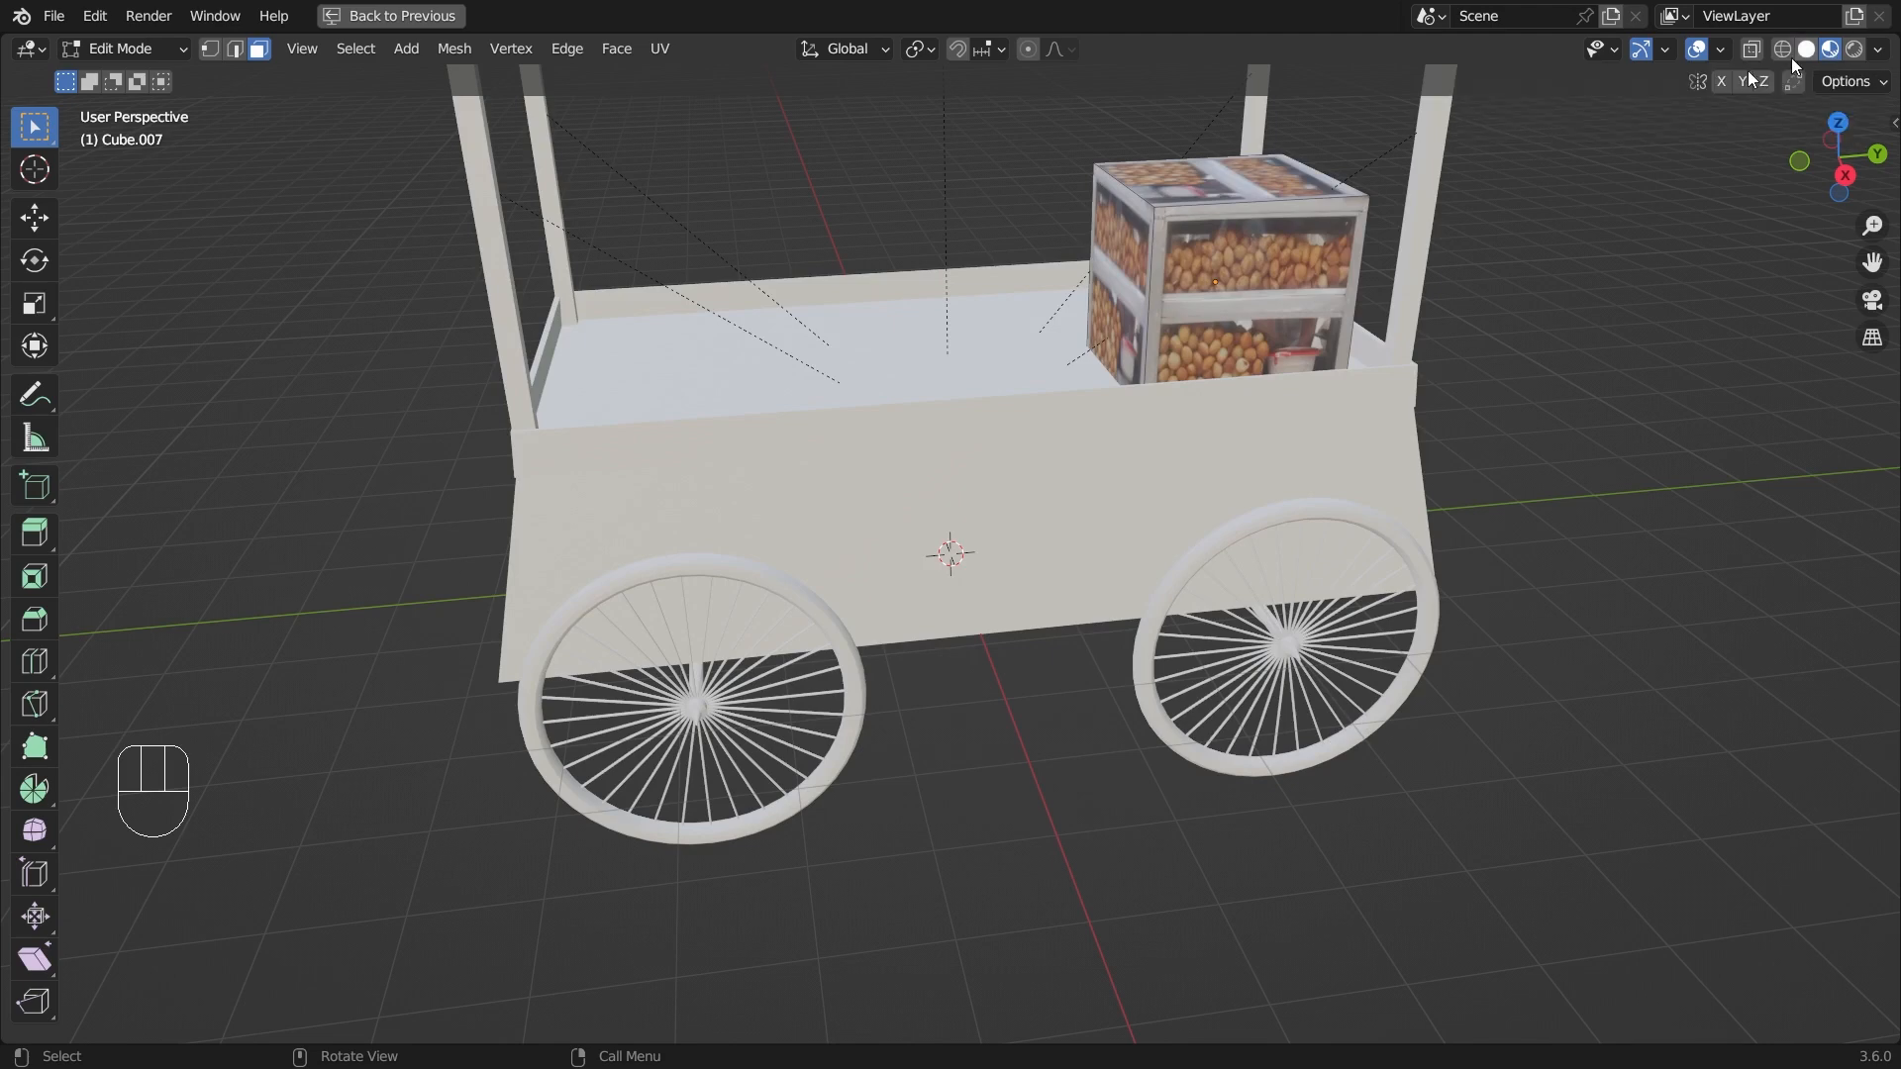
key("ctrl+space")
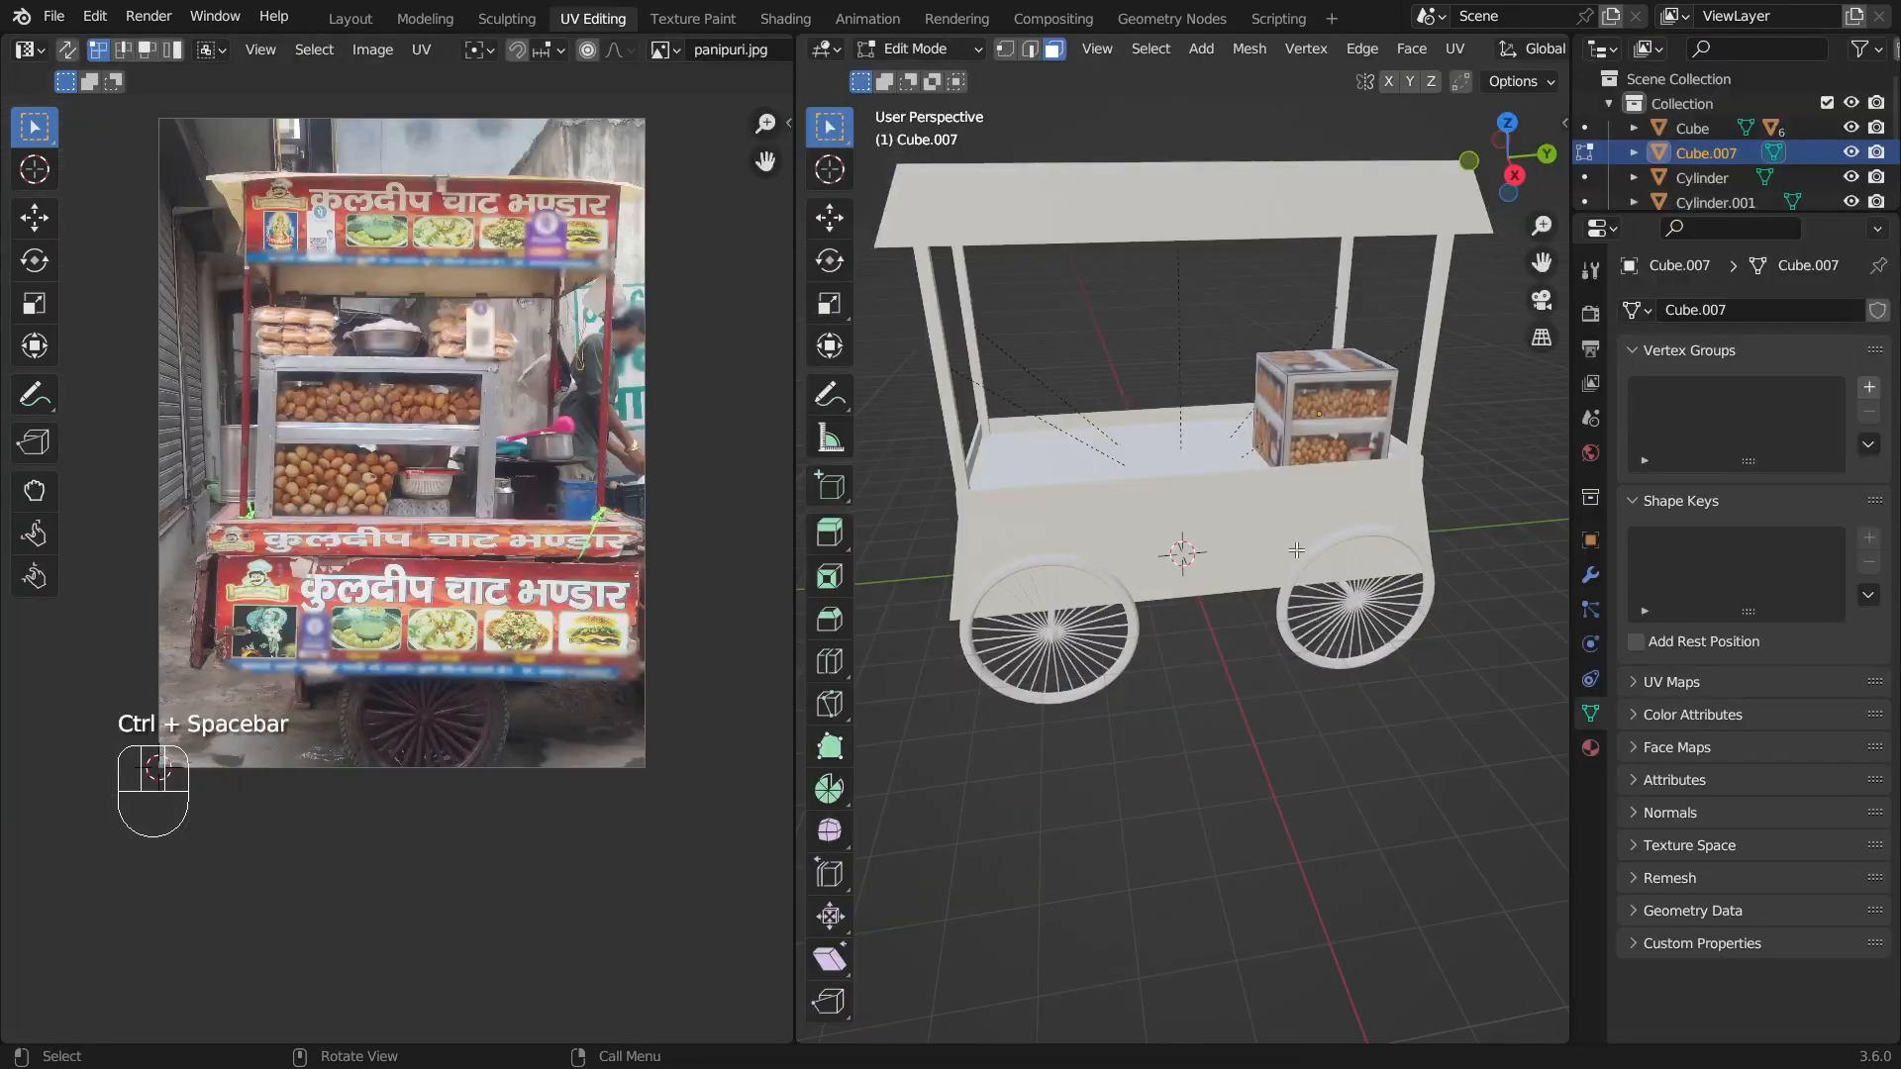
scroll(1297, 549, "up", 2)
middle_click_drag(1297, 549, 1252, 565)
scroll(1251, 565, "down", 2)
middle_click_drag(1340, 501, 1259, 609, "shift")
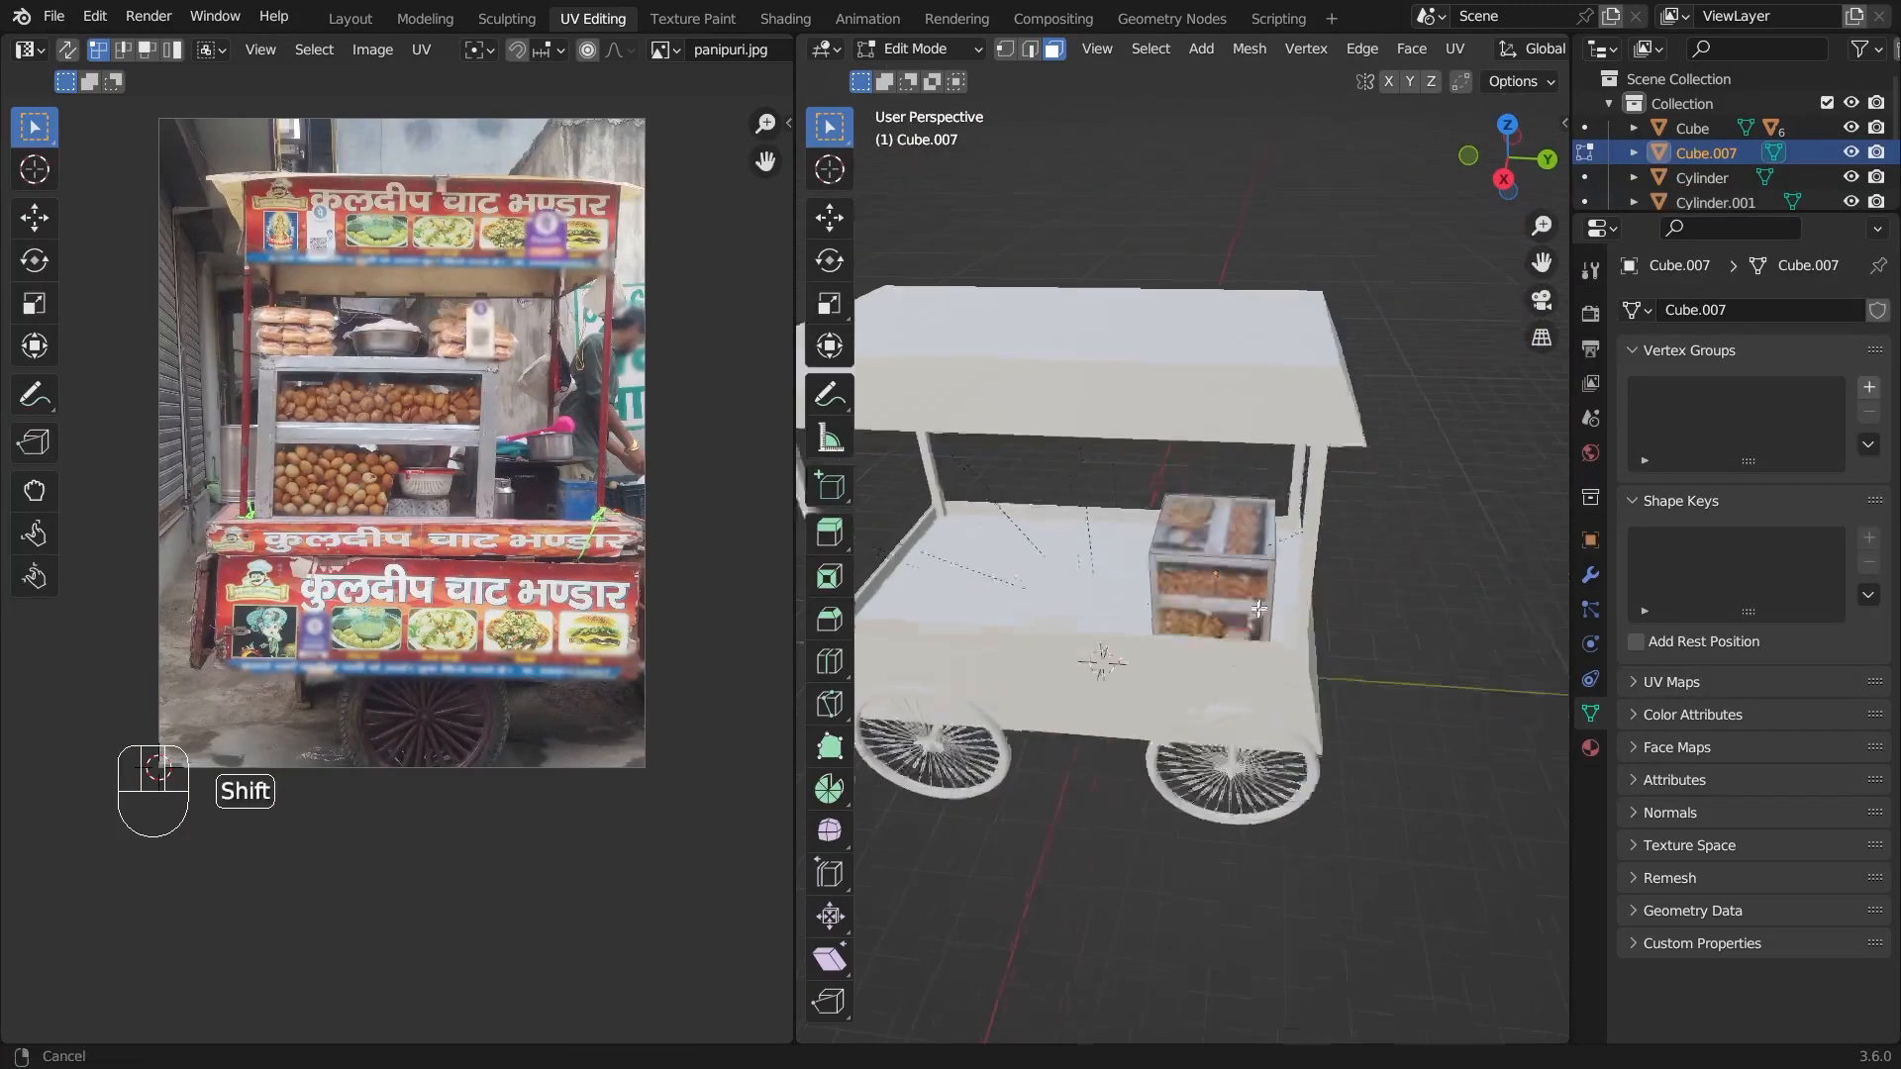
scroll(1259, 609, "up", 3)
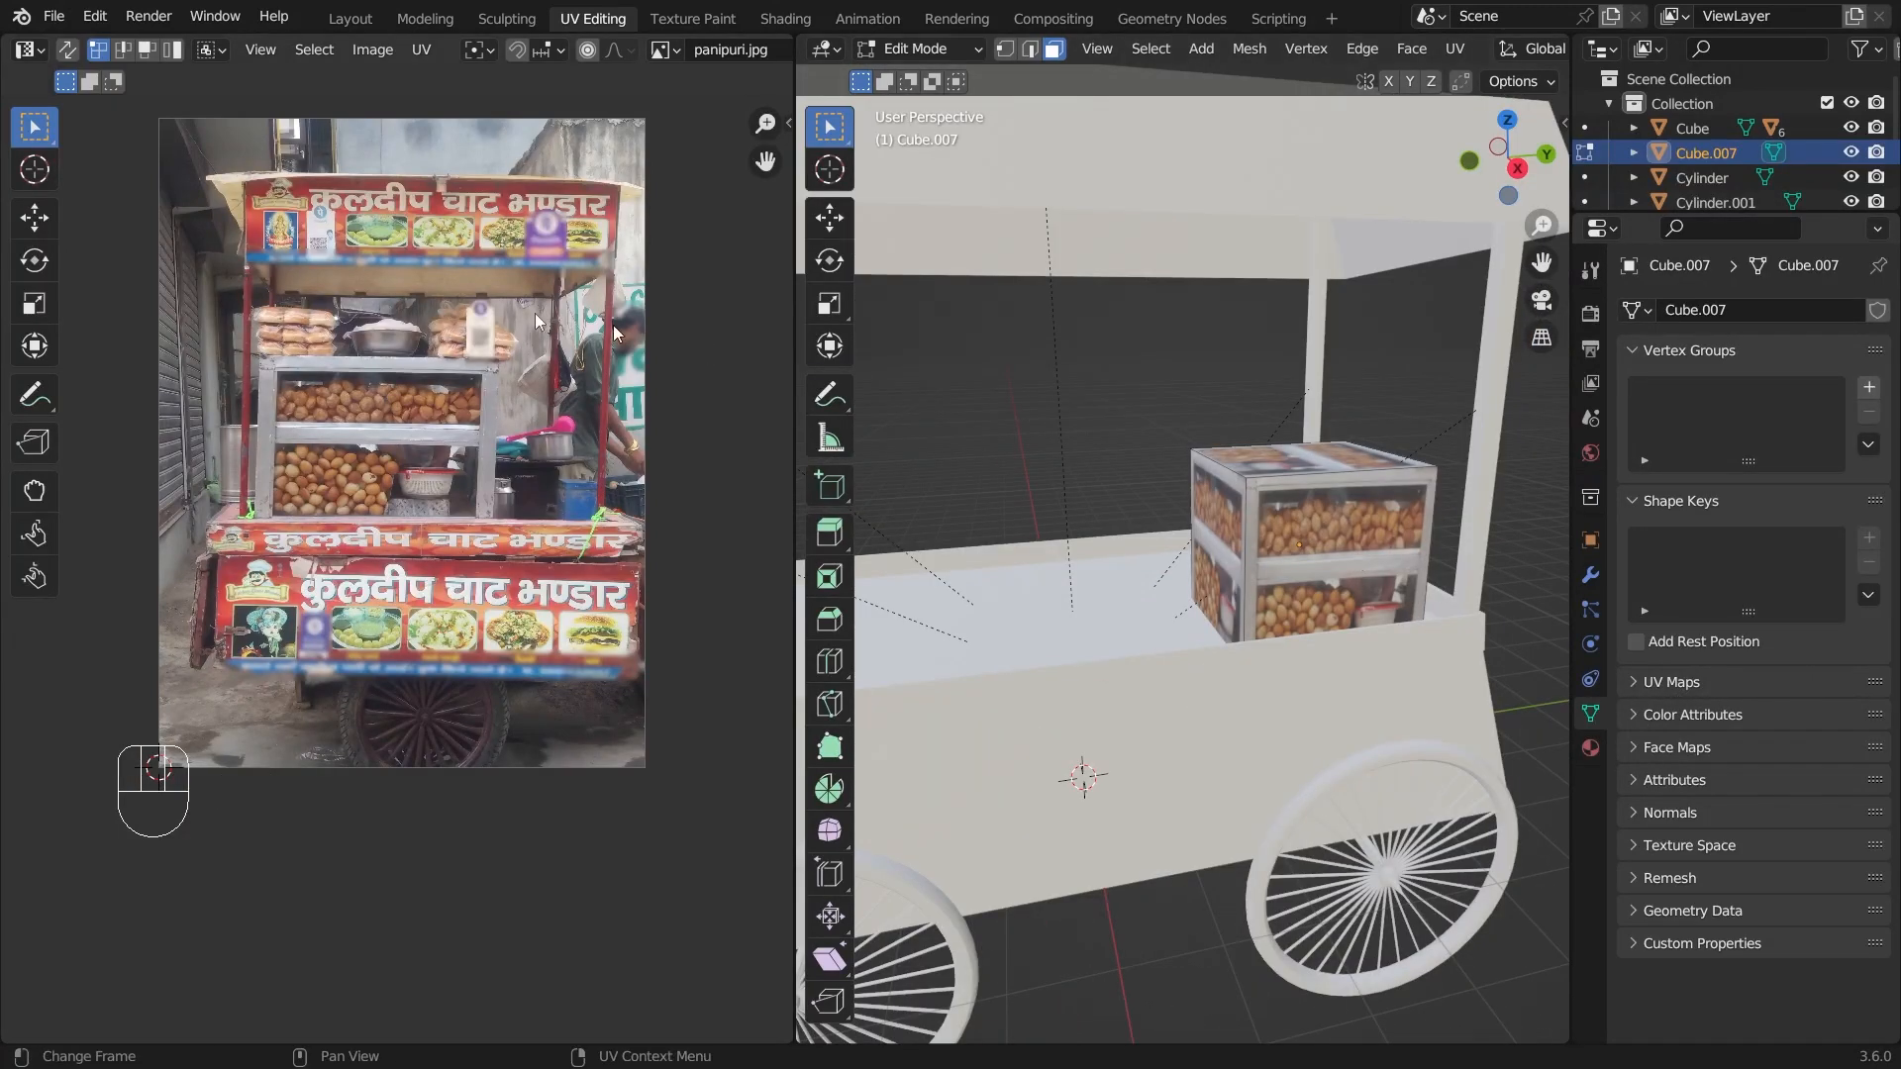
- Return to Object Mode and set the display box material's roughness and specular to 0
left_click(830, 216)
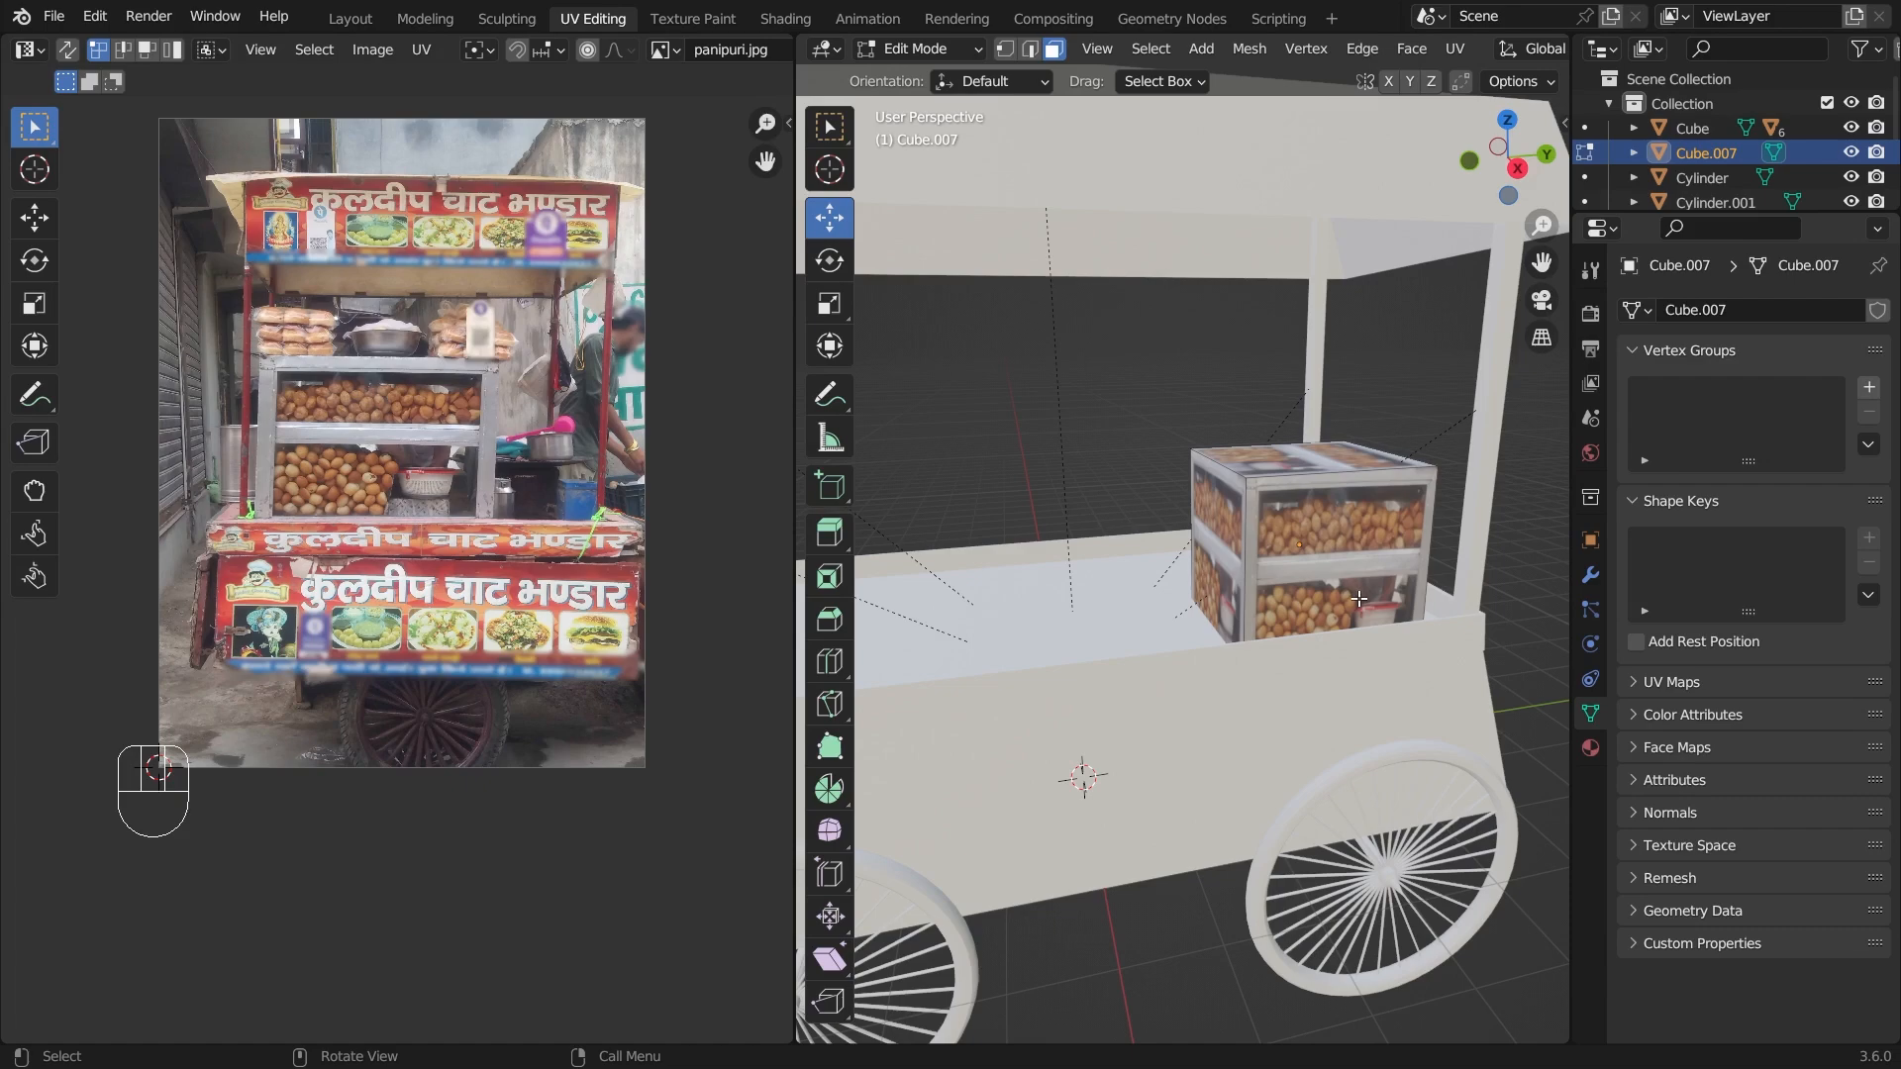
left_click(897, 52)
left_click(910, 72)
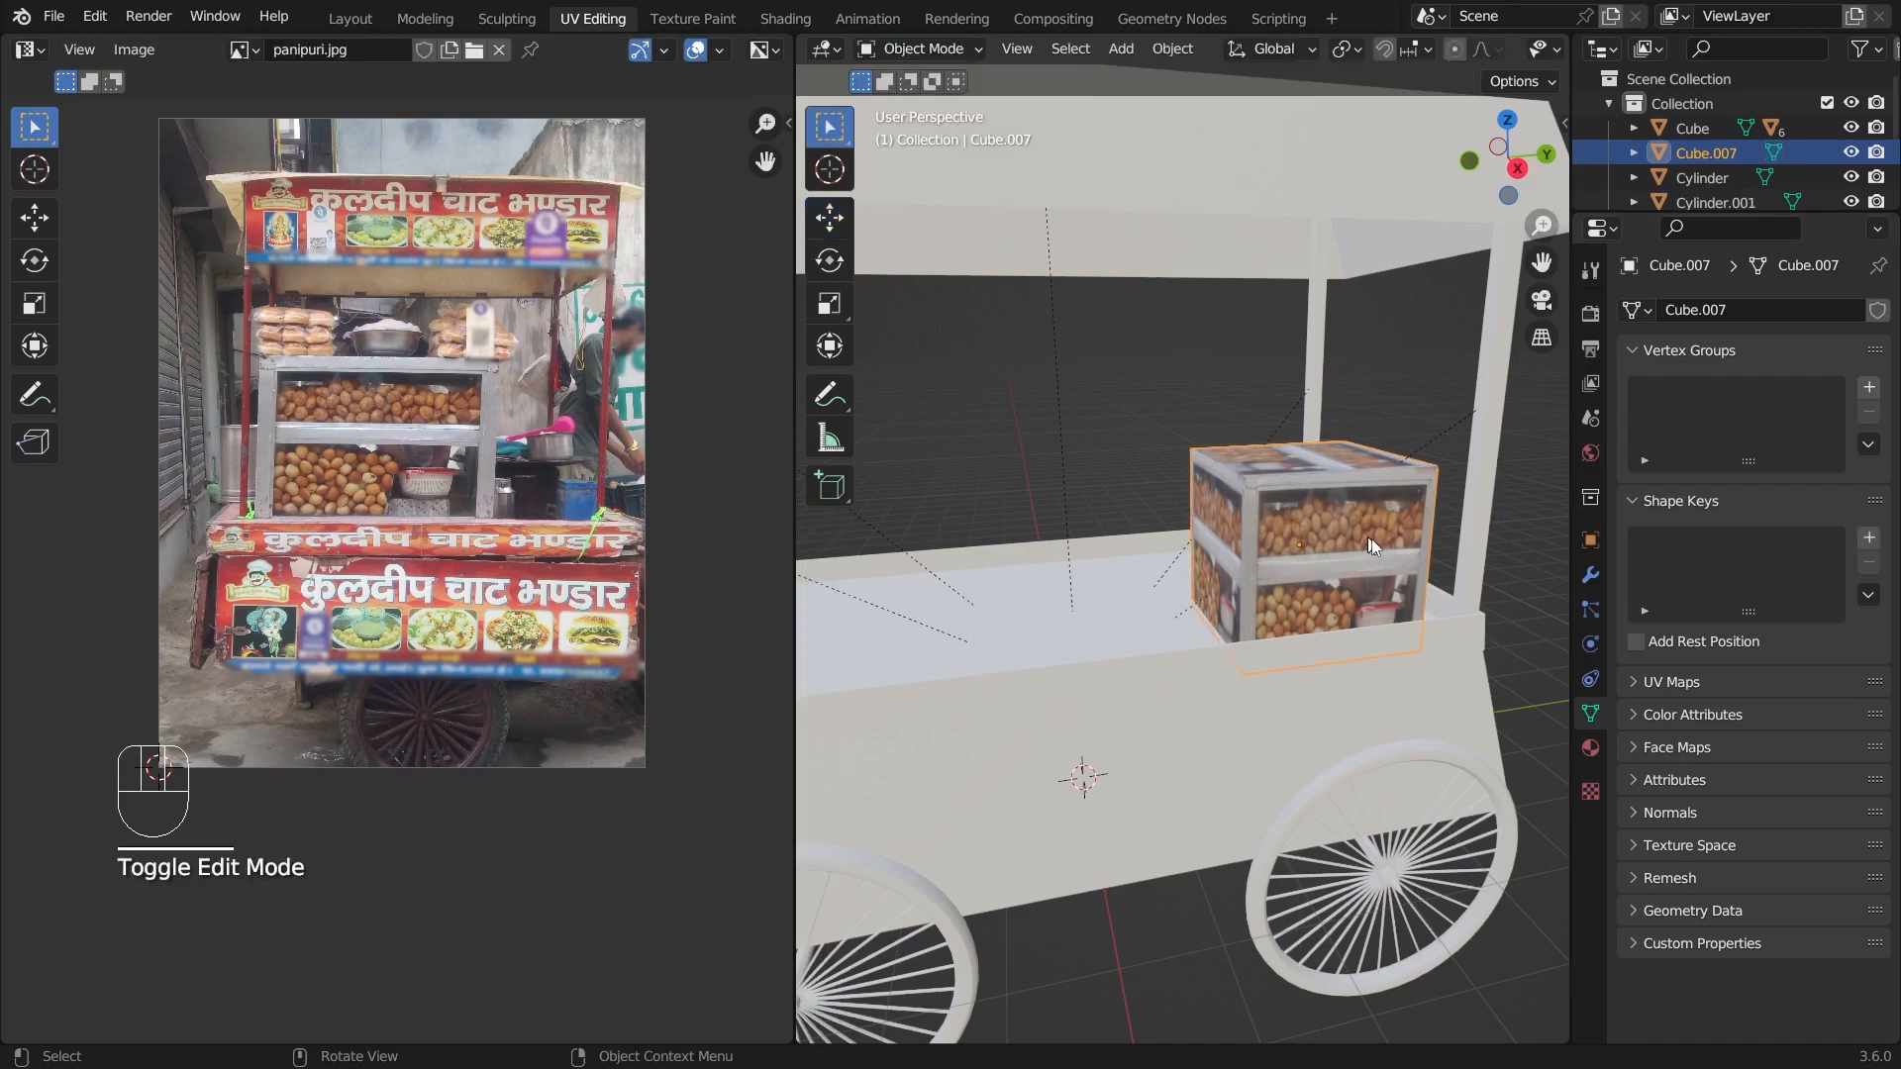
left_click(1370, 542)
middle_click_drag(1376, 584, 1386, 616)
left_click(1591, 748)
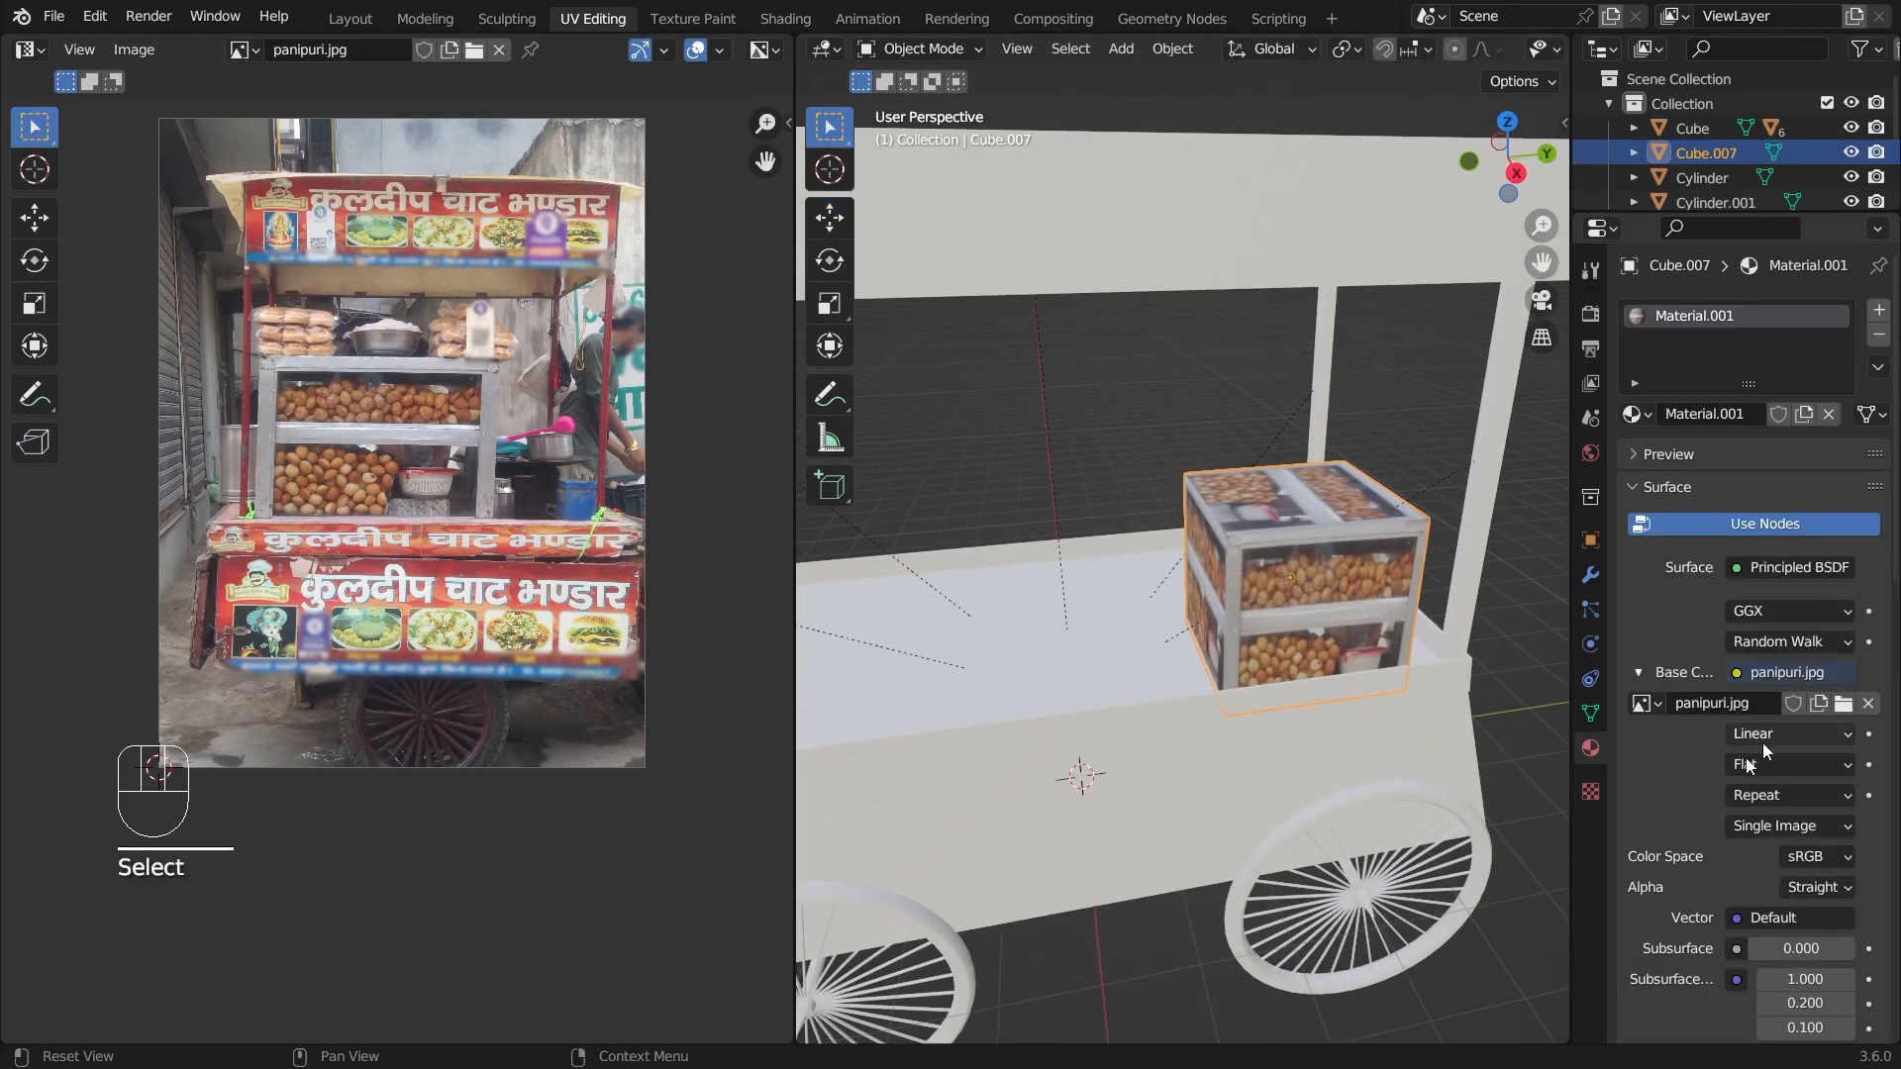
scroll(1742, 783, "down", 10)
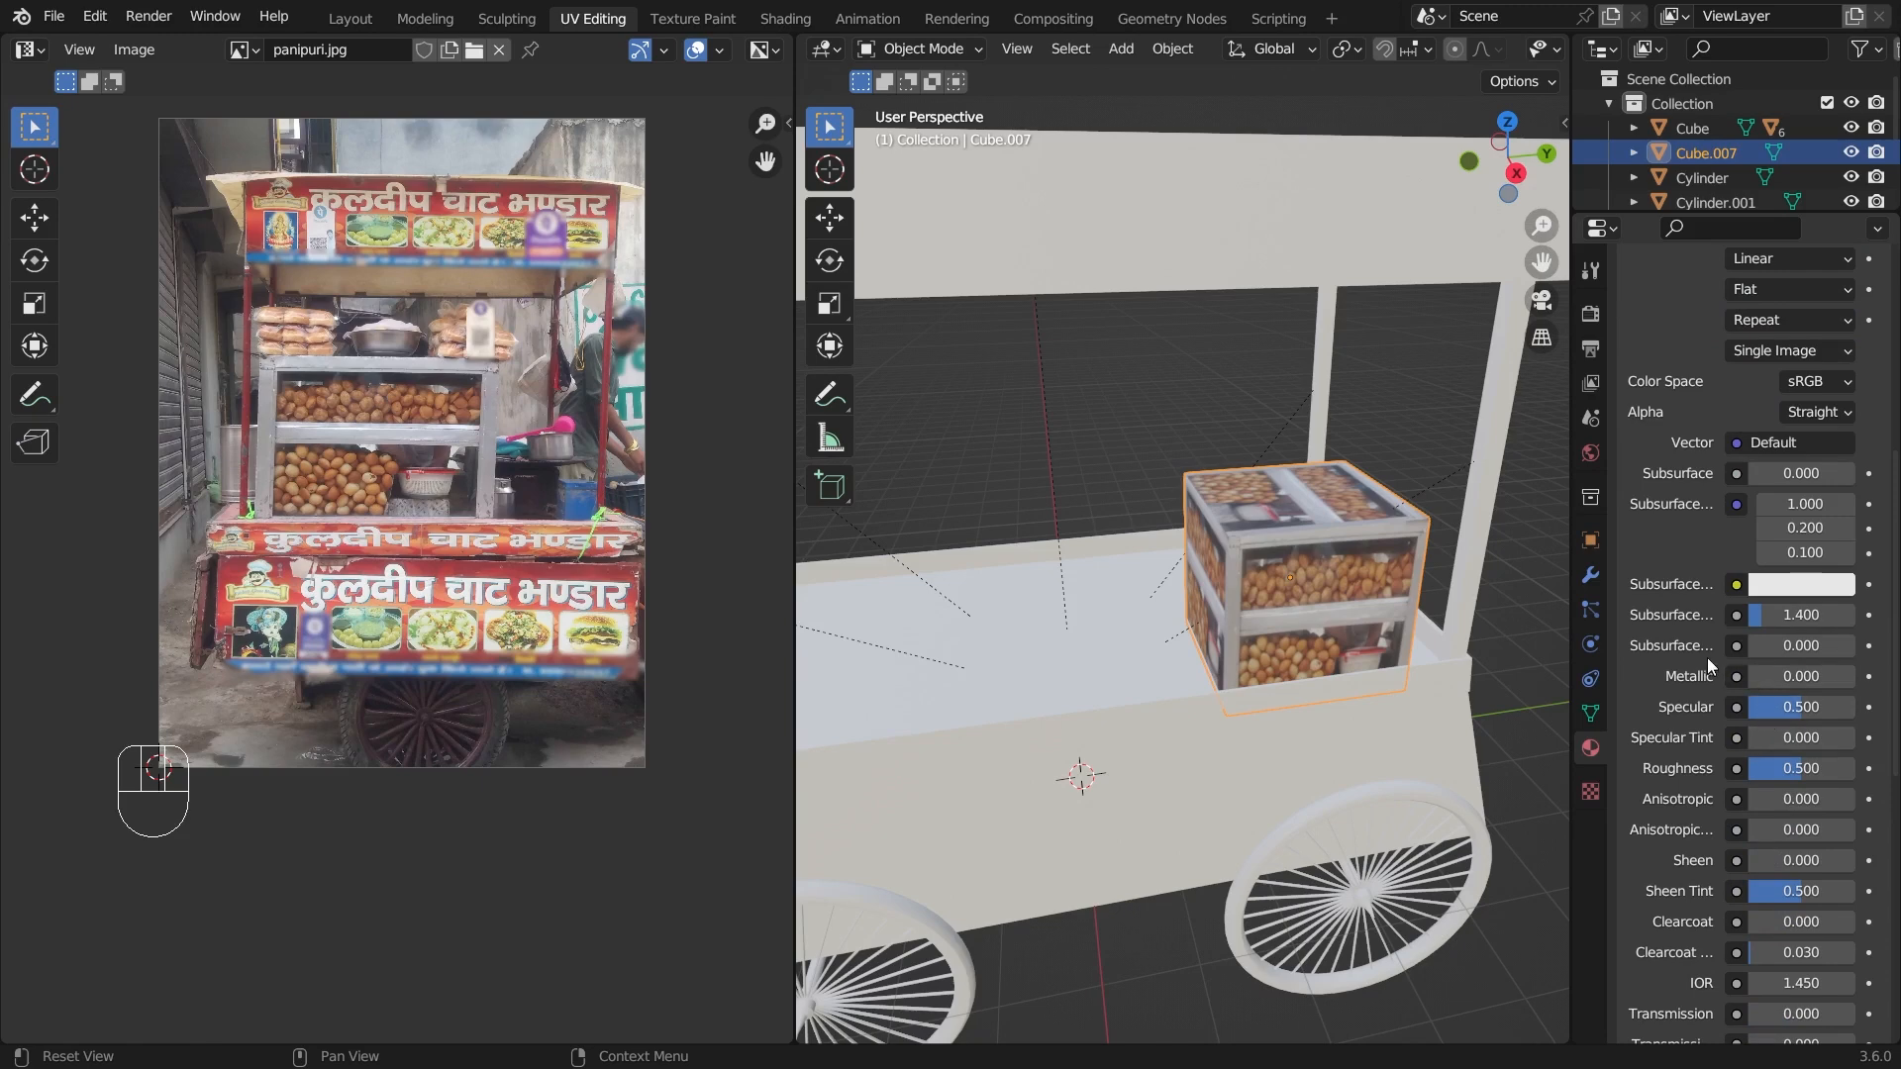
left_click_drag(1801, 769, 1735, 768)
left_click_drag(1797, 704, 1727, 706)
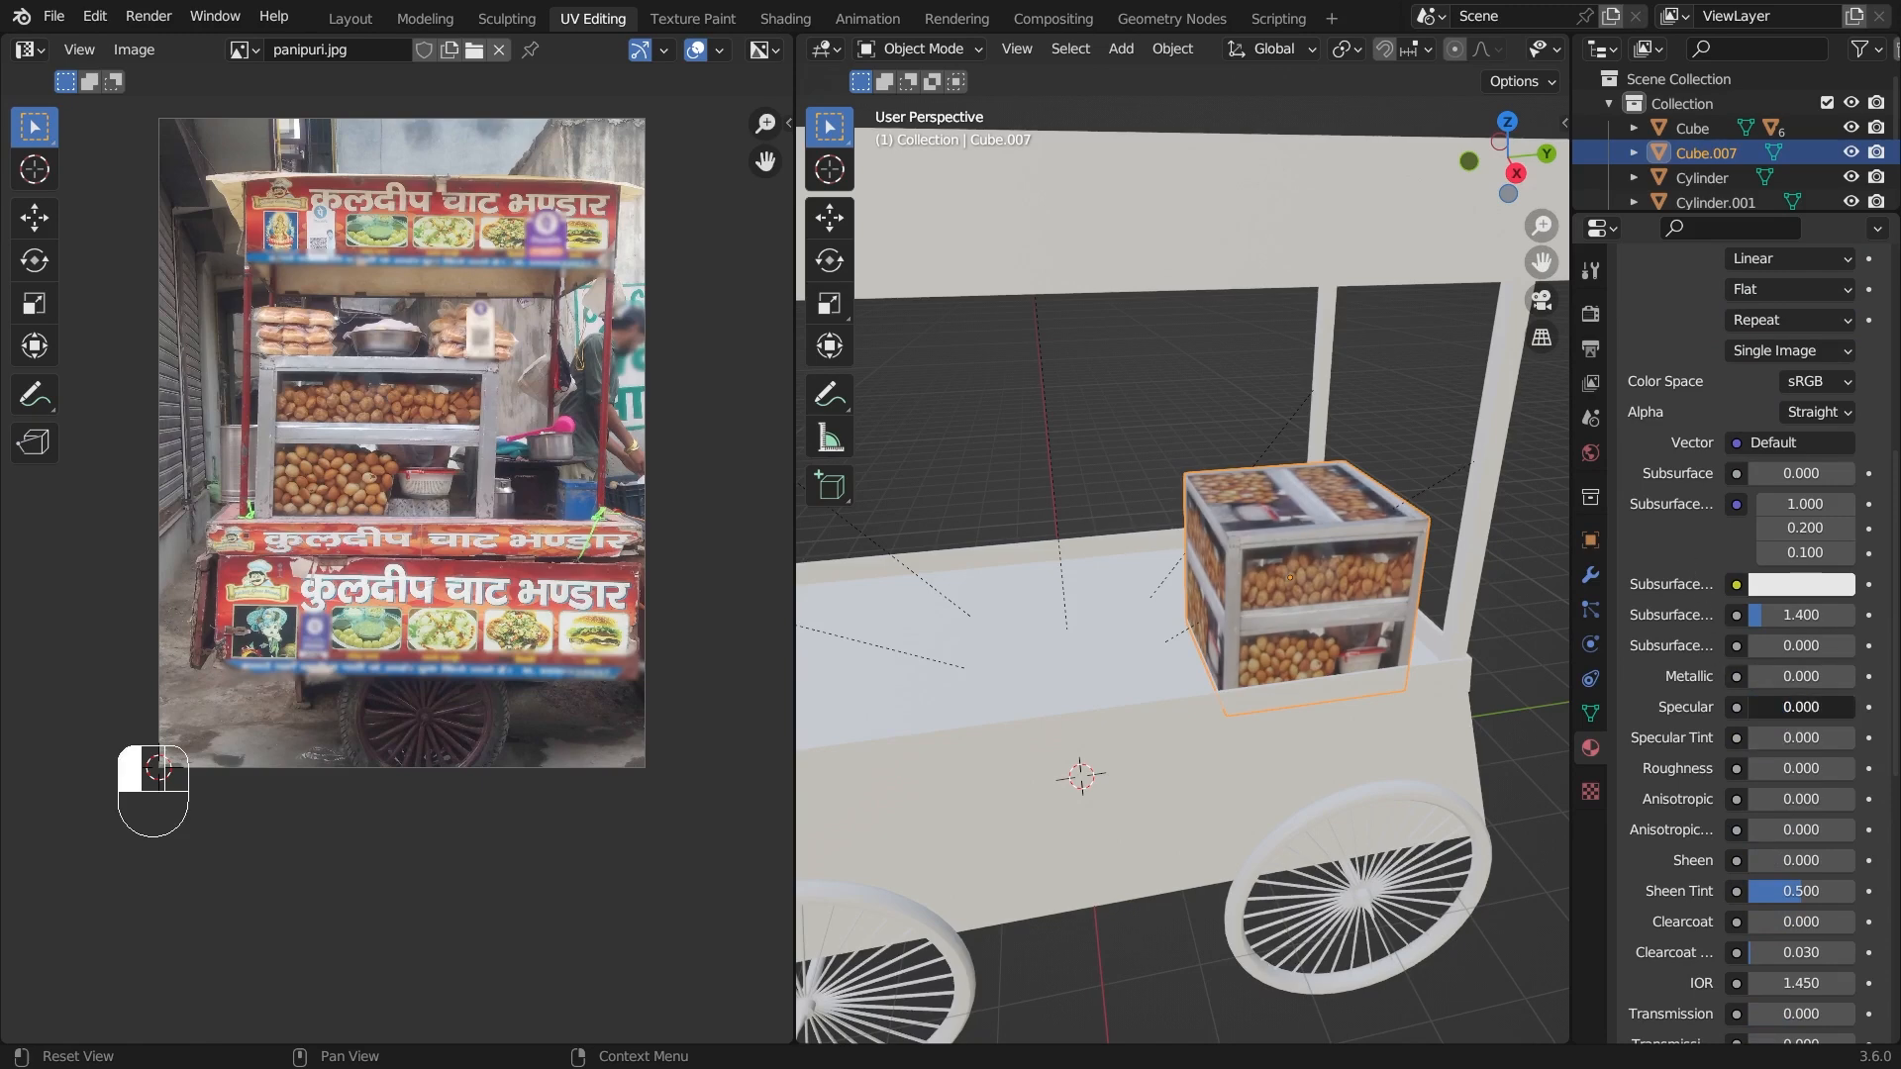
- Raise the display box slightly on the counter along Z
middle_click_drag(1363, 592, 1280, 520)
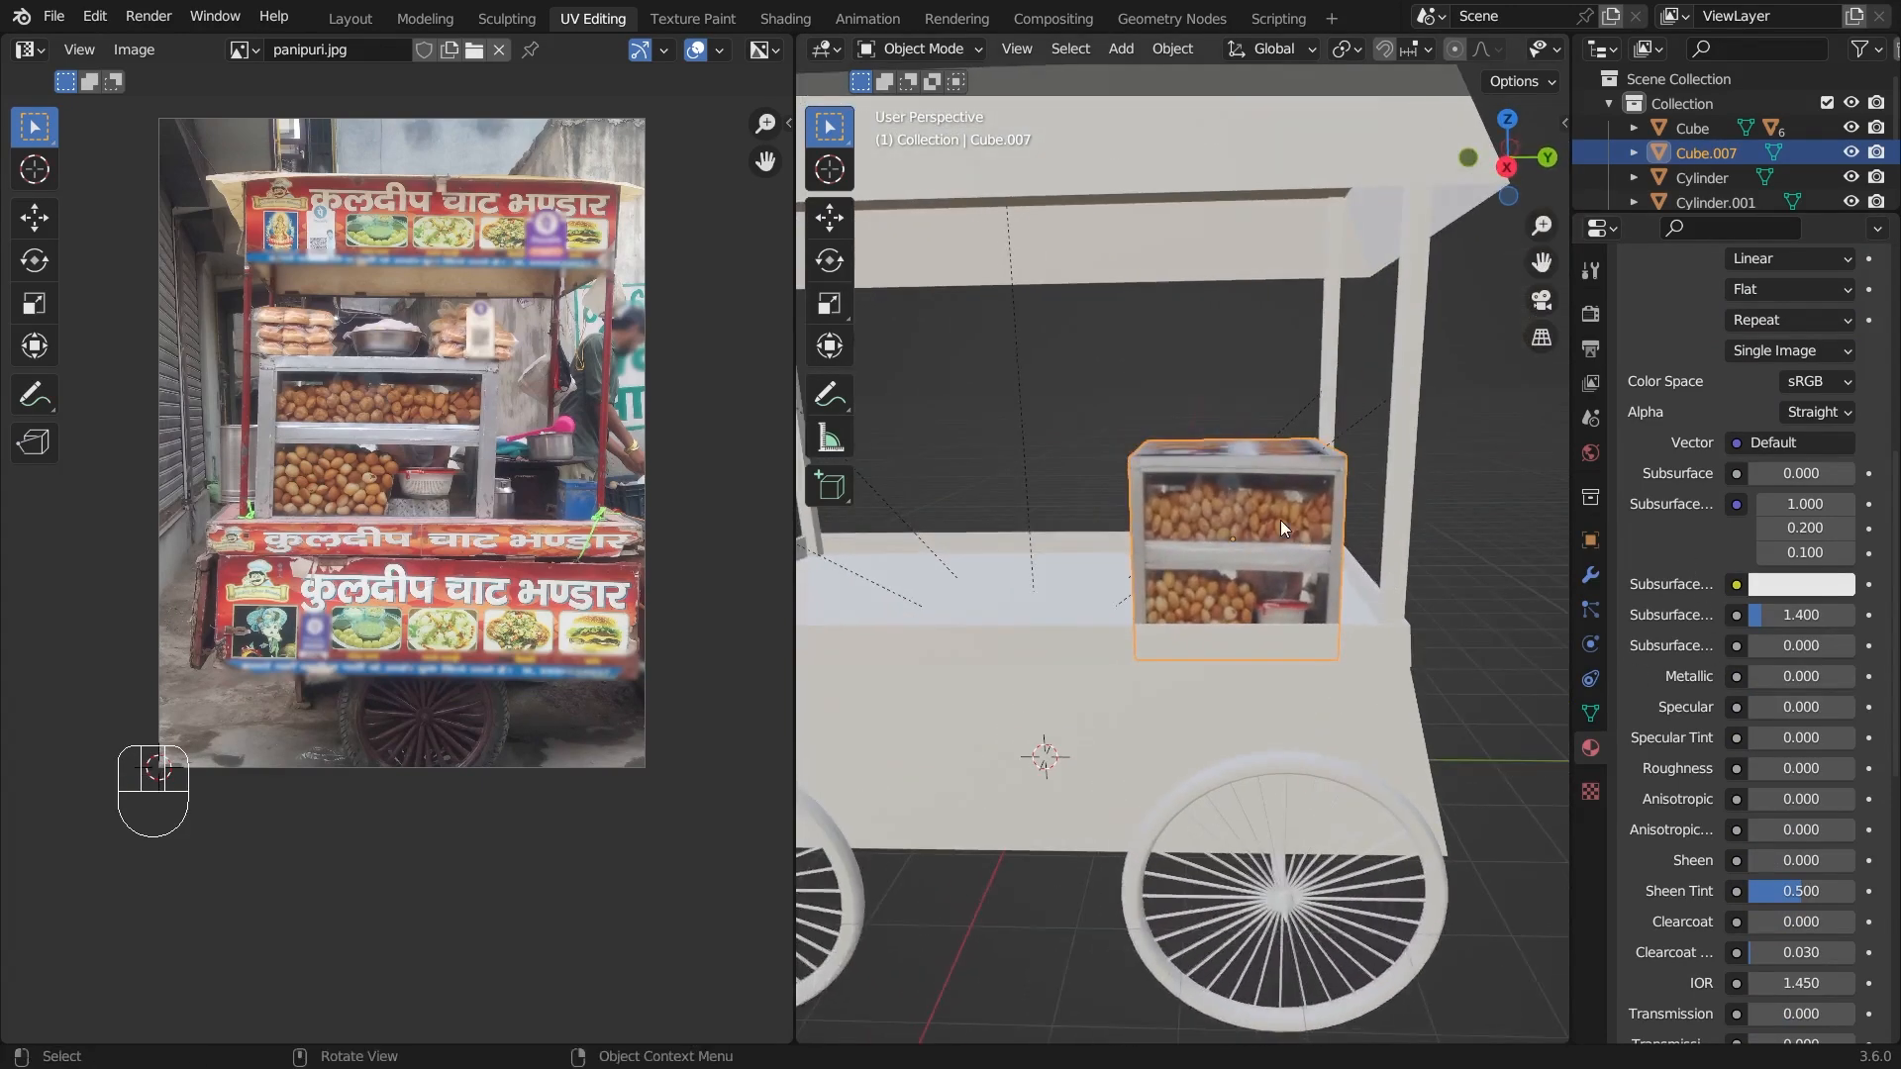
left_click(1284, 521)
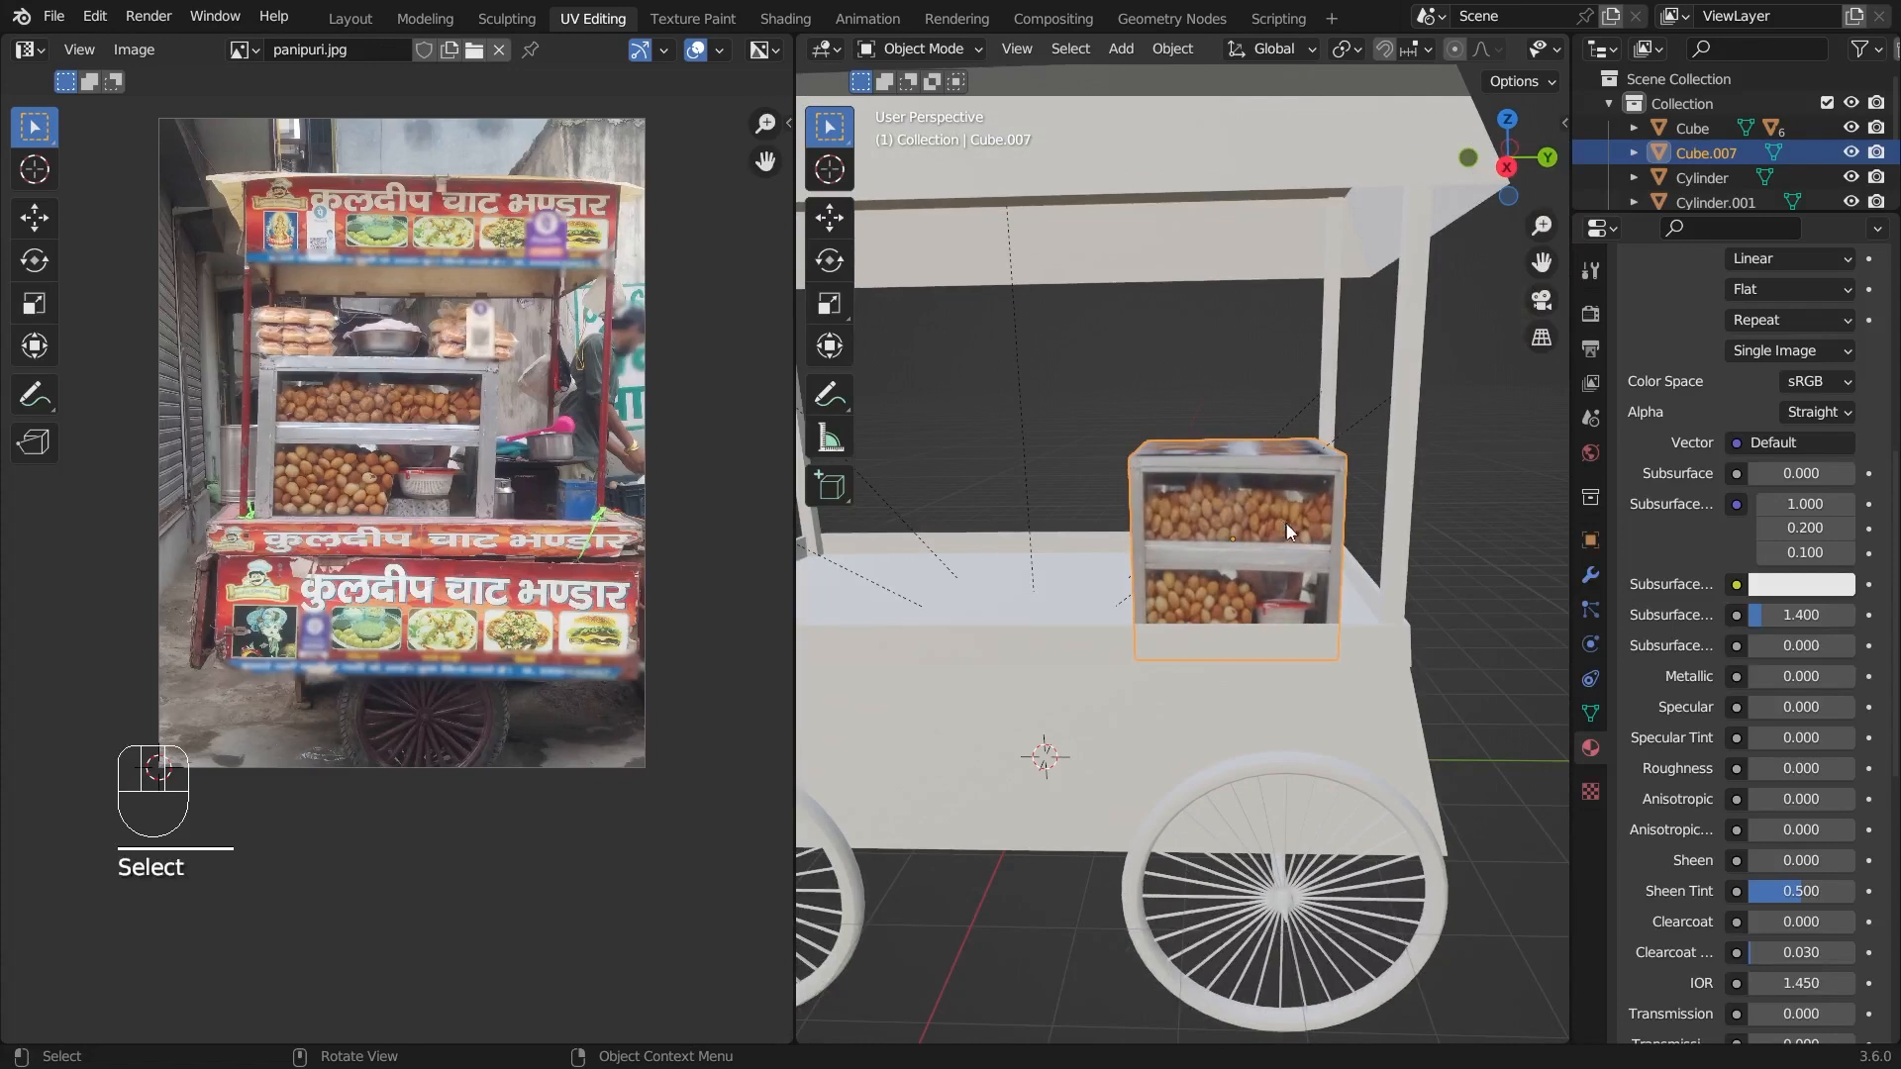
left_click(830, 216)
left_click_drag(1232, 441, 1233, 430)
- Widen the display box along Y and shift it slightly toward the nearby end of the cart
key("s")
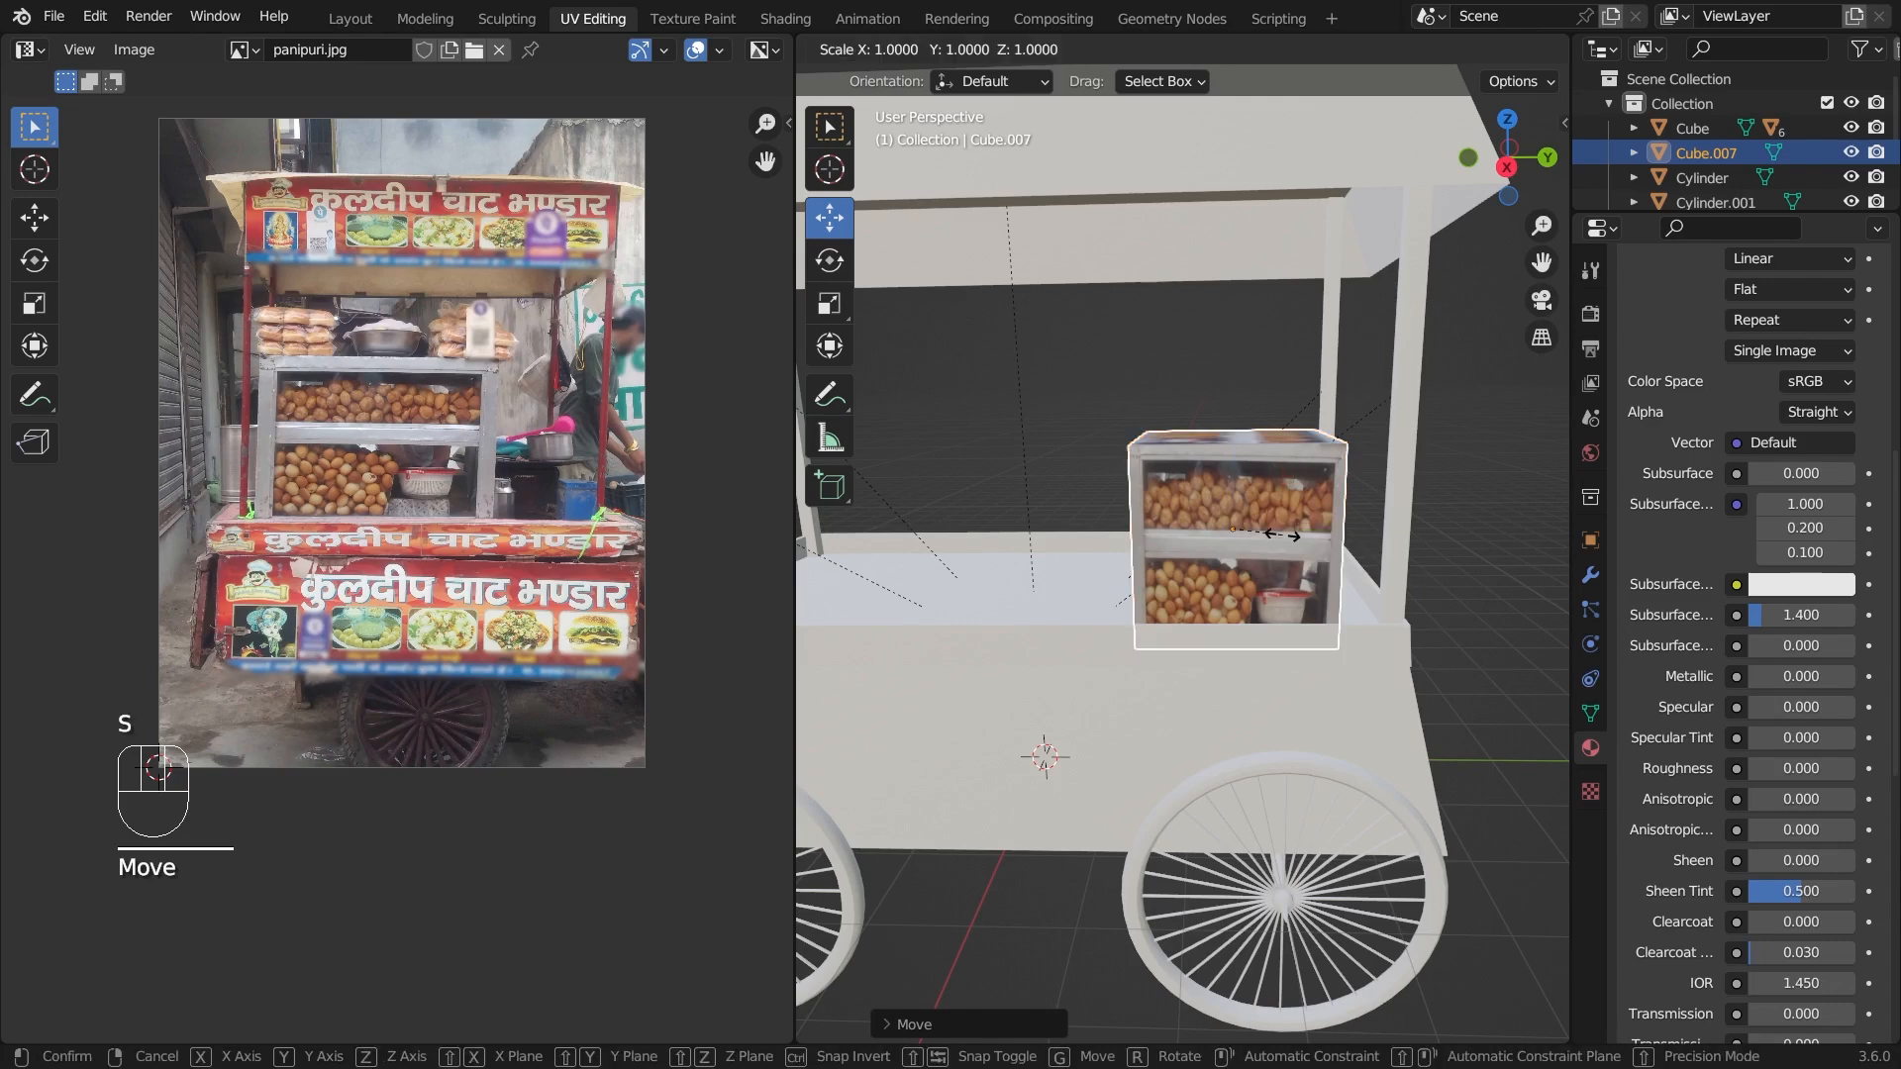
key("y")
left_click(1295, 537)
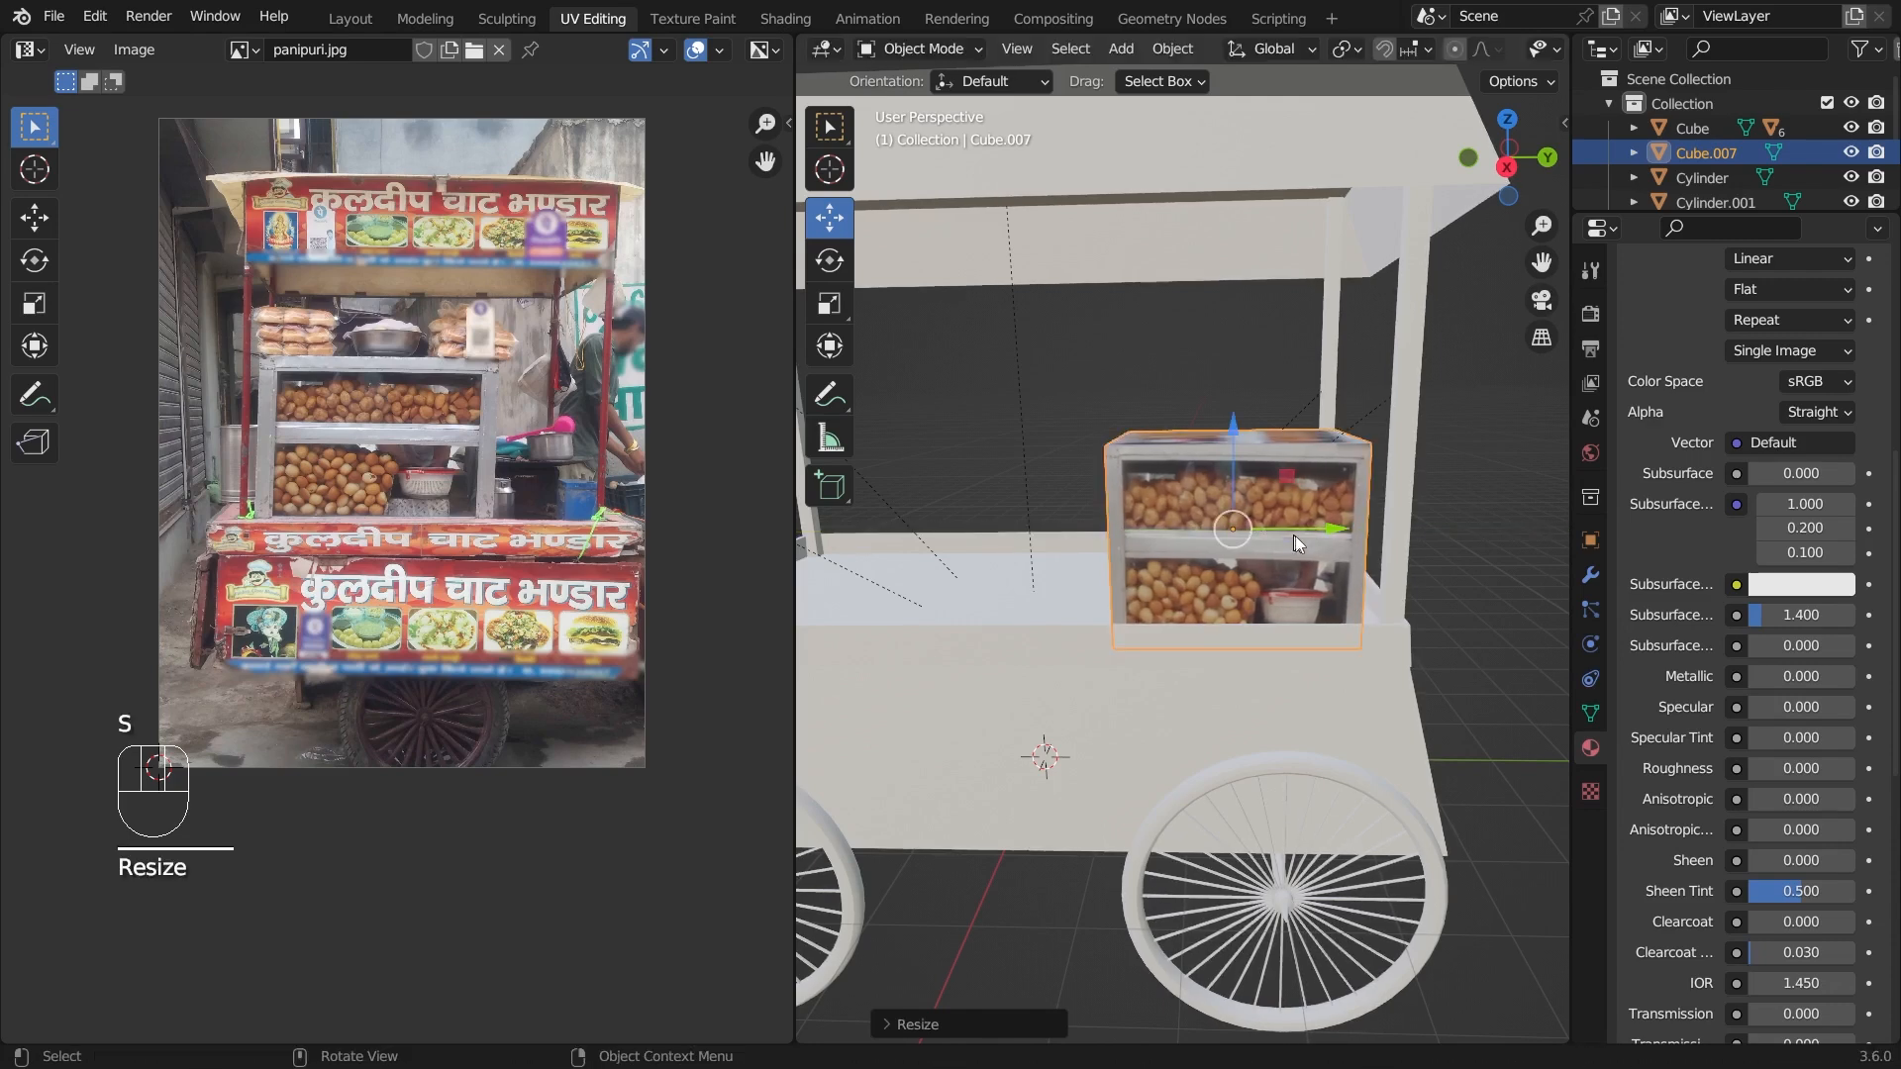
left_click_drag(1343, 532, 1362, 534)
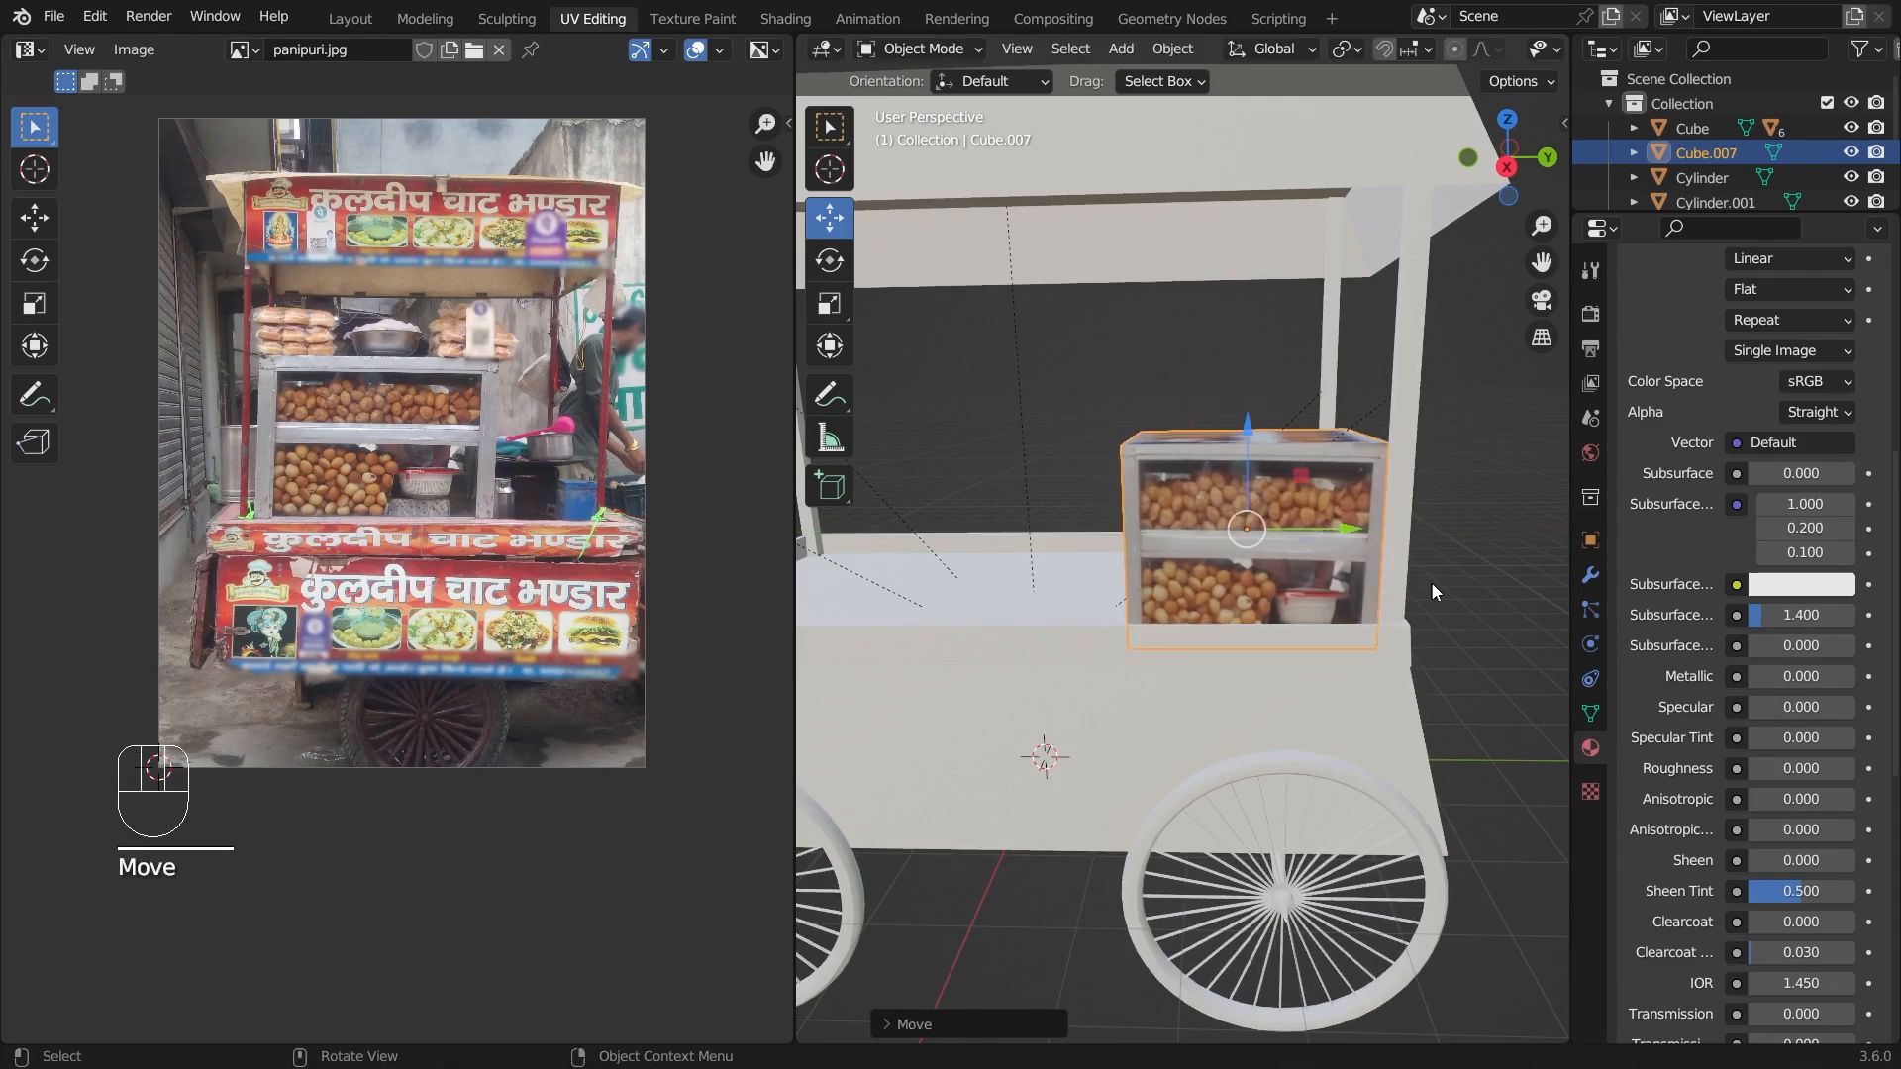
- Add a second material slot to the cart's counter rim and create a new material with an orange base color
left_click(1448, 693)
scroll(1446, 693, "down", 3)
middle_click_drag(1424, 709, 1345, 740)
left_click(1079, 683)
middle_click_drag(1079, 684, 1292, 661)
scroll(1674, 634, "up", 10)
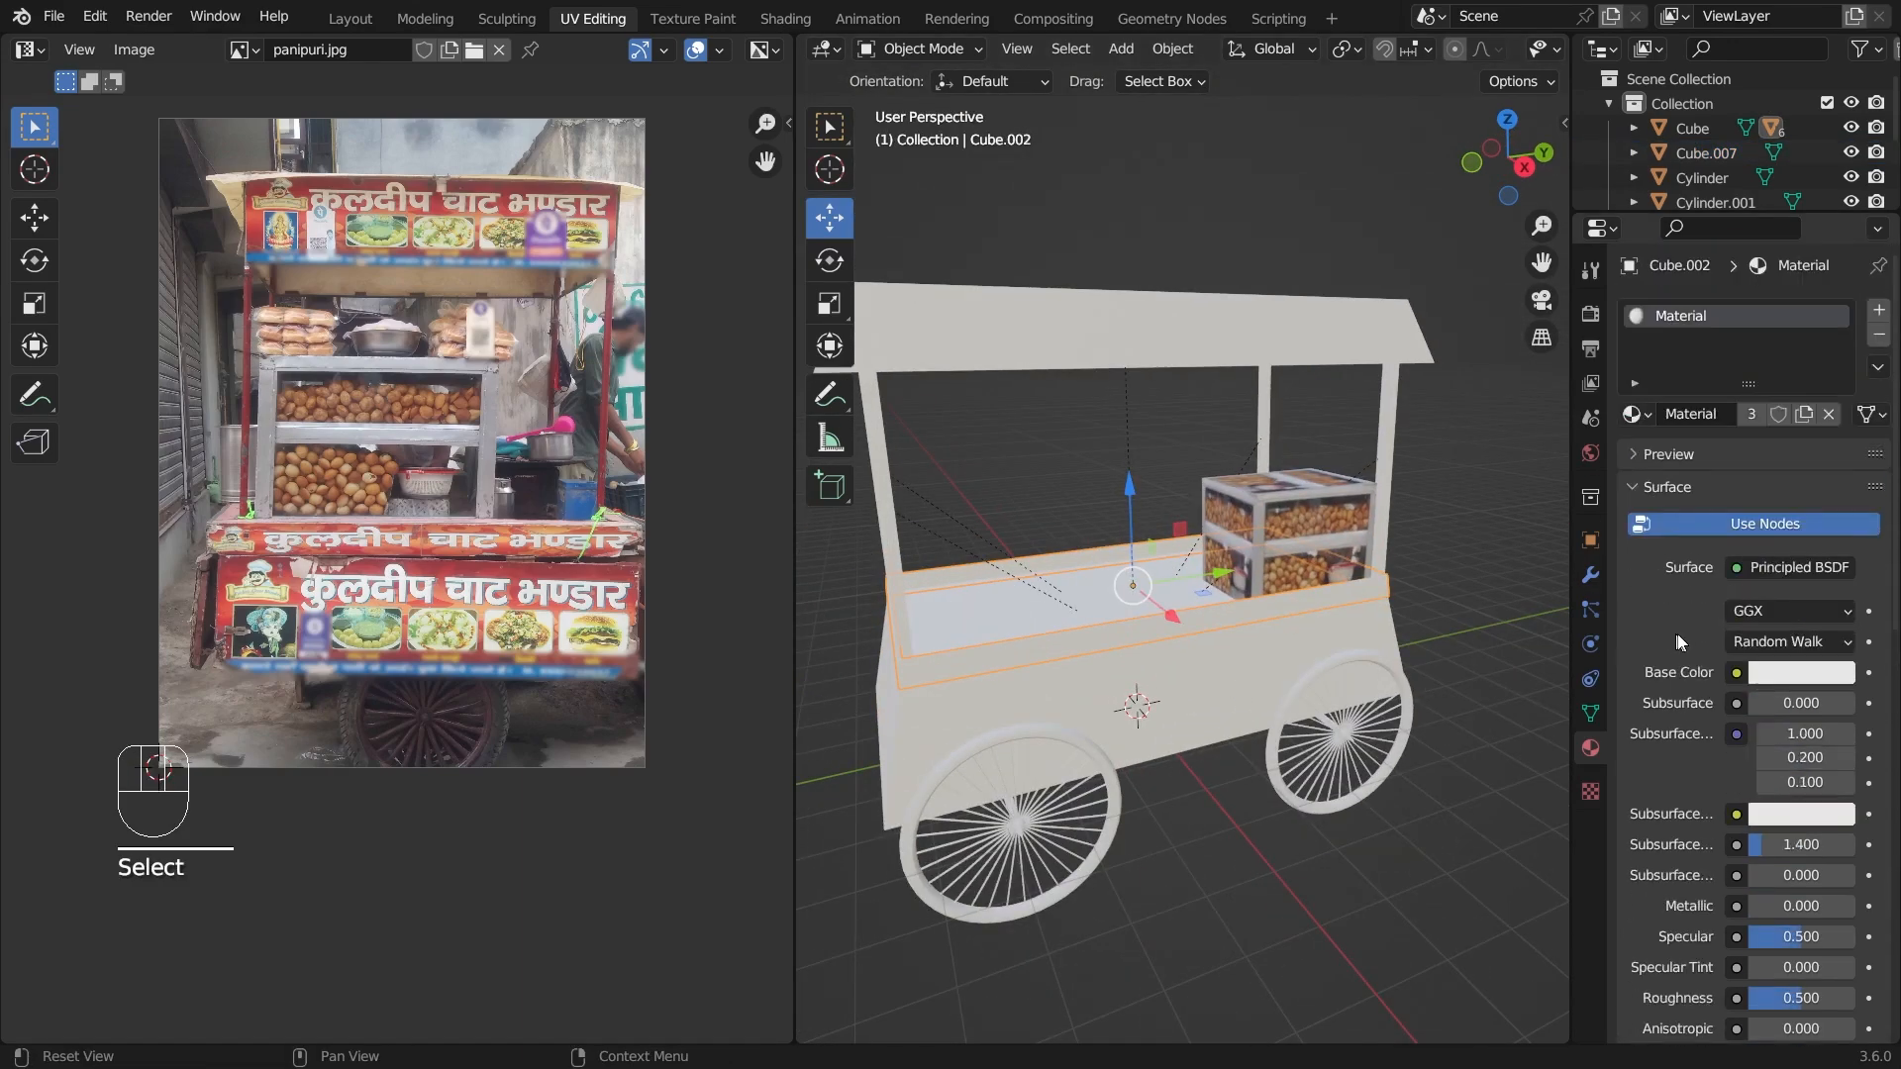
left_click(1878, 310)
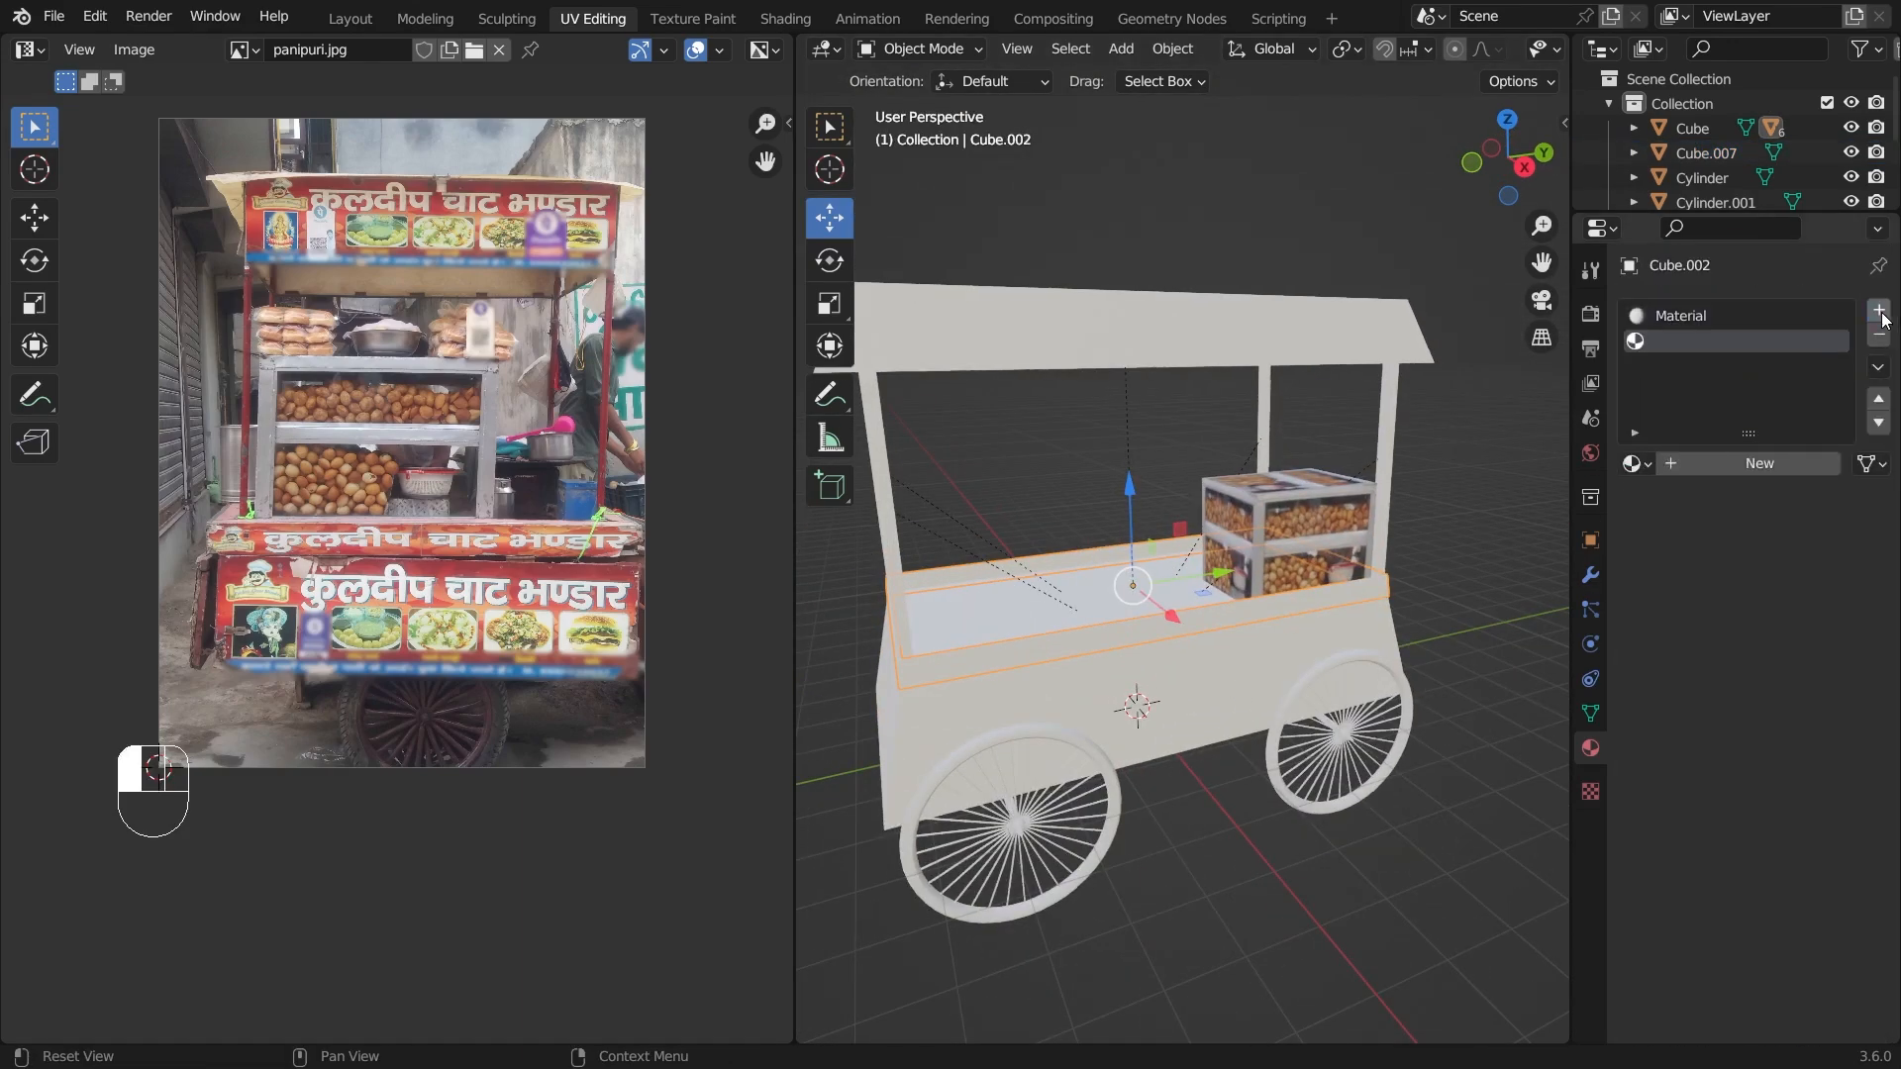
left_click(1755, 458)
left_click(1801, 722)
left_click_drag(1736, 475, 1722, 520)
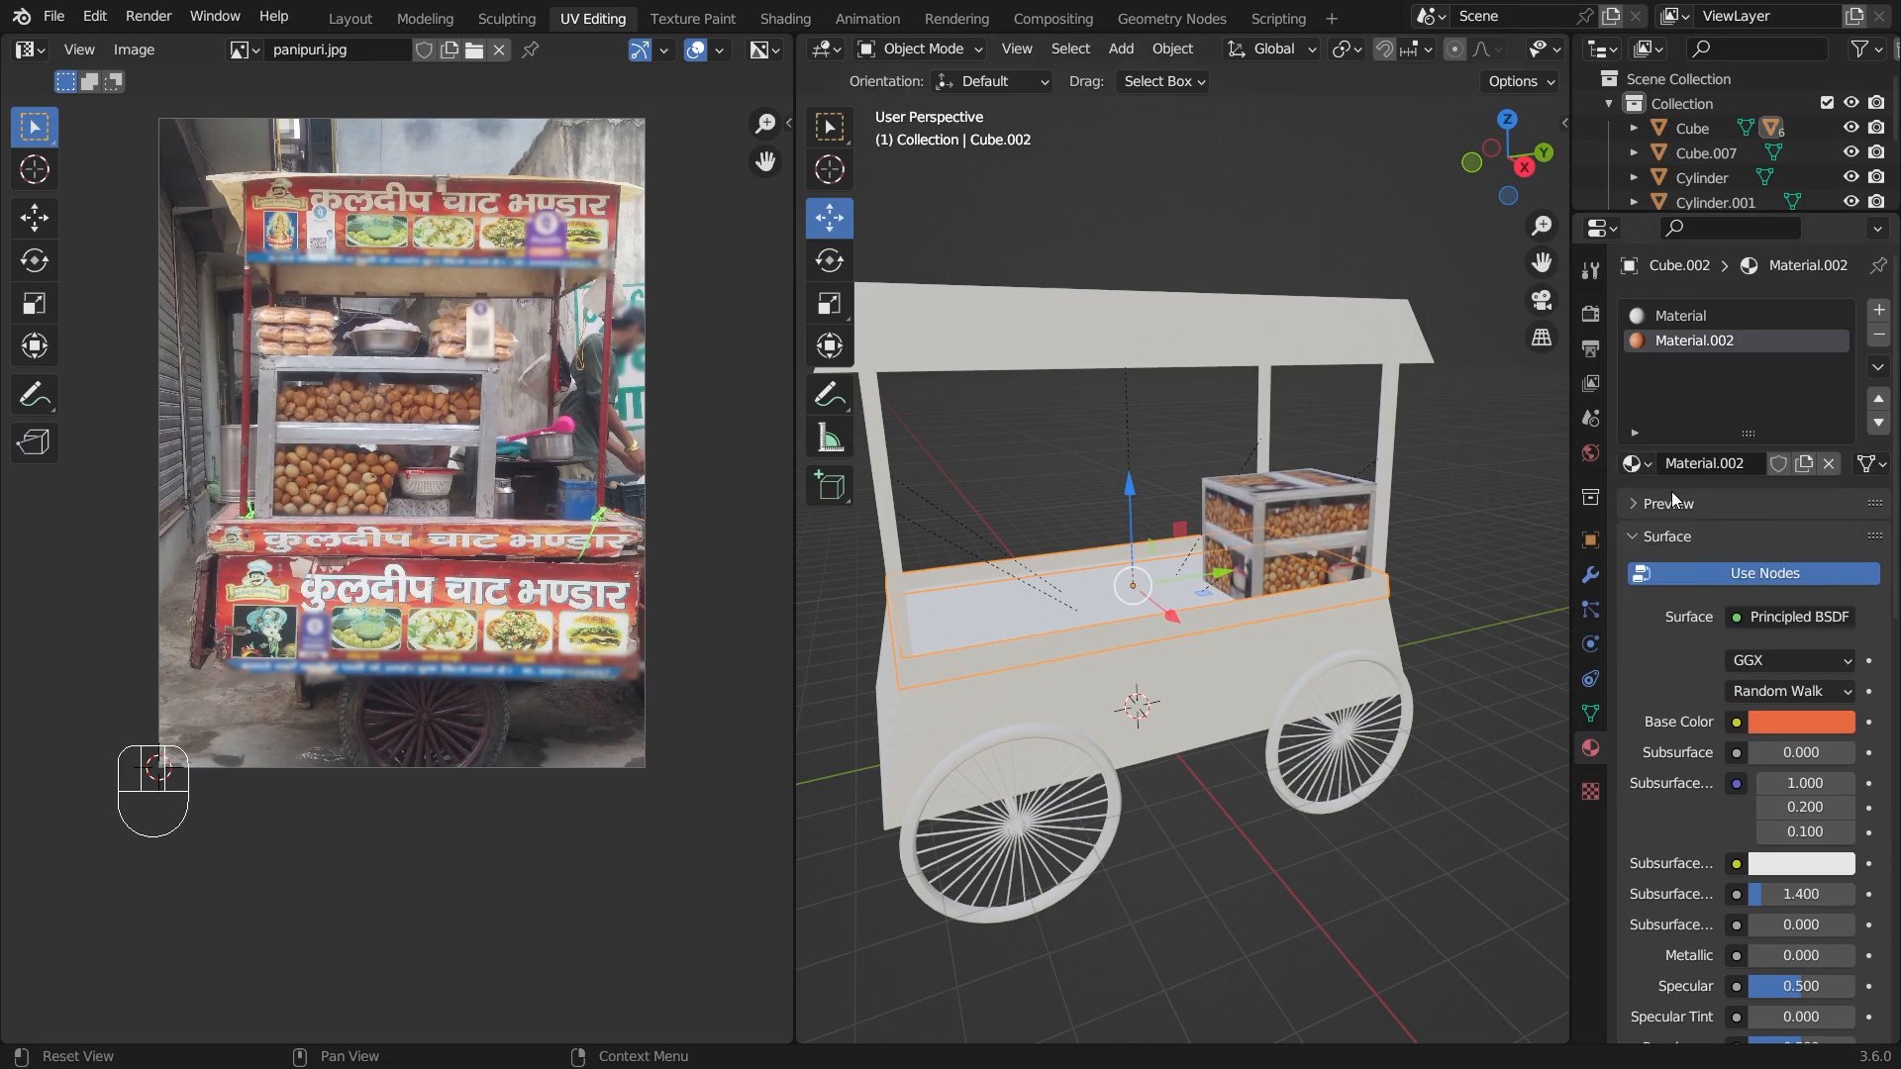
- Apply the orange material to the whole counter rim and check it from several sides
left_click_drag(1636, 462, 1264, 610)
scroll(1478, 725, "up", 5)
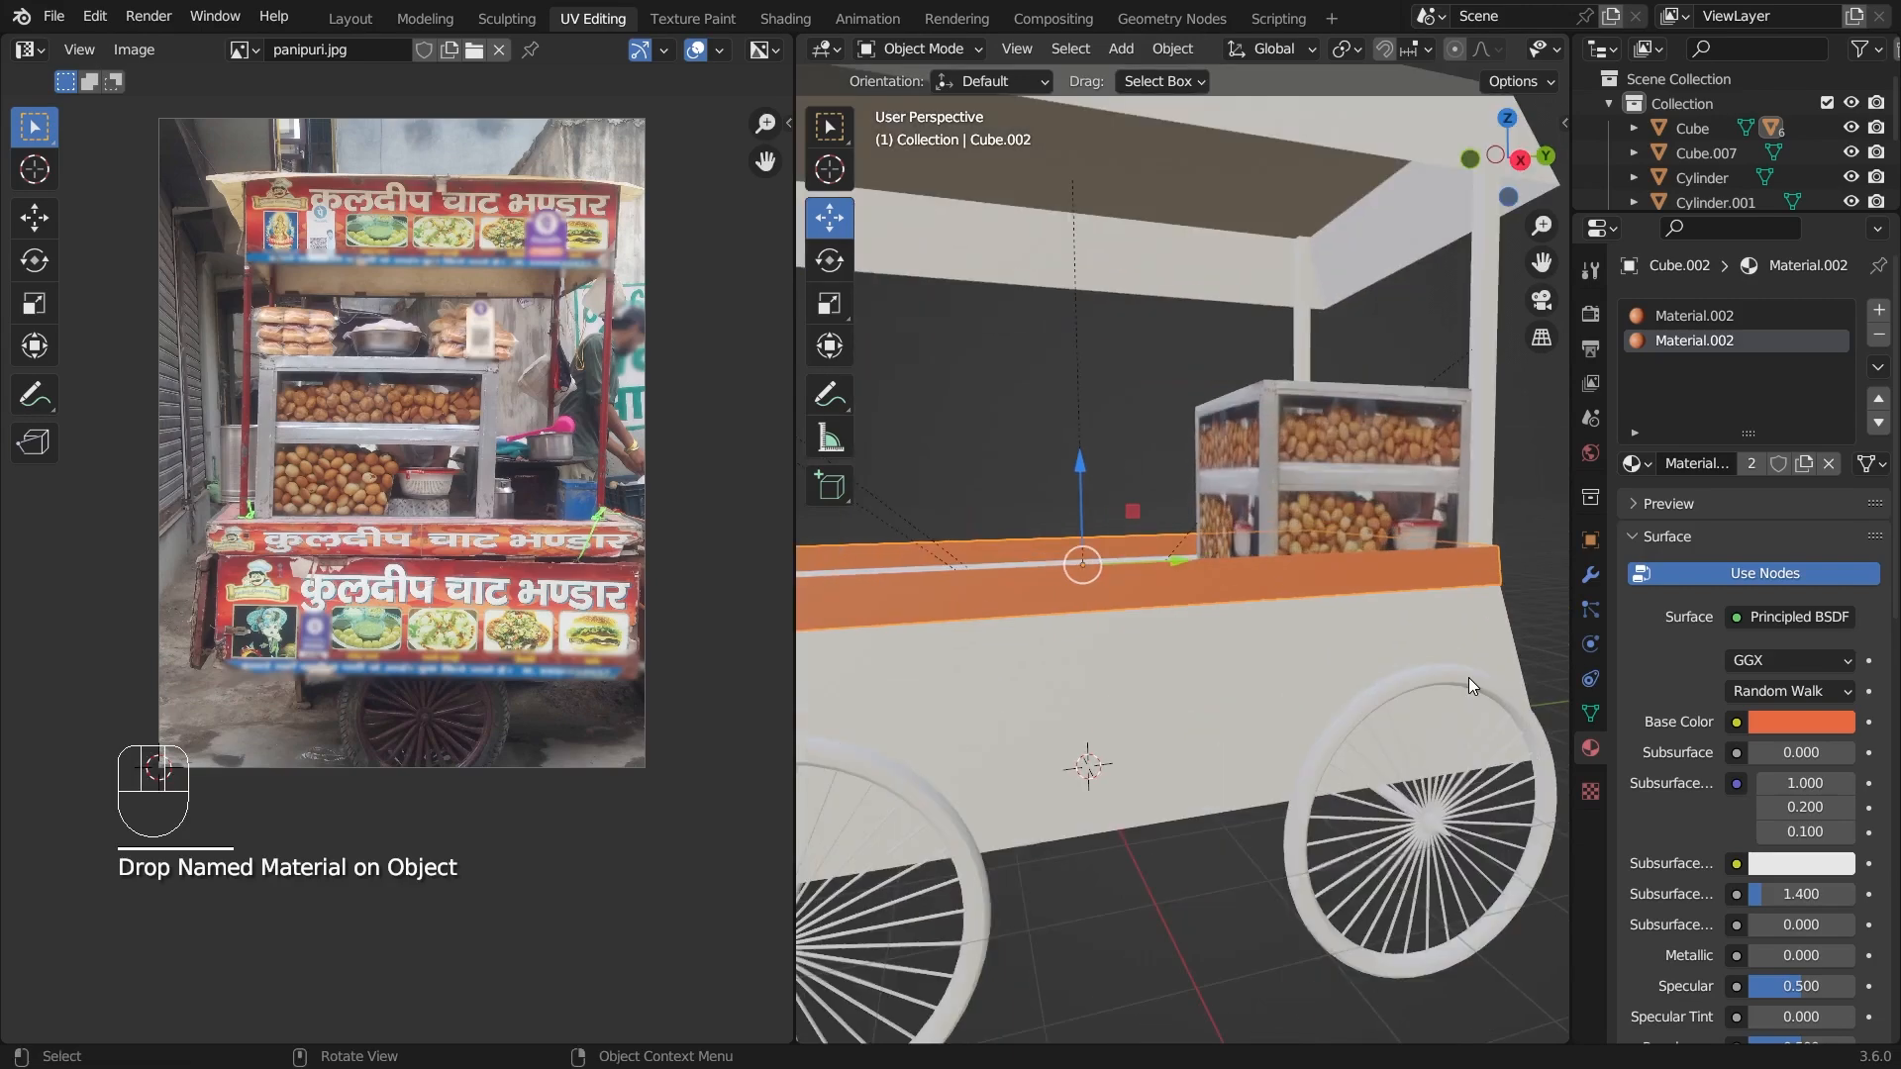
scroll(1469, 679, "down", 5)
middle_click_drag(1319, 700, 1468, 507)
middle_click_drag(1366, 668, 1644, 682)
middle_click_drag(1101, 686, 1202, 671)
scroll(1238, 654, "down", 1)
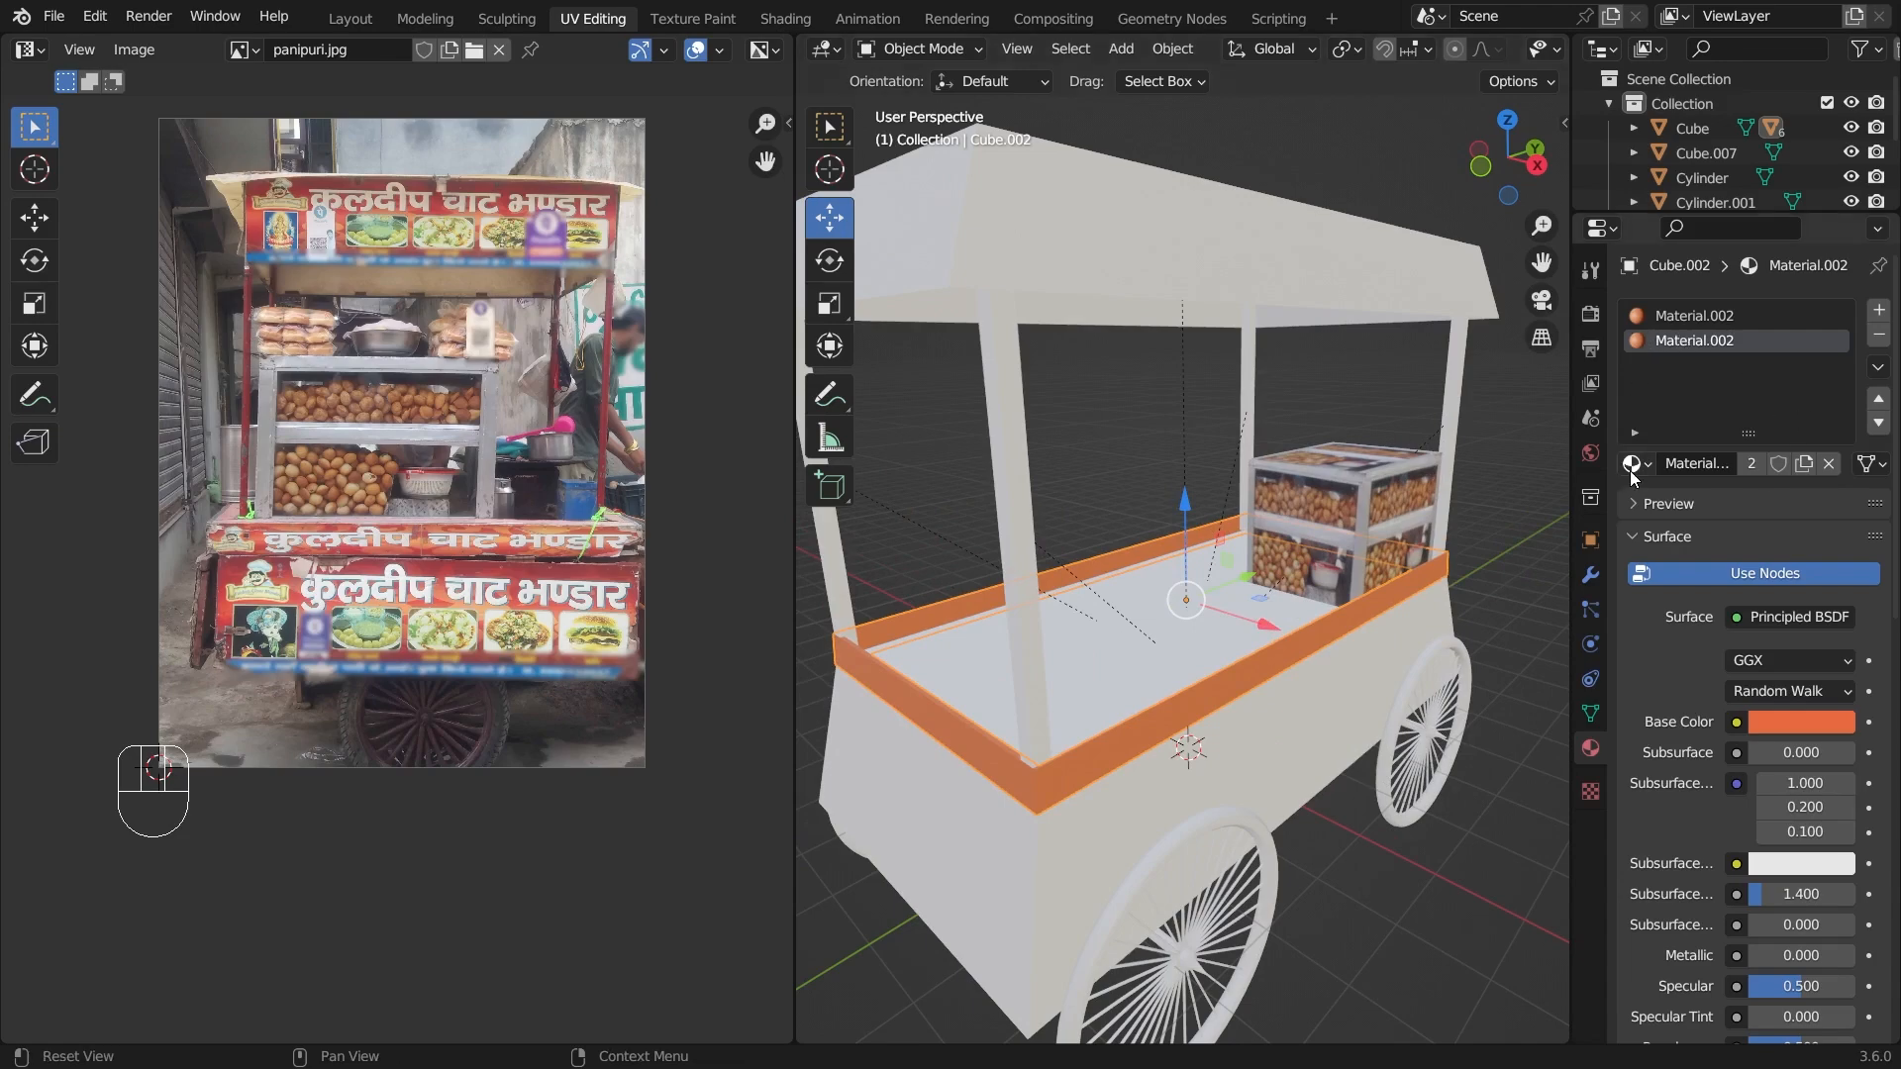
- Apply the same orange material to the cart's main body
left_click_drag(1630, 465, 1115, 654)
middle_click_drag(1315, 724, 1213, 703)
scroll(1325, 723, "down", 2)
- Select all faces of the cart's main body in Edit Mode and use panipuri.jpg as an image texture for its base color
left_click(1275, 673)
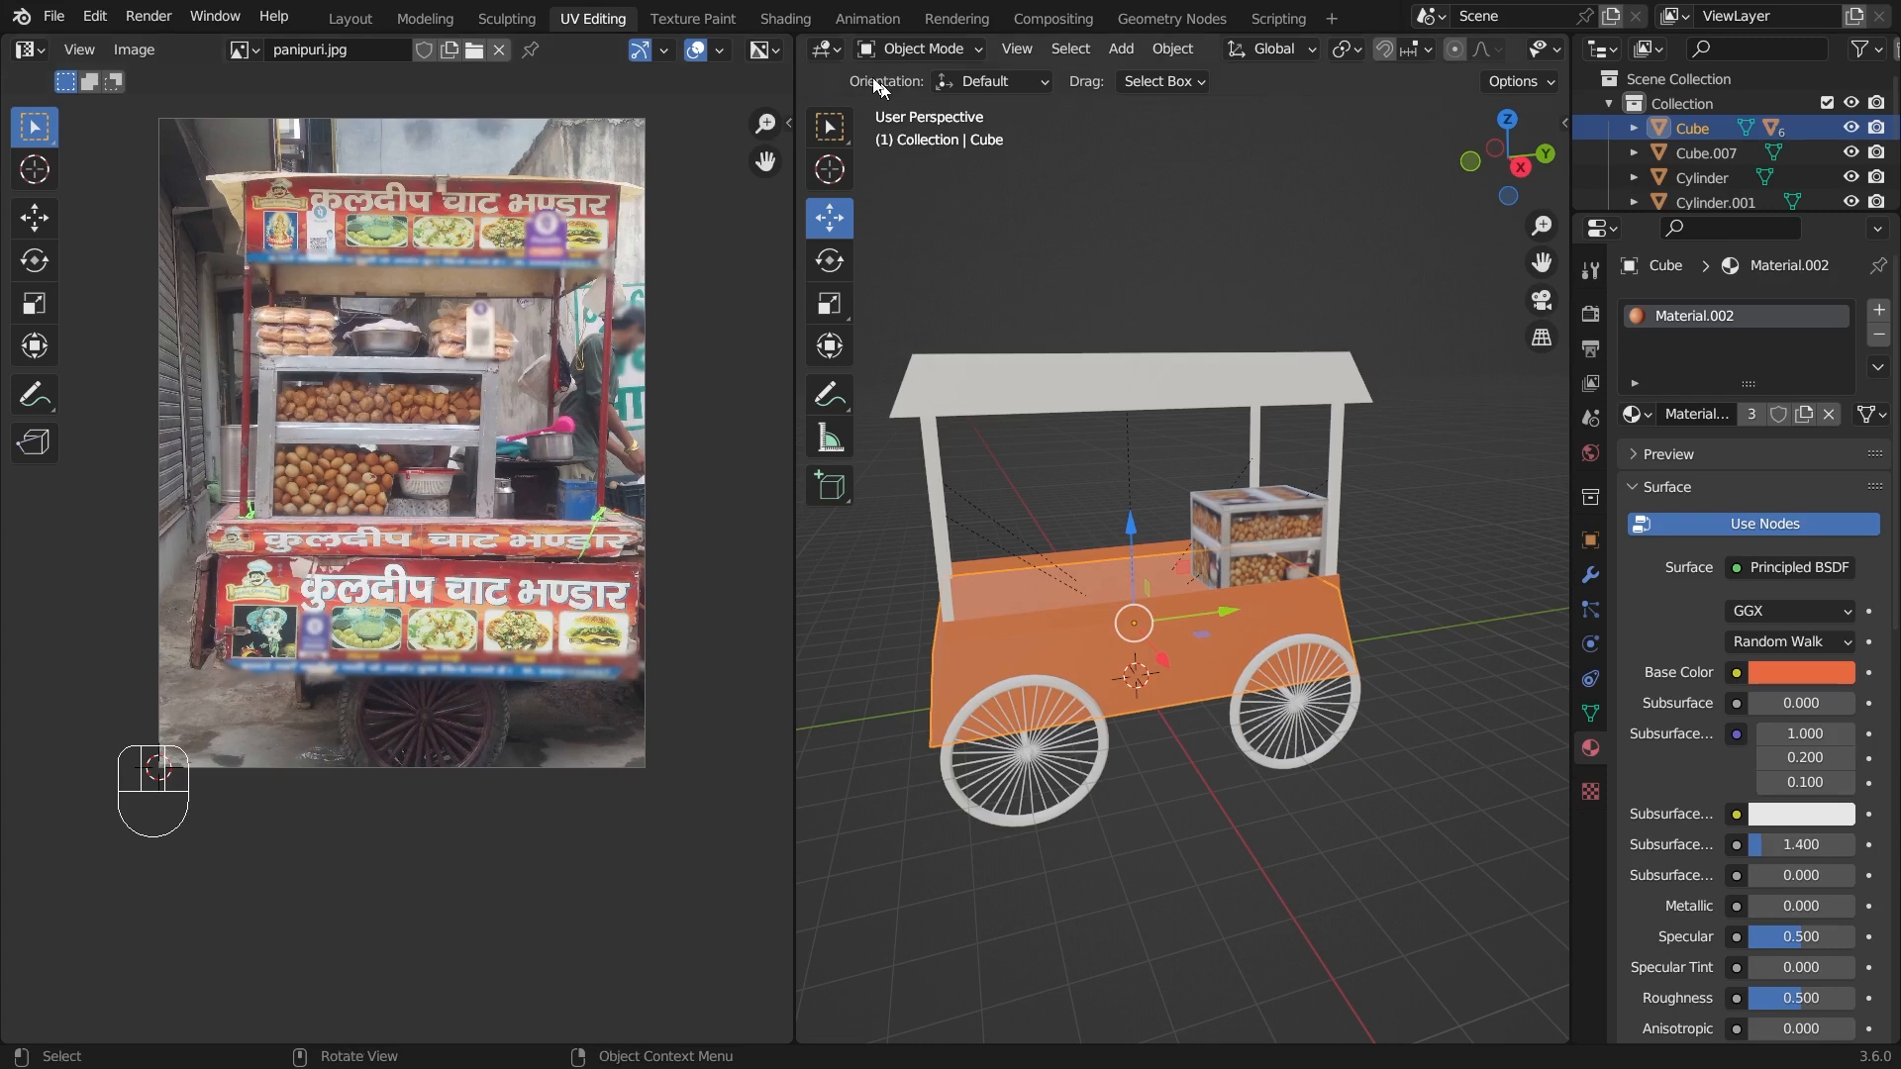
left_click(888, 50)
left_click(913, 130)
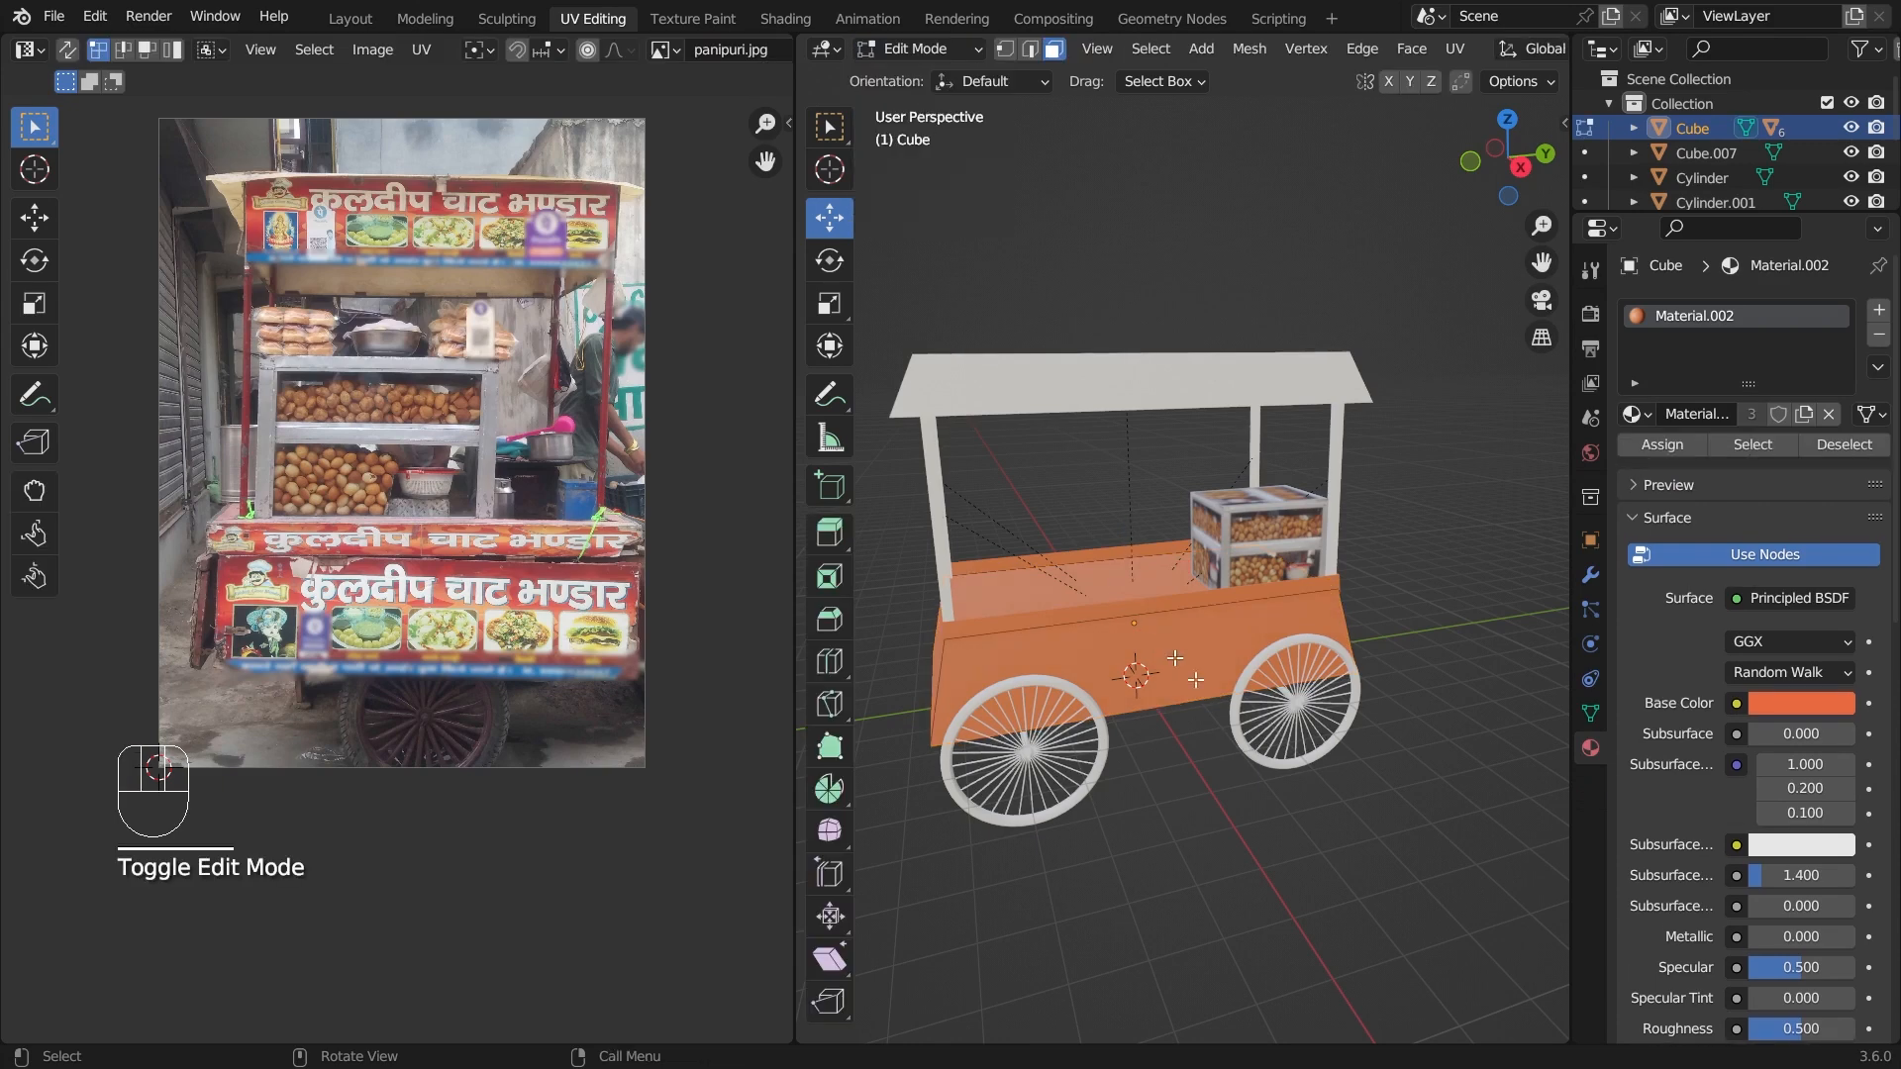
scroll(1248, 717, "up", 3)
scroll(1247, 717, "down", 3)
key("a")
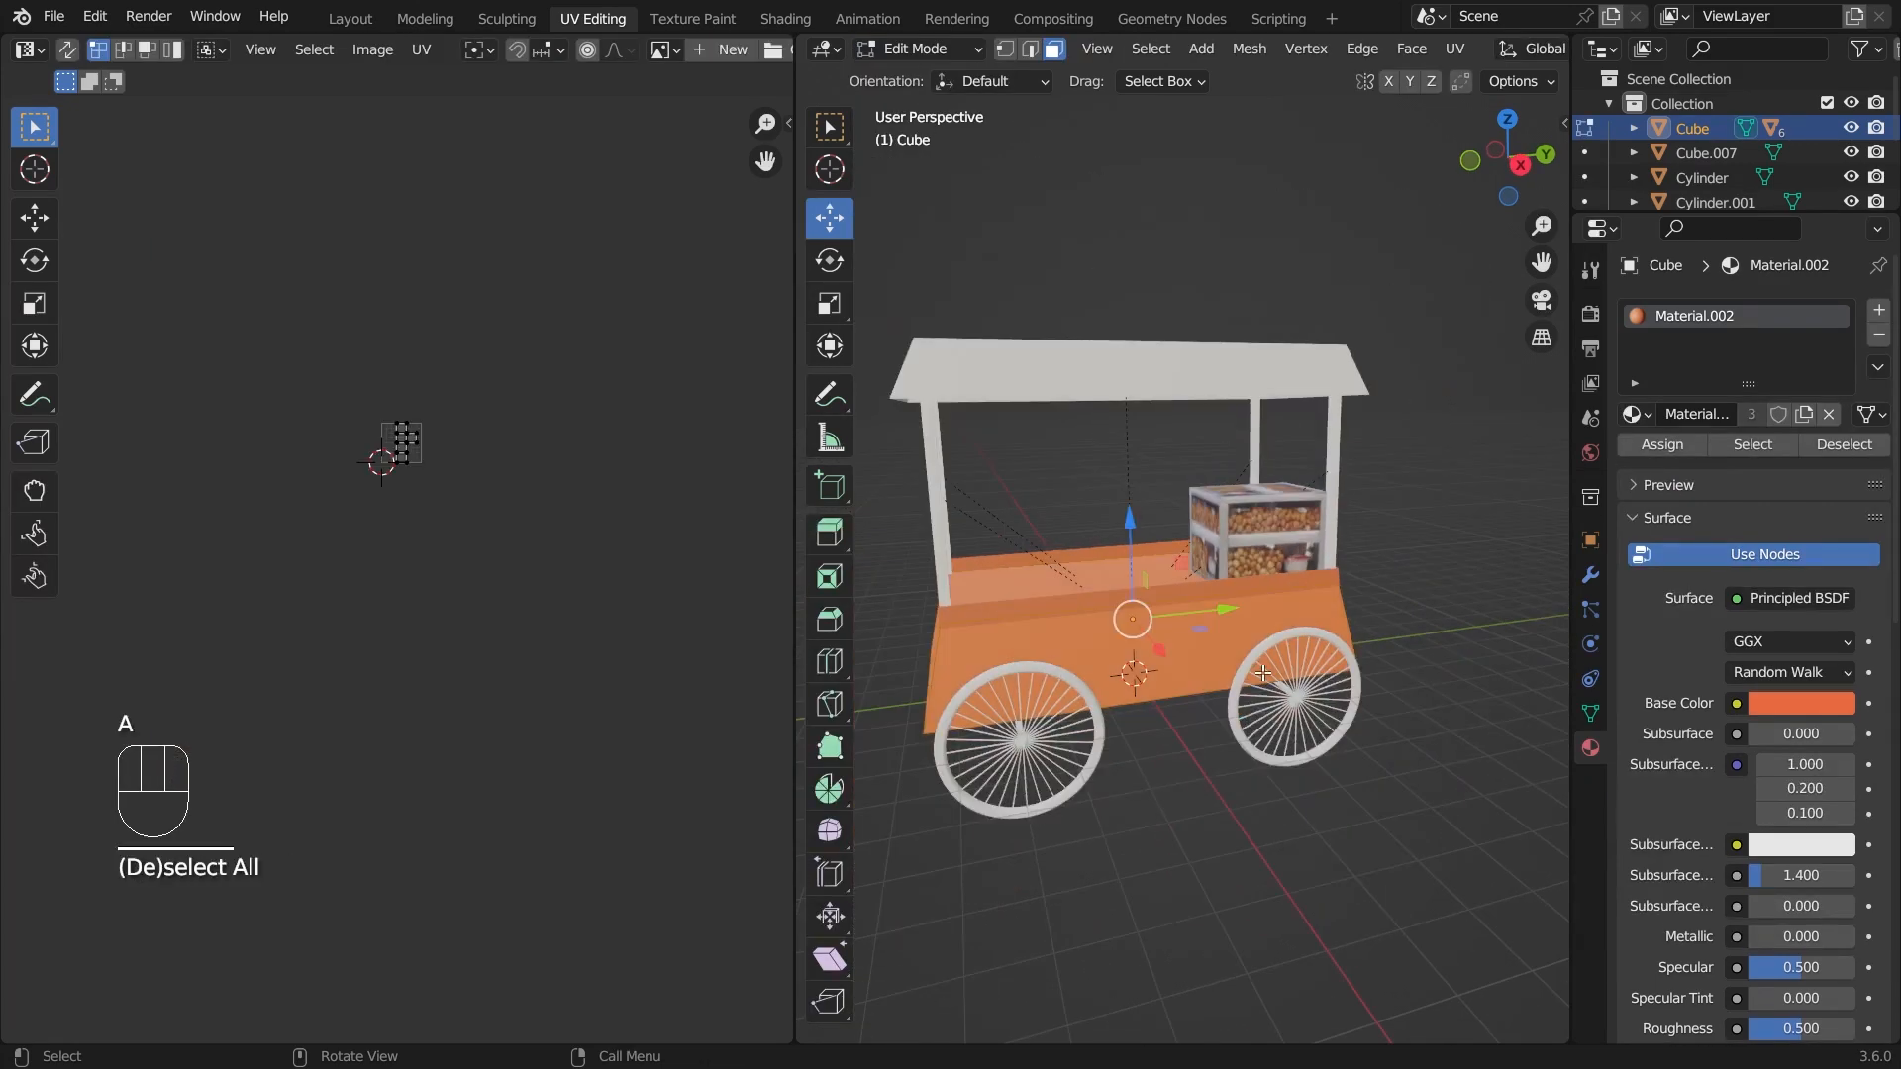
scroll(543, 600, "up", 5)
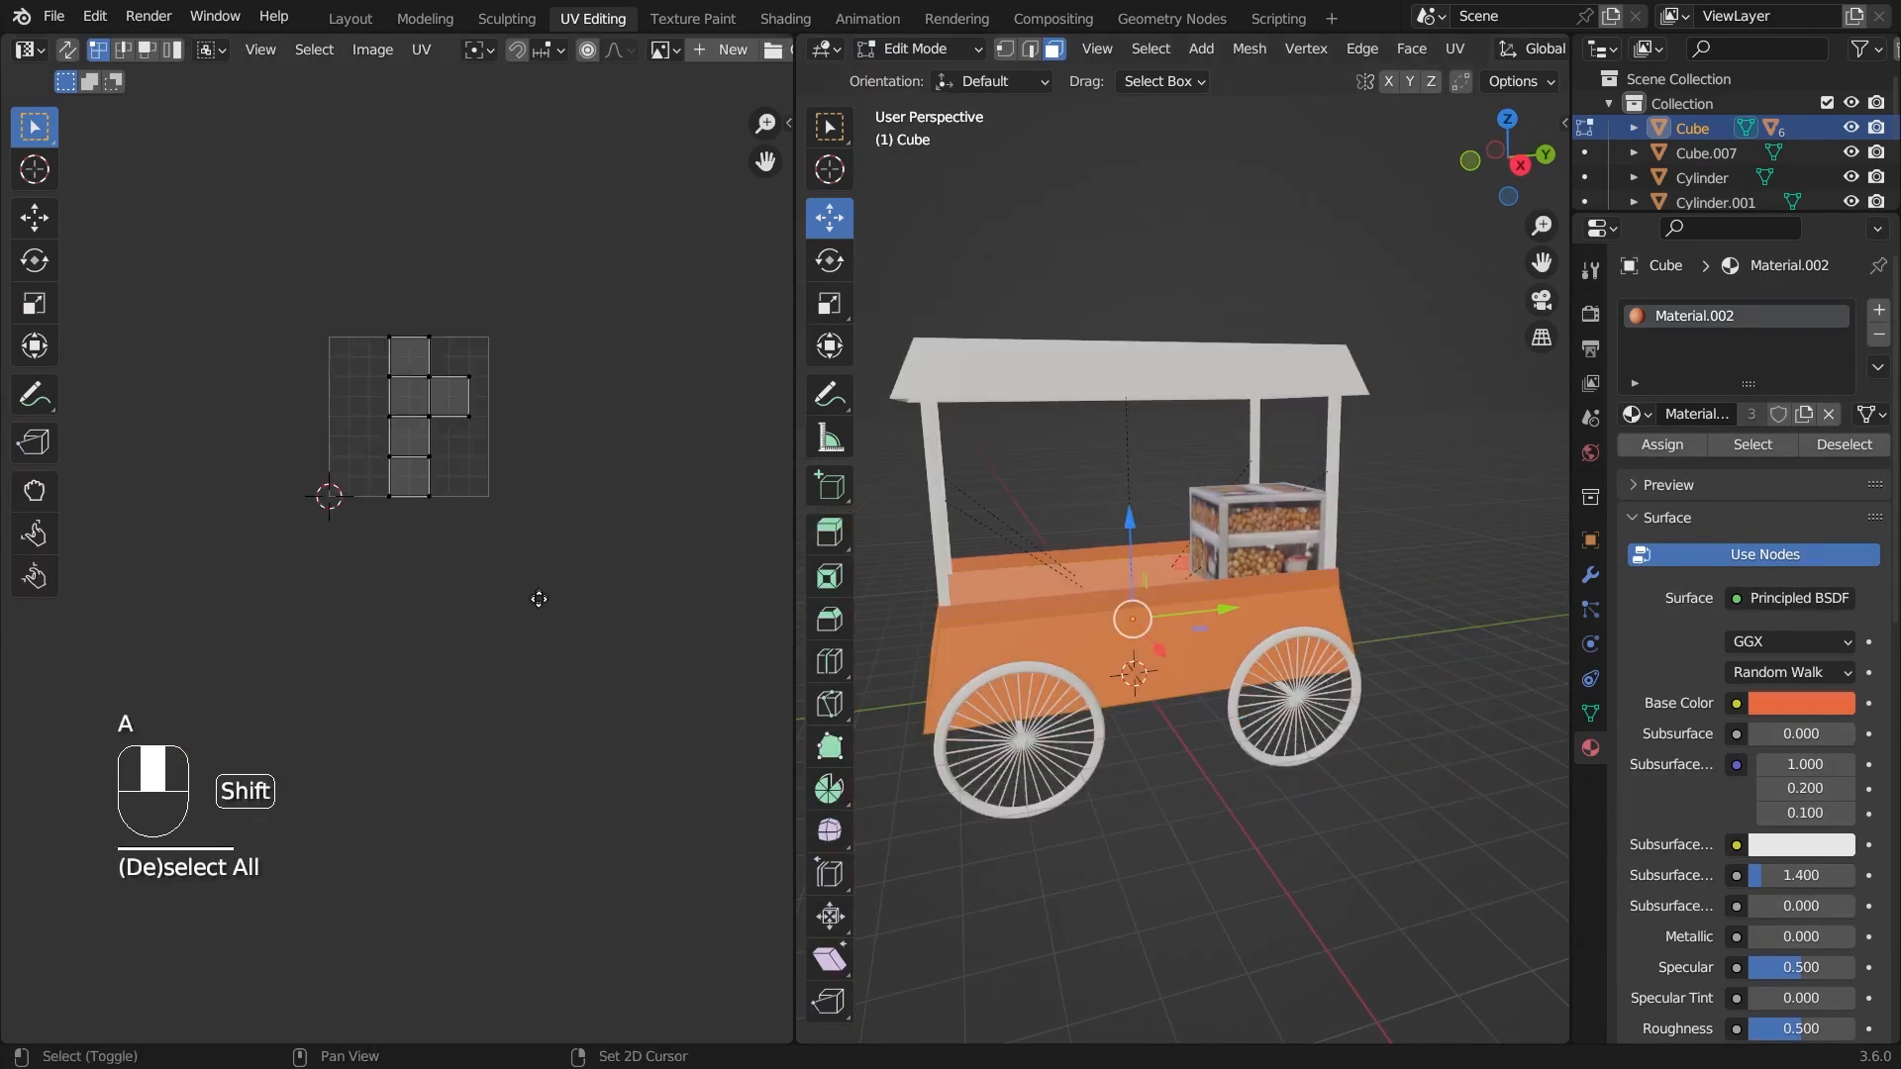
left_click(1736, 703)
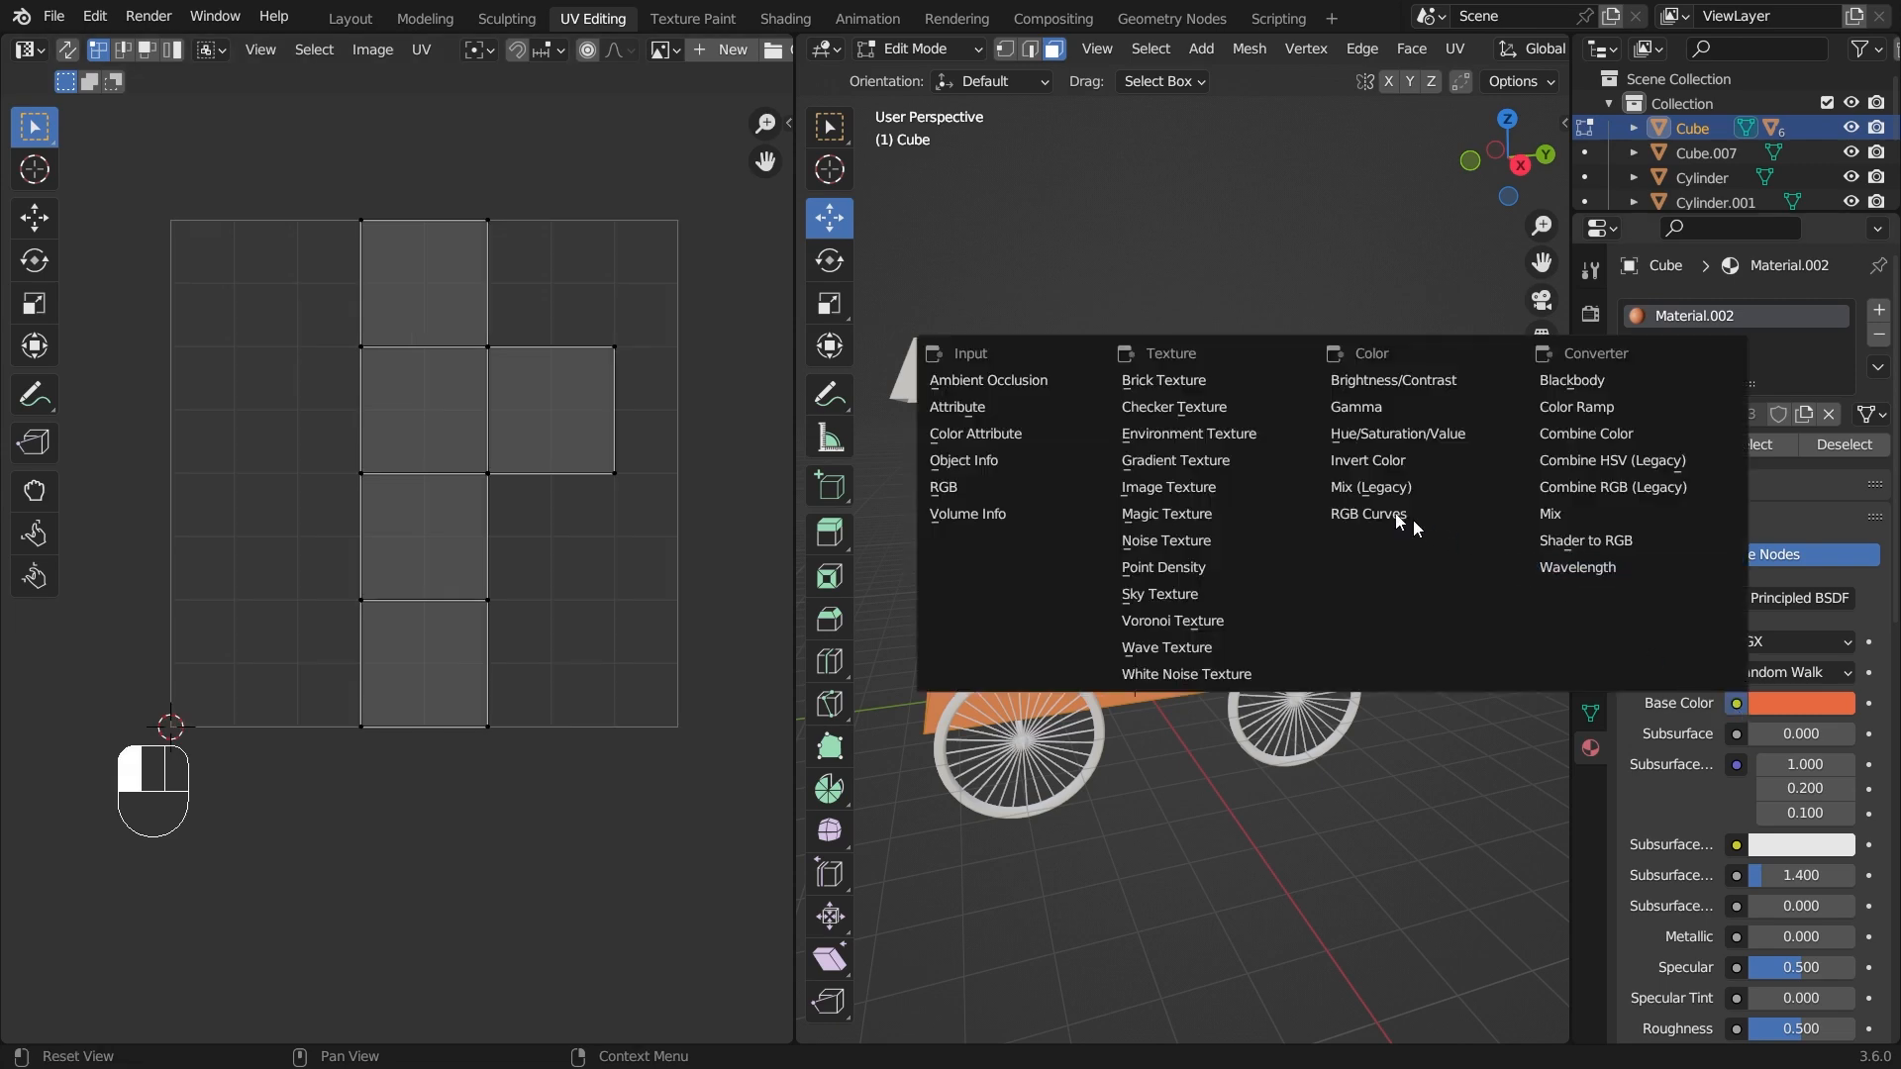
left_click(1232, 486)
left_click(1827, 734)
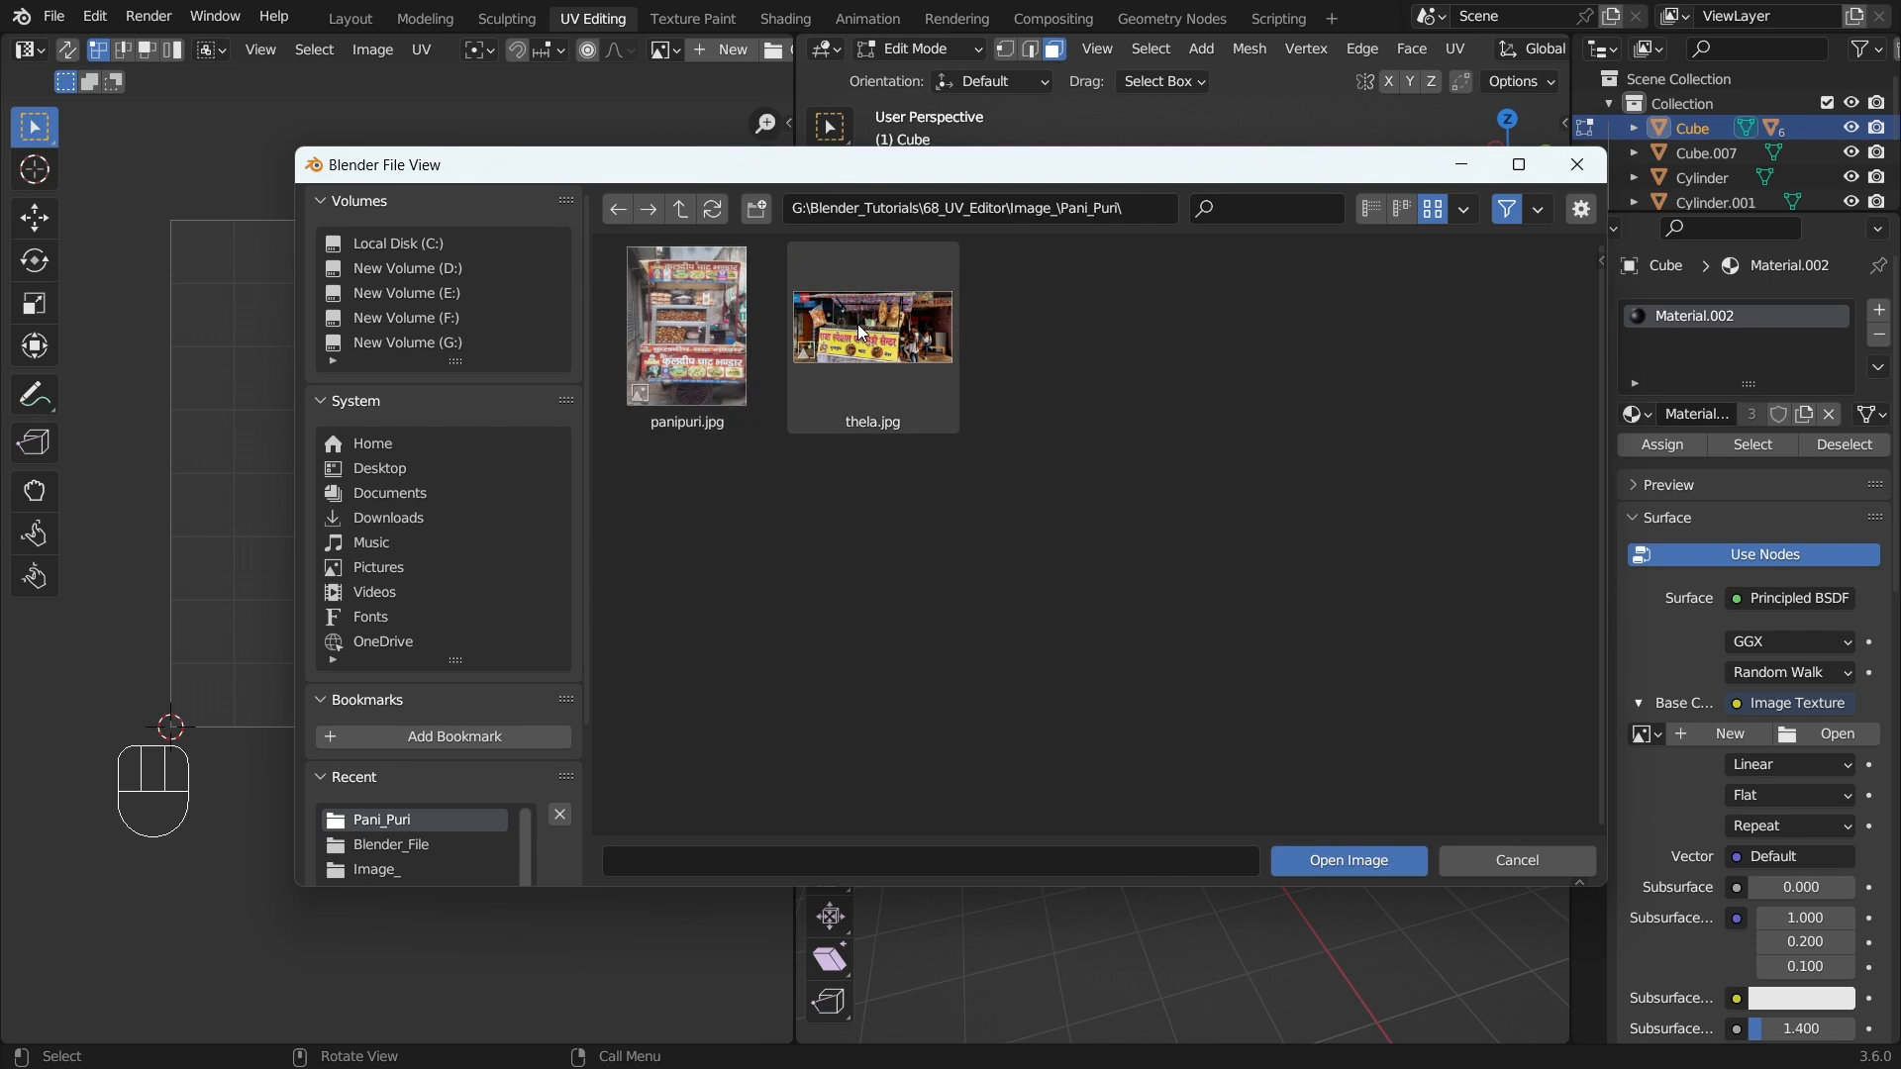
double_click(720, 313)
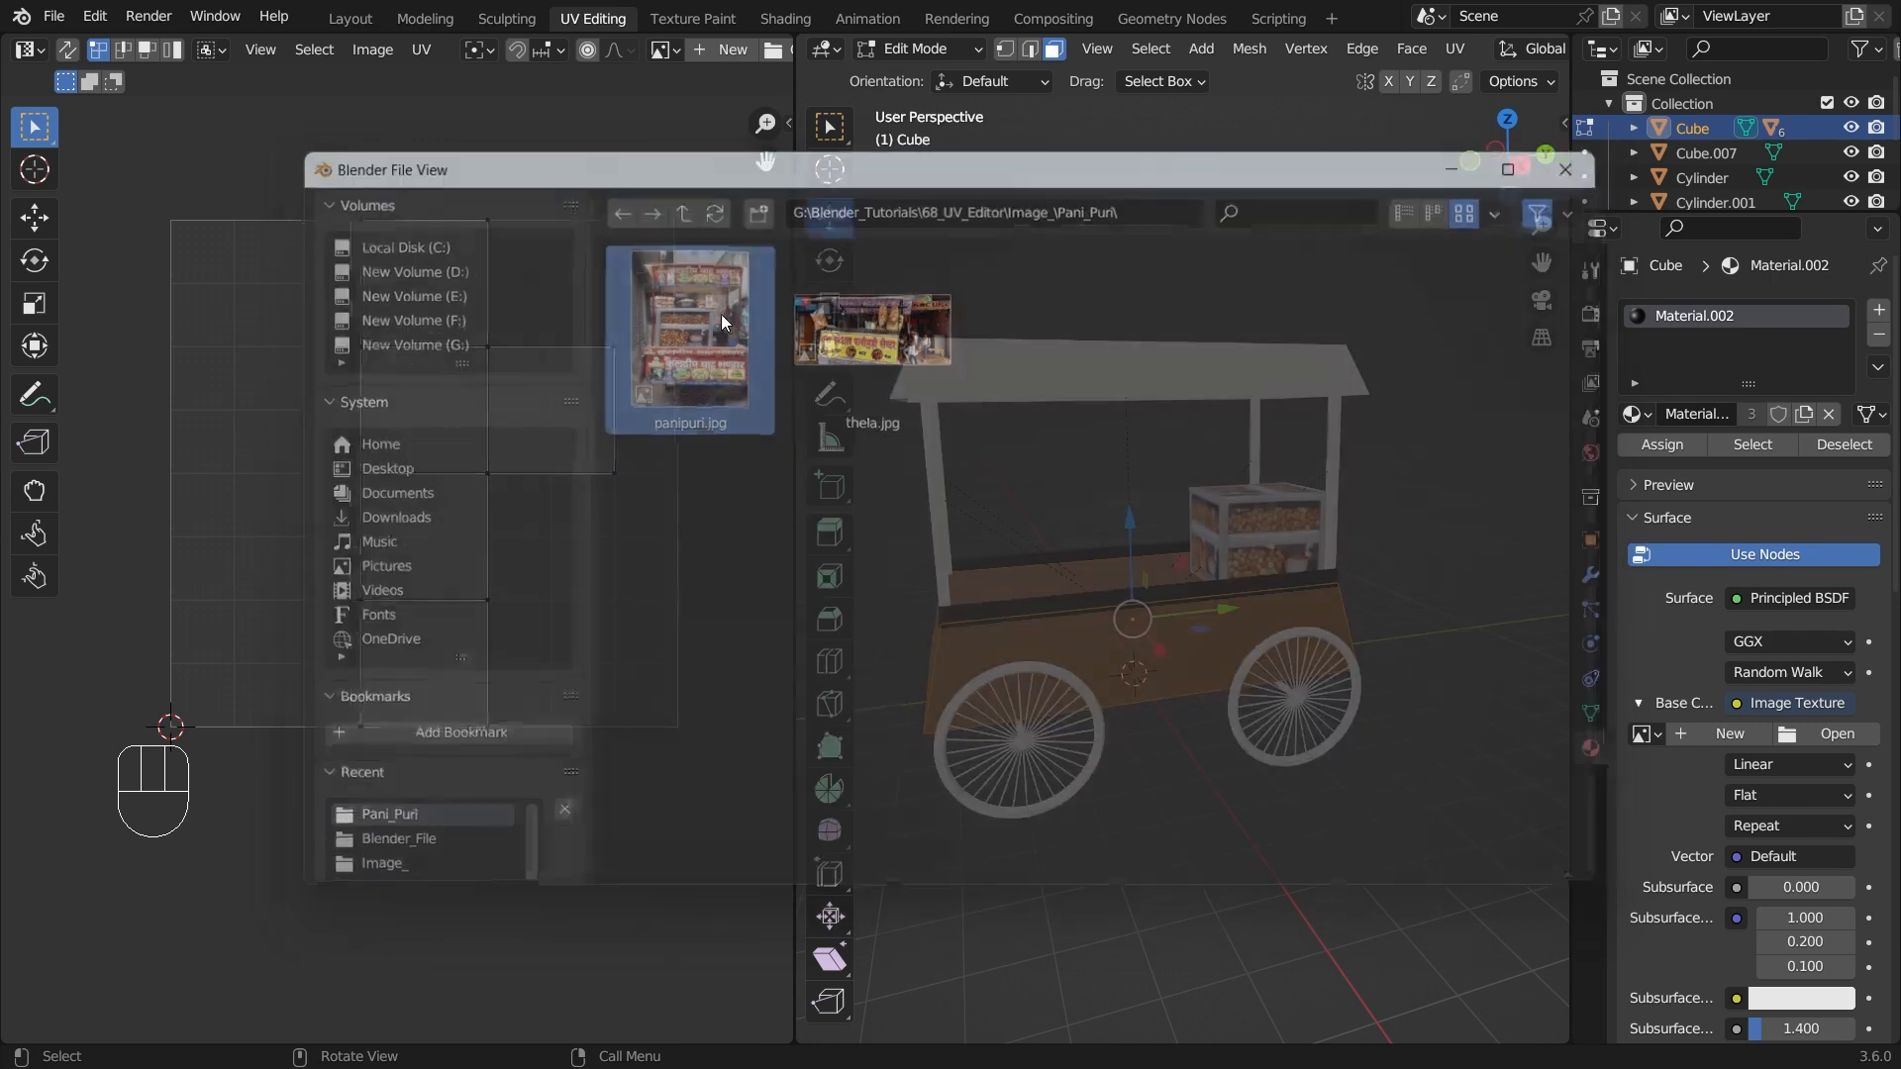
scroll(525, 563, "down", 5)
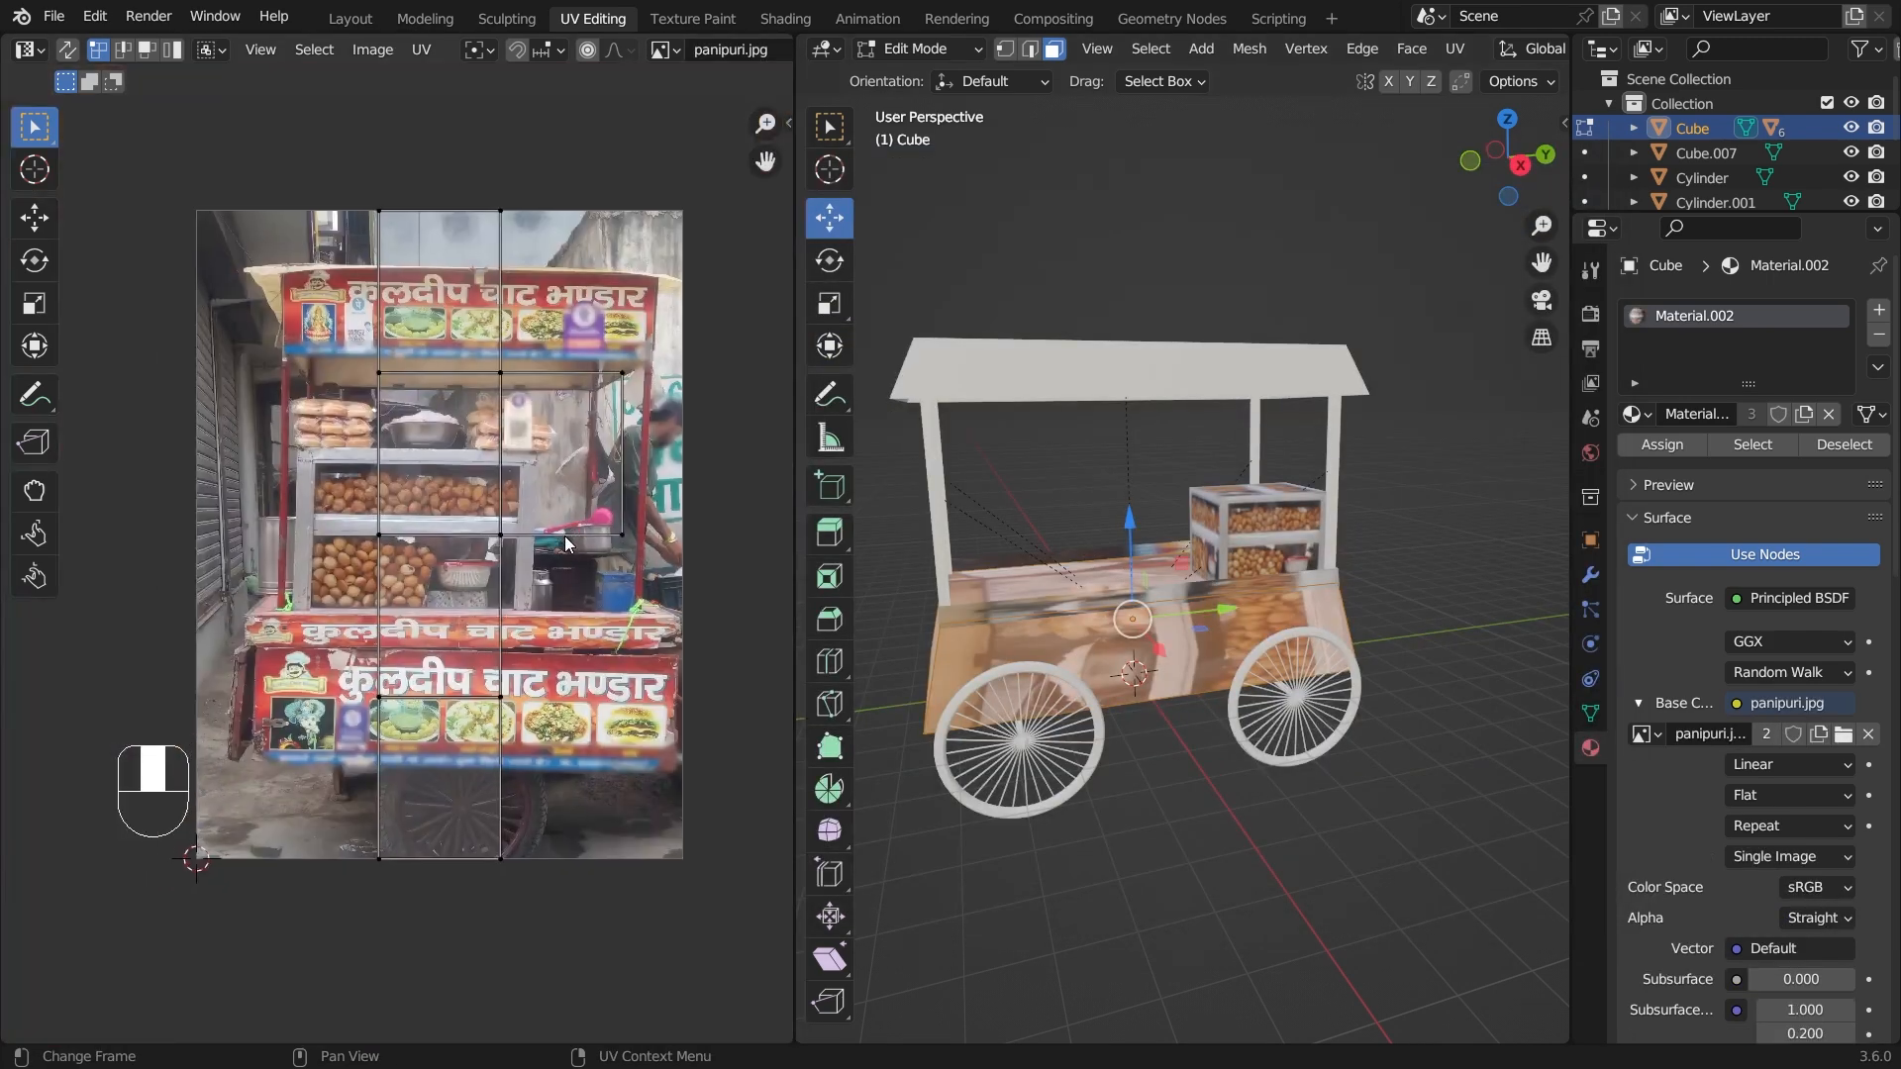
- Unwrap the cart body's faces with Cube Projection and check the texture at the cart's end
key("u")
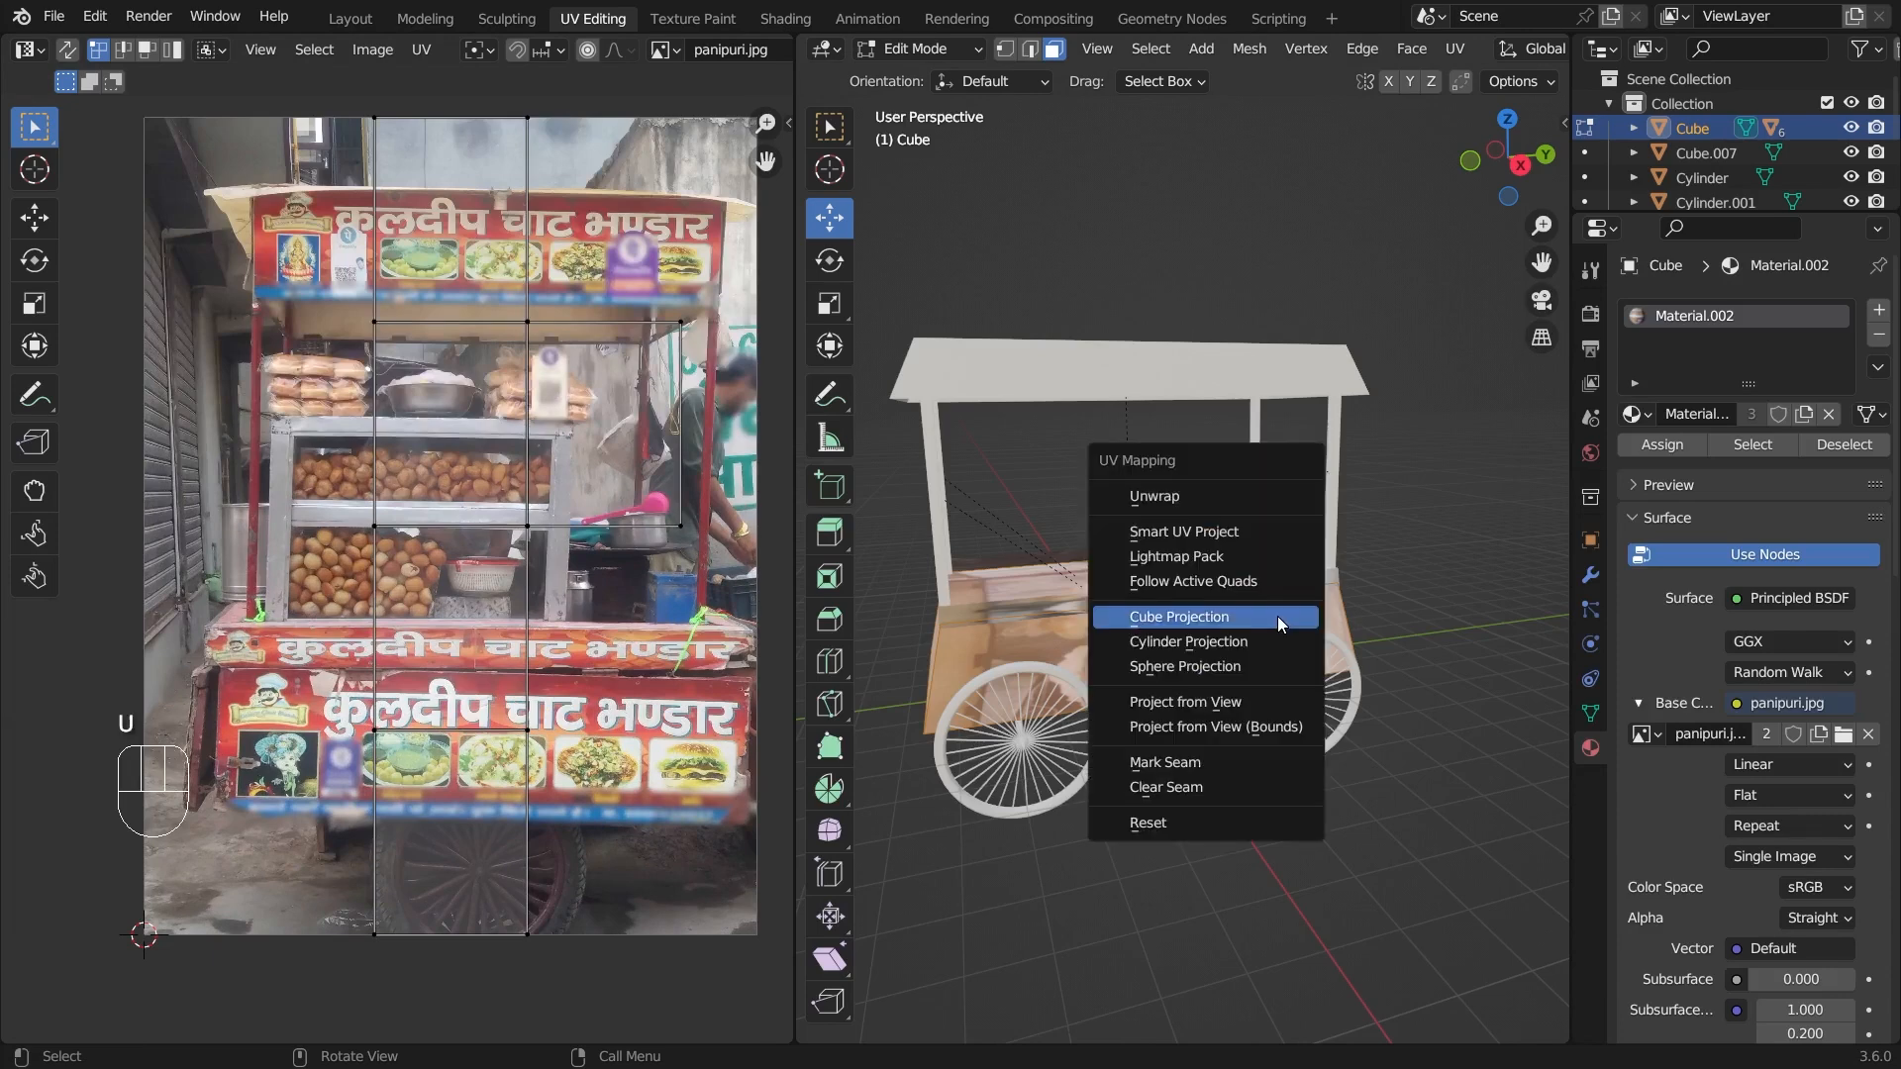
left_click(1277, 621)
middle_click_drag(426, 545, 443, 485)
middle_click_drag(1022, 701, 1323, 702)
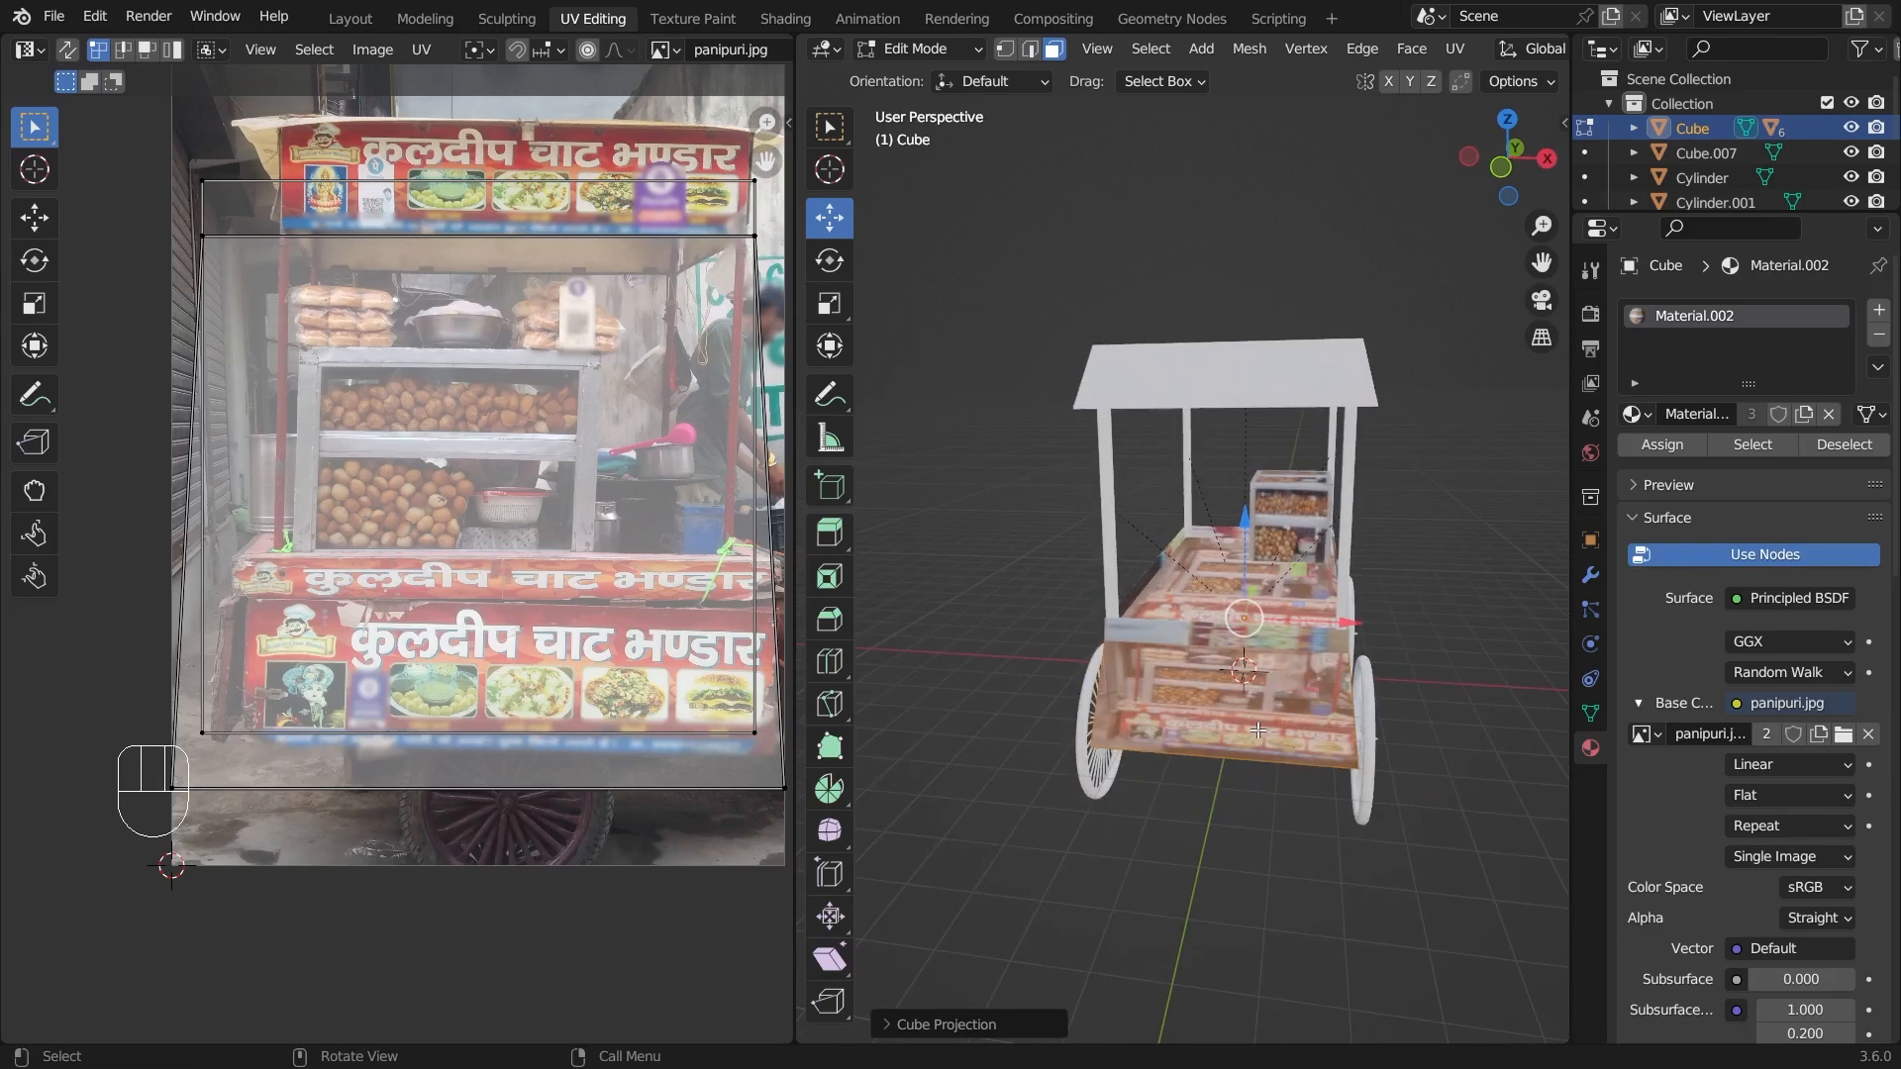
- Select the body's end face and move its upper and lower UV edges vertically to frame the photo's lower signboards
scroll(1258, 730, "up", 5)
left_click(984, 433)
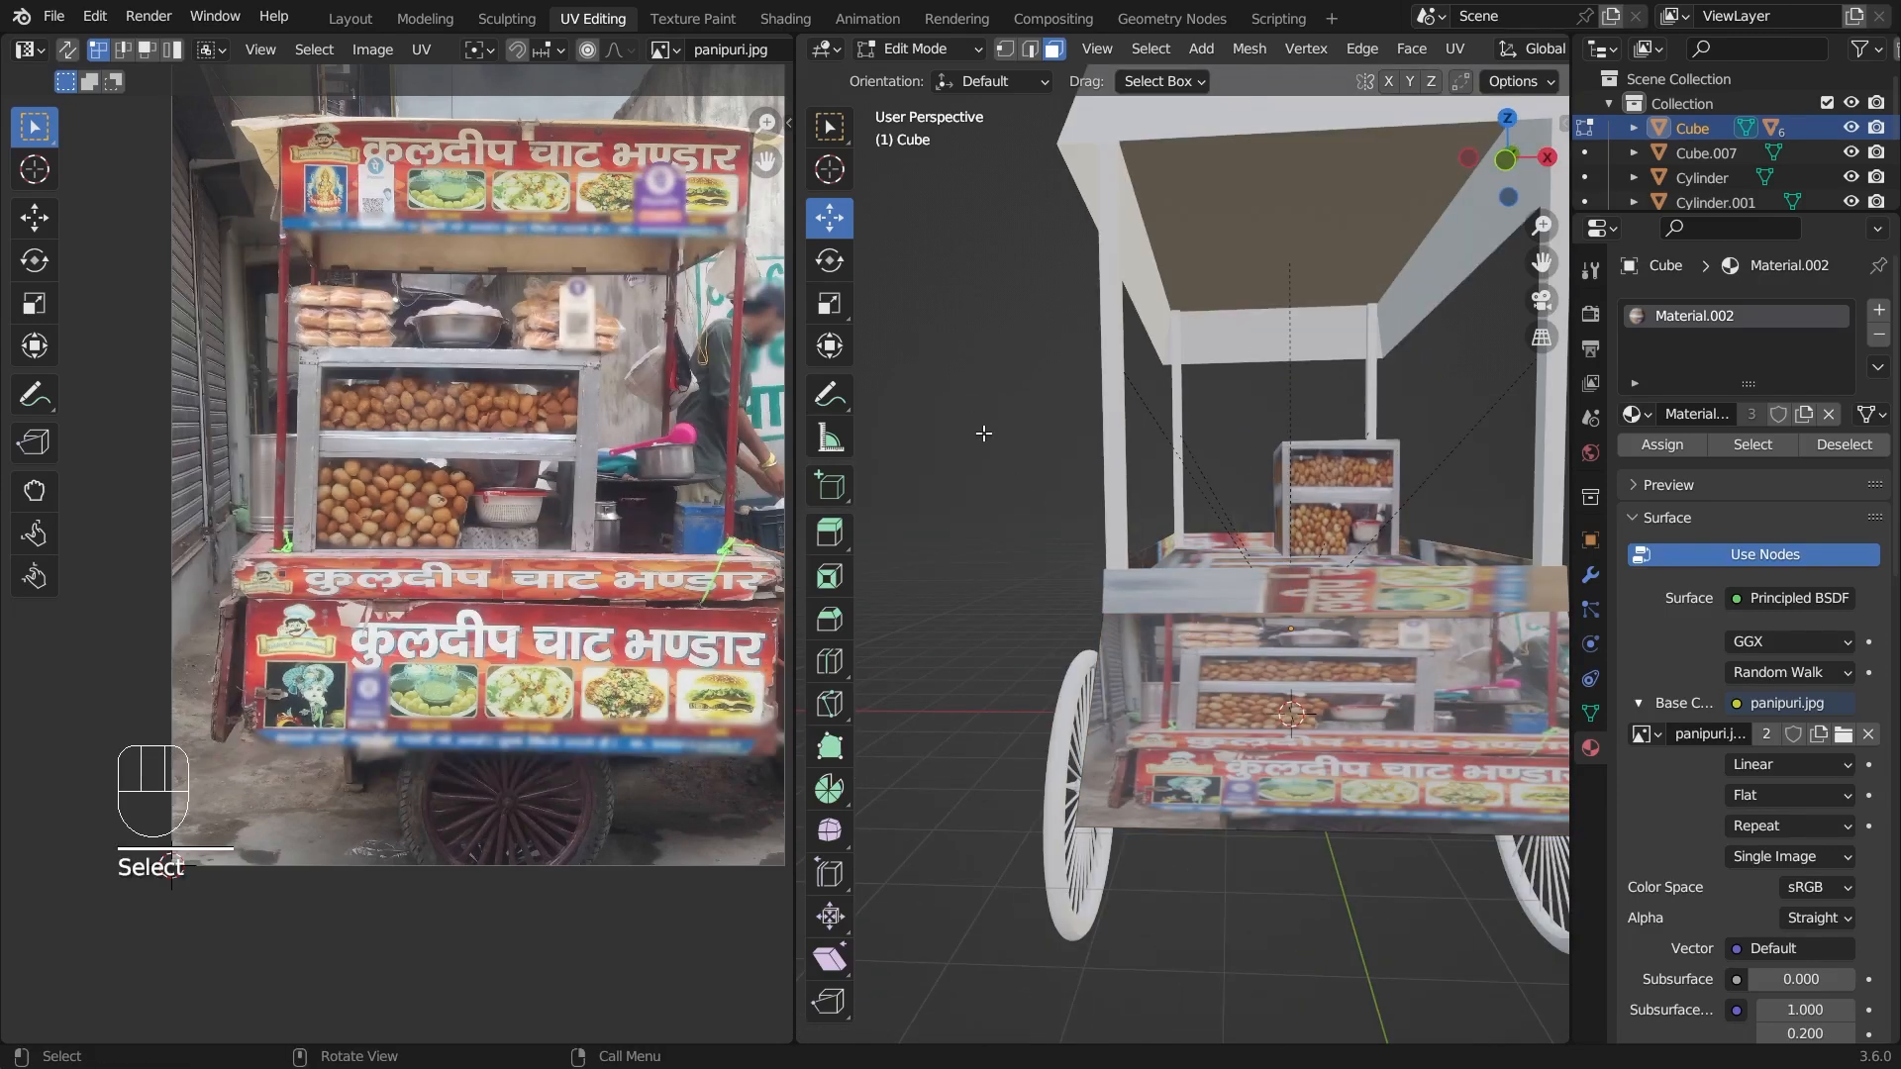
scroll(990, 446, "down", 4)
left_click(1299, 639)
middle_click_drag(1070, 565, 1164, 592)
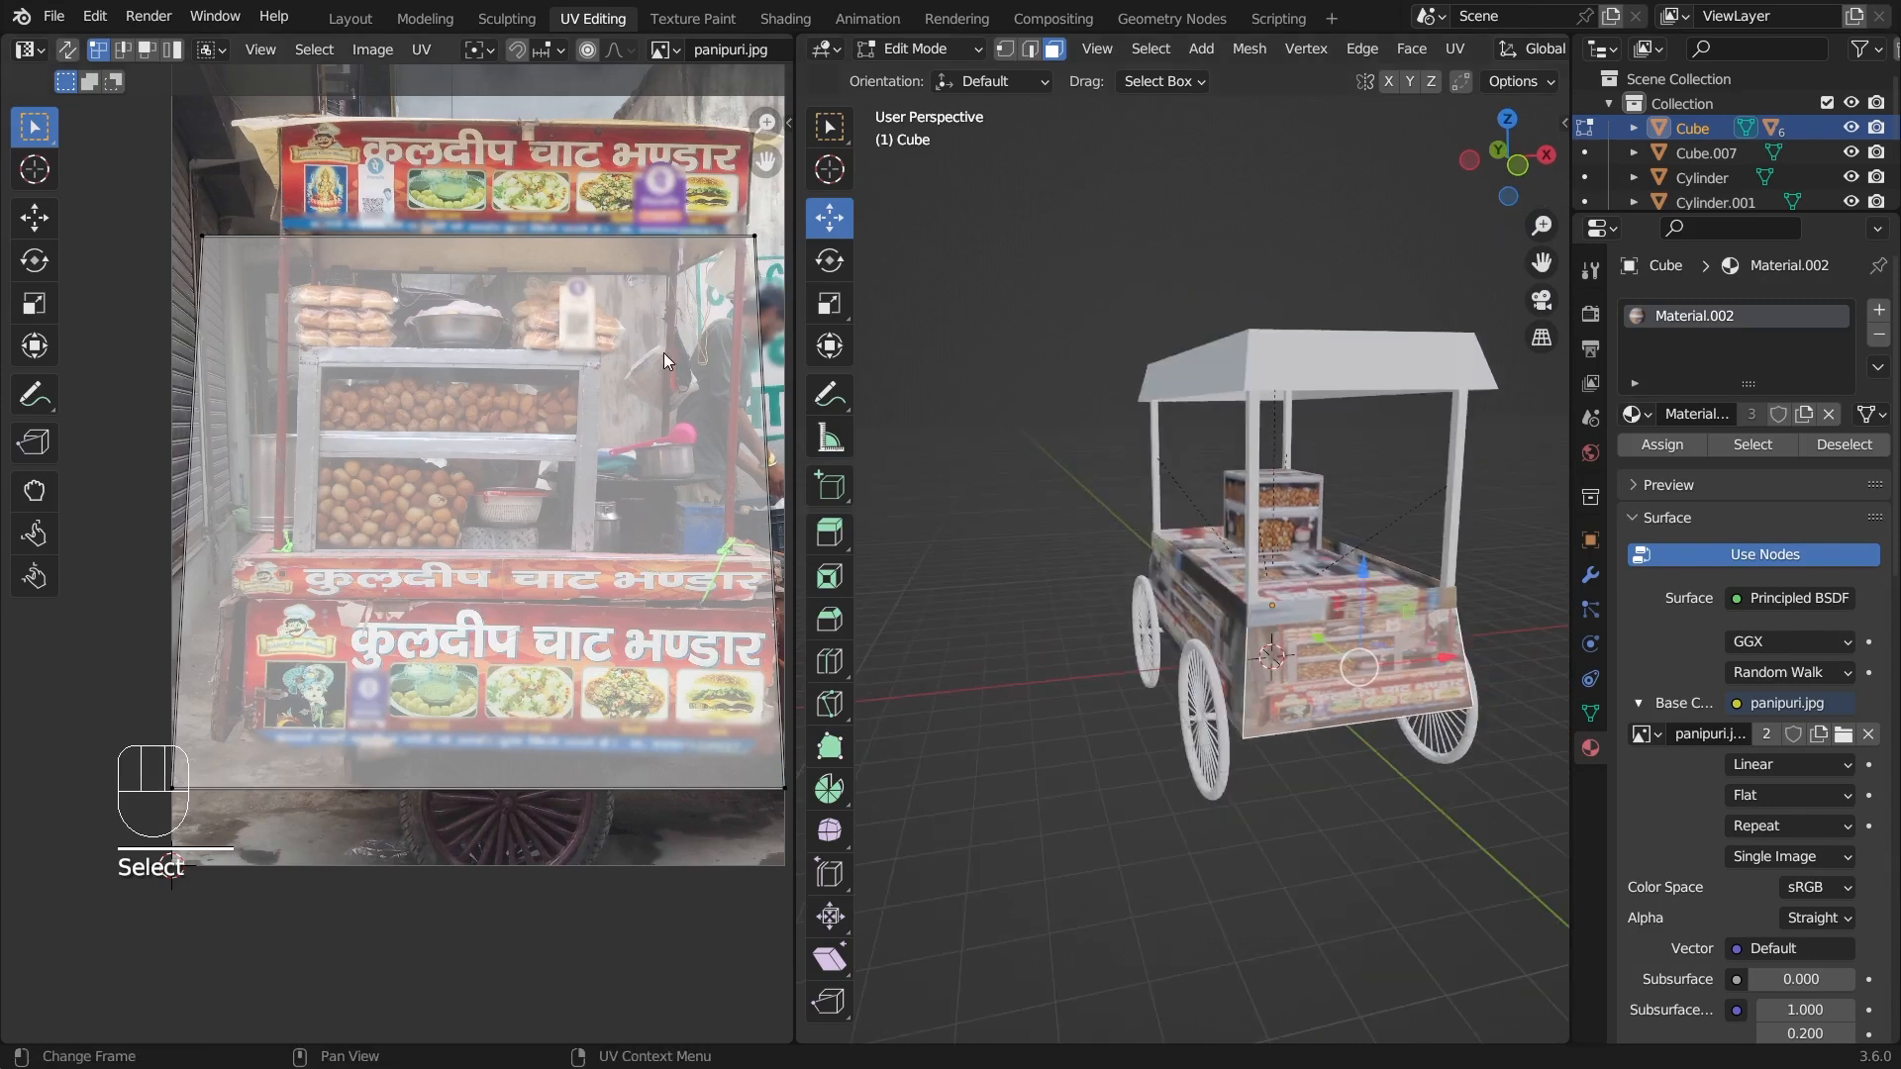
middle_click_drag(1065, 547, 948, 499)
left_click_drag(174, 192, 757, 241)
left_click(35, 216)
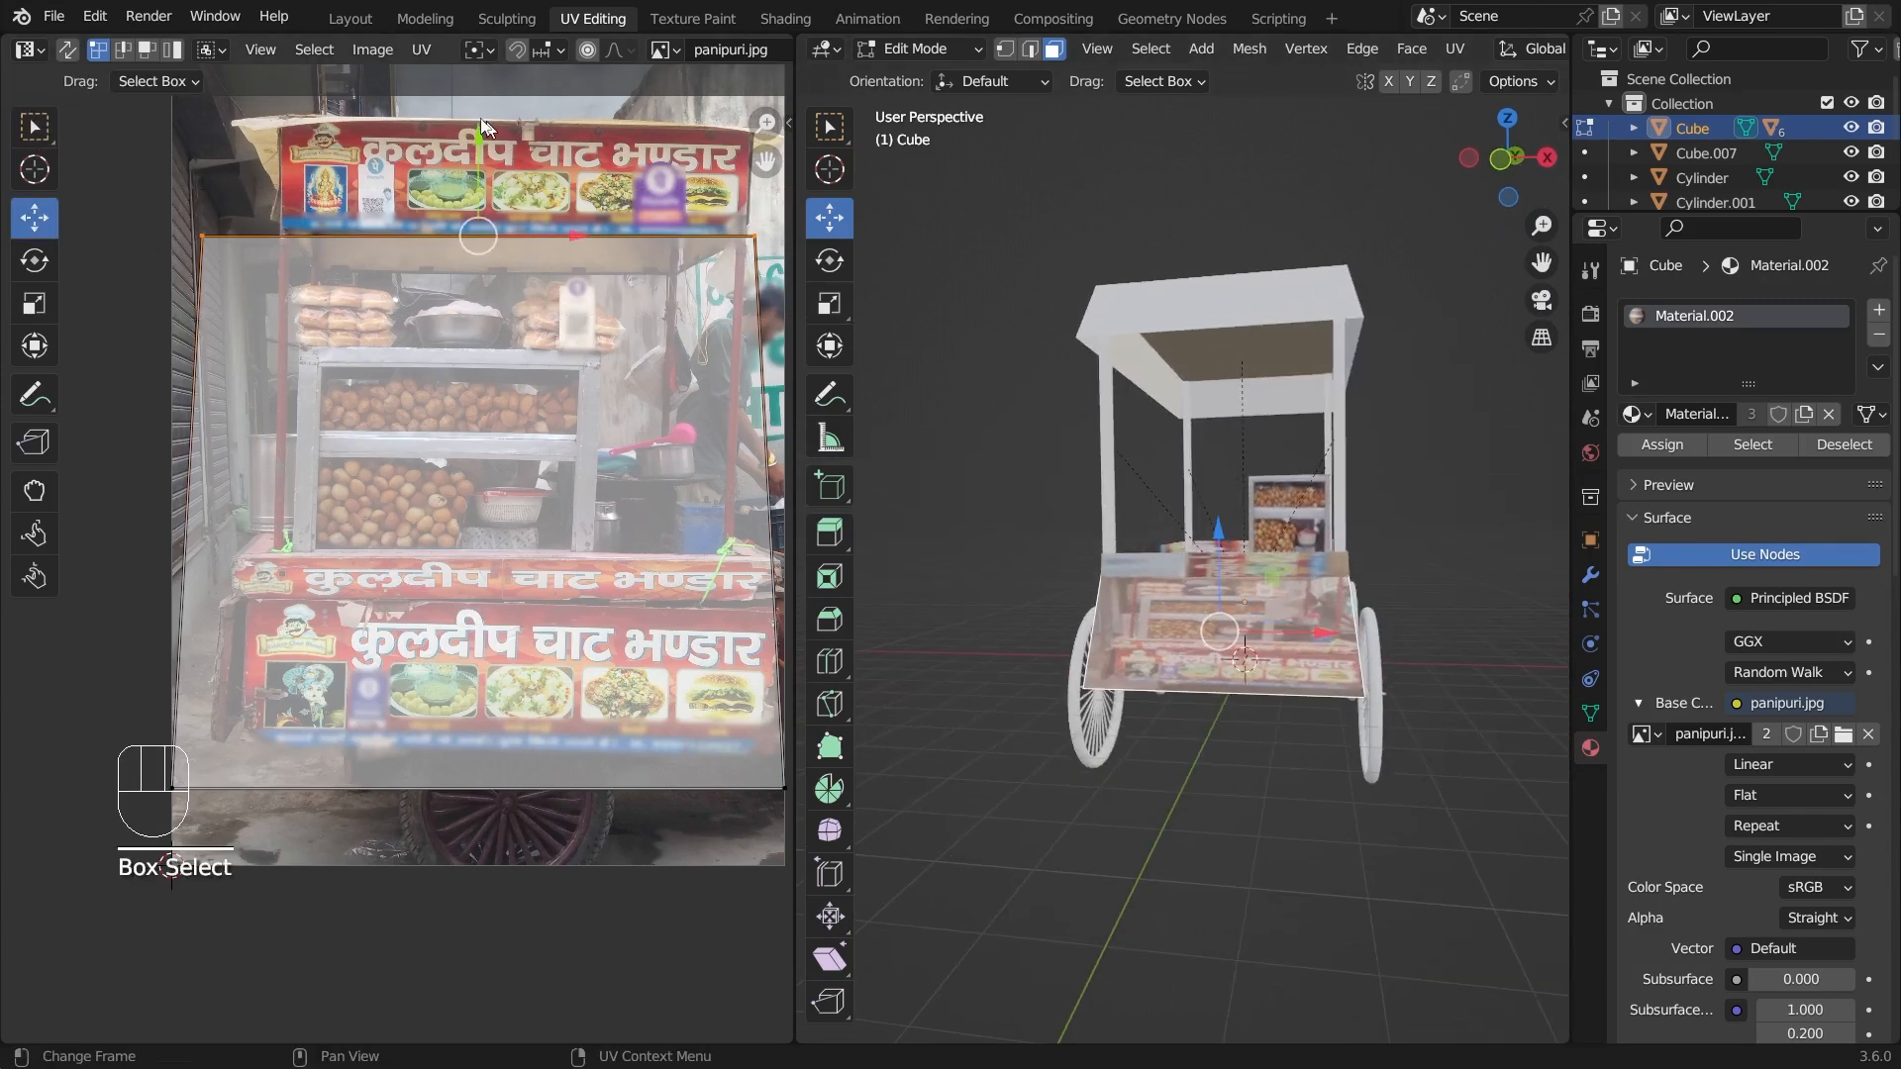
left_click_drag(480, 139, 516, 469)
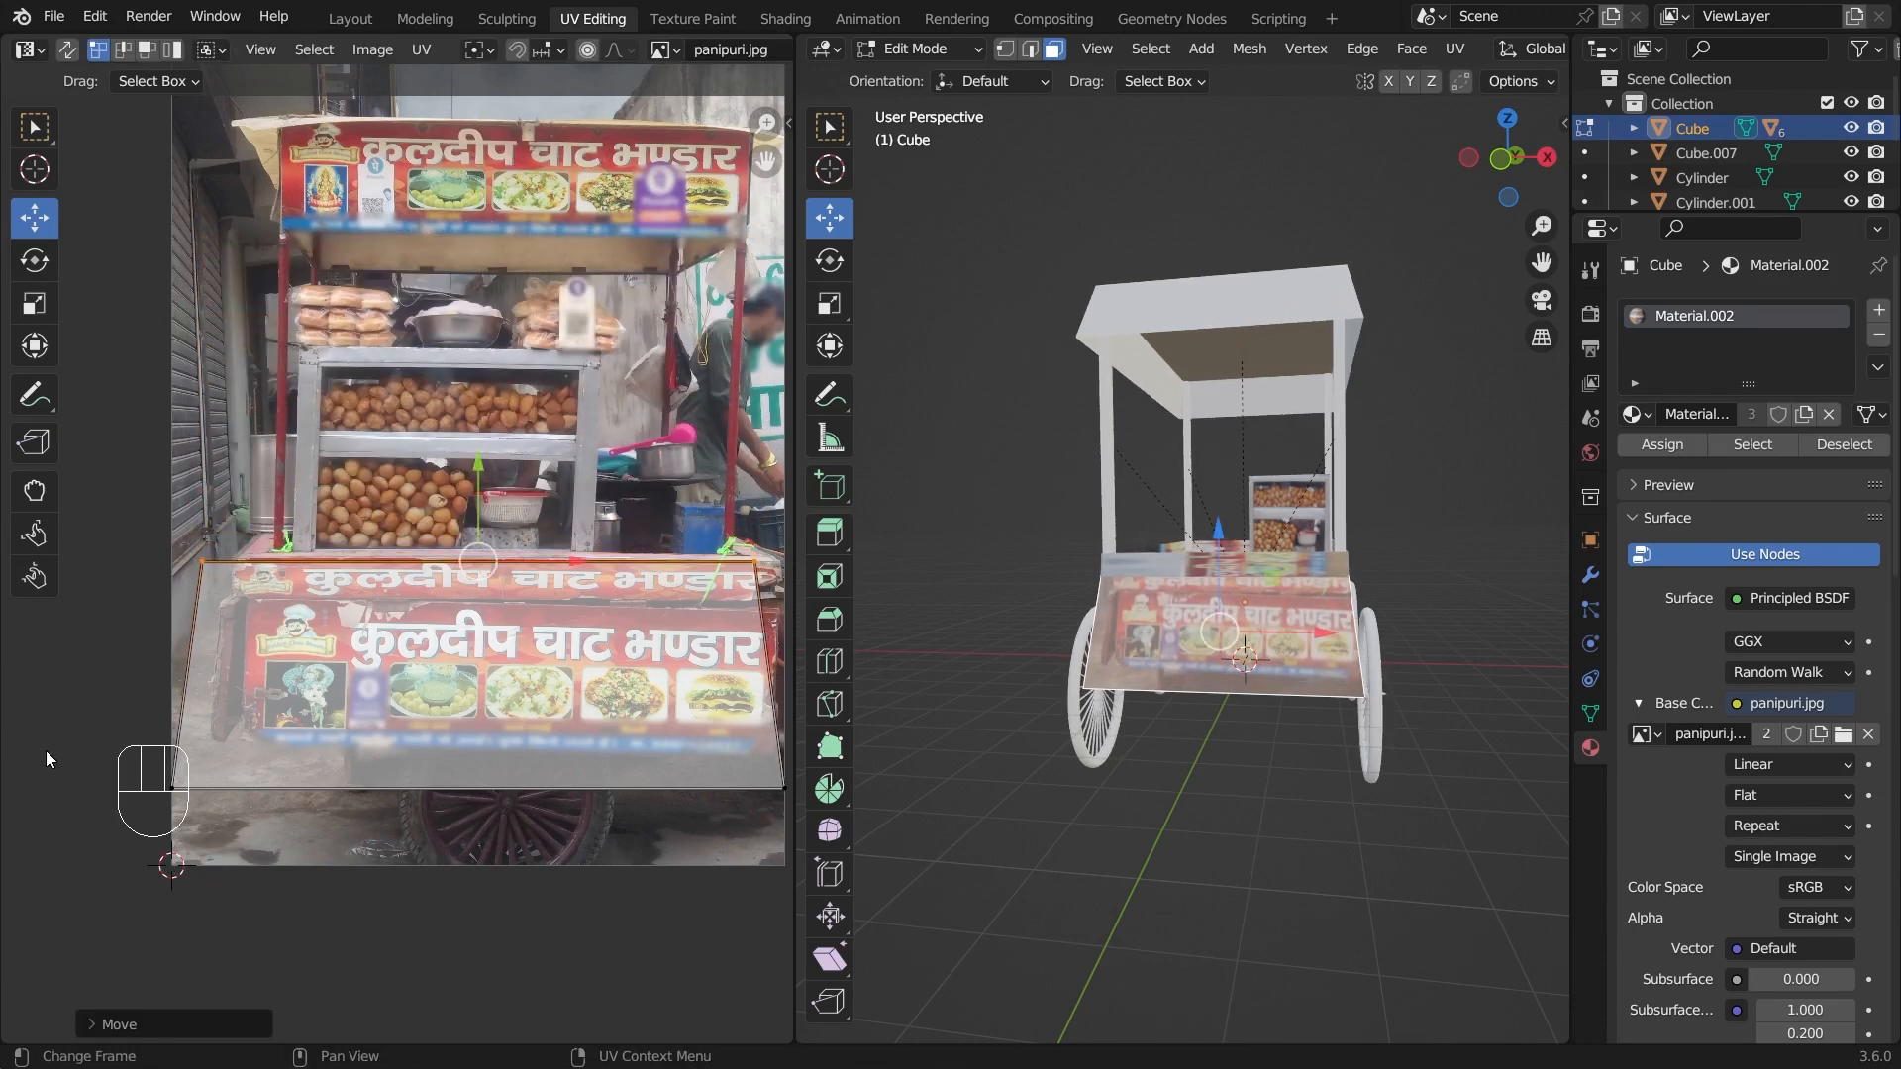
left_click_drag(45, 750, 906, 828)
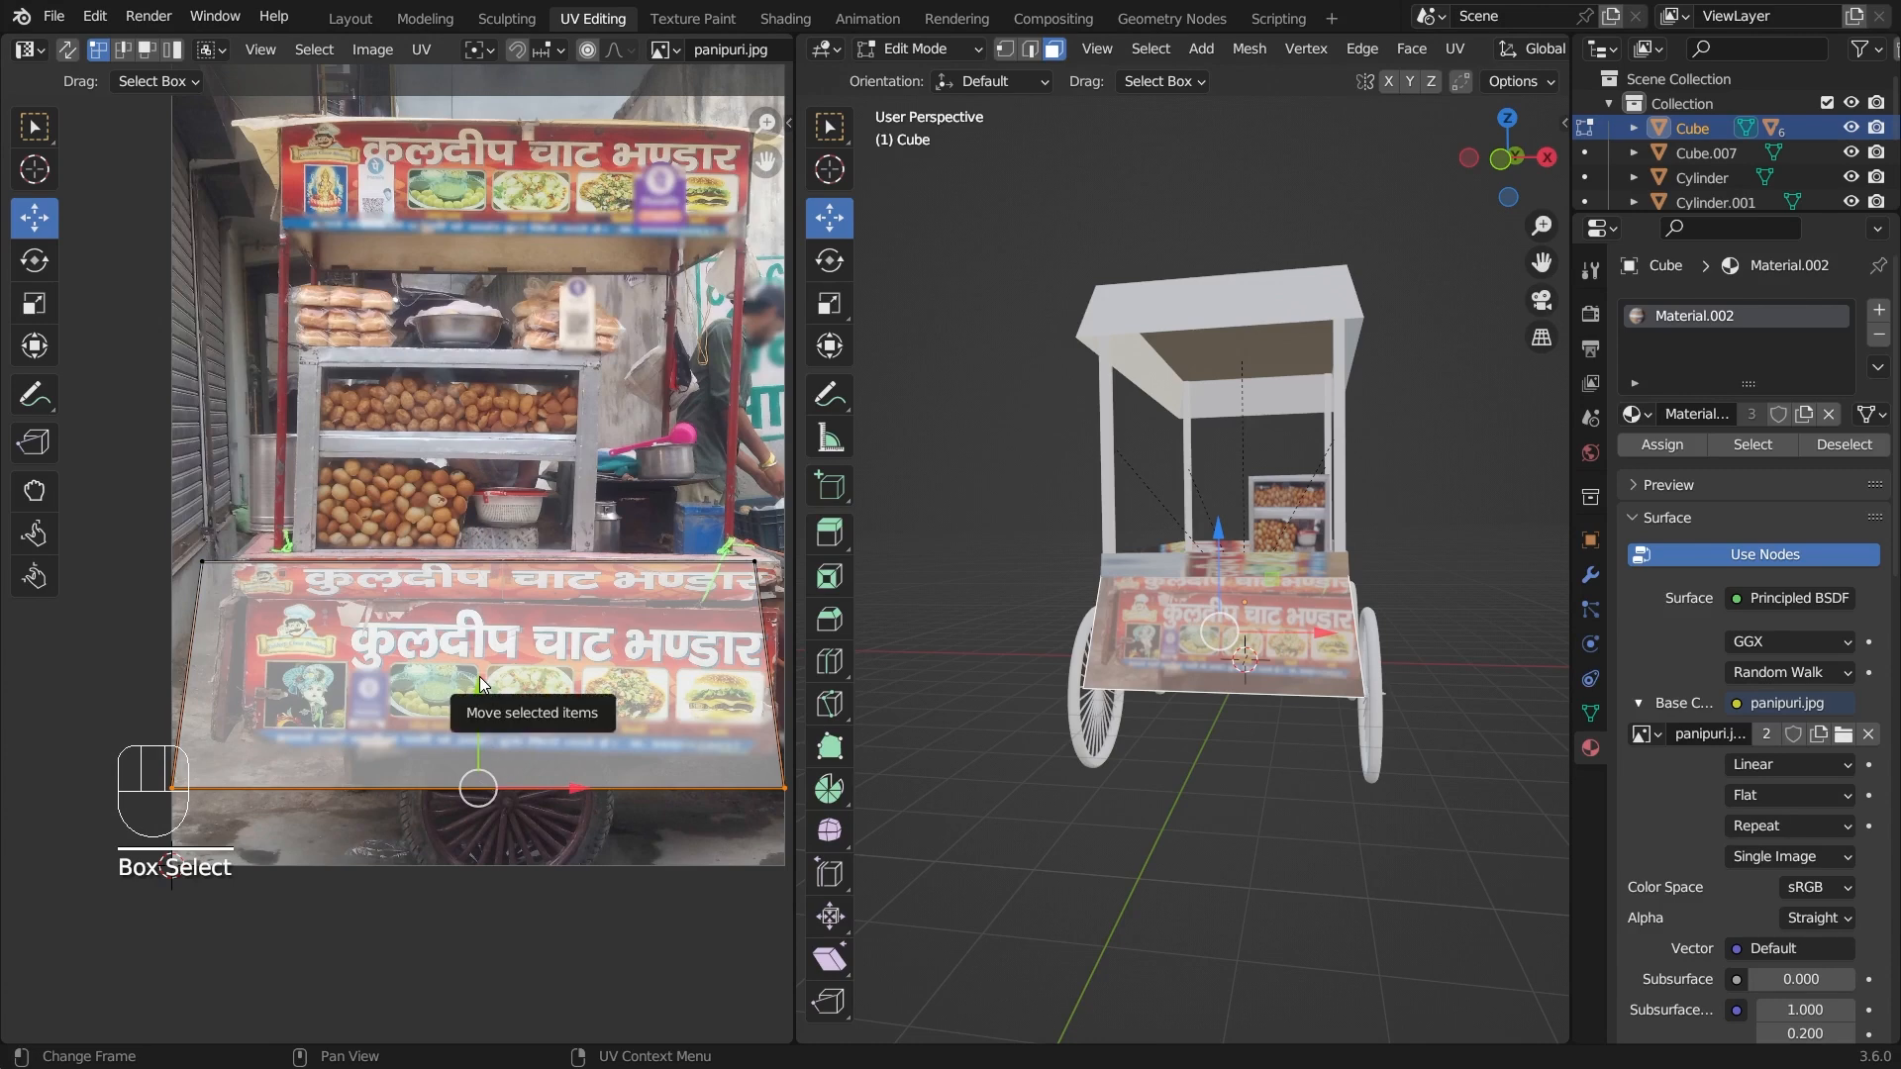
left_click_drag(480, 675, 479, 642)
- Move the end face's two upper UV corners to line up with the signboard's corners in the photo
left_click_drag(728, 515, 786, 622)
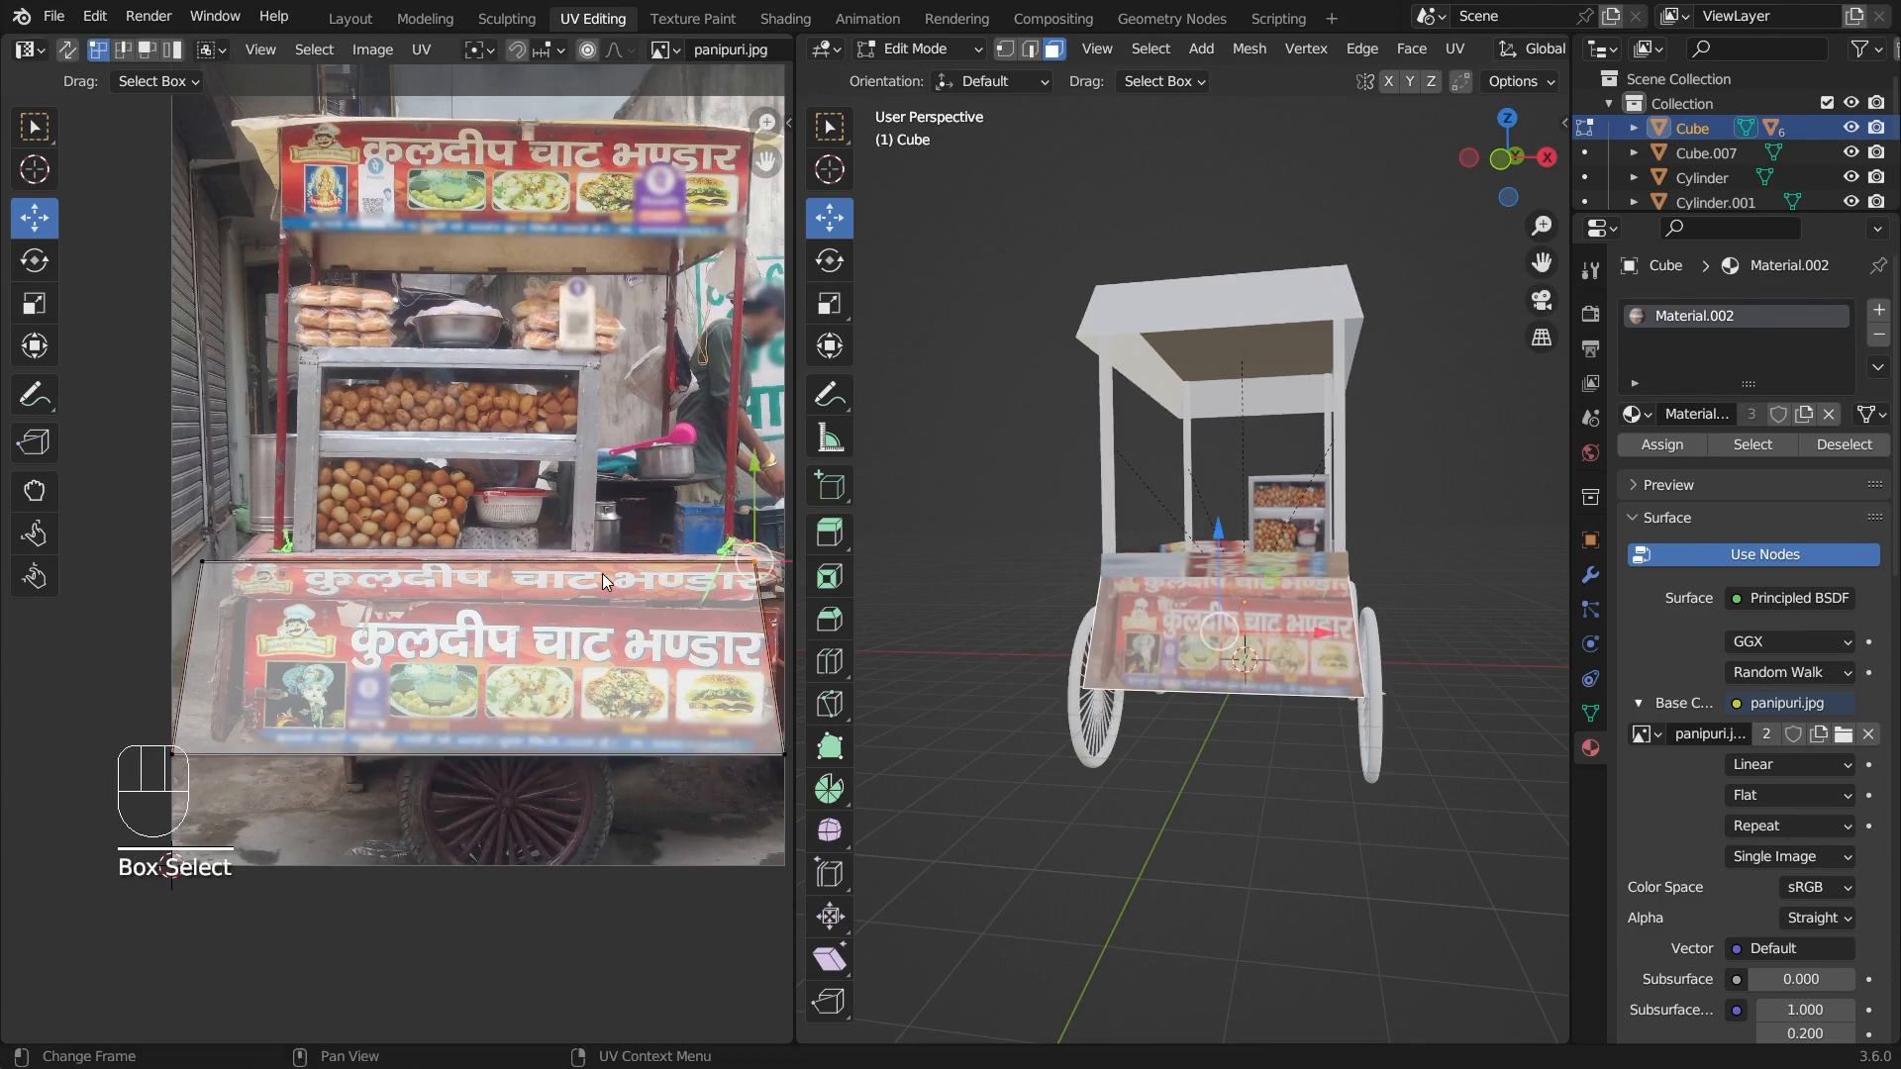
middle_click_drag(657, 631, 500, 563)
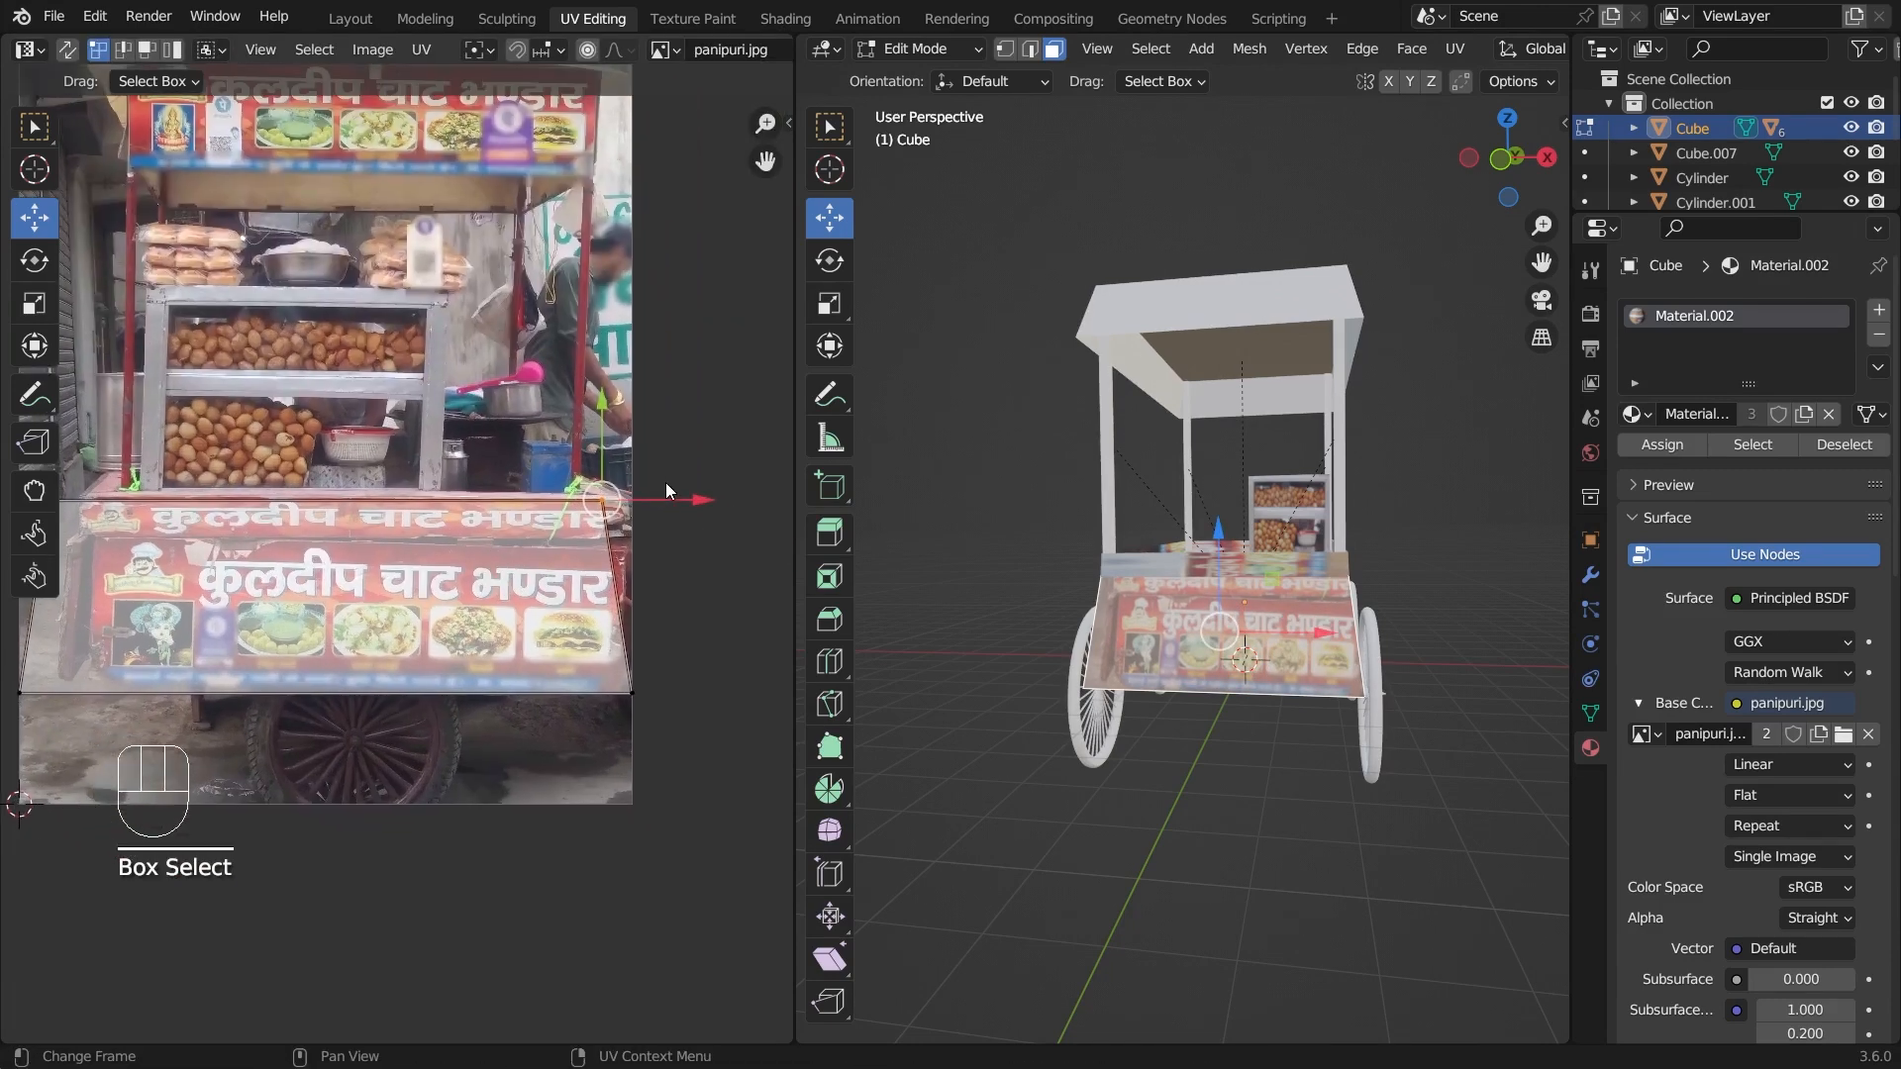
key("g")
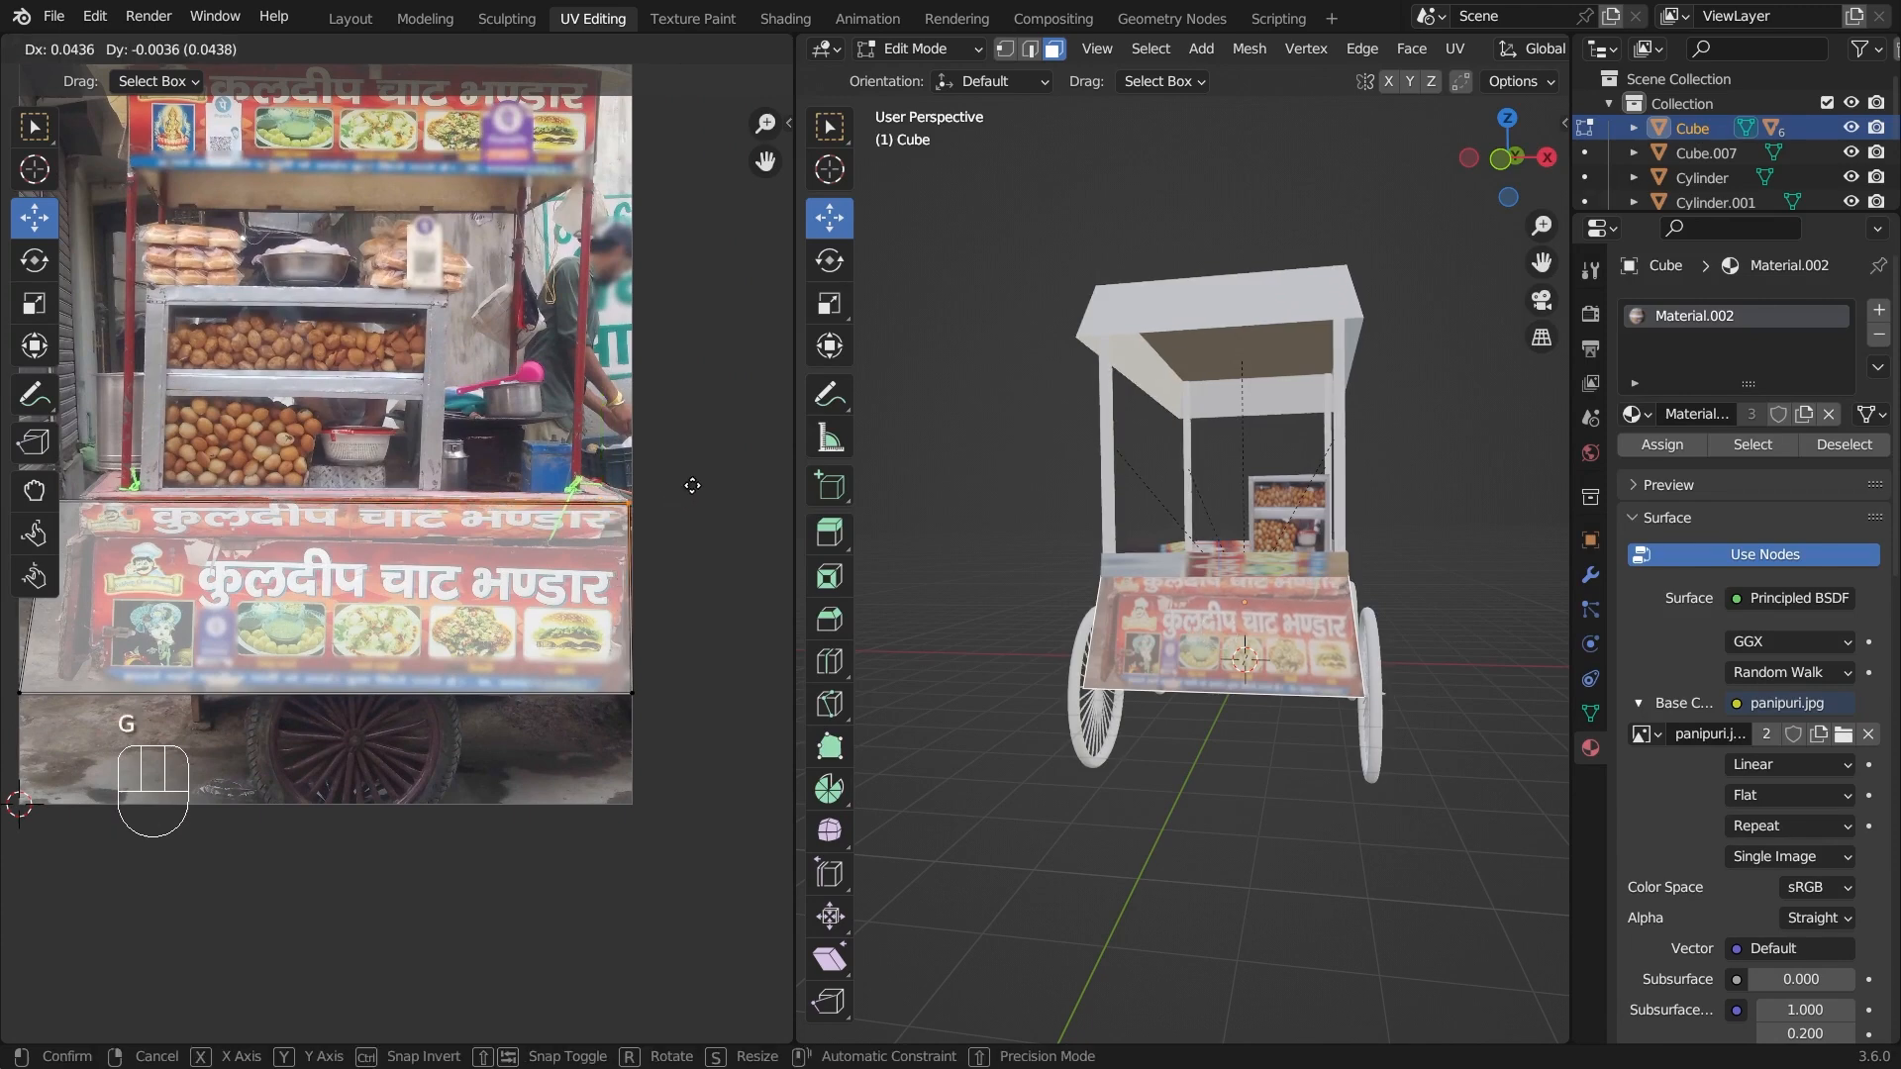
left_click(690, 483)
middle_click_drag(69, 473, 130, 450)
left_click_drag(87, 448, 179, 510)
key("g")
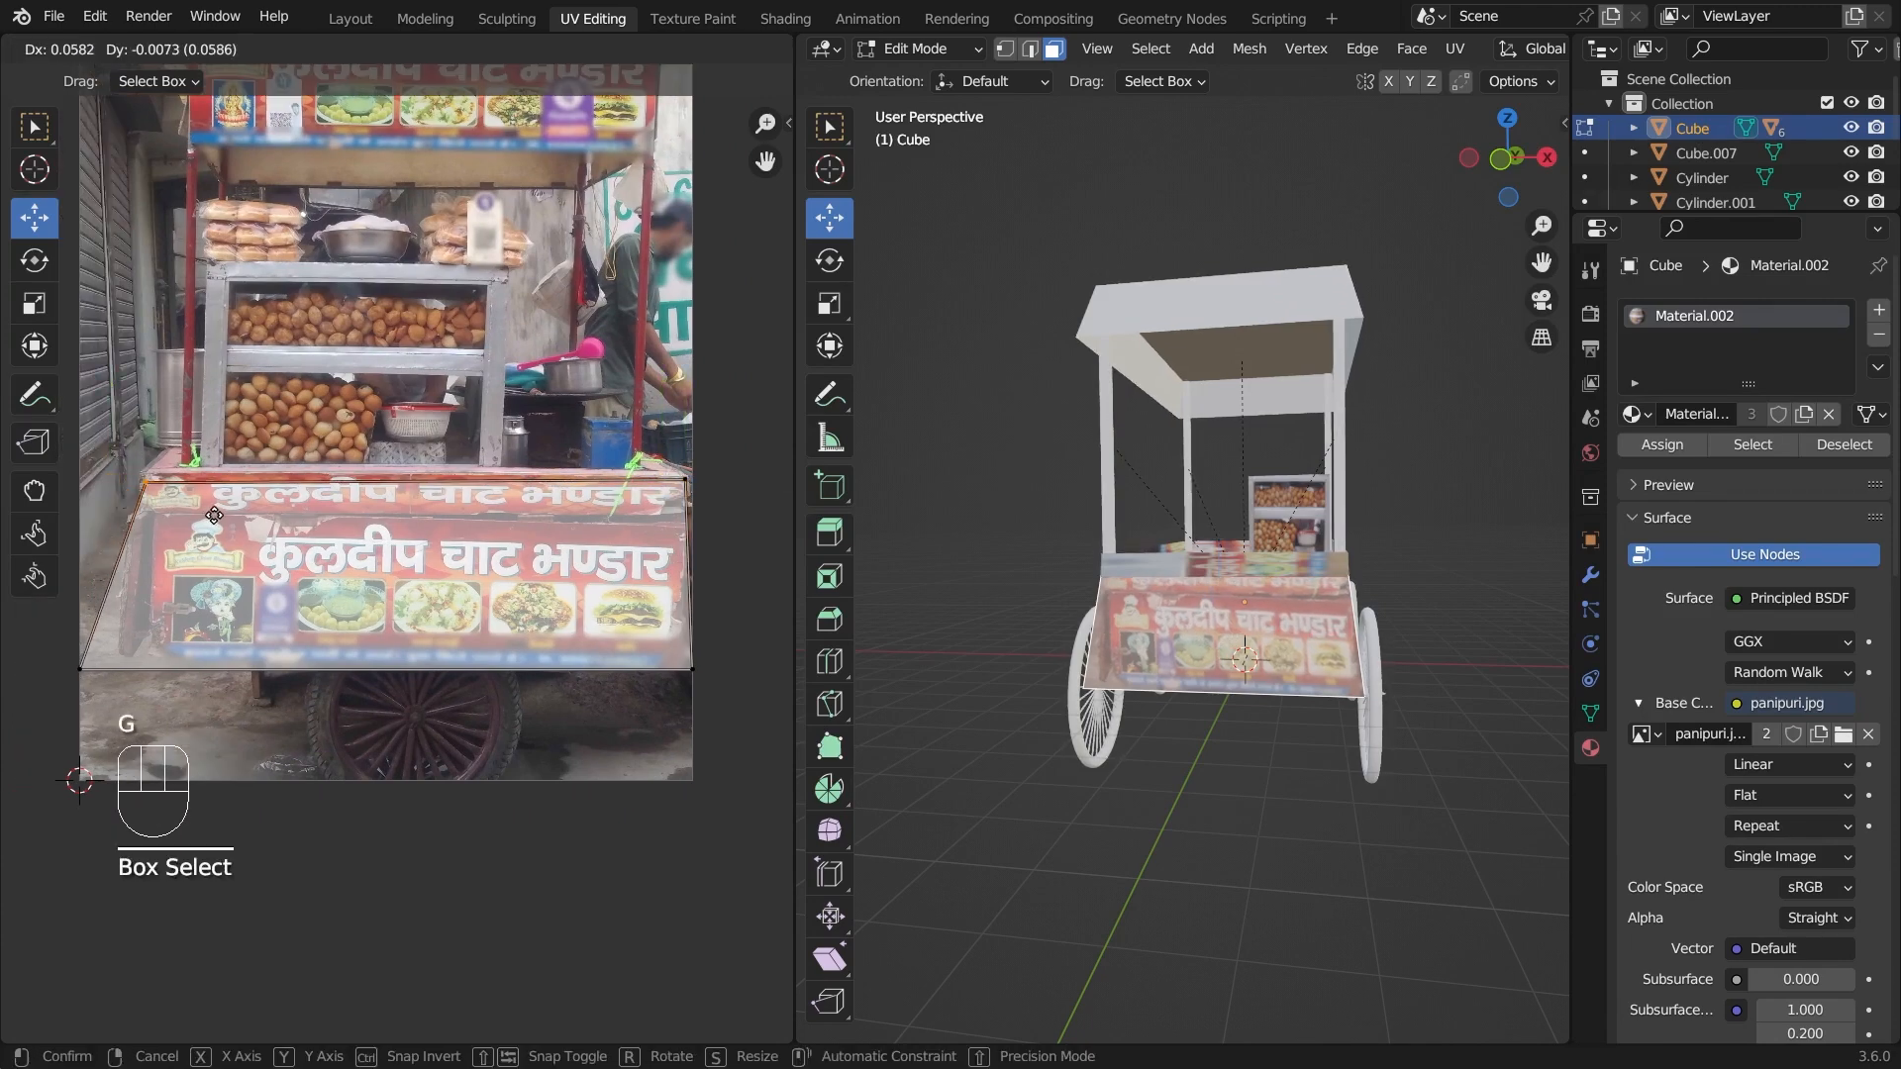
left_click(218, 514)
key("g")
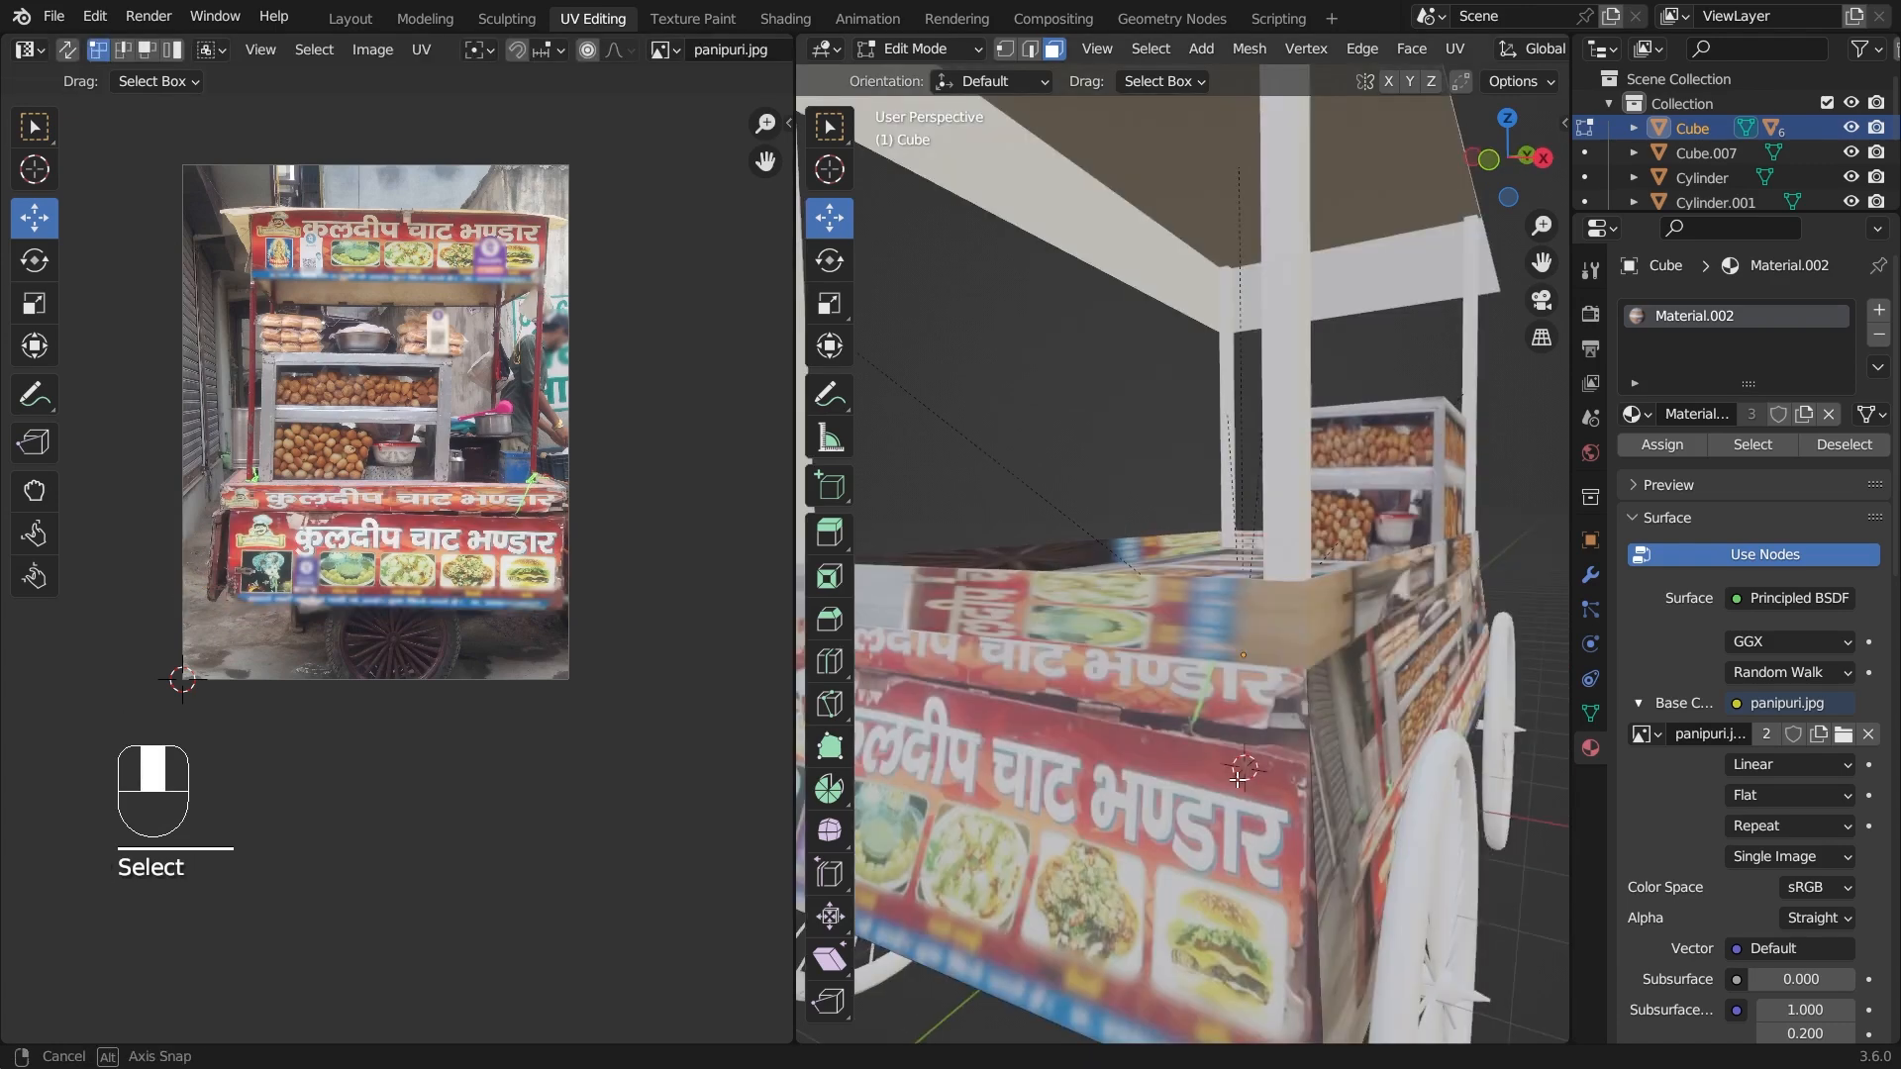
middle_click_drag(1129, 777, 1303, 778)
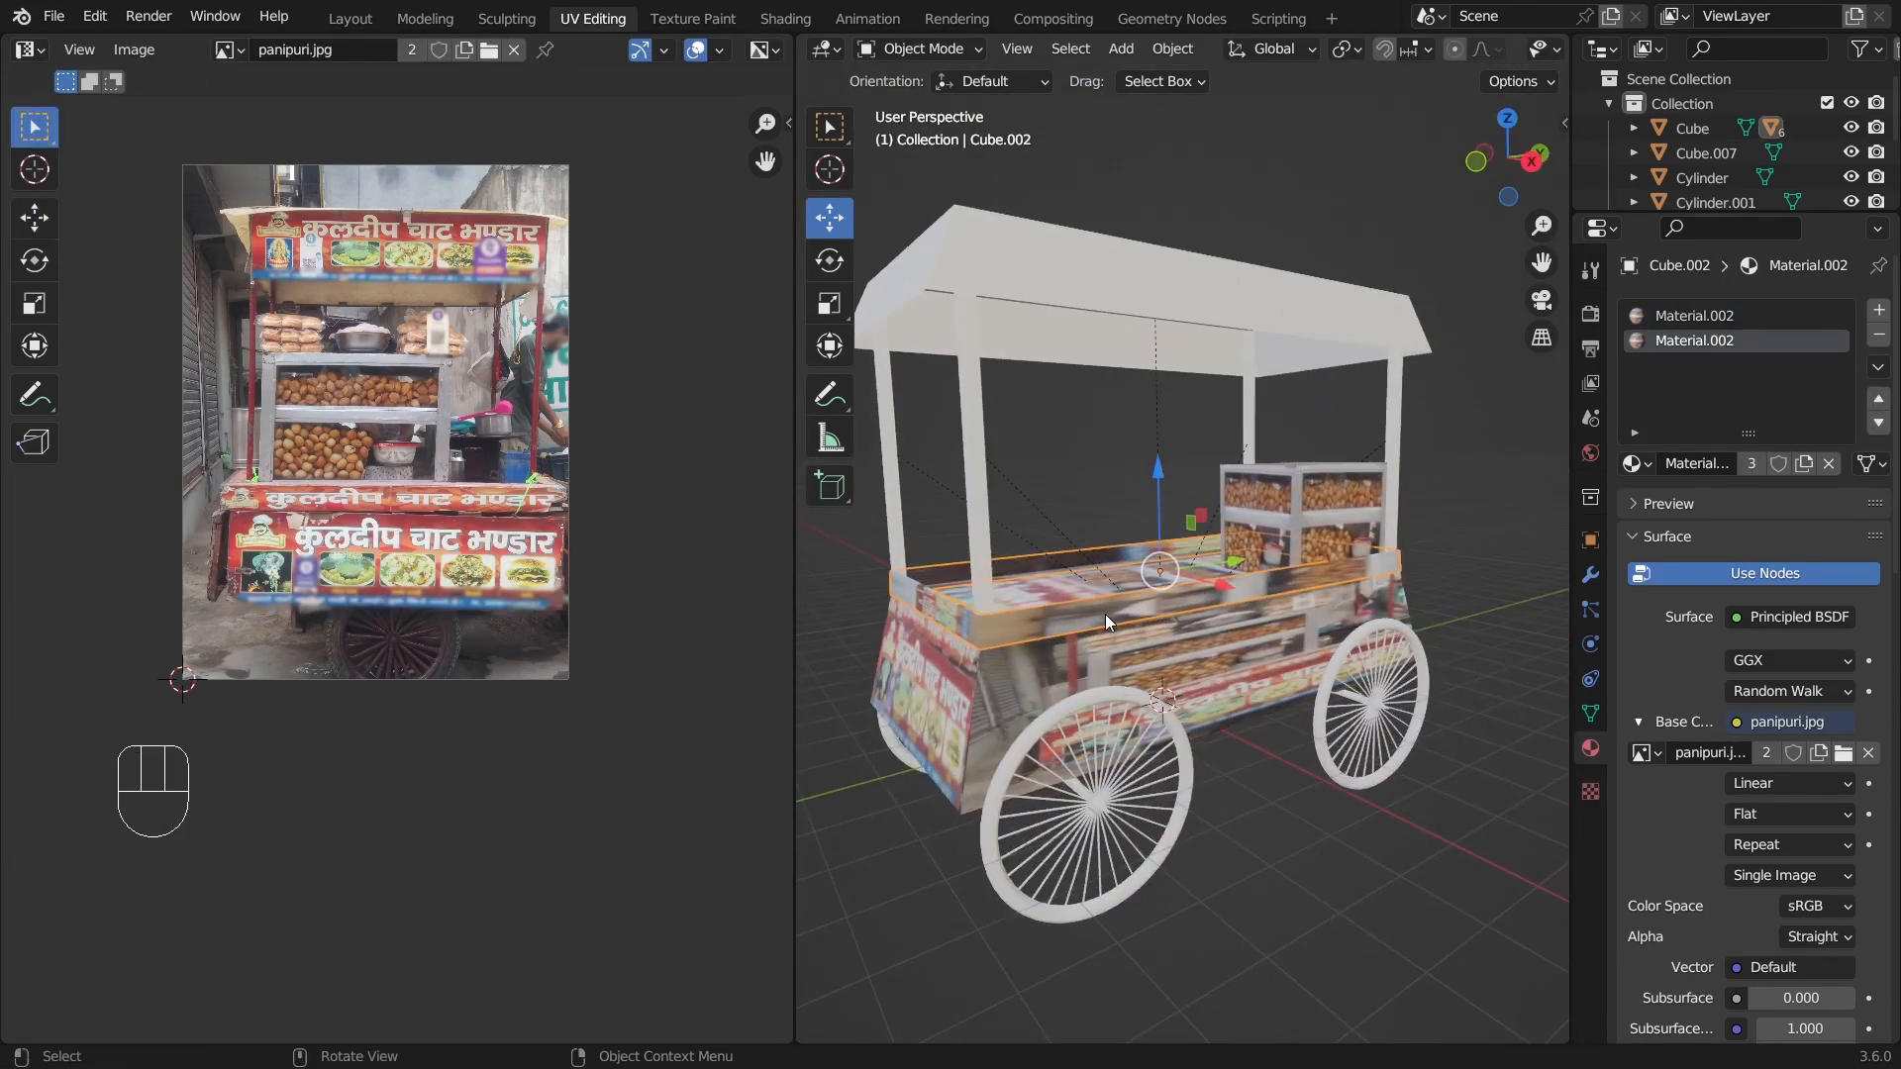
- Add a third material slot to the counter rim with a new material named Wood
scroll(1113, 624, "up", 5)
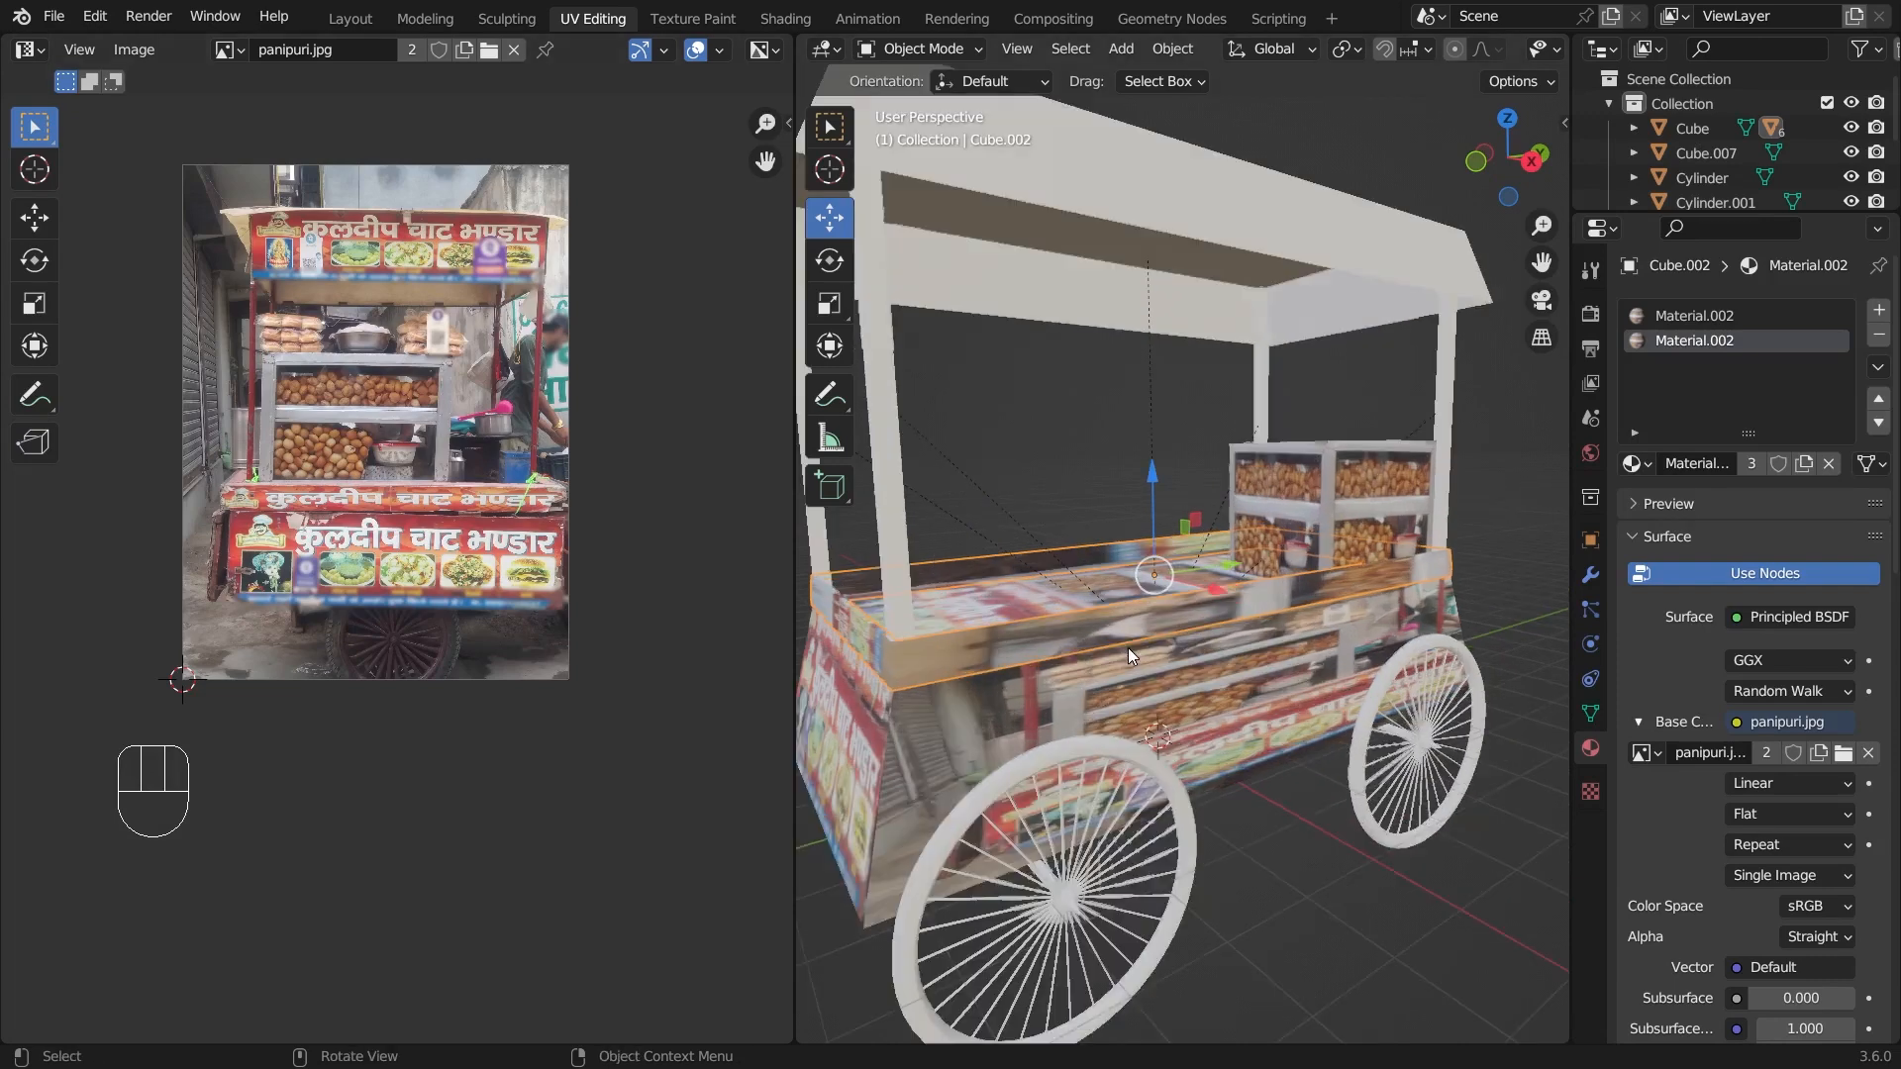
scroll(1099, 657, "down", 5)
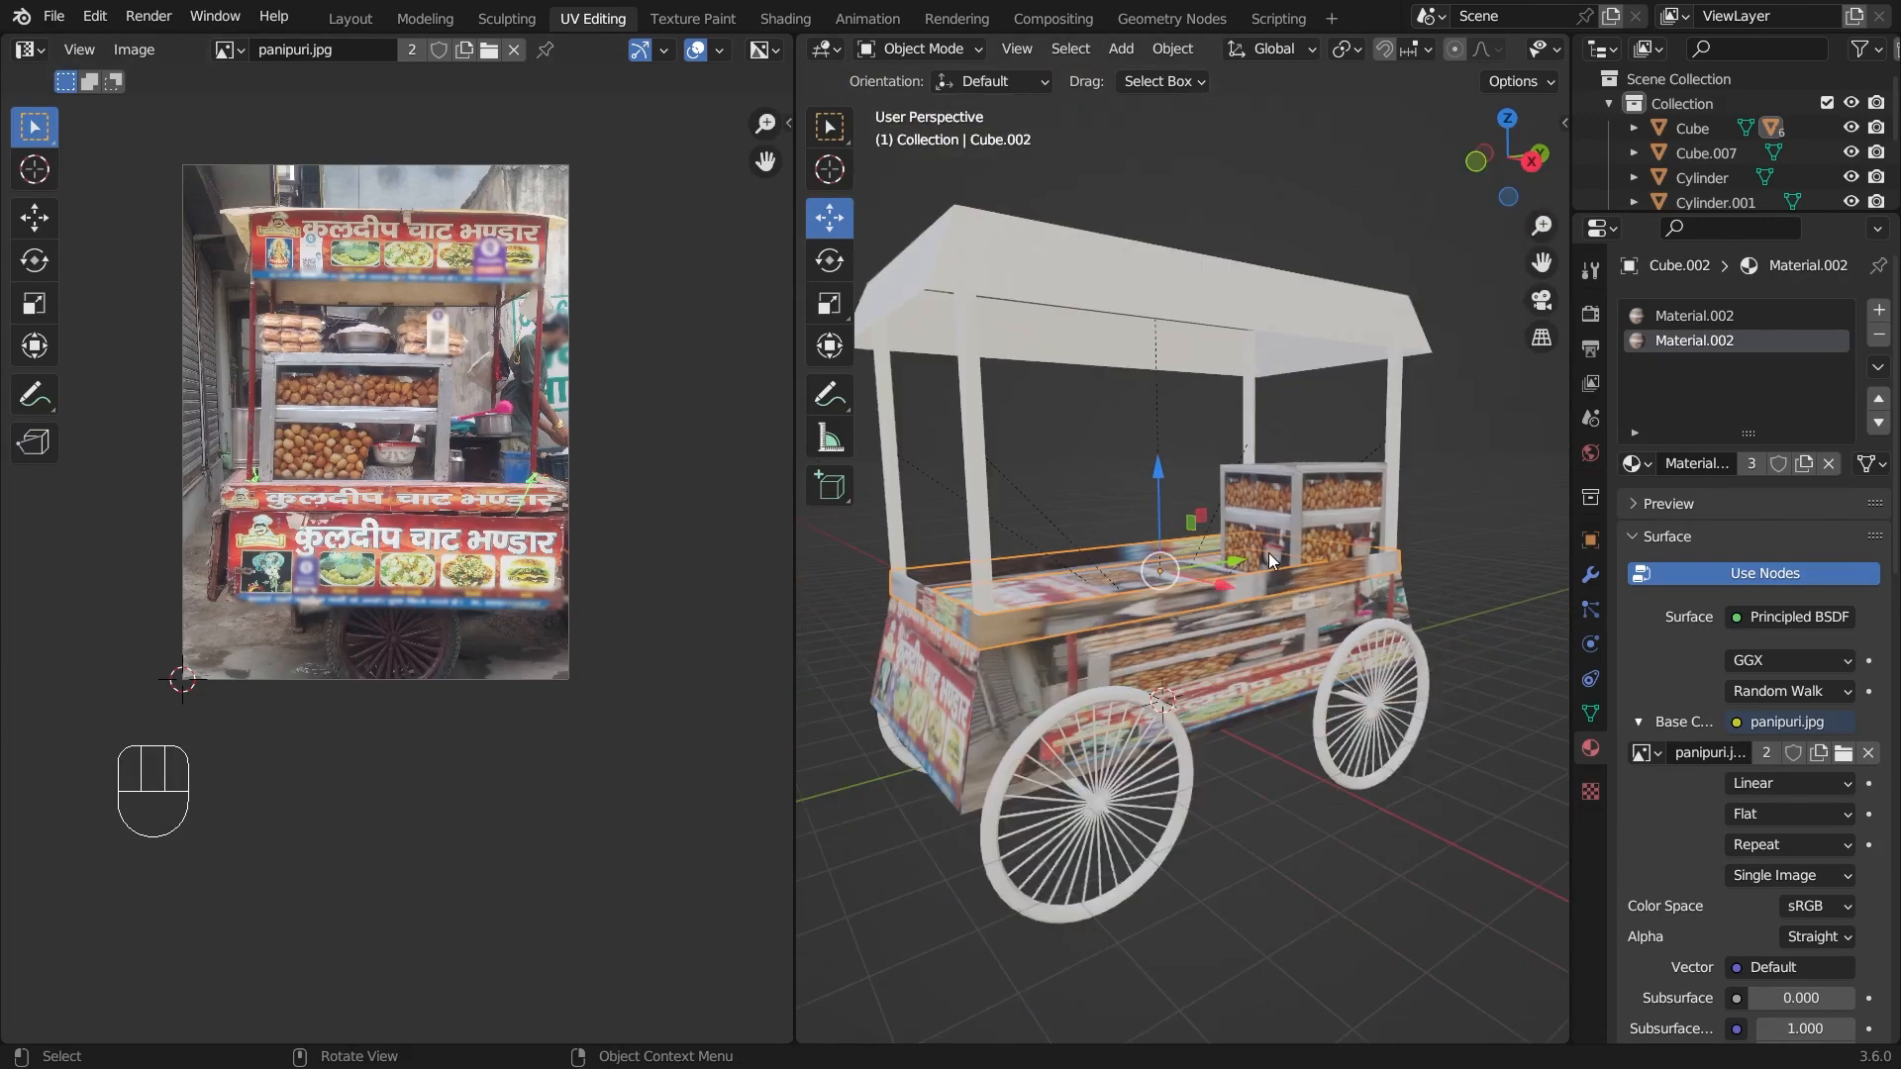
left_click(1878, 310)
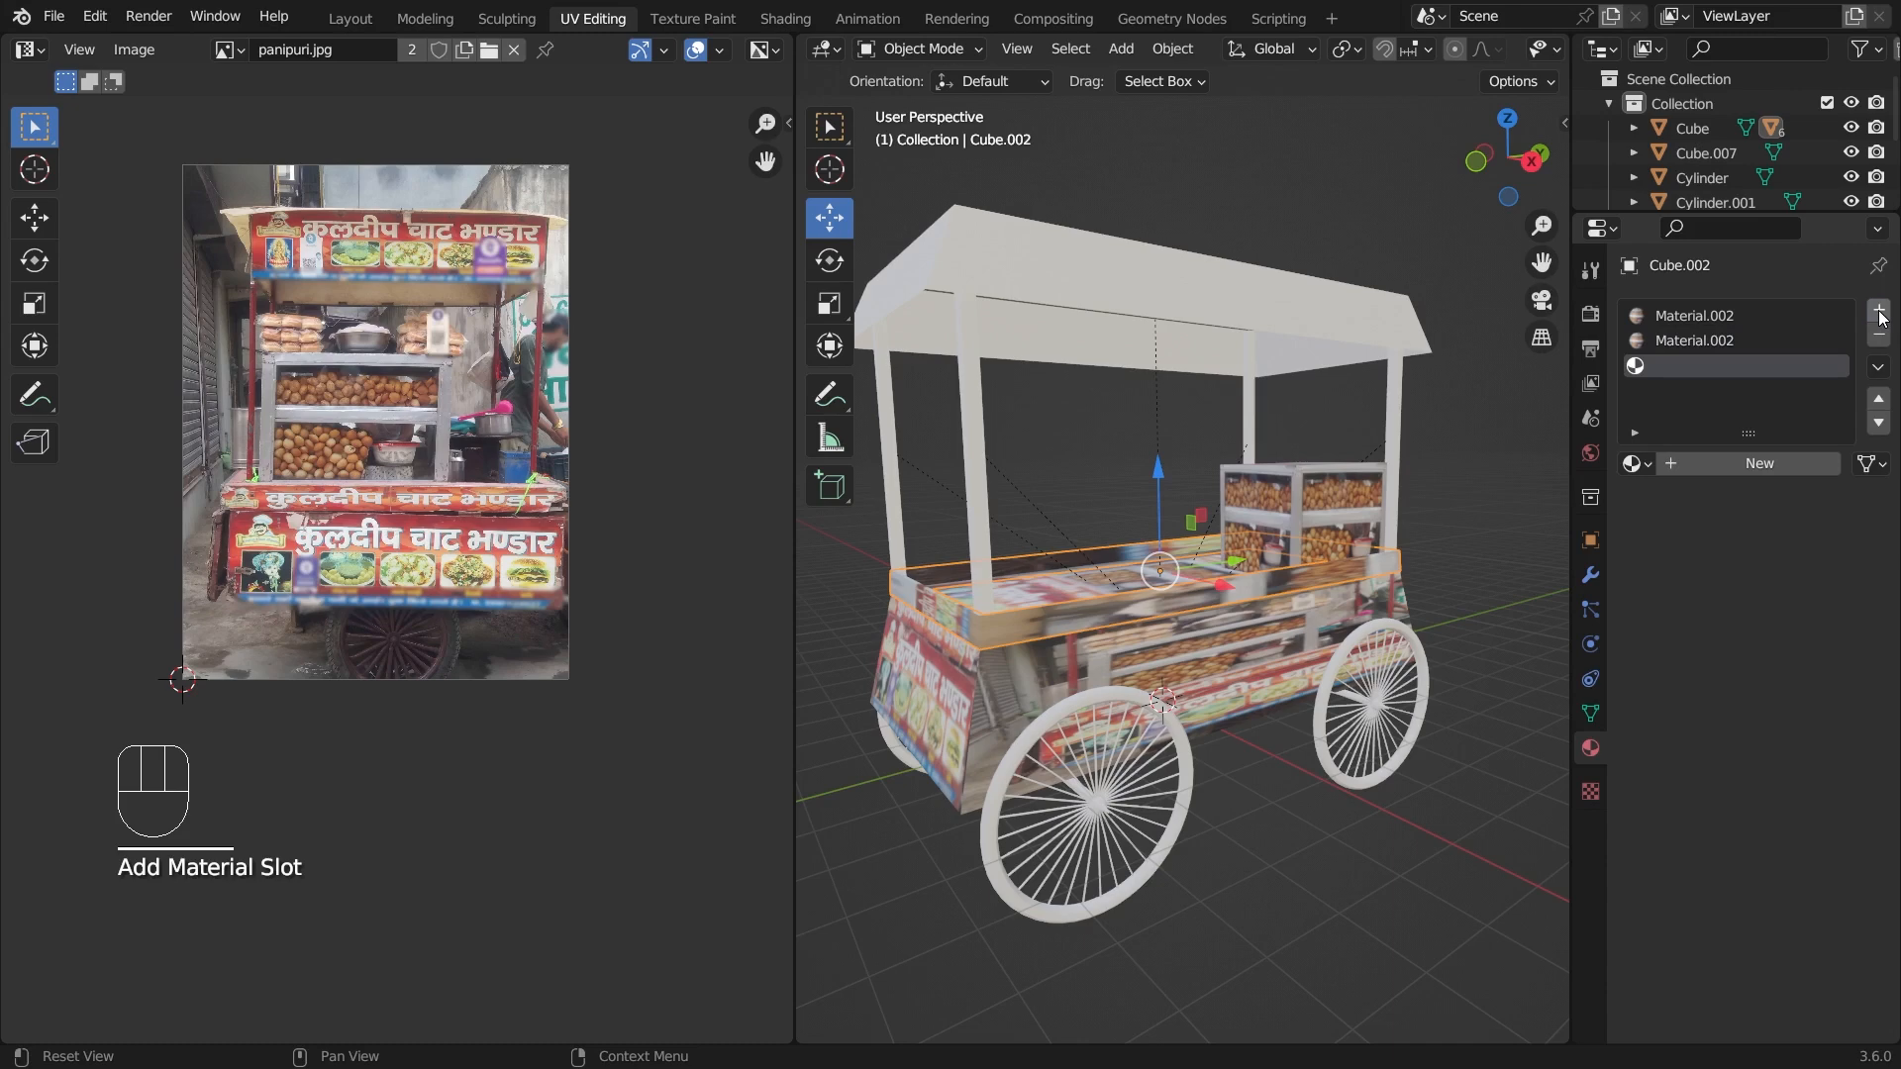
left_click(1731, 461)
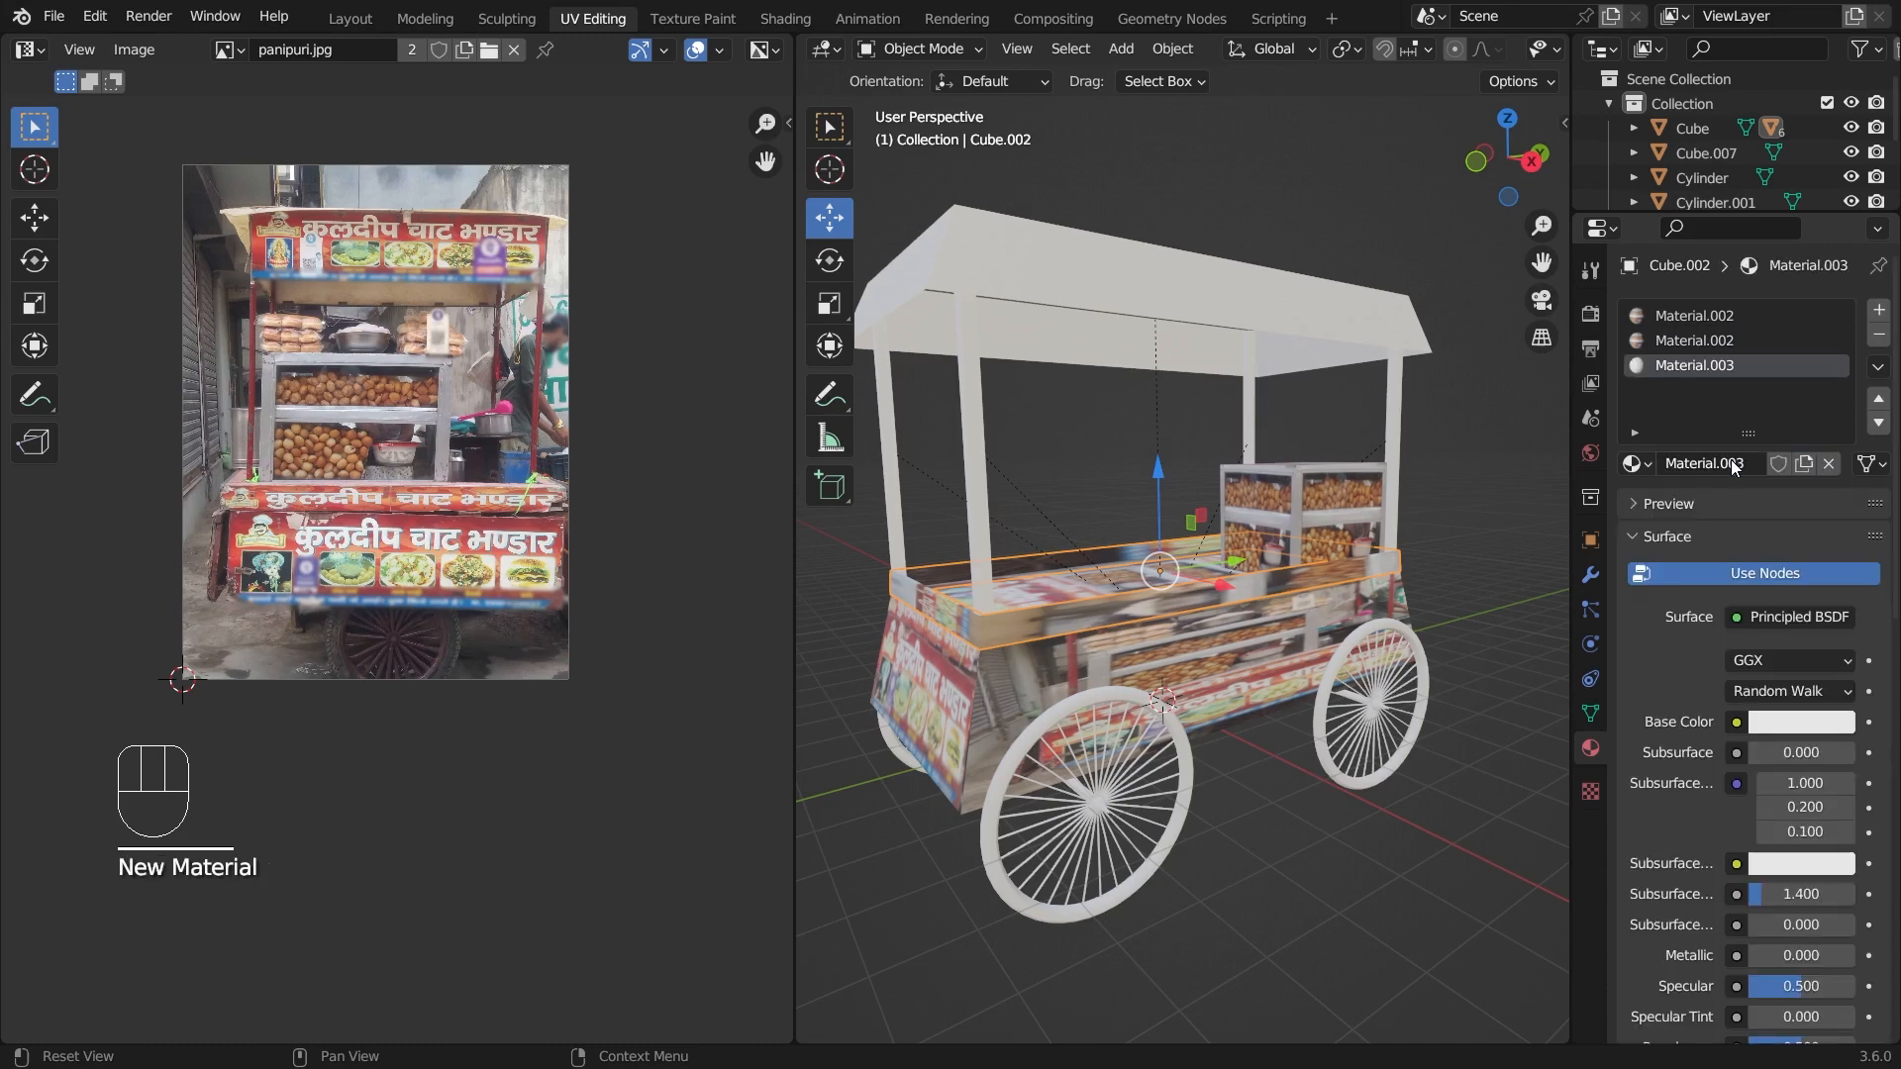
right_click(1703, 368)
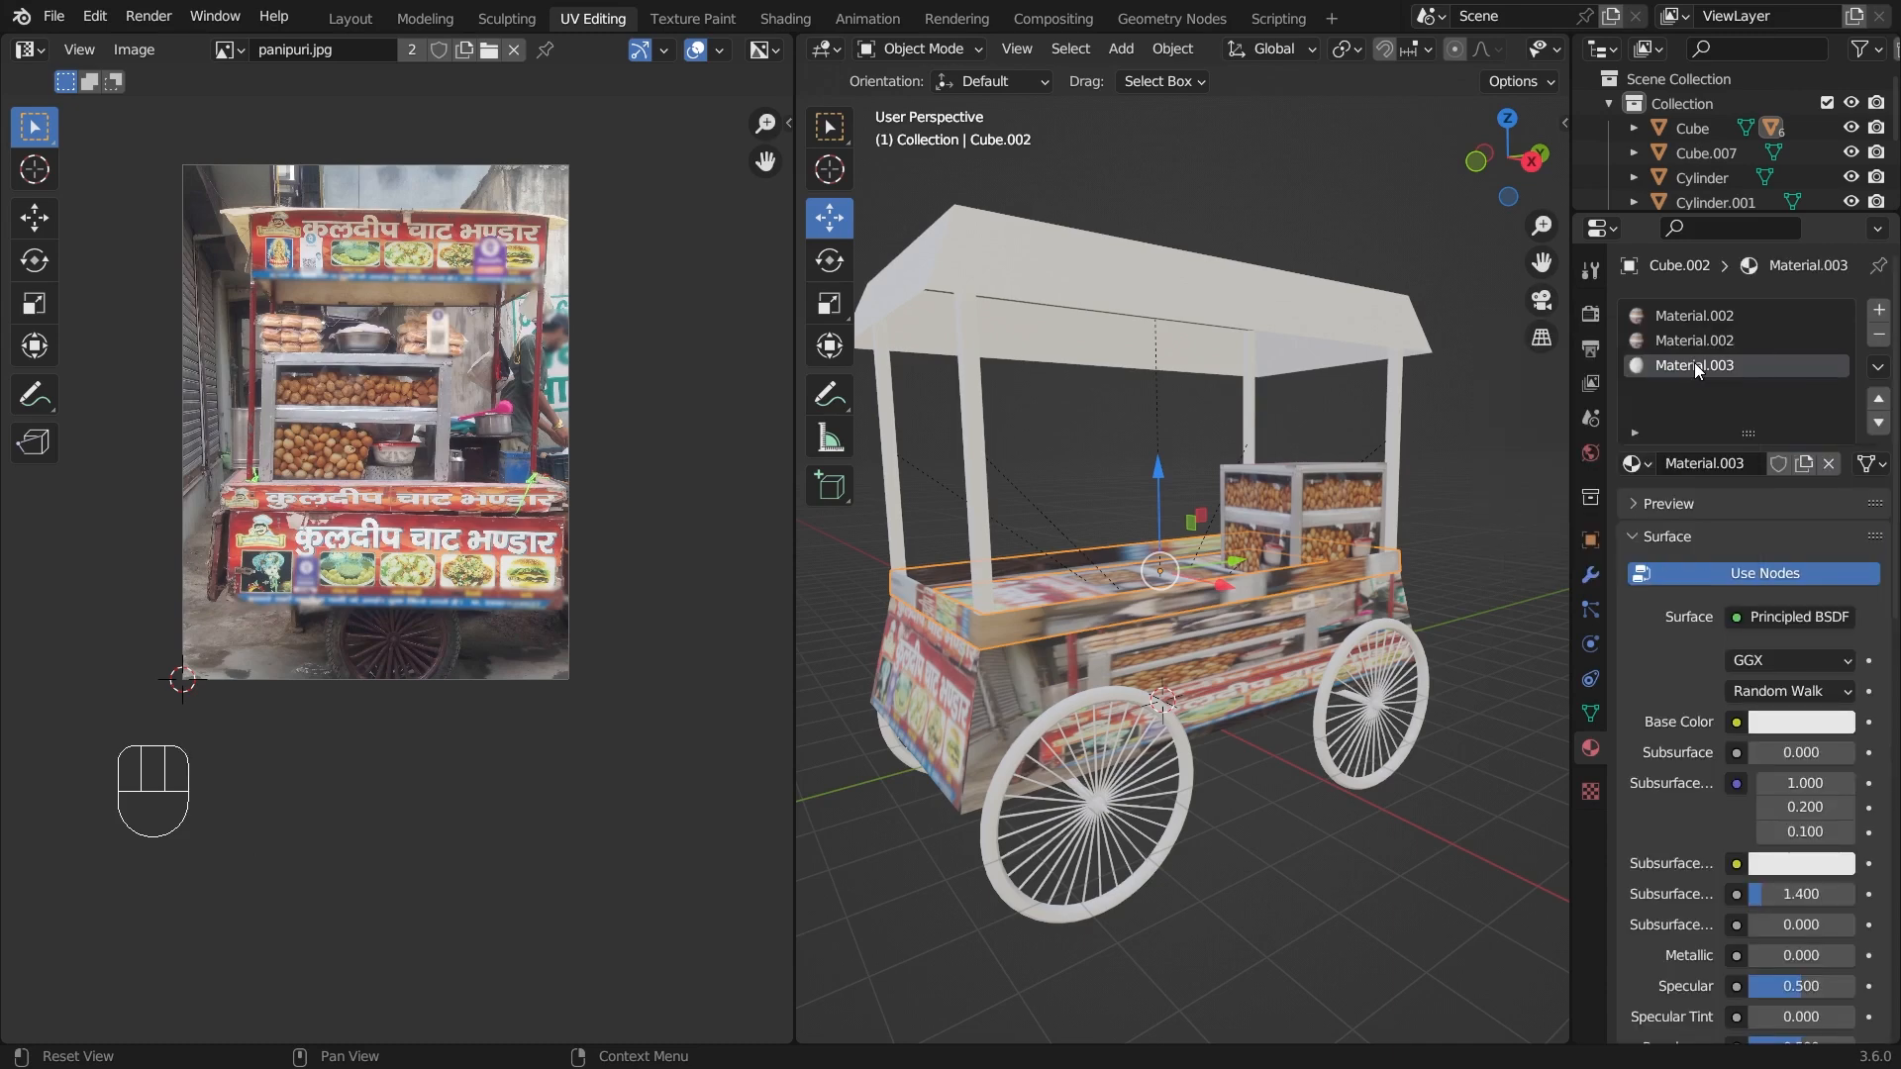
double_click(1695, 363)
type("Wood")
key("Return")
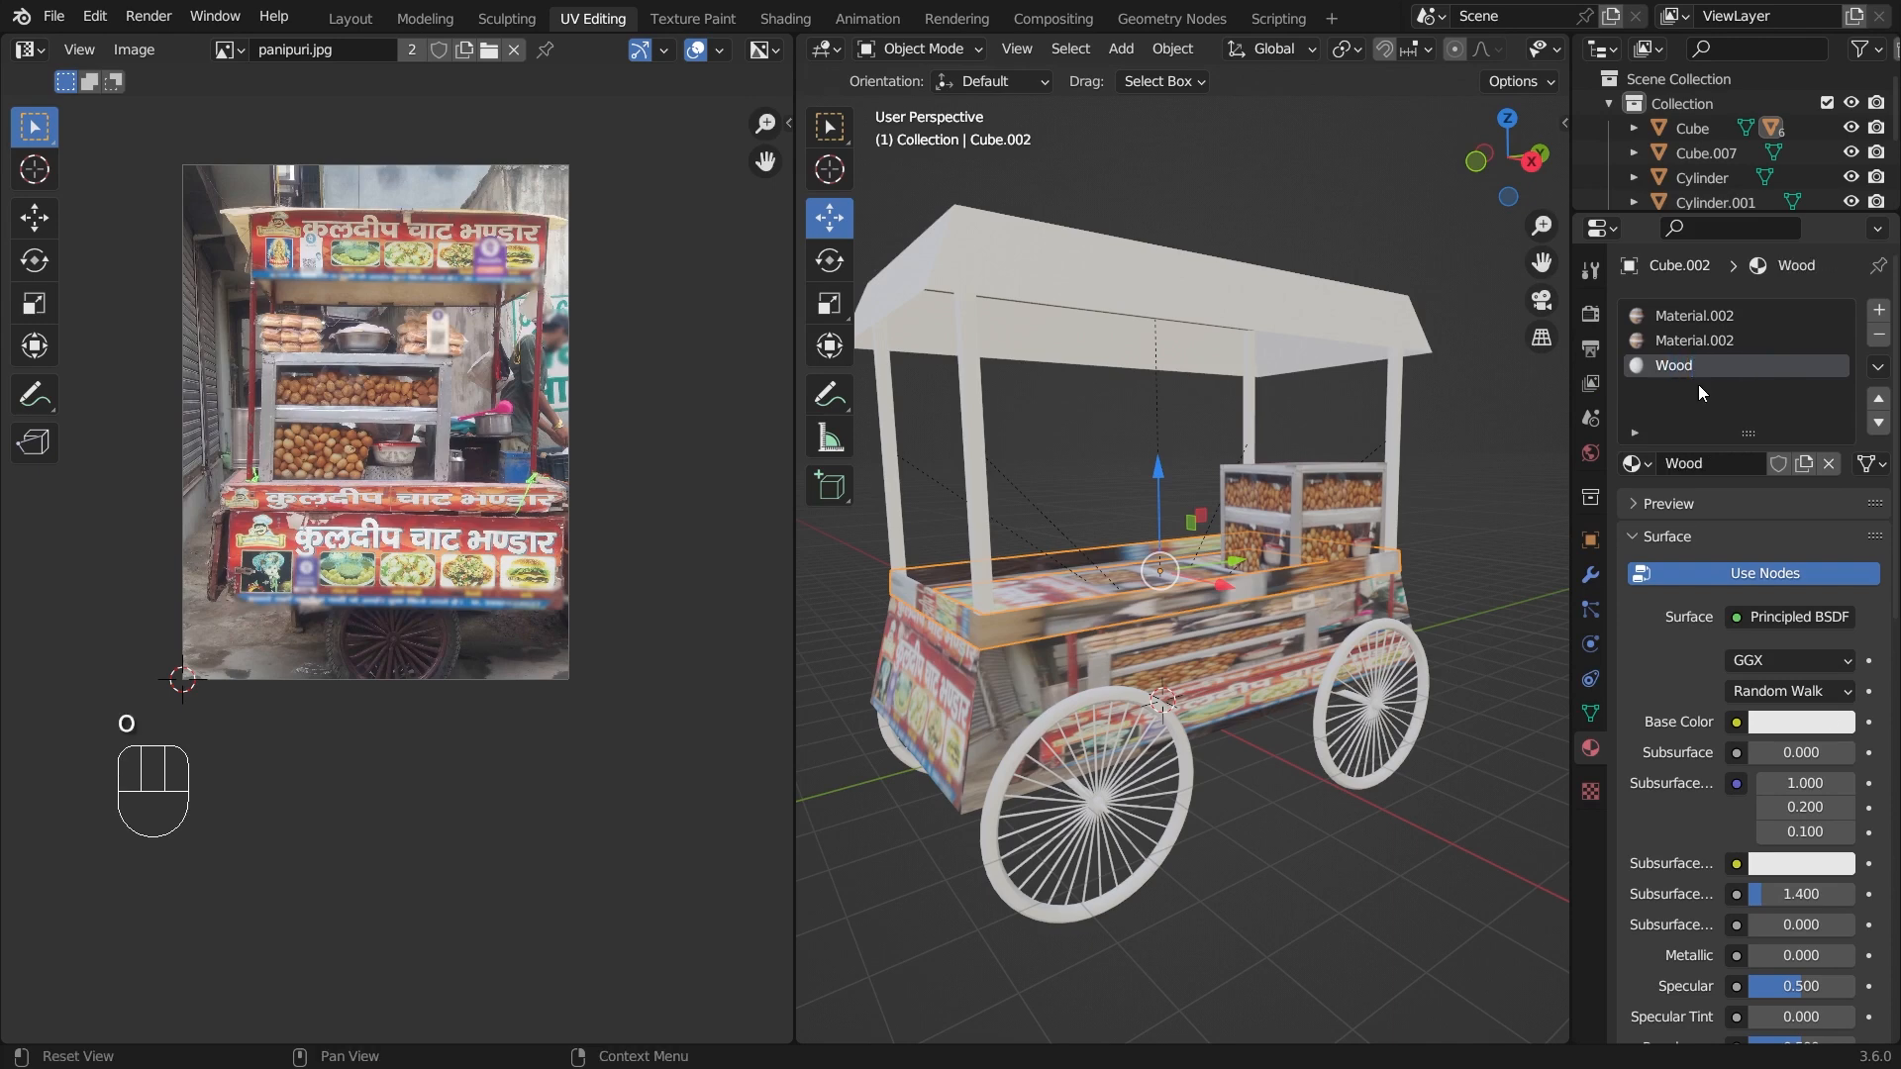
- Give the Wood material an orange-red base color, apply it to the counter rim, and check the cart's textured end
left_click(1802, 722)
key("ctrl+z")
key("ctrl+z")
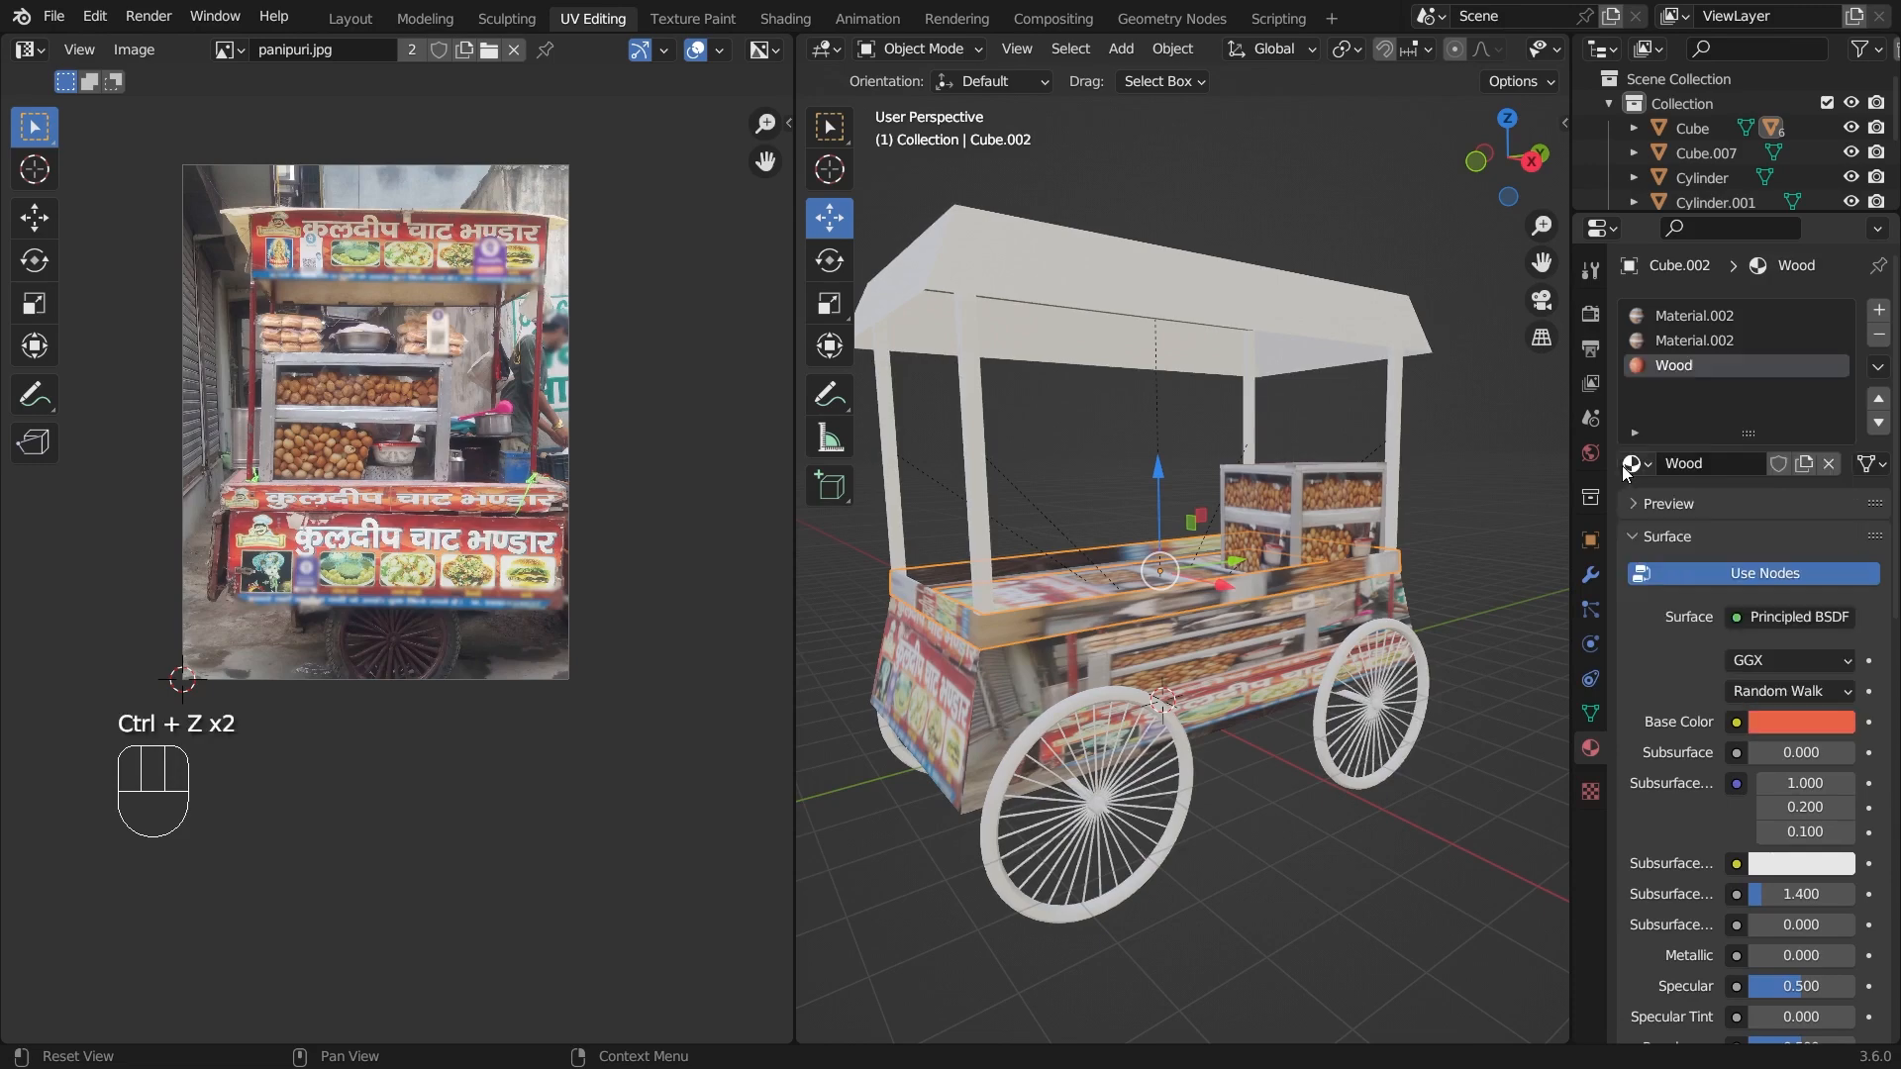
left_click_drag(1625, 467, 1290, 586)
middle_click_drag(1361, 667, 1364, 725)
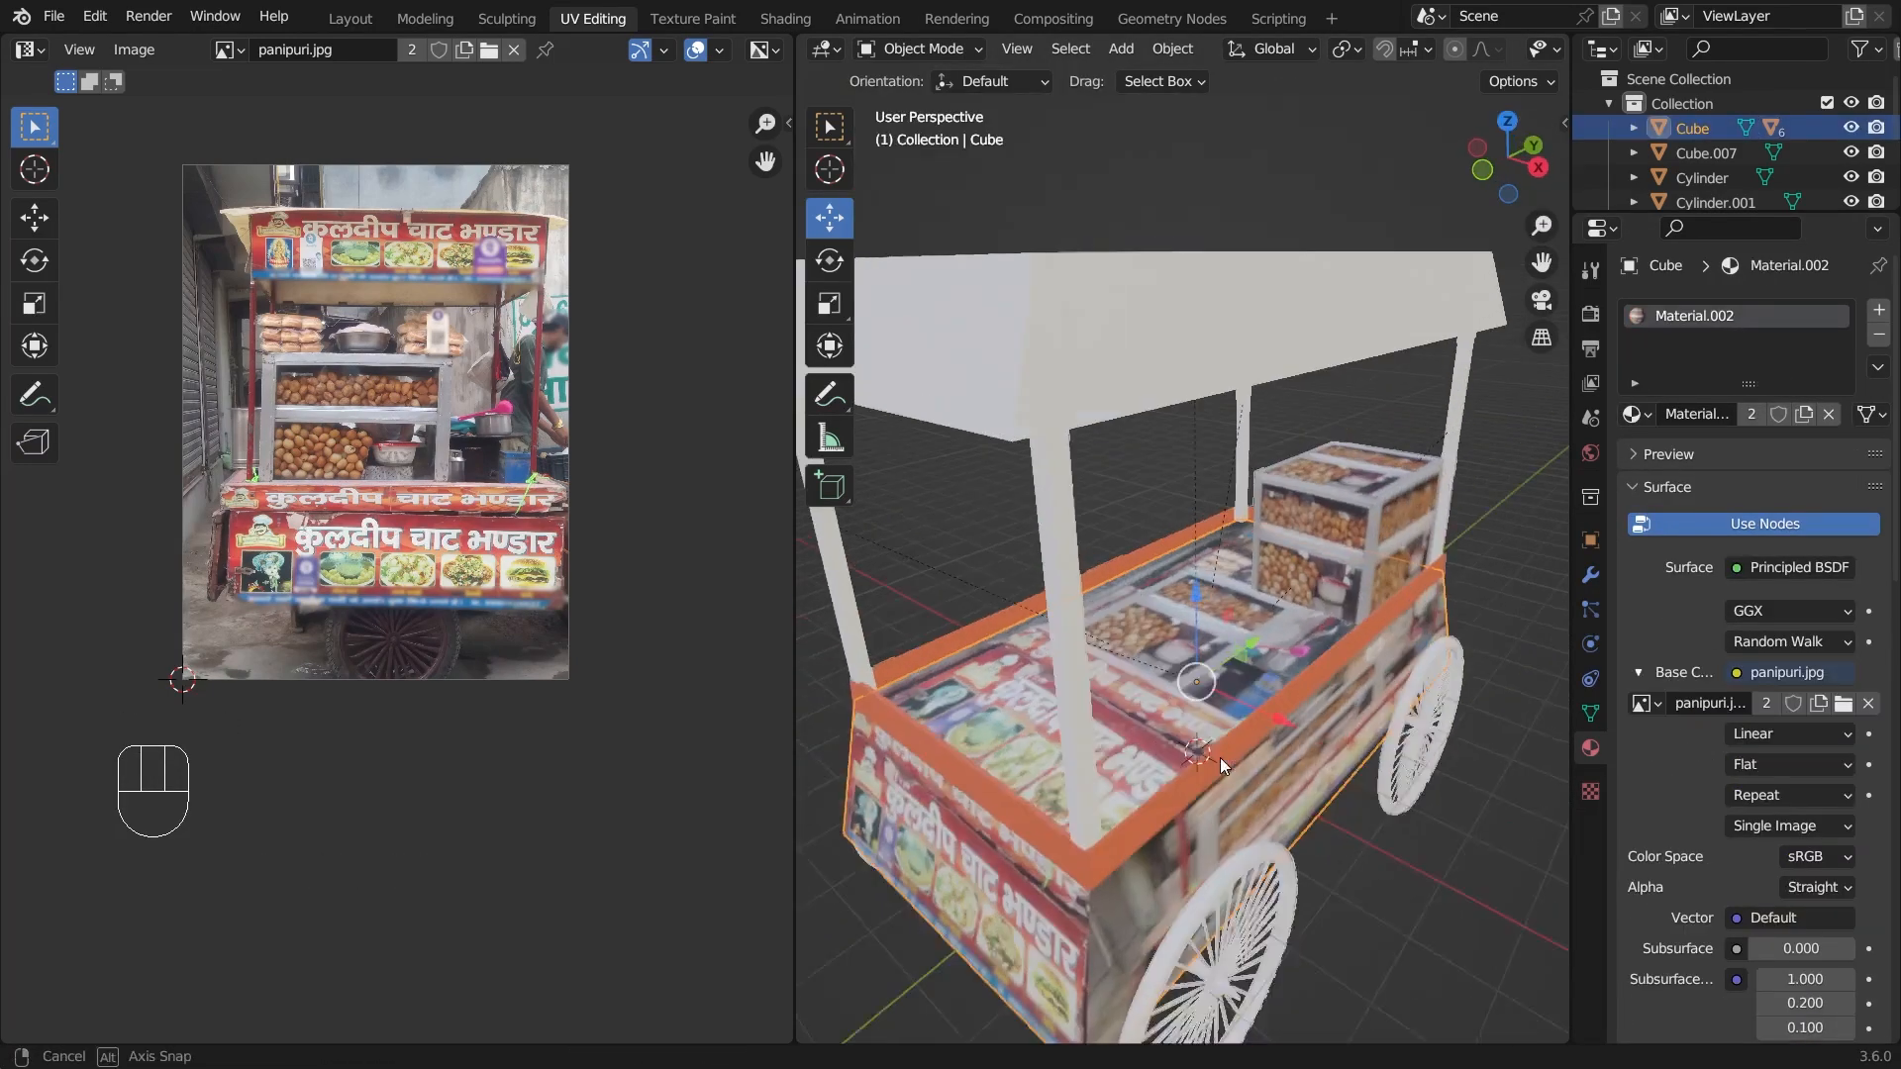
middle_click_drag(1220, 758, 1347, 770)
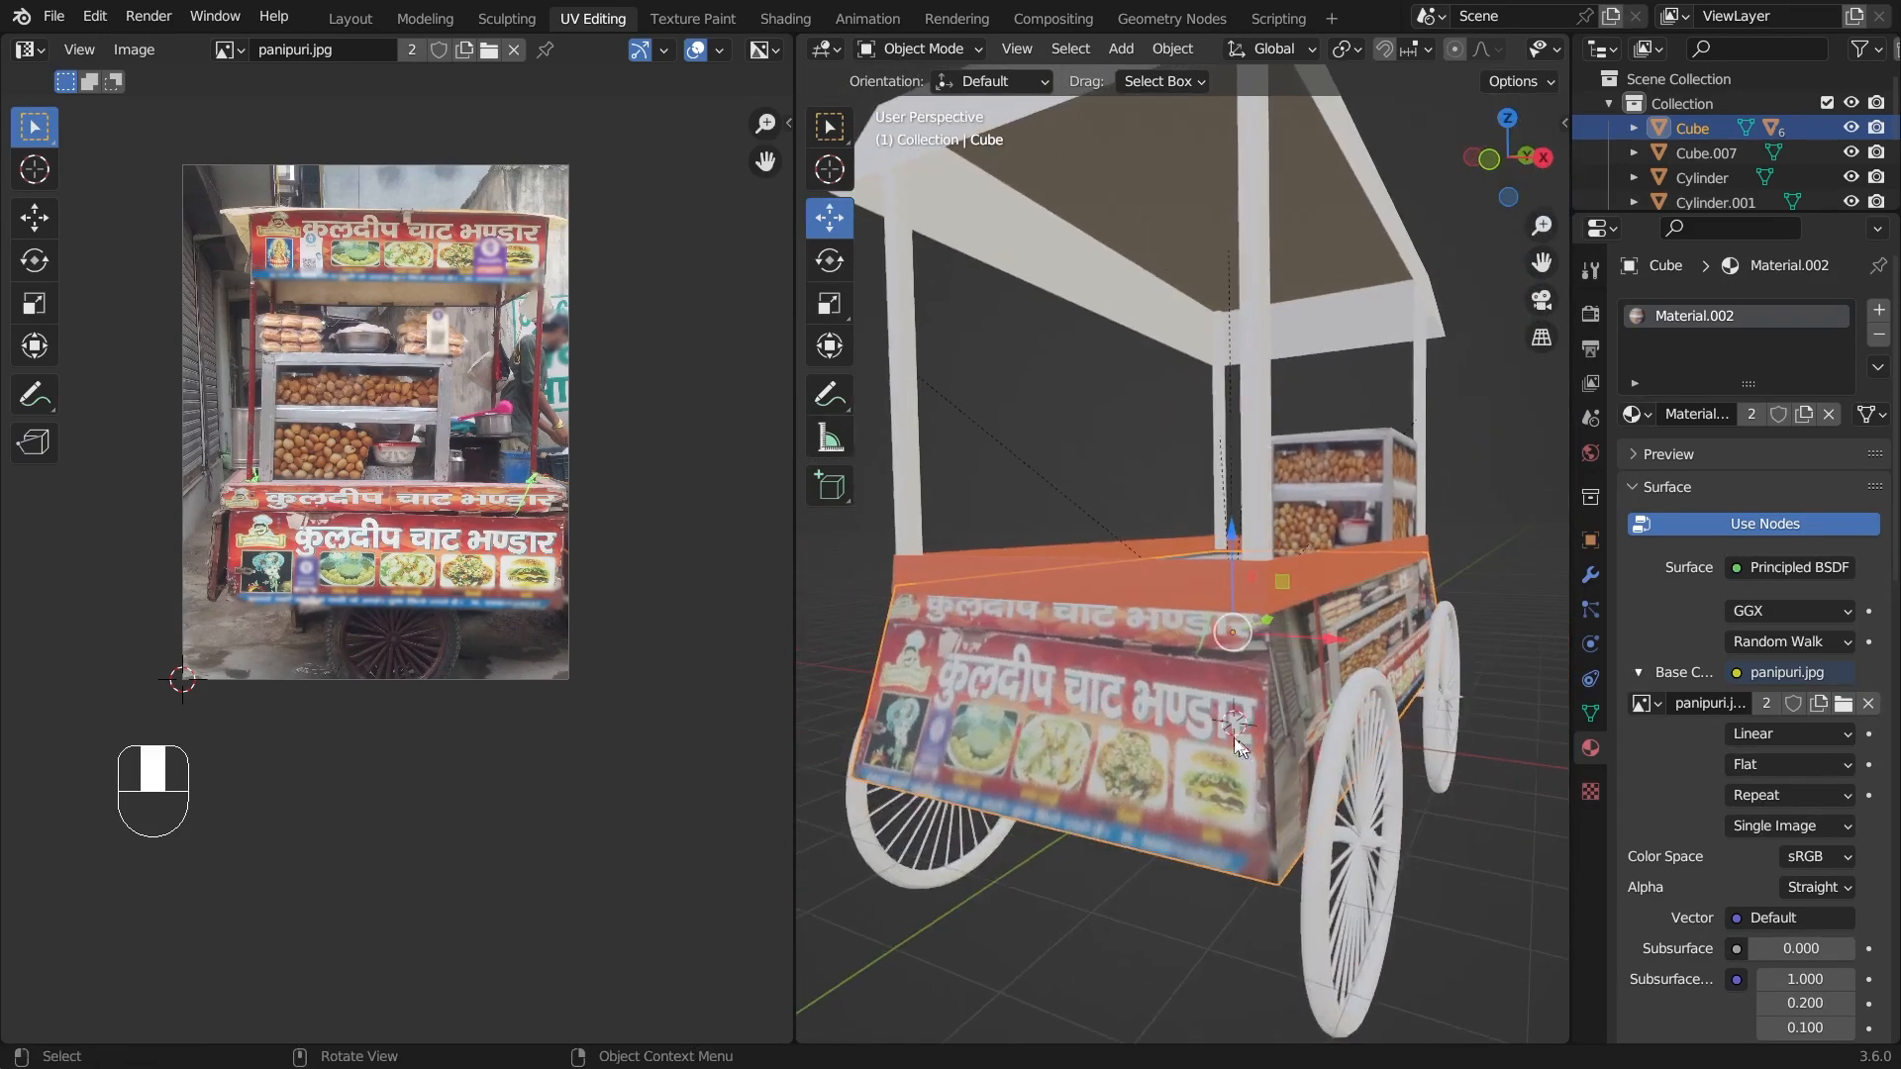